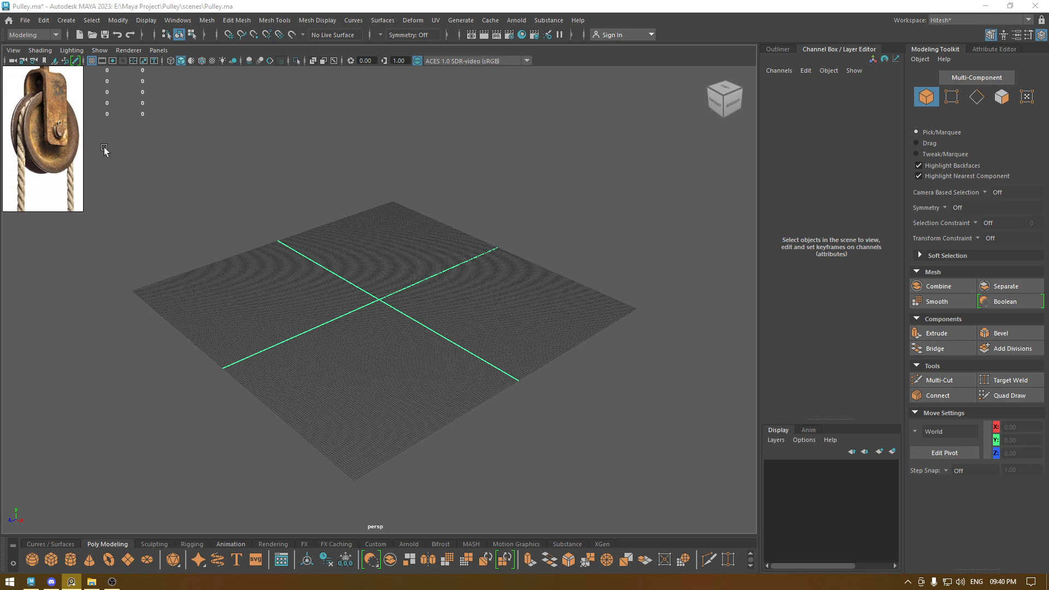
Set the Pulley folder in E:\Maya Project as the current project and save the scene.
alt+drag(262, 248, 308, 258)
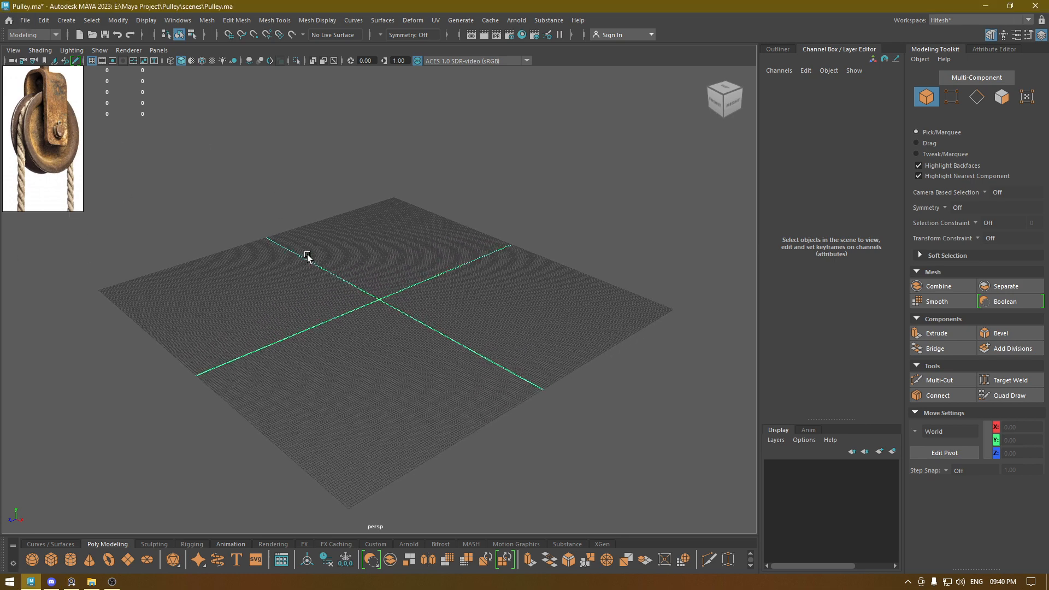
click(25, 20)
click(90, 346)
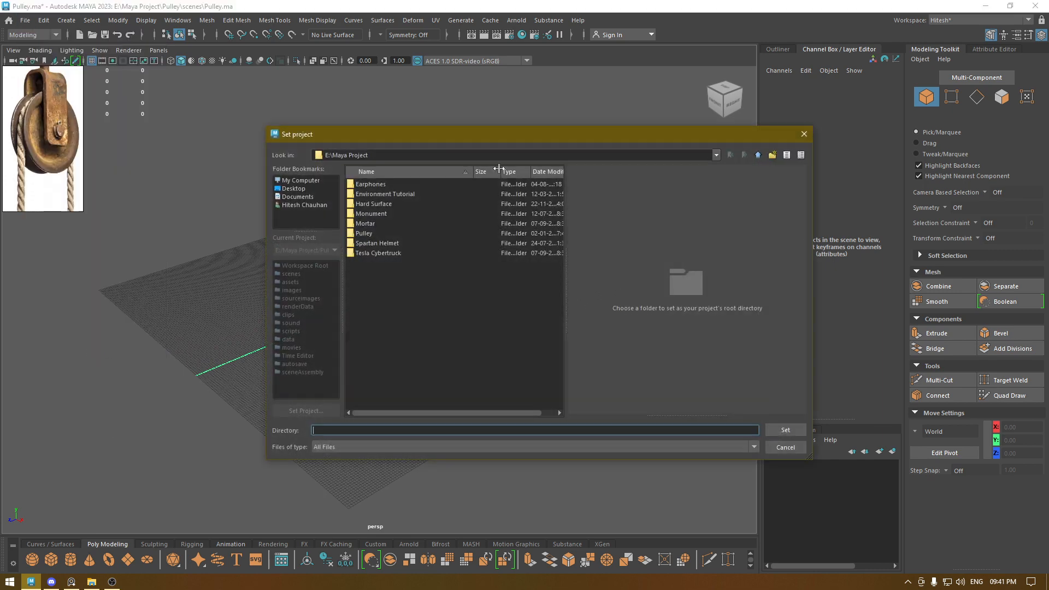
click(368, 234)
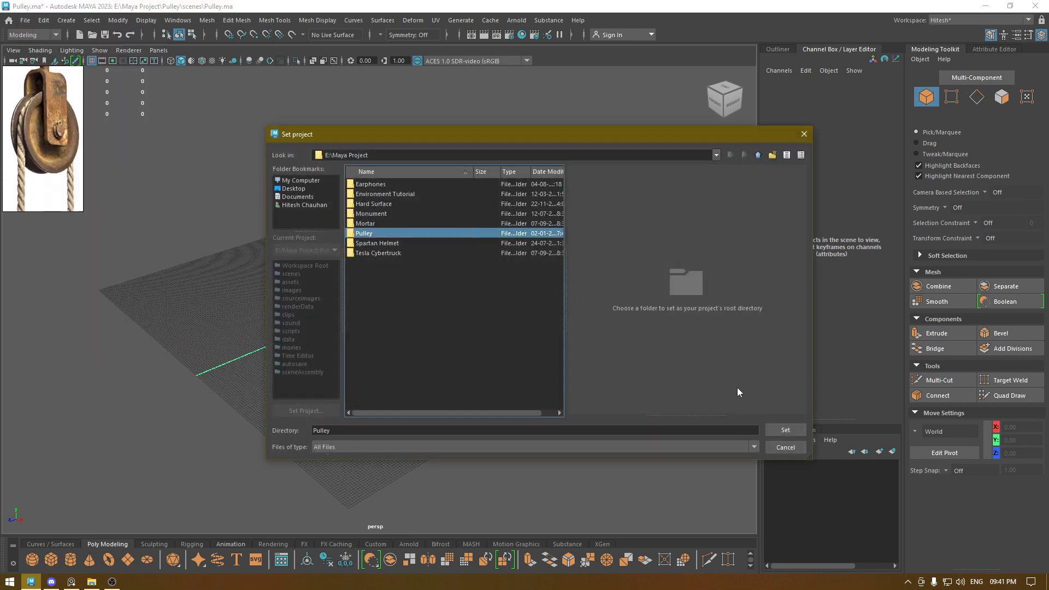
click(786, 431)
key(ctrl+s)
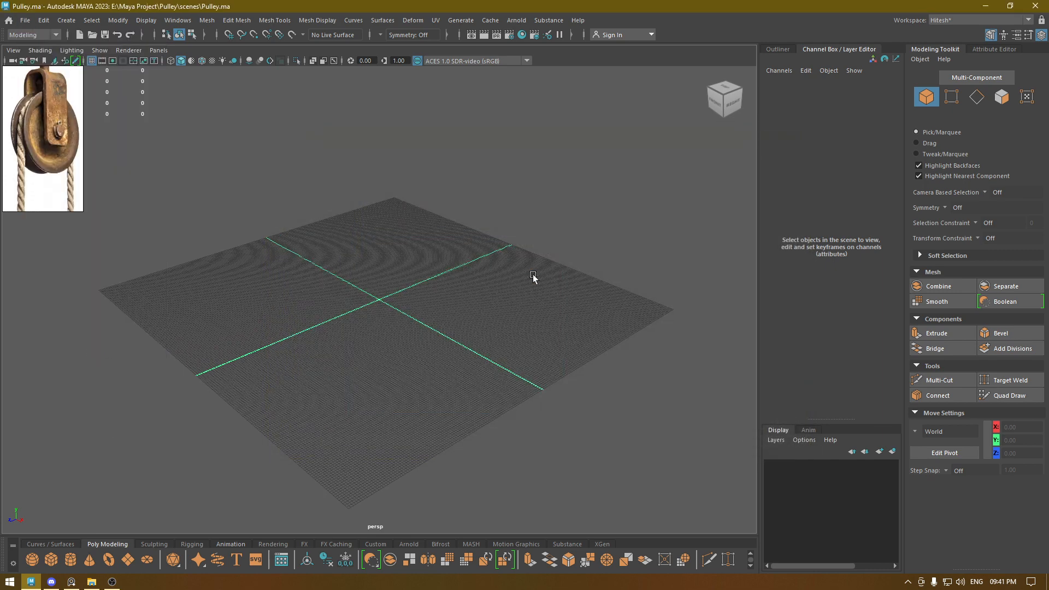
alt+drag(522, 282, 504, 321)
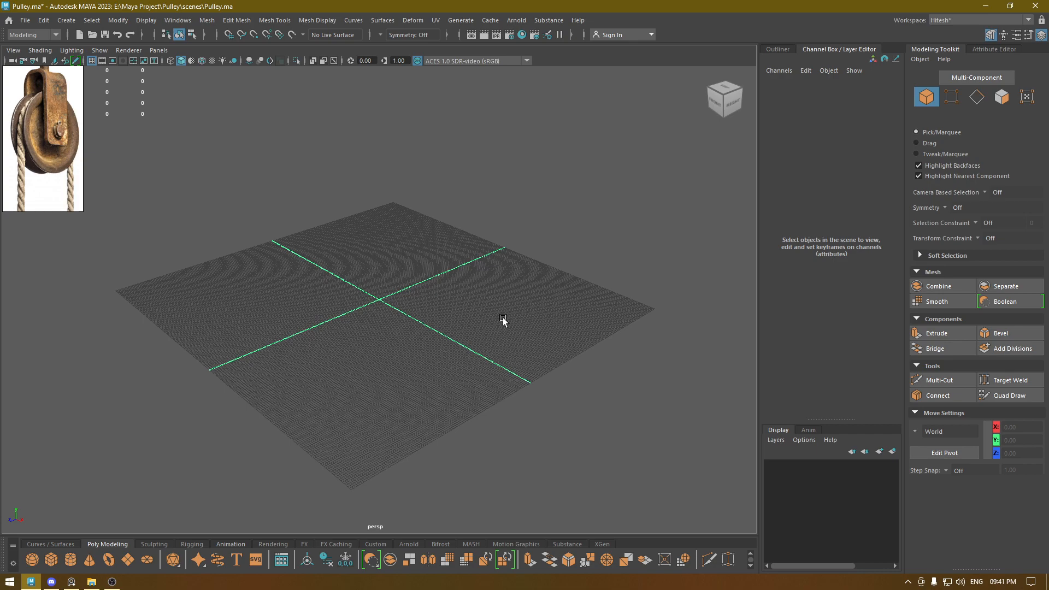
alt+drag(304, 291, 330, 332)
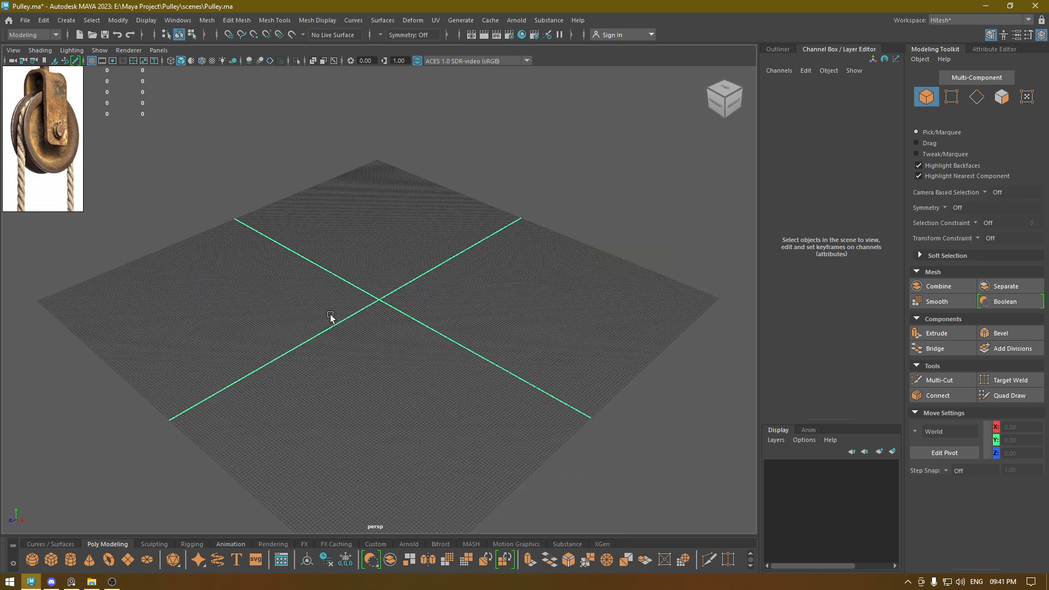
scroll(331, 316, down, 3)
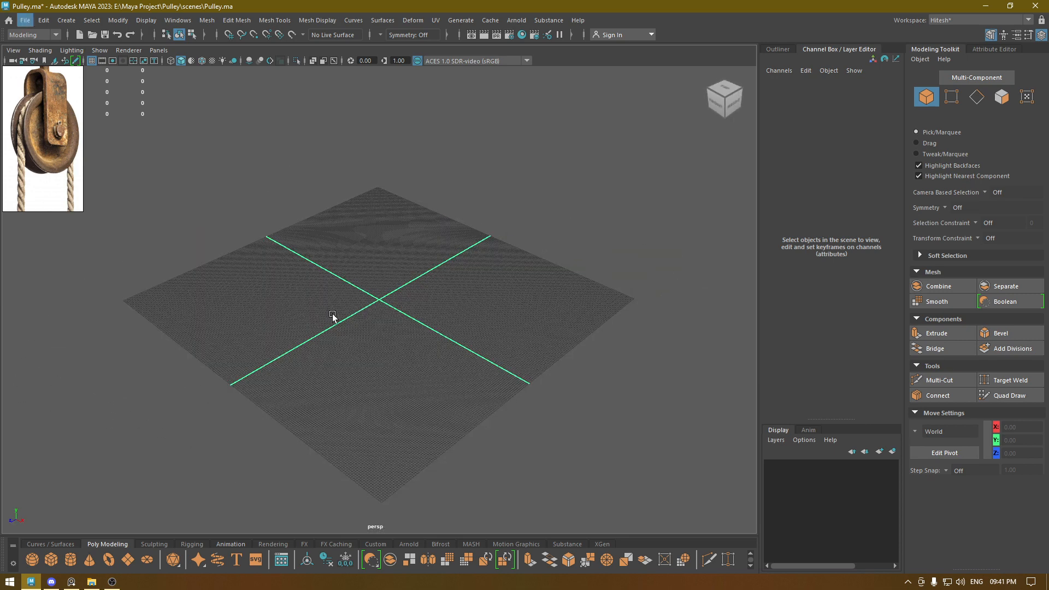
Enlarge the pulley reference image window and fit the wheel, bracket and ropes inside it.
scroll(42, 130, up, 4)
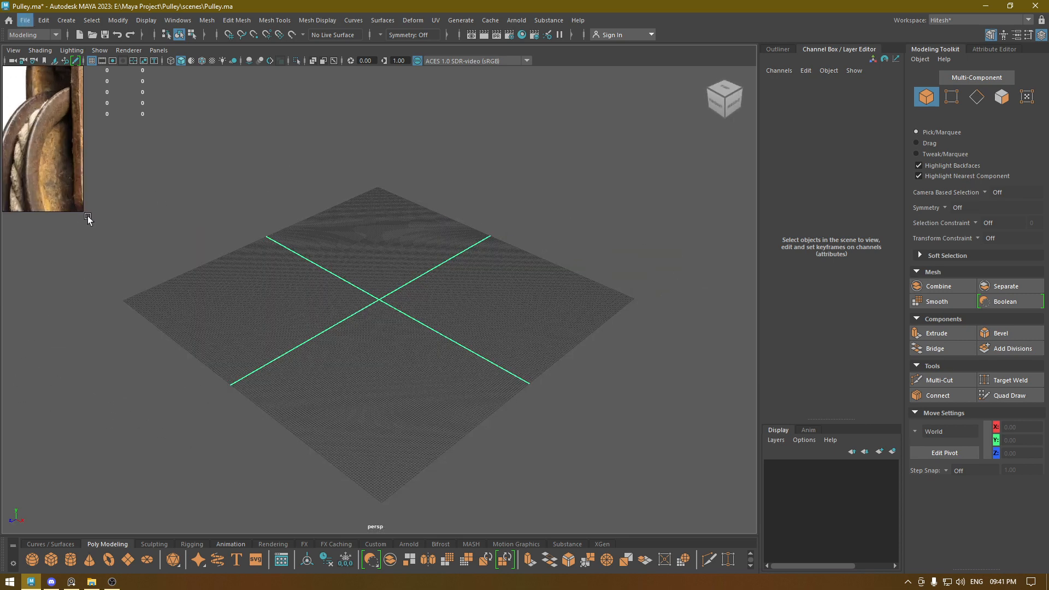
drag(80, 211, 193, 310)
scroll(88, 168, down, 5)
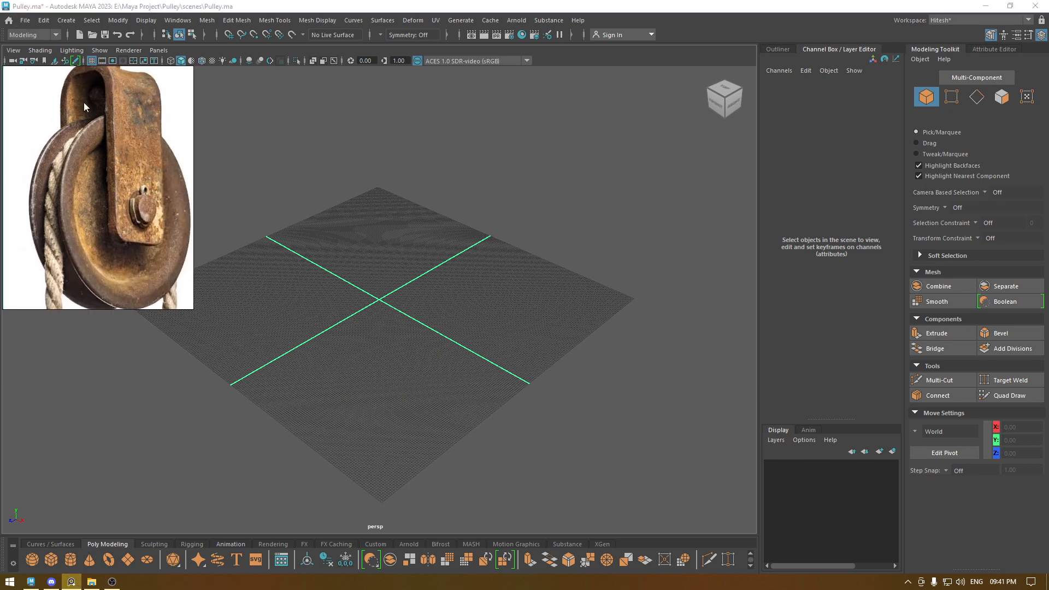
middle_drag(89, 186, 82, 164)
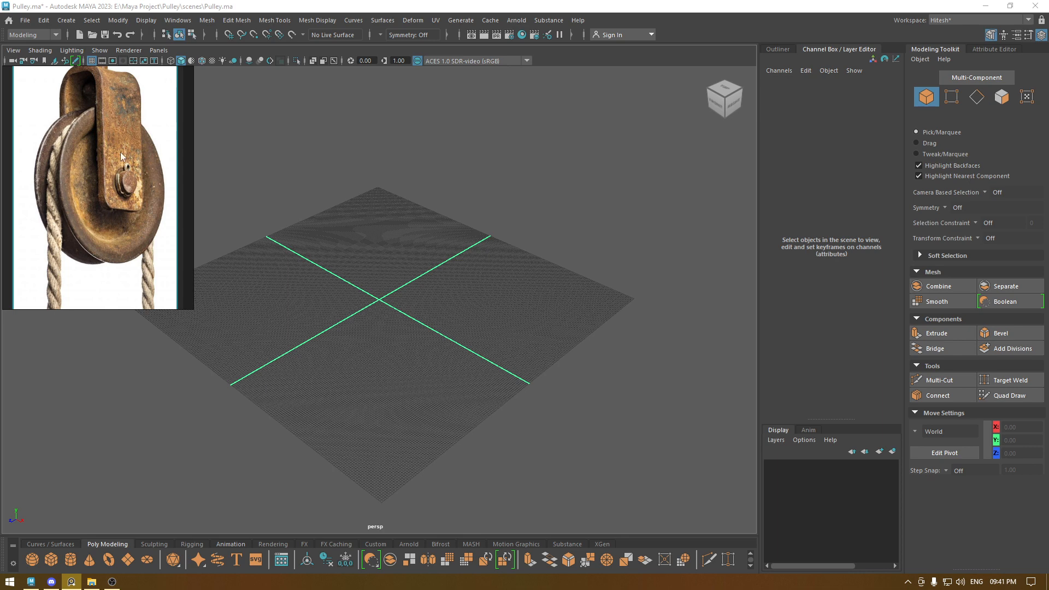
Move the reference image window down to clear the viewport toolbar and reframe the pulley inside it.
click(75, 60)
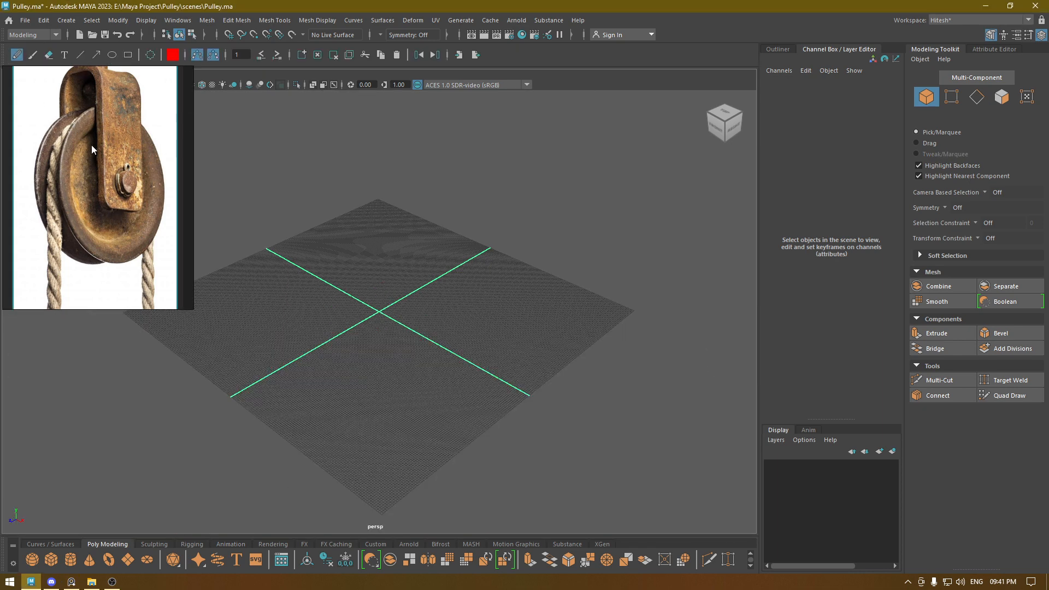
right_drag(84, 112, 76, 182)
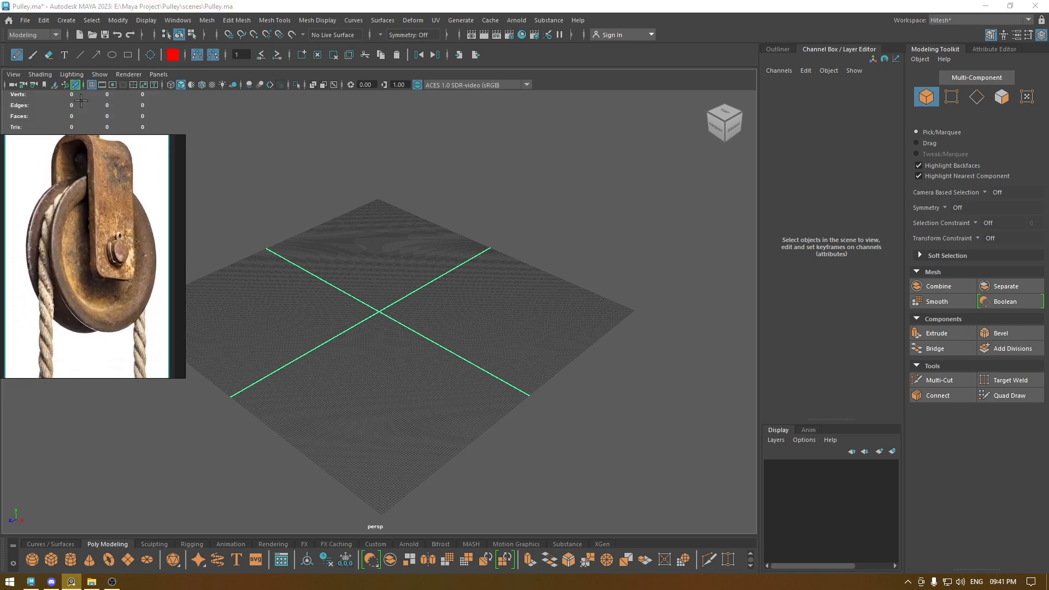
click(76, 84)
mouse_move(89, 185)
middle_down()
mouse_move(87, 145)
mouse_move(91, 172)
middle_up()
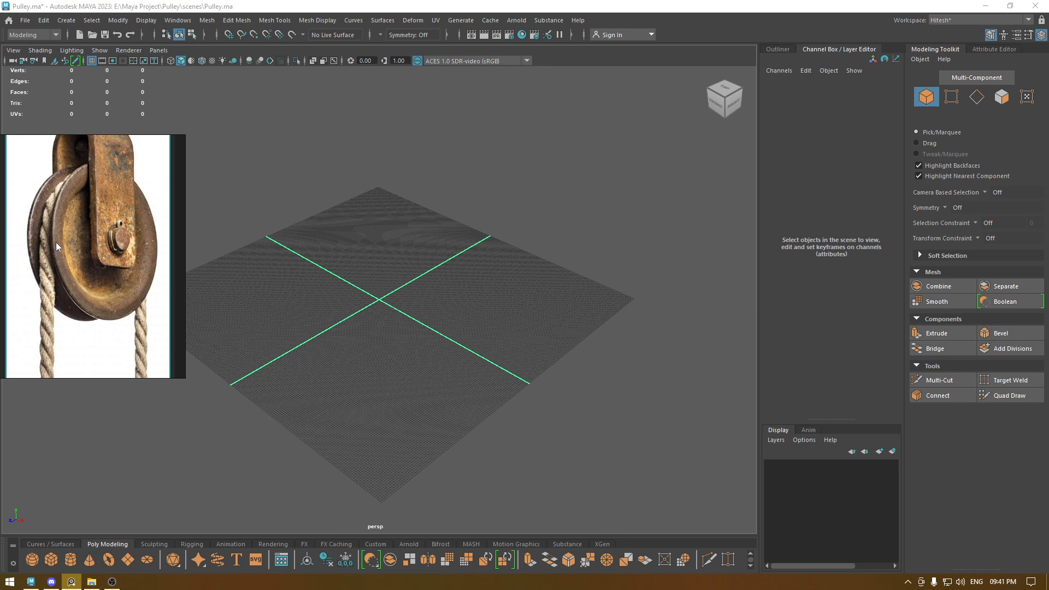
drag(96, 216, 95, 169)
click(372, 228)
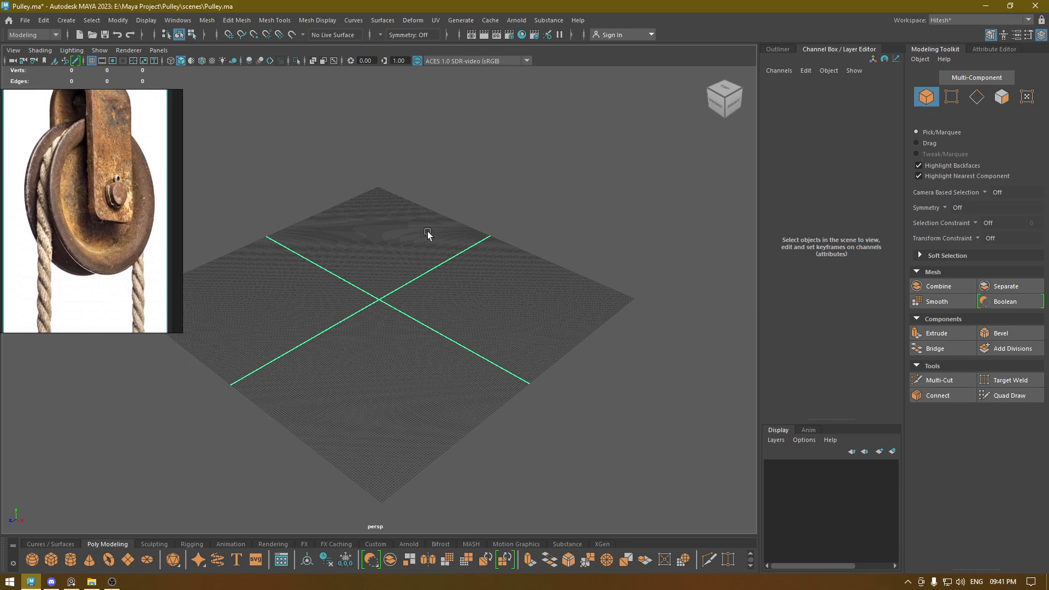
Create a polygon cylinder at the origin.
key(w)
alt+drag(431, 240, 461, 268)
scroll(468, 326, up, 8)
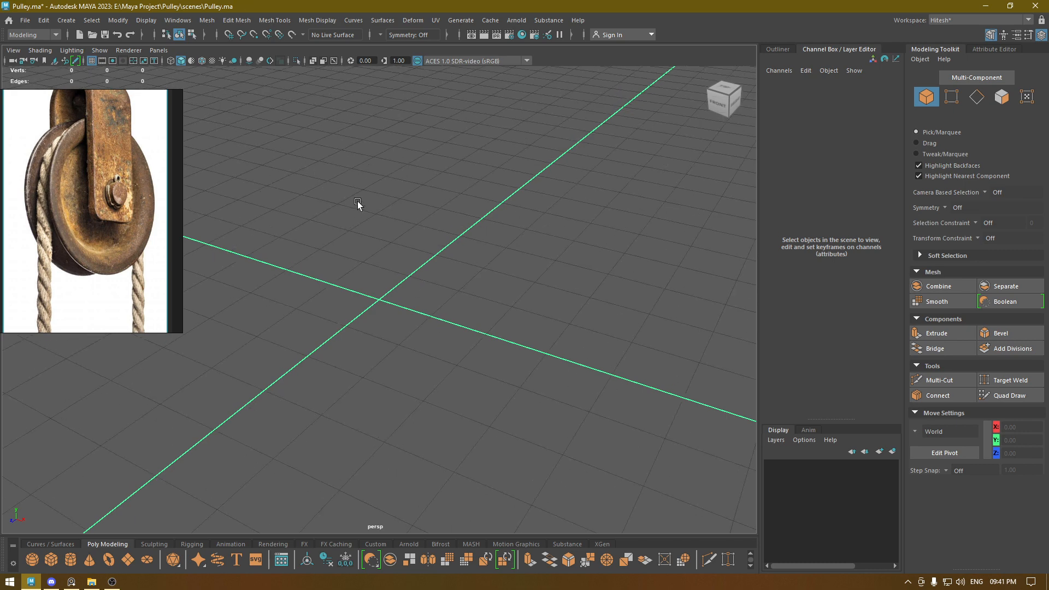
alt+drag(358, 201, 383, 225)
shift+right_drag(383, 226, 322, 225)
alt+drag(363, 305, 346, 338)
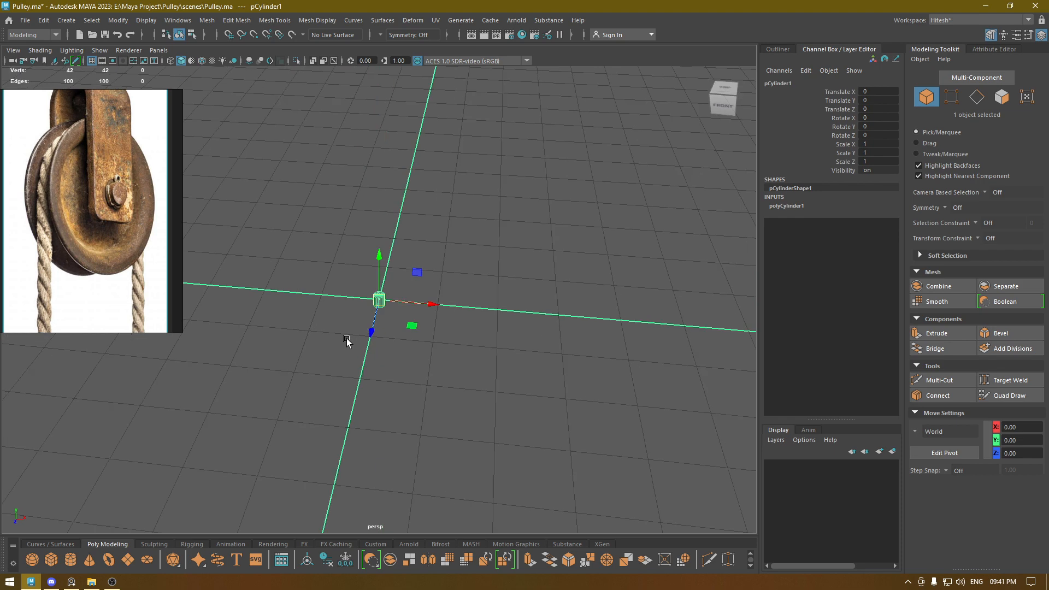
Scale the cylinder uniformly to about 8.62 and rotate it -90 degrees about Z.
key(r)
drag(379, 300, 424, 305)
key(e)
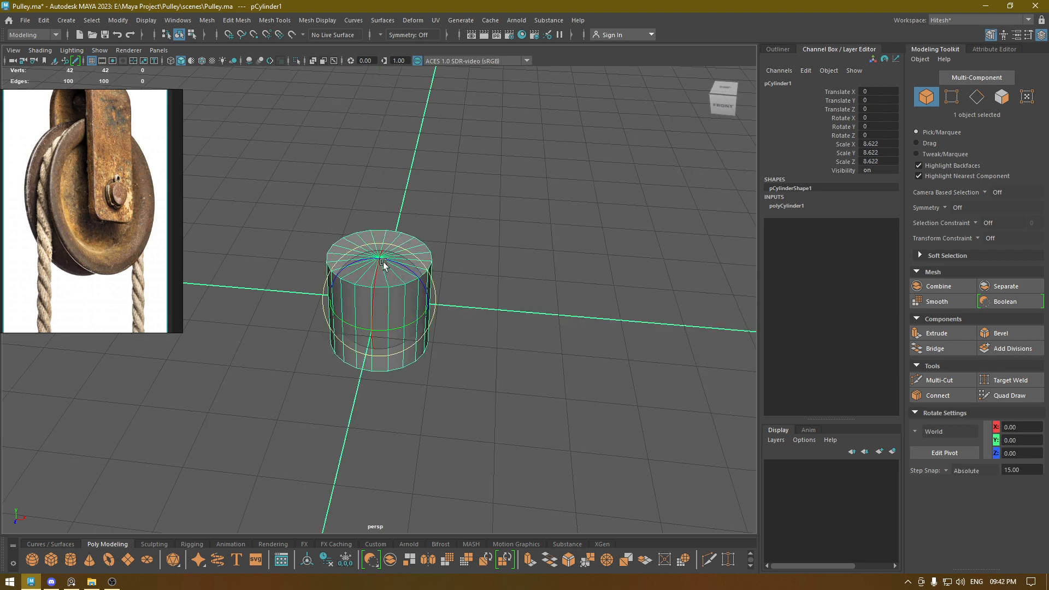
drag(384, 266, 388, 306)
Flatten the cylinder into a disc with a Y scale of about 1.49 and move it to about 6.41 on X.
key(r)
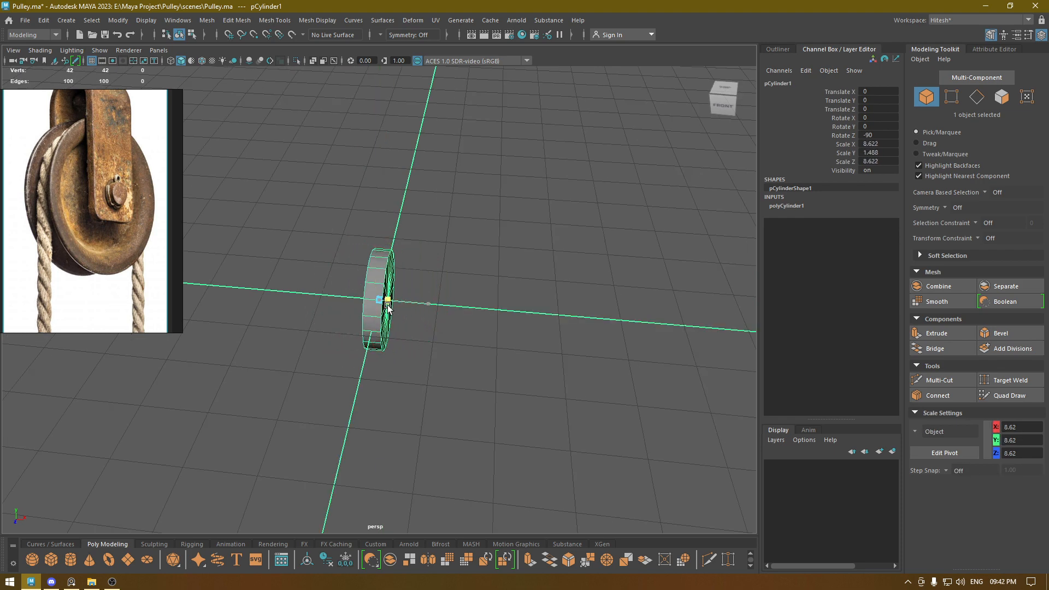
ctrl+shift+right_drag(379, 286, 328, 287)
key(w)
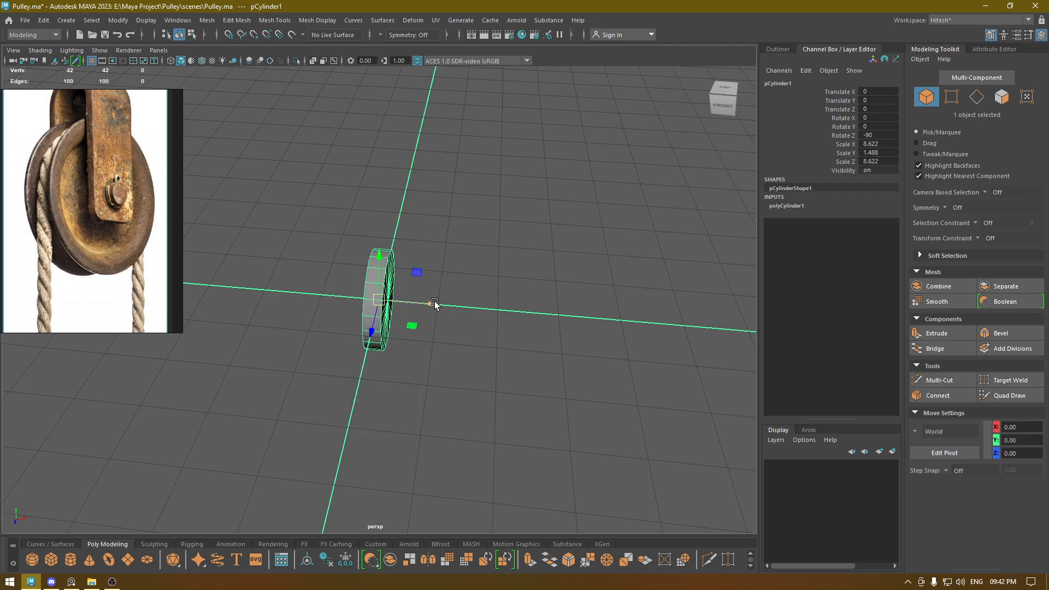
drag(435, 304, 468, 305)
scroll(427, 383, up, 5)
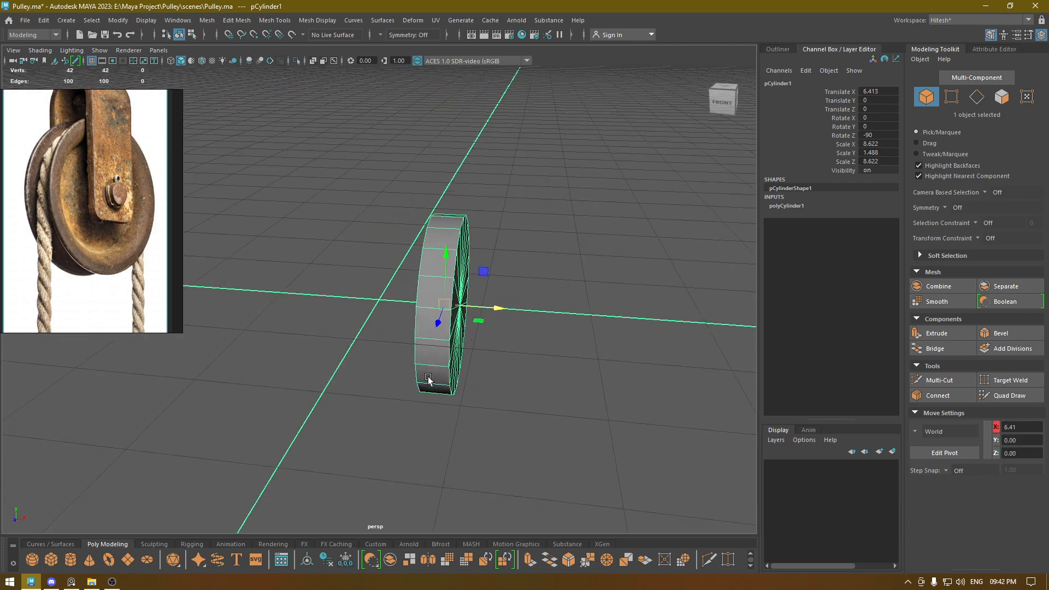
alt+drag(428, 381, 173, 211)
alt+drag(395, 373, 458, 349)
Duplicate the disc across the origin and bring the pair together, with the original at X about 3.17 and the copy at about -3.1.
key(ctrl+d)
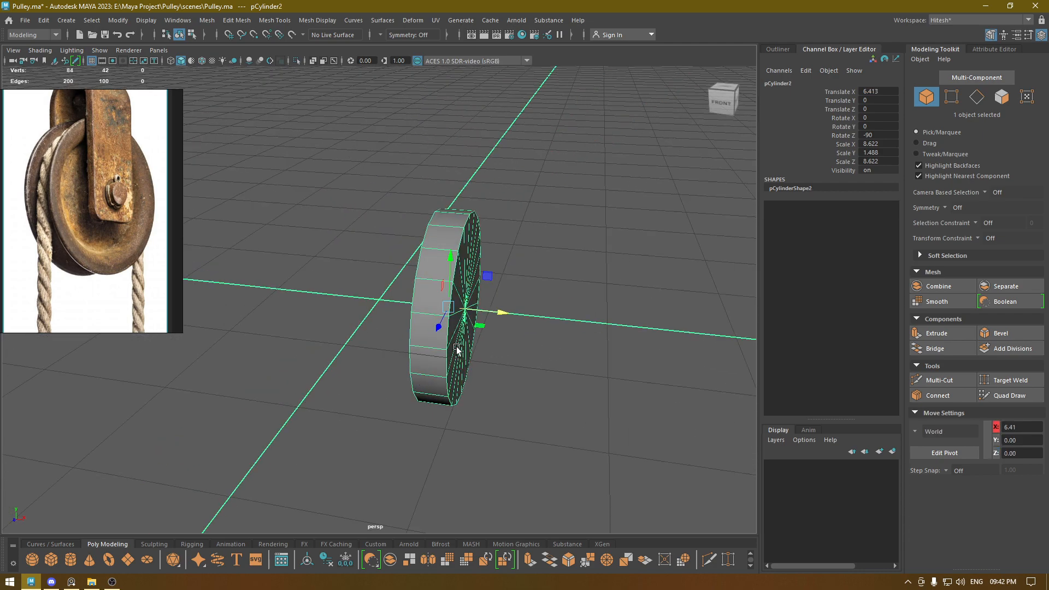
drag(514, 311, 464, 295)
click(432, 311)
click(312, 301)
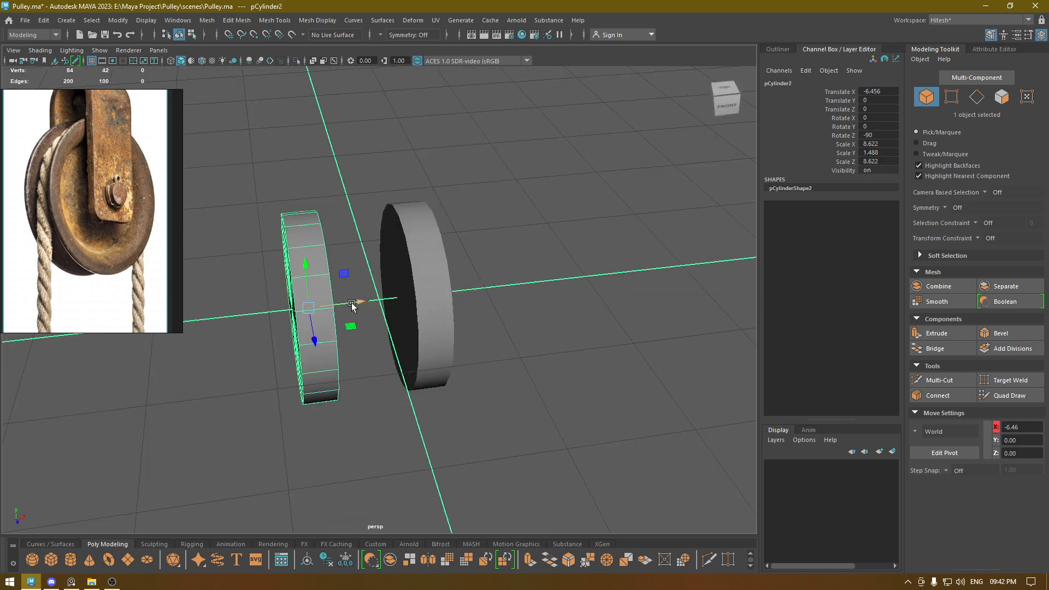
drag(365, 301, 399, 305)
alt+drag(399, 306, 319, 328)
alt+right_drag(319, 328, 349, 398)
alt+drag(348, 398, 393, 397)
middle_drag(19, 202, 32, 202)
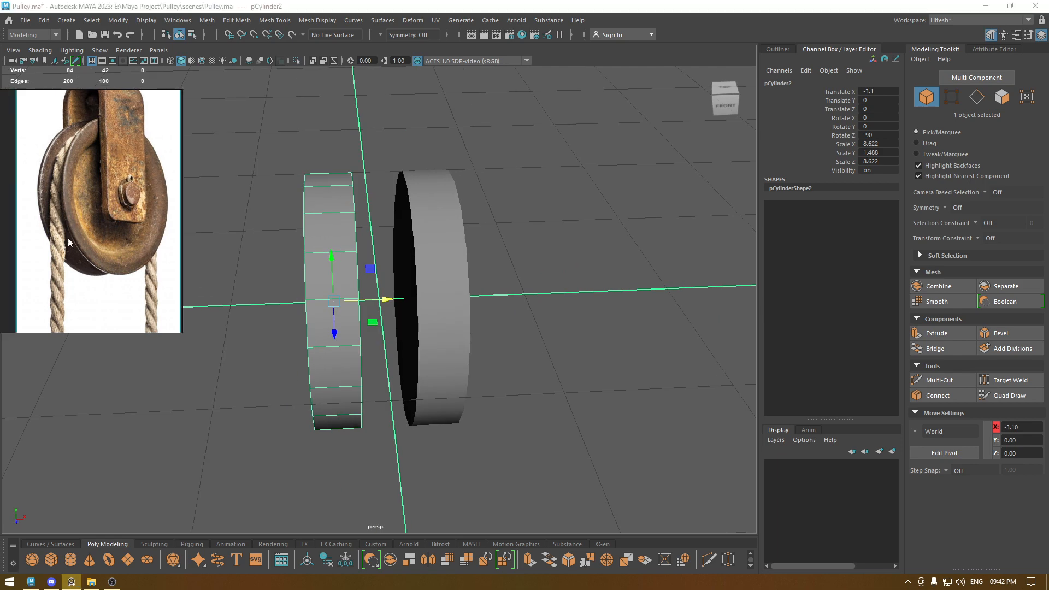
alt+drag(328, 252, 298, 236)
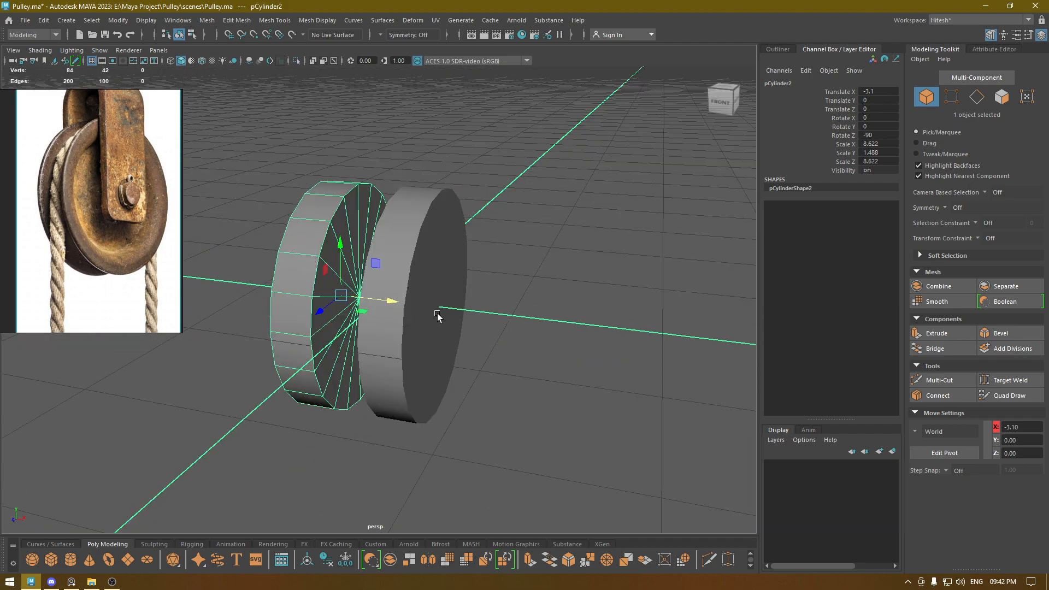
Delete the duplicated disc and display the wireframe on the shaded model.
alt+drag(438, 317, 295, 272)
click(436, 241)
key(Delete)
alt+drag(383, 234, 415, 280)
click(200, 62)
Set the remaining disc's cap subdivisions to 2.
mouse_move(377, 222)
alt+mouse_down()
mouse_move(441, 235)
mouse_move(455, 202)
alt+mouse_up()
click(453, 198)
right_drag(452, 223, 455, 243)
mouse_move(456, 250)
mouse_down()
mouse_move(448, 205)
mouse_move(372, 256)
mouse_move(444, 300)
mouse_move(435, 300)
mouse_up()
right_drag(471, 243, 529, 227)
key(t)
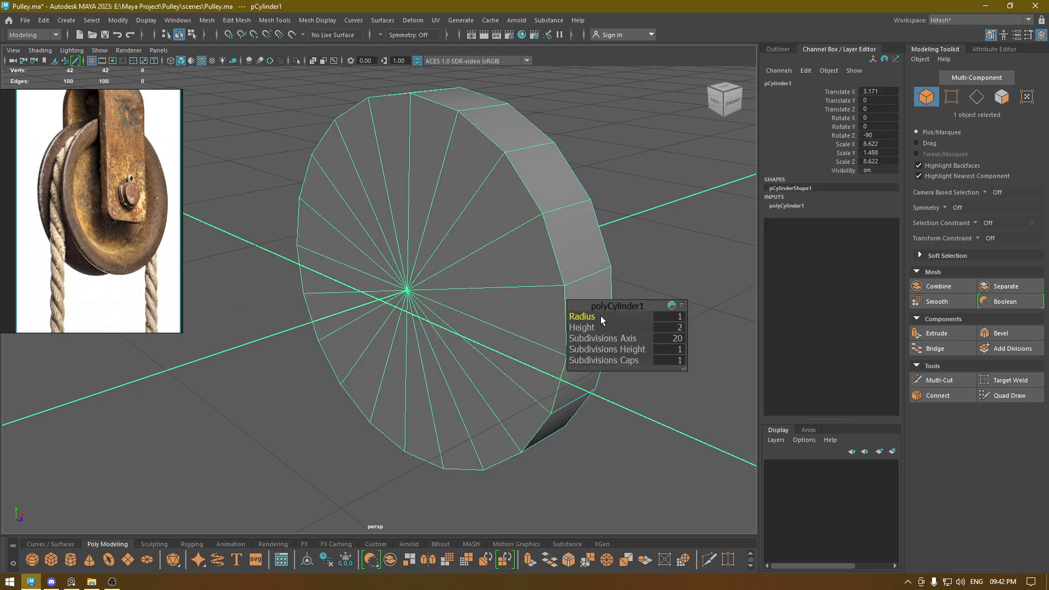
drag(624, 360, 628, 361)
key(w)
Scale the inner edge loop on the disc's origin-facing cap outward toward the rim, then return to object selection.
right_drag(464, 246, 459, 216)
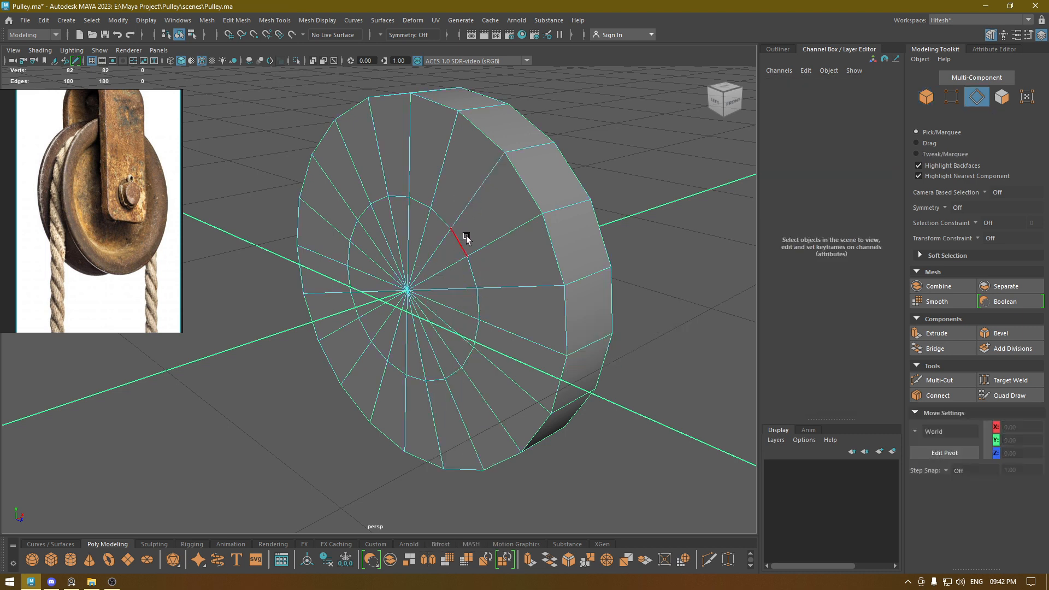
double_click(461, 240)
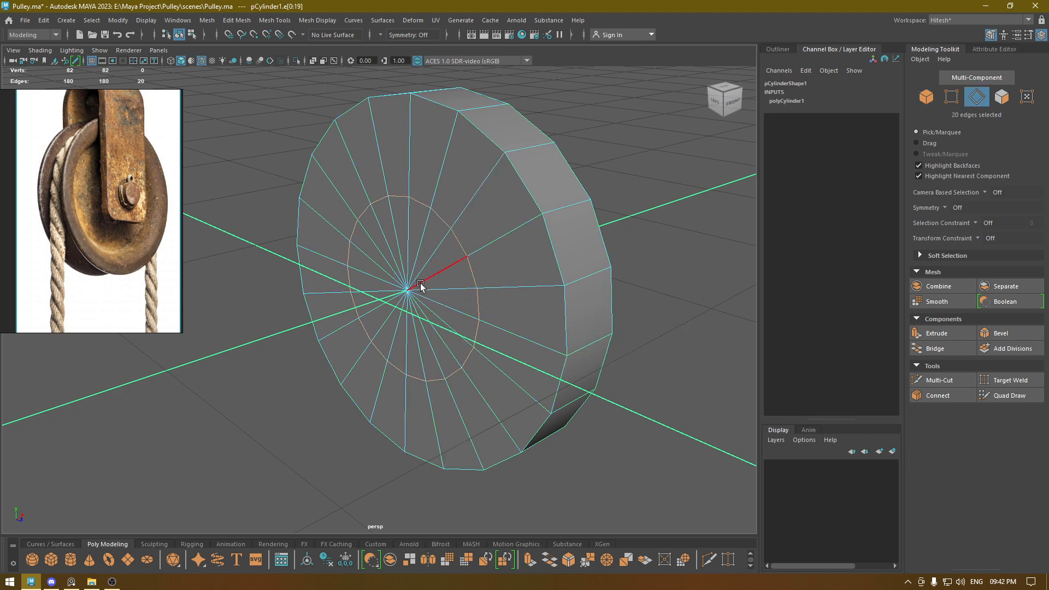
key(r)
alt+drag(392, 268, 494, 346)
scroll(487, 323, down, 3)
alt+drag(468, 218, 428, 320)
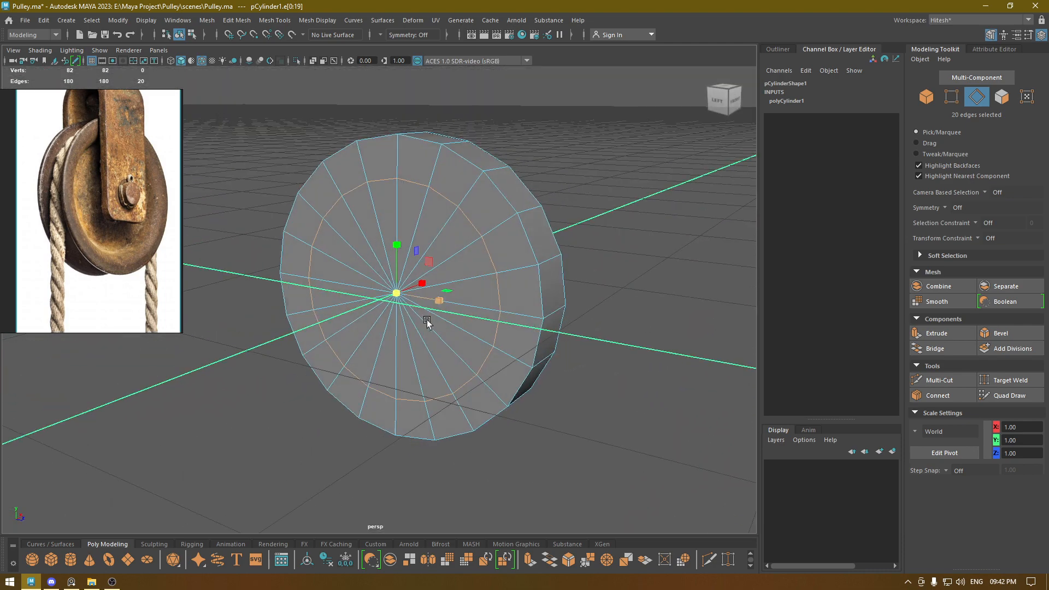
key(w)
alt+drag(476, 265, 425, 278)
right_drag(405, 224, 455, 208)
alt+drag(416, 235, 437, 346)
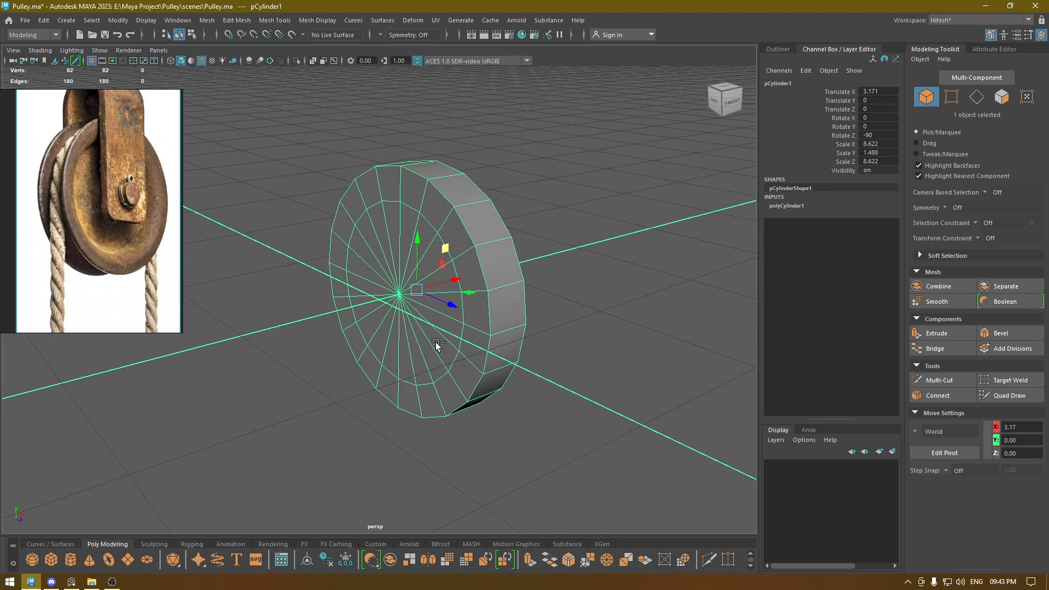
key(ctrl+d)
alt+drag(492, 328, 332, 318)
key(e)
key(w)
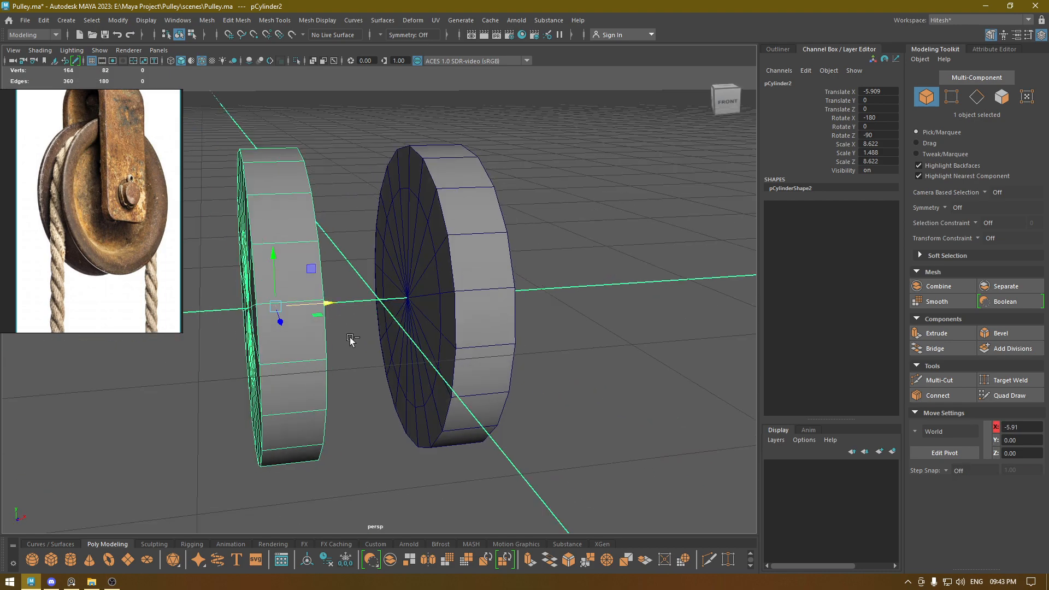
key(ctrl+z)
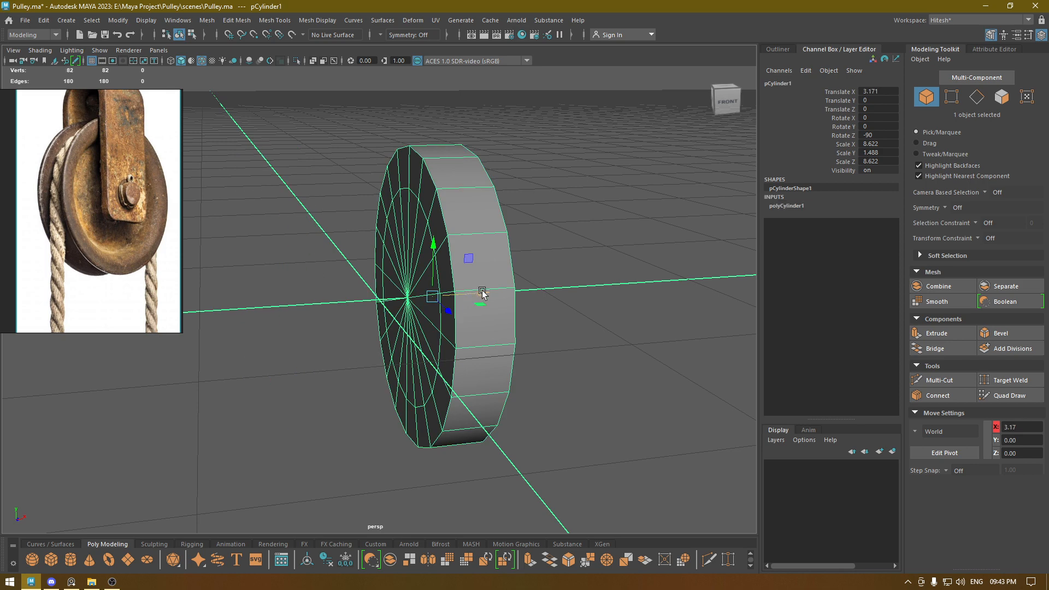
Duplicate the disc to the opposite side of the origin and combine both discs into one mesh.
drag(483, 293, 358, 306)
key(ctrl+d)
shift+click(420, 248)
shift+right_drag(421, 248, 399, 479)
Try to bridge the two discs by removing their facing inner cap faces and connecting the open edges.
right_drag(408, 230, 410, 261)
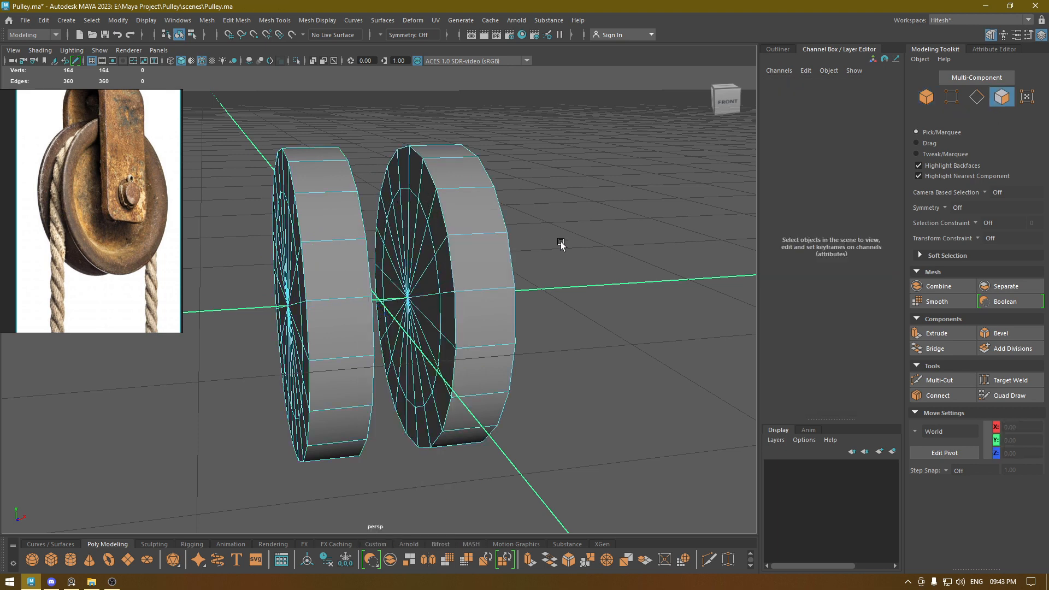
alt+drag(562, 244, 497, 304)
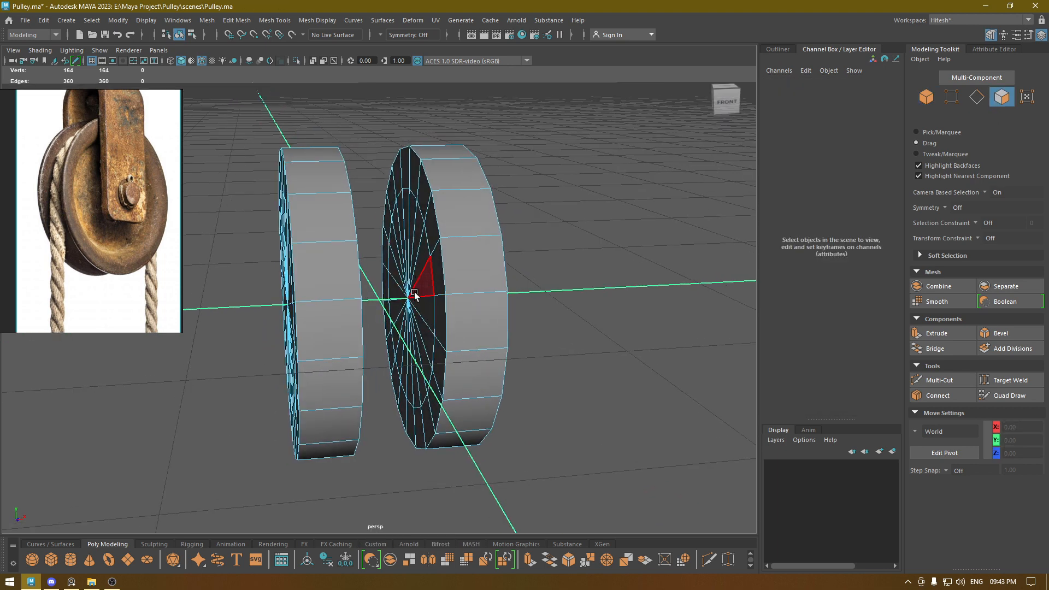
mouse_move(414, 292)
mouse_down()
mouse_move(397, 263)
mouse_move(404, 312)
mouse_move(421, 289)
mouse_up()
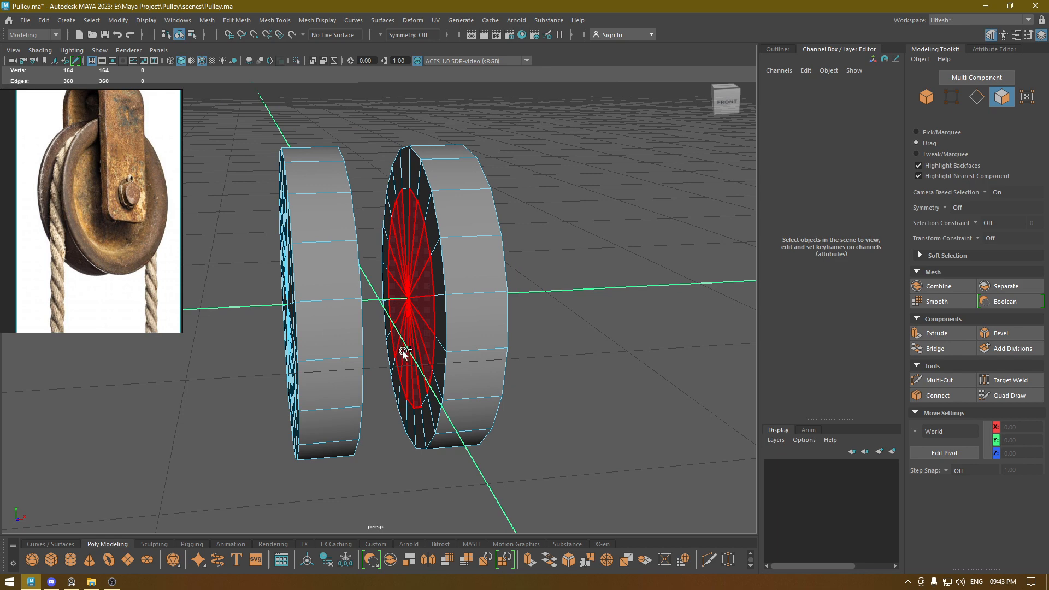
drag(397, 220, 398, 224)
key(w)
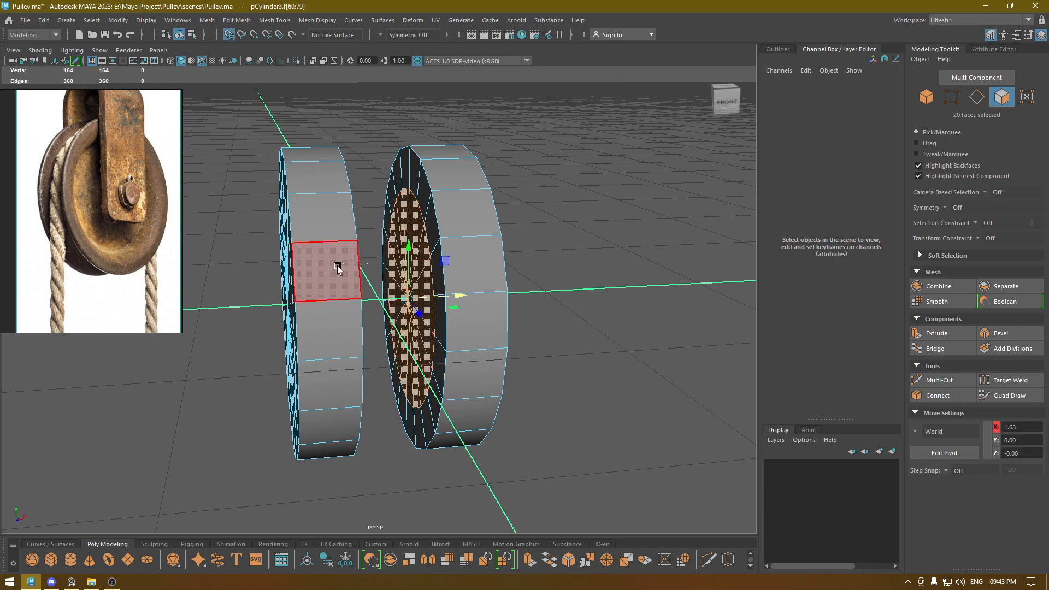
mouse_move(327, 269)
alt+mouse_down()
mouse_move(342, 295)
mouse_move(348, 263)
mouse_move(347, 309)
mouse_move(328, 328)
mouse_move(367, 345)
alt+mouse_up()
shift+right_drag(316, 305, 311, 470)
alt+drag(415, 349, 369, 294)
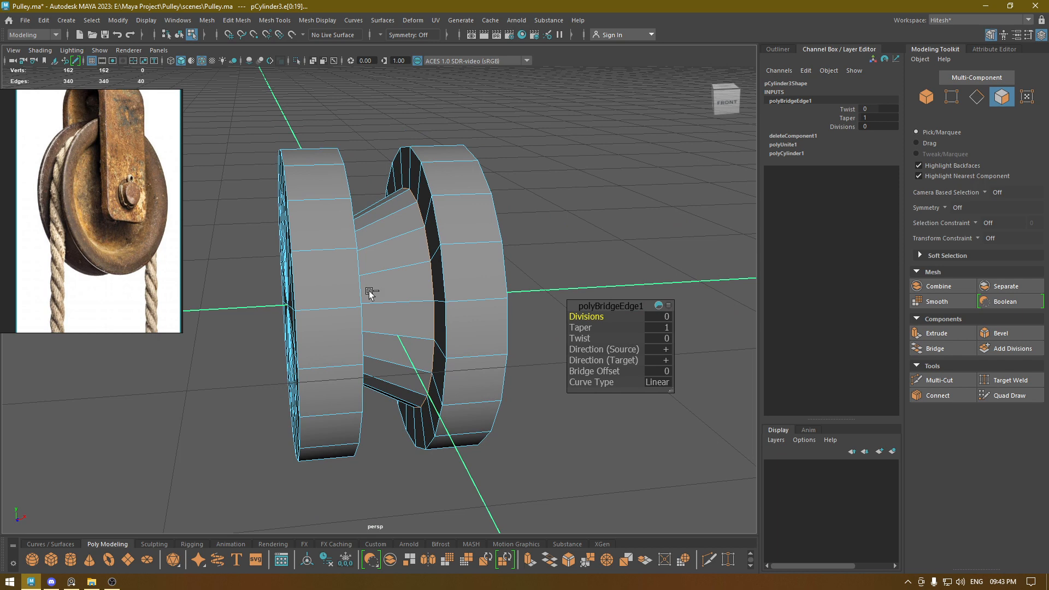
Undo the bridge and the face deletion between the two discs.
key(ctrl+z)
key(ctrl+z)
key(ctrl+z)
key(ctrl+z)
key(ctrl+z)
key(ctrl+z)
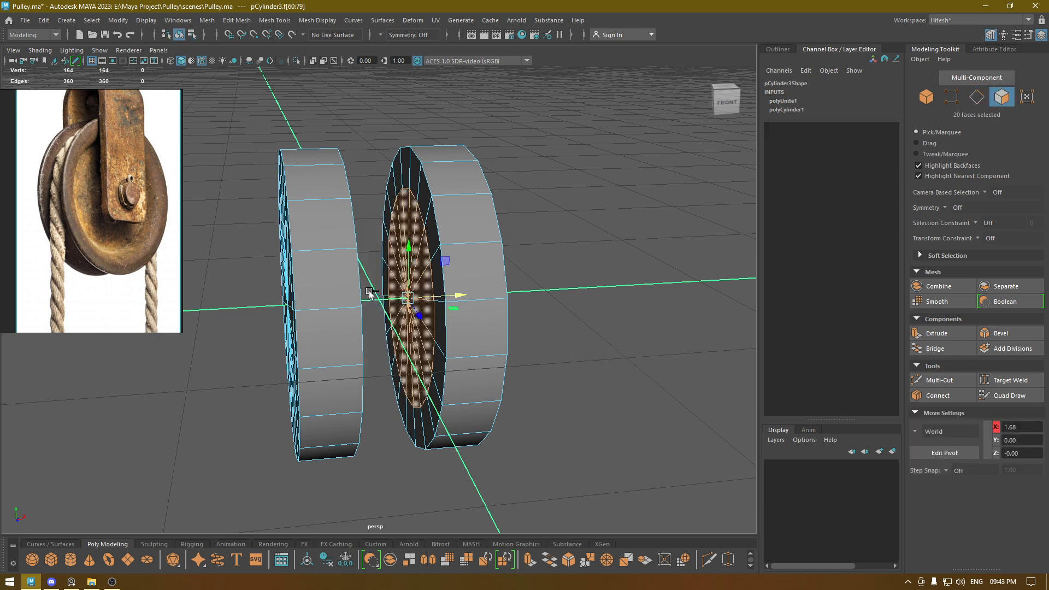
Separate the combined mesh into two independent discs, undoing the trial rotation of both.
right_click(347, 262)
click(401, 246)
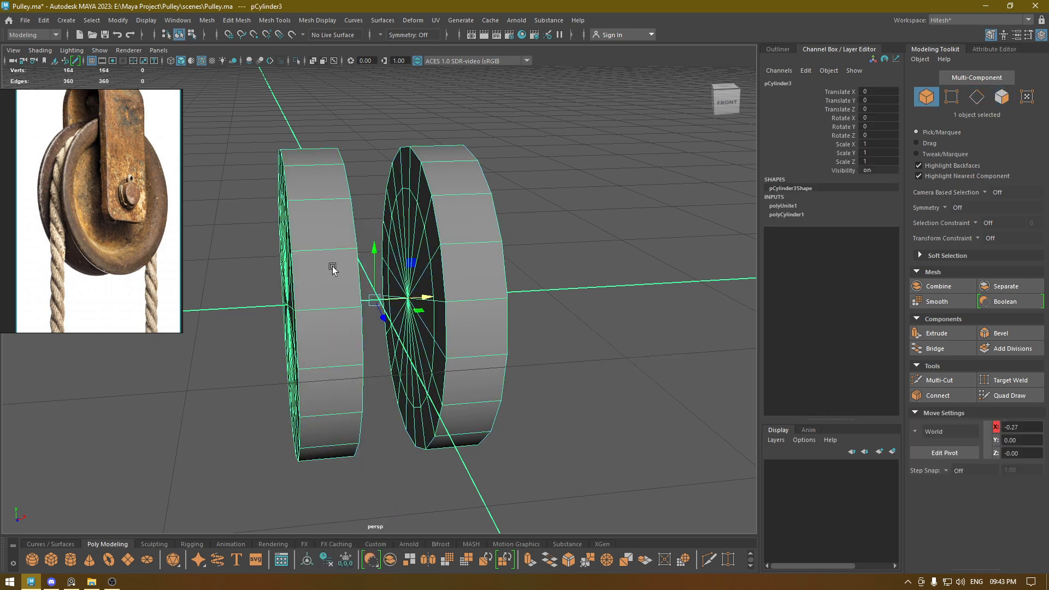
shift+right_drag(333, 269, 312, 487)
key(e)
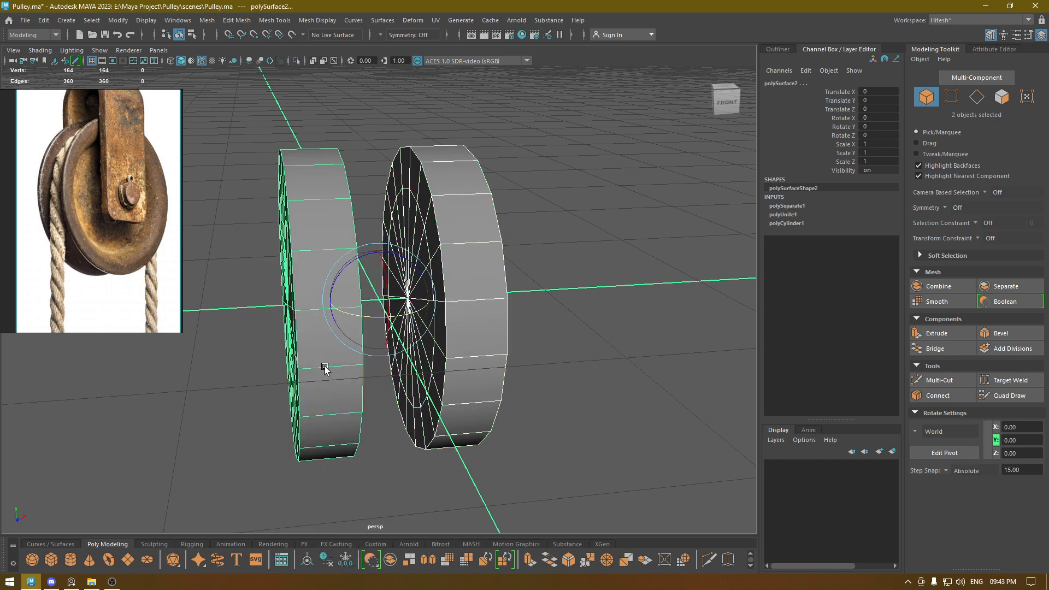
drag(377, 317, 244, 332)
key(ctrl+z)
Flip the second disc so its widened inner loop faces the first, move it back opposite, and combine both discs.
click(330, 308)
click(315, 325)
key(w)
drag(414, 300, 272, 308)
shift+click(416, 300)
shift+right_drag(471, 293, 443, 499)
Select the inner circle of cap faces on the first disc's side that faces the other disc.
right_drag(408, 283, 407, 235)
alt+drag(410, 235, 595, 244)
mouse_move(447, 265)
mouse_down()
mouse_move(423, 248)
mouse_move(403, 258)
mouse_move(394, 295)
mouse_move(421, 306)
mouse_up()
key(alt+grave)
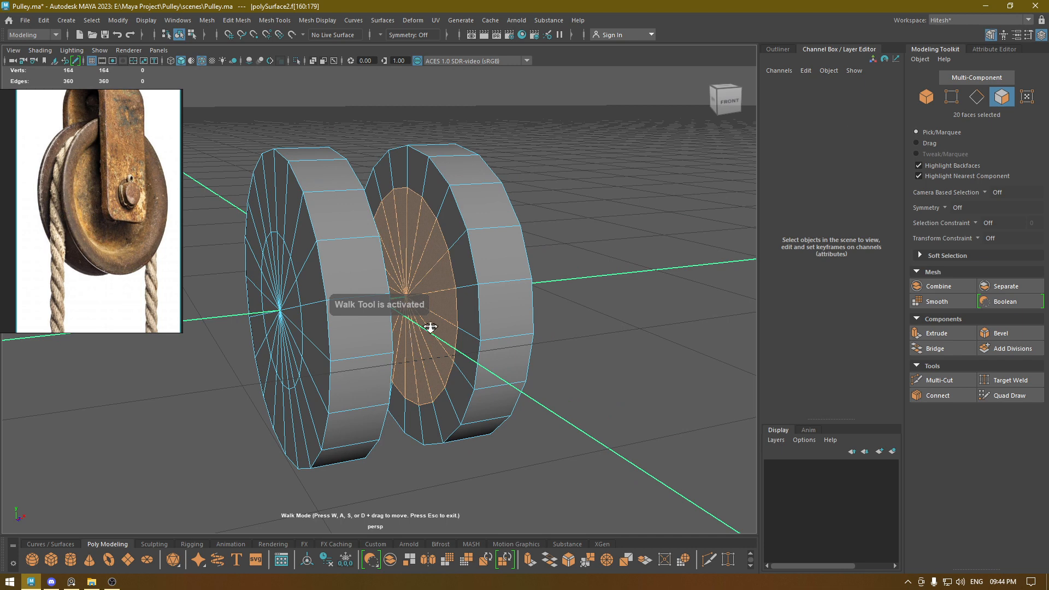
drag(431, 326, 427, 261)
drag(568, 215, 547, 235)
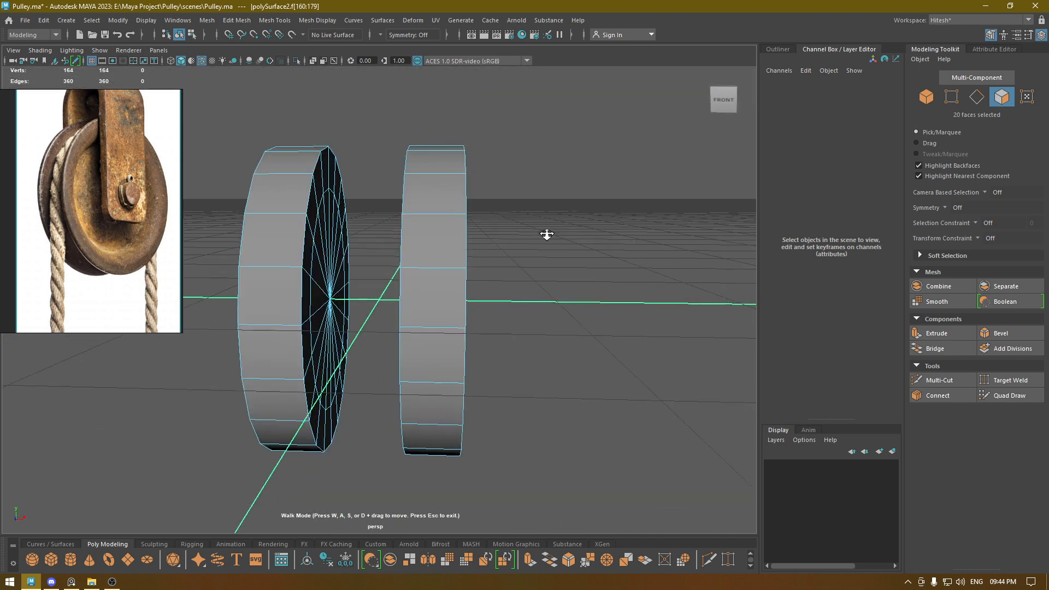
drag(416, 261, 436, 260)
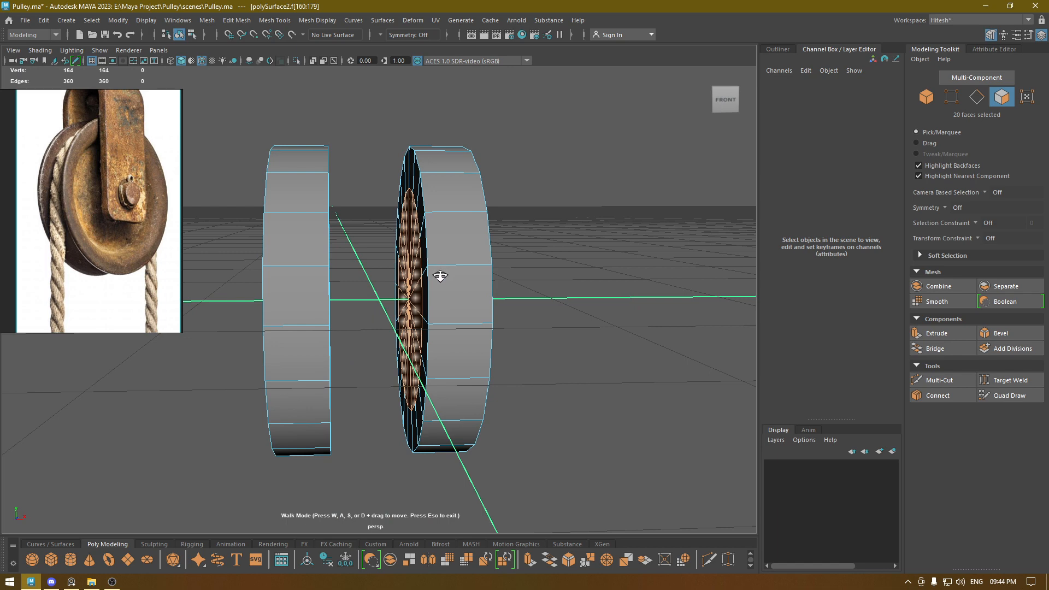
key(Escape)
Add the opposite disc's matching inner cap faces to the selection and bridge them into a central hub, returning to object selection.
alt+drag(441, 276, 319, 266)
key(w)
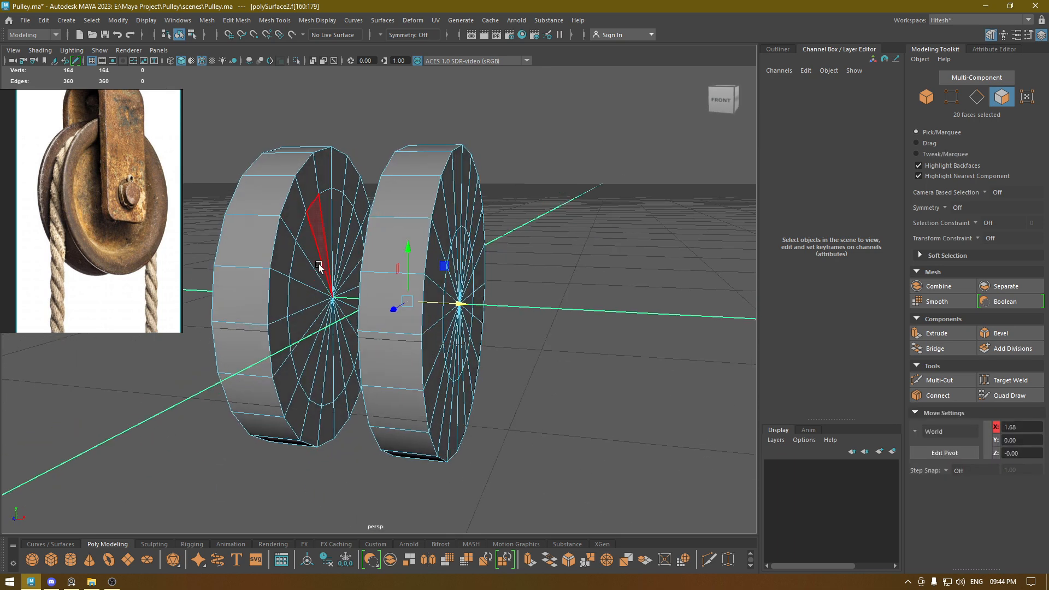
right_drag(333, 224, 319, 350)
alt+drag(386, 295, 362, 256)
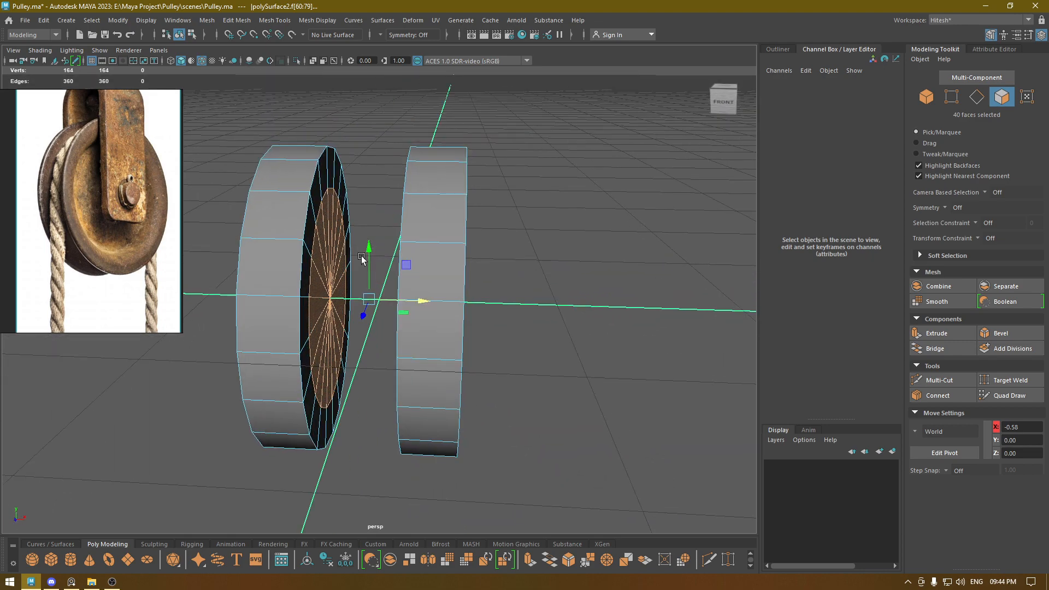
shift+right_drag(362, 256, 359, 427)
alt+drag(417, 368, 436, 319)
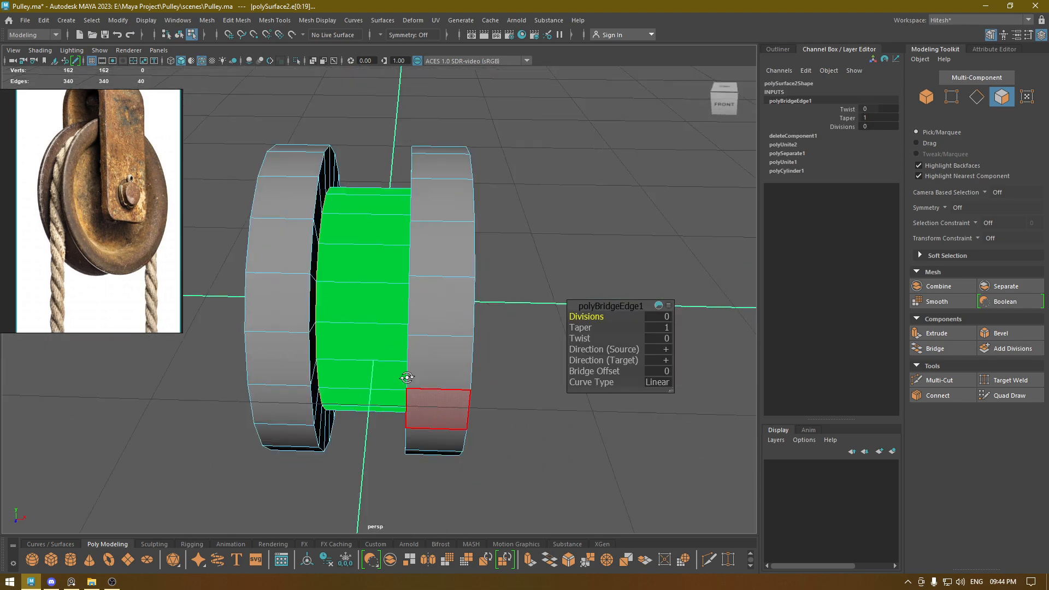
alt+drag(408, 378, 417, 234)
key(w)
right_drag(417, 234, 568, 501)
alt+drag(482, 306, 543, 248)
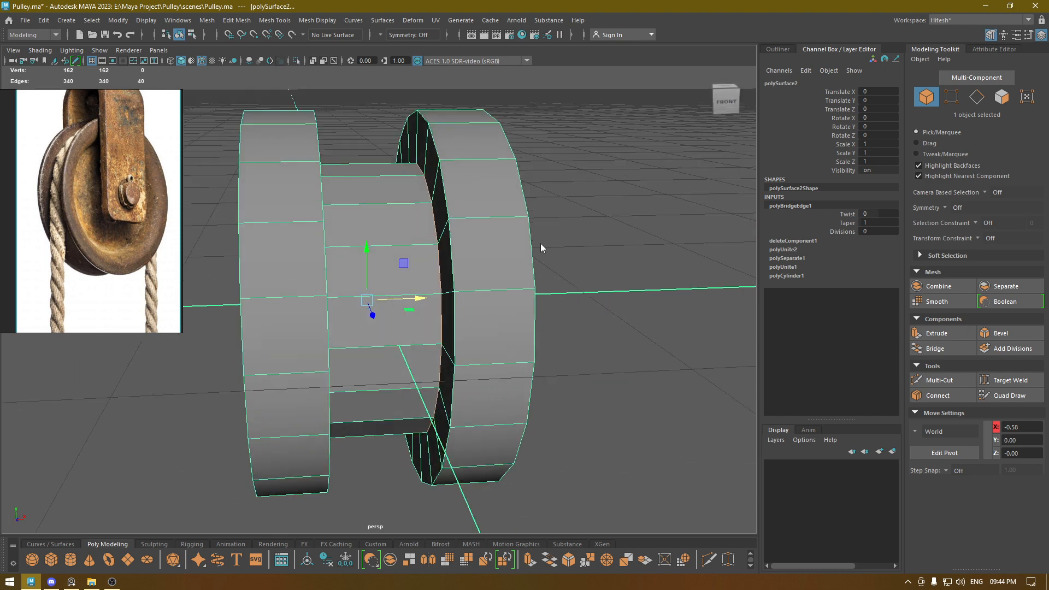
Turn off the wireframe on the shaded model and inspect the hub and discs for faceting.
click(623, 224)
alt+right_drag(623, 224, 428, 204)
alt+drag(428, 204, 373, 114)
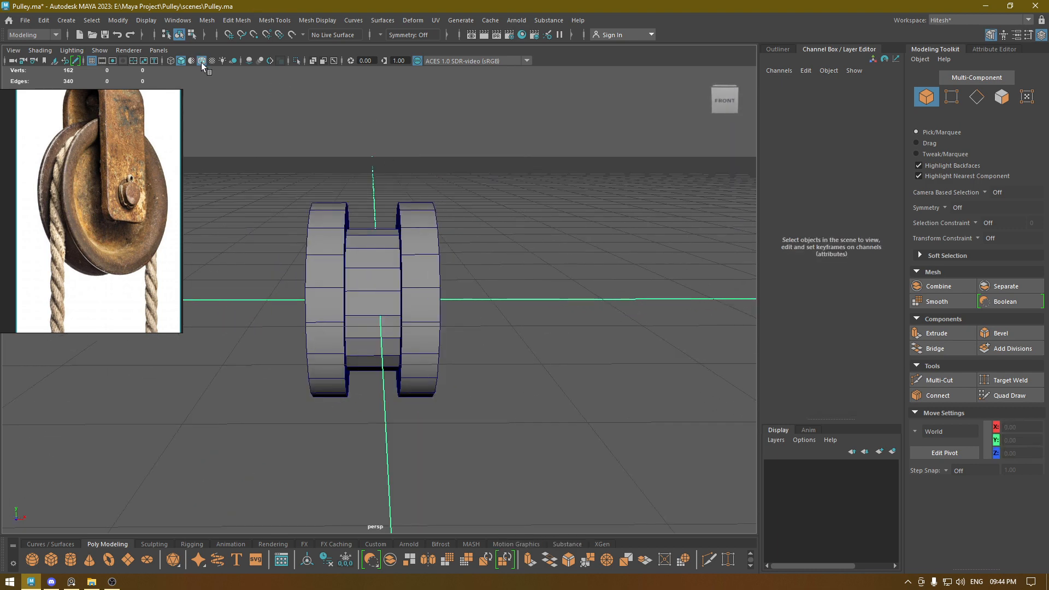
click(202, 62)
mouse_move(306, 158)
alt+mouse_down()
mouse_move(346, 194)
mouse_move(394, 417)
mouse_move(342, 368)
mouse_move(480, 259)
mouse_move(449, 239)
alt+mouse_up()
alt+right_drag(450, 239, 510, 272)
alt+drag(511, 272, 426, 167)
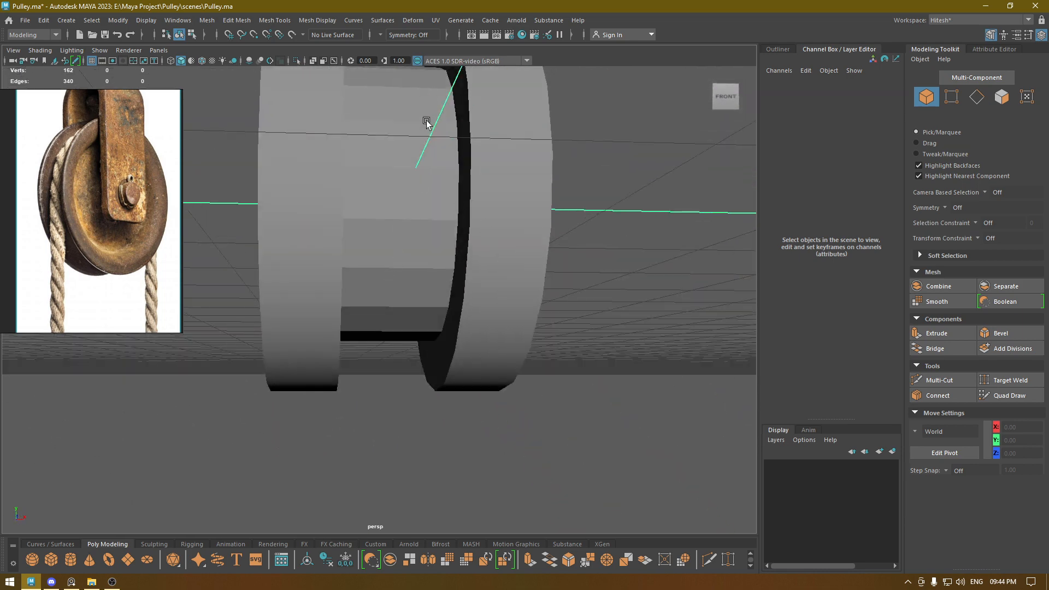
alt+drag(426, 123, 441, 349)
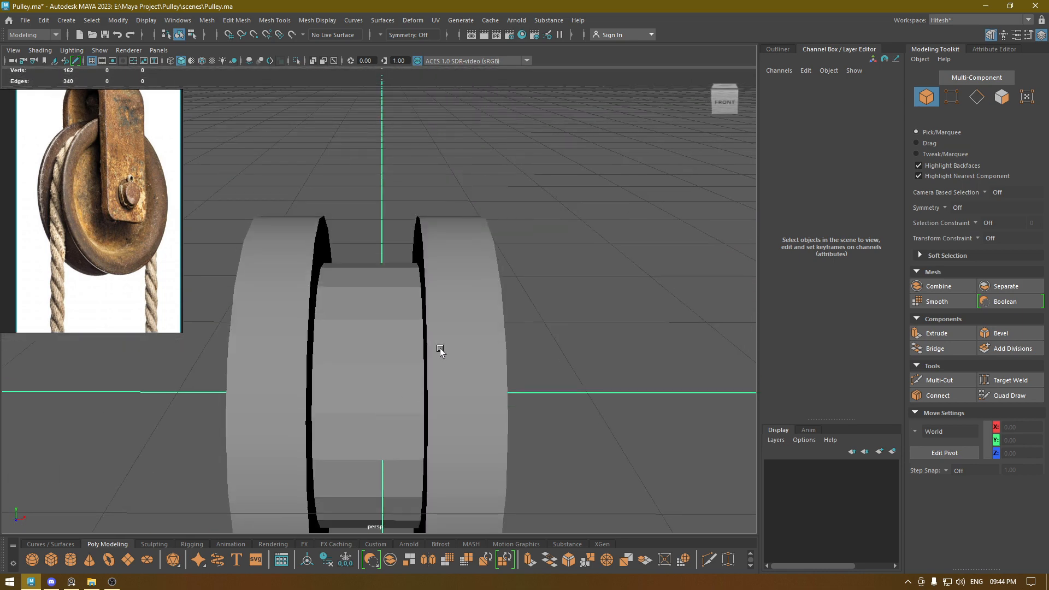
alt+right_drag(441, 348, 475, 205)
alt+drag(474, 205, 478, 203)
Apply Soften/Harden Edges to the wheel mesh and inspect its smoothed shading.
click(477, 204)
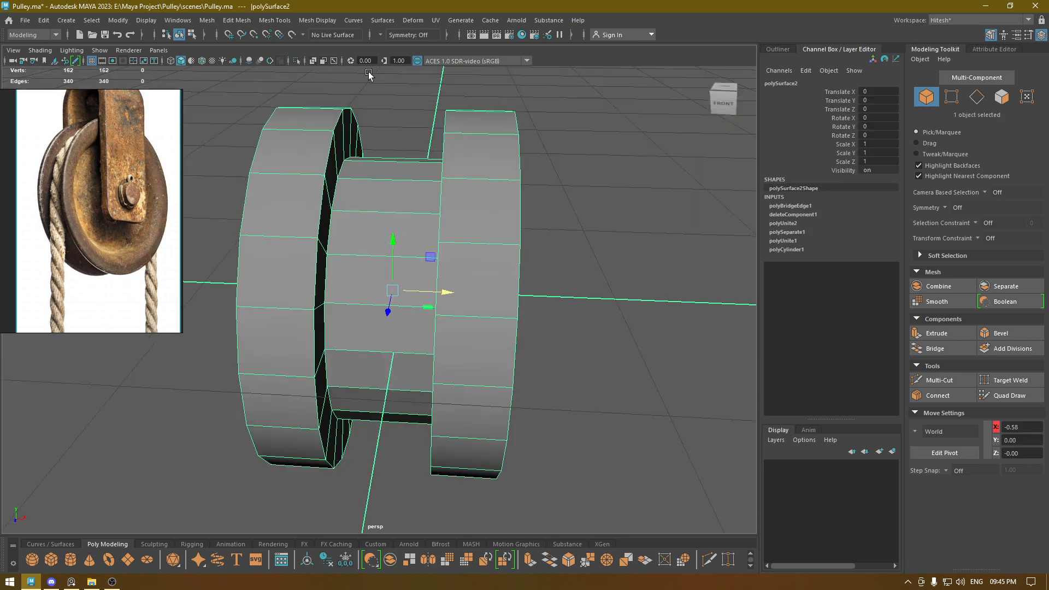
click(274, 20)
mouse_move(317, 20)
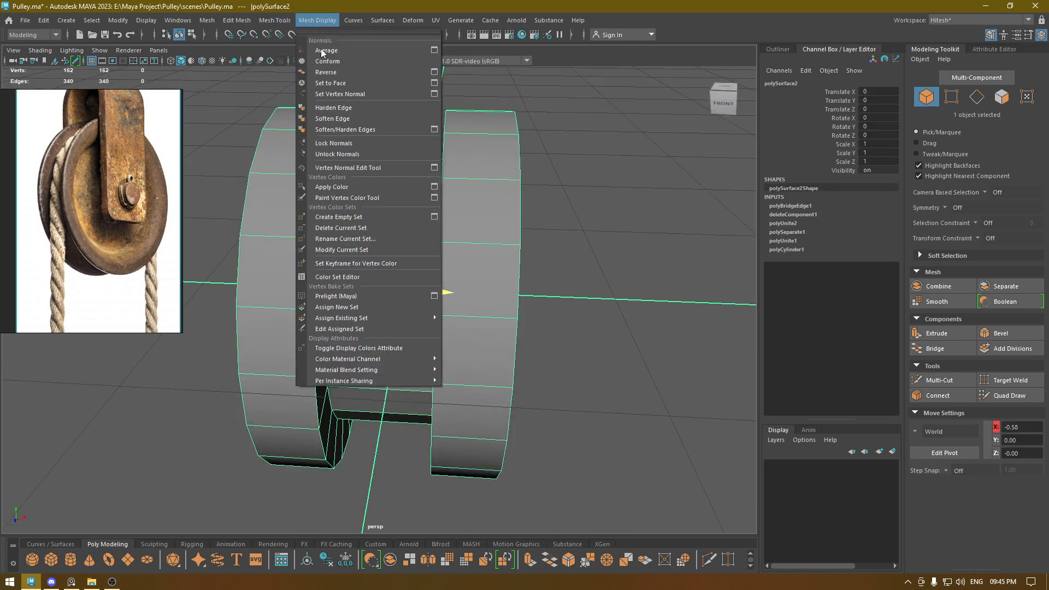
click(361, 131)
right_drag(387, 237, 432, 200)
click(601, 220)
alt+drag(400, 357, 1, 251)
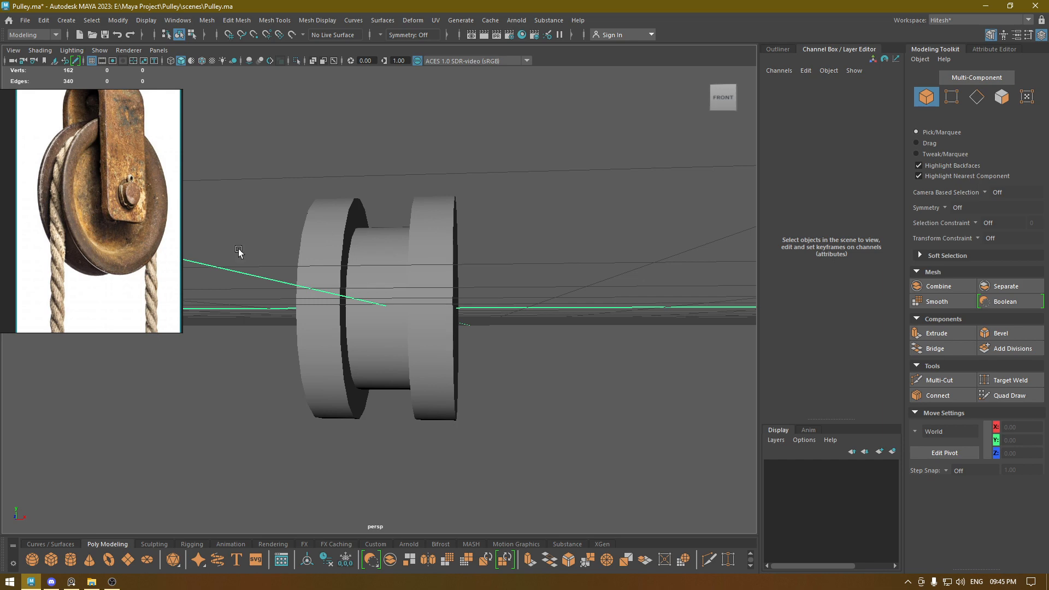
alt+drag(239, 249, 349, 235)
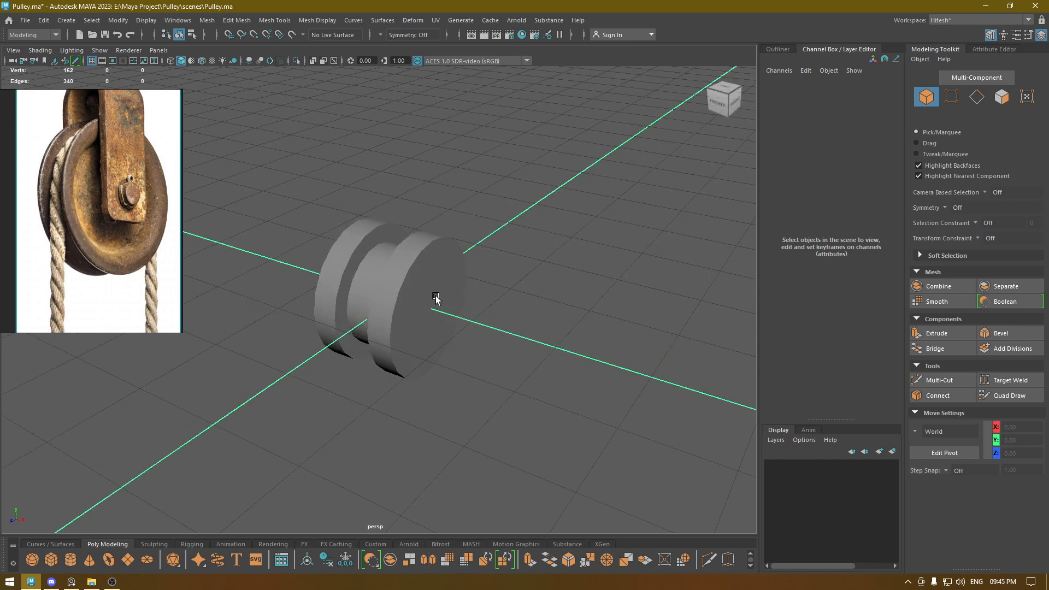
Delete the whole two-disc wheel mesh.
click(350, 323)
key(Delete)
alt+drag(351, 322, 397, 276)
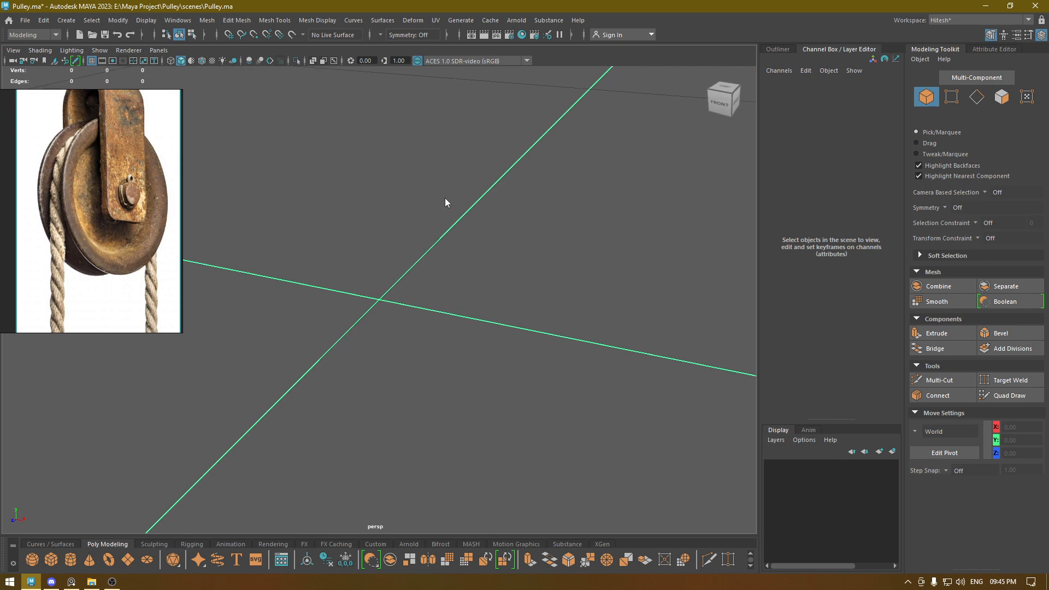
Create a new polygon cylinder at the origin and rotate it -90 degrees about Z.
shift+right_drag(445, 198, 395, 198)
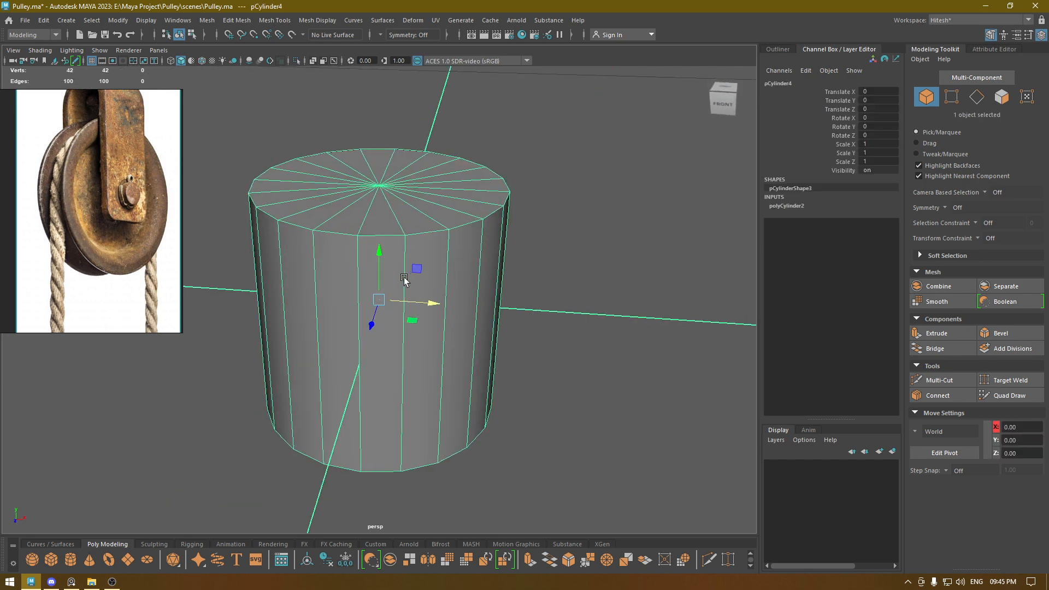
key(e)
drag(393, 255, 442, 341)
Set the new cylinder's radius to 5.
key(t)
alt+right_drag(459, 379, 394, 265)
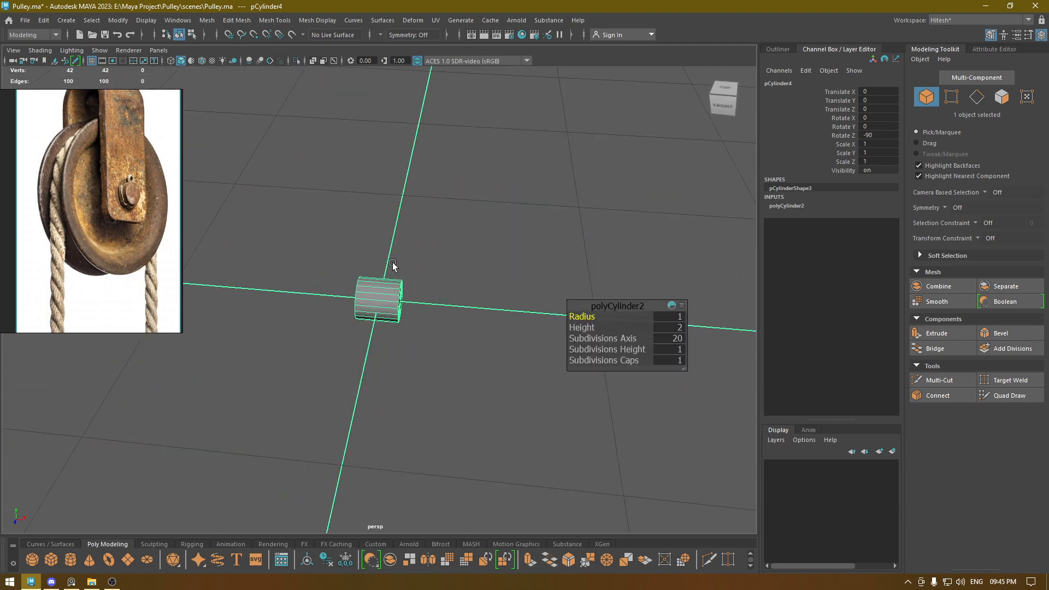
alt+drag(394, 265, 429, 406)
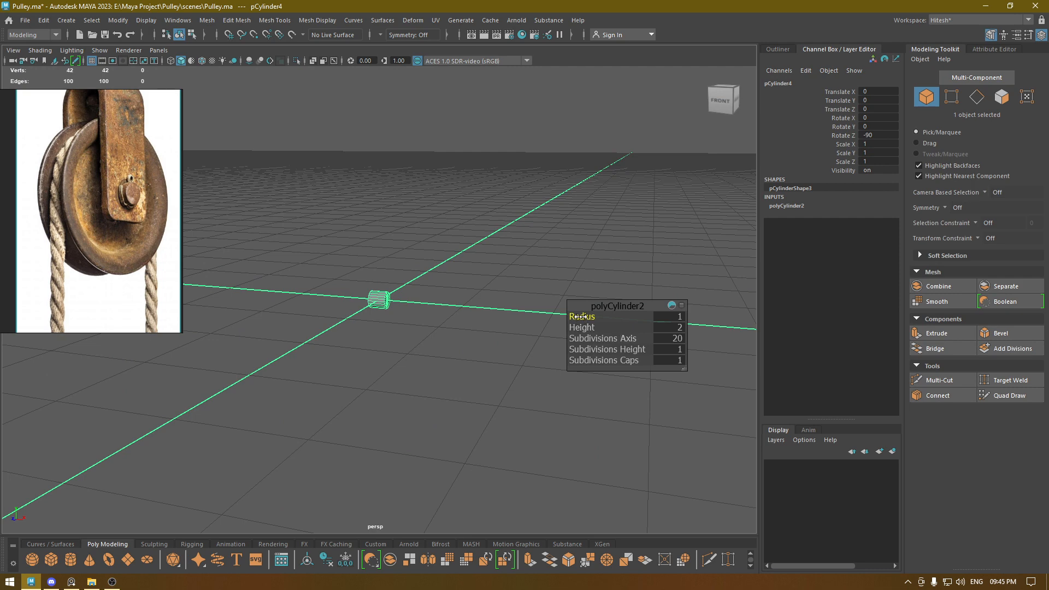
drag(581, 317, 613, 316)
alt+drag(487, 380, 513, 391)
scroll(513, 390, up, 5)
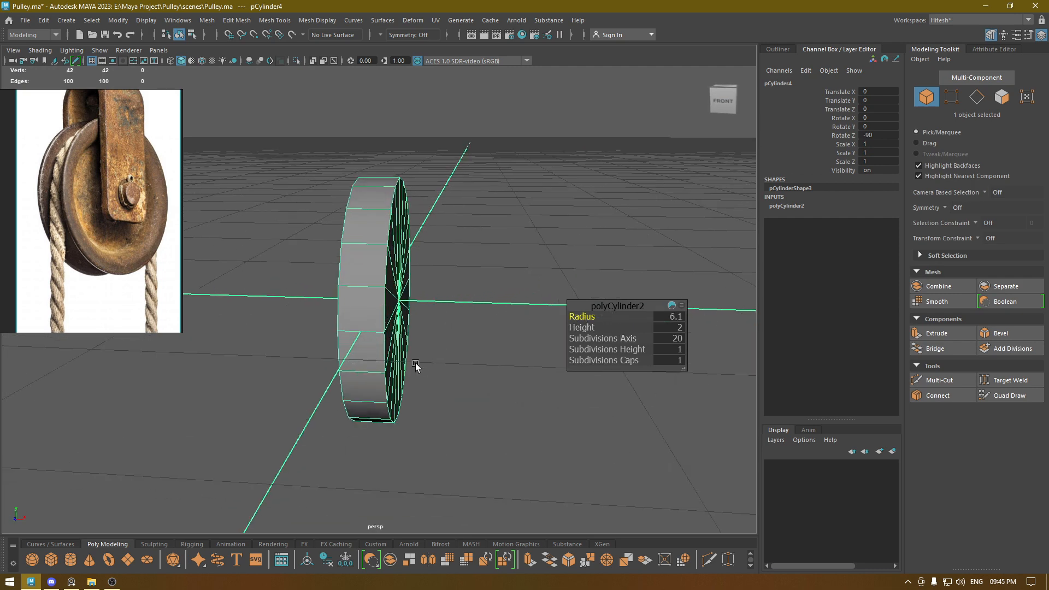
alt+drag(415, 365, 539, 333)
key(Return)
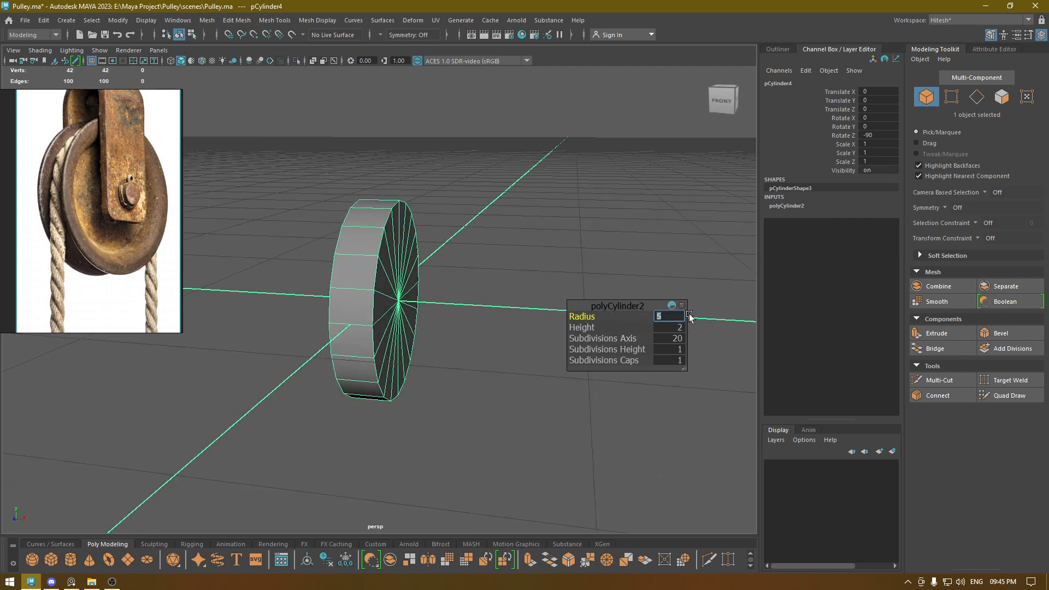
scroll(464, 235, up, 3)
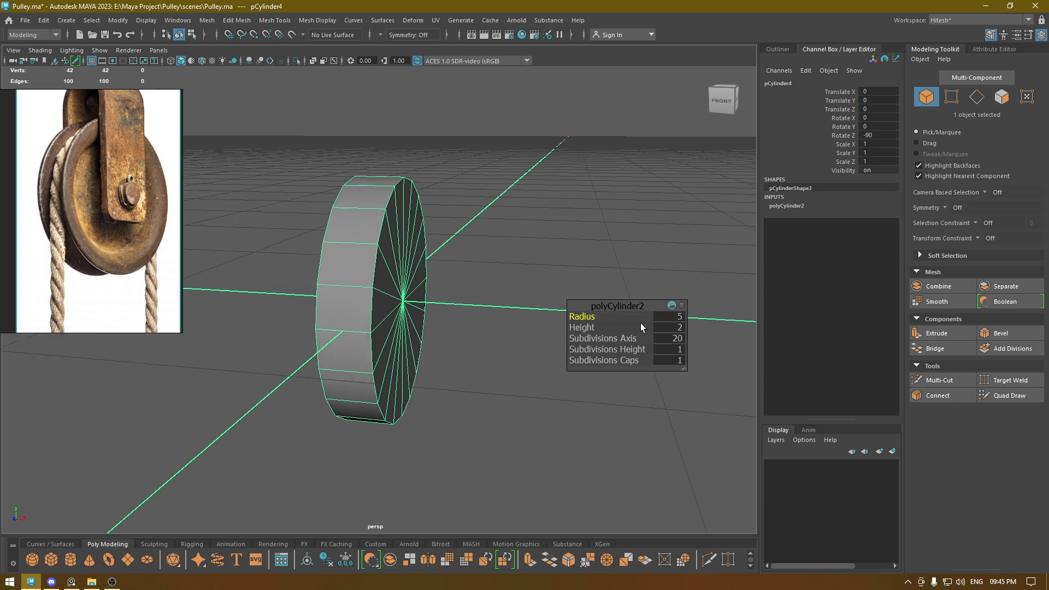
Set the cylinder's height to 0.8 to form a thin disc.
drag(589, 327, 581, 326)
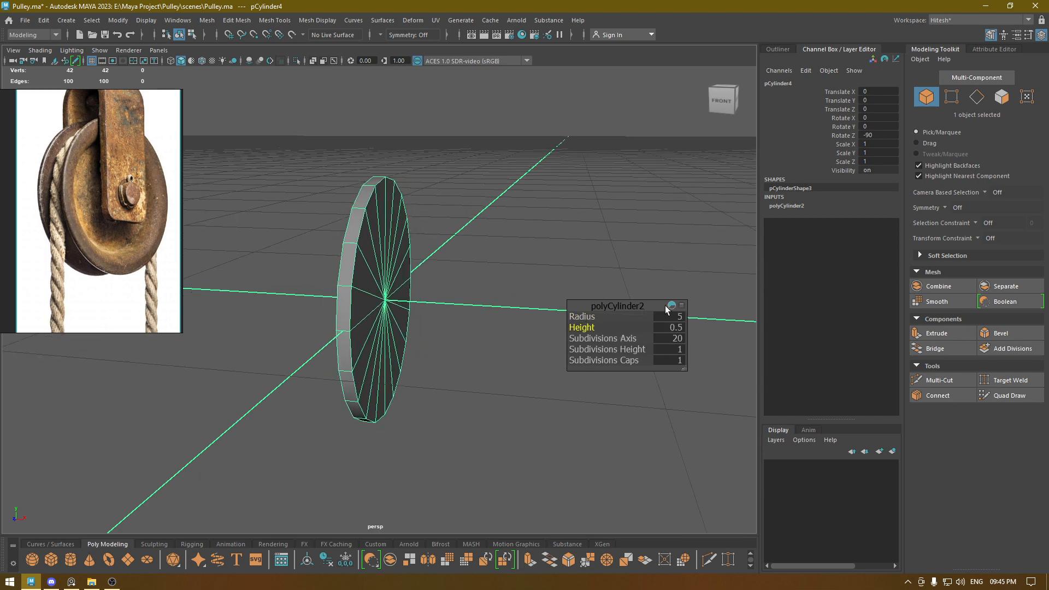
scroll(498, 318, up, 3)
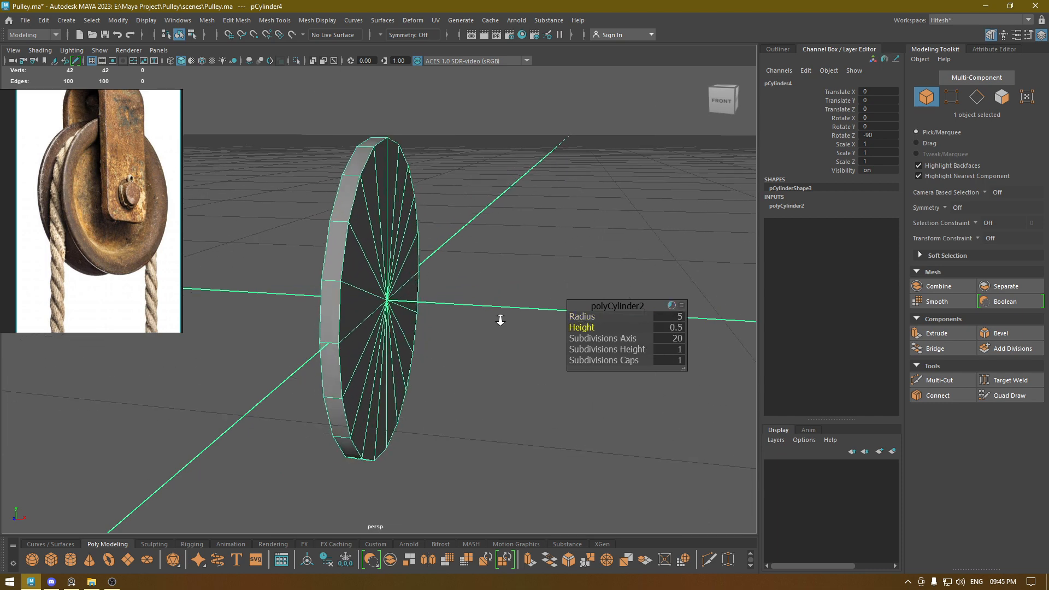
alt+drag(495, 321, 468, 334)
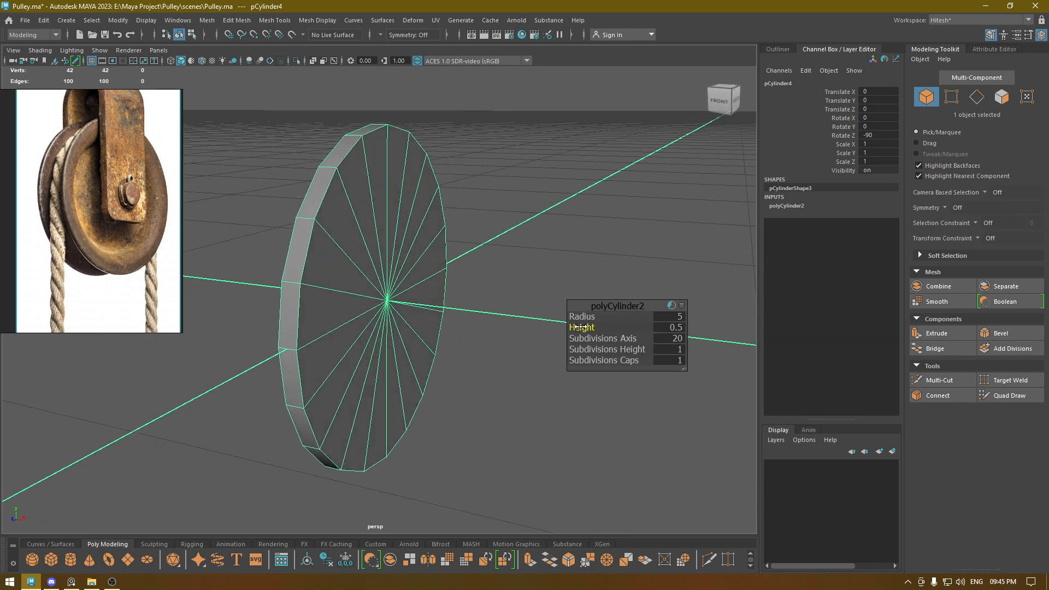
drag(584, 326, 602, 326)
Set the thin disc's cap subdivisions to 2 and return to the Move tool.
alt+drag(527, 324, 484, 317)
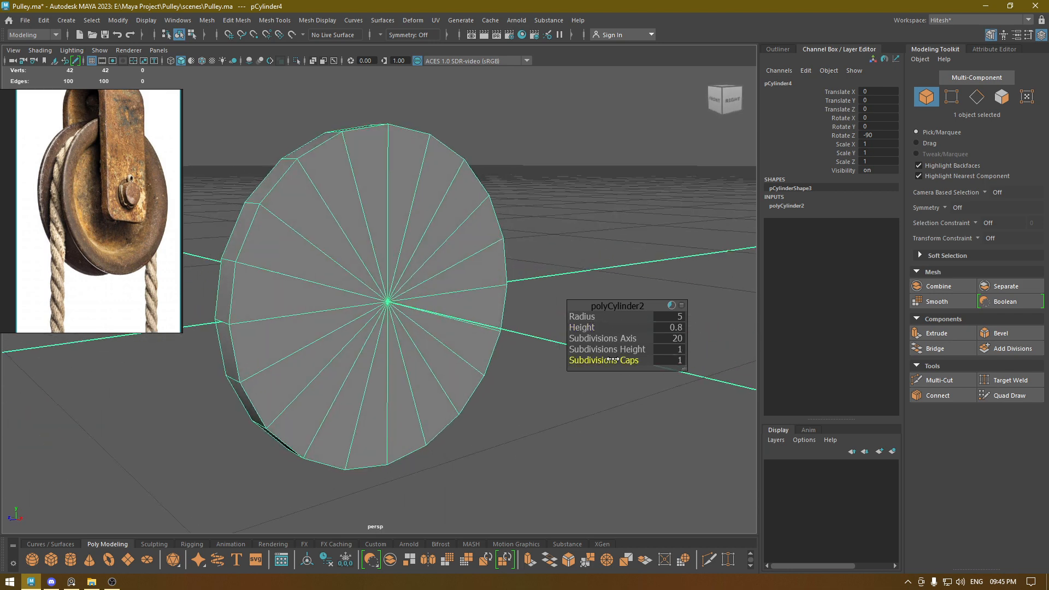
alt+drag(549, 349, 388, 337)
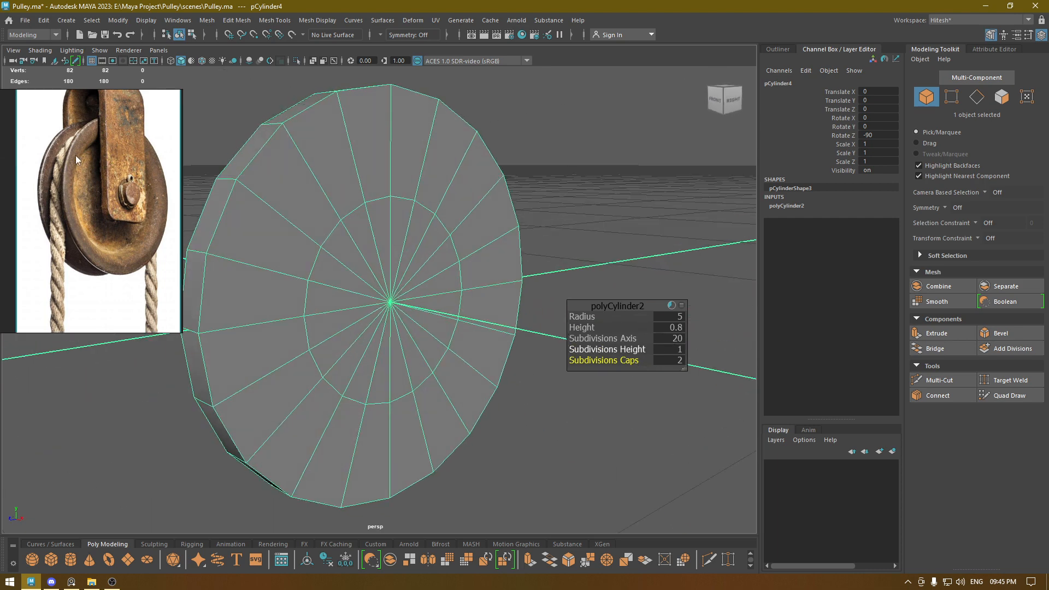
alt+drag(383, 283, 344, 290)
key(w)
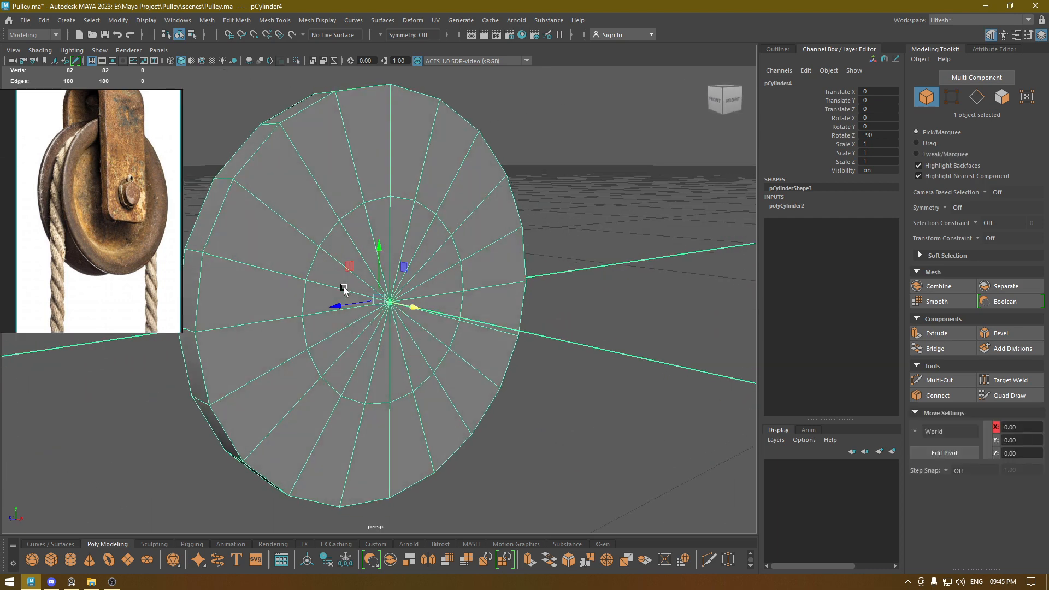
Select the inner edge loop on the disc's front cap and scale it outward toward the rim.
alt+middle_drag(344, 289, 336, 179)
alt+drag(336, 180, 232, 142)
scroll(74, 181, up, 5)
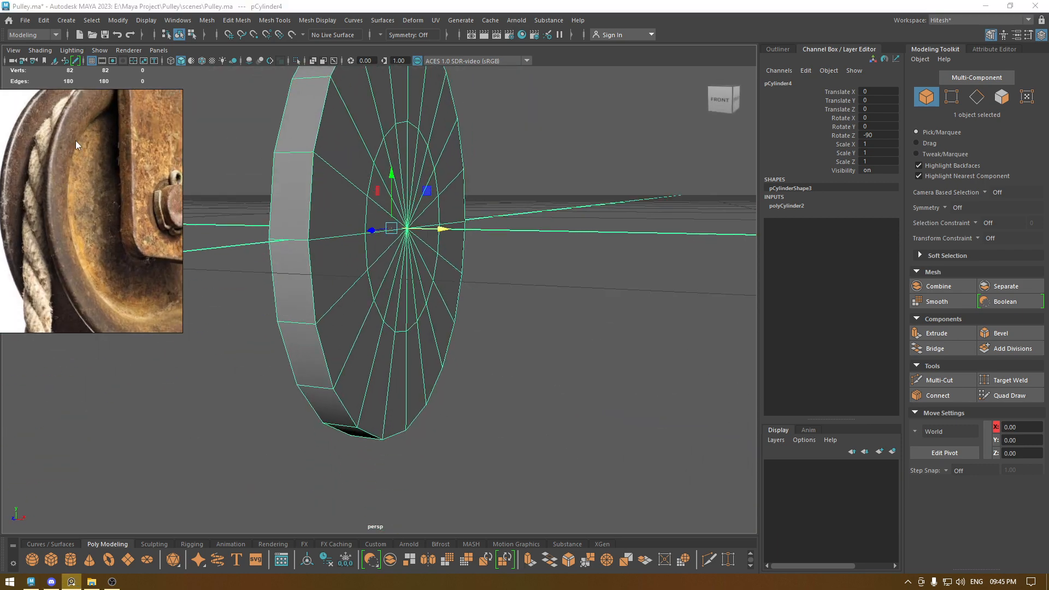
scroll(136, 198, down, 5)
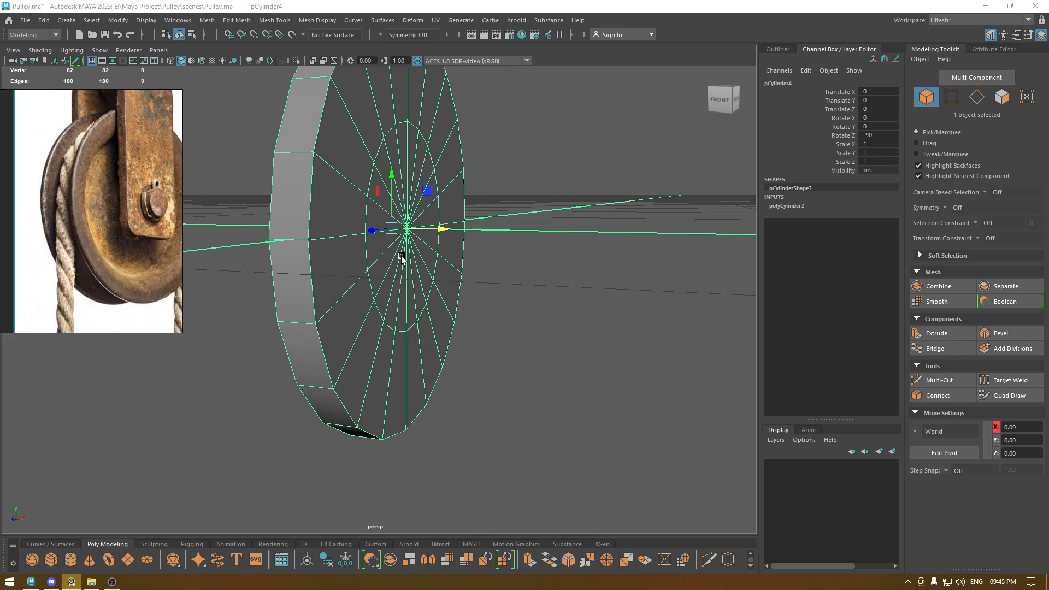
alt+drag(401, 256, 362, 220)
right_drag(388, 206, 388, 180)
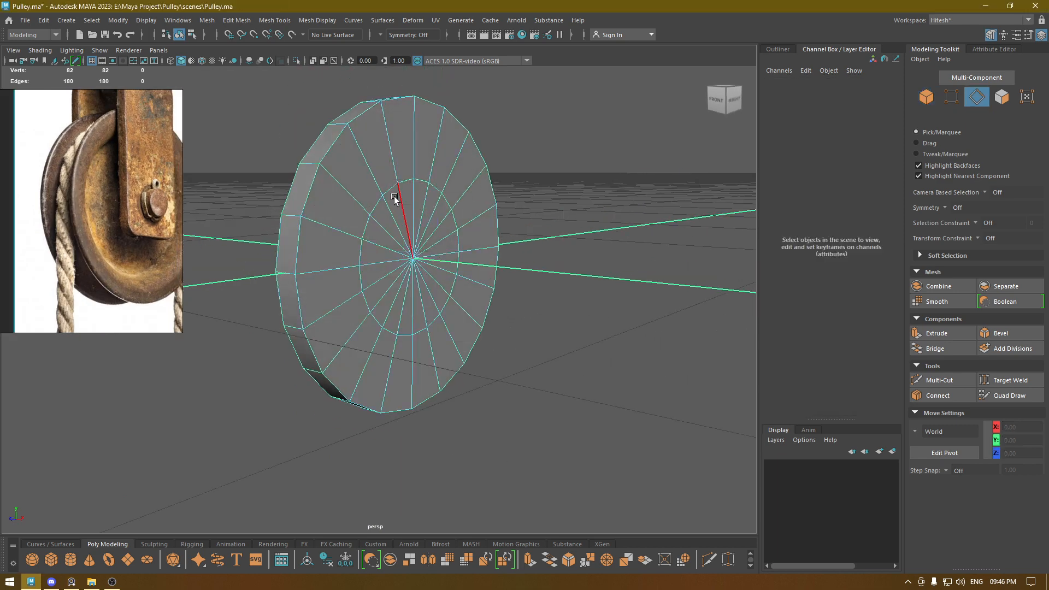
double_click(387, 183)
alt+drag(399, 328, 413, 327)
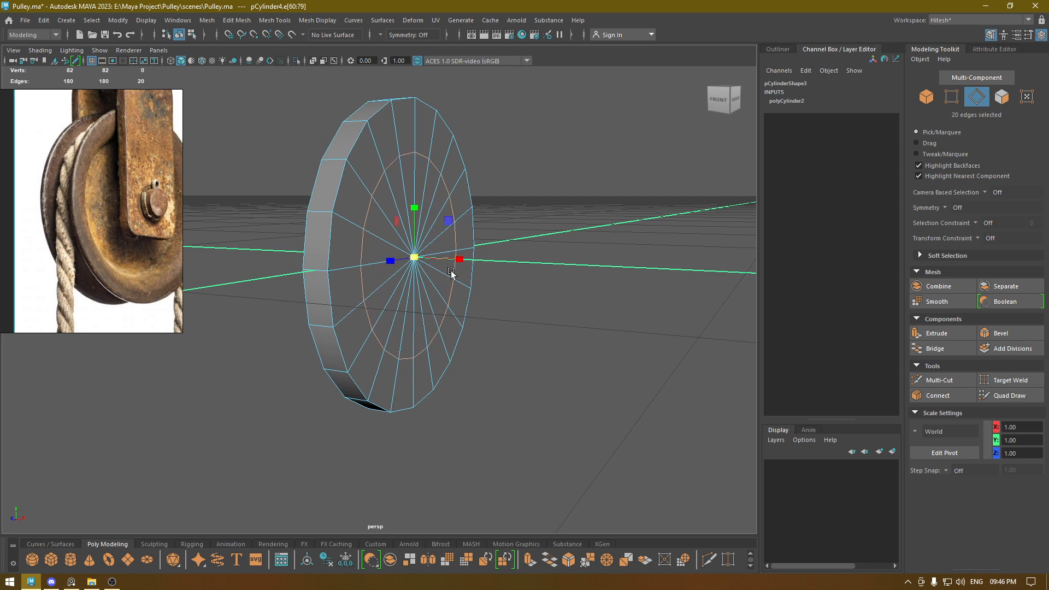
alt+drag(415, 264, 354, 308)
scroll(355, 308, up, 1)
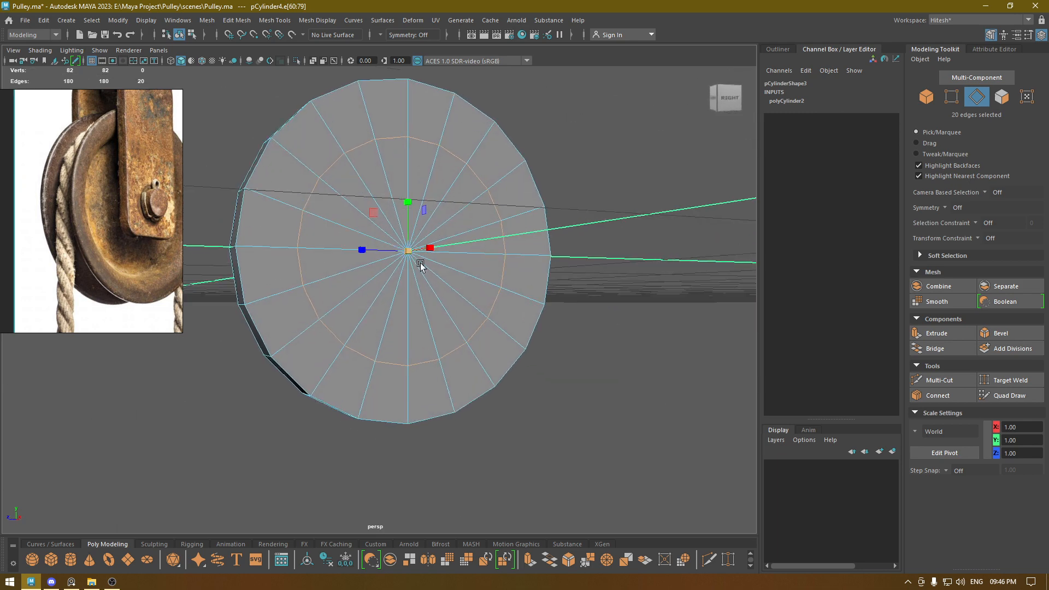
drag(426, 252, 406, 308)
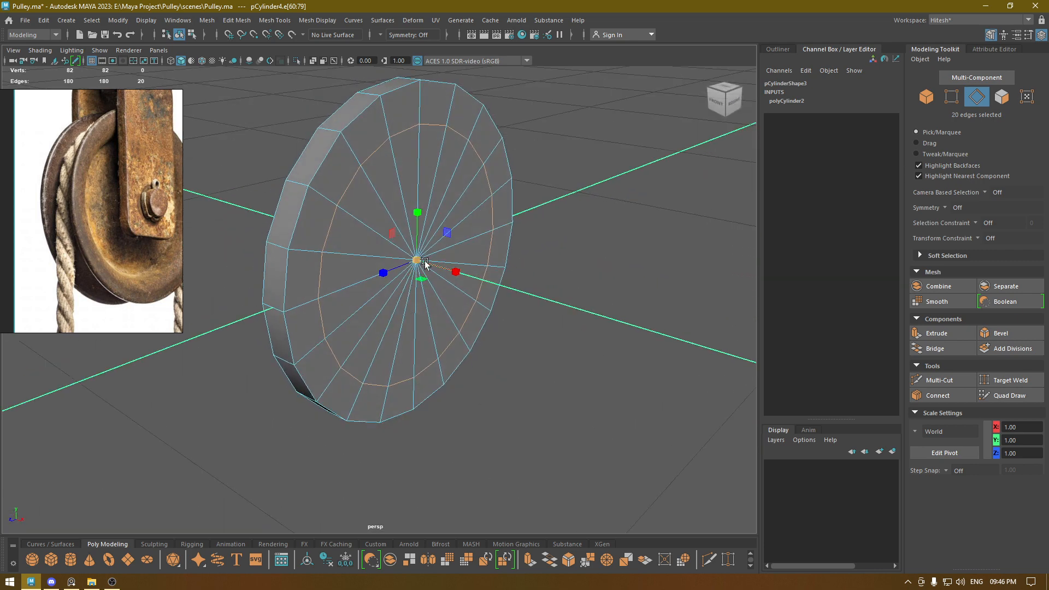
drag(422, 261, 423, 261)
Try extruding the 20 inner cap faces inward with a thickness of -0.67, then undo that thickness.
right_drag(410, 200, 412, 225)
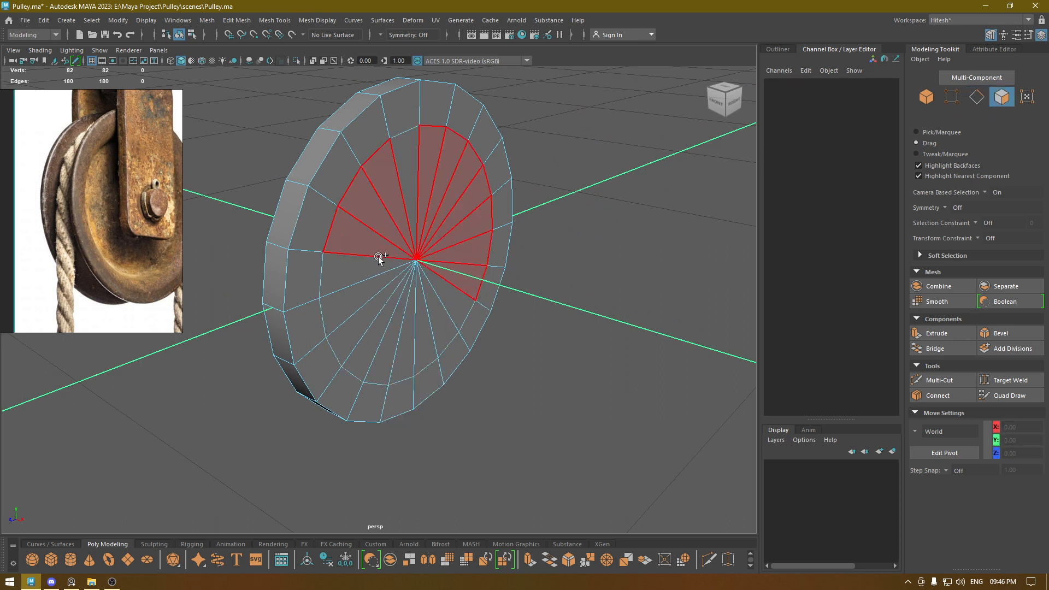
double_click(408, 191)
alt+drag(402, 298, 419, 300)
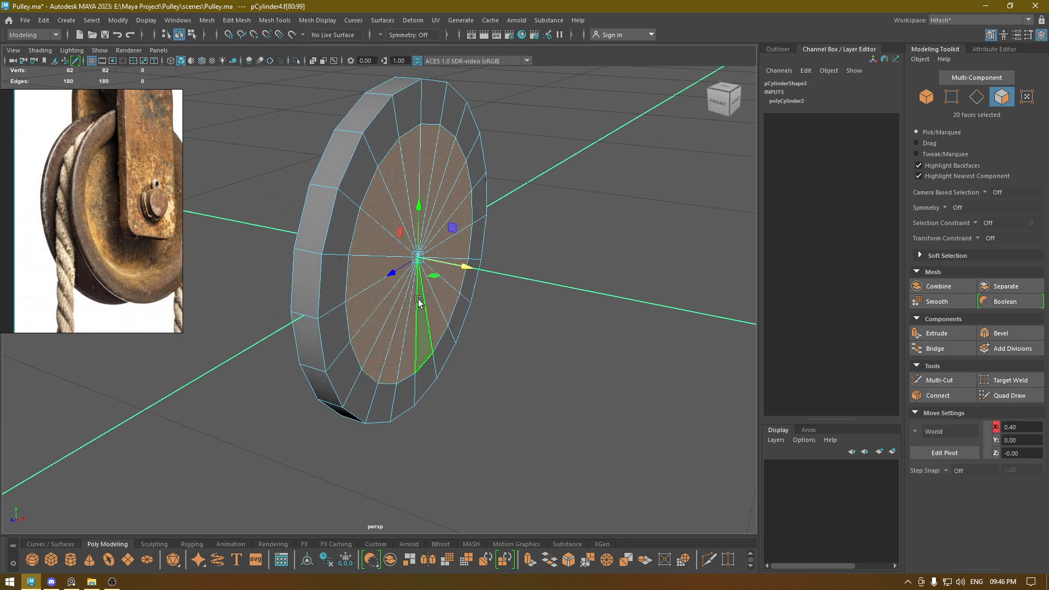
key(ctrl+e)
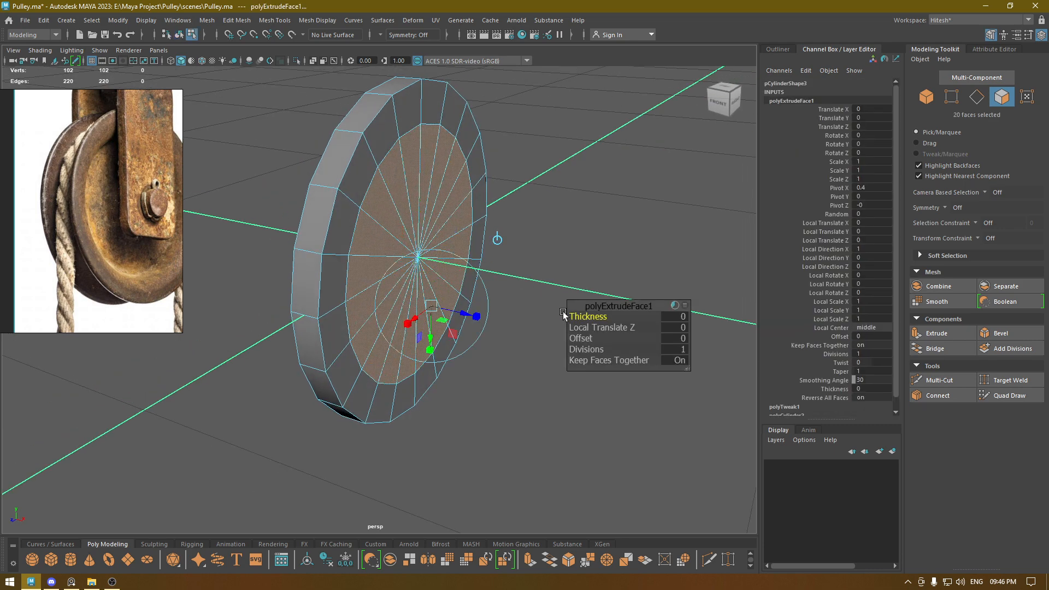
drag(585, 317, 550, 325)
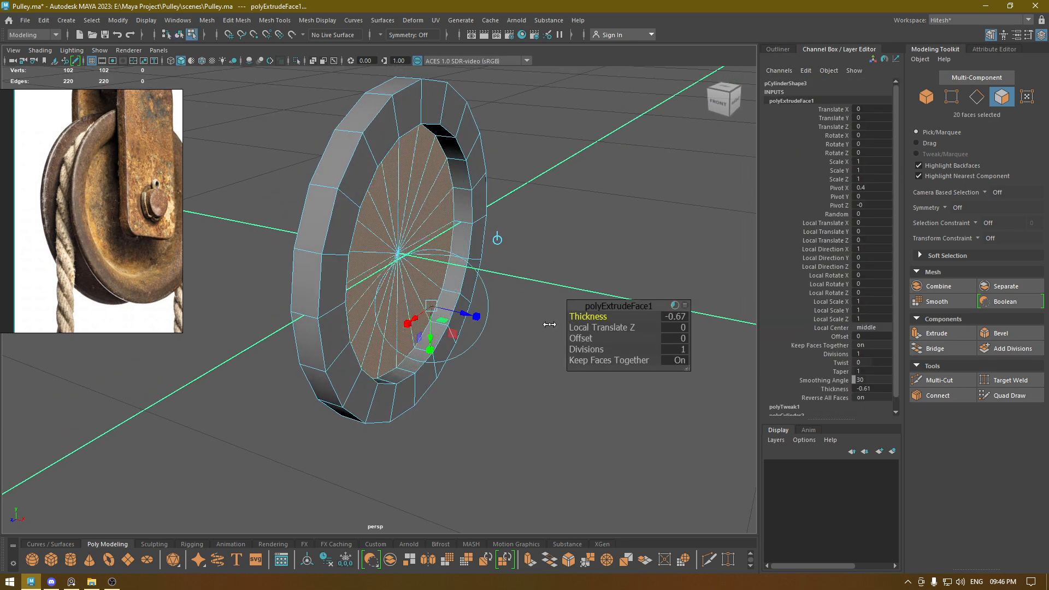
alt+drag(332, 296, 392, 301)
key(w)
alt+drag(500, 283, 401, 279)
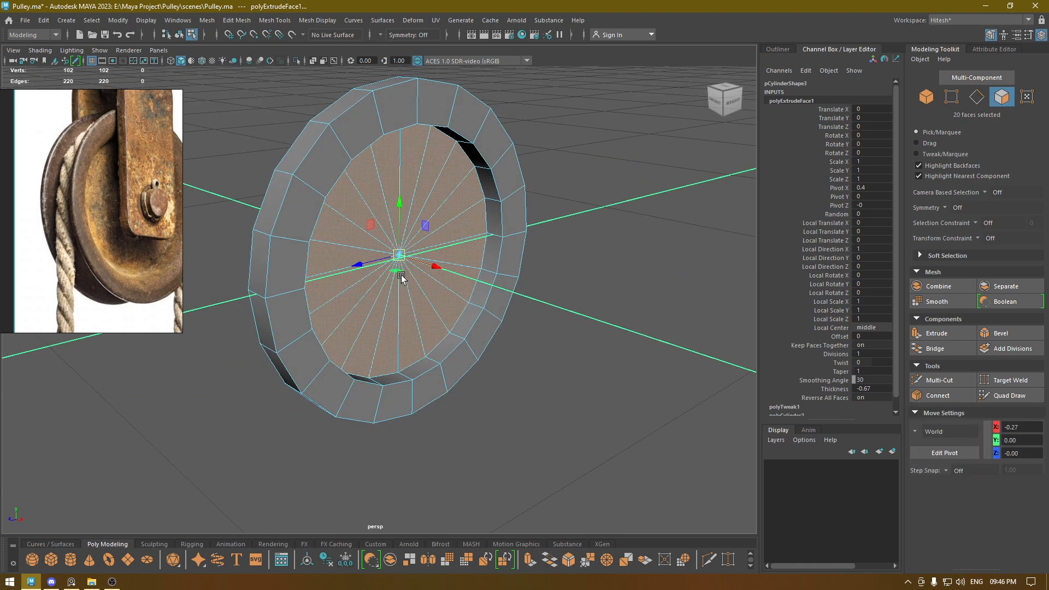
alt+right_drag(401, 279, 424, 418)
key(ctrl+z)
Extrude the inner cap faces again, push them inward to about X -0.17 and check the recess depth in wireframe.
alt+drag(441, 415, 454, 384)
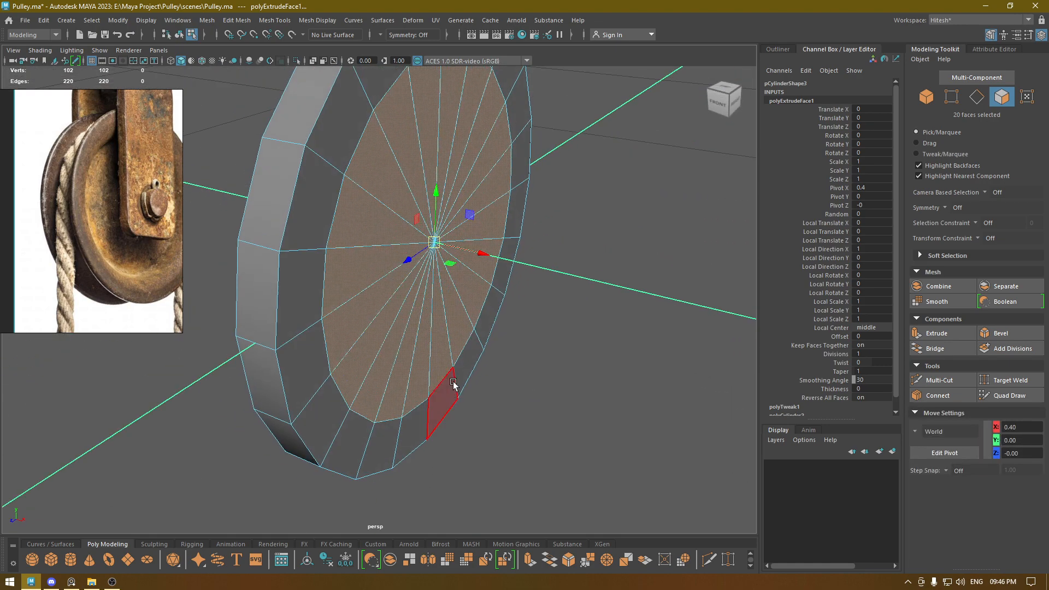
key(ctrl+e)
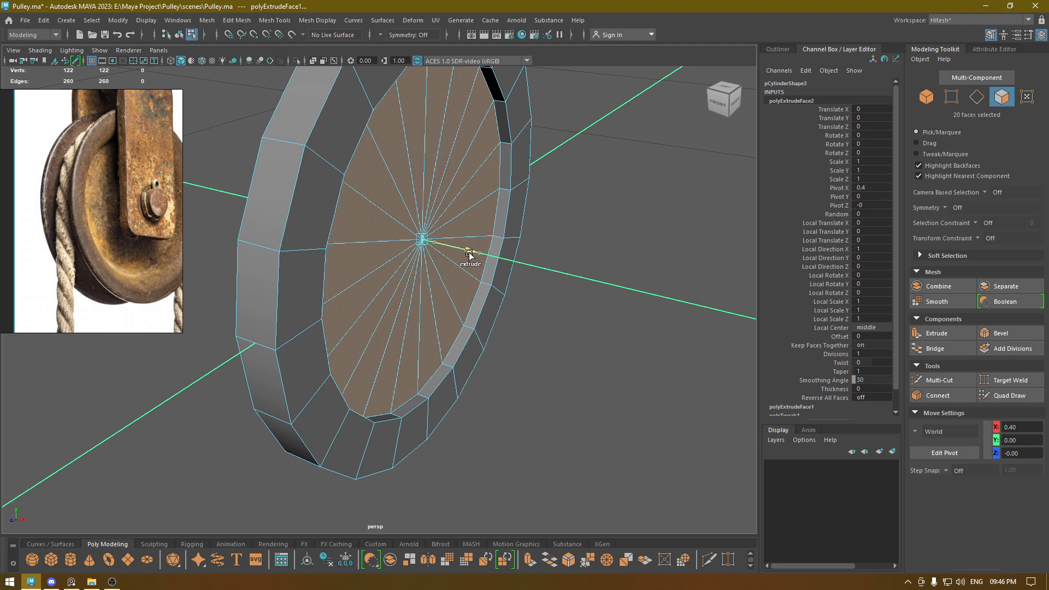
drag(469, 254, 483, 297)
key(4)
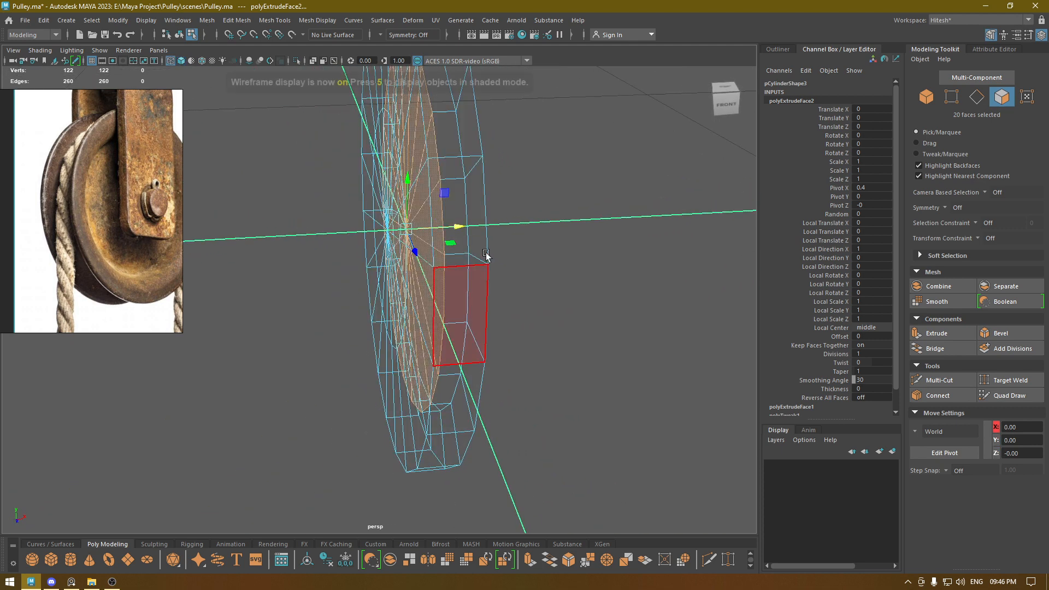
alt+drag(487, 255, 427, 282)
key(space)
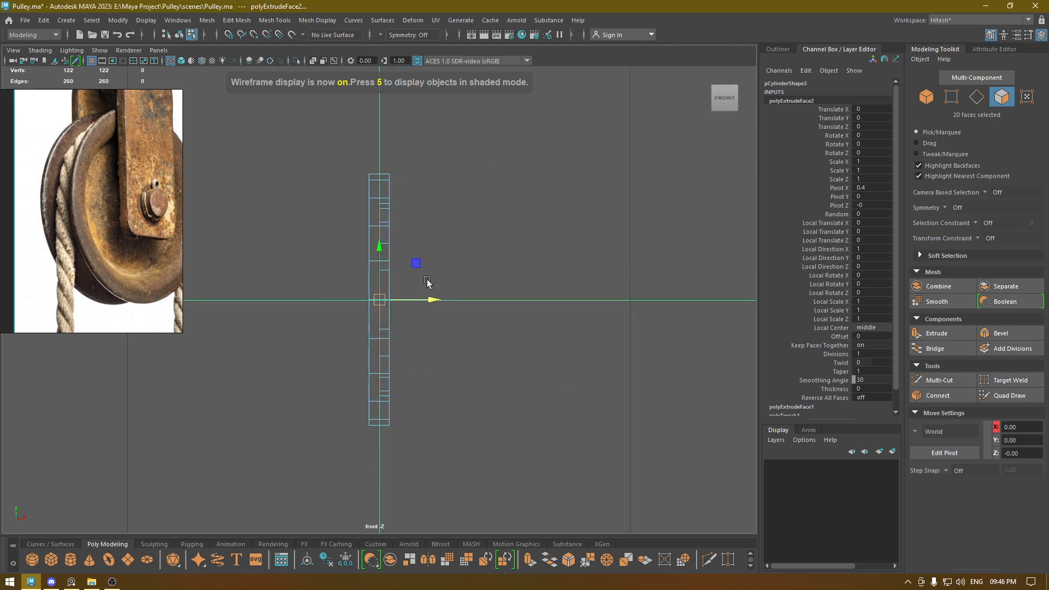
key(space)
mouse_move(422, 234)
mouse_down()
mouse_move(422, 213)
mouse_move(306, 208)
mouse_move(340, 202)
mouse_move(403, 241)
mouse_move(441, 244)
mouse_move(410, 229)
mouse_move(386, 156)
mouse_up()
key(6)
scroll(415, 245, up, 5)
scroll(374, 304, up, 3)
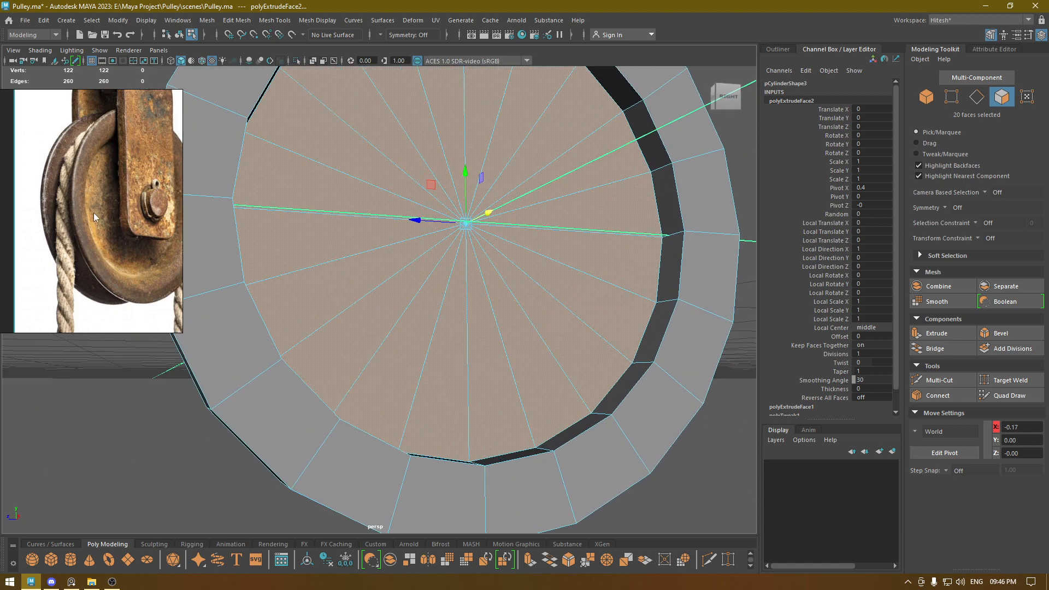
Try to bevel the edge loop around the recess opening.
alt+drag(228, 257, 211, 281)
right_drag(246, 254, 253, 200)
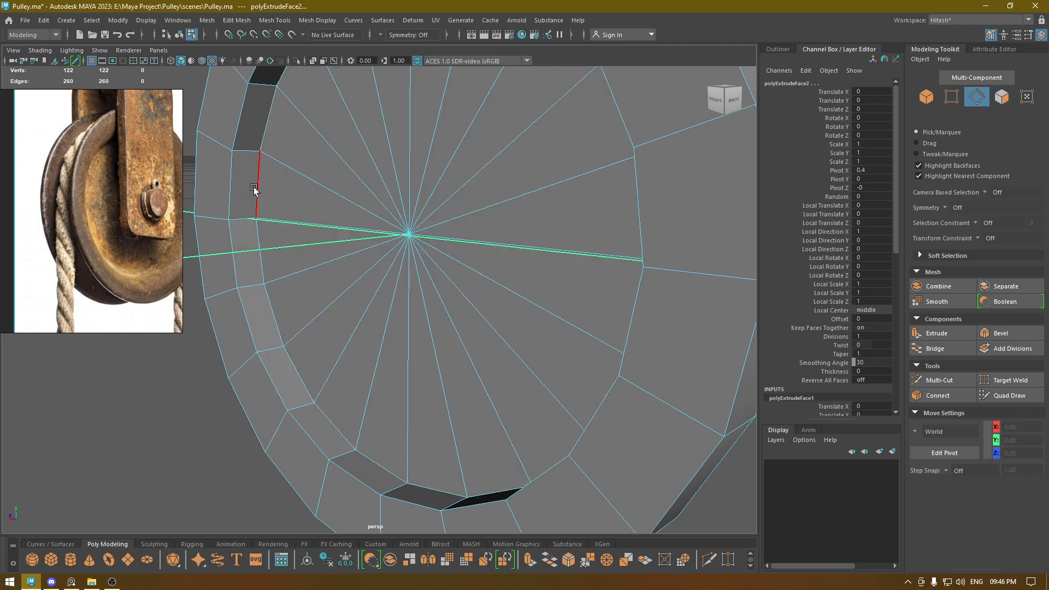
double_click(220, 186)
alt+drag(219, 186, 312, 205)
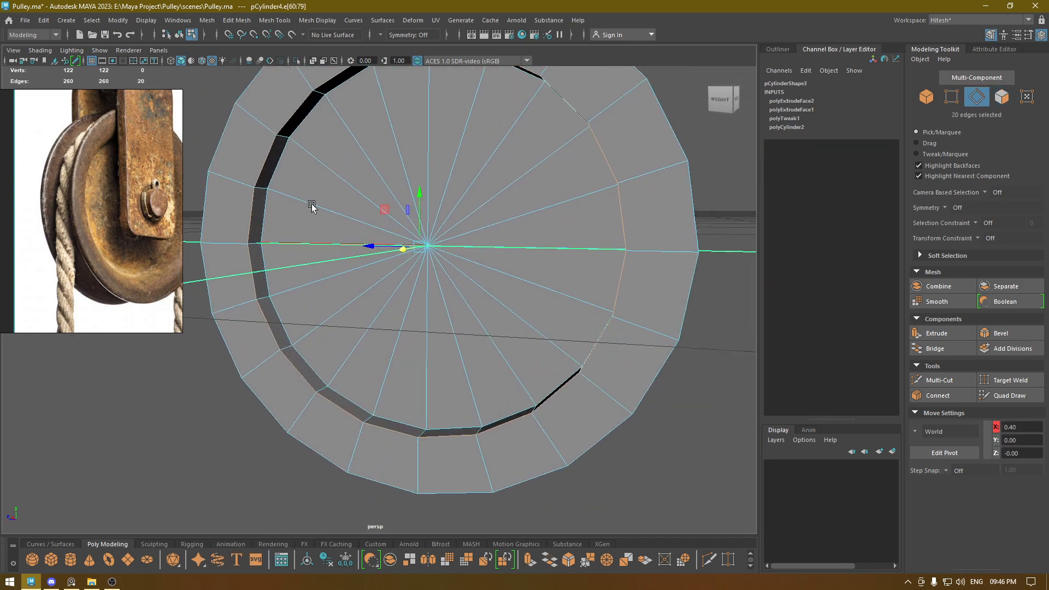
shift+right_drag(299, 176, 352, 173)
alt+drag(316, 187, 299, 182)
key(w)
right_drag(301, 182, 352, 164)
alt+drag(353, 164, 391, 225)
Select the whole disc in object mode and delete its construction history.
click(693, 196)
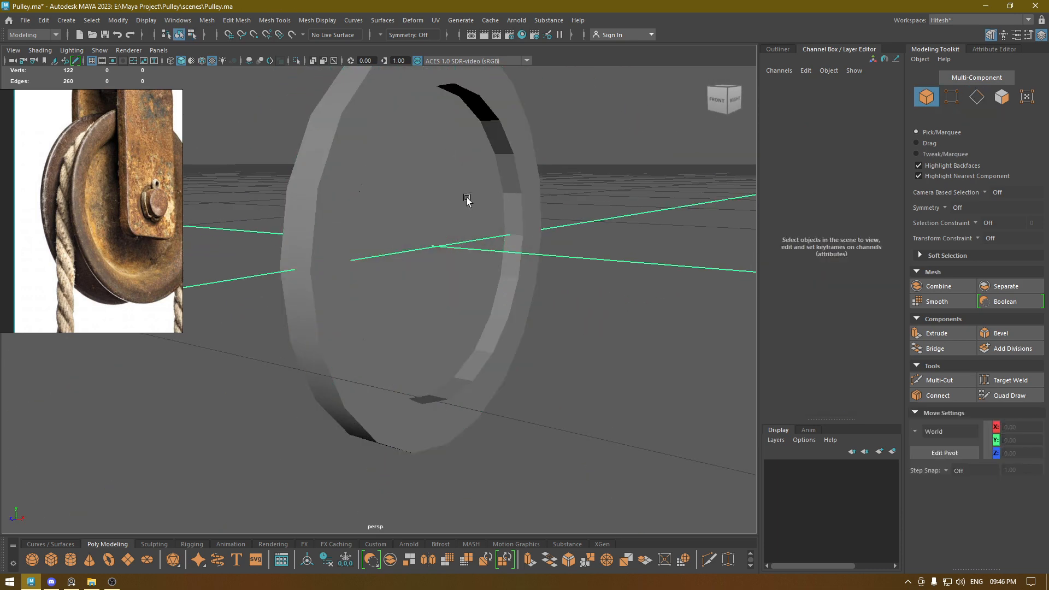
click(465, 196)
click(42, 21)
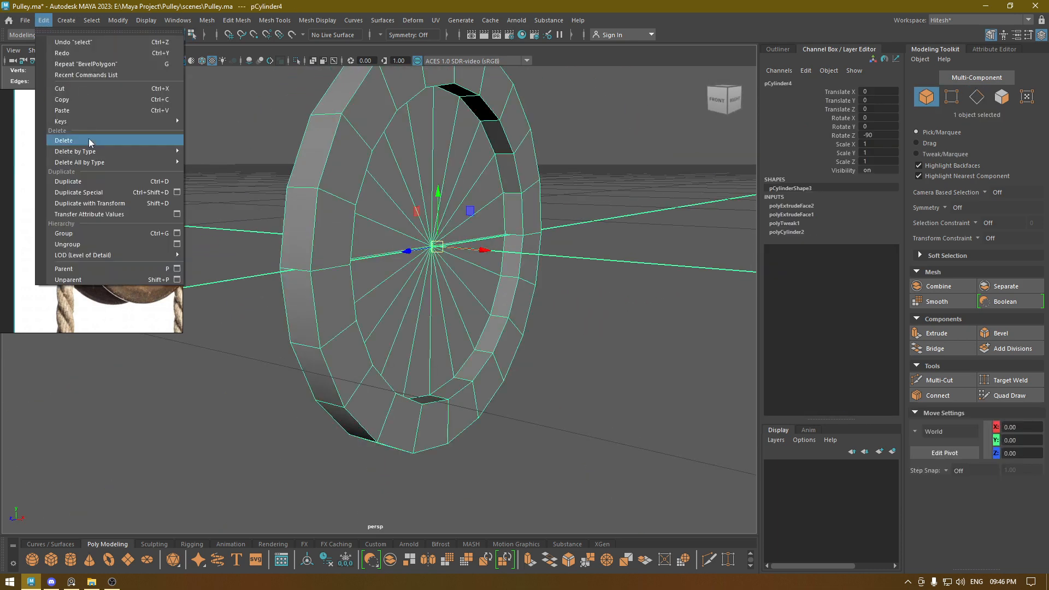
mouse_move(87, 162)
click(339, 151)
Retry the bevel on the edge loop around the recess opening of the disc.
mouse_move(383, 180)
alt+mouse_down()
mouse_move(460, 199)
mouse_move(389, 161)
alt+mouse_up()
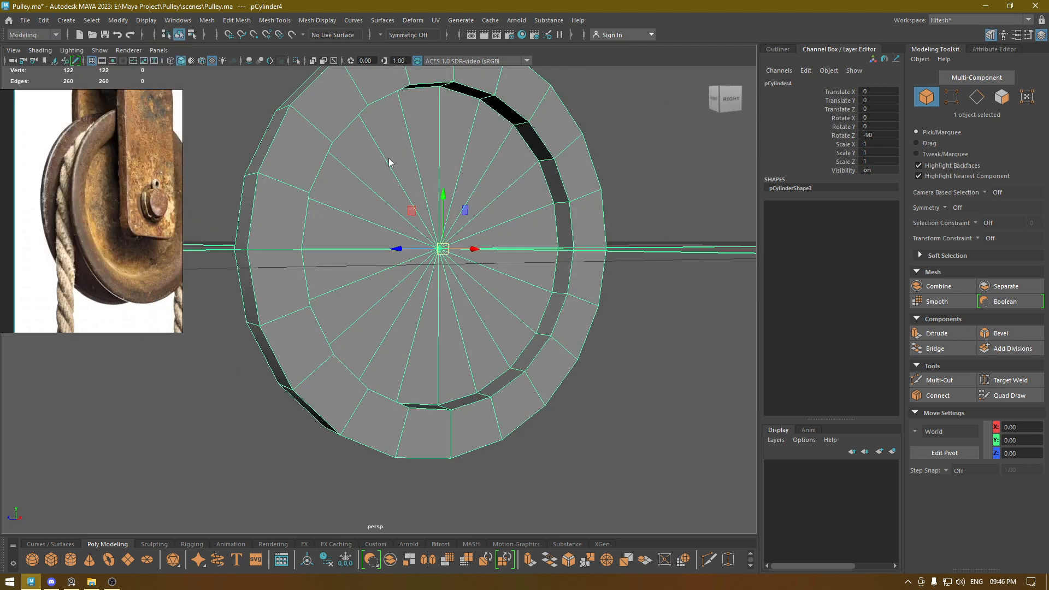
key(F10)
double_click(391, 100)
alt+drag(424, 192, 399, 165)
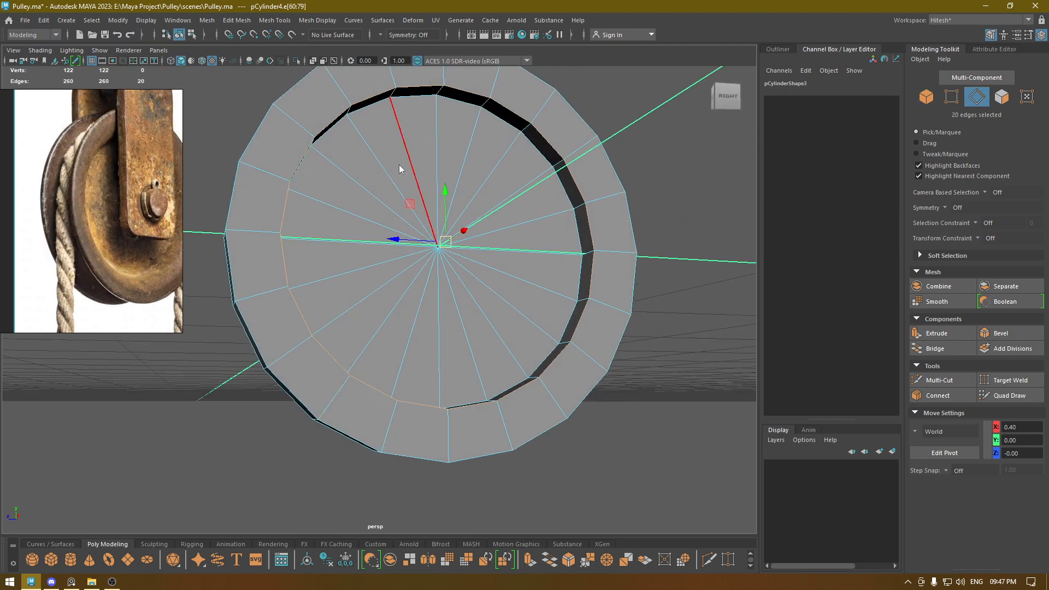
shift+right_drag(399, 165, 421, 175)
alt+drag(421, 175, 578, 370)
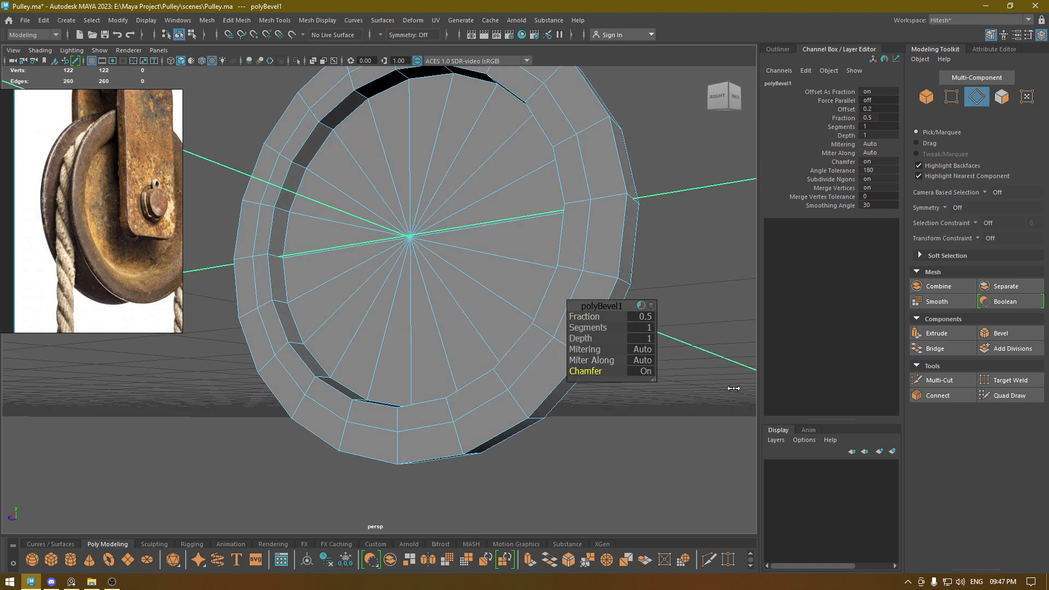
alt+drag(339, 251, 363, 257)
key(w)
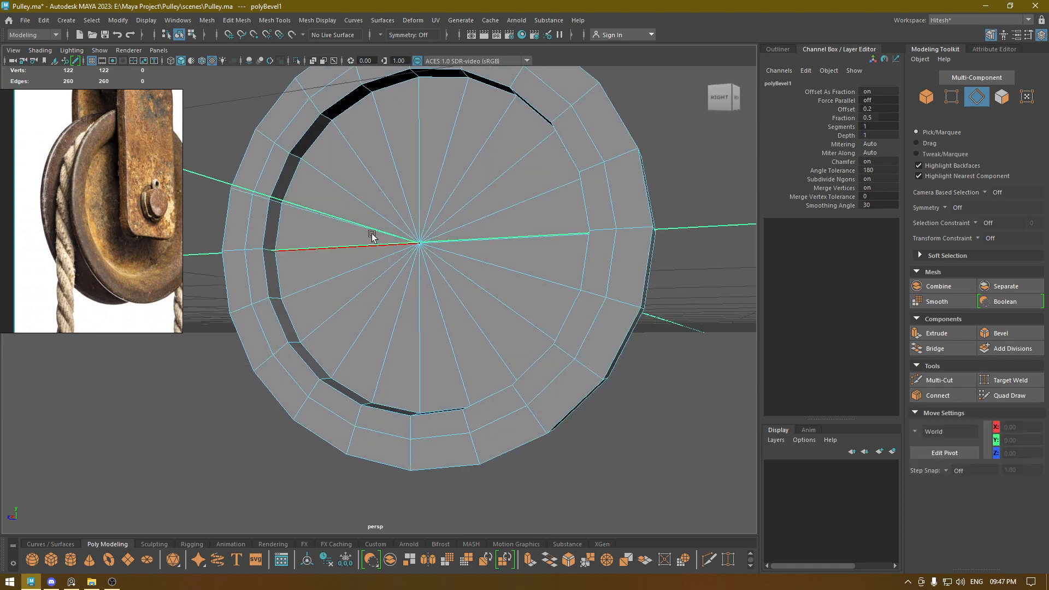
Undo the bevel, the history deletion and the double extrusion, back to the flat disc with its inner cap faces selected.
right_drag(371, 235, 477, 157)
alt+drag(478, 157, 389, 235)
key(ctrl+z)
key(ctrl+z)
key(ctrl+z)
key(ctrl+z)
key(ctrl+z)
key(ctrl+z)
key(ctrl+z)
key(ctrl+z)
key(ctrl+z)
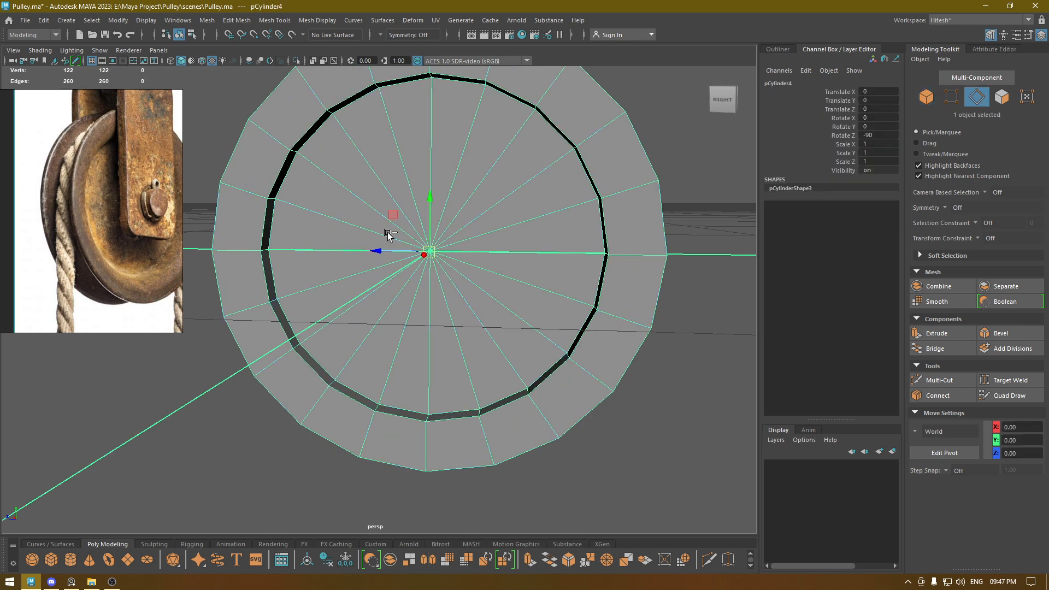
key(ctrl+z)
key(ctrl+z)
key(ctrl+z)
key(ctrl+z)
key(ctrl+z)
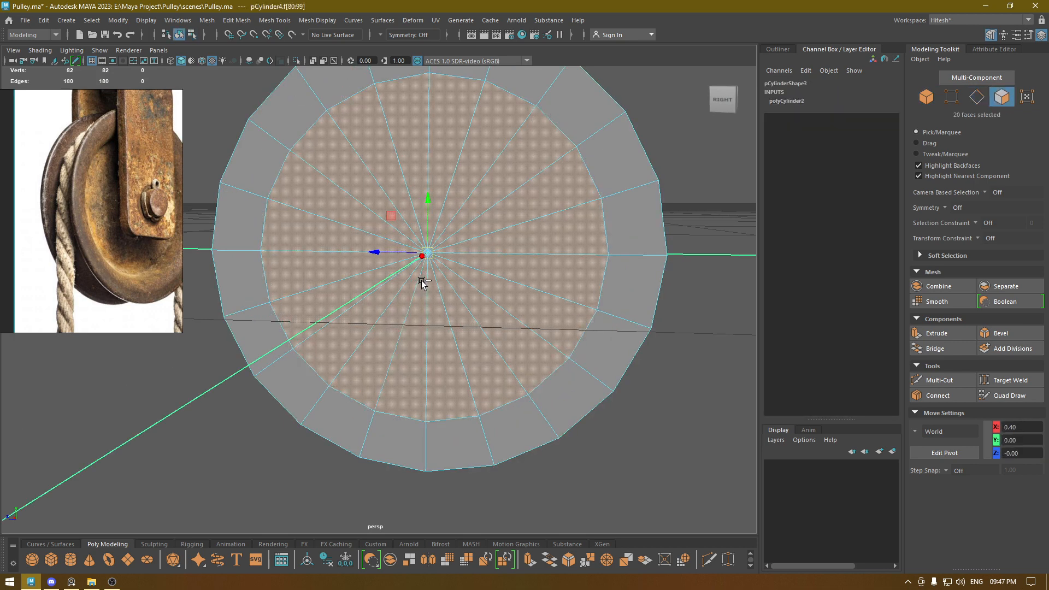
Select the 20 inner cap faces and extrude them once, pushing them inward to about X -0.04 to form a recess.
alt+drag(419, 287, 457, 267)
right_drag(468, 200, 468, 231)
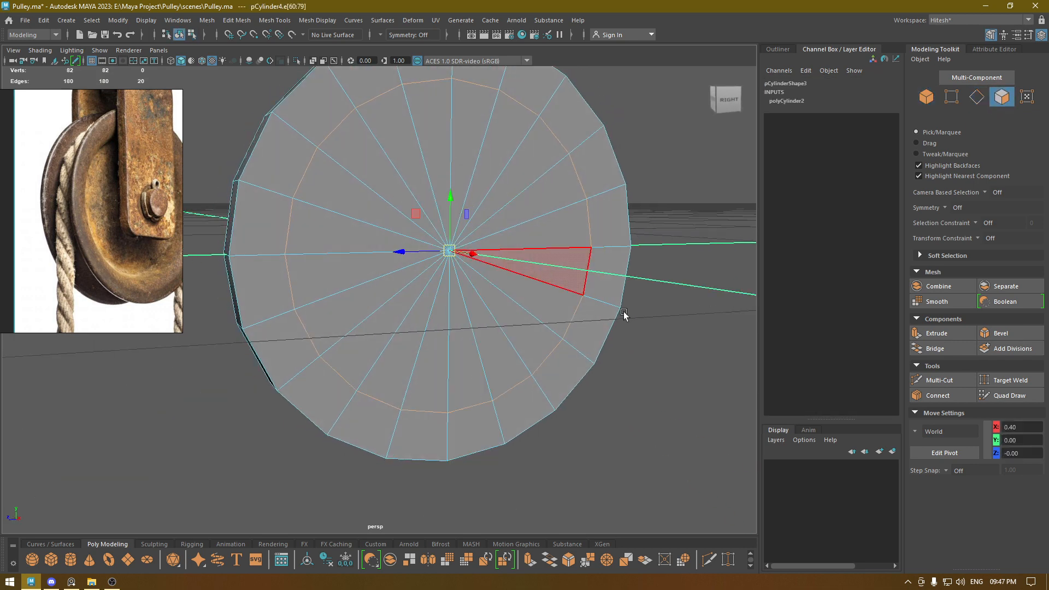
alt+drag(625, 311, 658, 335)
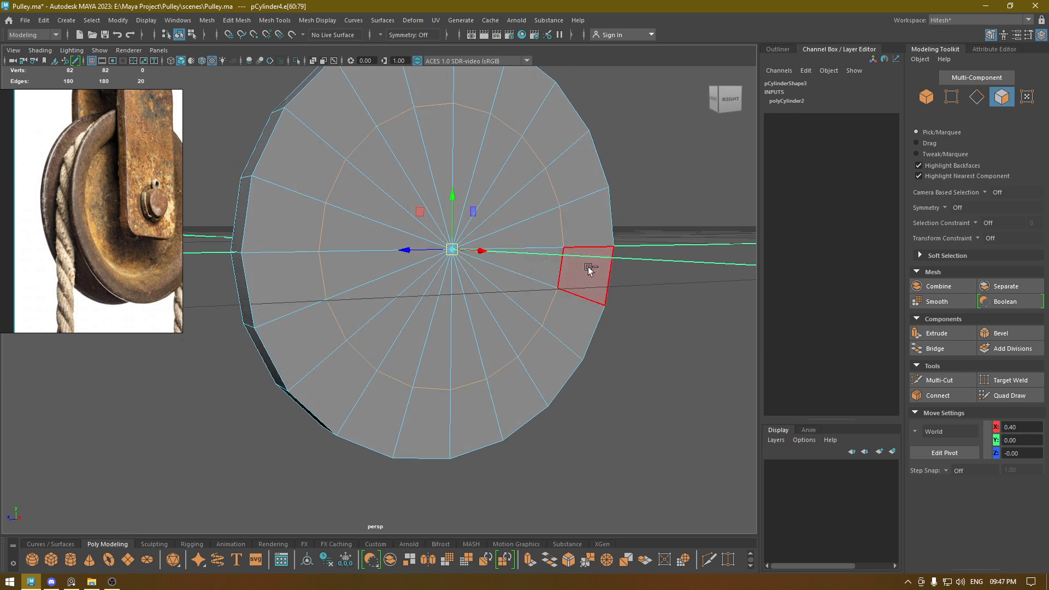
key(ctrl+z)
click(663, 223)
right_drag(663, 222, 663, 250)
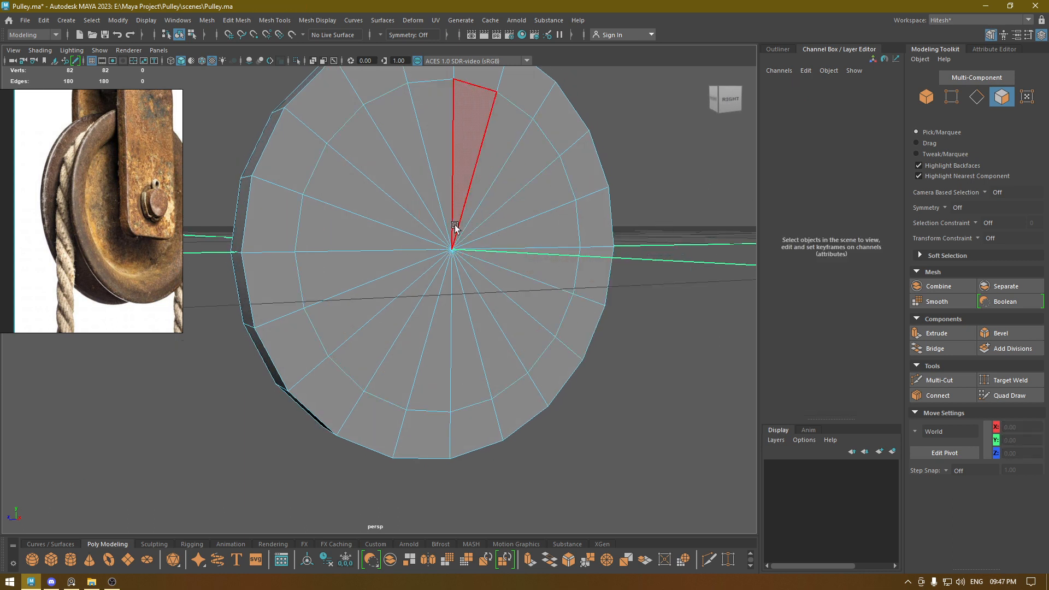
mouse_move(455, 225)
mouse_down()
mouse_move(419, 202)
mouse_move(457, 264)
mouse_move(475, 229)
mouse_move(476, 270)
mouse_up()
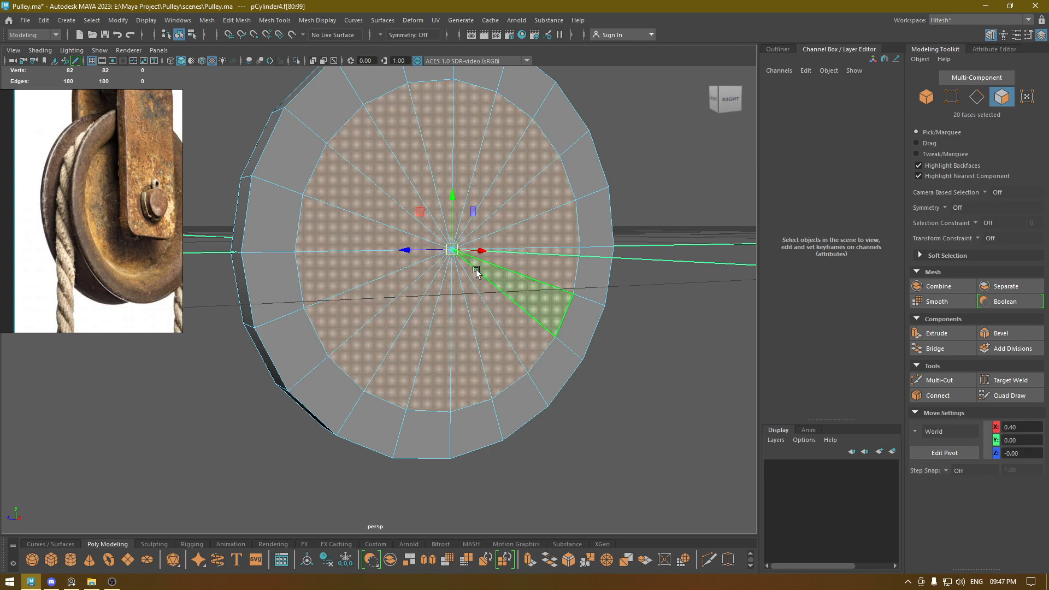
alt+drag(434, 342, 478, 260)
key(ctrl+e)
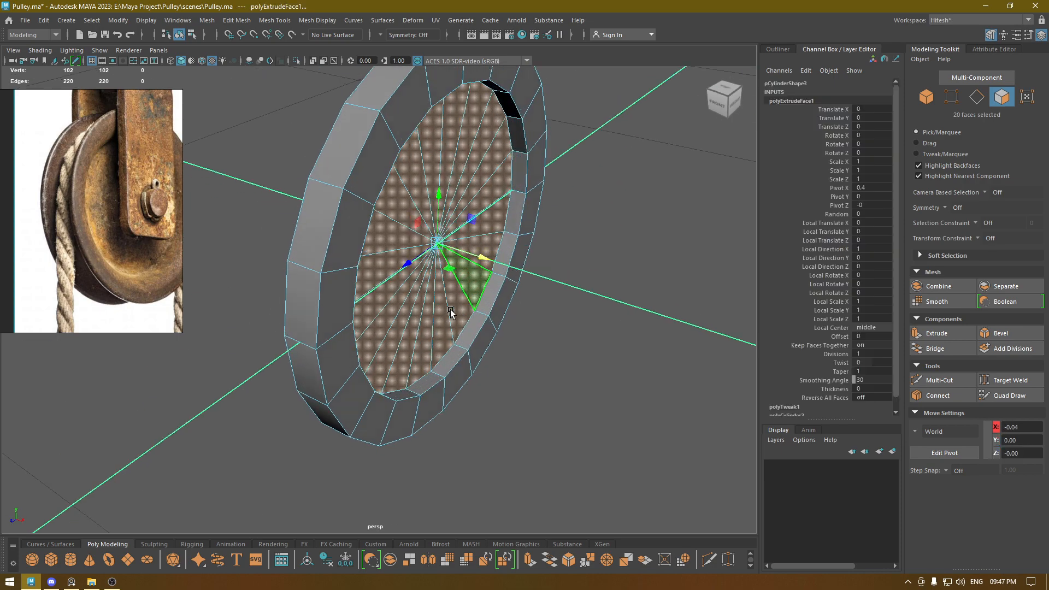
alt+drag(450, 312, 335, 357)
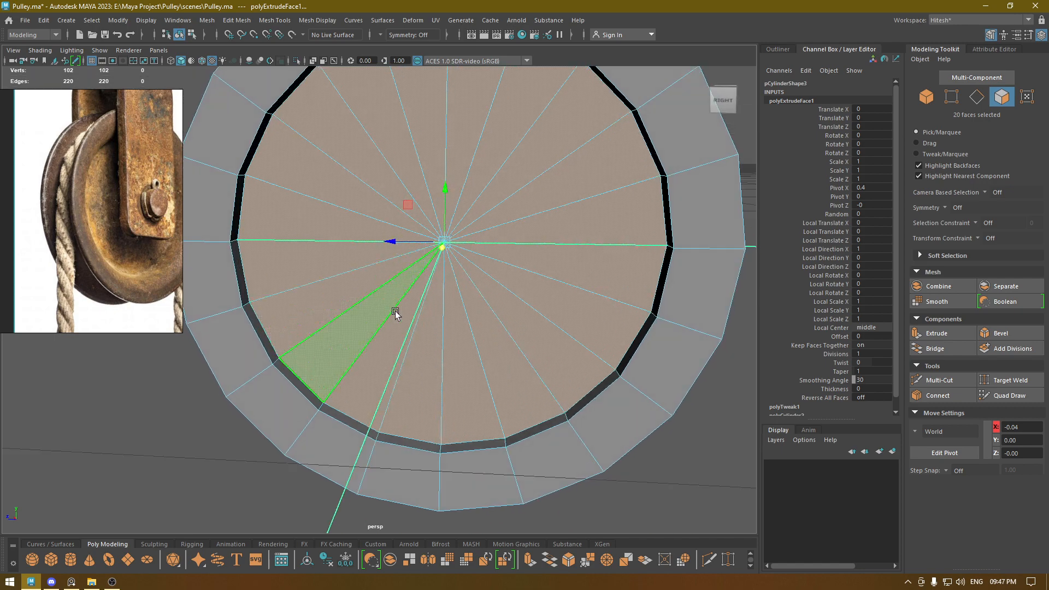
Bevel the edge loop around the recess opening with a fraction of 0.8.
alt+drag(335, 276, 484, 244)
right_drag(424, 191, 424, 160)
alt+drag(425, 160, 253, 159)
double_click(258, 131)
shift+right_drag(257, 131, 314, 164)
alt+drag(314, 164, 225, 134)
scroll(278, 215, up, 4)
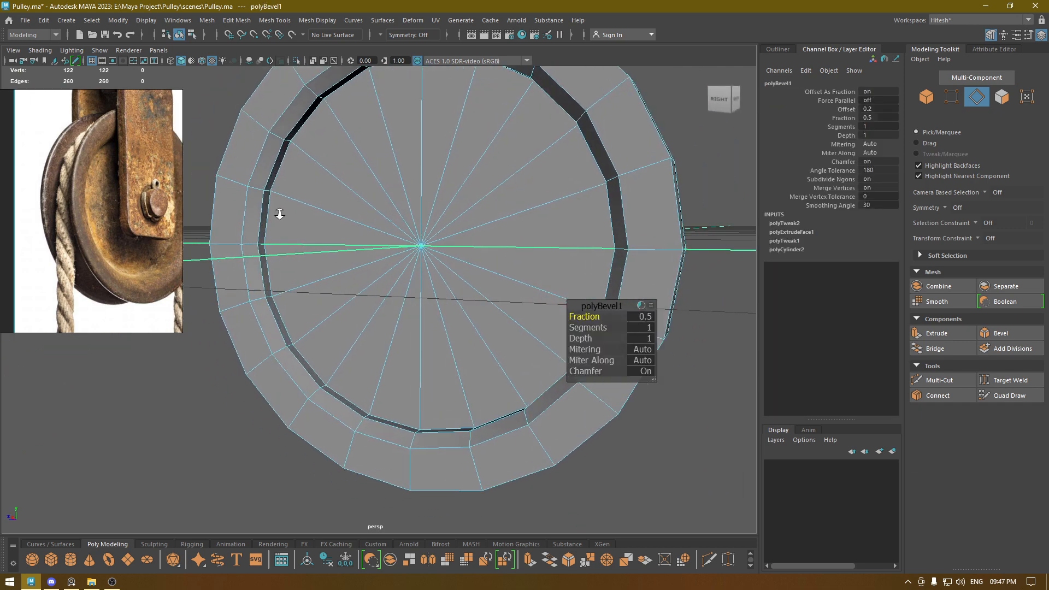
alt+middle_drag(278, 215, 367, 180)
scroll(368, 180, up, 2)
alt+drag(374, 279, 376, 279)
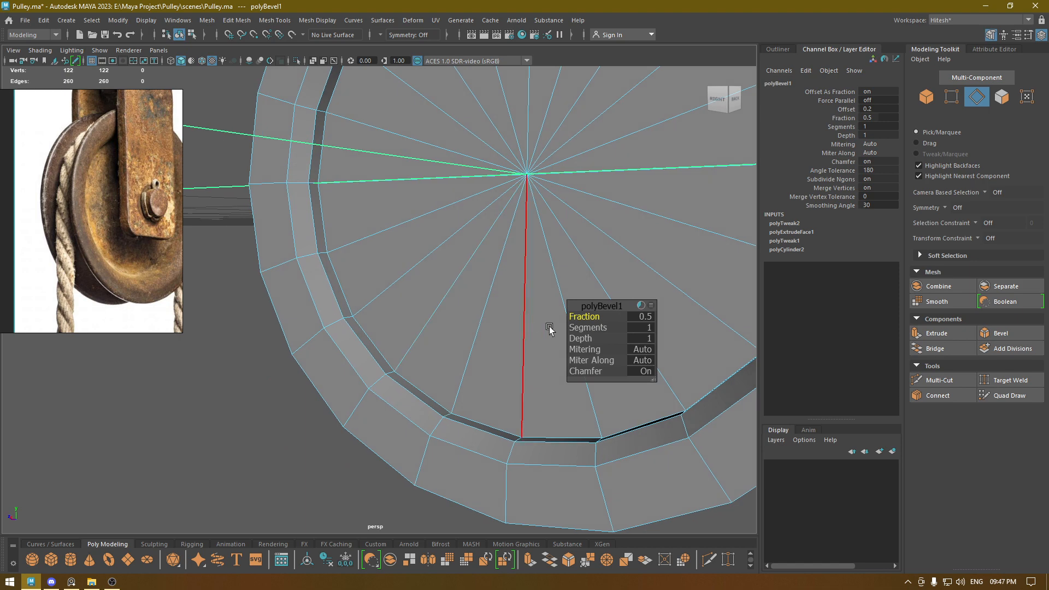
drag(575, 314, 401, 269)
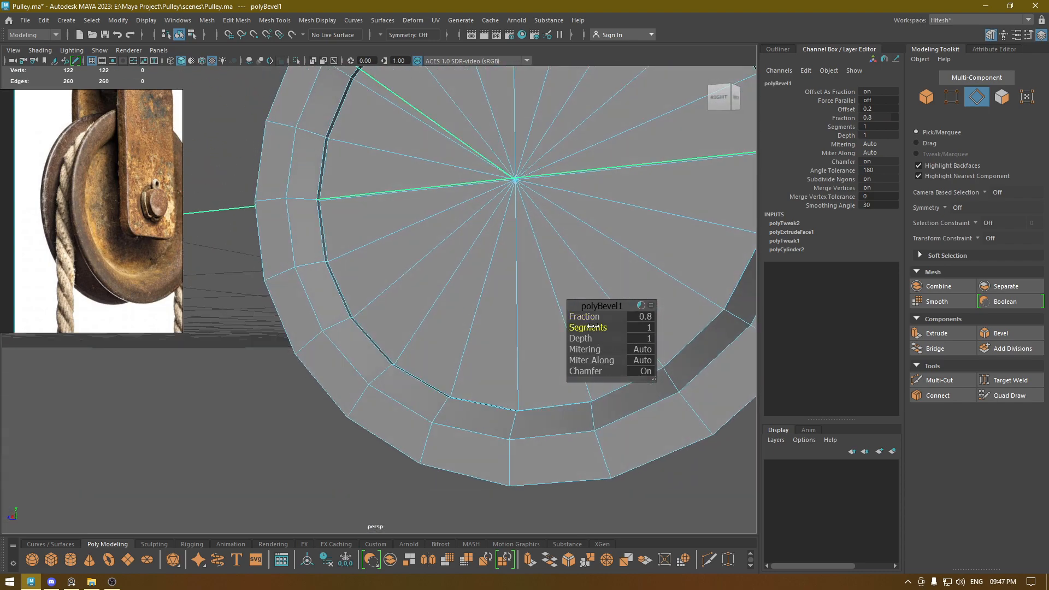
Set the recess opening's edge bevel to 4 segments.
drag(593, 327, 678, 334)
alt+drag(538, 317, 471, 290)
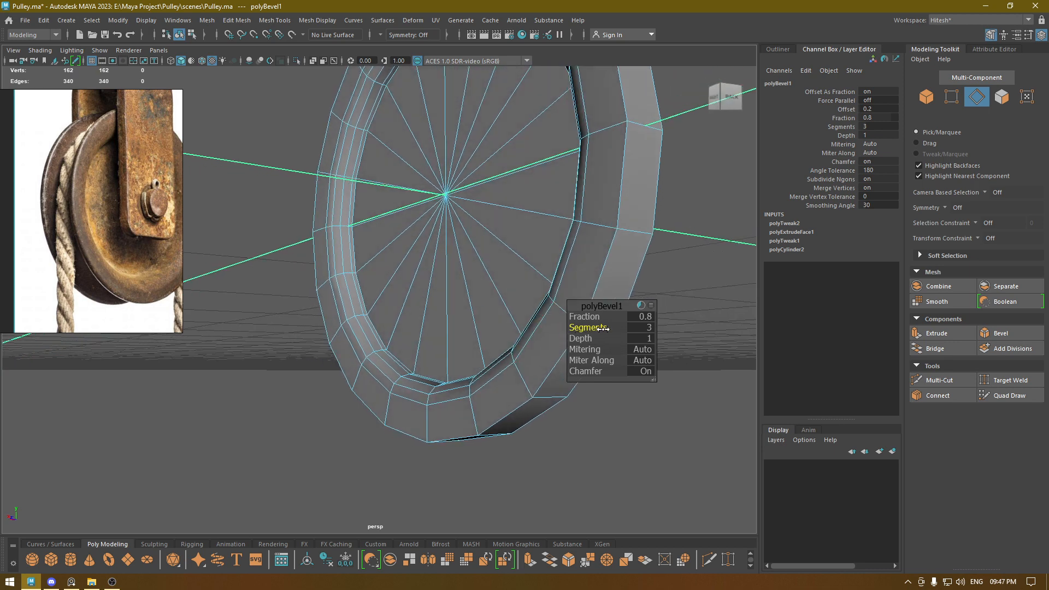
drag(603, 329, 618, 331)
alt+drag(439, 331, 462, 304)
key(w)
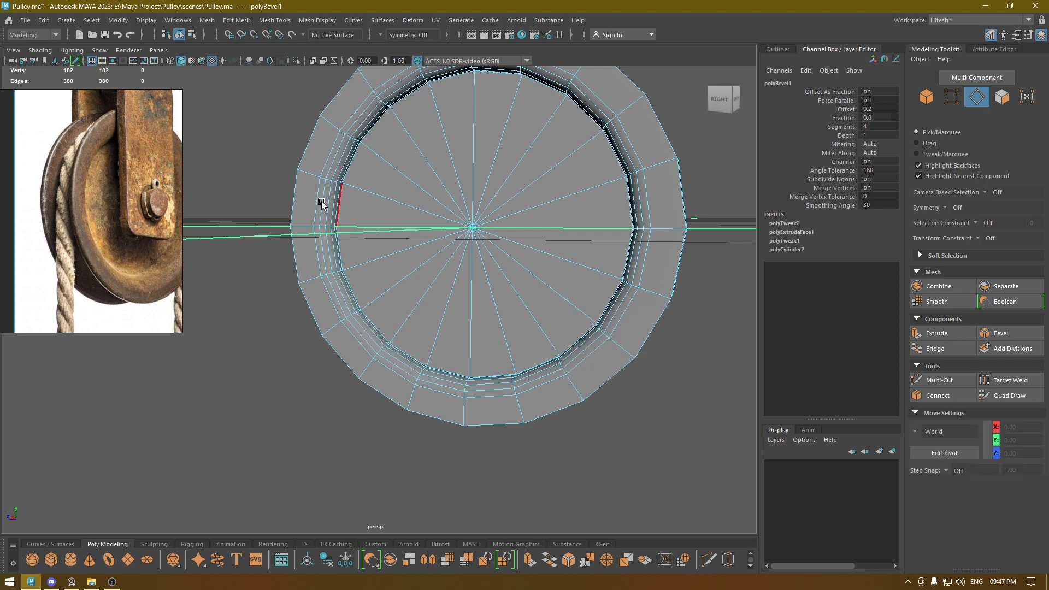
Select the 20-edge loop around the recess floor and bevel it.
scroll(132, 168, up, 5)
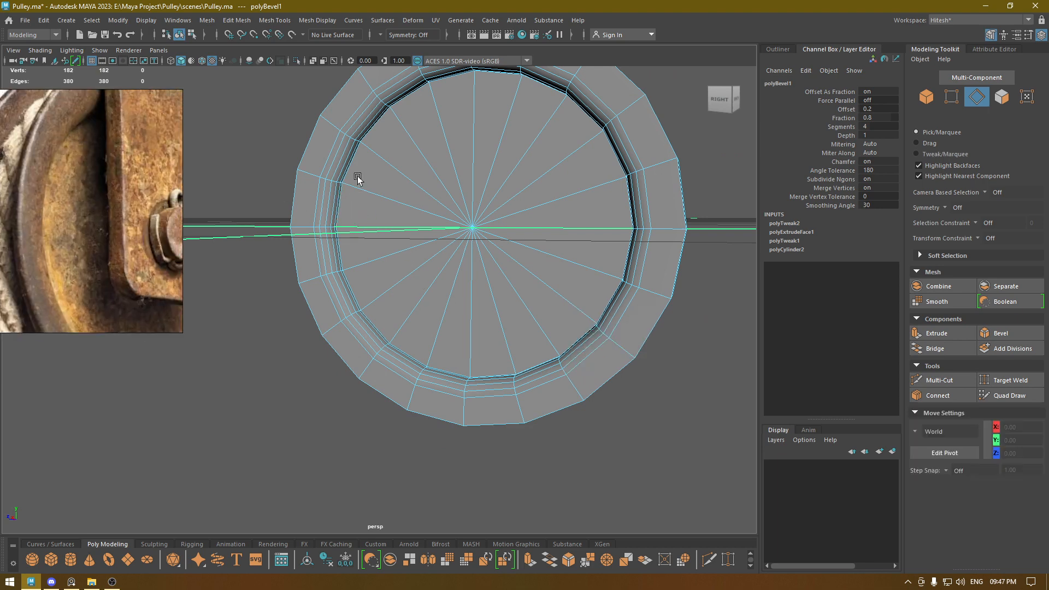
alt+middle_drag(345, 164, 391, 269)
alt+drag(391, 269, 377, 246)
alt+right_drag(378, 246, 508, 471)
alt+middle_drag(470, 278, 444, 241)
click(433, 231)
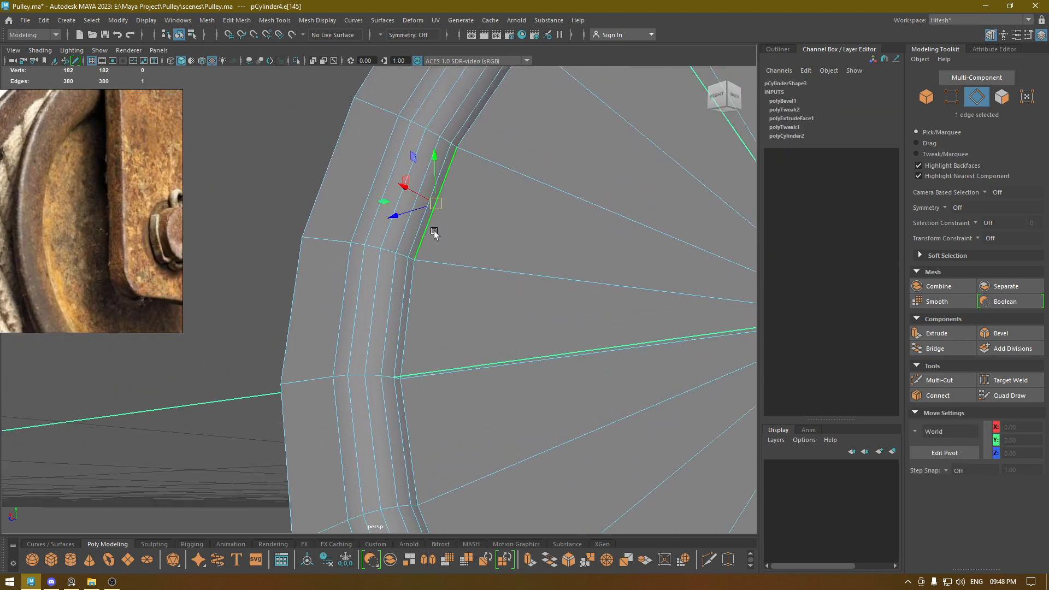
double_click(434, 233)
scroll(434, 233, down, 5)
alt+drag(492, 219, 605, 229)
scroll(533, 253, up, 4)
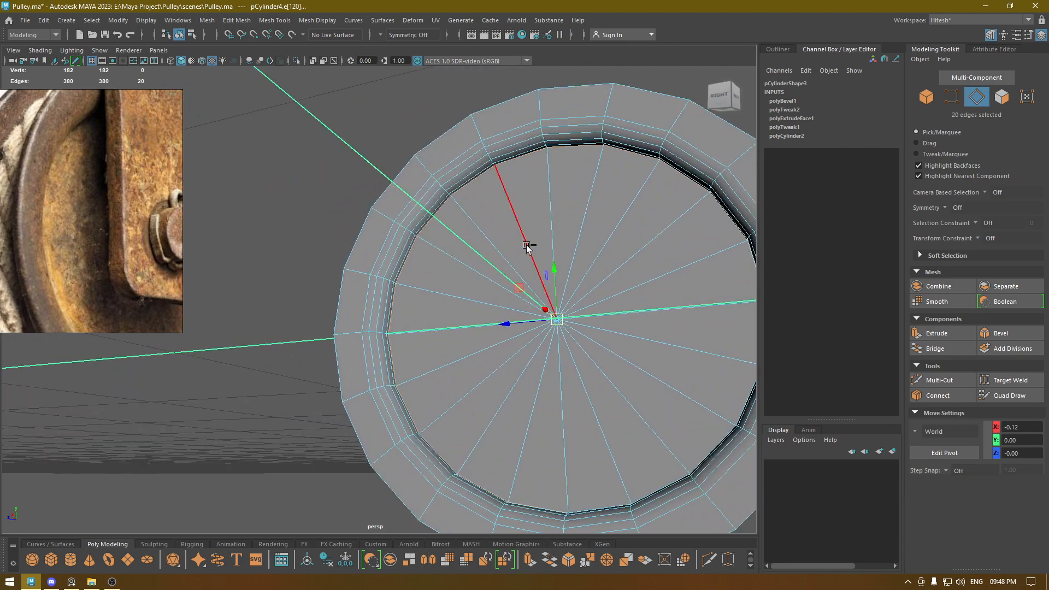
shift+right_drag(489, 224, 536, 224)
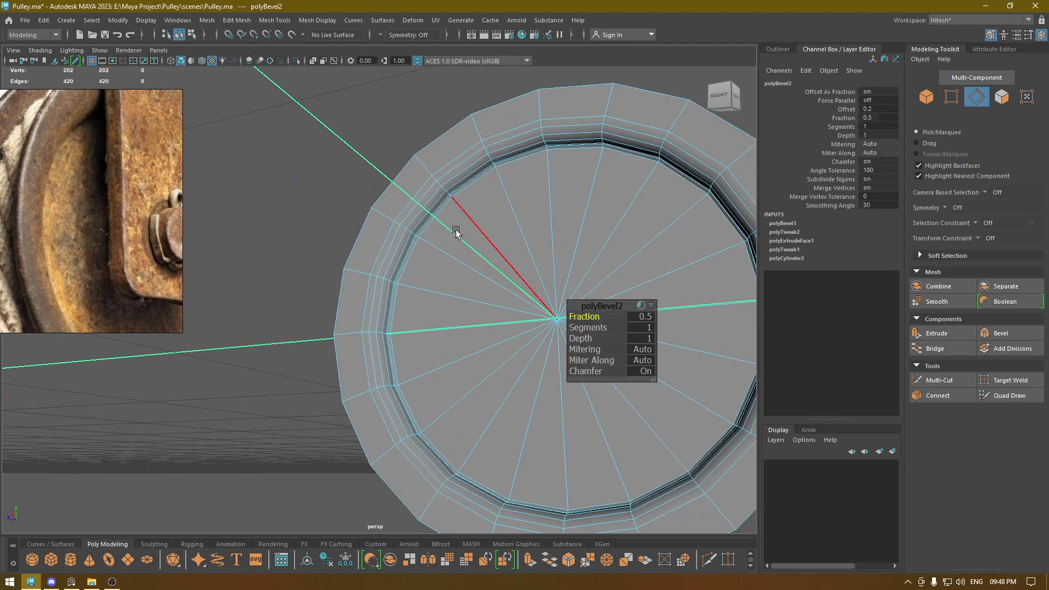
Set the recess floor bevel to a fraction of 1 with 2 segments.
key(f)
alt+drag(370, 218, 355, 191)
alt+right_drag(355, 191, 469, 455)
alt+middle_drag(306, 262, 494, 379)
alt+drag(494, 379, 464, 273)
alt+right_drag(465, 273, 525, 323)
drag(584, 312, 658, 352)
alt+drag(370, 335, 533, 311)
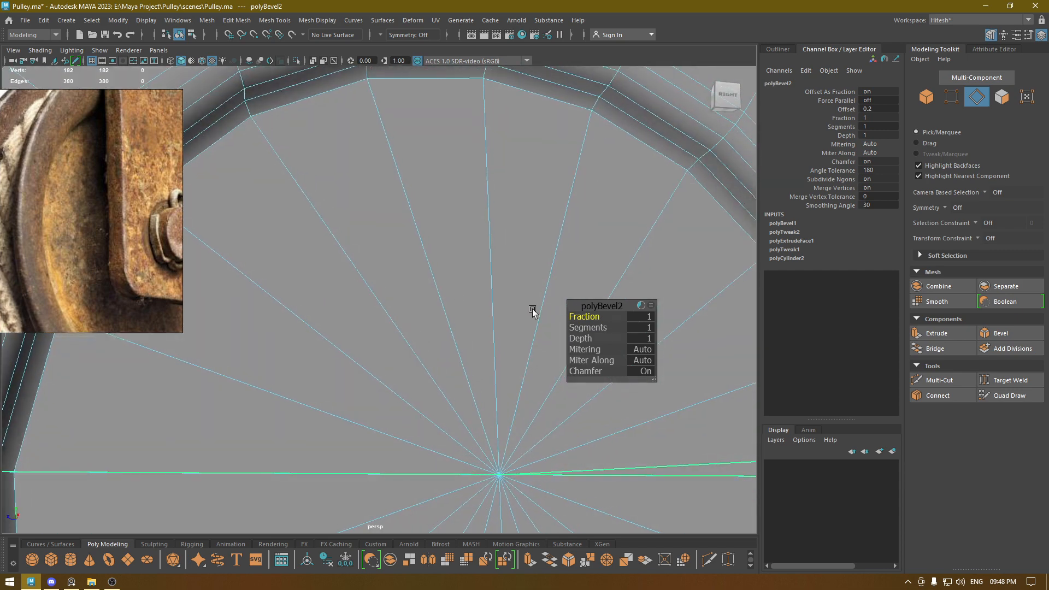
scroll(501, 364, down, 5)
alt+drag(407, 158, 372, 175)
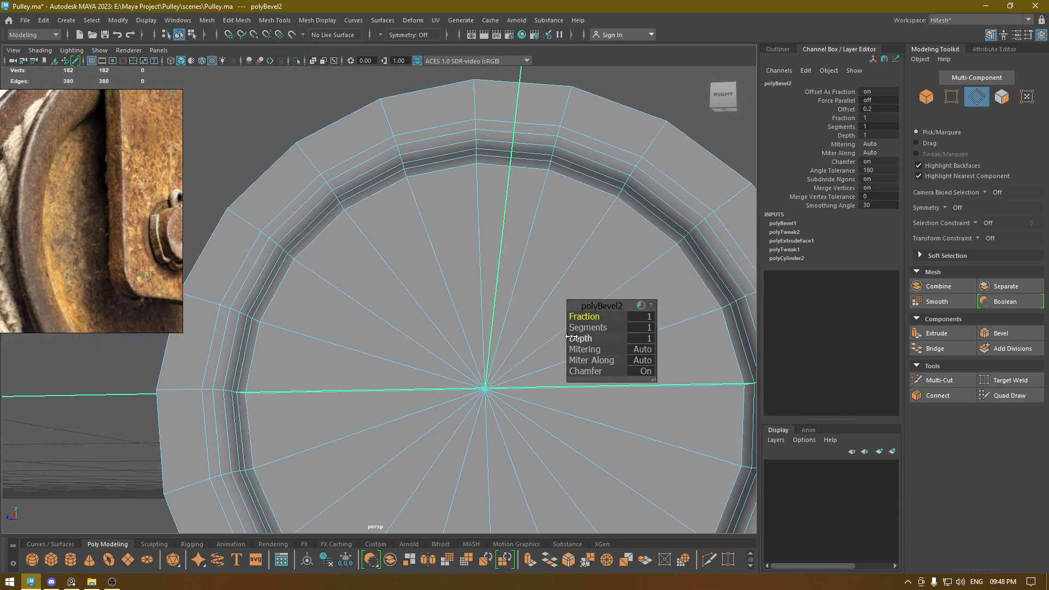
drag(611, 326, 625, 330)
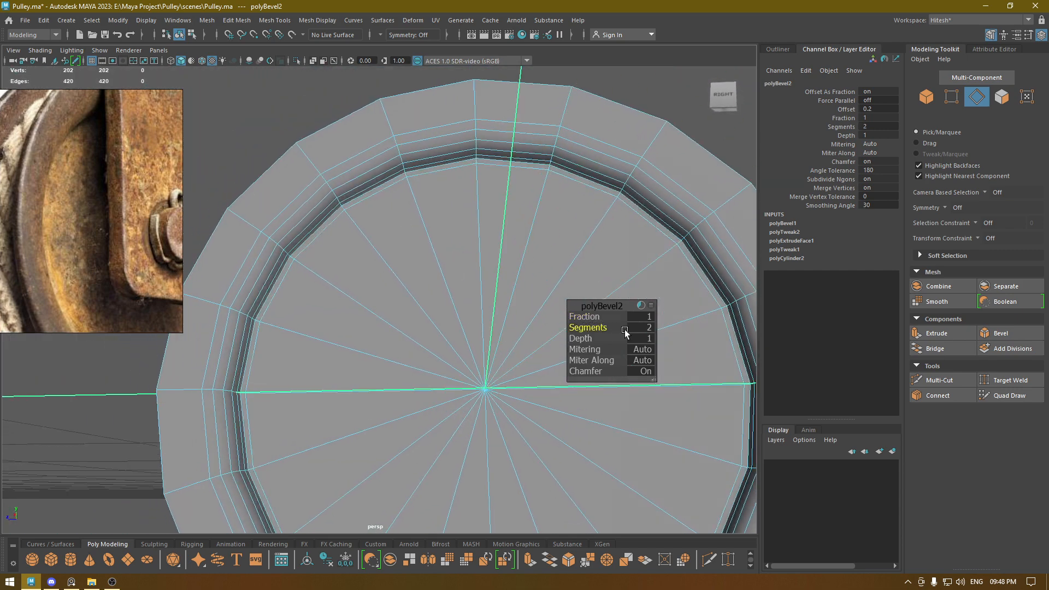
alt+drag(502, 249, 476, 221)
key(w)
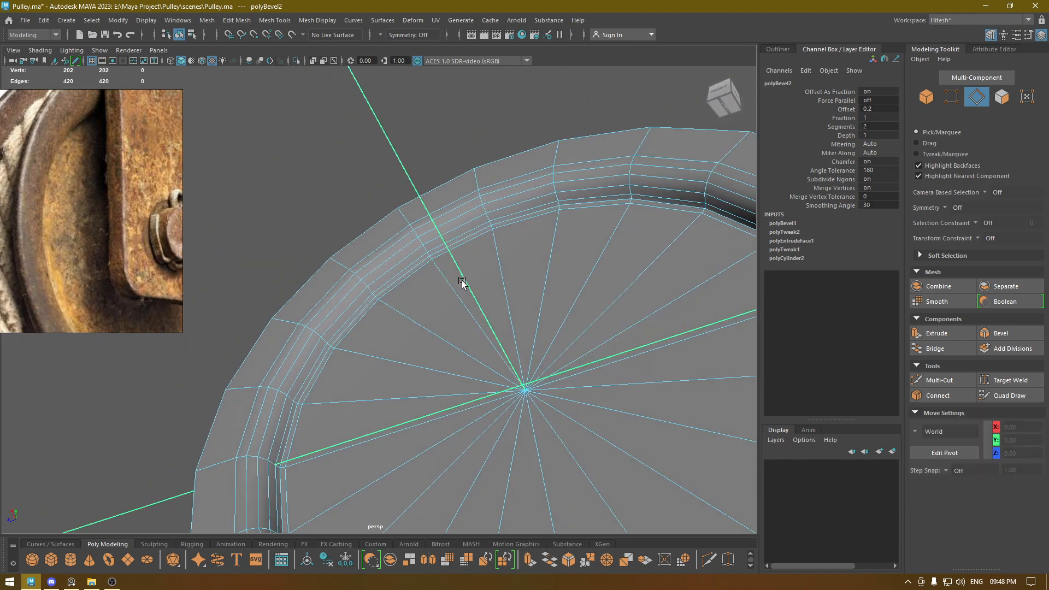
Select all the disc's vertices and merge them with a distance threshold of 0.02, then return to object mode with nothing selected.
right_drag(361, 262, 310, 256)
alt+drag(363, 353, 487, 120)
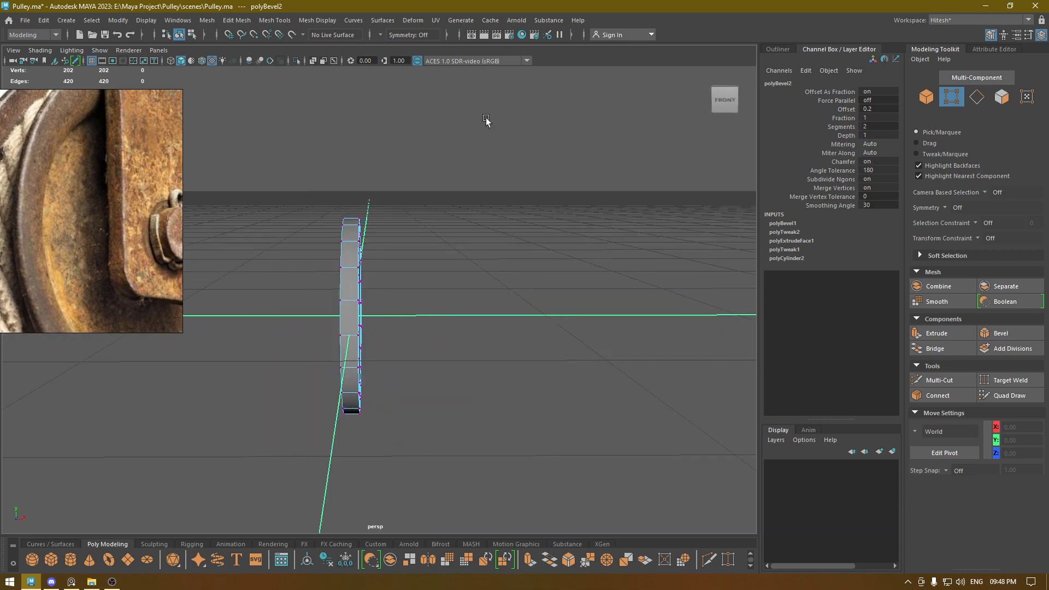
drag(419, 240, 265, 533)
scroll(324, 296, up, 7)
alt+drag(403, 218, 253, 323)
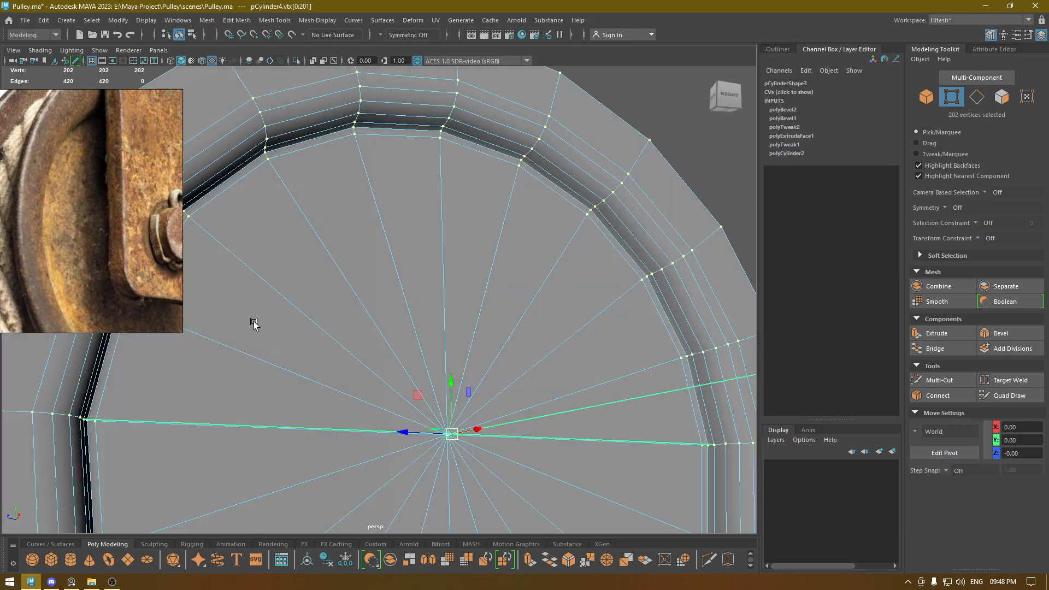
shift+right_drag(353, 206, 400, 154)
alt+middle_drag(420, 158, 474, 218)
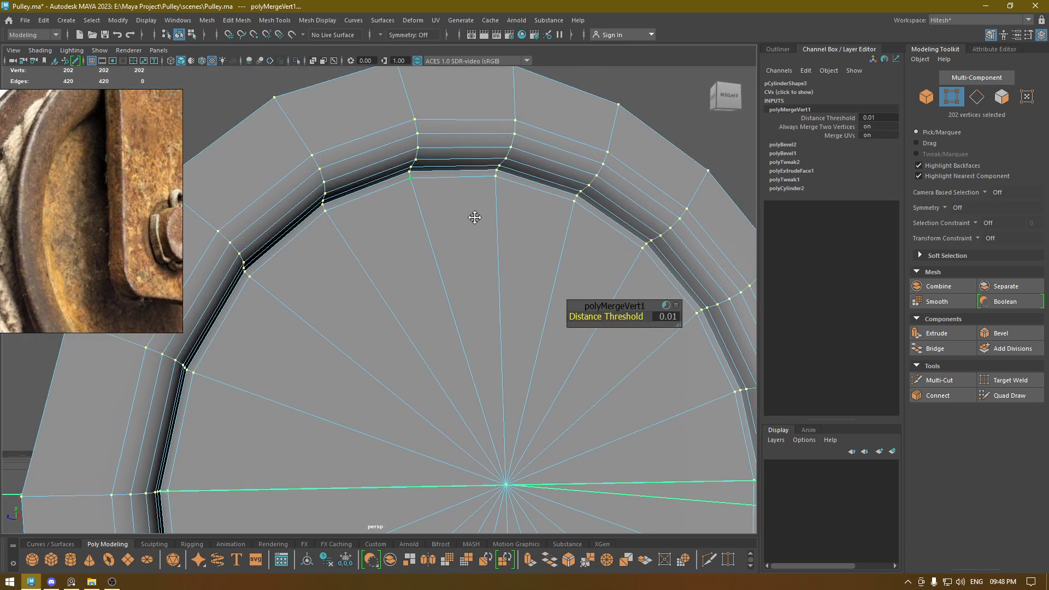
alt+right_drag(448, 263, 554, 399)
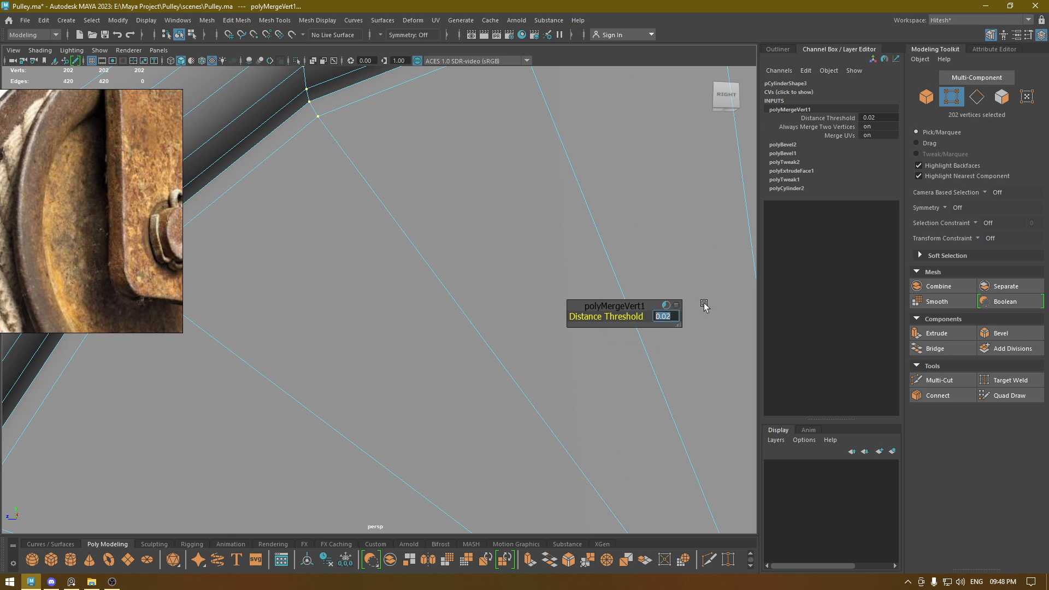
key(w)
right_drag(607, 263, 219, 350)
alt+drag(219, 349, 540, 392)
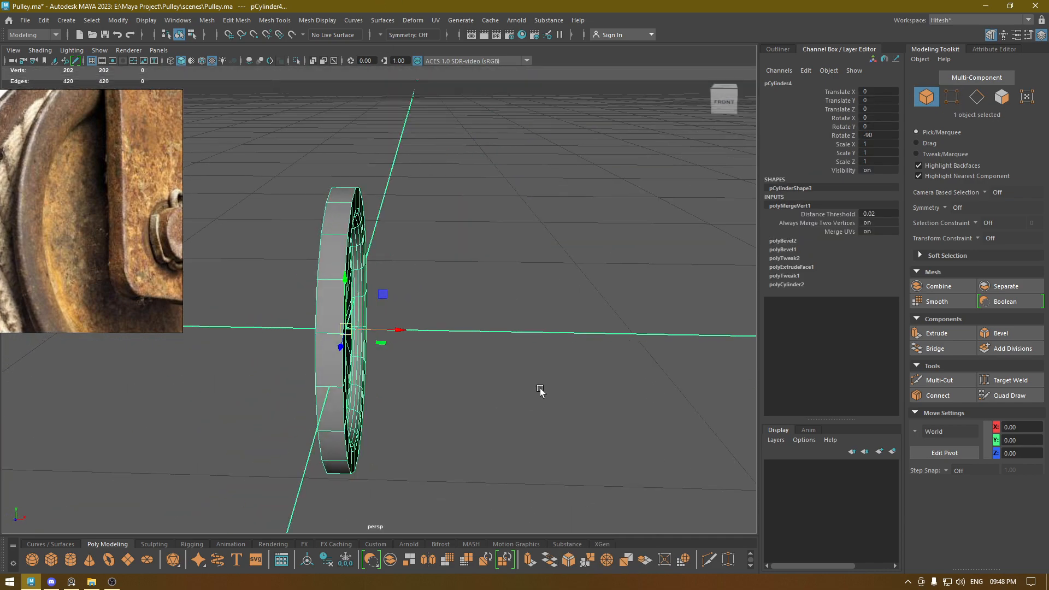
click(507, 407)
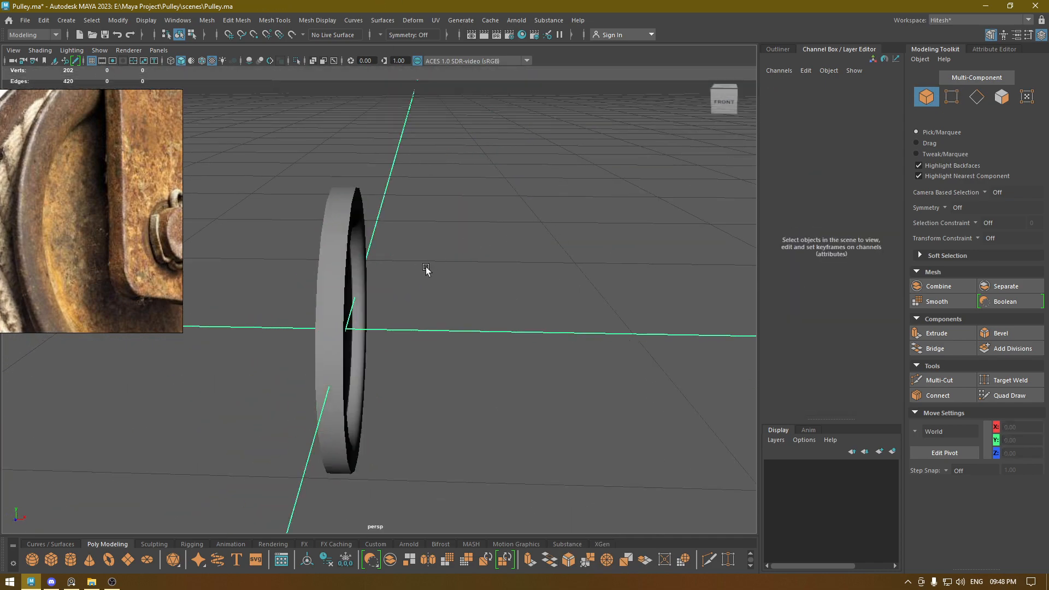
Using the front wireframe view, move the 41 vertices of the disc's back face to about X -0.20 to thin the disc.
alt+drag(426, 268, 415, 287)
key(space)
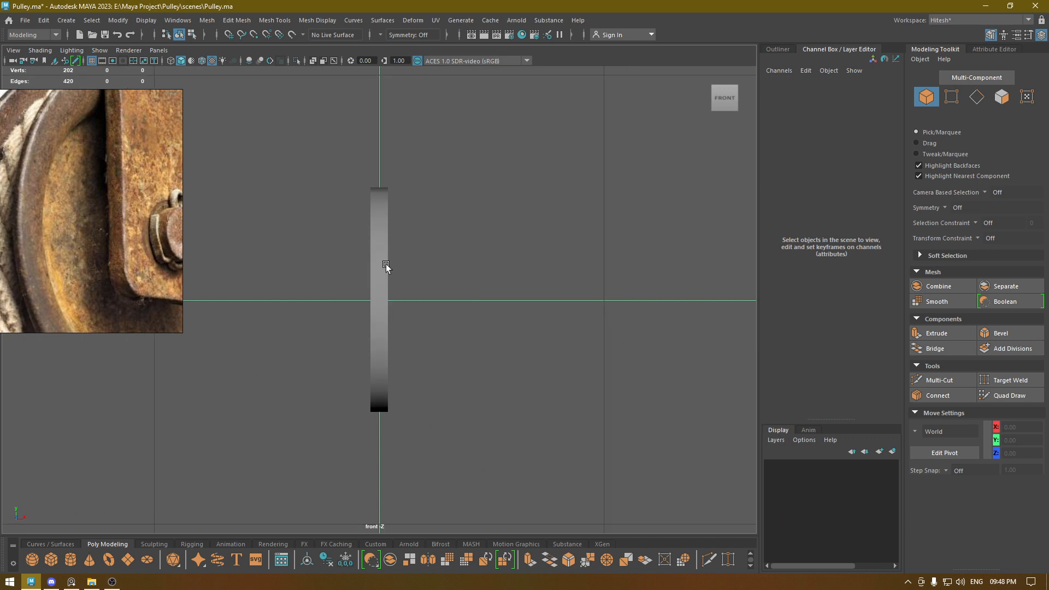
scroll(386, 266, up, 2)
click(364, 411)
scroll(436, 321, up, 1)
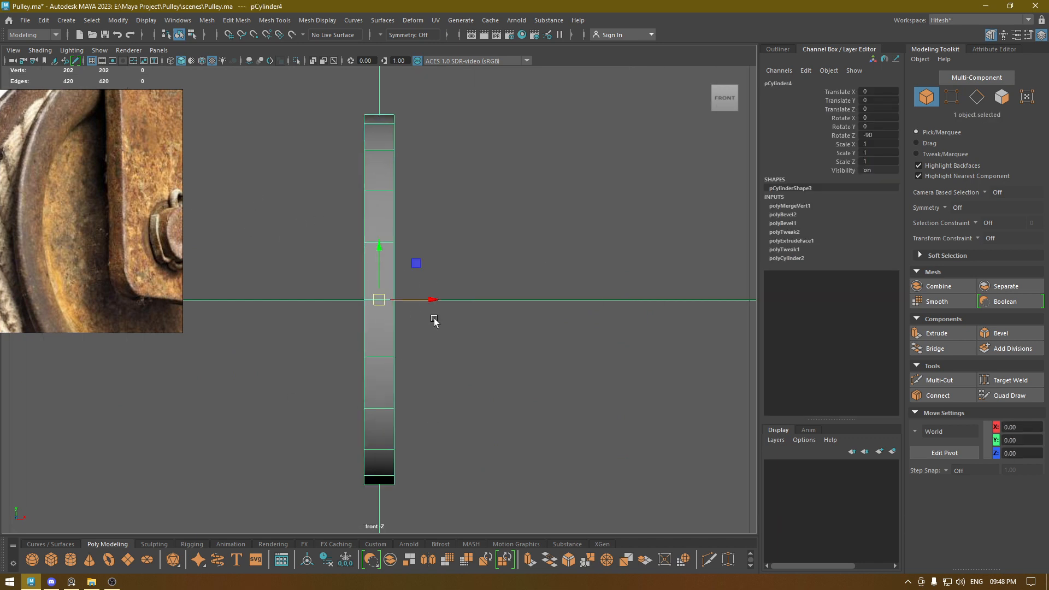
scroll(476, 244, down, 3)
key(4)
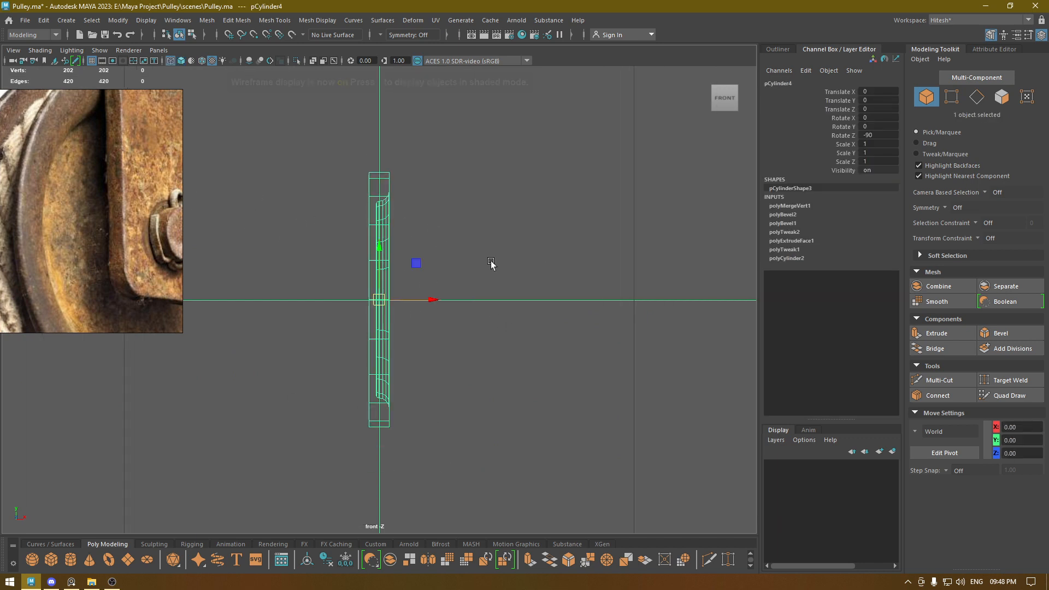
right_drag(493, 196, 463, 193)
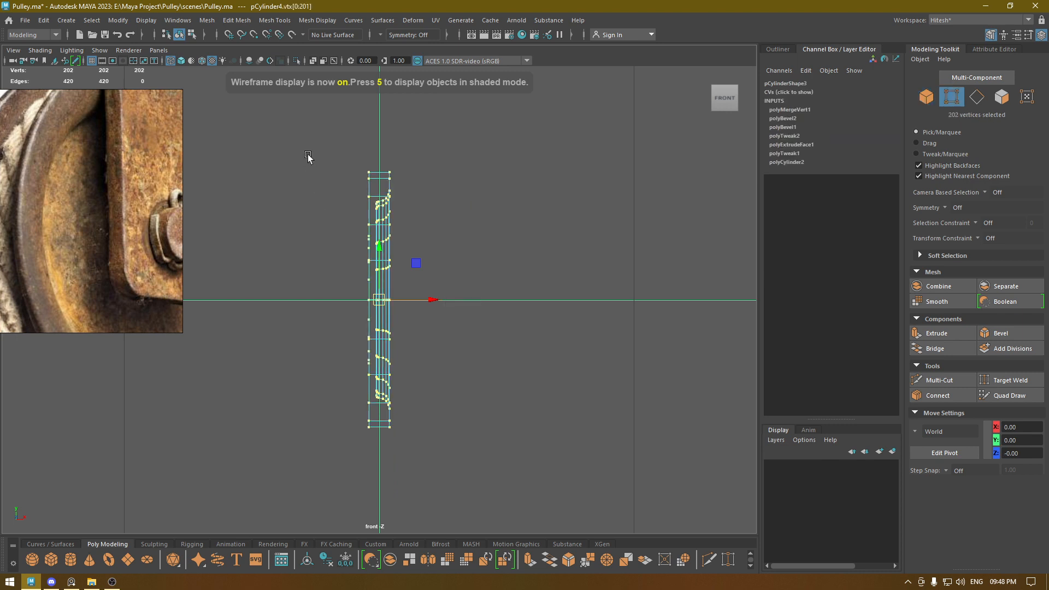
drag(311, 146, 370, 574)
scroll(426, 295, up, 2)
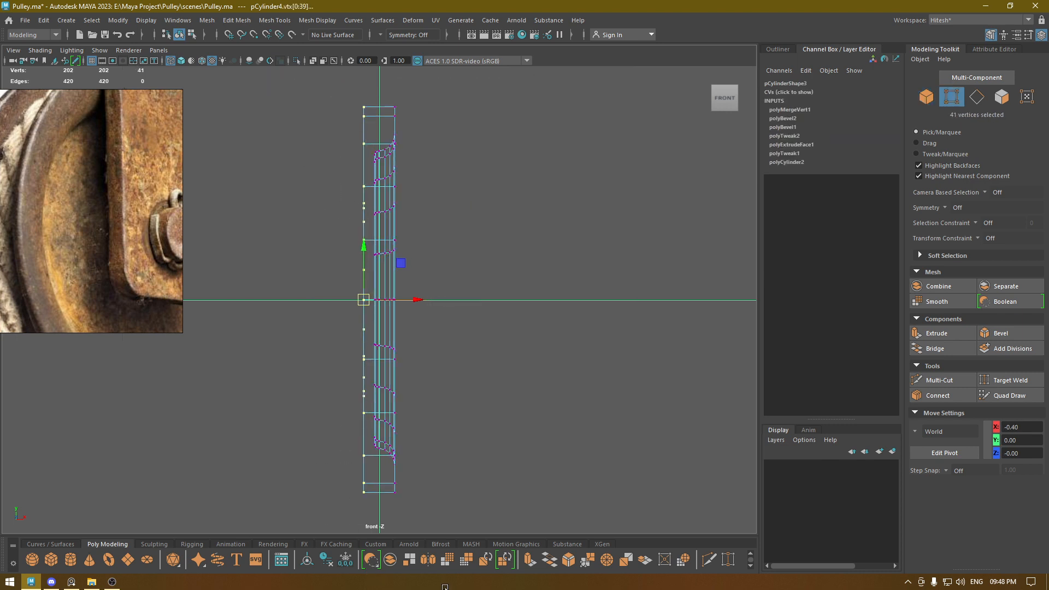
drag(422, 300, 429, 296)
key(space)
drag(425, 267, 430, 204)
key(6)
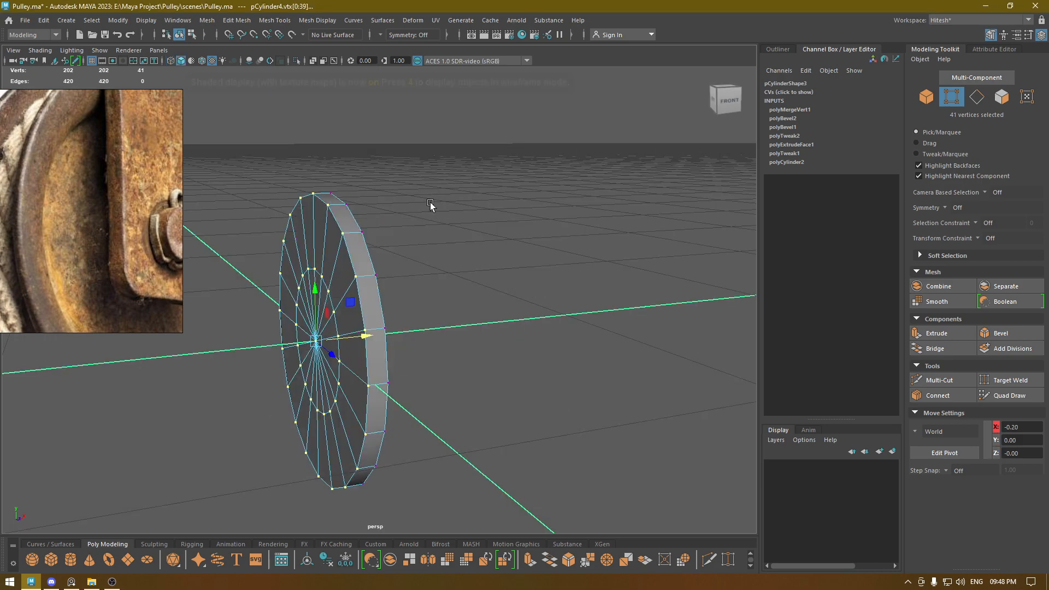
Select the two outer rim edge loops of the disc and bevel them.
right_drag(431, 203, 484, 187)
alt+drag(492, 244, 314, 285)
scroll(325, 243, up, 4)
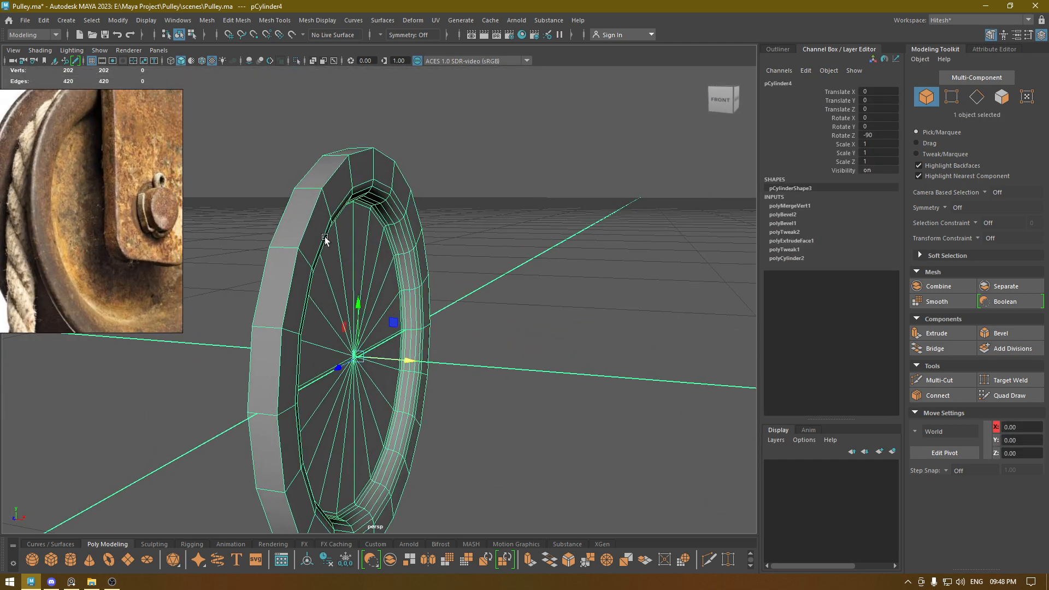
alt+middle_drag(326, 241, 421, 248)
alt+drag(421, 248, 390, 237)
right_drag(389, 237, 389, 192)
double_click(404, 232)
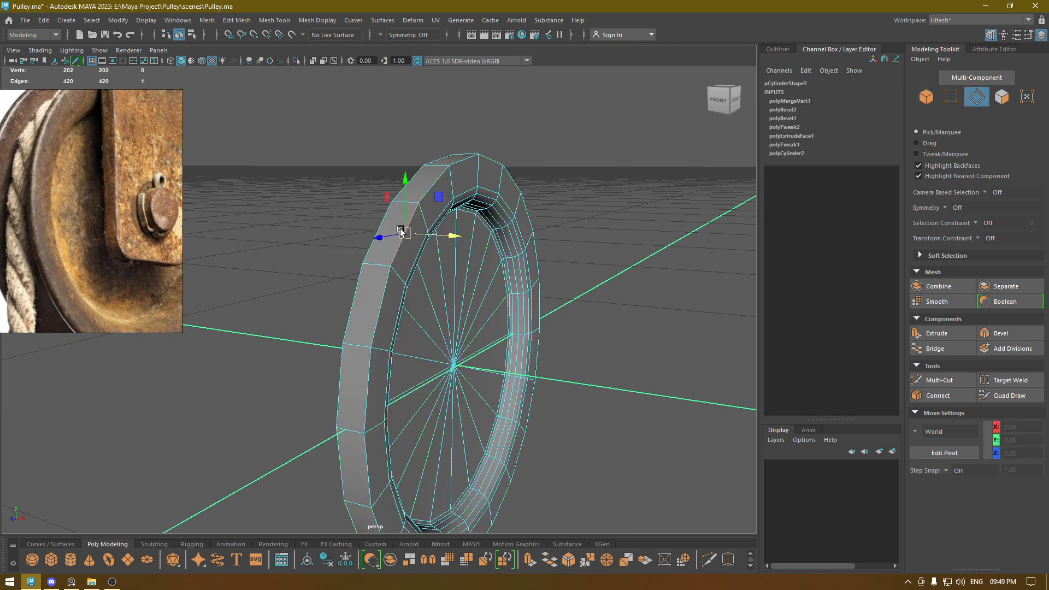
key(ctrl+b)
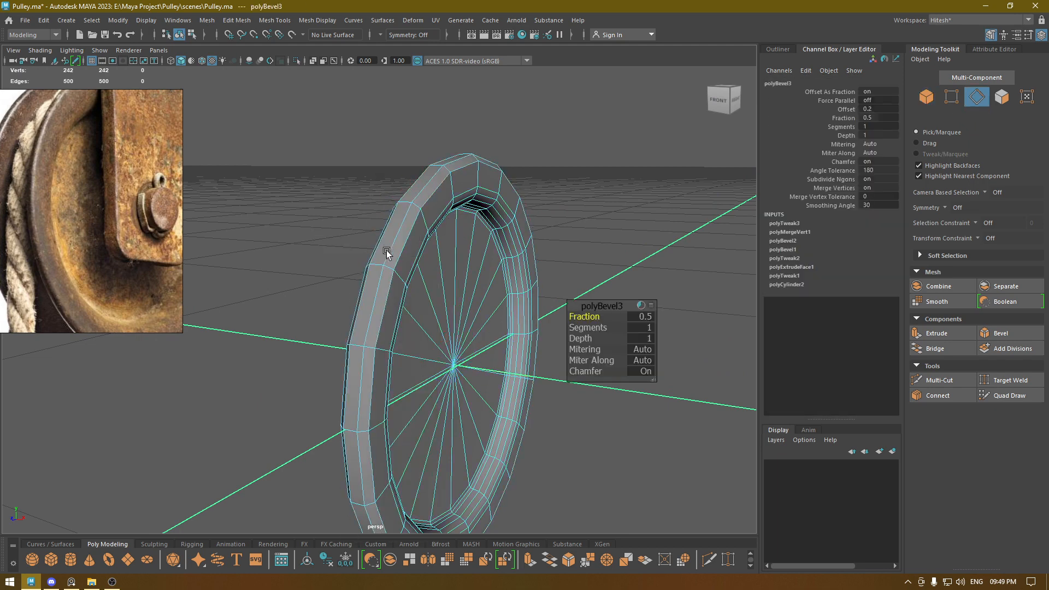
Try the outer rim bevel with a fraction of 0.7 and 2 segments.
alt+drag(386, 250, 349, 248)
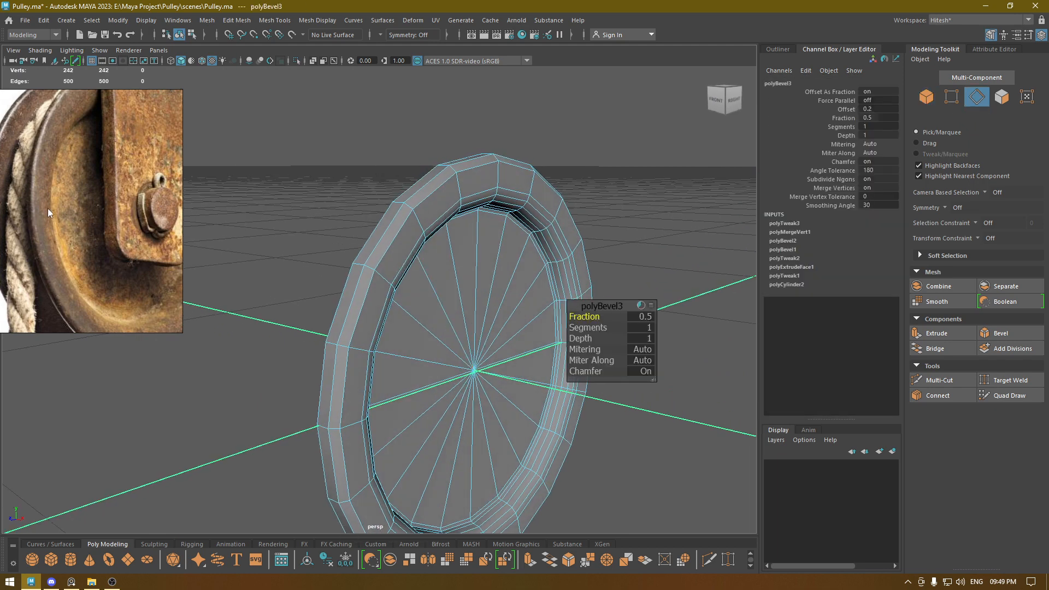
drag(583, 318, 612, 317)
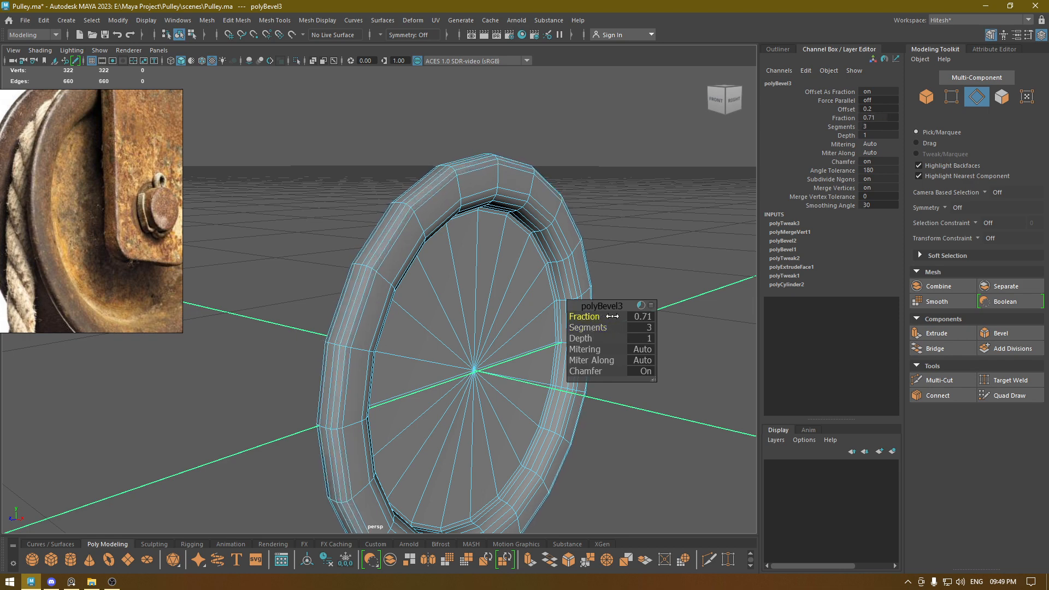
alt+drag(550, 347, 649, 322)
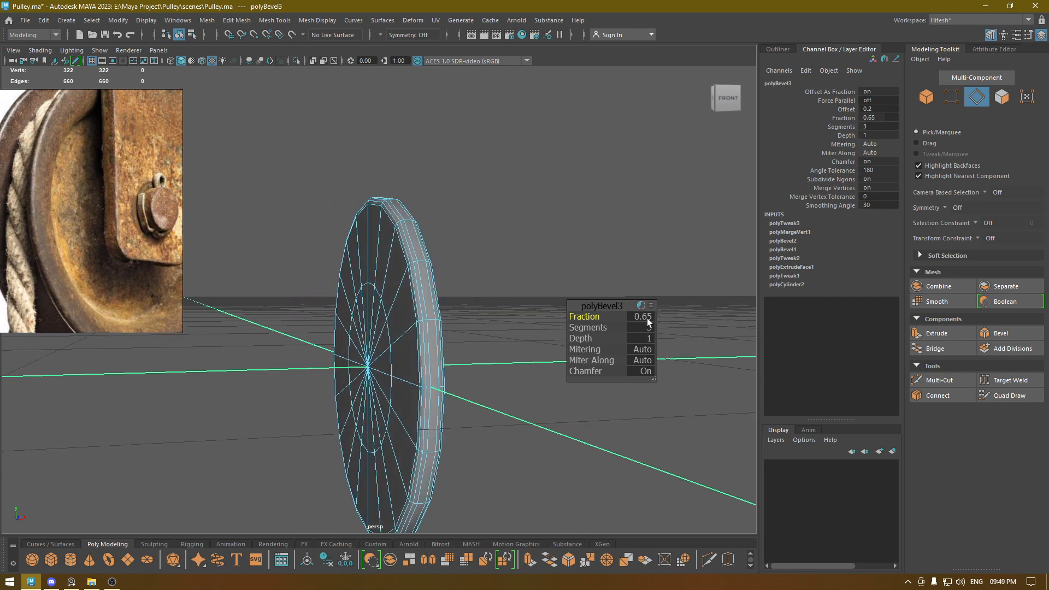
click(643, 313)
text(0.7)
key(Return)
alt+drag(454, 344, 669, 300)
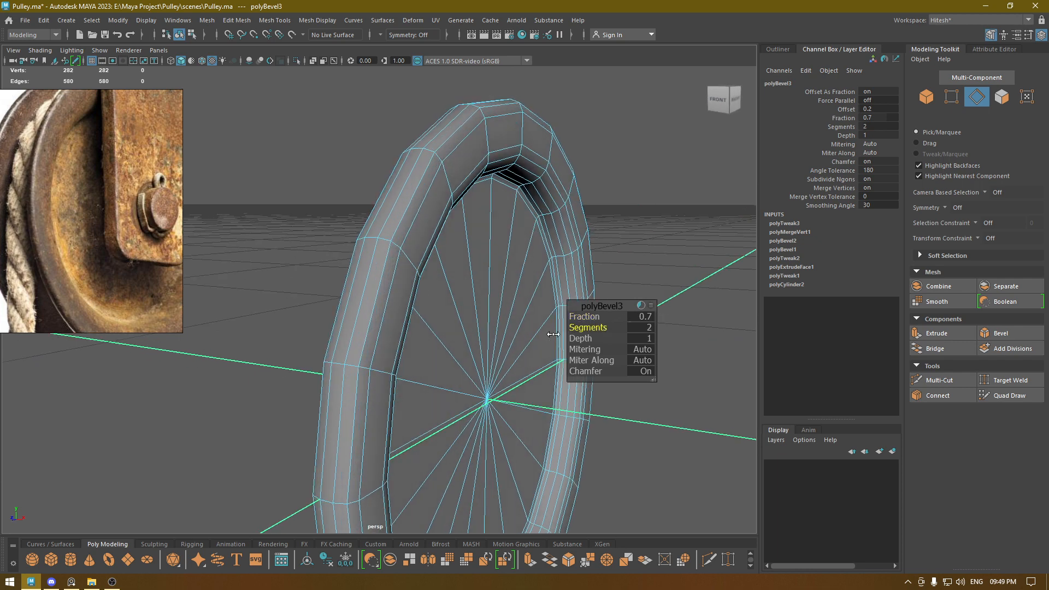
Set the outer rim bevel to a fraction of about 0.64 with 4 segments, and return to object mode.
drag(614, 332, 581, 316)
scroll(465, 268, down, 3)
alt+drag(356, 222, 413, 298)
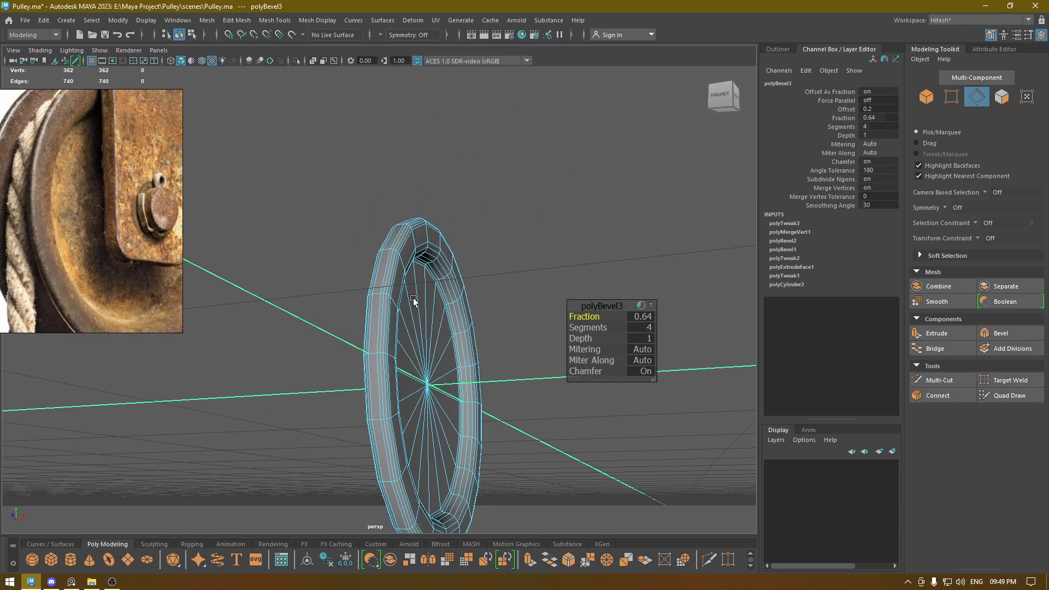
key(w)
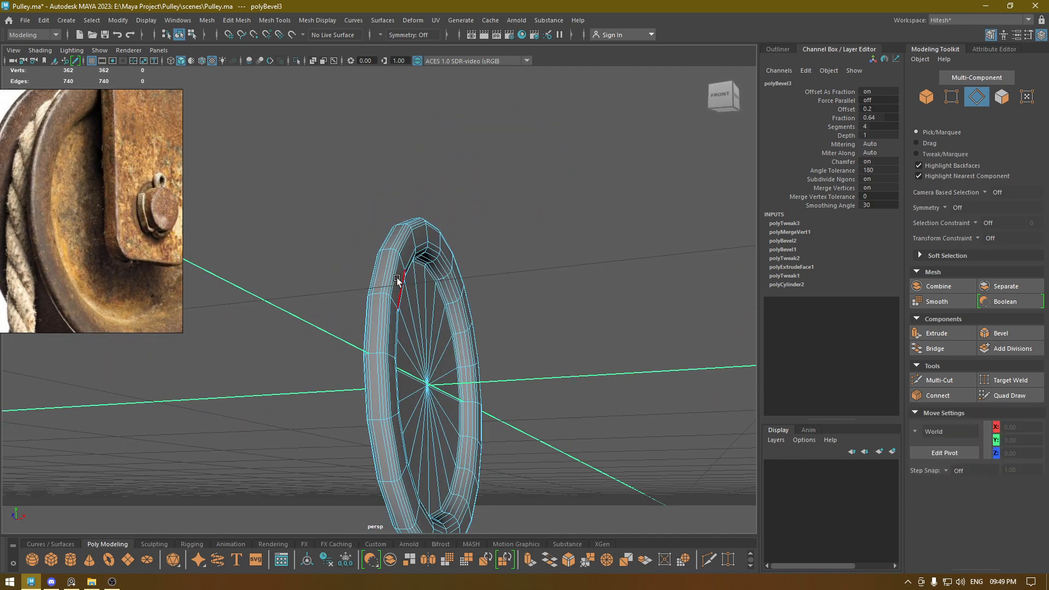
right_drag(397, 261, 451, 227)
click(451, 227)
alt+drag(428, 290, 433, 312)
click(383, 290)
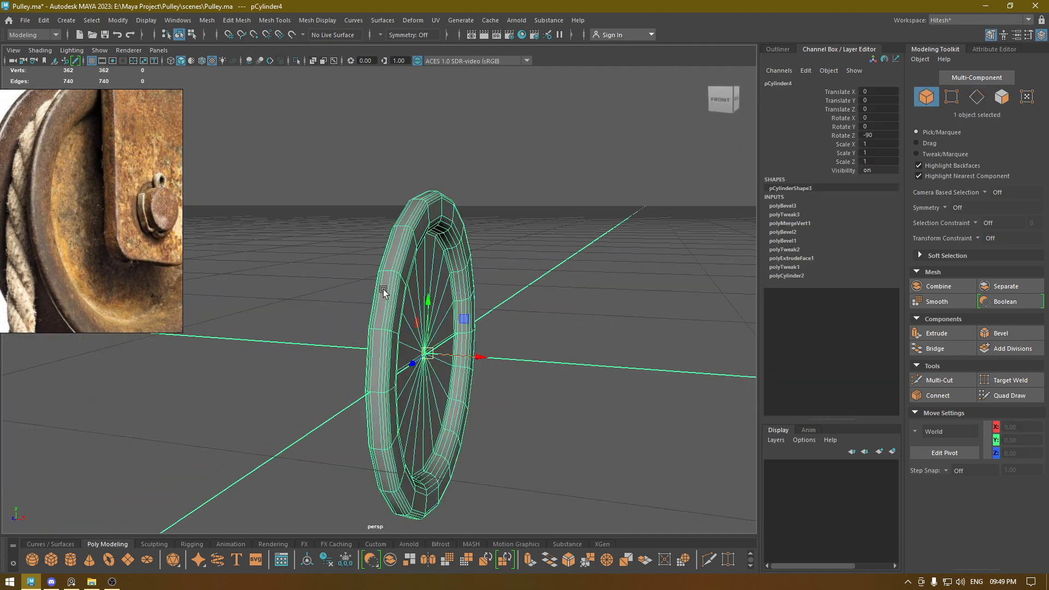
Select the 20-edge inner loop on the disc's back face and scale it outward toward the rim.
alt+drag(383, 289, 409, 411)
alt+middle_drag(395, 388, 544, 257)
alt+drag(544, 257, 526, 259)
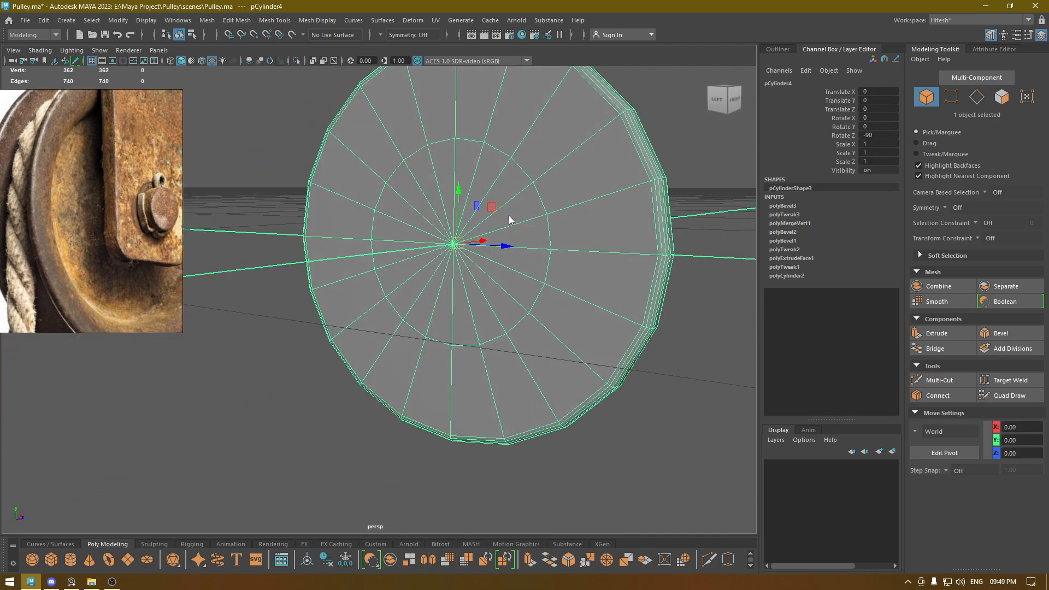
right_drag(510, 220, 515, 183)
double_click(525, 162)
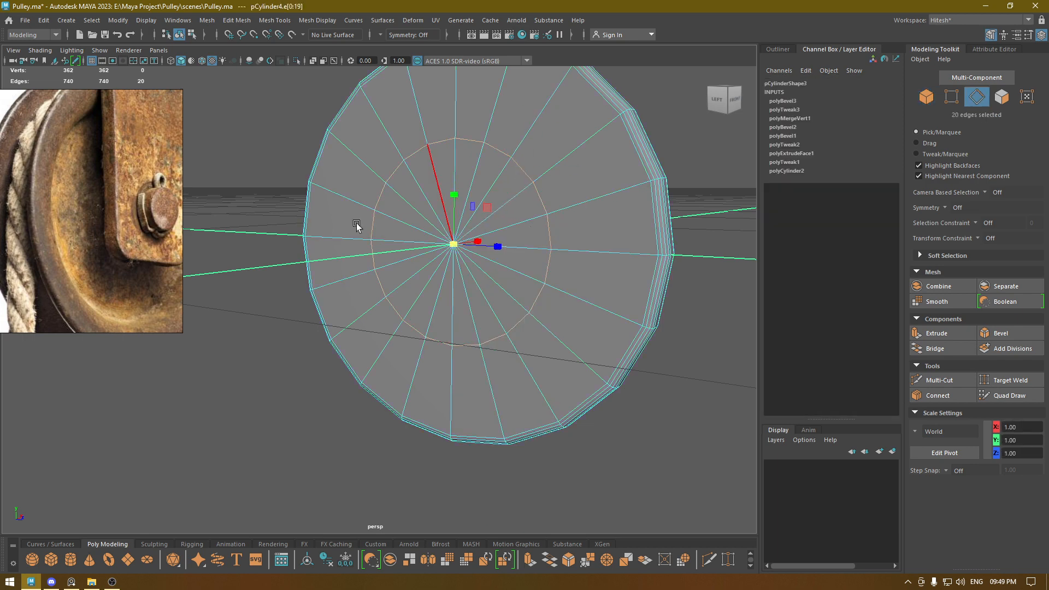
alt+drag(356, 274, 498, 251)
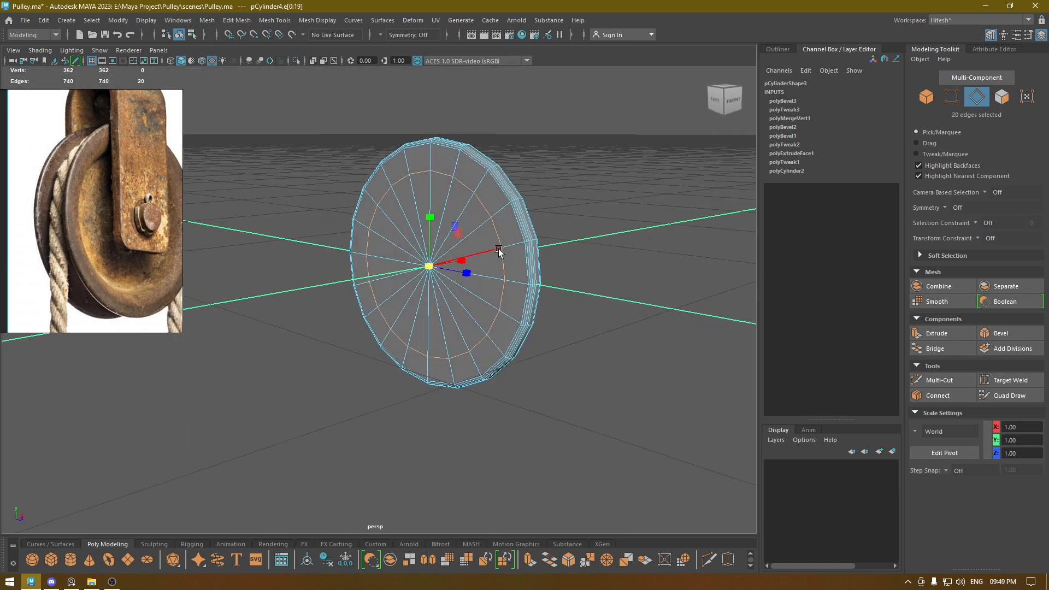
Return to object mode, select the disc and move it along the X axis to about 2.48 in the front view.
right_drag(481, 228, 568, 160)
alt+drag(565, 346, 390, 319)
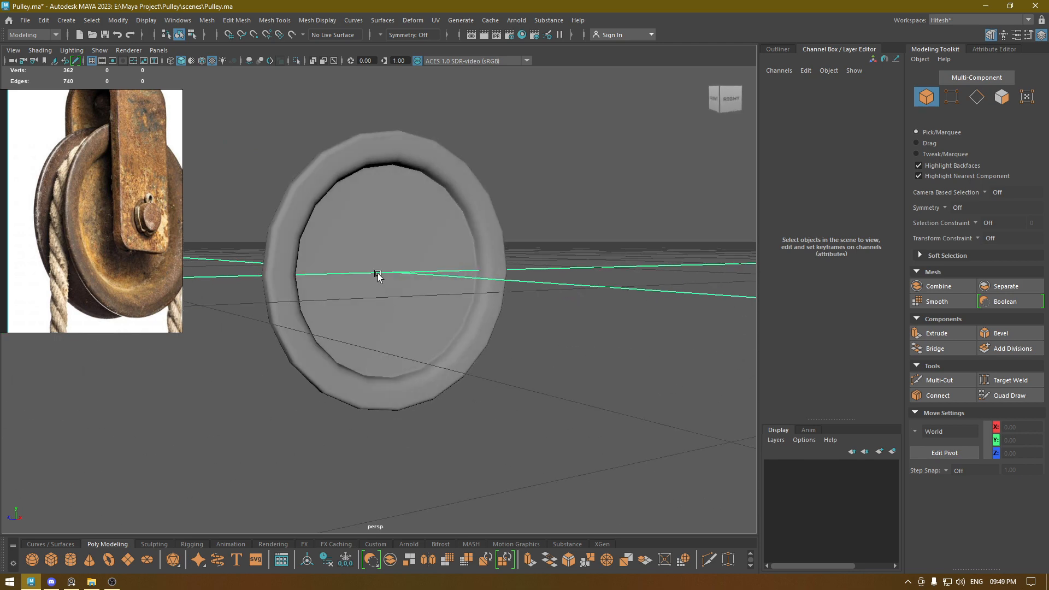
alt+drag(377, 275, 449, 329)
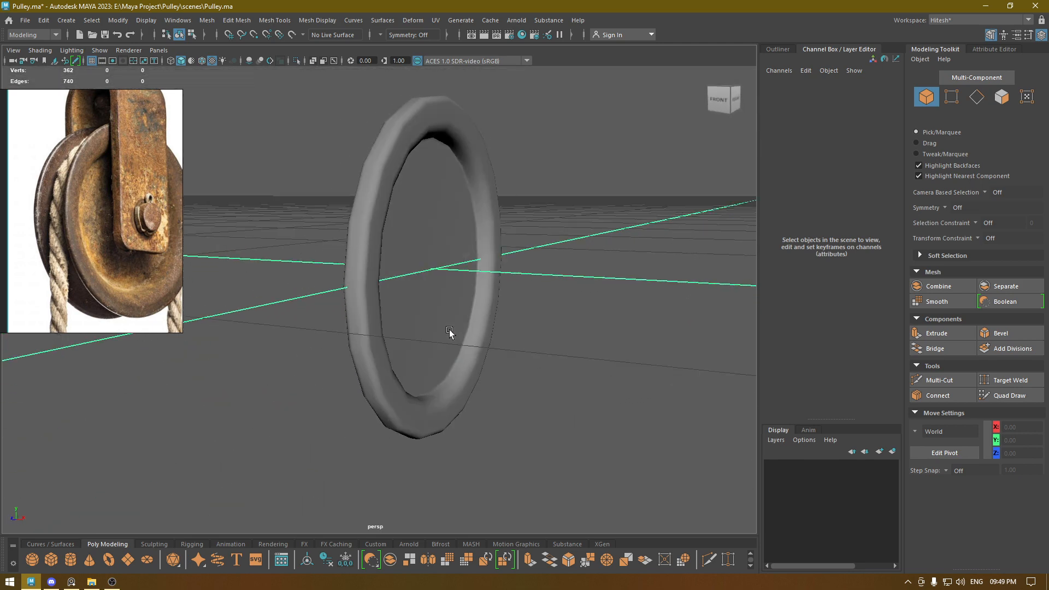
click(426, 273)
alt+drag(426, 274, 496, 307)
scroll(403, 391, up, 6)
key(space)
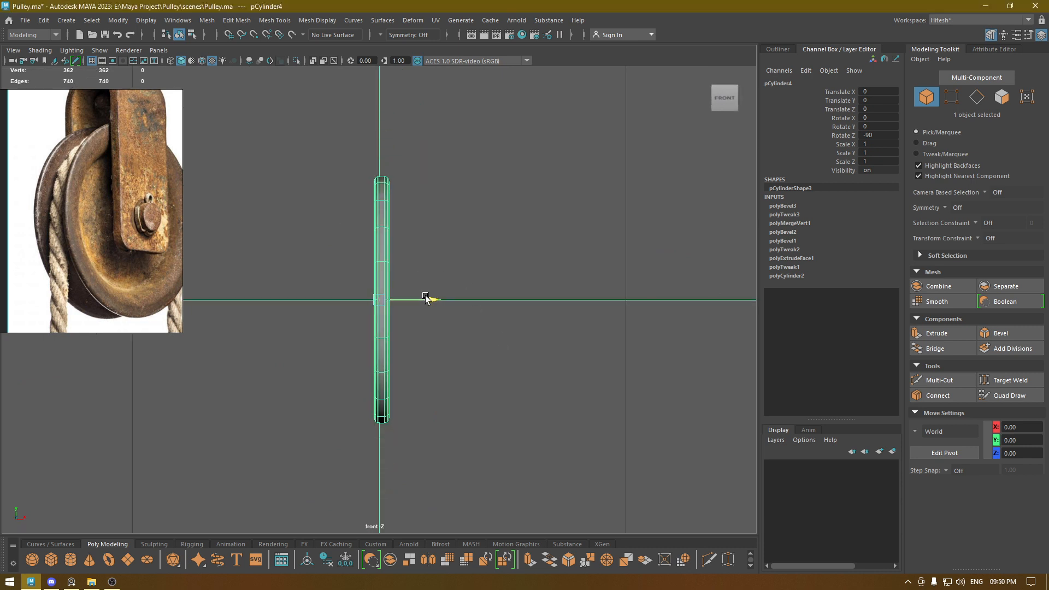
drag(426, 298, 333, 323)
Duplicate the disc, rotate the copy 180 degrees about X and move it to about -2.57 on the X axis.
key(ctrl+d)
key(e)
key(w)
drag(494, 301, 370, 310)
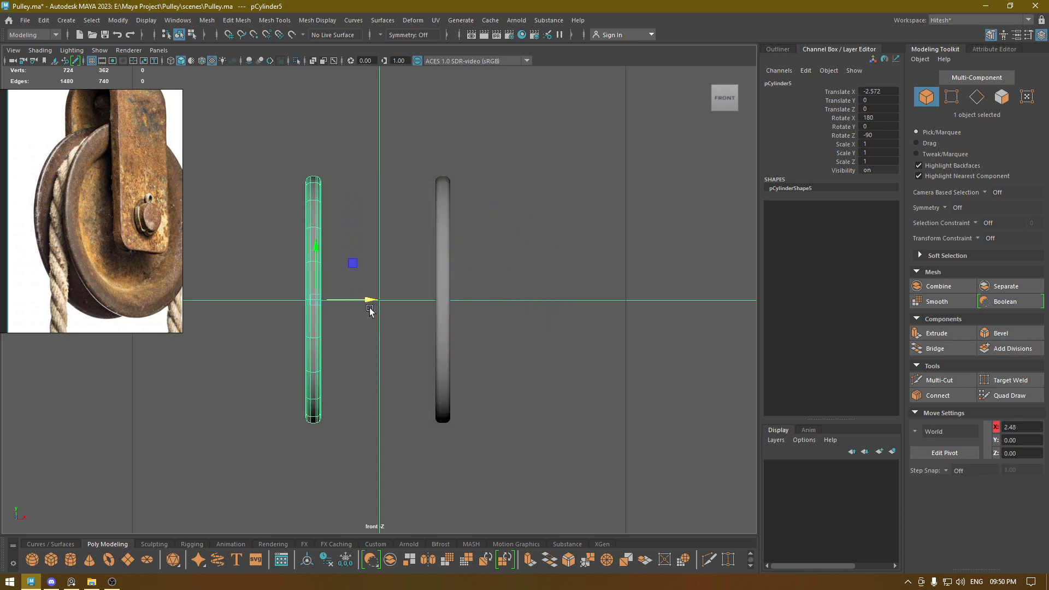
Try a Translate X of 1.5 for the original disc and -1.5 for its mirrored copy.
key(space)
drag(442, 267, 503, 335)
click(504, 335)
drag(569, 290, 544, 293)
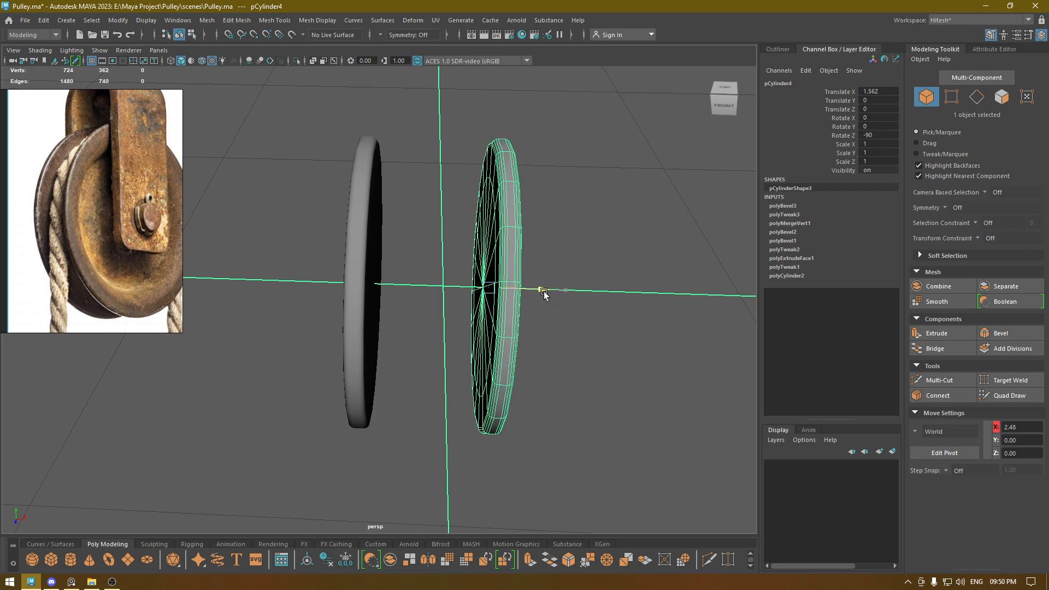
click(895, 91)
text(1.5)
key(Return)
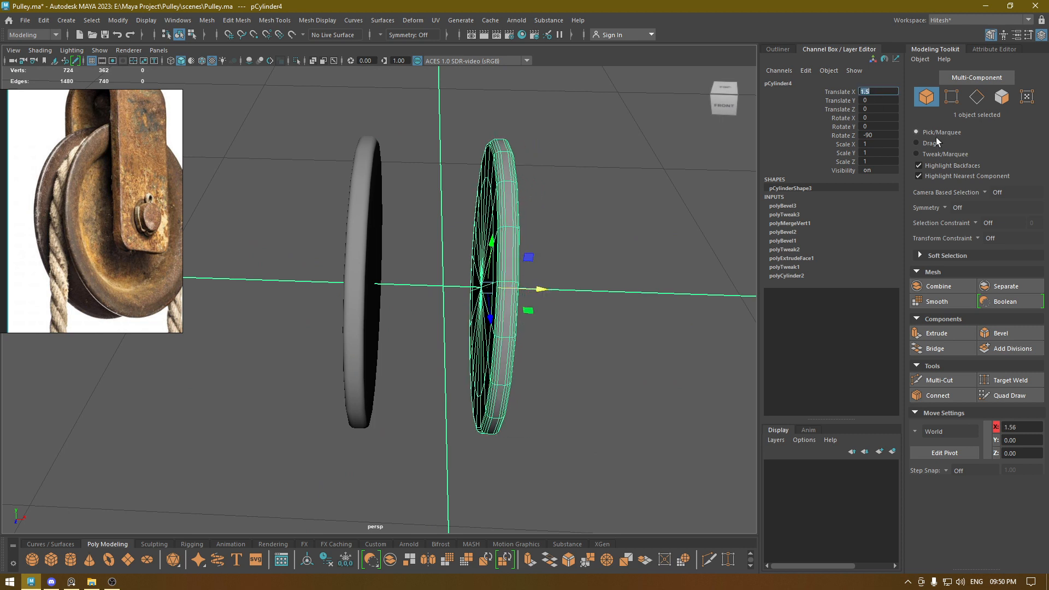
click(351, 205)
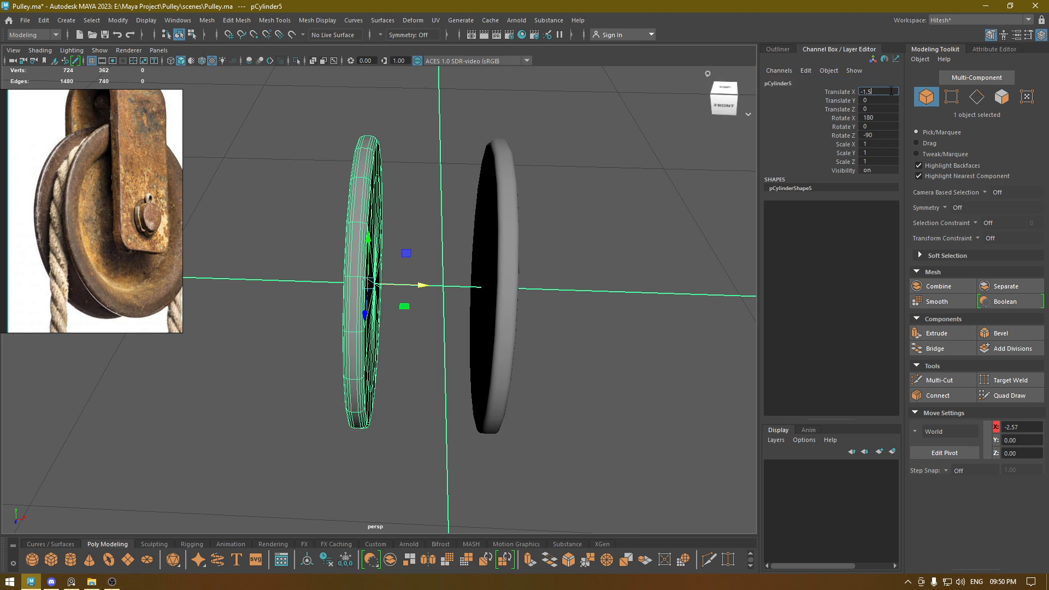
click(892, 91)
text(-1.5)
key(Return)
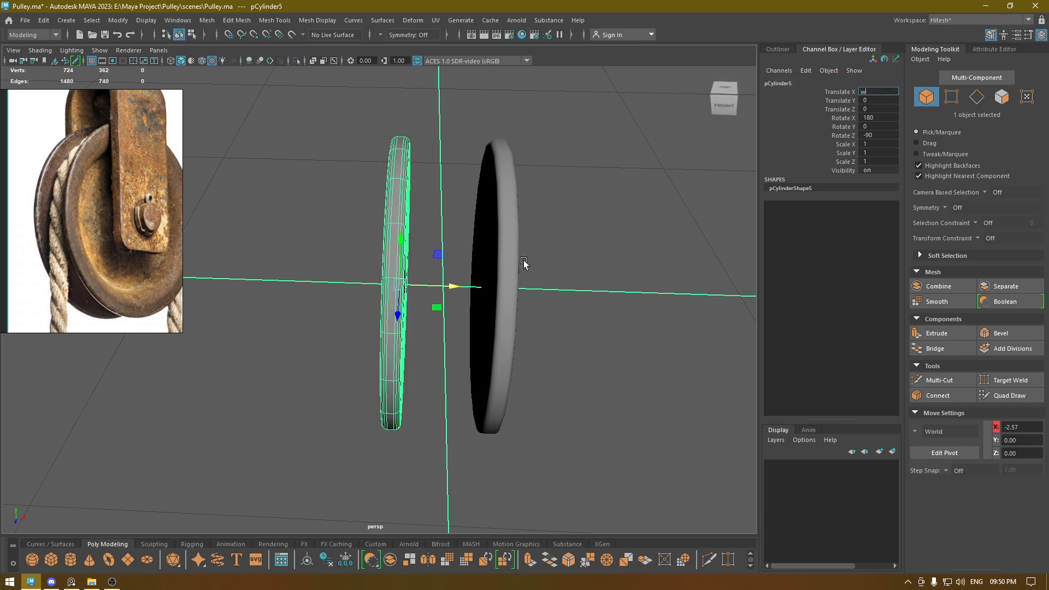
Bring the two discs closer together by setting the copy's Translate X to -1 and the original's to 1.
click(524, 262)
alt+drag(525, 262, 440, 390)
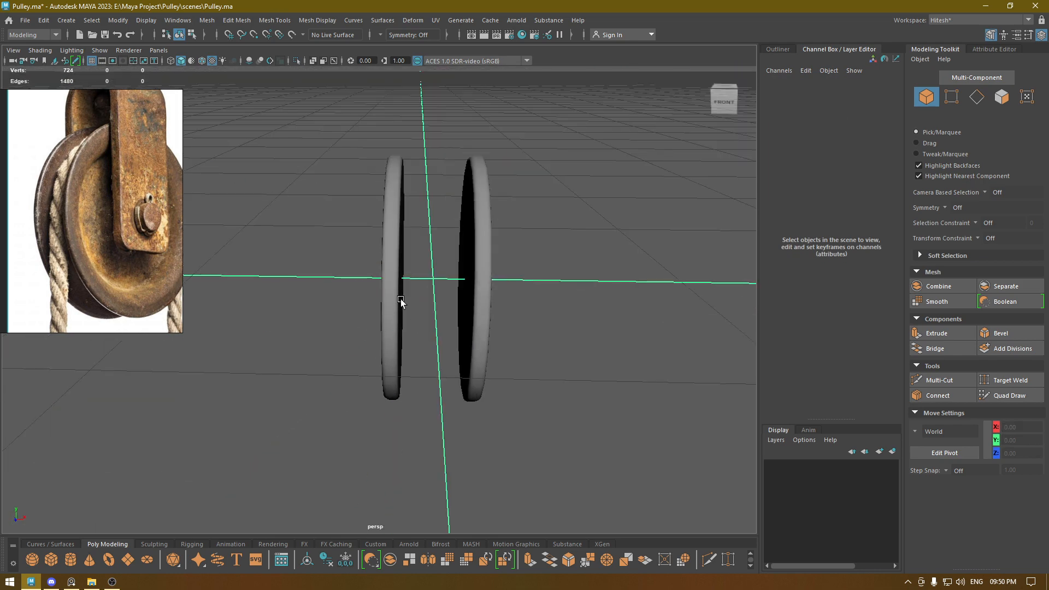
click(401, 300)
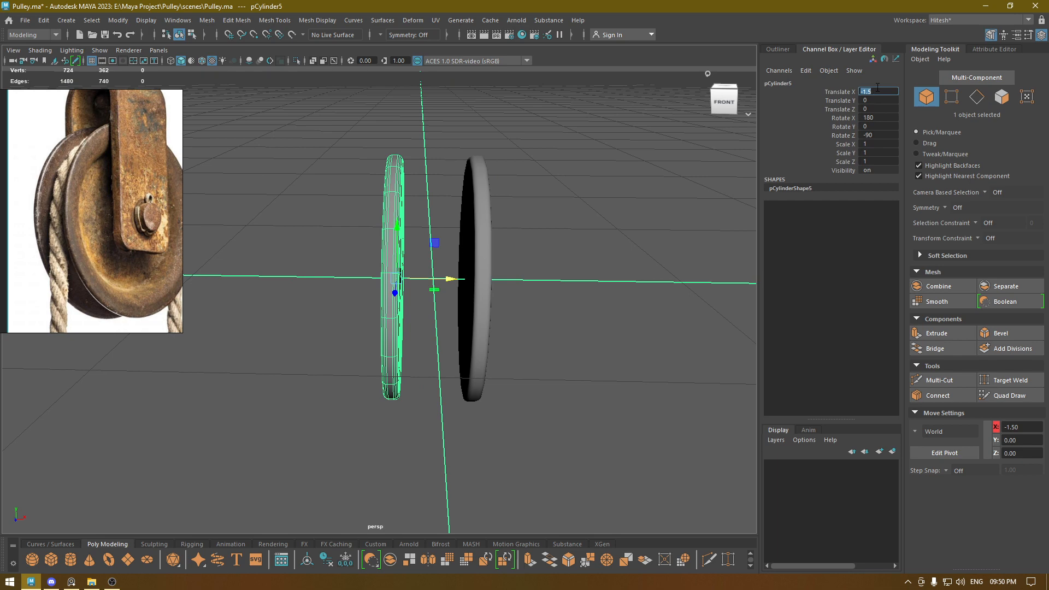
key(Return)
drag(600, 196, 438, 270)
text(1)
key(Return)
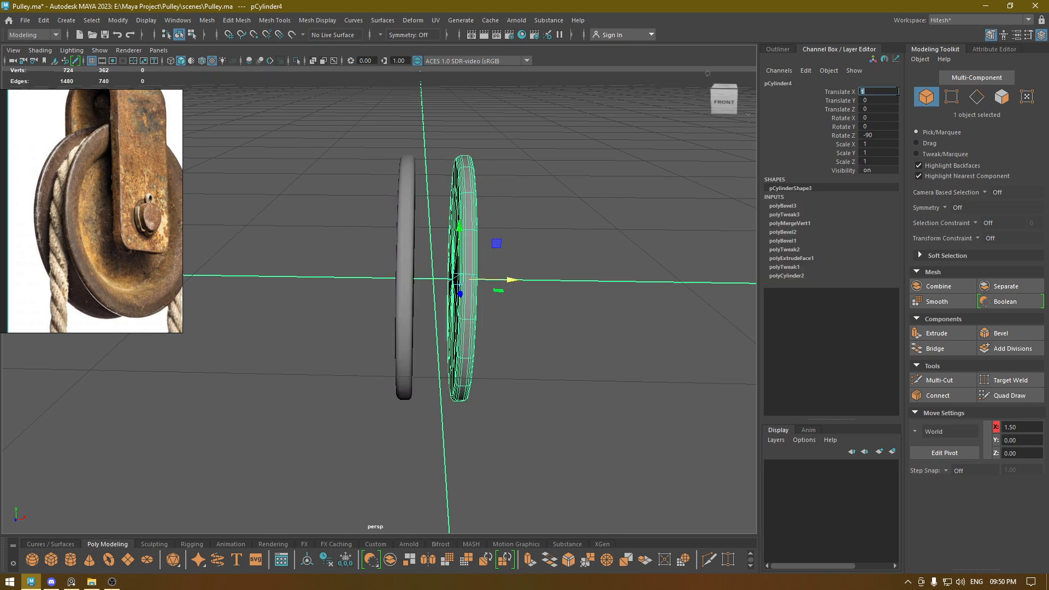
Select both discs and combine them into a single mesh.
scroll(590, 257, up, 3)
alt+drag(590, 257, 423, 317)
click(596, 358)
alt+drag(424, 317, 628, 230)
shift+right_drag(628, 228, 612, 458)
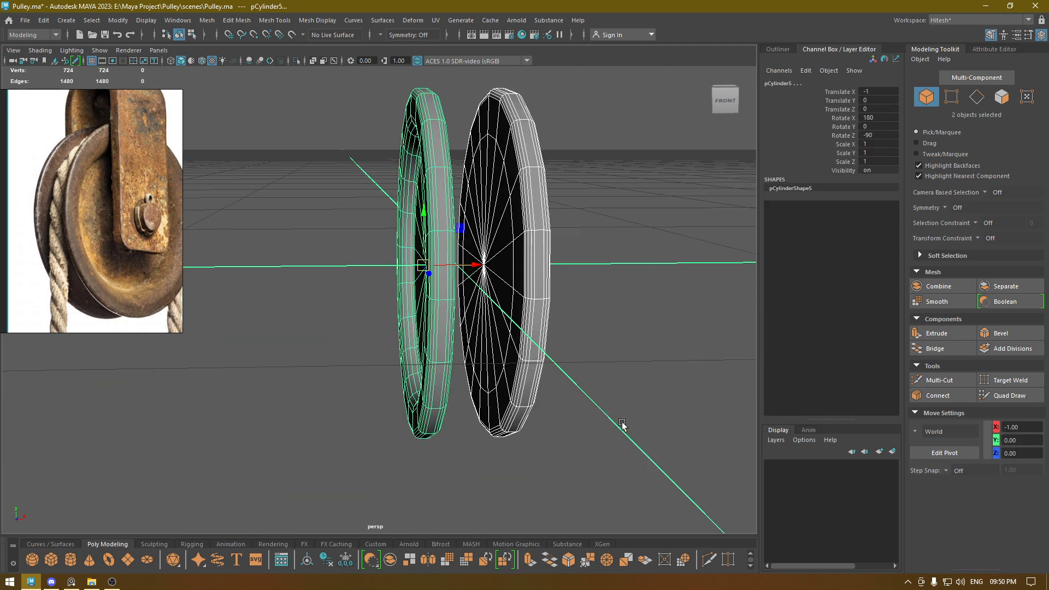
alt+drag(558, 424, 621, 303)
click(606, 214)
click(531, 208)
alt+drag(551, 301, 524, 303)
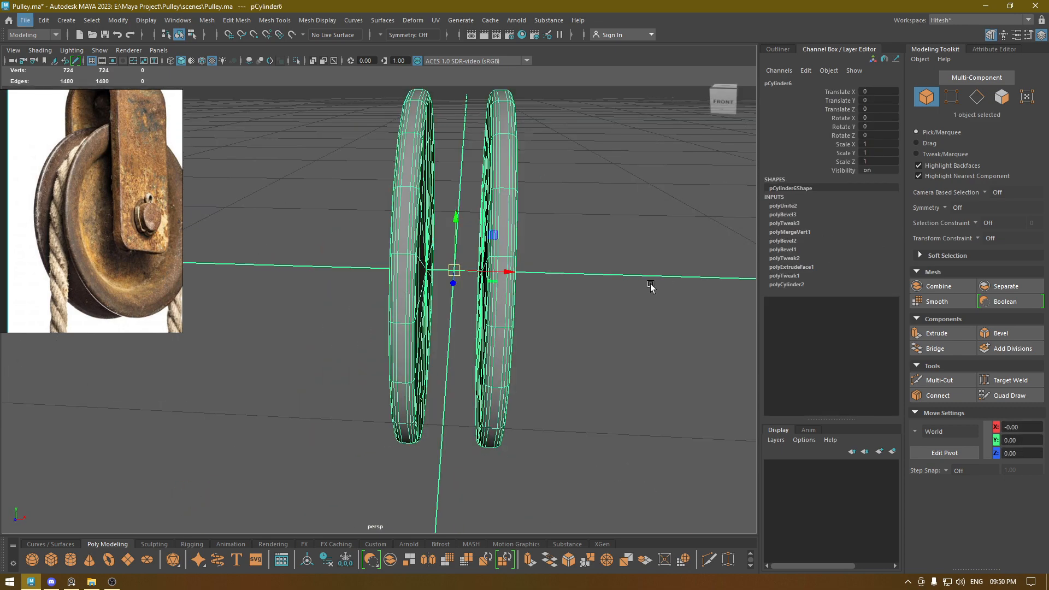
Select the central ring of faces on the inward-facing sides of the two discs.
alt+drag(651, 287, 567, 162)
right_drag(592, 146, 601, 180)
click(523, 250)
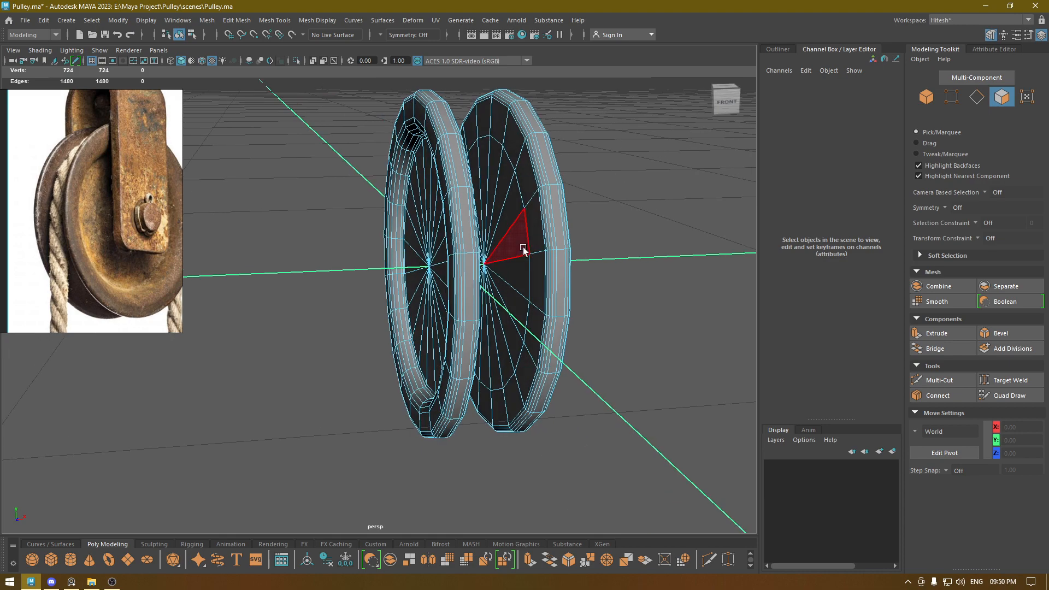
mouse_move(486, 221)
mouse_down()
mouse_move(496, 249)
mouse_move(491, 240)
mouse_move(525, 247)
mouse_up()
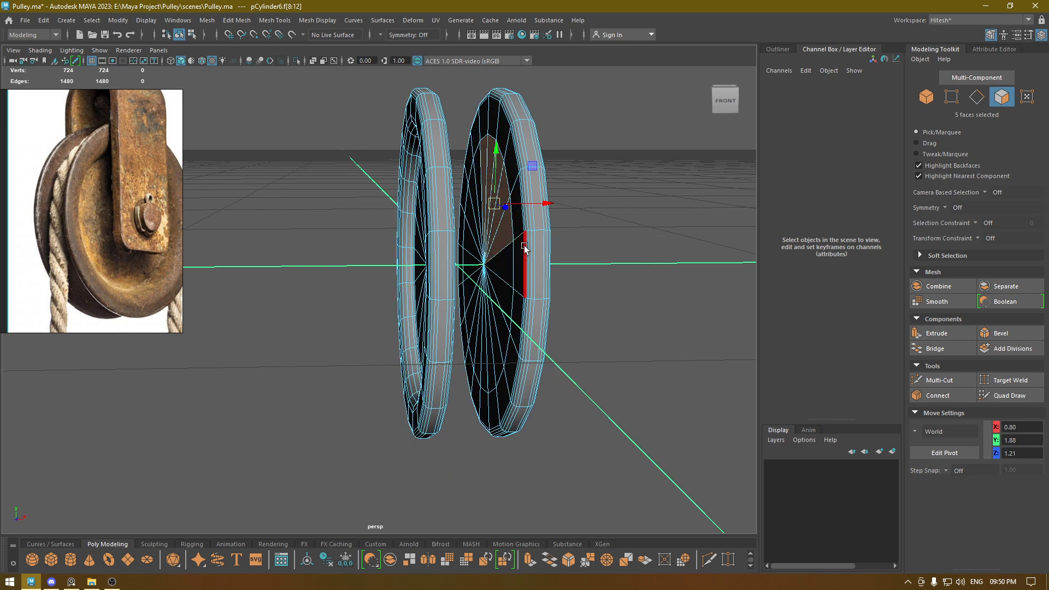
mouse_move(471, 236)
mouse_down()
mouse_move(474, 306)
mouse_move(502, 262)
mouse_up()
drag(480, 305, 476, 306)
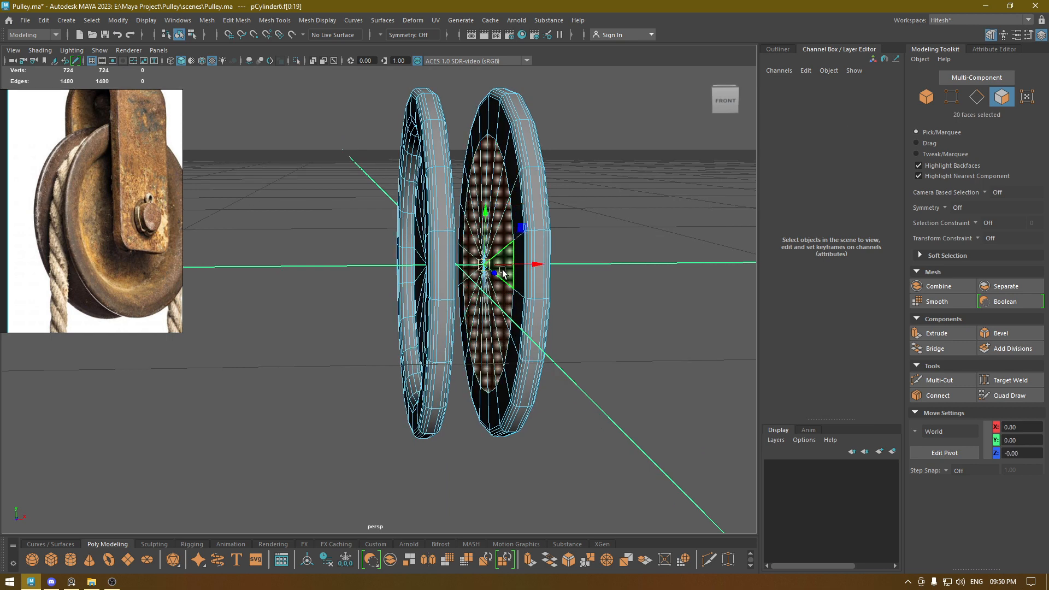
mouse_move(500, 271)
alt+mouse_down()
mouse_move(530, 277)
mouse_move(500, 284)
alt+mouse_up()
right_drag(504, 229, 484, 350)
mouse_move(598, 355)
alt+mouse_down()
mouse_move(536, 344)
mouse_move(663, 347)
mouse_move(534, 333)
mouse_move(592, 356)
alt+mouse_up()
shift+right_drag(580, 247, 564, 399)
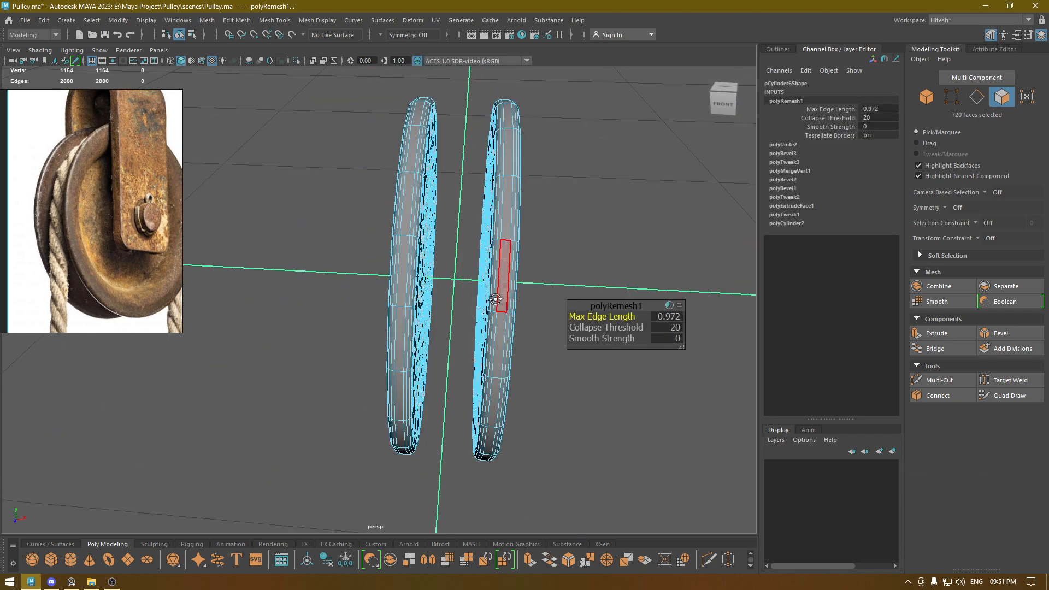
alt+drag(511, 328, 467, 327)
alt+right_drag(466, 326, 469, 371)
key(ctrl+z)
Delete the central inward faces and bridge the two open edge loops to form the pulley's hub.
shift+right_drag(497, 303, 487, 465)
alt+drag(511, 349, 526, 355)
key(w)
Open the attributes of the wheel's blinn1 material and set Diffuse to 1.000.
right_drag(509, 260, 620, 474)
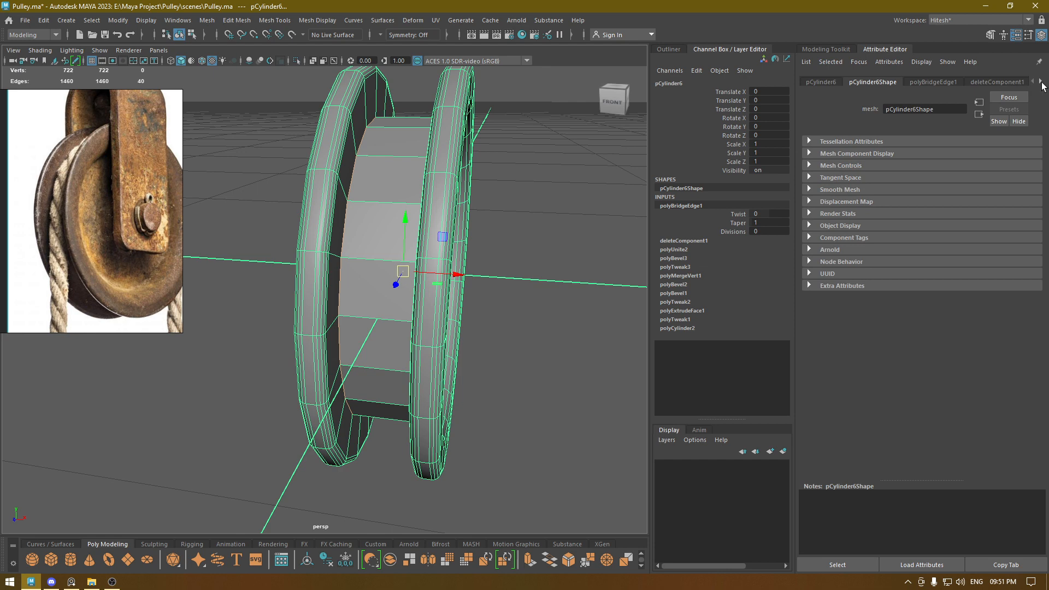
click(1041, 82)
click(1006, 241)
drag(1003, 263, 1038, 274)
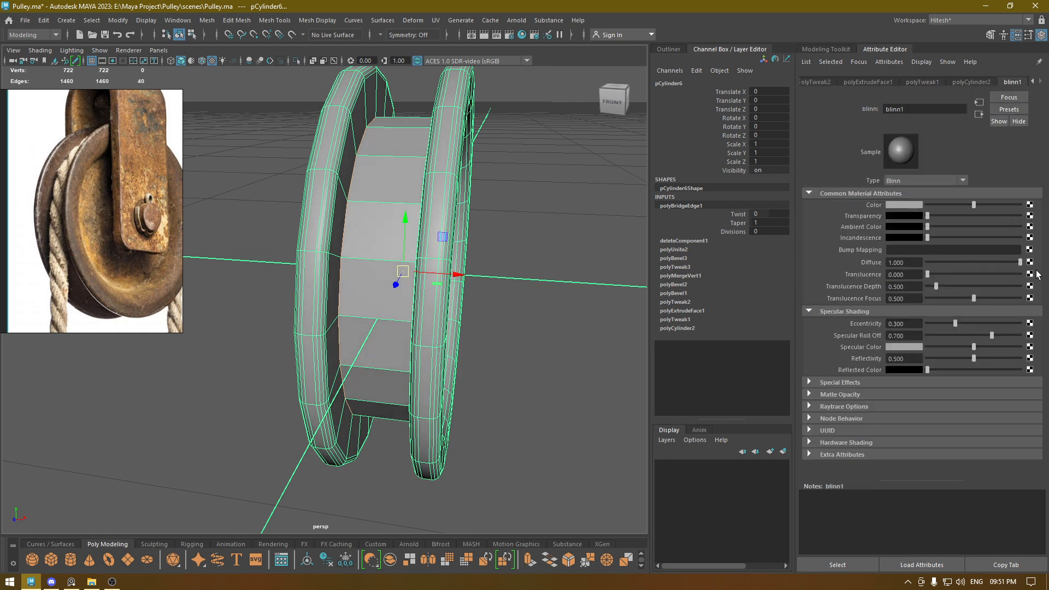
click(833, 50)
click(631, 162)
Select the two edge loops where the hub meets the flanges.
alt+drag(547, 350, 468, 279)
scroll(449, 415, down, 4)
click(497, 326)
scroll(455, 269, up, 6)
right_drag(459, 191, 458, 143)
double_click(424, 159)
alt+drag(424, 265, 477, 205)
shift+double_click(585, 207)
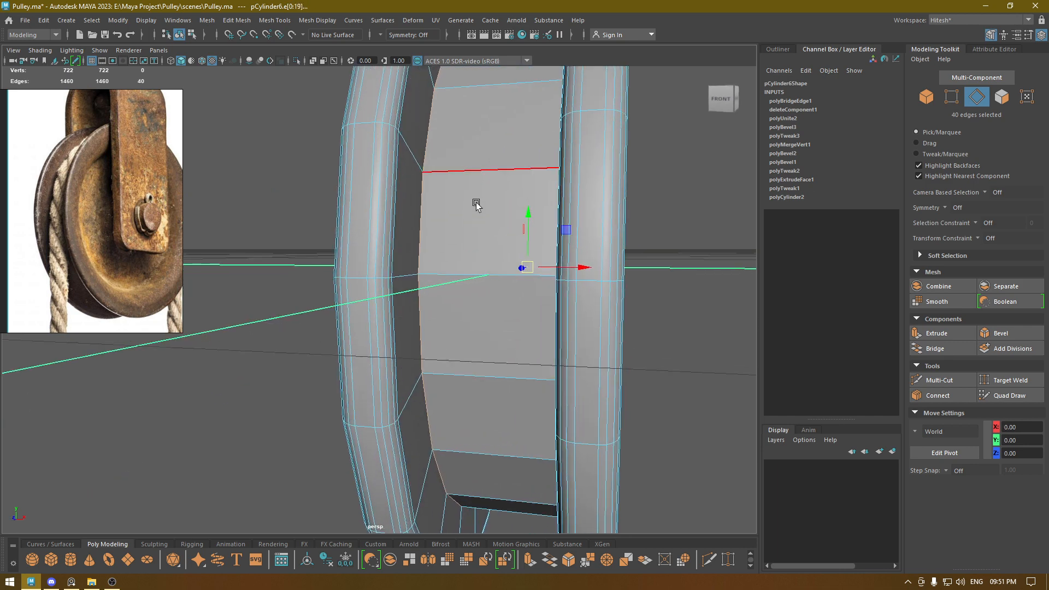
alt+right_drag(476, 205, 418, 198)
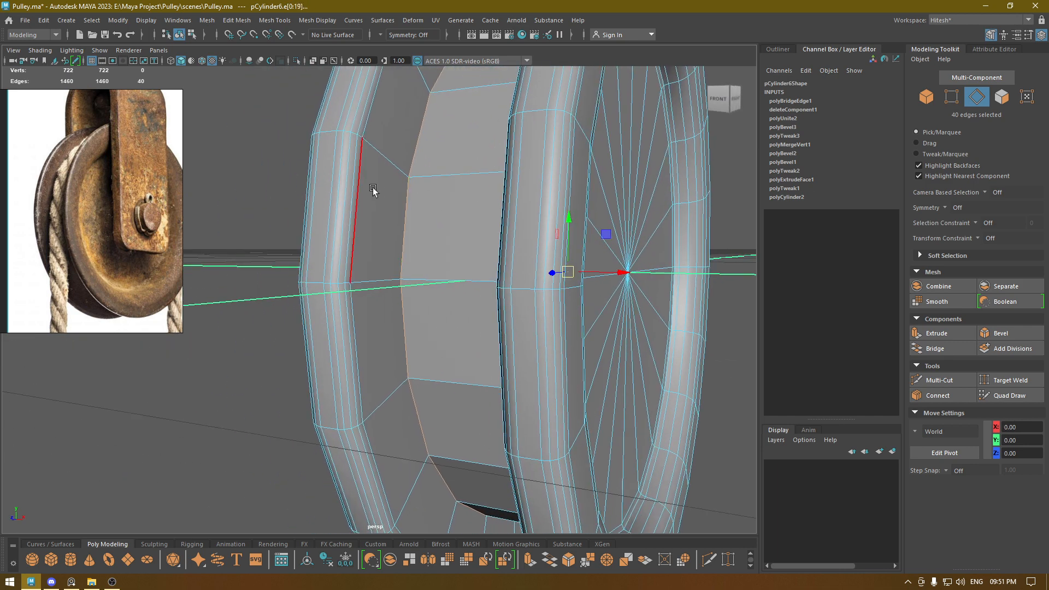
Bevel the two hub edge loops with a fraction of 0.19 and 3 segments, and return to object mode.
key(ctrl+b)
drag(584, 317, 480, 253)
key(w)
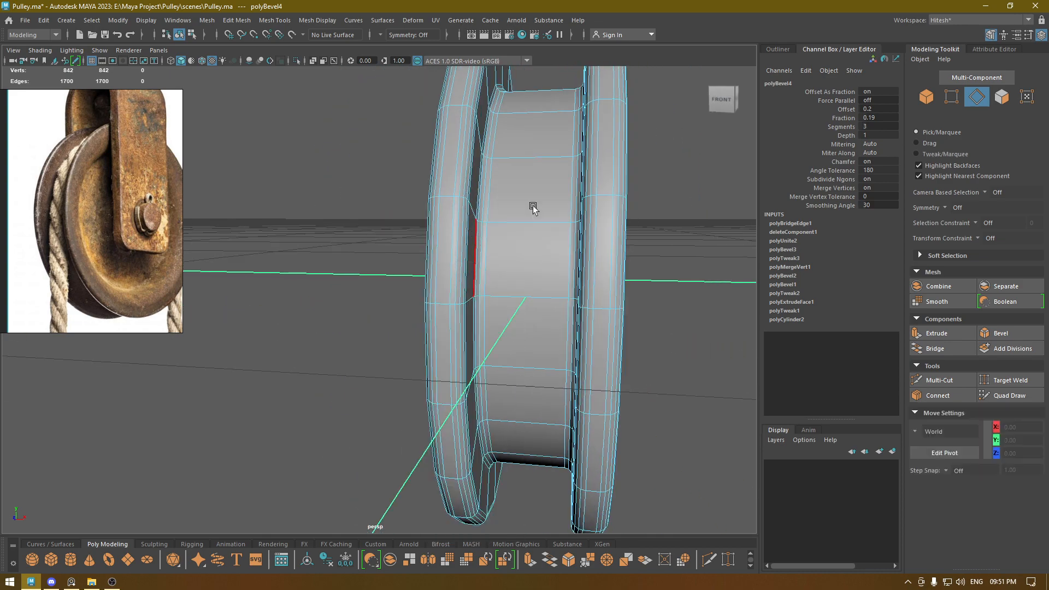
key(F8)
click(664, 283)
Examine the pulley wheel's groove and side faces from several angles, with and without the smooth mesh preview.
alt+right_drag(663, 283, 487, 199)
alt+drag(487, 198, 445, 300)
click(426, 231)
alt+right_drag(445, 300, 418, 346)
alt+drag(418, 345, 363, 353)
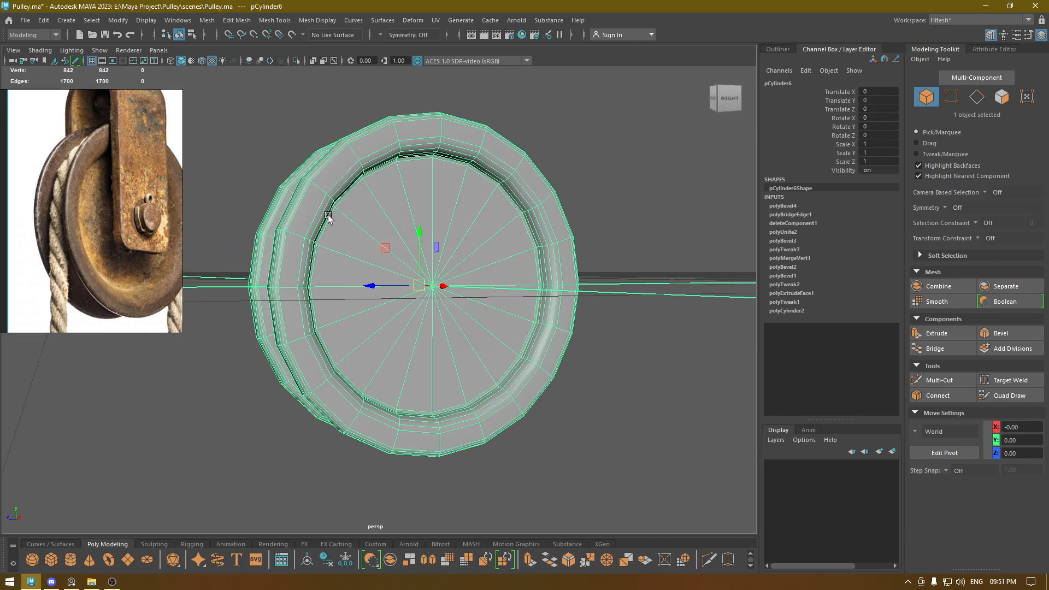
alt+drag(328, 217, 428, 273)
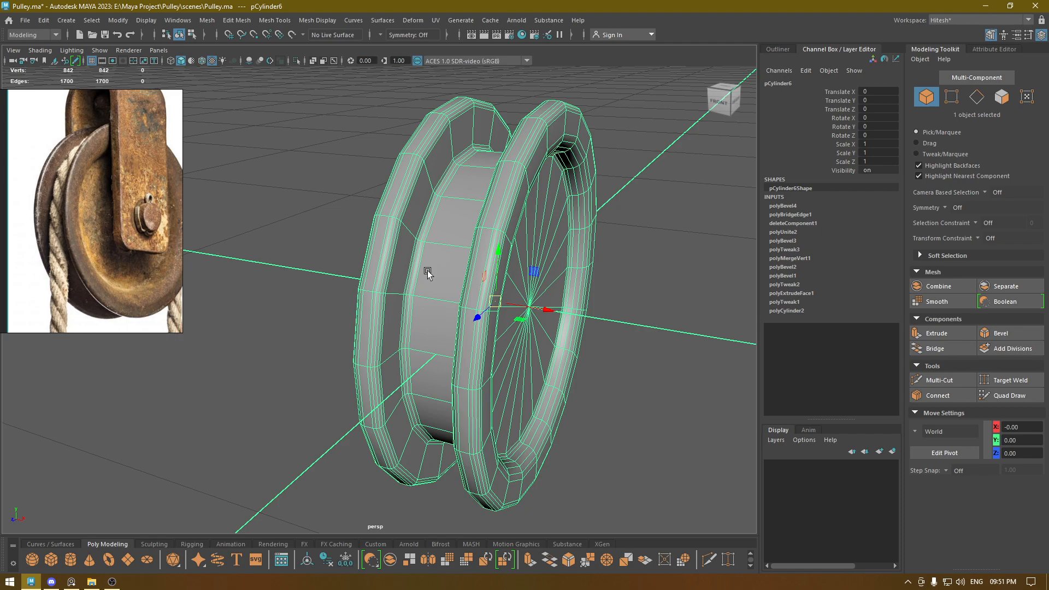
key(3)
mouse_move(567, 296)
alt+mouse_down()
mouse_move(522, 283)
mouse_move(574, 303)
alt+mouse_up()
alt+right_drag(574, 304, 536, 229)
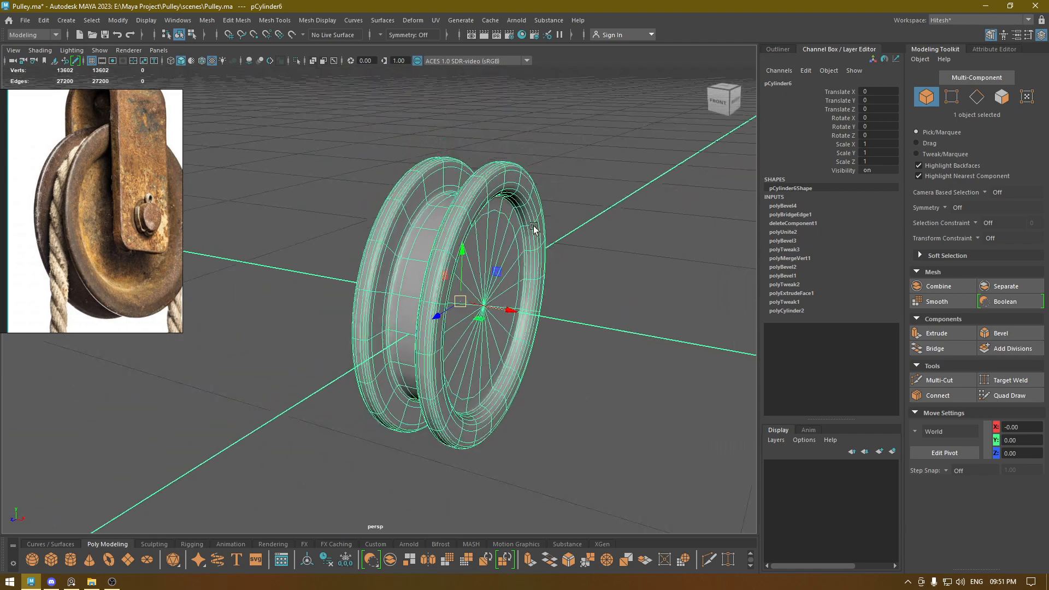
alt+drag(536, 229, 516, 200)
alt+right_drag(516, 199, 588, 307)
alt+middle_drag(587, 306, 549, 268)
alt+drag(549, 268, 460, 295)
click(677, 192)
alt+drag(677, 191, 441, 276)
click(459, 230)
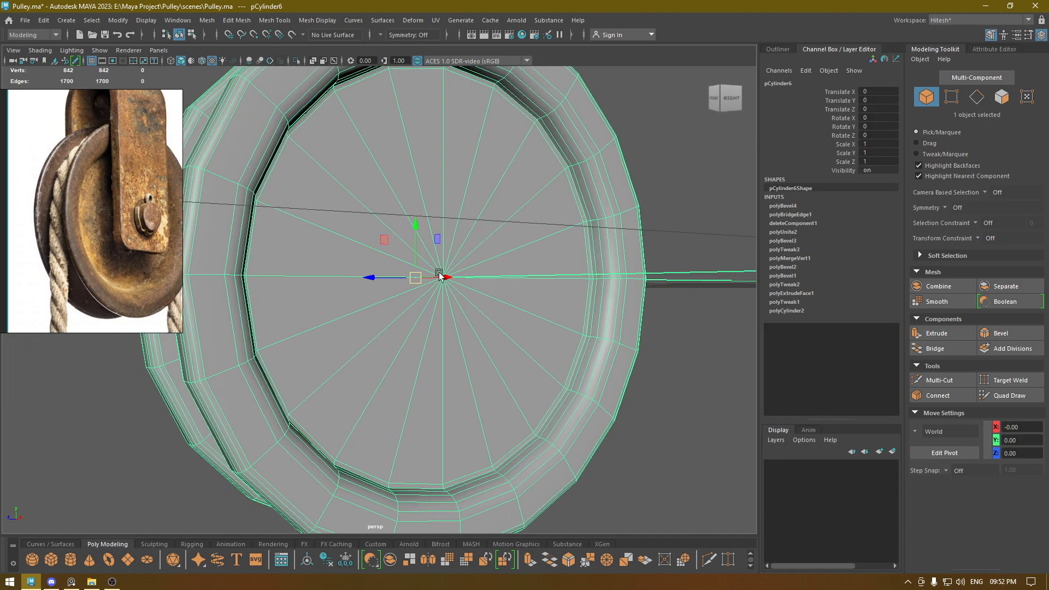
alt+drag(360, 365, 361, 188)
scroll(464, 232, down, 3)
alt+drag(437, 222, 420, 214)
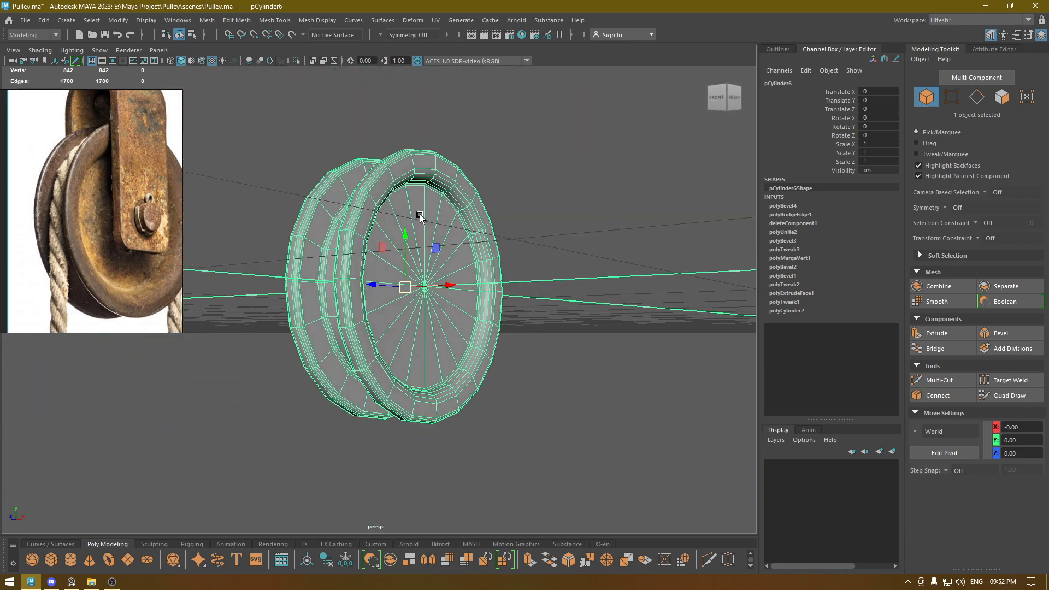
click(556, 247)
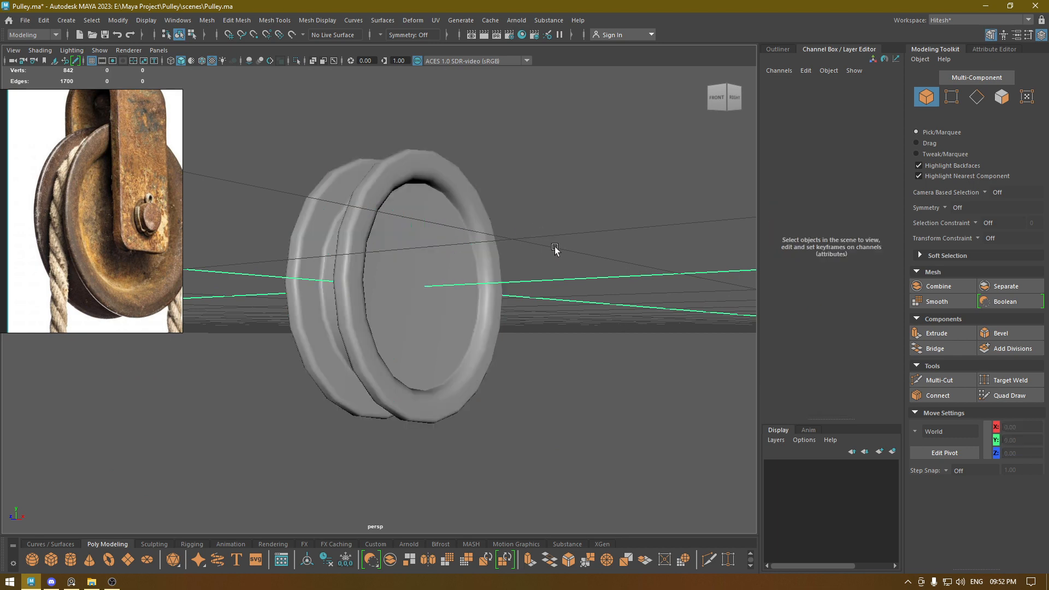
alt+drag(556, 247, 493, 268)
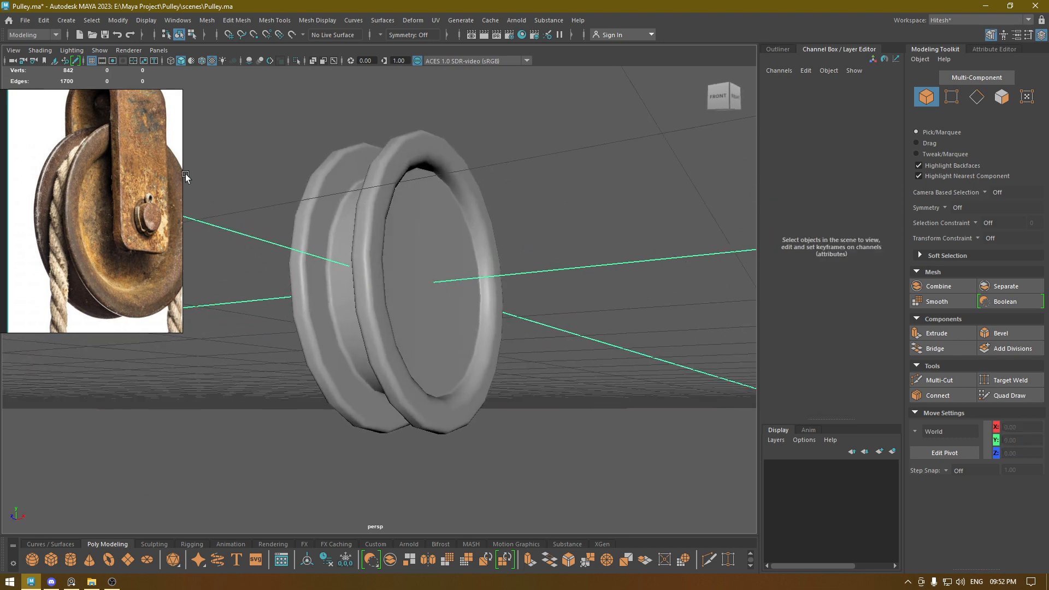
Reframe the reference image on the bracket above the wheel and compare it with the model from the front.
scroll(185, 174, down, 2)
middle_drag(136, 171, 111, 188)
scroll(110, 188, up, 1)
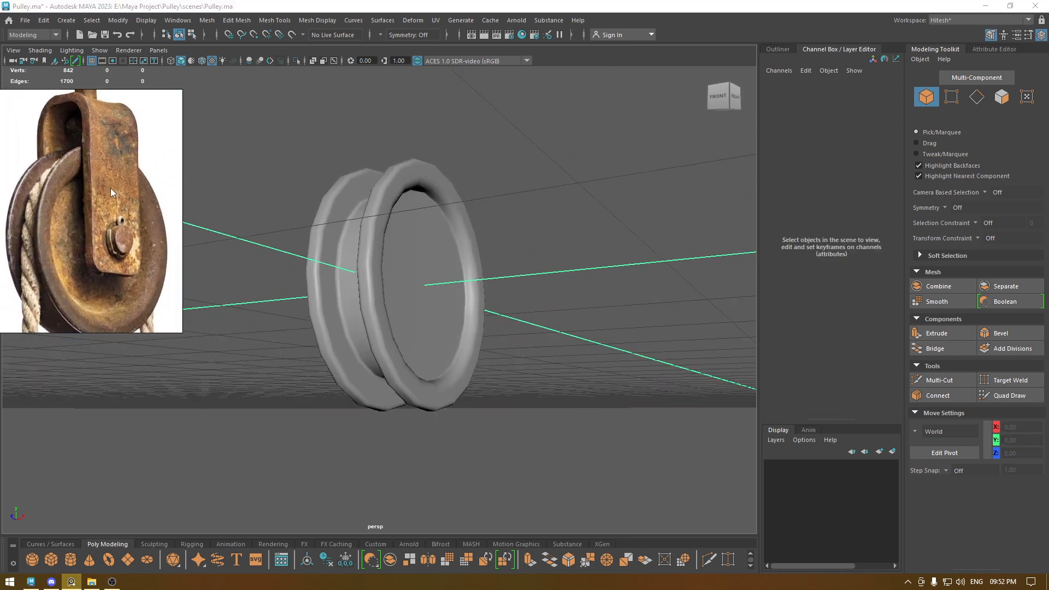
alt+drag(422, 247, 519, 268)
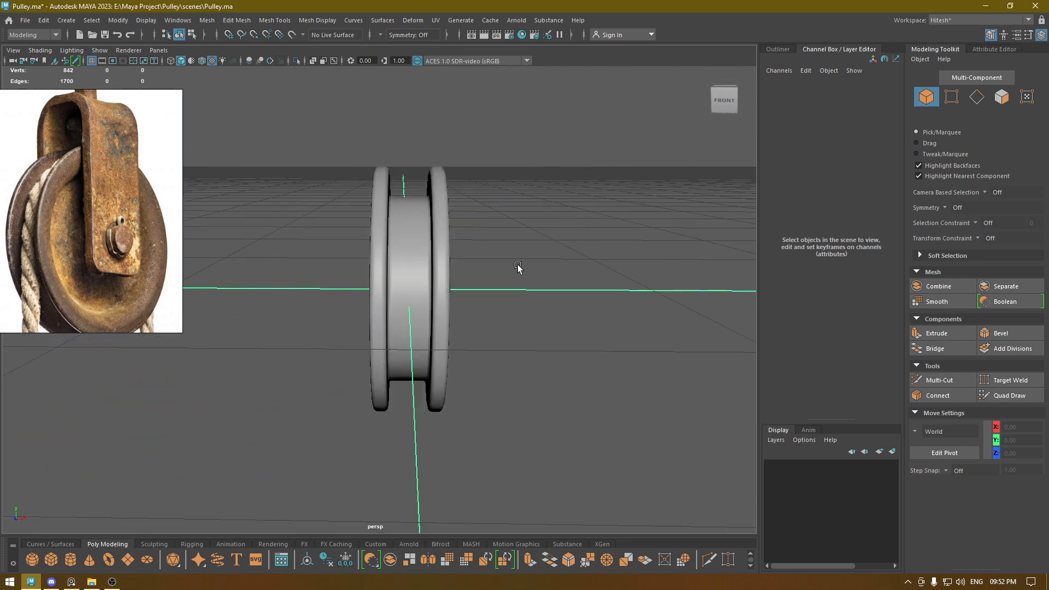
Create a polygon cube in the front view, move it along X to about 1.91 beyond the flange and scale it thin along X.
key(space)
drag(525, 211, 525, 248)
scroll(516, 356, up, 1)
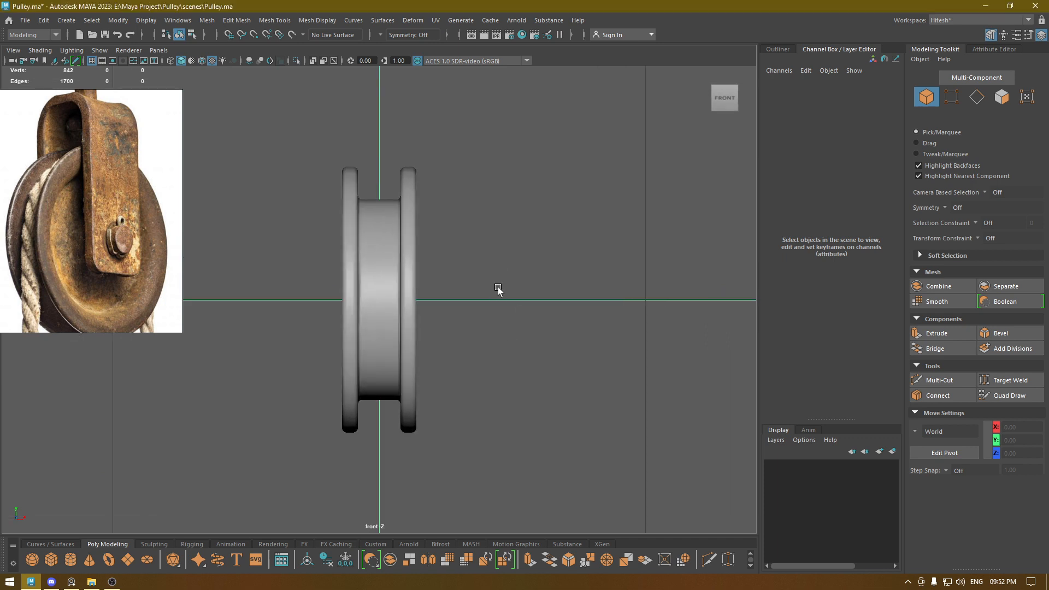
shift+right_drag(480, 242, 469, 275)
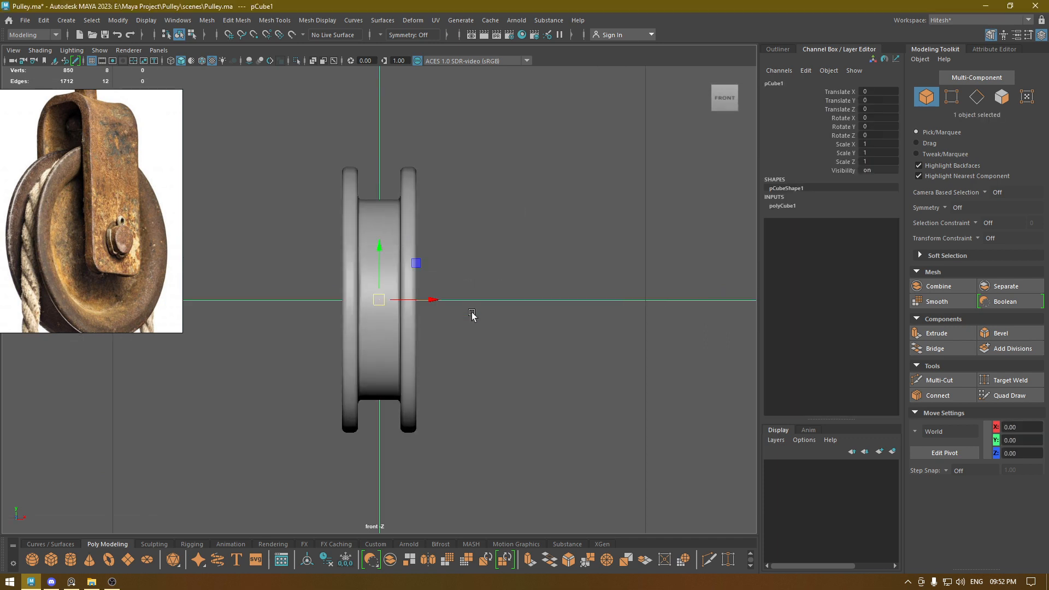
drag(438, 301, 465, 304)
key(r)
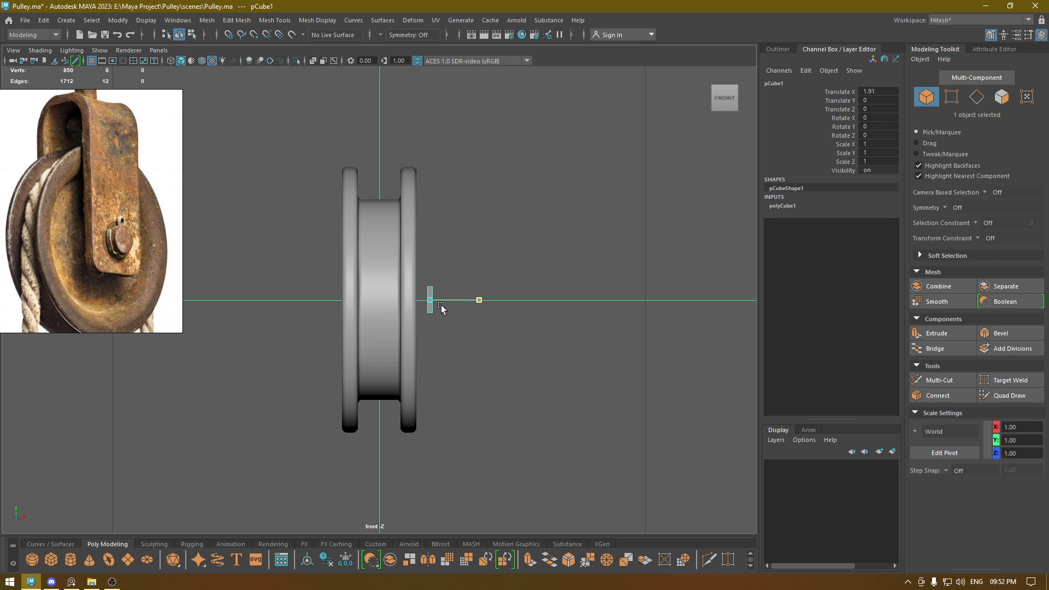
Move the thin cube along X to about 1.474 so it sits against the flange's outer face.
key(w)
drag(479, 300, 510, 301)
scroll(468, 340, up, 1)
scroll(467, 340, up, 4)
key(r)
key(w)
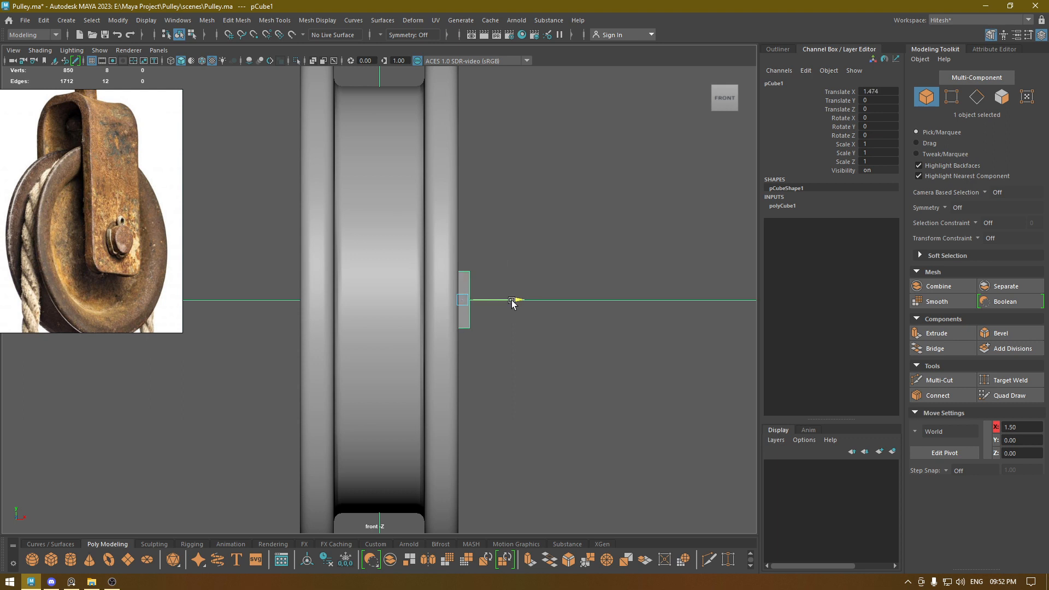
Raise the cube's four upper vertices to about Y 6.34, above the wheel's rim, and return to object mode.
scroll(492, 241, down, 4)
right_drag(495, 238, 440, 235)
drag(334, 240, 514, 342)
drag(431, 276, 426, 131)
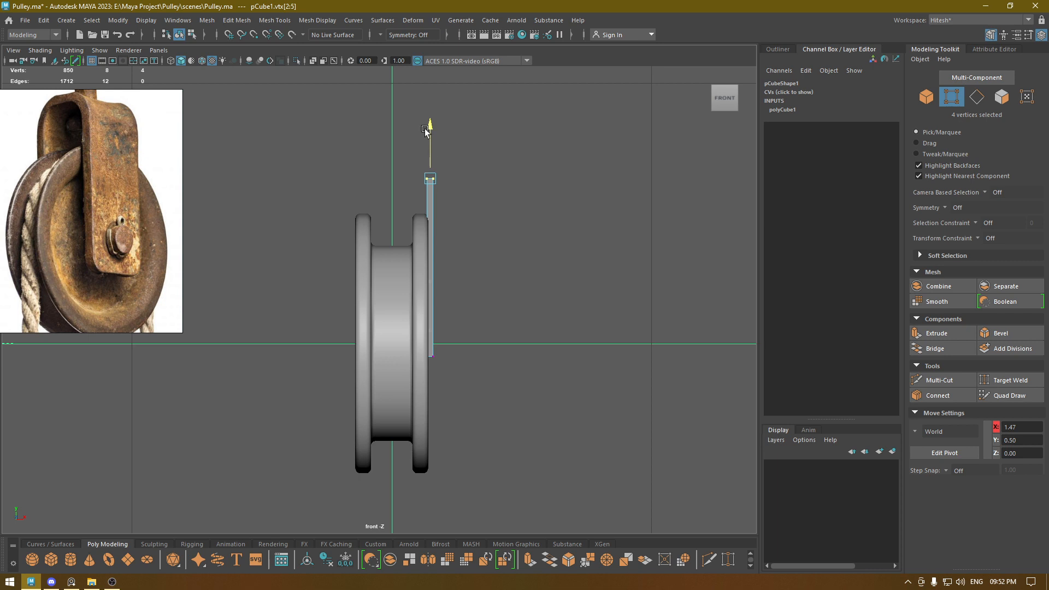
key(F8)
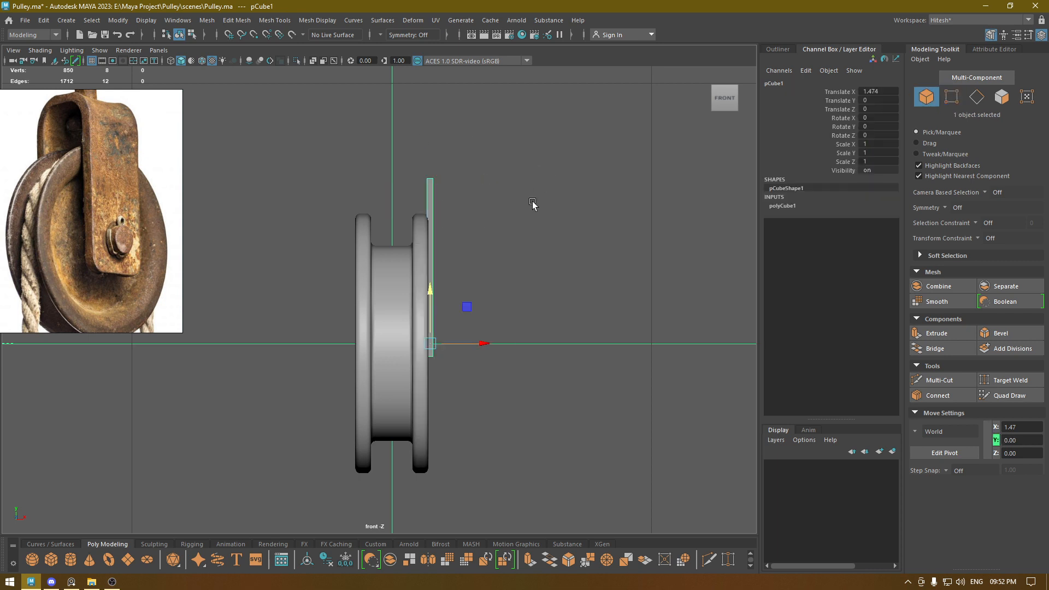
scroll(507, 296, up, 1)
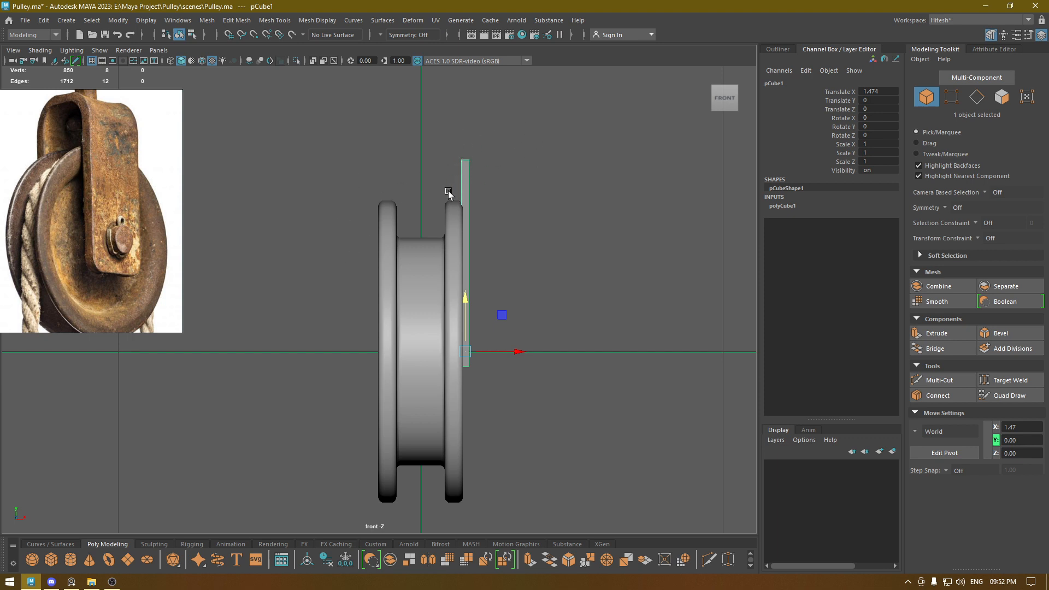
key(ctrl+d)
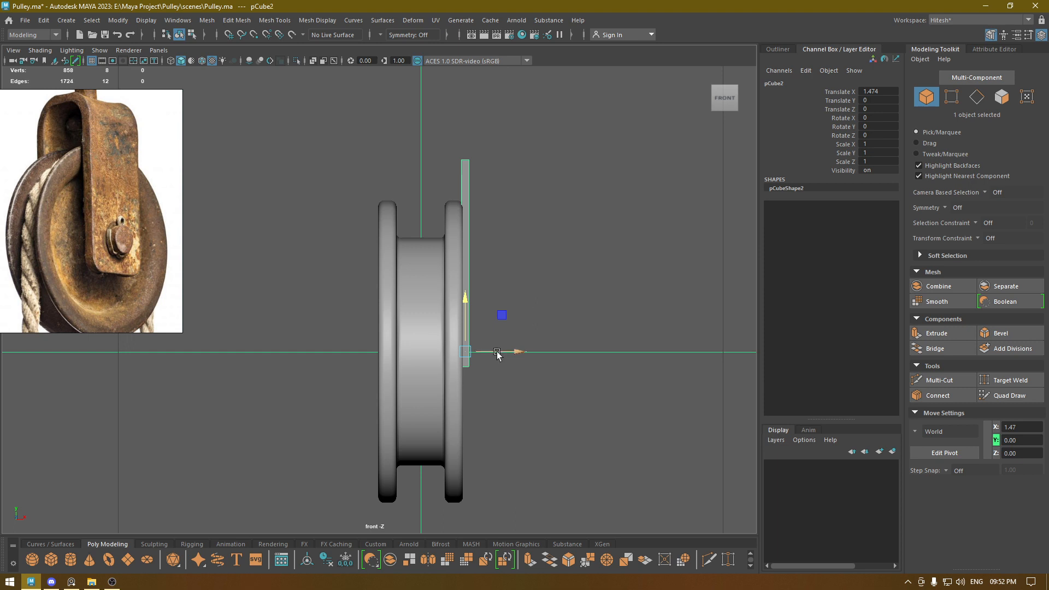
drag(511, 354, 407, 354)
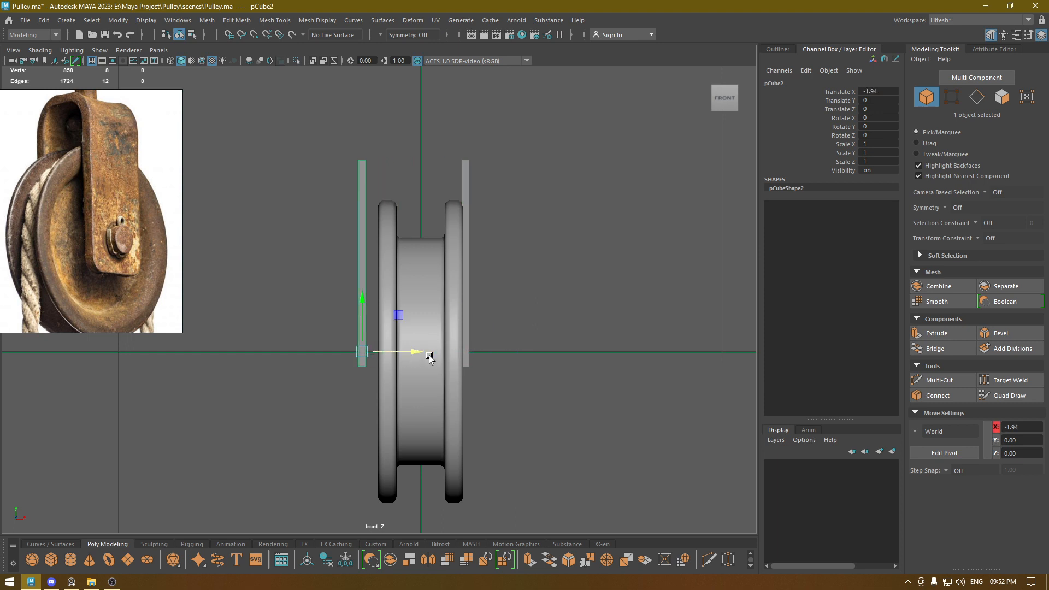
key(Delete)
drag(451, 158, 500, 232)
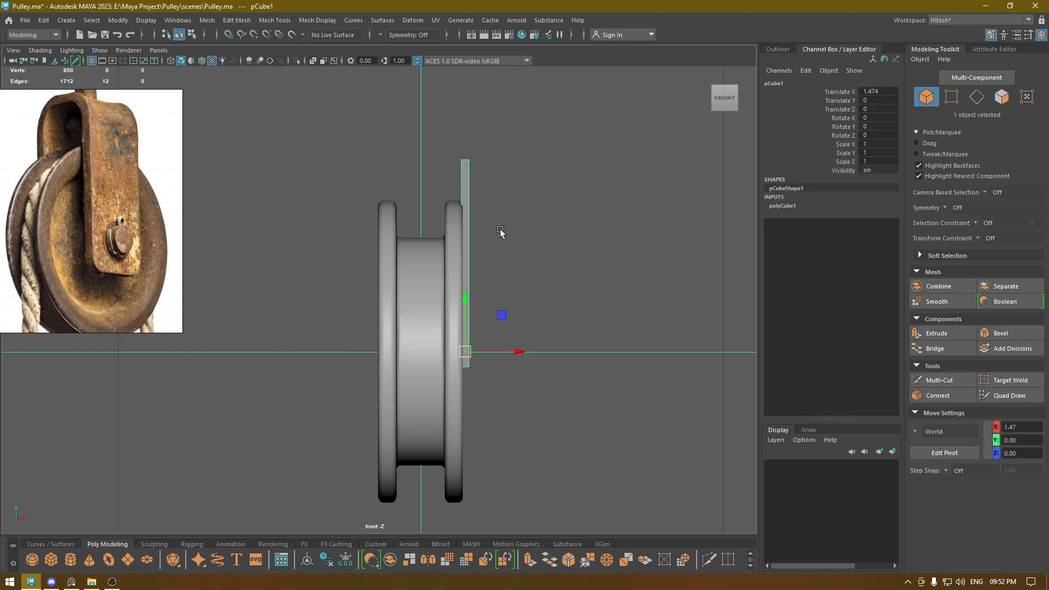
Snap the tall plate's pivot to the world centre on the wheel's axis.
scroll(443, 287, up, 2)
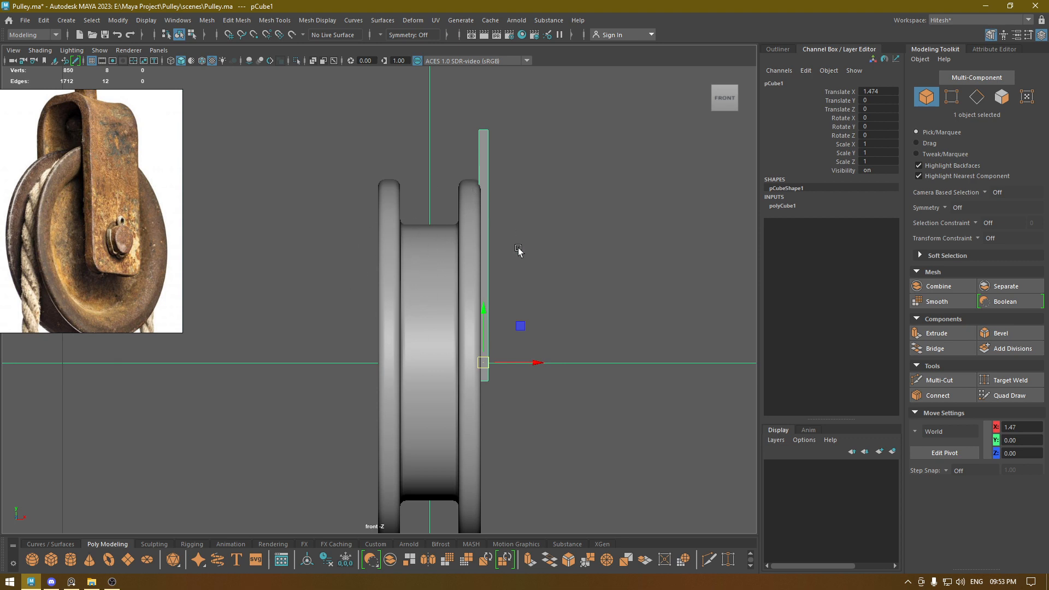
key(Insert)
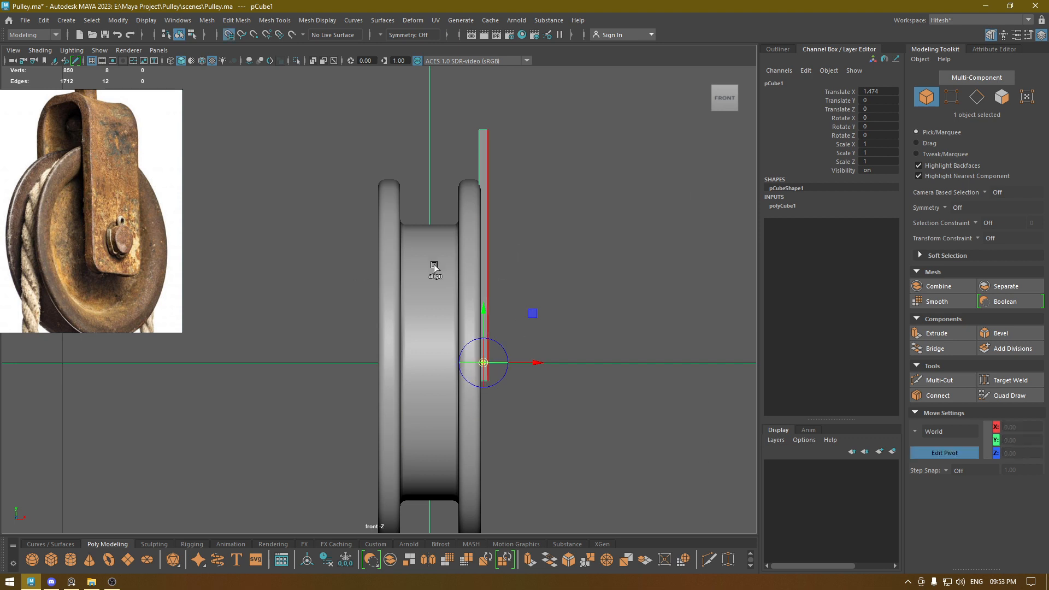
drag(532, 363, 440, 329)
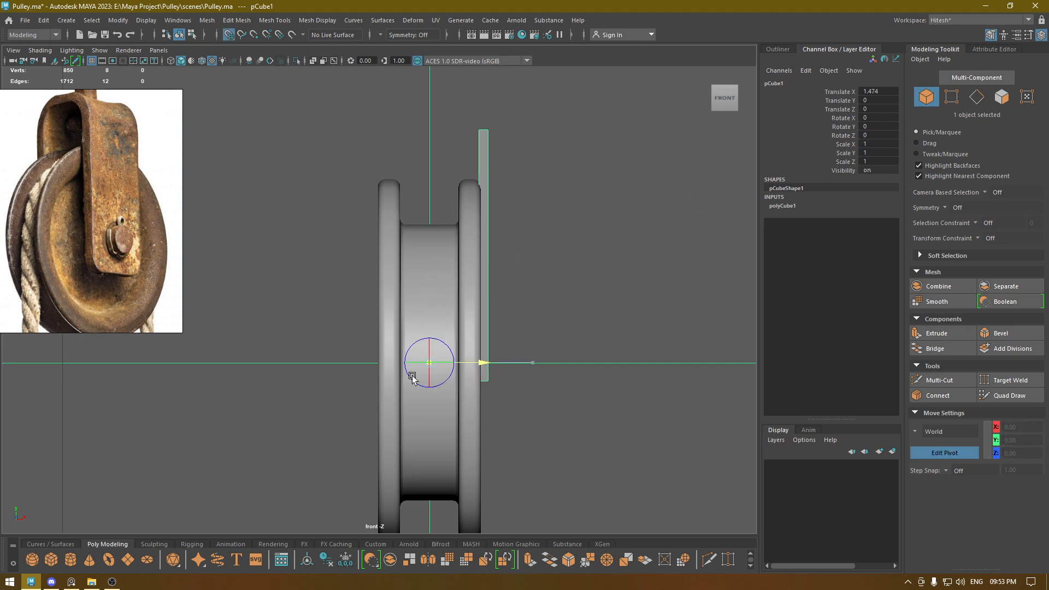
key(Insert)
key(ctrl+d)
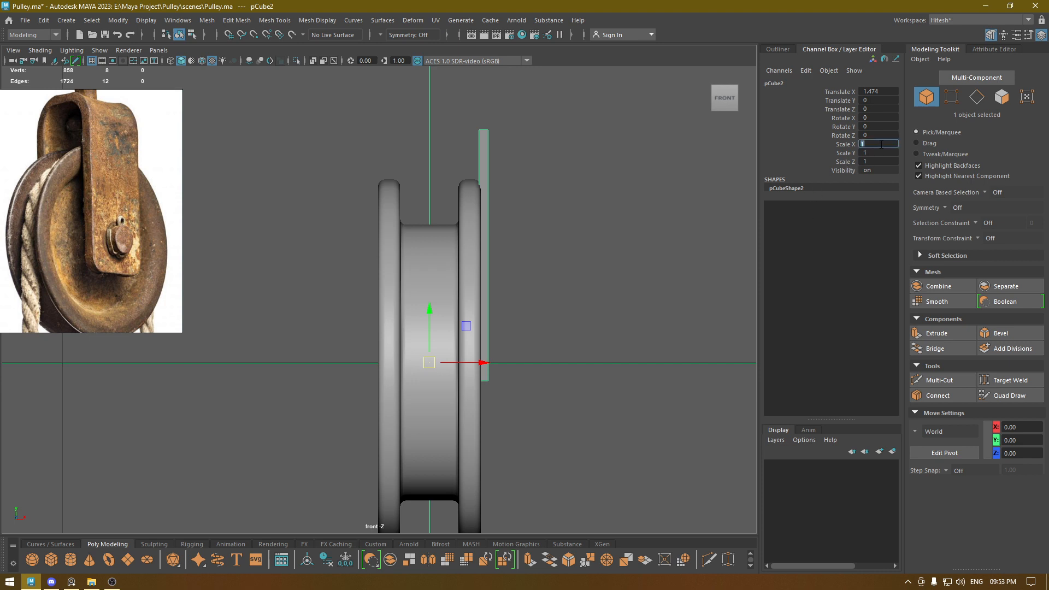
key(Return)
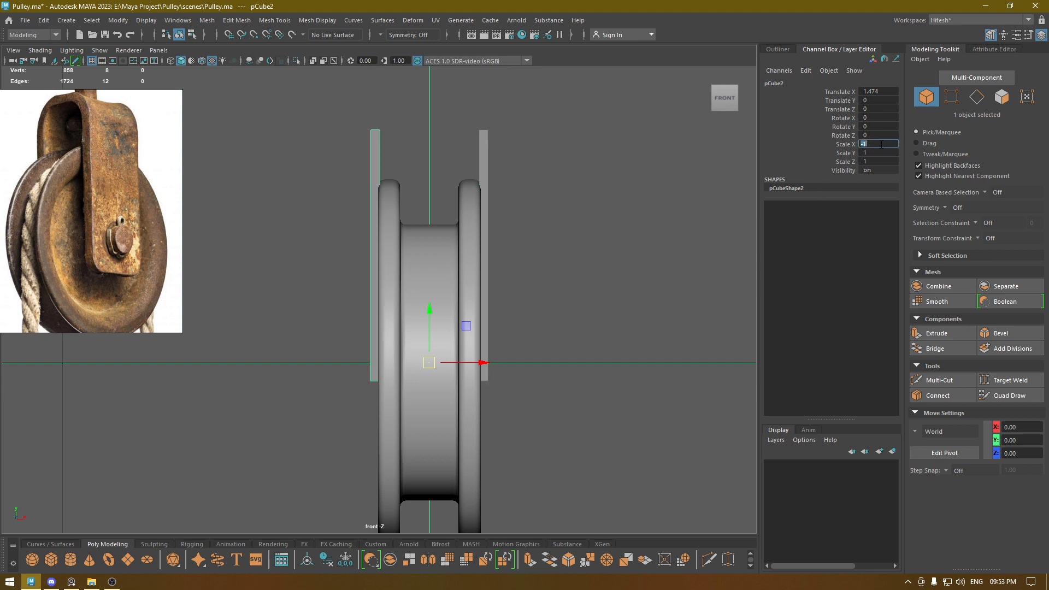
scroll(512, 162, up, 1)
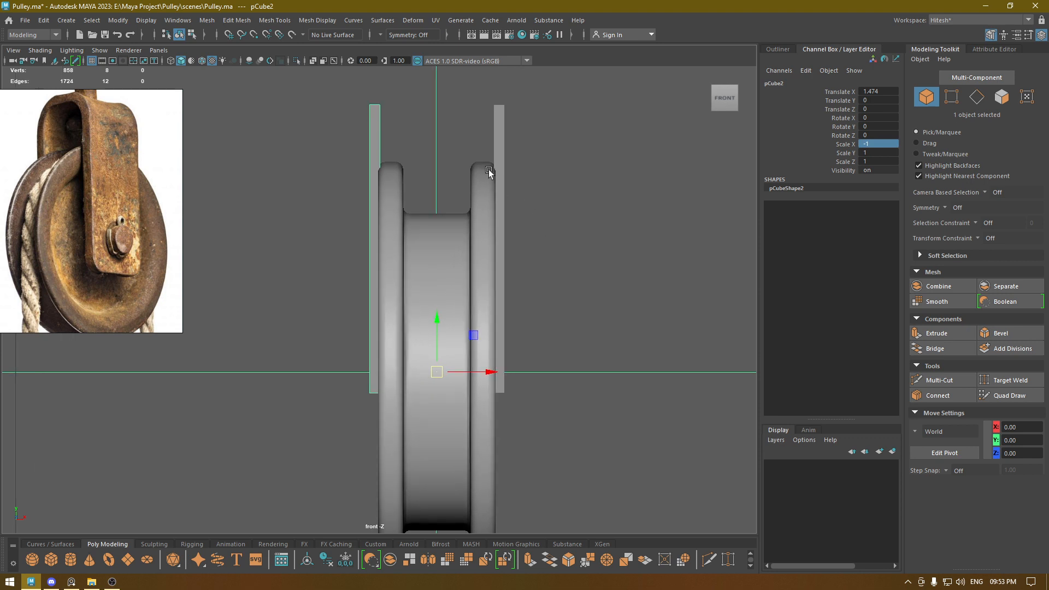
click(455, 144)
click(375, 147)
click(422, 169)
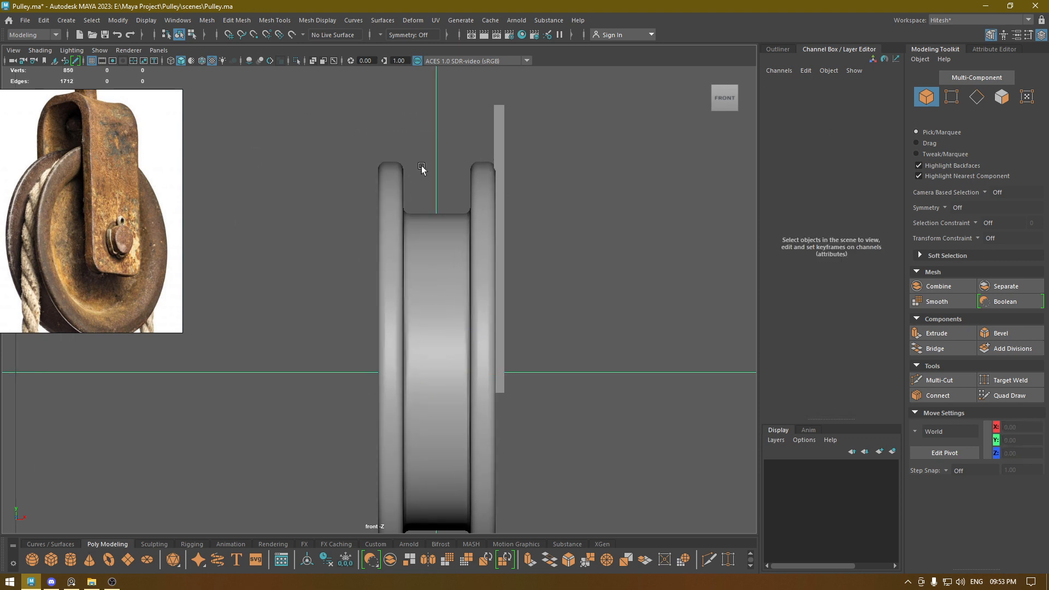
Shift the plate outward along X to about 1.526 and snap its pivot back to the world centre.
click(498, 121)
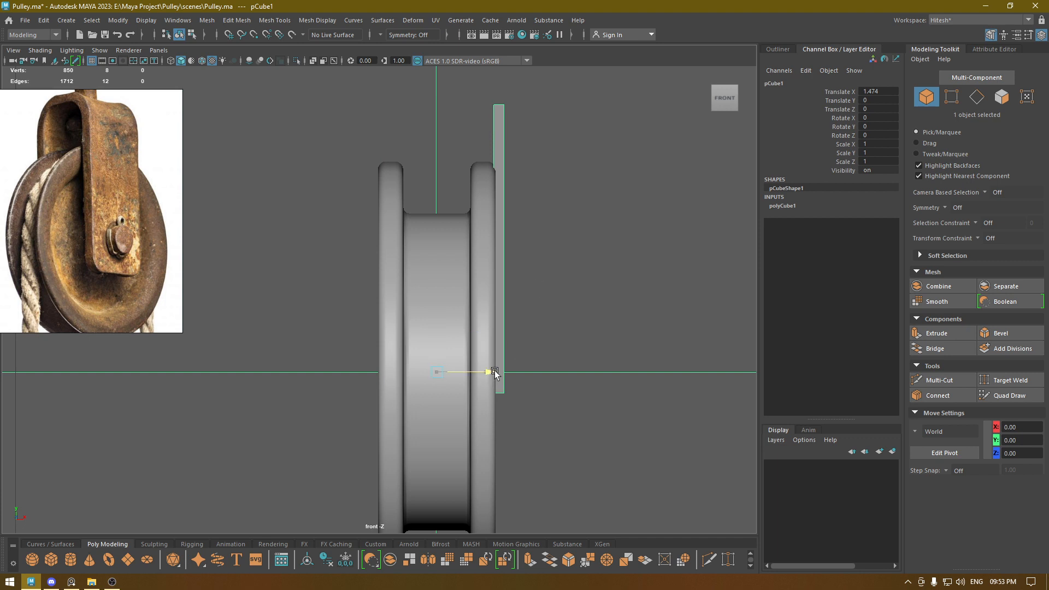
drag(494, 371, 497, 371)
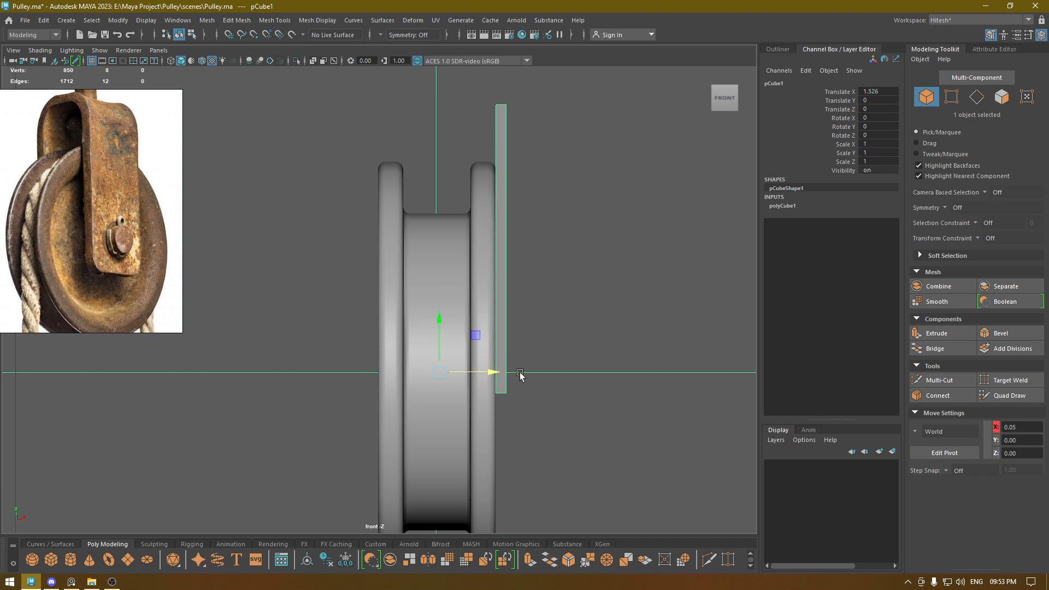
key(d)
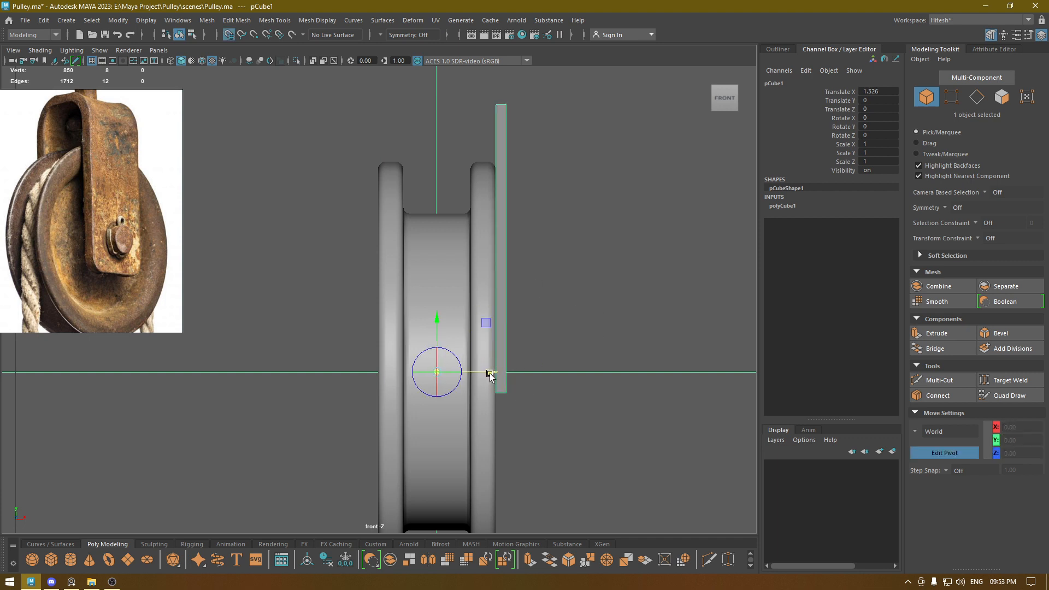
key(d)
Duplicate the plate and mirror the copy to the wheel's other side with a Scale X of -1.
key(ctrl+d)
click(869, 144)
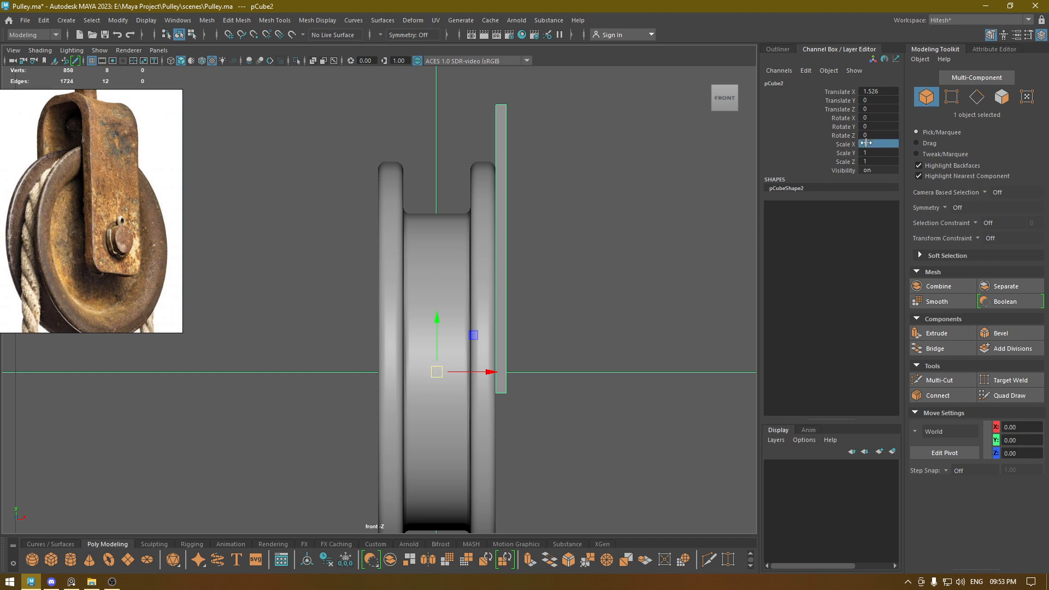
text(-1)
key(Return)
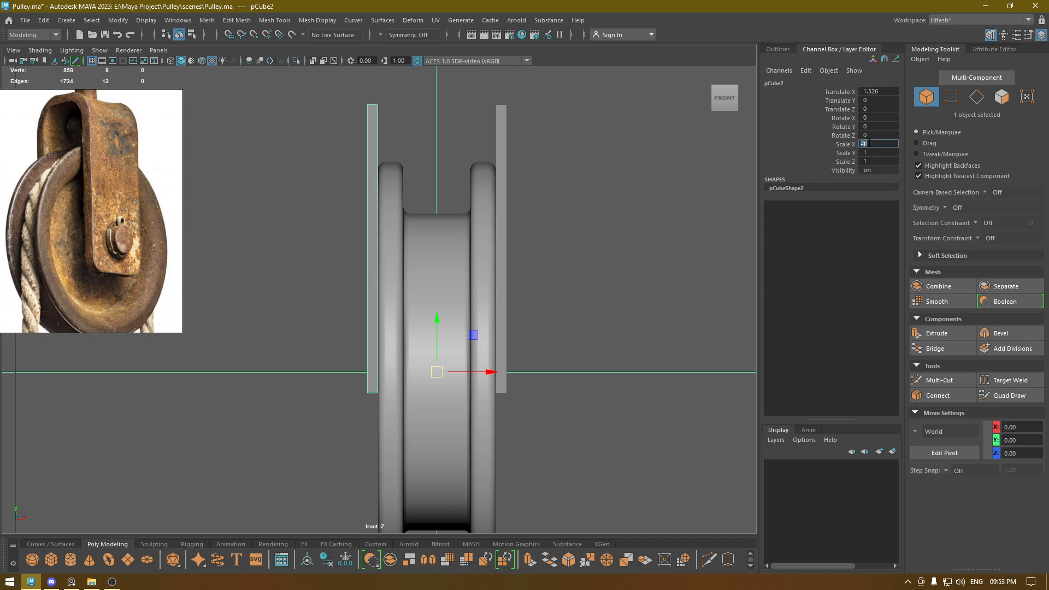
click(538, 247)
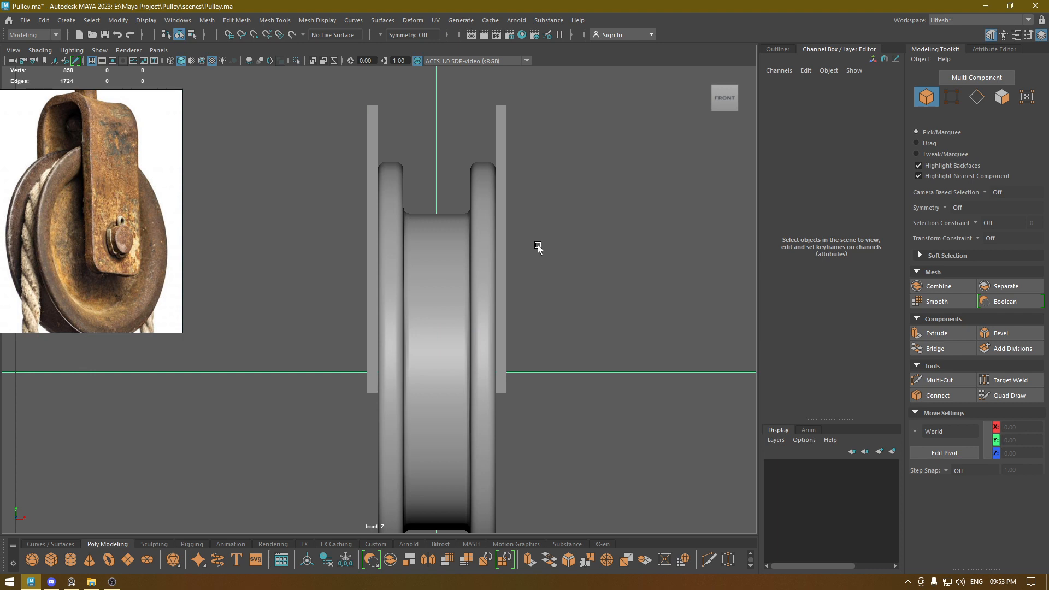
Examine the bracket's rounded upper end in the reference image up close.
scroll(538, 245, up, 1)
alt+middle_drag(511, 148, 506, 239)
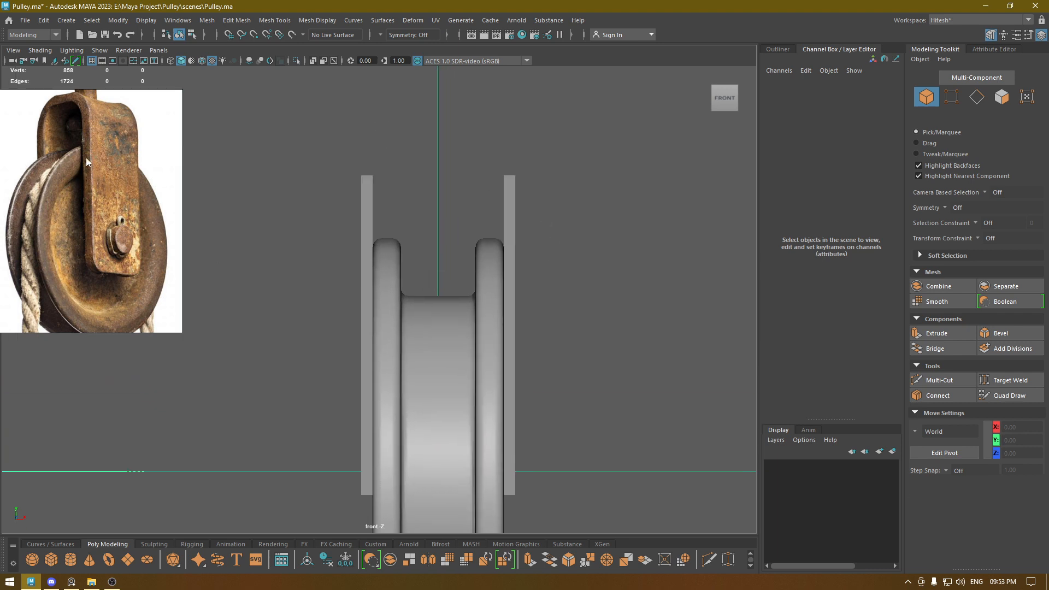
click(87, 155)
scroll(87, 153, up, 5)
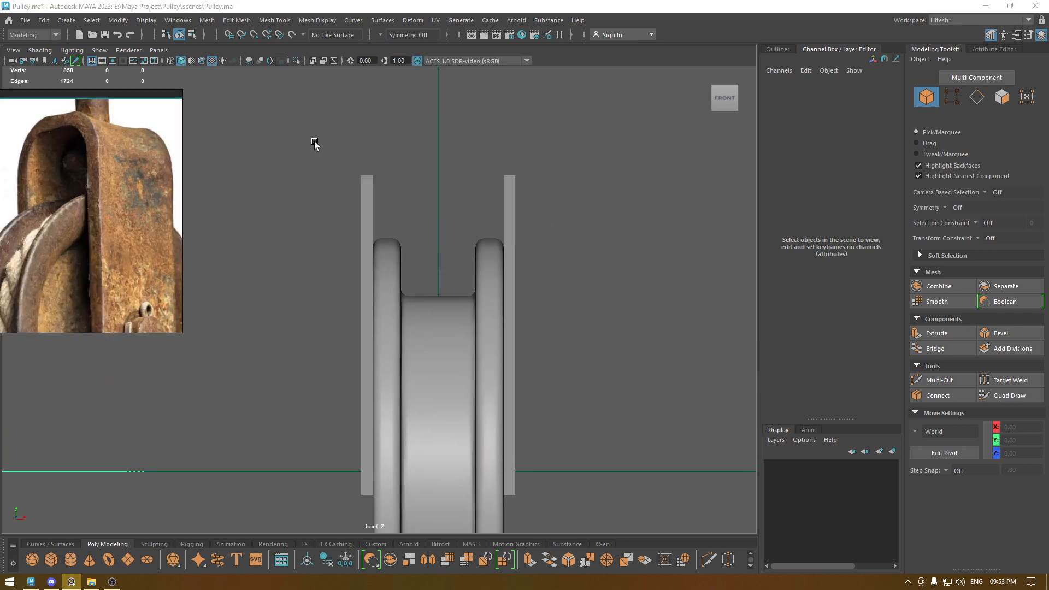
Try to extrude the mirrored plate's upper face upward and inward to start the bracket's curved shoulder.
drag(364, 157, 379, 181)
right_drag(380, 156, 434, 155)
drag(425, 202, 373, 161)
click(367, 176)
key(ctrl+e)
key(e)
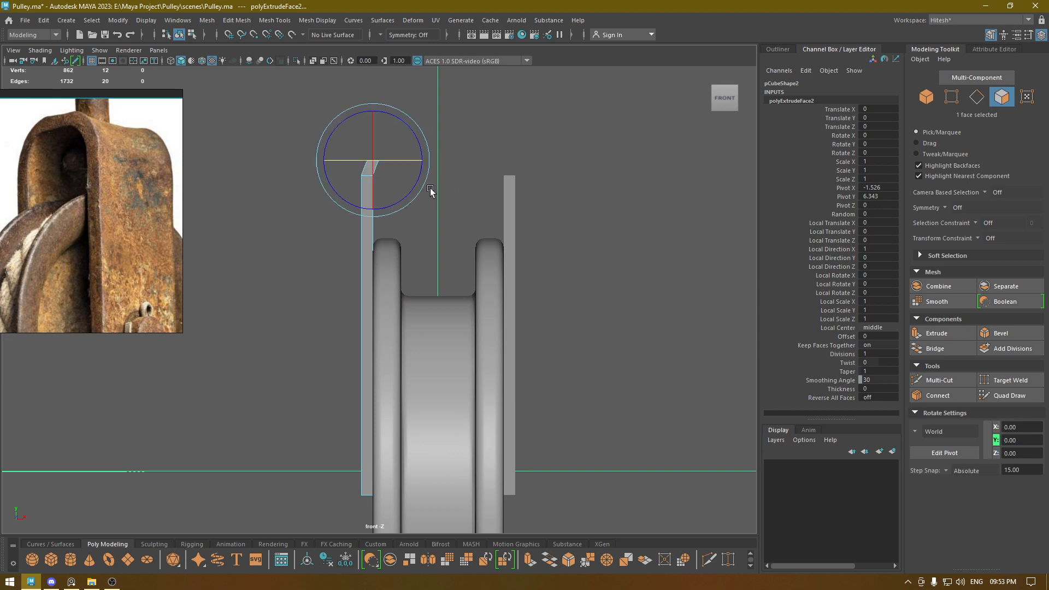
key(w)
Try to extend the shoulder with a second extrusion, placing its end face at about X -1.07, Y 7.10.
key(ctrl+e)
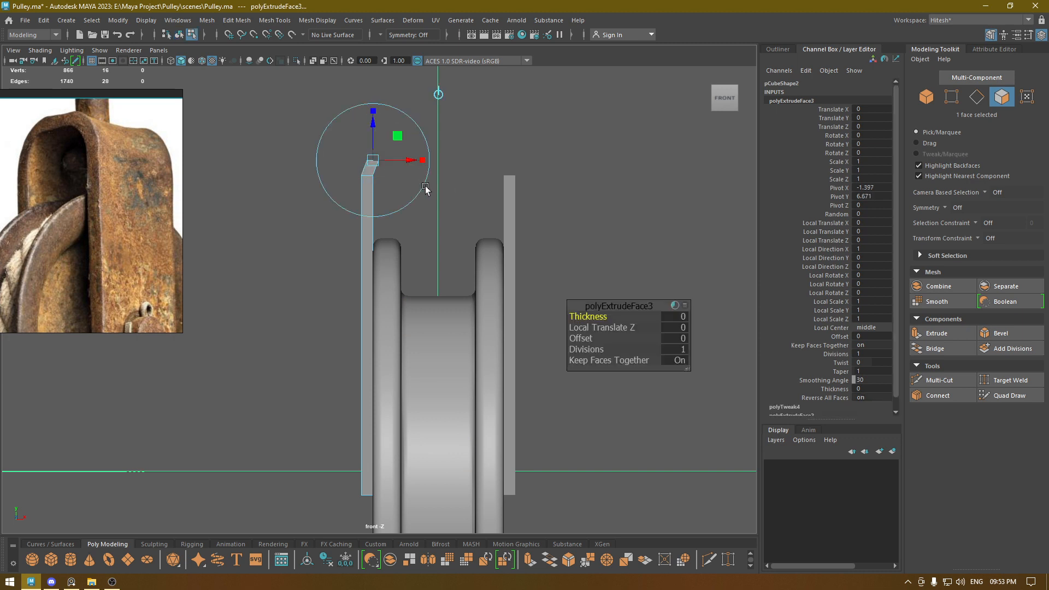
drag(374, 124, 374, 97)
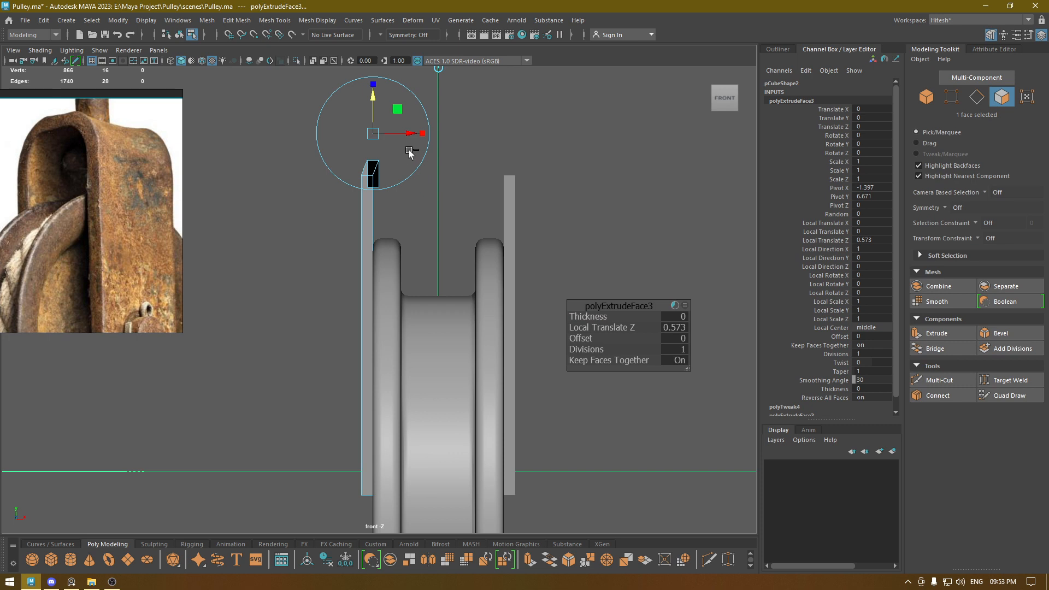
key(e)
drag(410, 154, 383, 188)
key(ctrl+z)
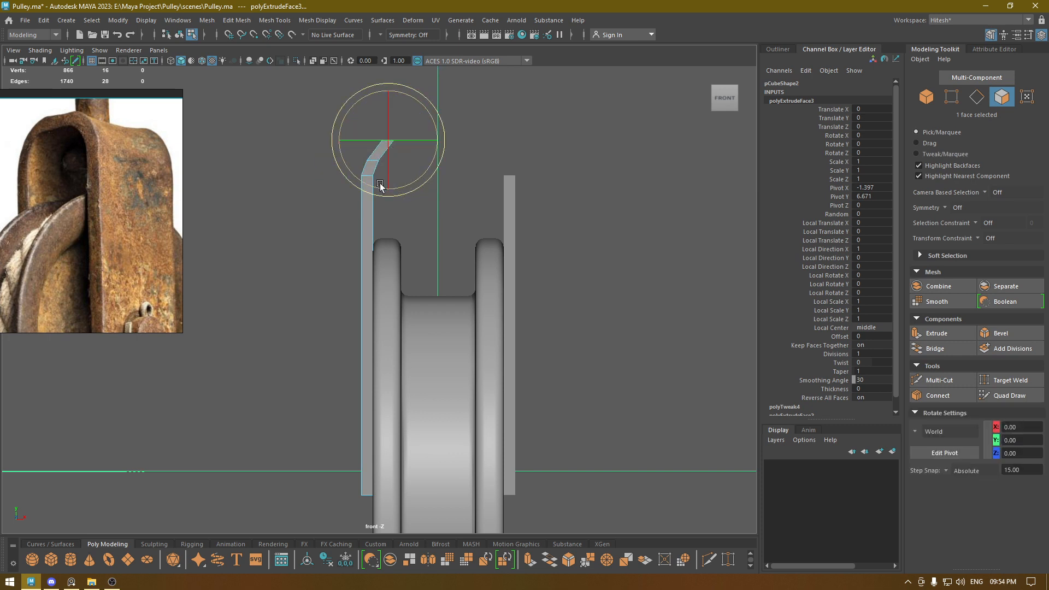
key(w)
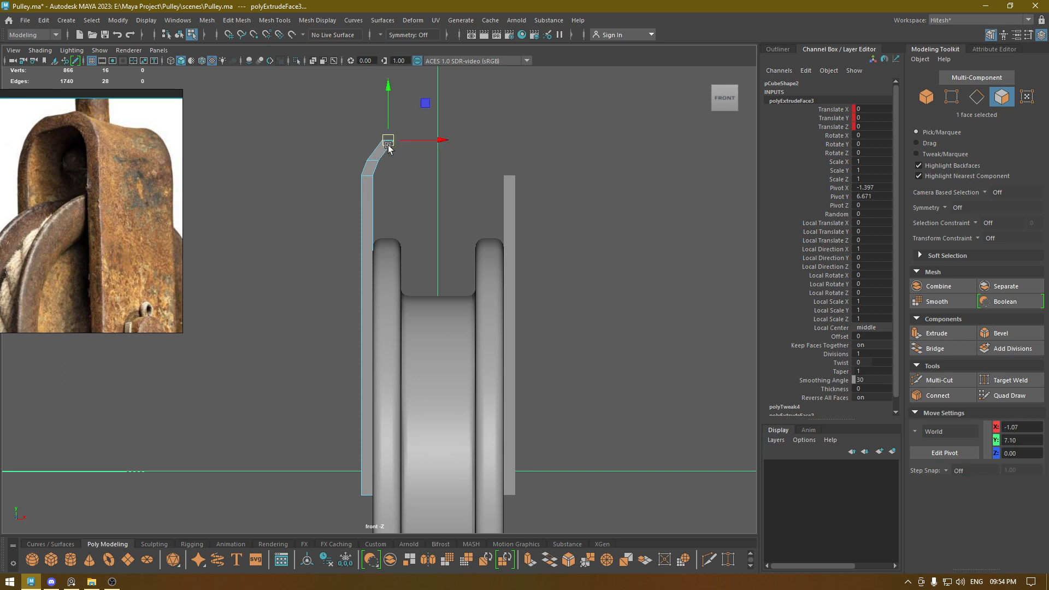
Break the connections on the second extrusion's Translate X, Y and Z channels.
drag(829, 110, 836, 127)
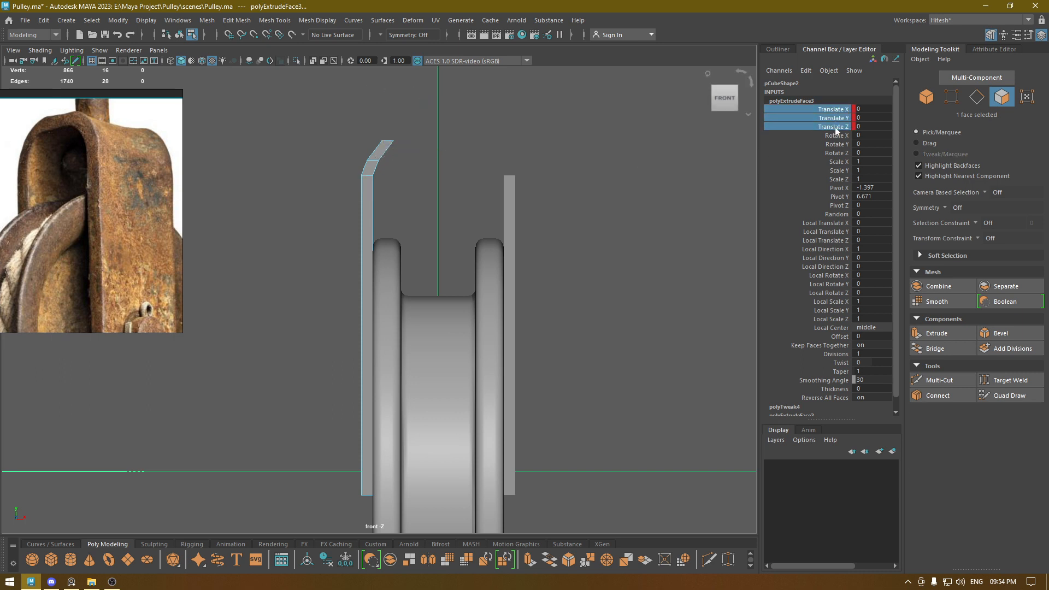
right_click(835, 127)
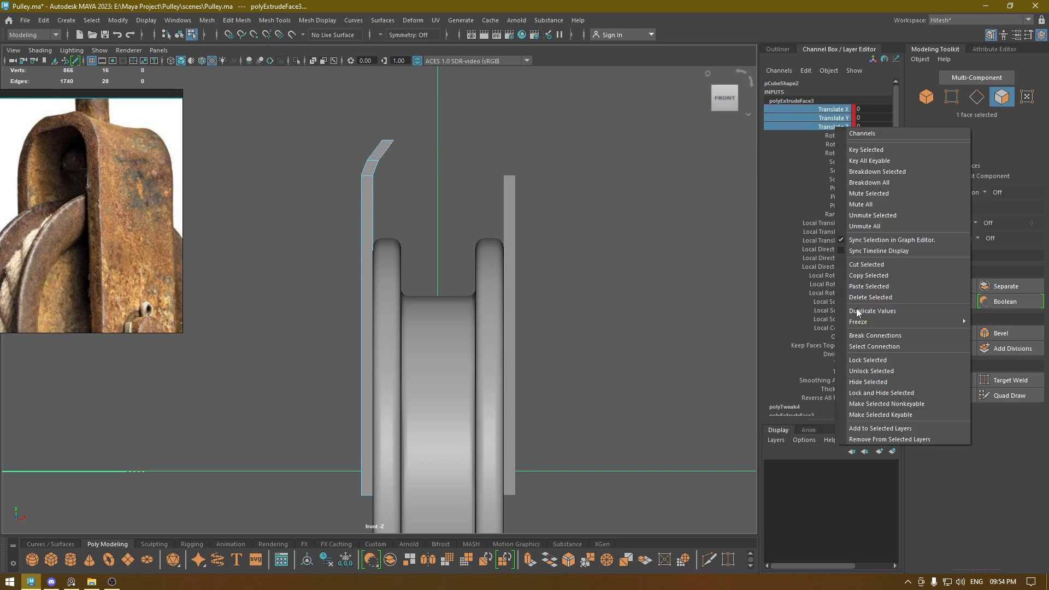
click(875, 339)
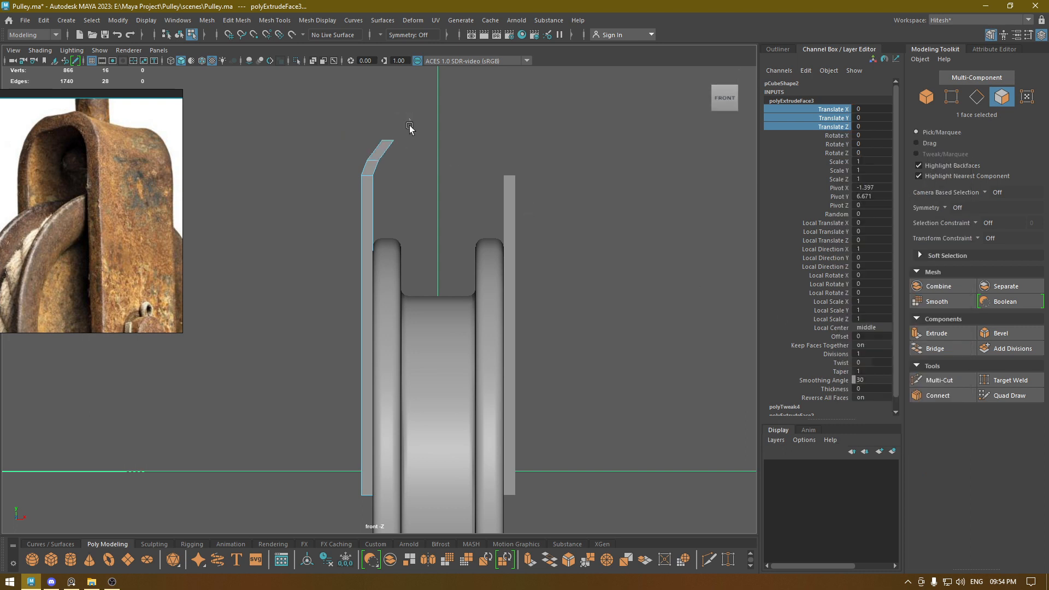
Try a further extrusion at the shoulder's tip, and undo all the extrusions back to the straight plate.
click(381, 155)
key(ctrl+e)
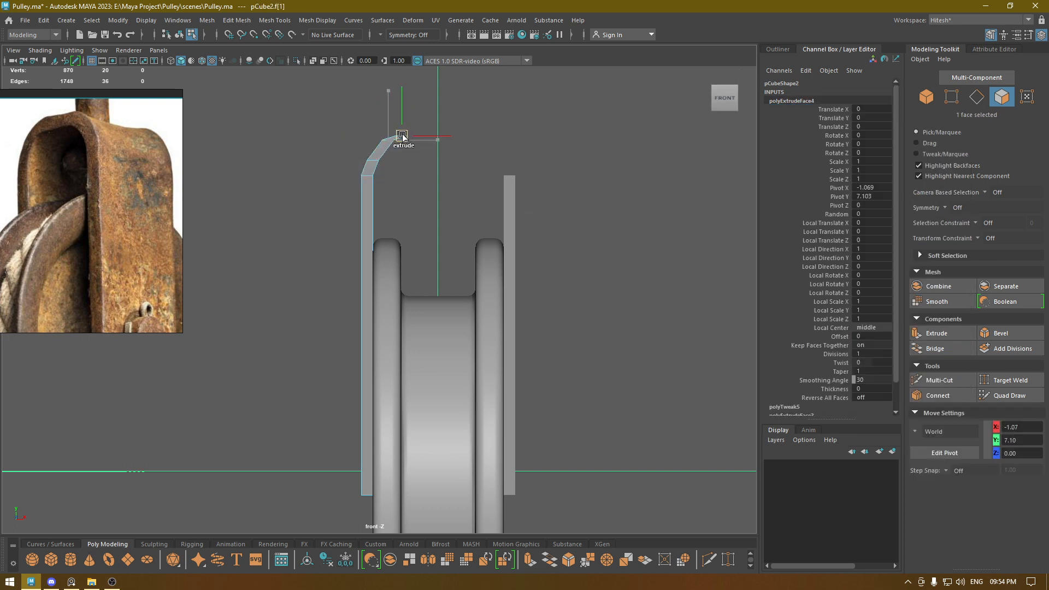
key(ctrl+z)
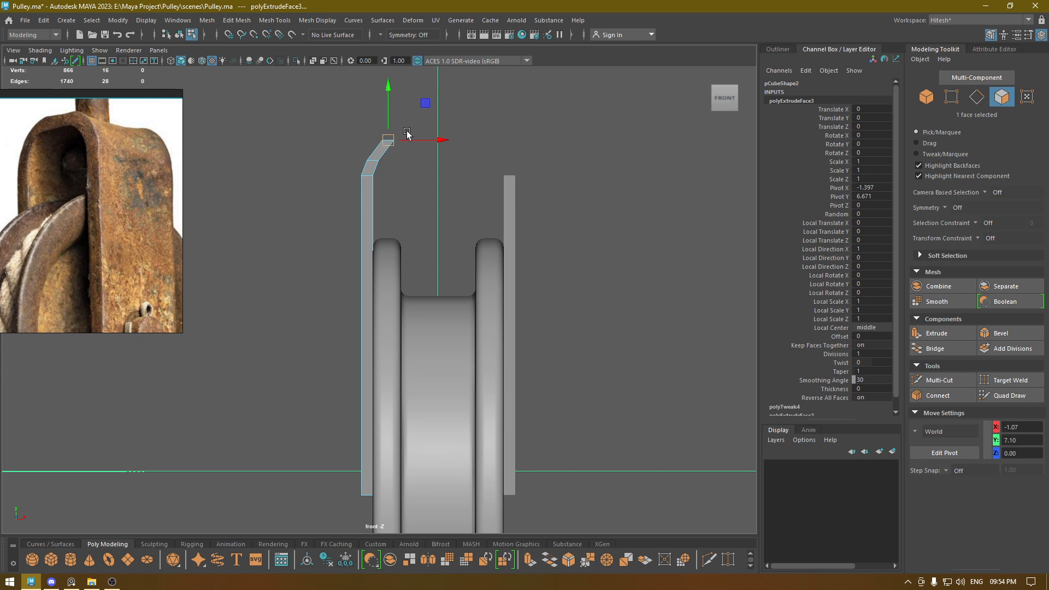
key(ctrl+z)
key(ctrl+z)
key(ctrl+z)
key(ctrl+z)
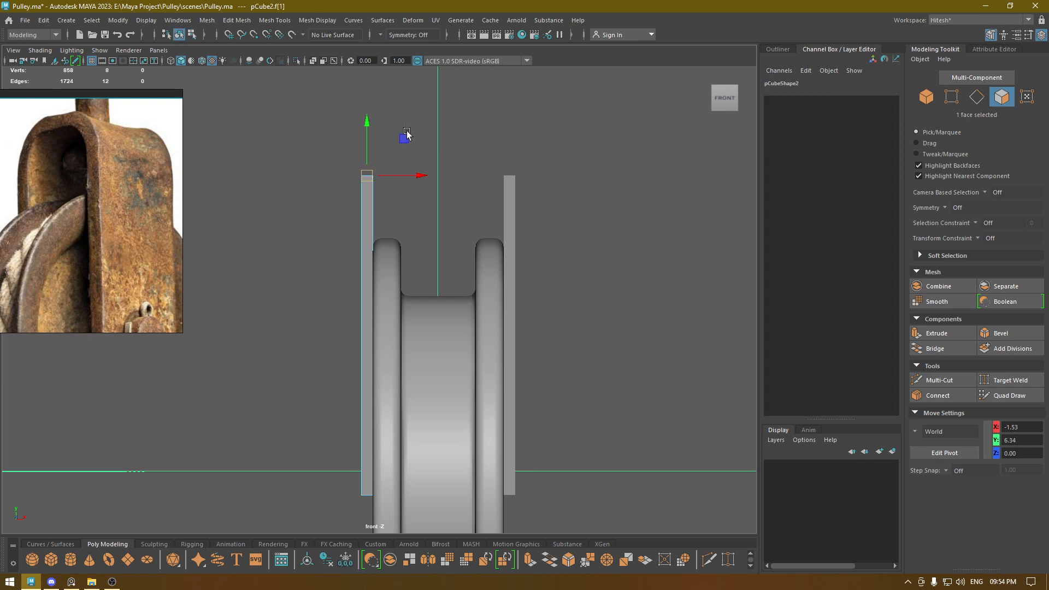
Duplicate the side plate at Translate X 1.526 and center the copy's pivot.
right_drag(406, 132, 465, 114)
drag(557, 152, 480, 187)
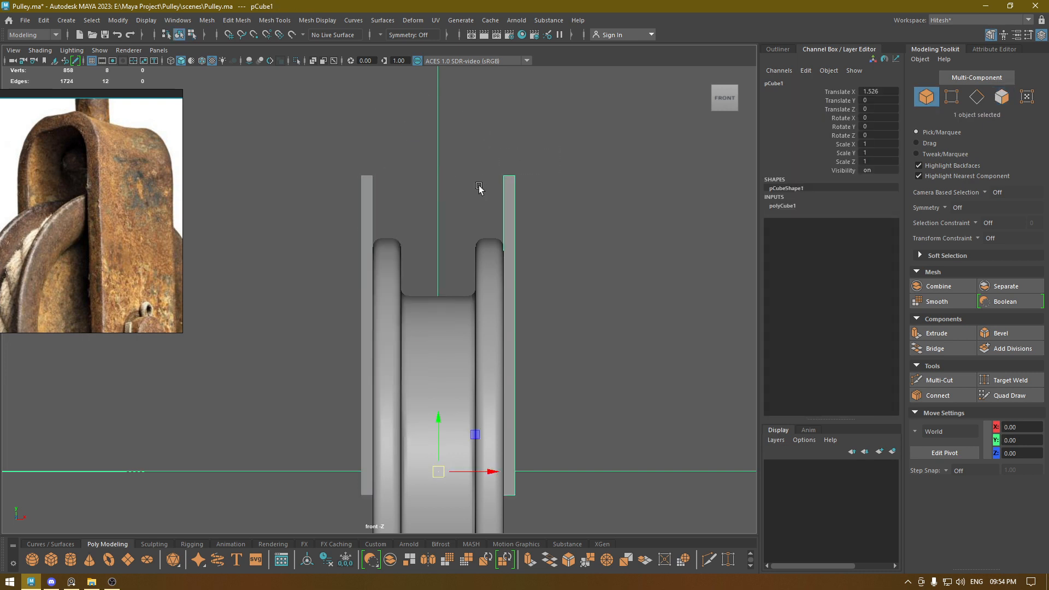
key(ctrl+d)
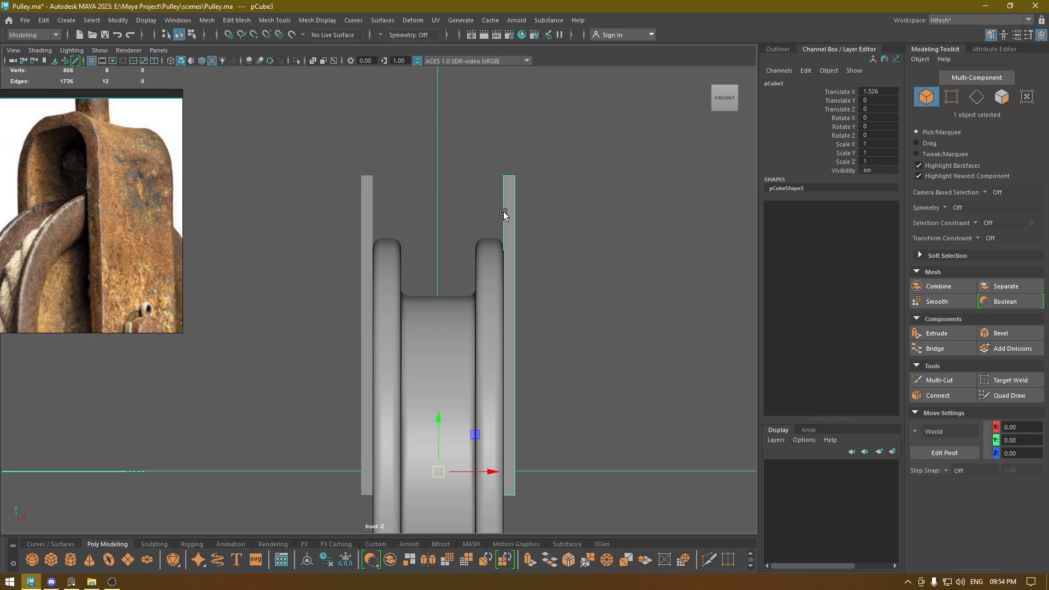
key(space)
click(461, 173)
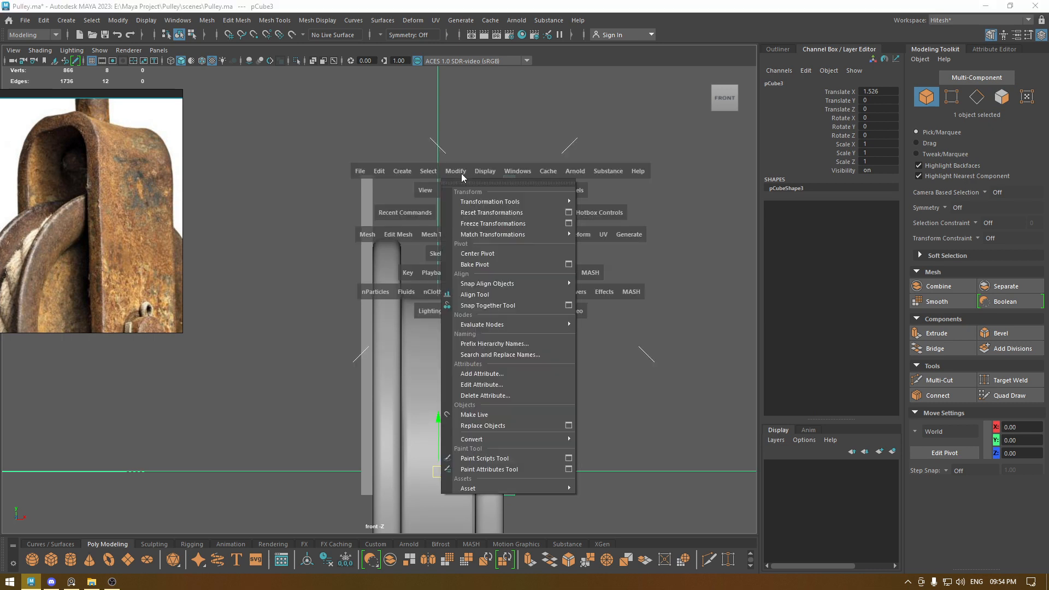
click(478, 253)
Rotate the duplicated plate 90 degrees about Z so it lies horizontally as a crossbar.
key(e)
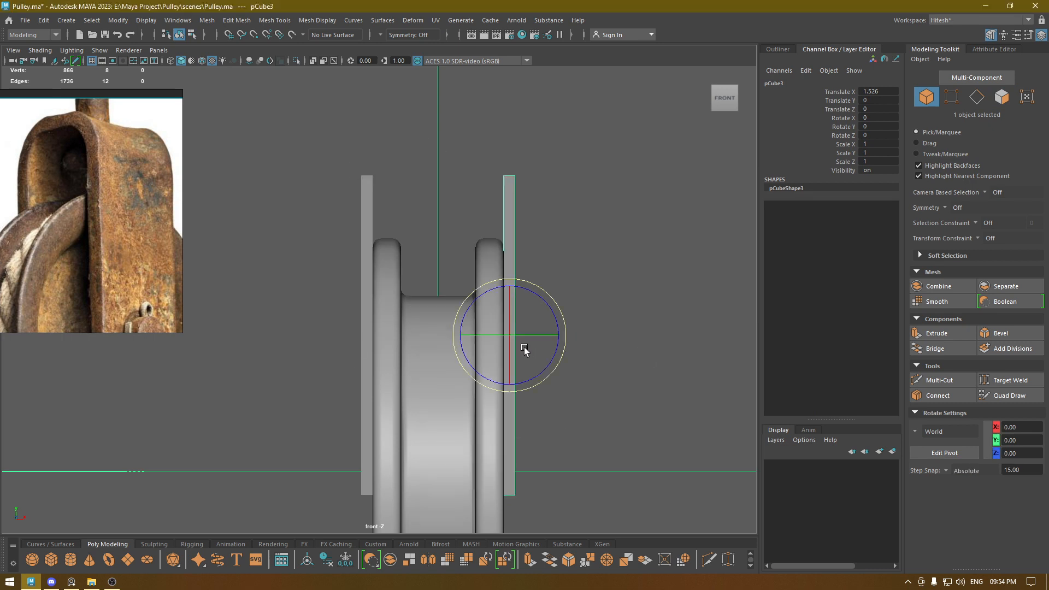
click(564, 365)
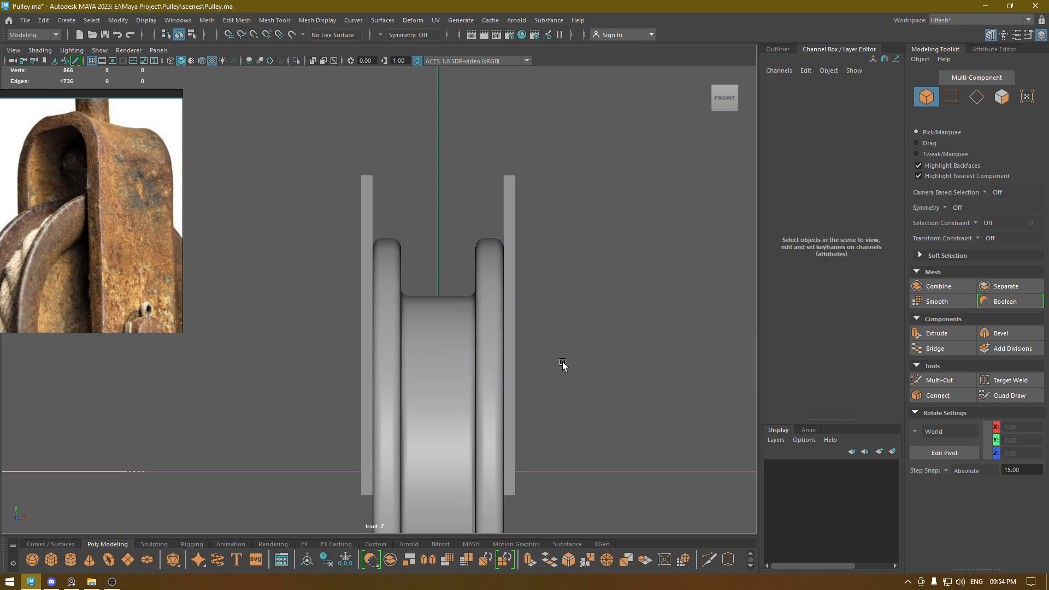
click(514, 369)
drag(542, 379, 582, 335)
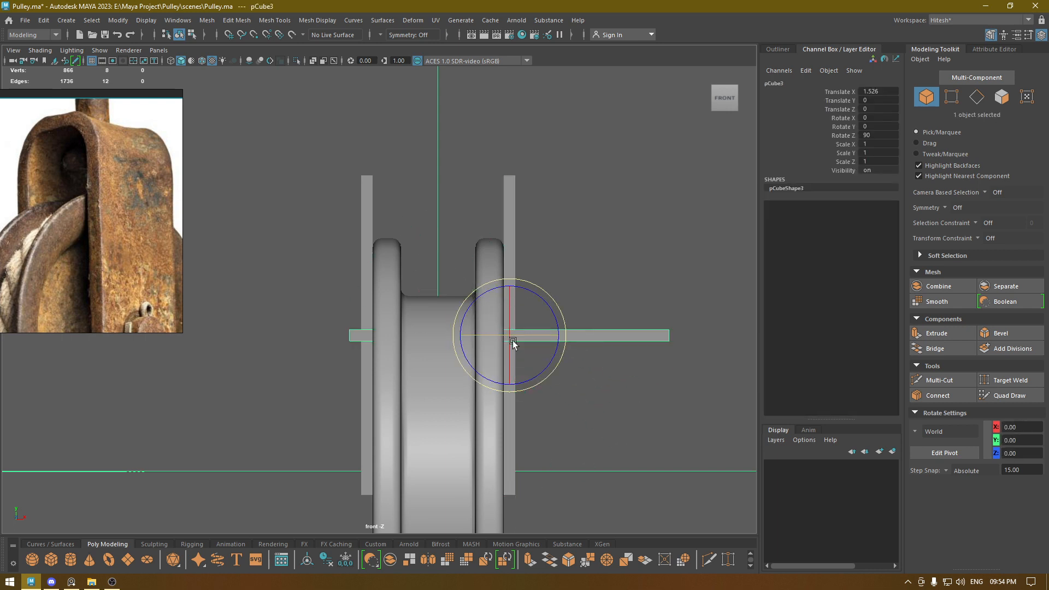
Move the crossbar up to Translate Y 3.403 and grid-snap it to the center at Translate X 0, then shorten it.
key(w)
drag(512, 335, 455, 221)
key(ctrl+z)
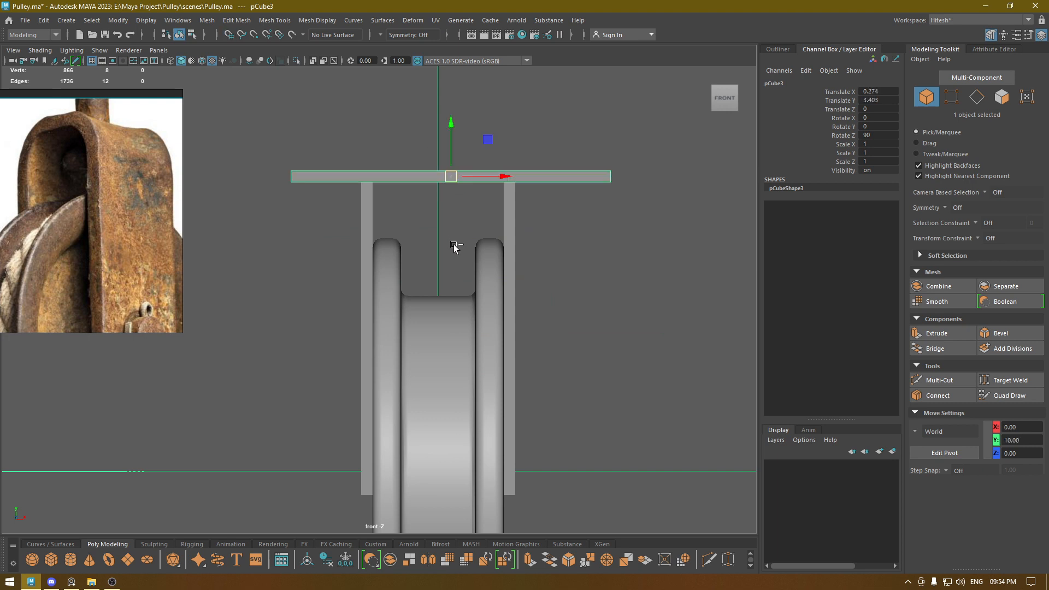
key(x)
drag(504, 178, 452, 181)
key(r)
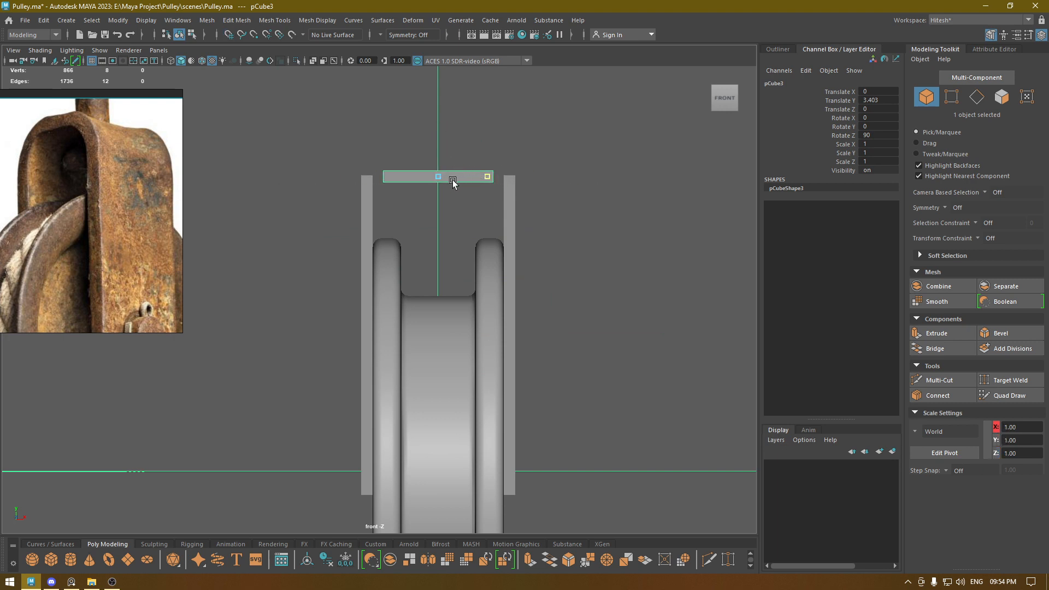
Raise the crossbar to Translate Y 3.953 above the side plates and shorten it slightly more.
key(w)
drag(434, 122, 441, 96)
key(r)
drag(484, 153, 479, 153)
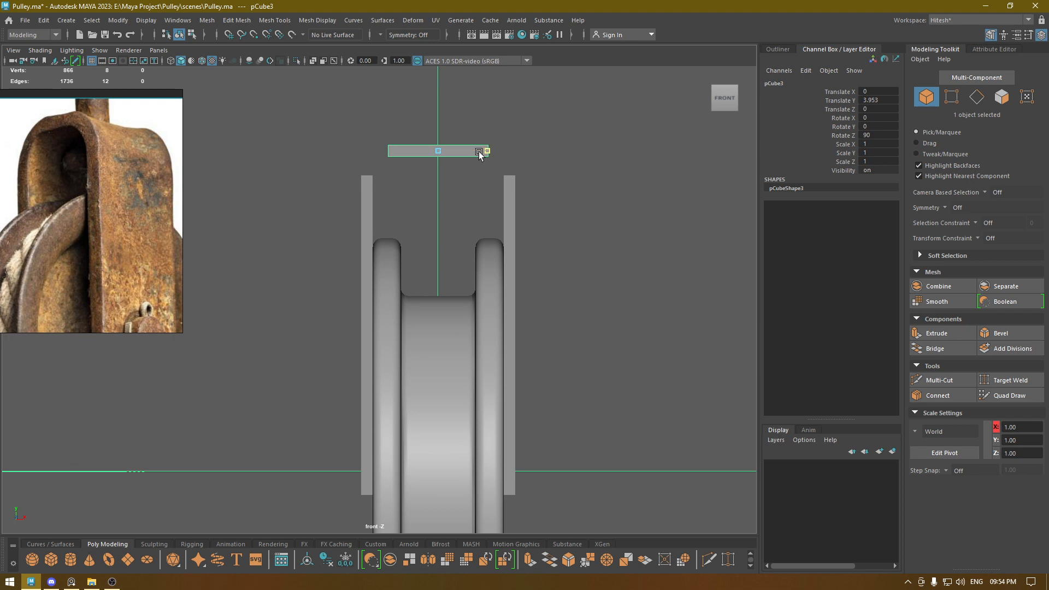
key(w)
Combine the crossbar and both side plates into one mesh.
drag(333, 129, 615, 203)
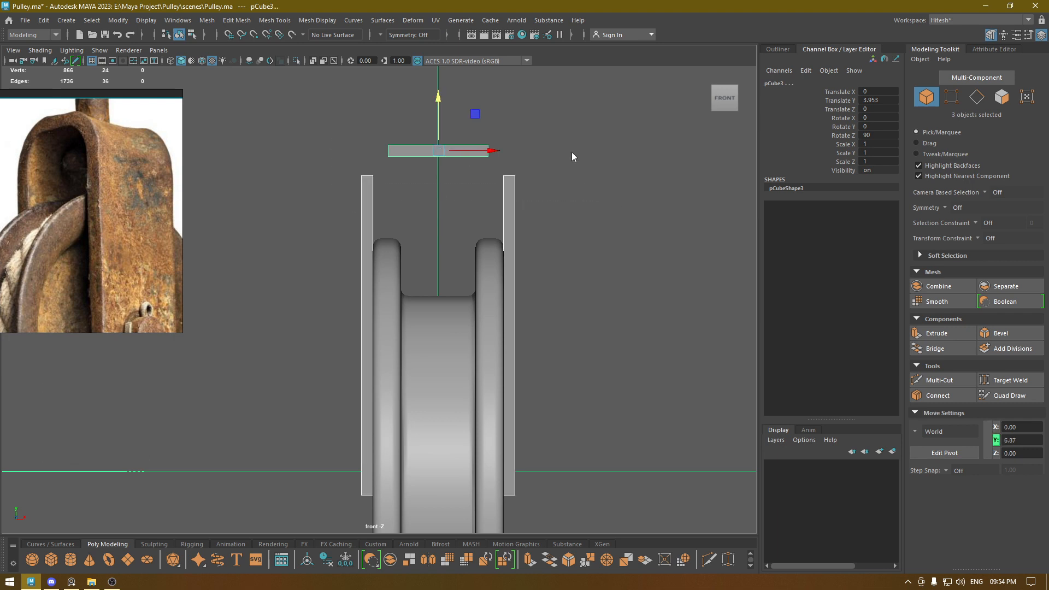
shift+right_drag(572, 152, 566, 381)
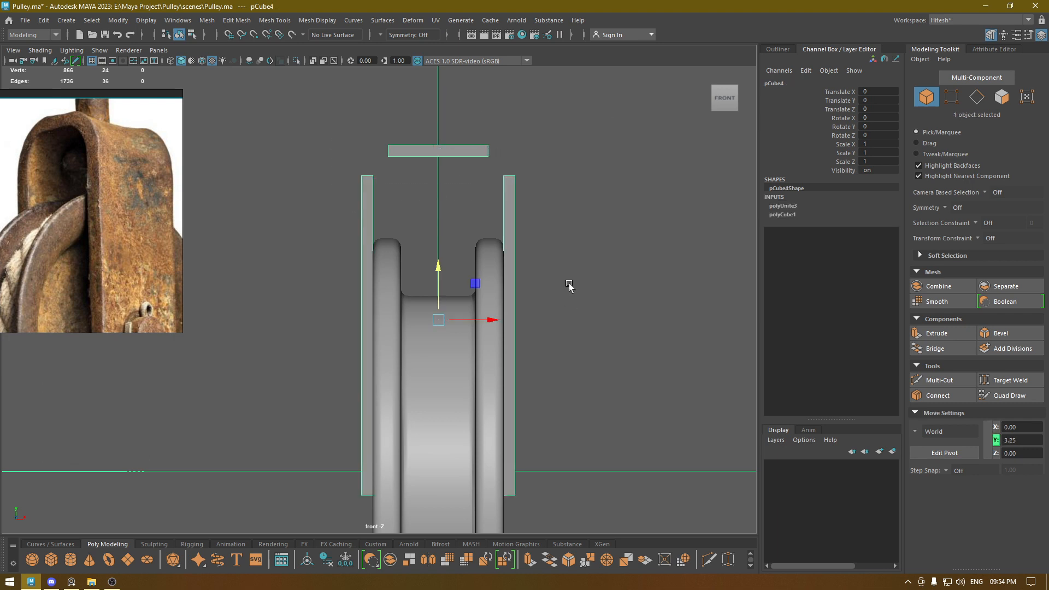
Delete the crossbar's positive-X end face and that side plate's upper face, and bridge the two openings.
key(space)
click(568, 187)
alt+drag(567, 188, 119, 136)
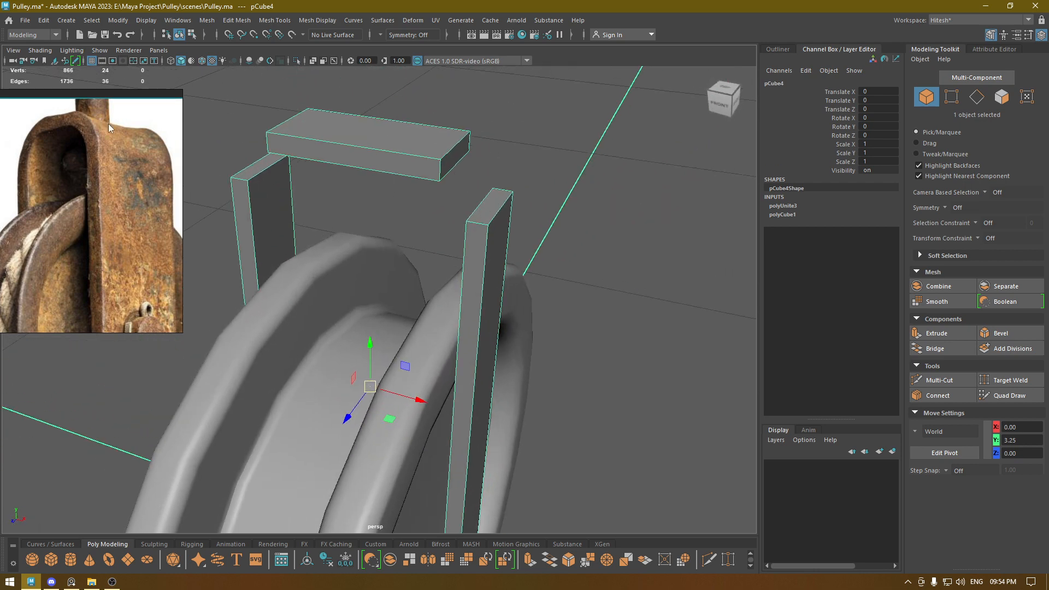
click(473, 183)
alt+drag(494, 192, 475, 134)
click(415, 149)
right_drag(480, 162, 500, 318)
click(455, 148)
shift+click(480, 197)
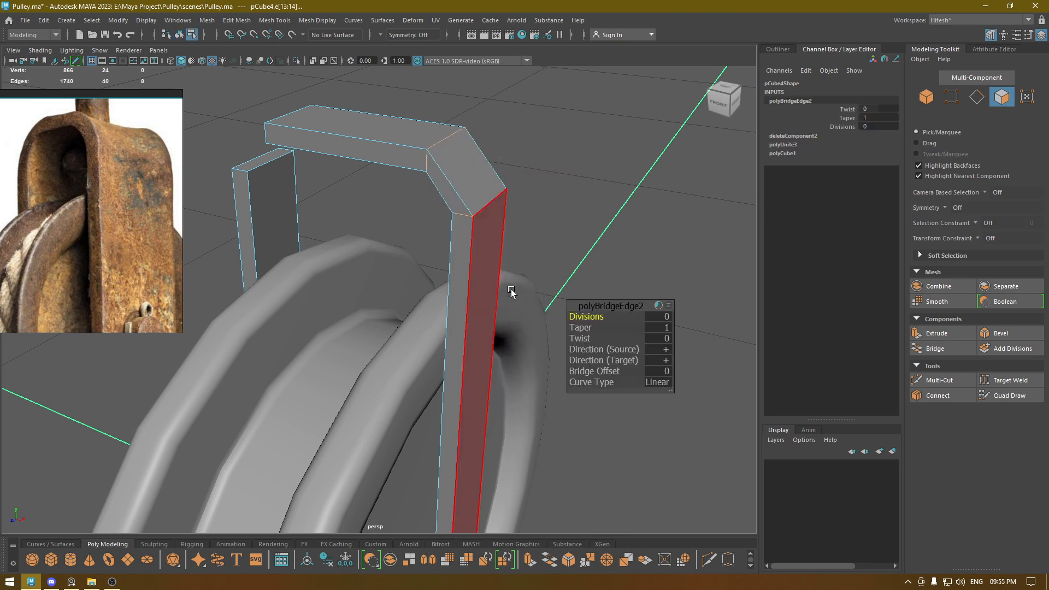
Set the corner bridge to 3 divisions with the Blend curve type.
alt+drag(355, 246, 391, 232)
alt+right_drag(392, 232, 572, 354)
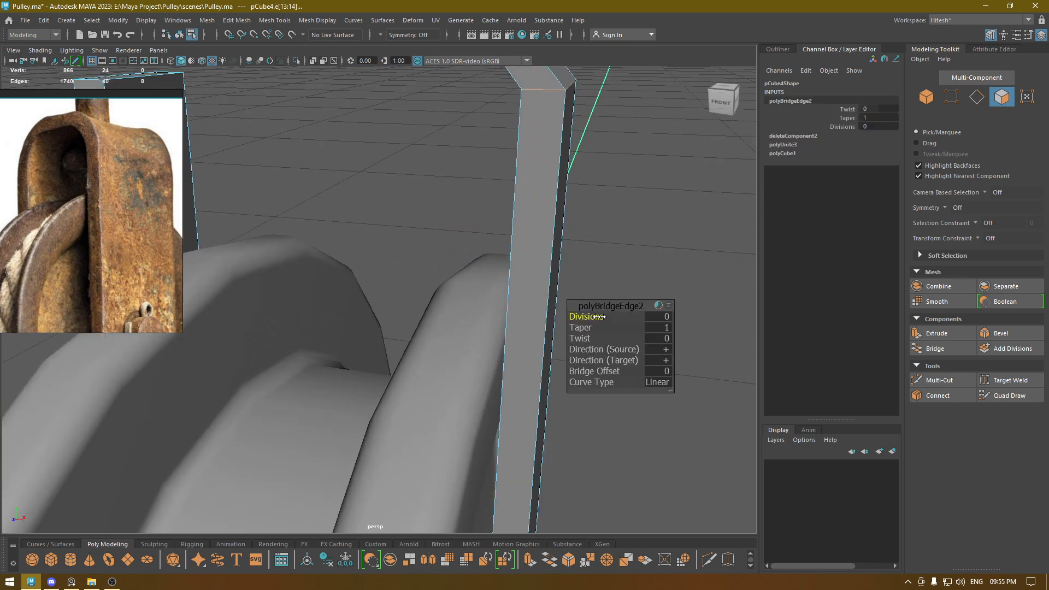
drag(599, 317, 683, 322)
alt+drag(510, 241, 547, 263)
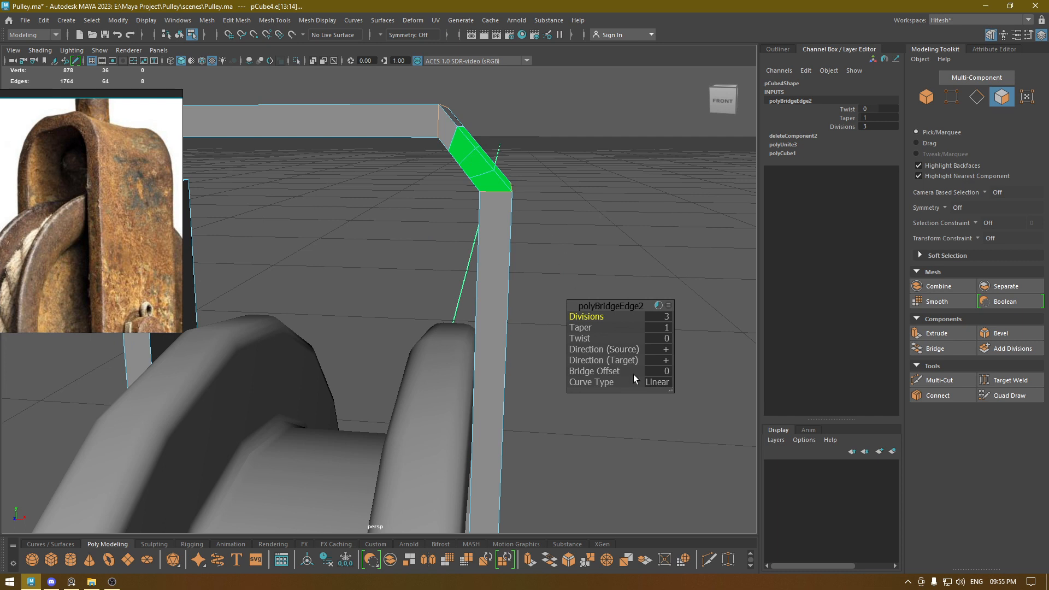
click(654, 384)
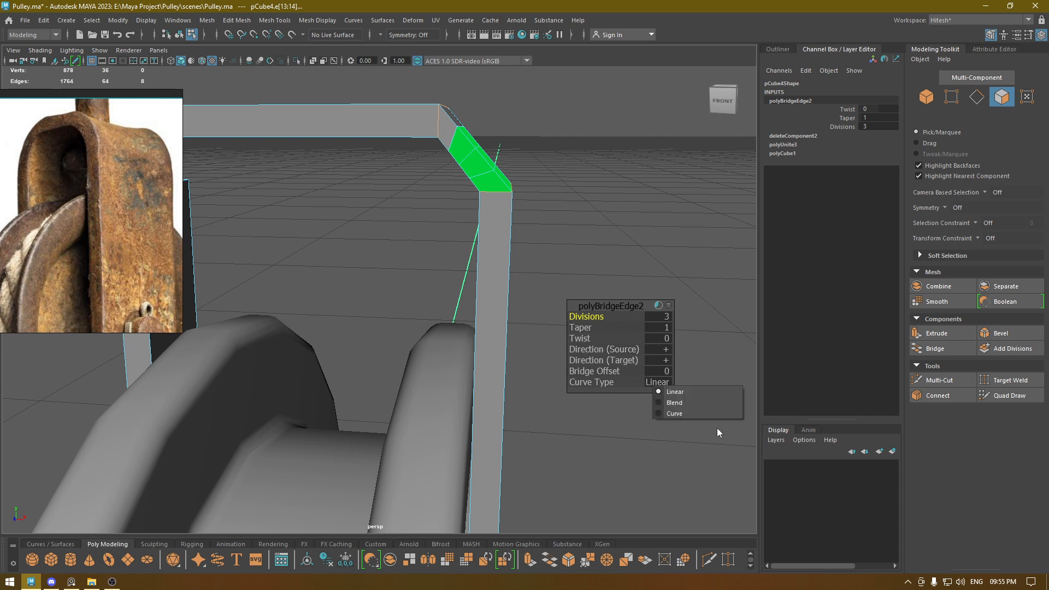
click(684, 403)
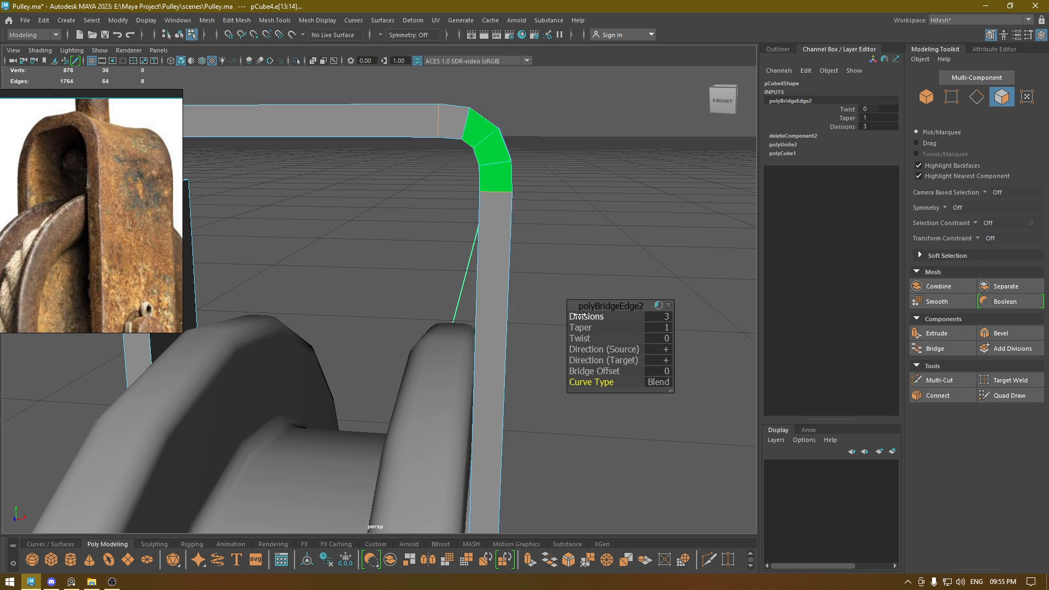
Try 12 divisions on the corner bridge and settle on 5 divisions.
drag(579, 316, 1045, 368)
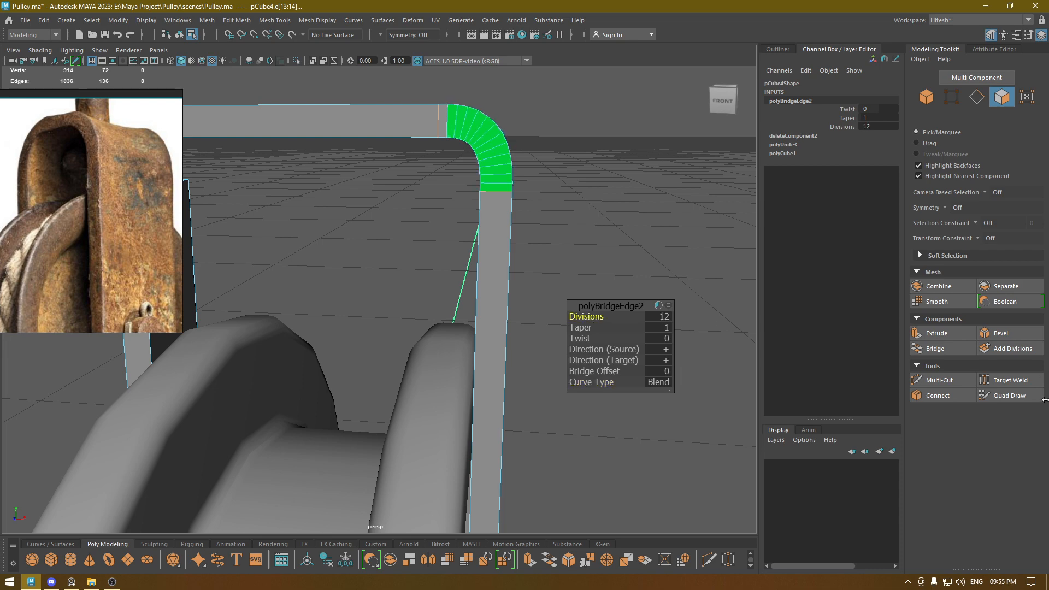
alt+right_drag(528, 140, 584, 214)
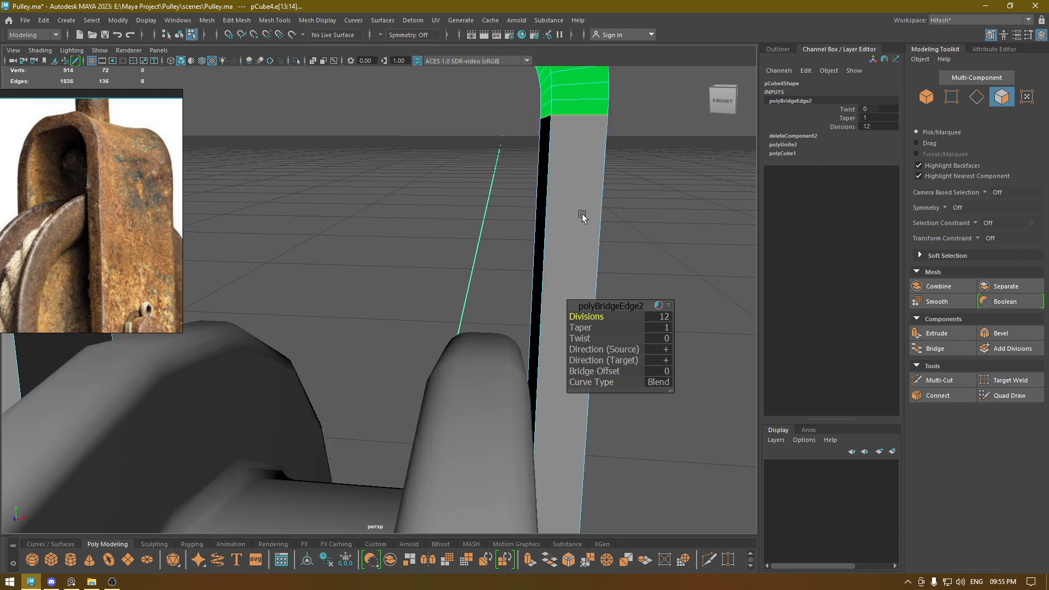
alt+middle_drag(583, 215, 539, 309)
alt+drag(529, 161, 508, 163)
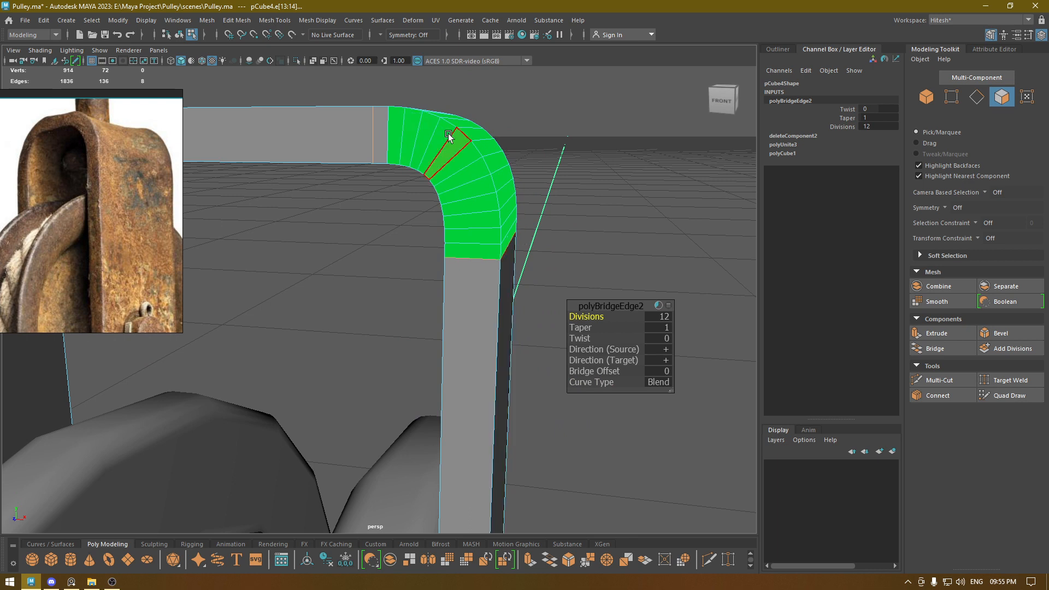
drag(601, 318, 200, 357)
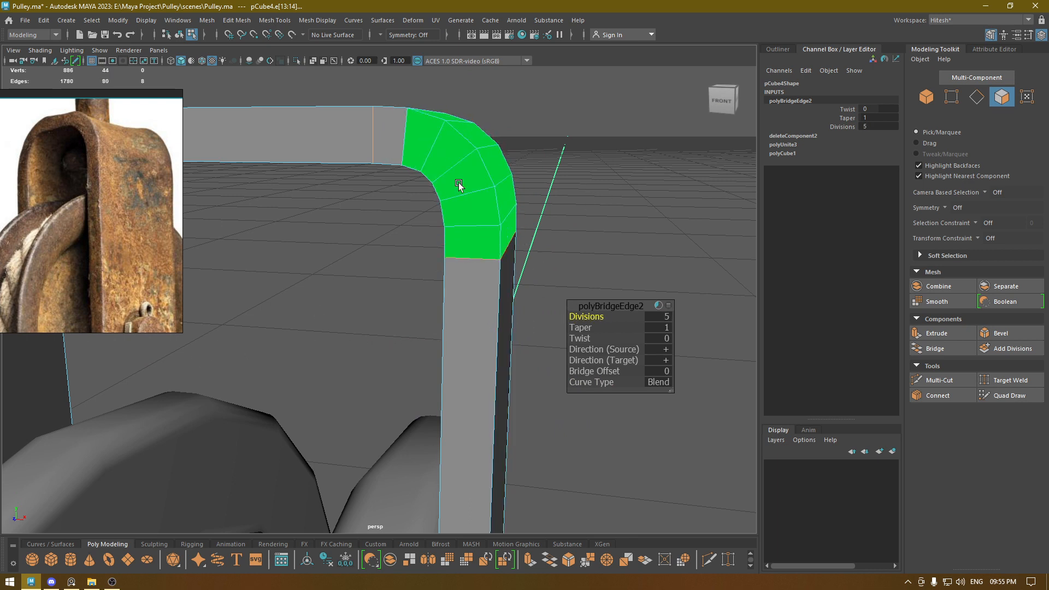
alt+drag(458, 182, 458, 235)
alt+drag(665, 320, 581, 287)
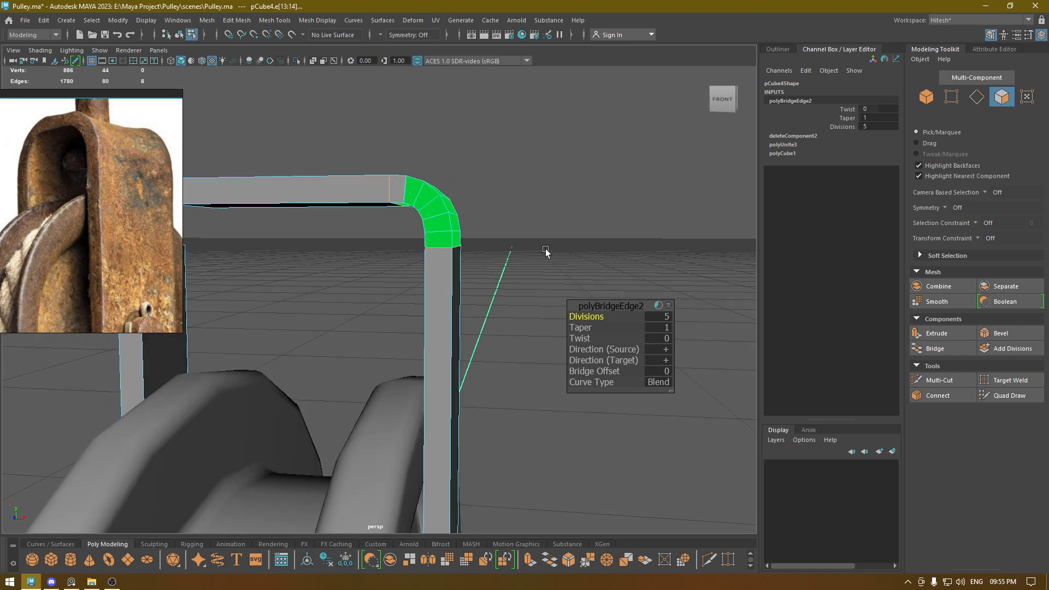
Return the bracket to object selection and assign it the existing blinn1 material.
key(w)
right_drag(452, 179, 518, 153)
click(518, 153)
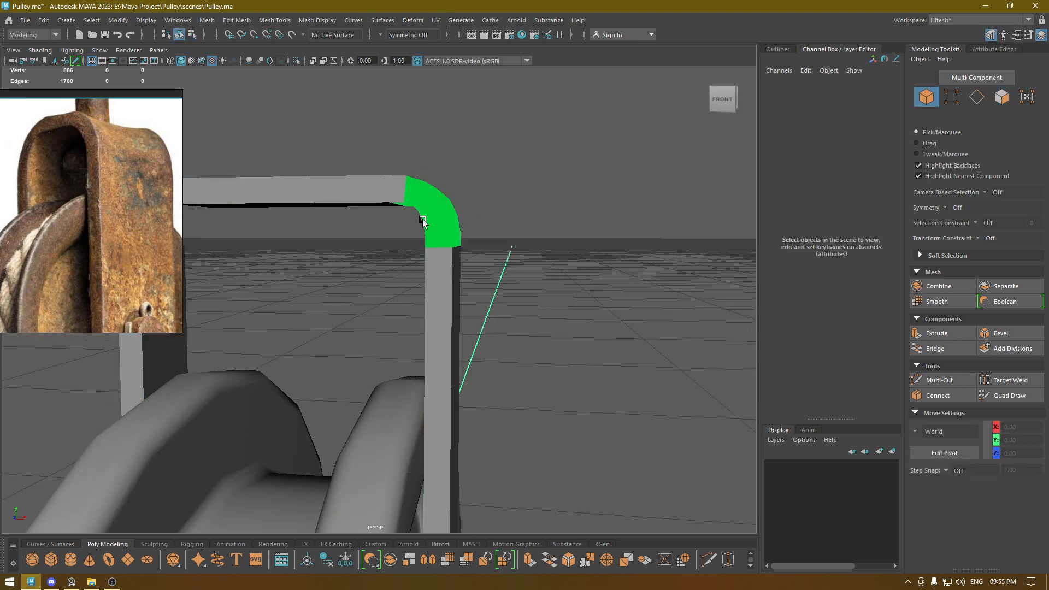
click(423, 220)
right_click(423, 220)
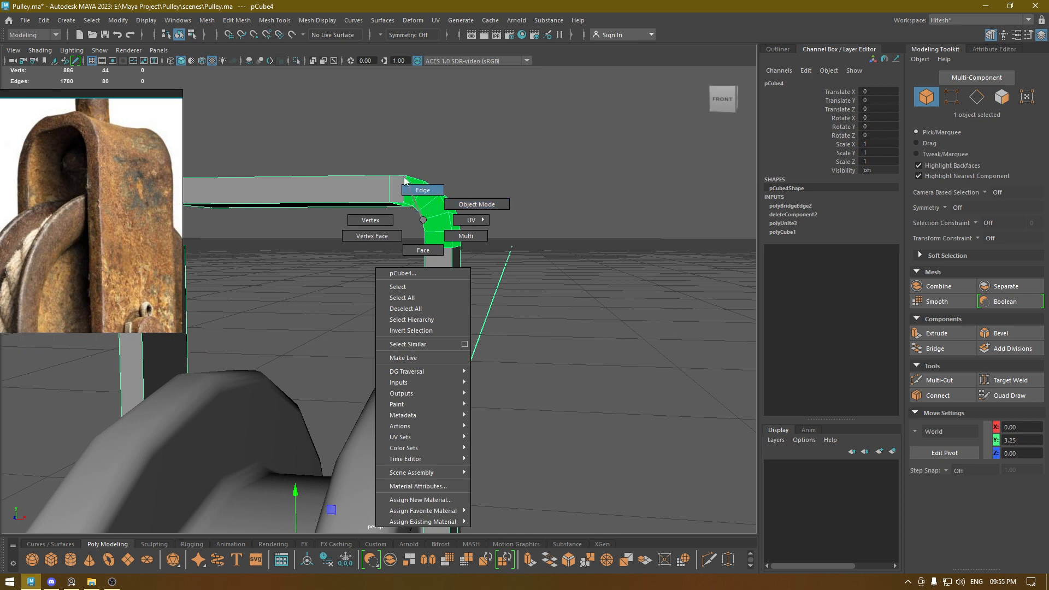
mouse_move(453, 524)
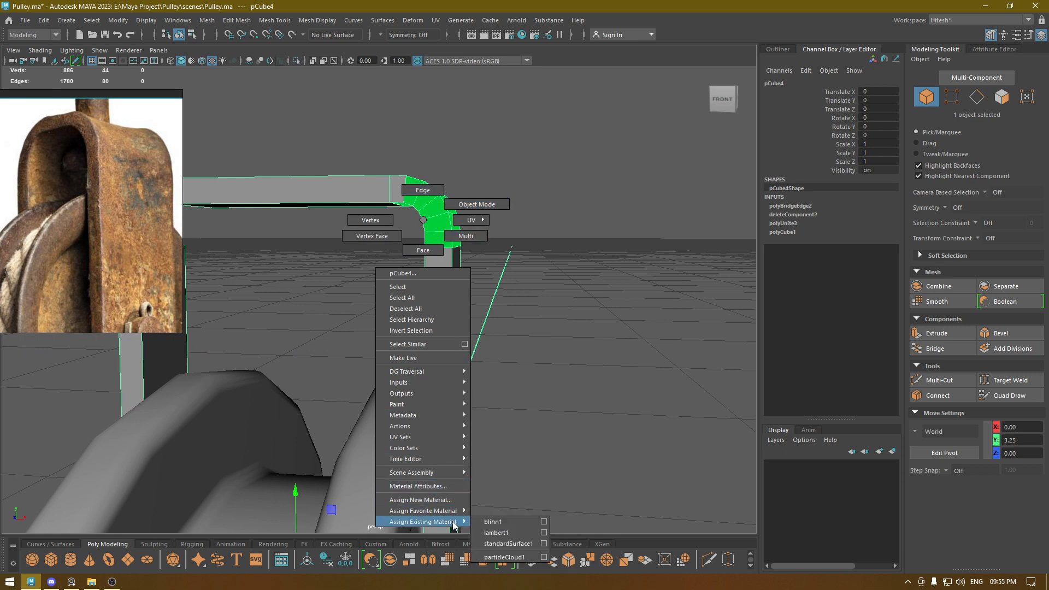
click(506, 520)
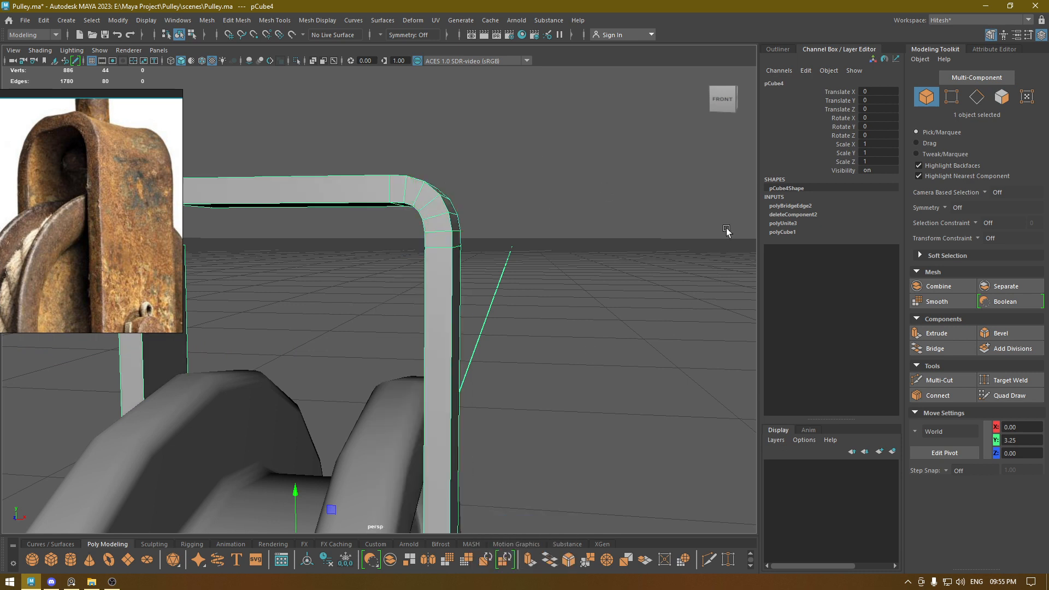
Insert an edge loop across the middle of the bracket's crossbar at X 0.
click(560, 264)
alt+drag(559, 263, 600, 274)
click(393, 241)
right_drag(351, 156, 355, 181)
click(330, 238)
alt+drag(318, 335, 291, 232)
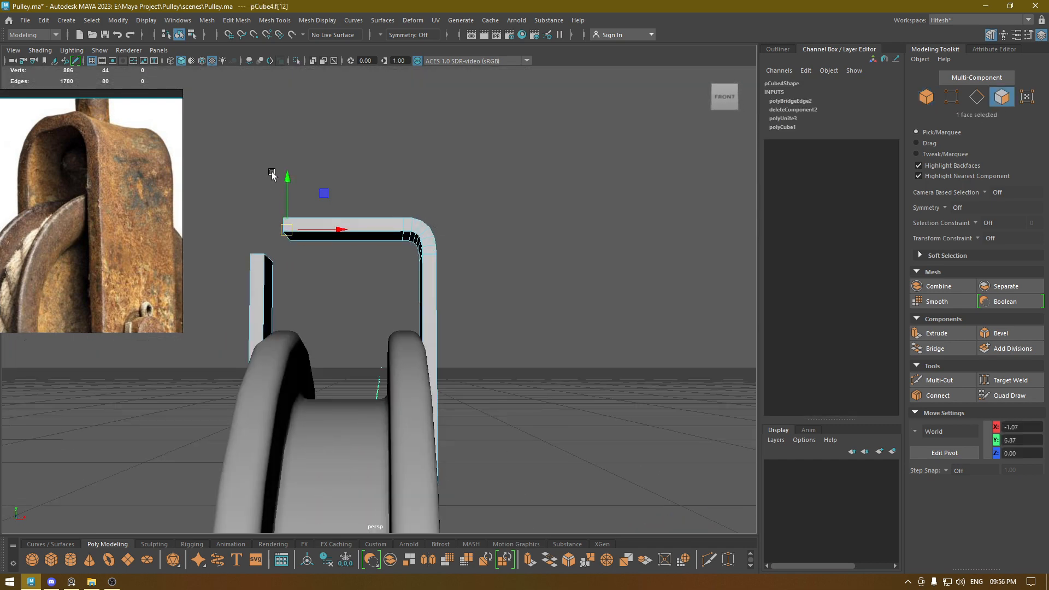
alt+drag(271, 175, 296, 219)
right_drag(375, 163, 373, 134)
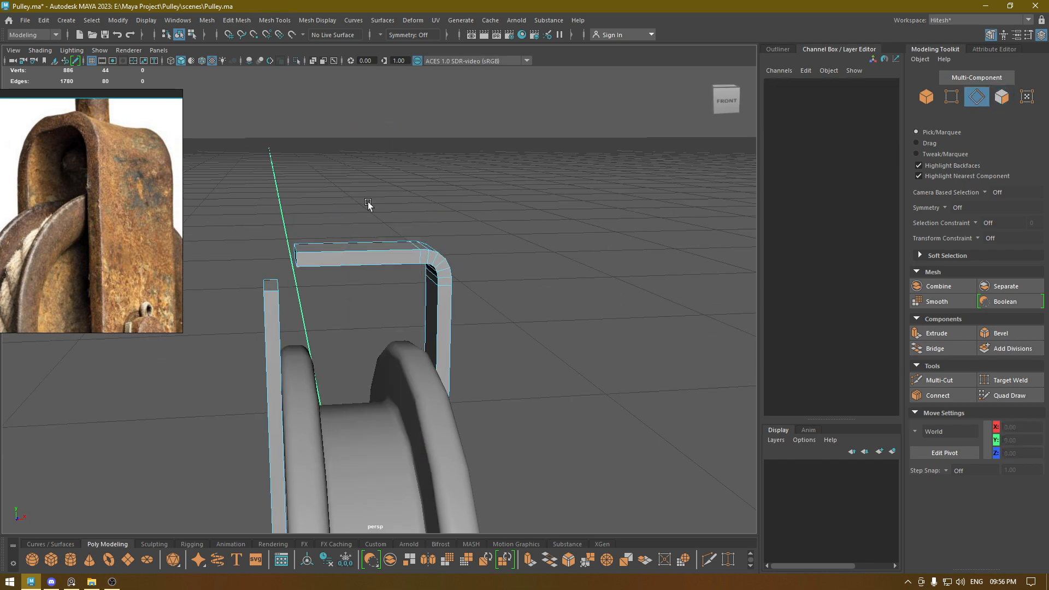
click(356, 250)
mouse_move(315, 216)
shift+right_down()
mouse_move(391, 183)
mouse_move(327, 222)
shift+right_up()
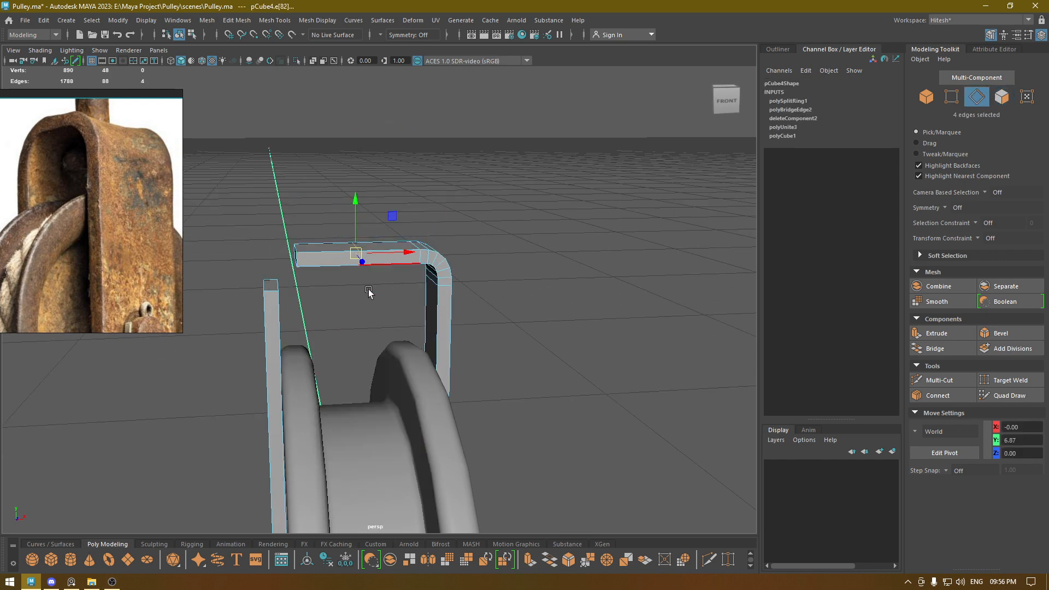
Delete the crossbar half and the separate side plate on the bracket's negative-X side, and return to object mode.
alt+drag(327, 222, 151, 175)
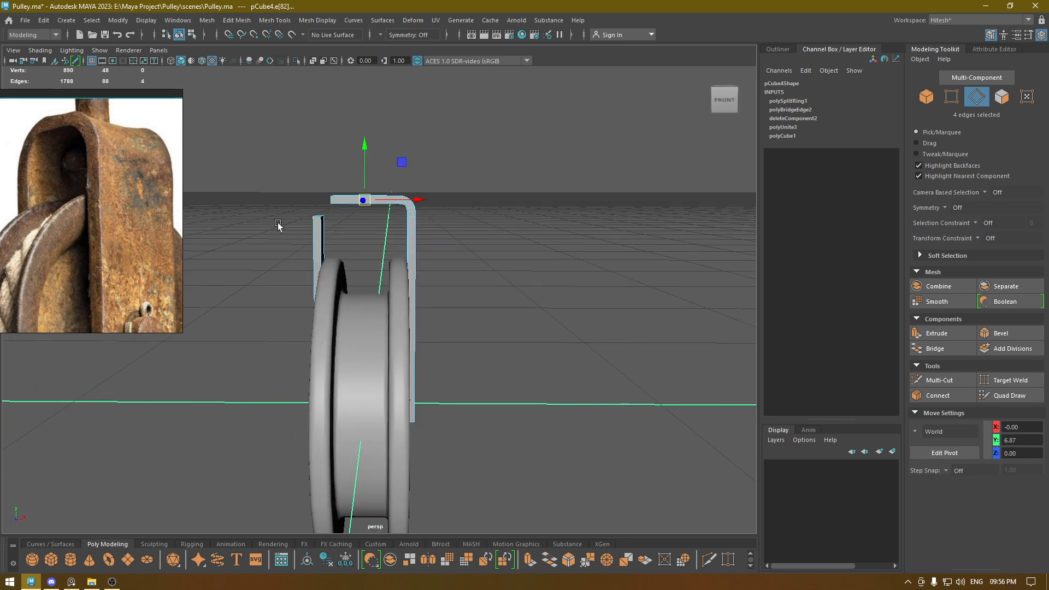
alt+drag(329, 234, 370, 216)
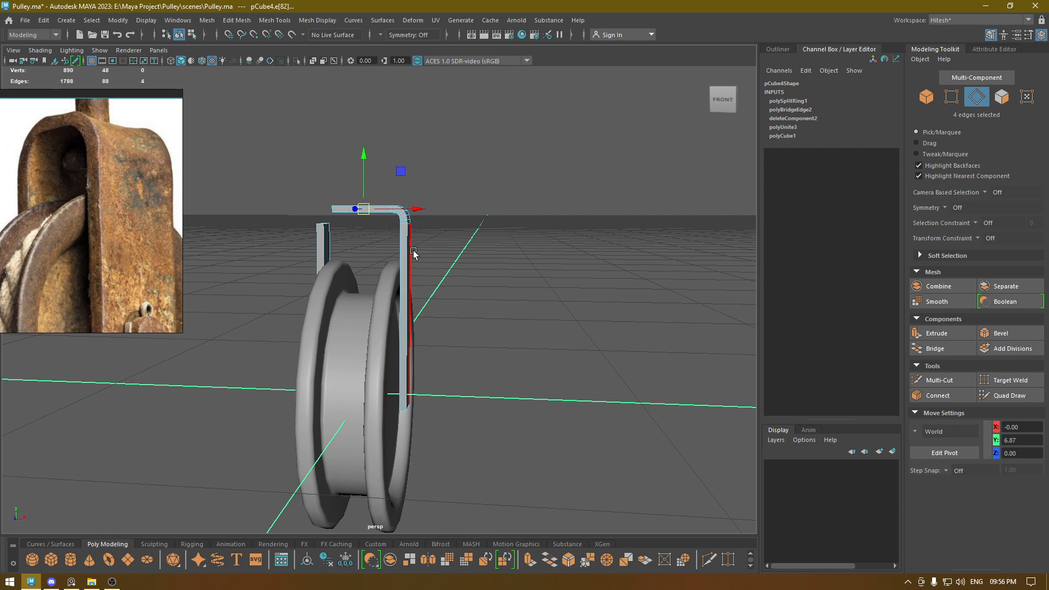
alt+drag(328, 257, 334, 272)
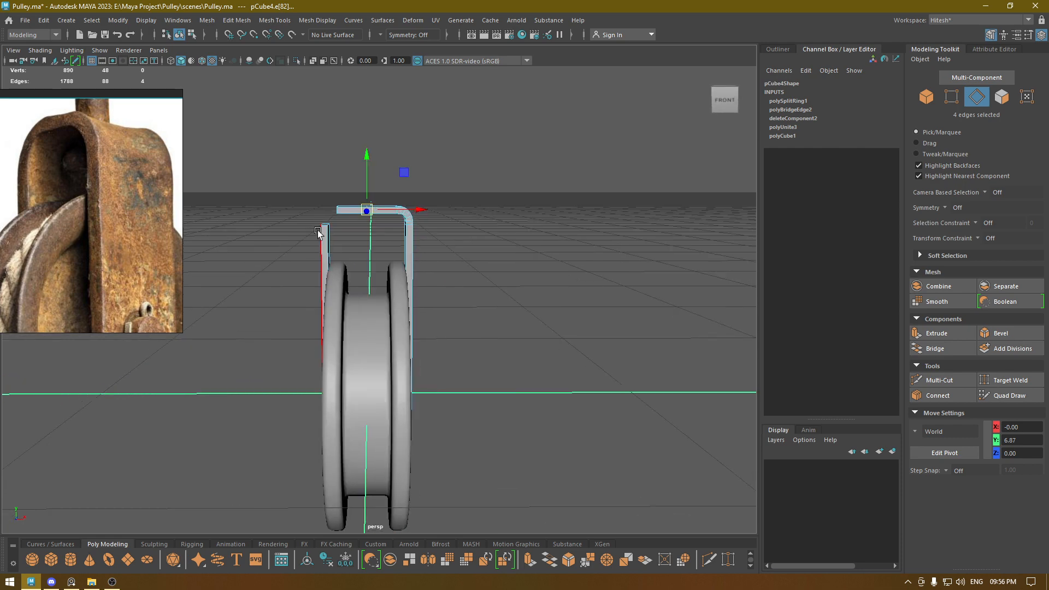
right_drag(309, 180, 301, 205)
drag(275, 168, 357, 467)
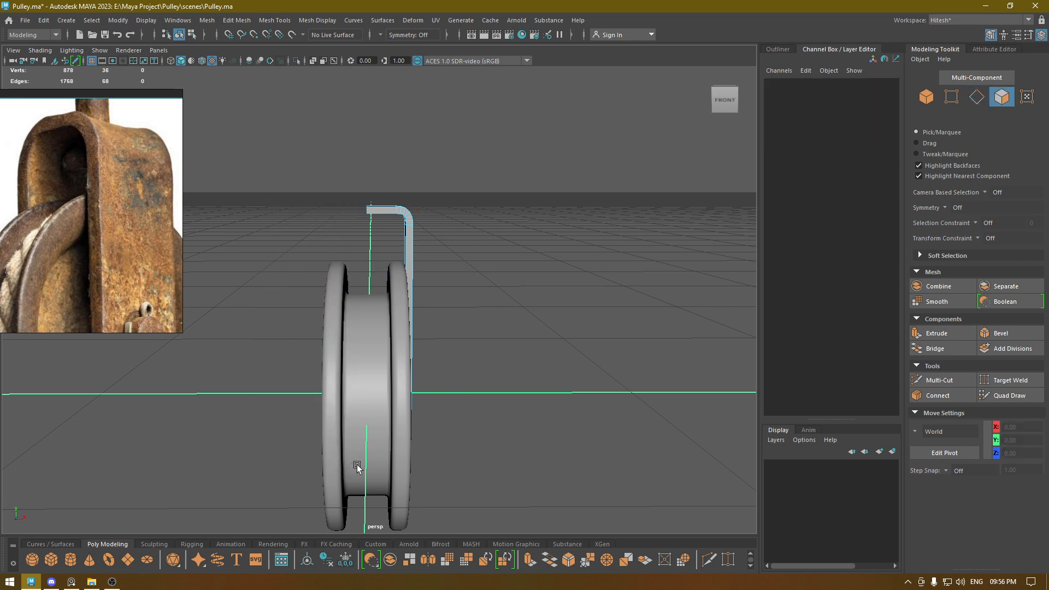
key(Delete)
key(F8)
Snap the half bracket's pivot to the crossbar's upper vertex at X 0, Y 7 in the front view.
alt+drag(458, 179, 484, 229)
key(space)
alt+right_drag(470, 346, 449, 312)
alt+middle_drag(449, 313, 442, 380)
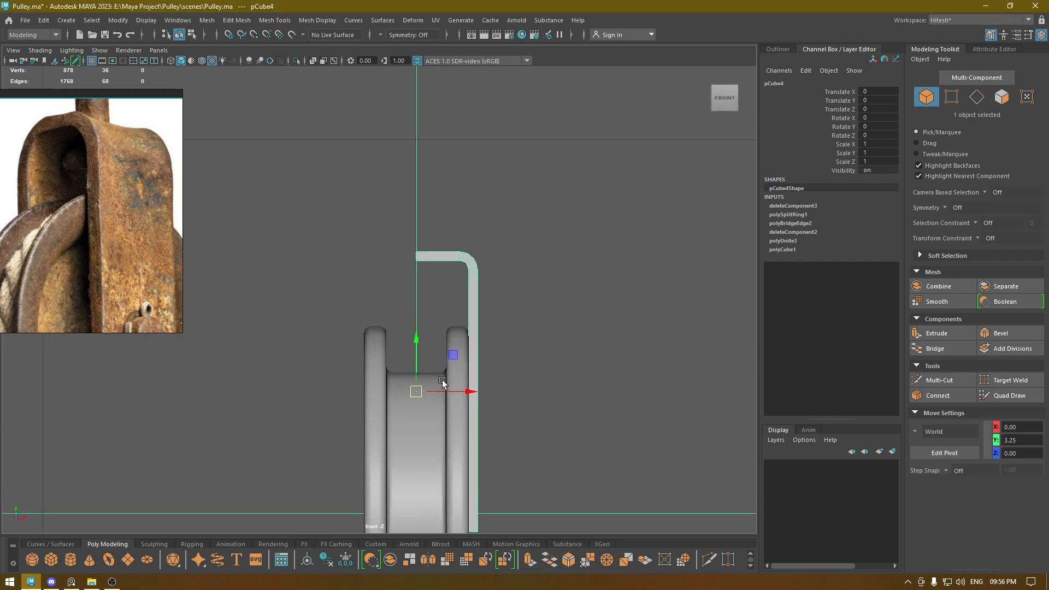
alt+right_drag(442, 379, 453, 457)
key(d)
key(v)
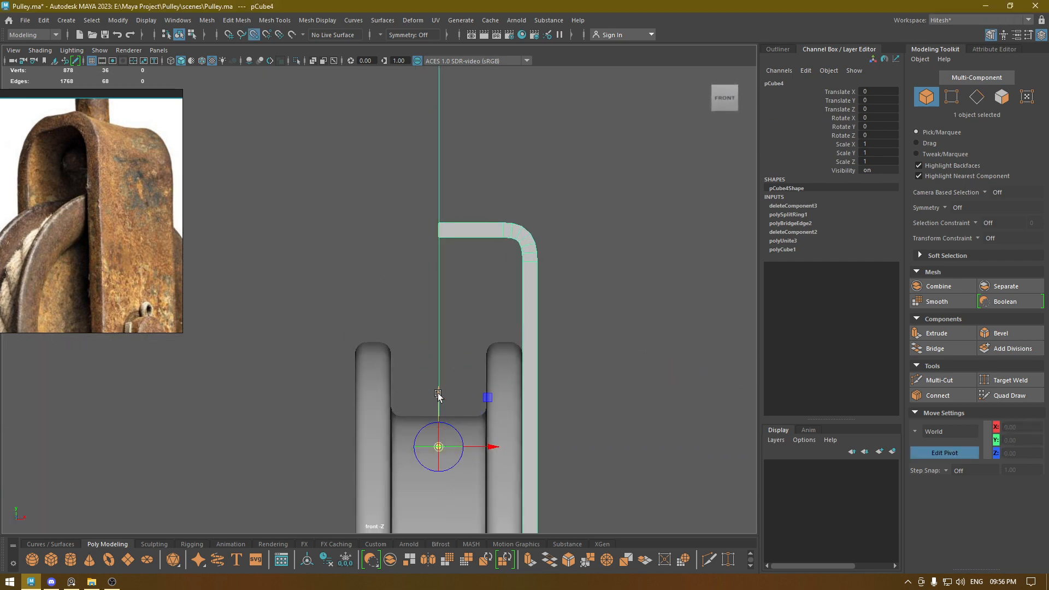
drag(439, 396, 442, 225)
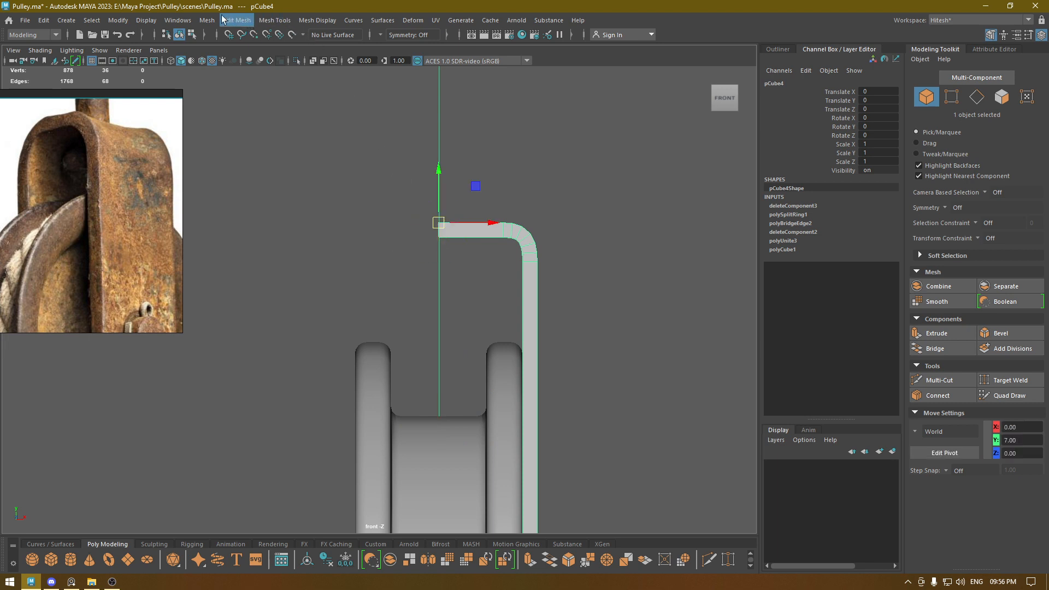
Mirror the half bracket across the world X axis with Cut Geometry off and a merge threshold of 0.
click(241, 20)
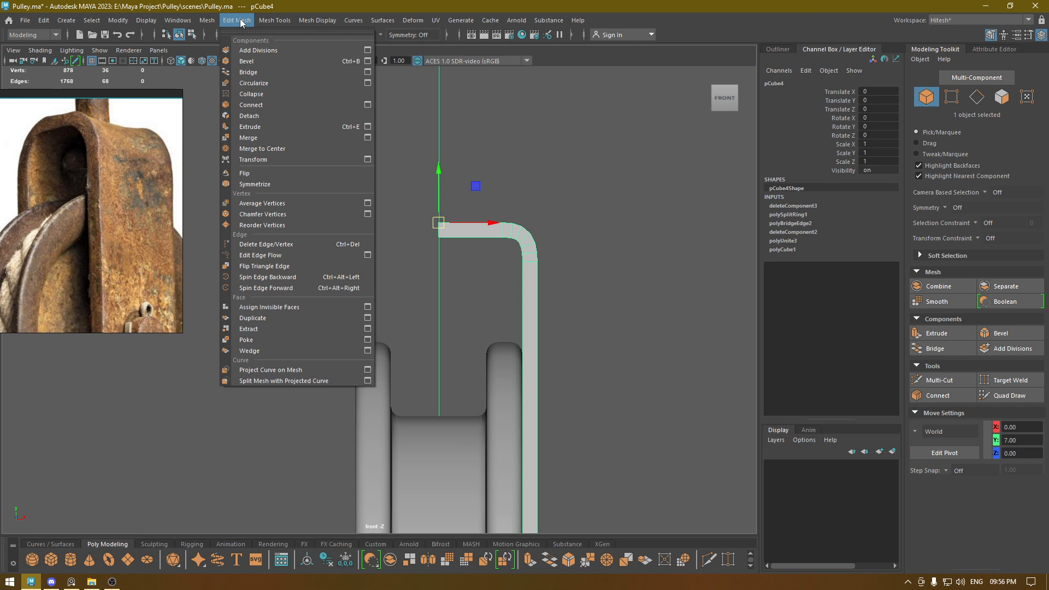
mouse_move(211, 20)
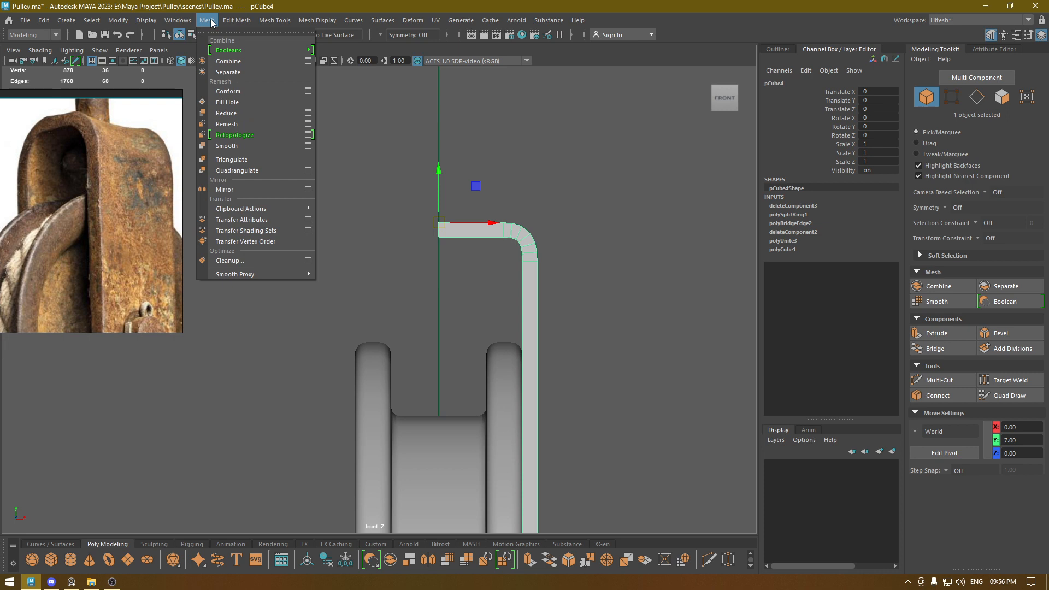
click(241, 189)
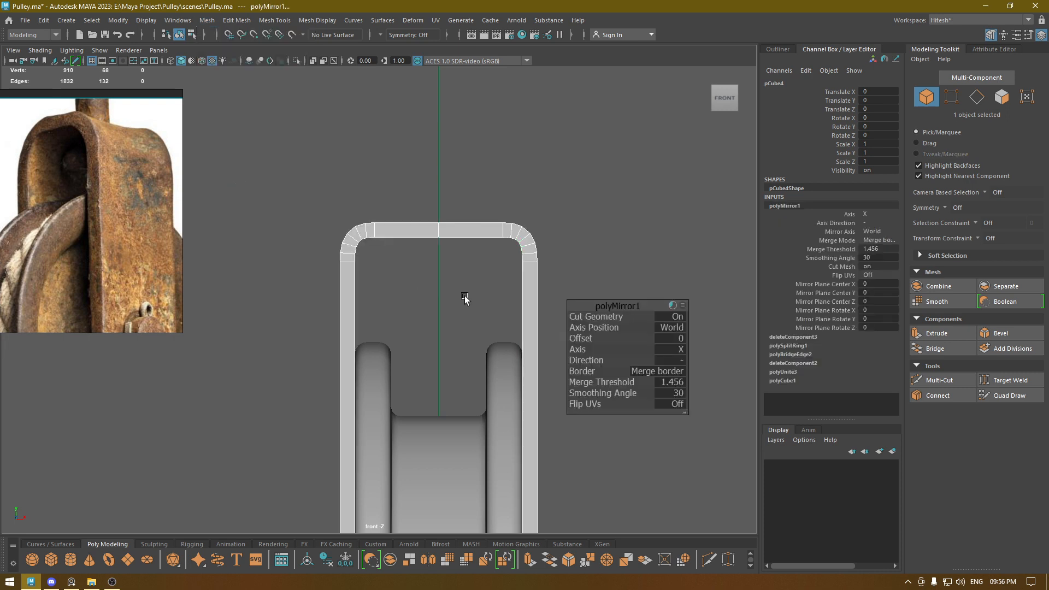
click(676, 318)
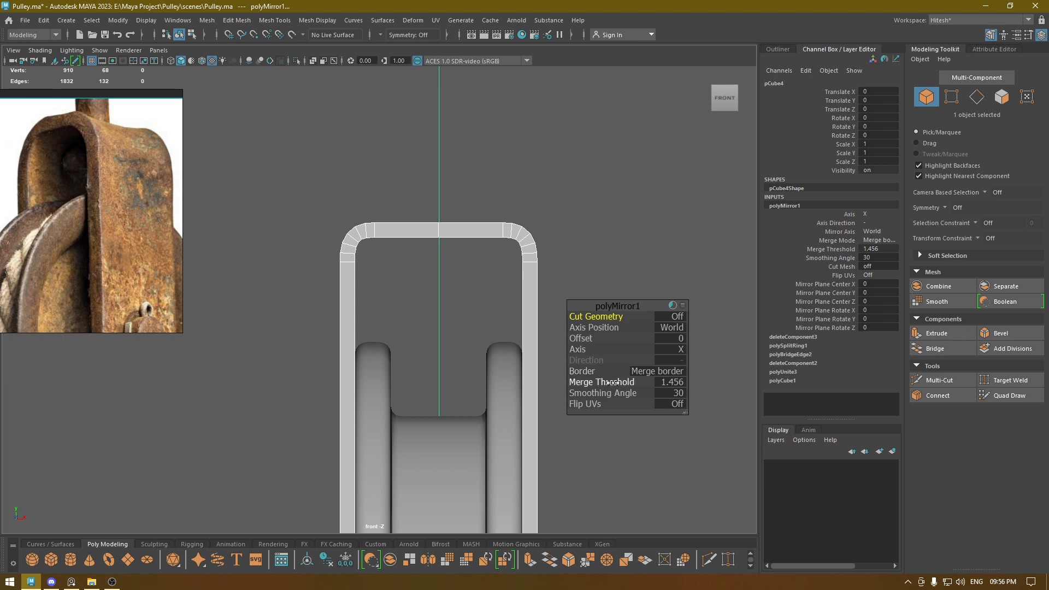
drag(612, 383, 338, 387)
alt+right_drag(480, 348, 508, 437)
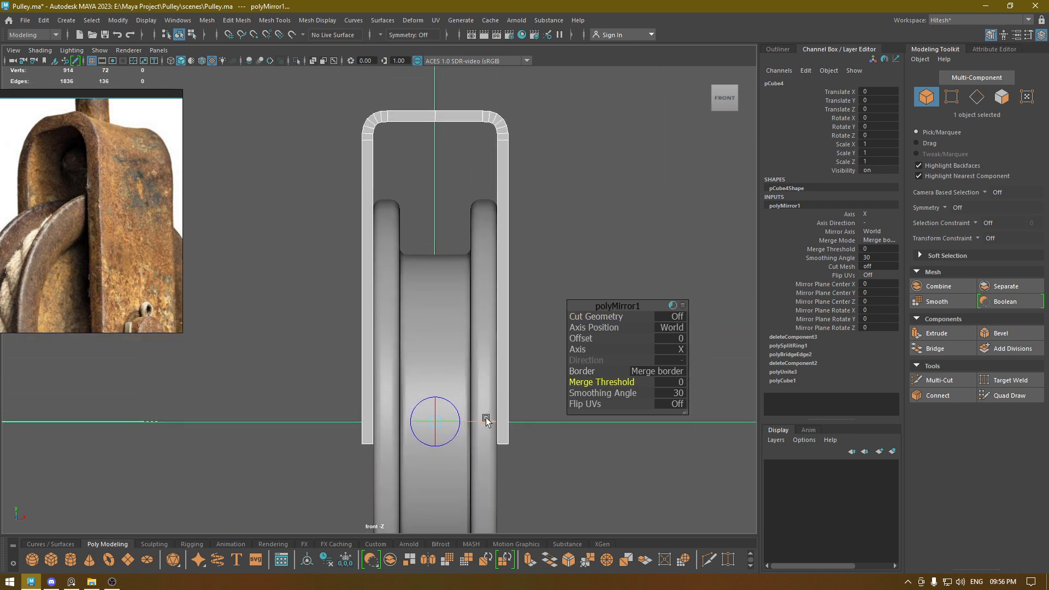
Try shifting the mirror plane to an offset of -0.229 and undo the shift.
drag(486, 421, 485, 421)
key(ctrl+z)
scroll(459, 336, up, 2)
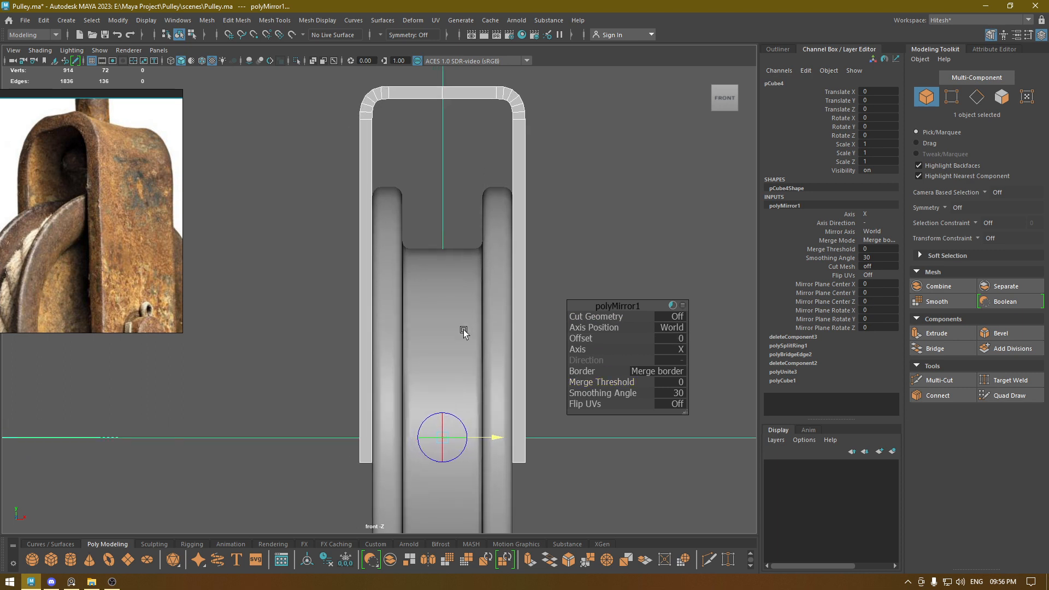
alt+middle_drag(416, 209, 411, 217)
drag(492, 463, 459, 370)
scroll(432, 131, up, 1)
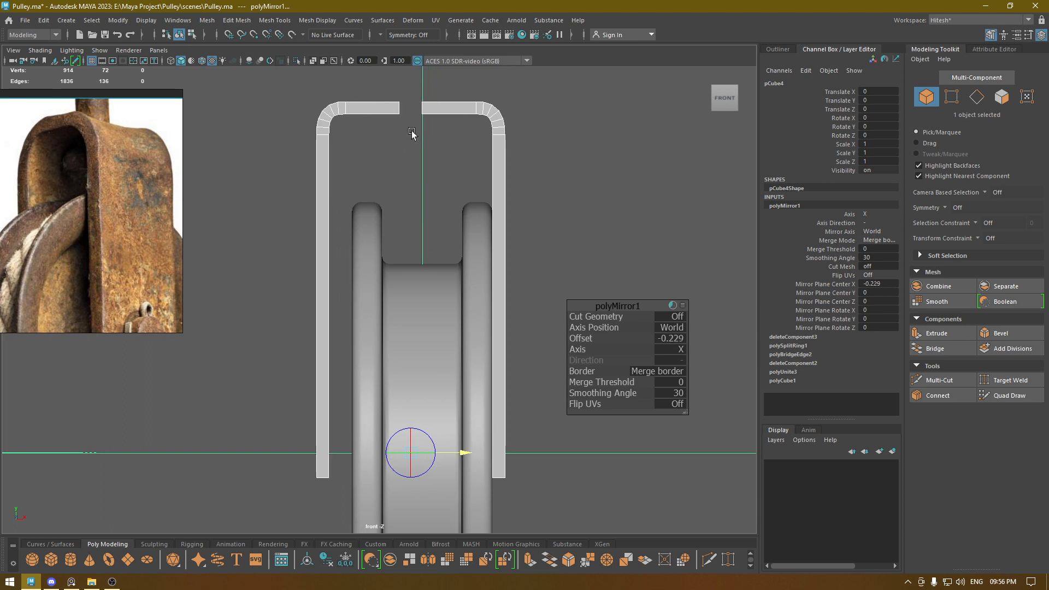
scroll(413, 129, up, 1)
scroll(436, 122, up, 1)
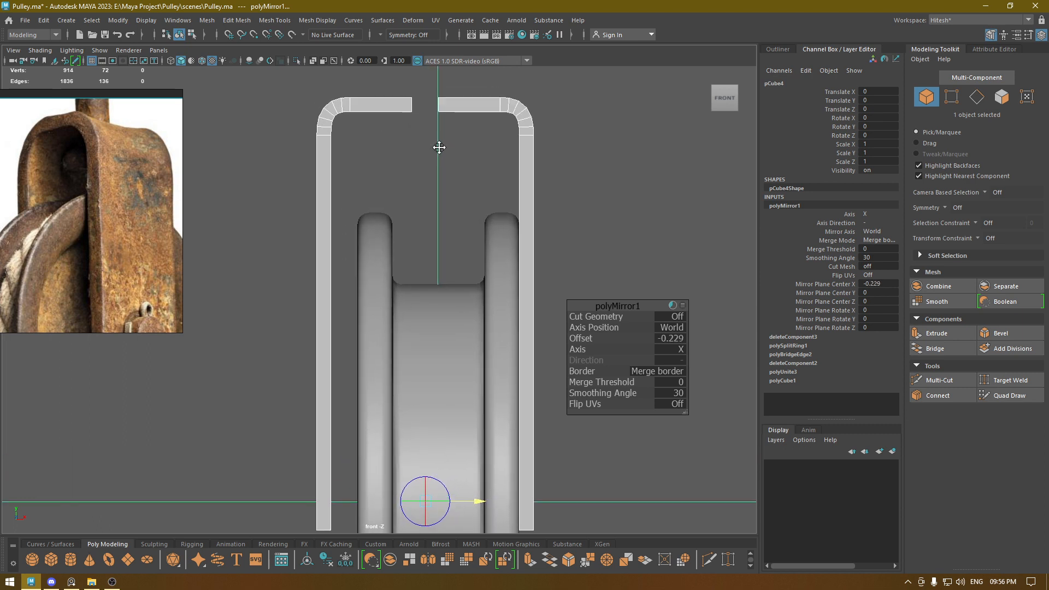
scroll(413, 105, up, 1)
key(ctrl+z)
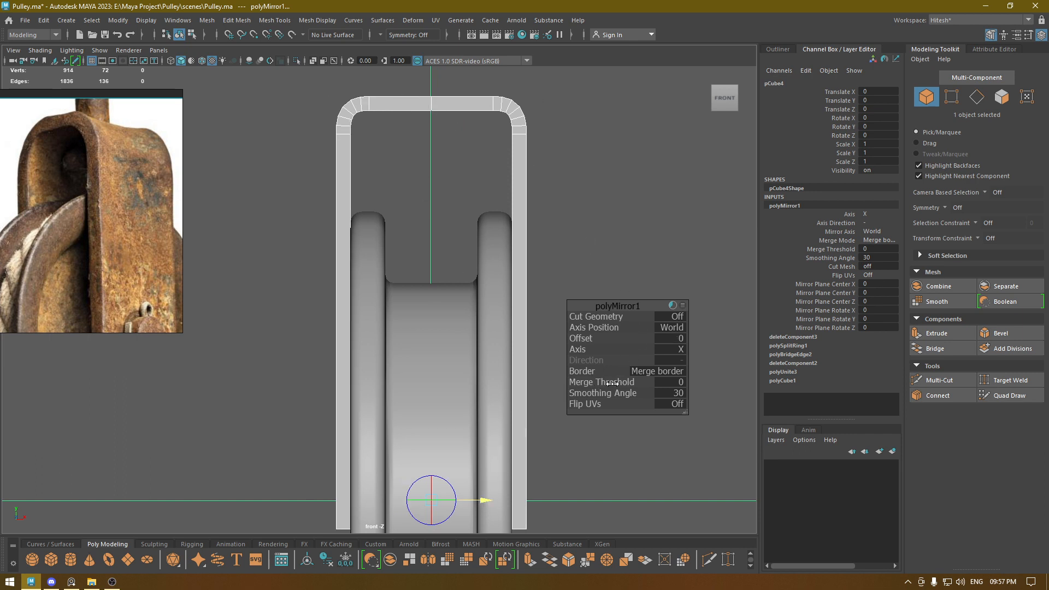
Try merge thresholds of 0.19 and 0.38 with mirror offsets of -0.103 and 0.034, and undo the offset changes.
click(598, 382)
alt+middle_drag(485, 193, 477, 263)
alt+right_drag(433, 233, 480, 378)
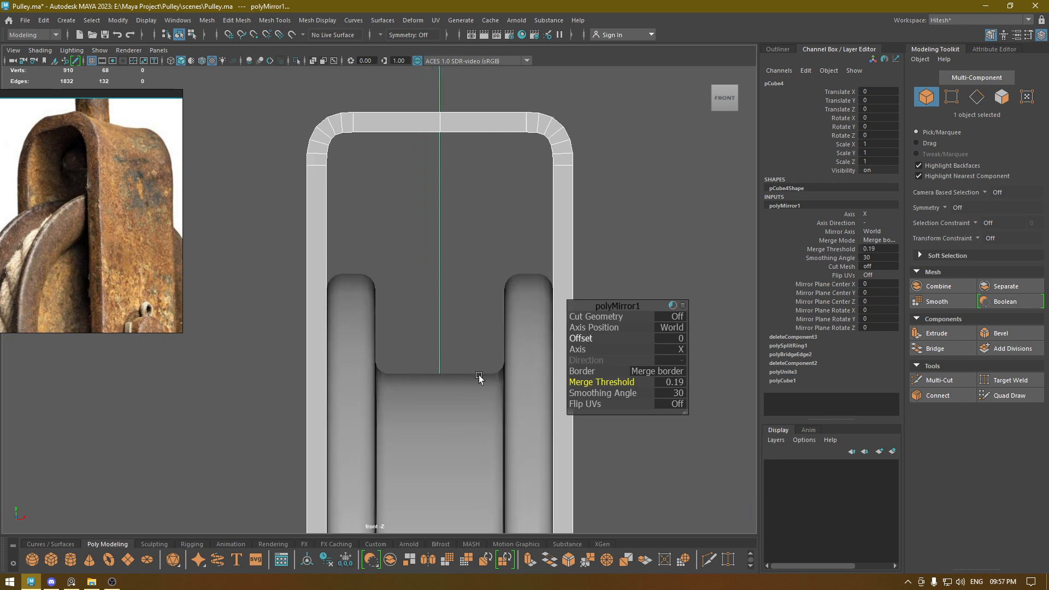
alt+middle_drag(499, 425, 492, 298)
alt+right_drag(492, 297, 474, 232)
scroll(458, 402, up, 1)
drag(459, 396, 454, 396)
drag(617, 380, 623, 380)
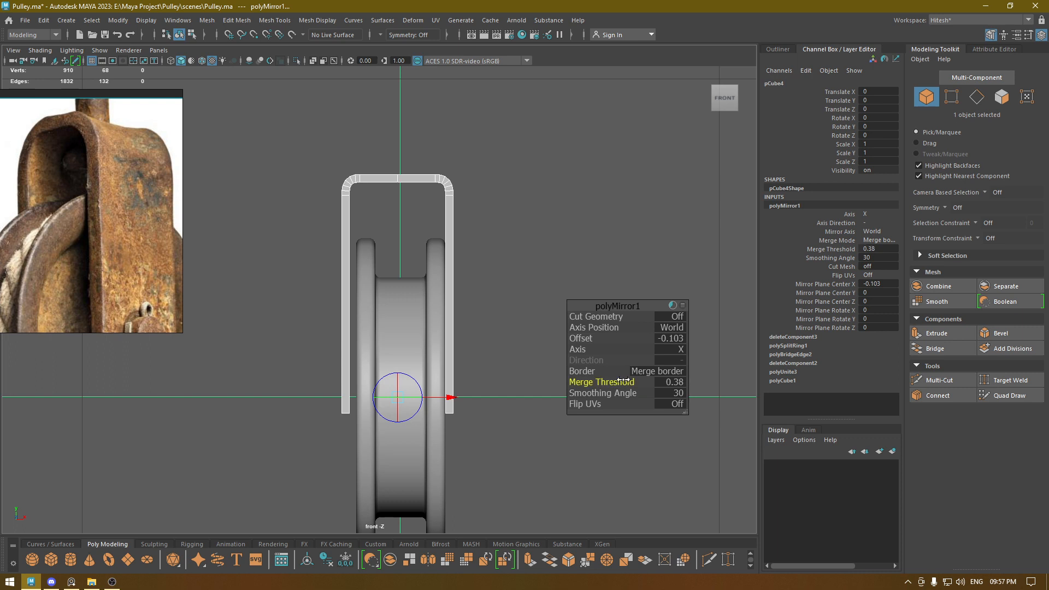
drag(457, 402, 459, 402)
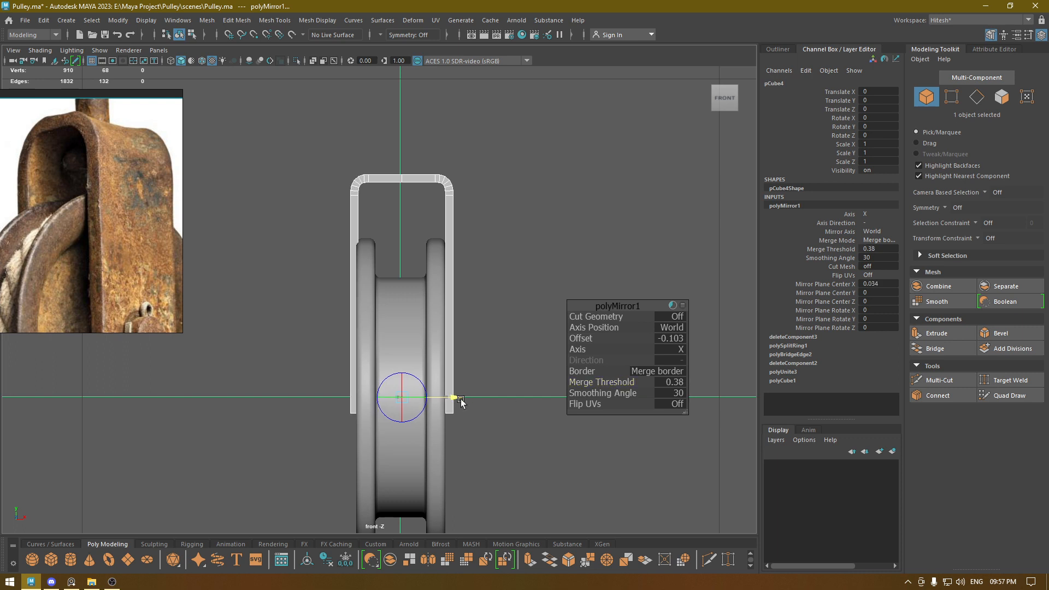
key(ctrl+z)
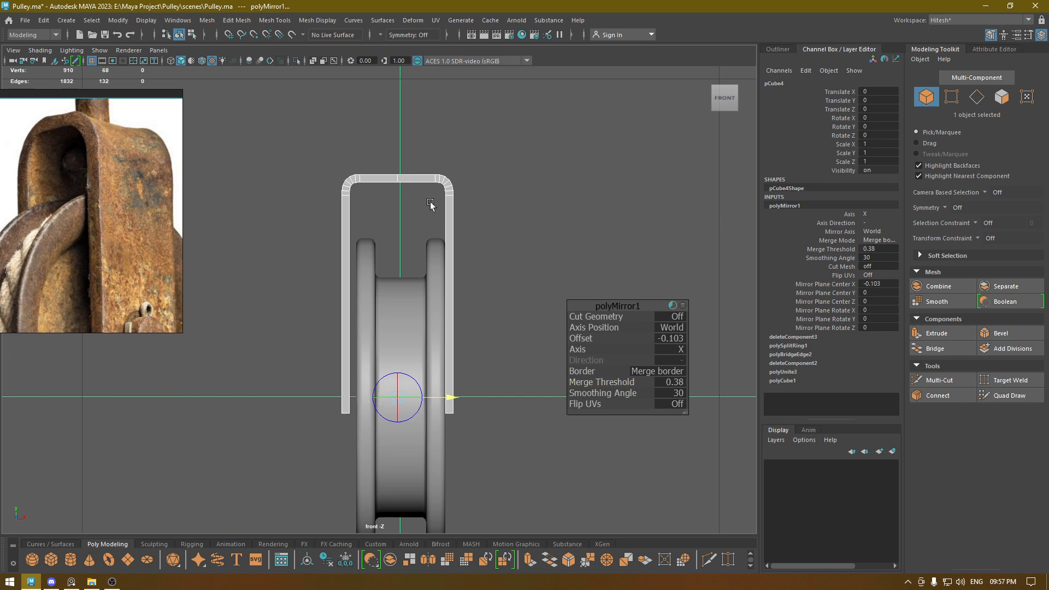
key(ctrl+z)
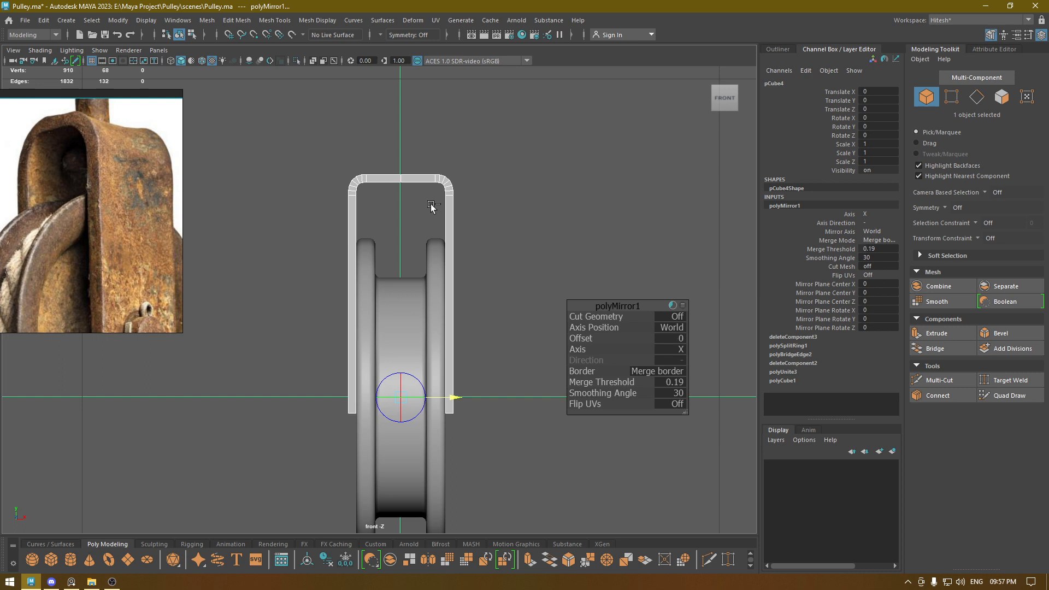
Set the mirror's merge threshold to 0.42, finish the mirror in object mode, and return to the perspective view.
click(622, 379)
key(w)
right_drag(511, 239, 543, 214)
key(space)
drag(548, 208, 544, 121)
alt+drag(512, 224, 525, 306)
alt+right_drag(525, 306, 623, 470)
alt+middle_drag(393, 142, 468, 267)
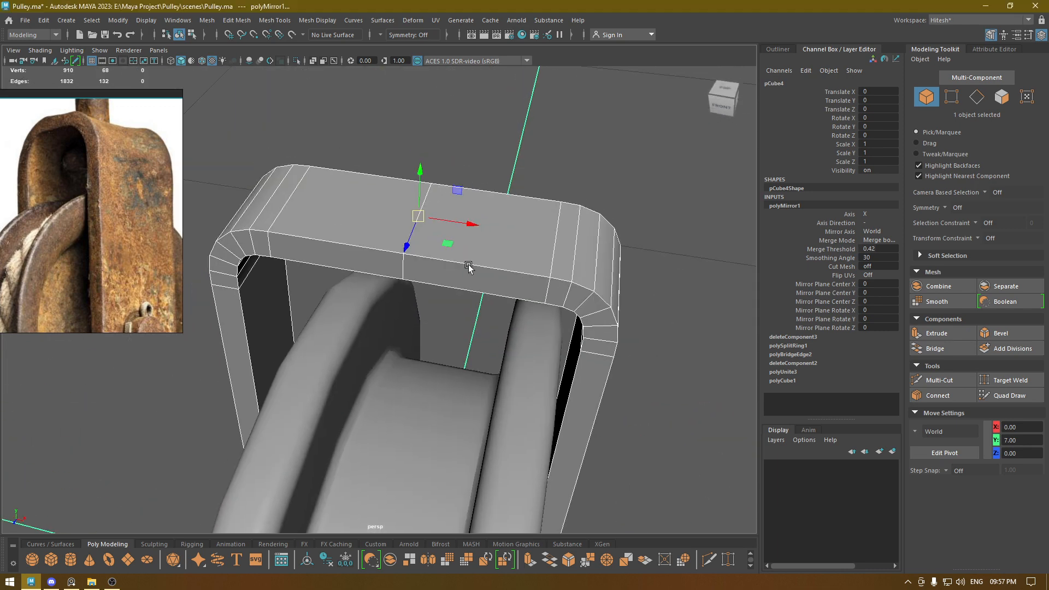
Test the crossbar's centre seam by moving its front upper vertex to X -0.58, and undo the move.
alt+drag(468, 268, 486, 262)
right_drag(480, 154, 441, 129)
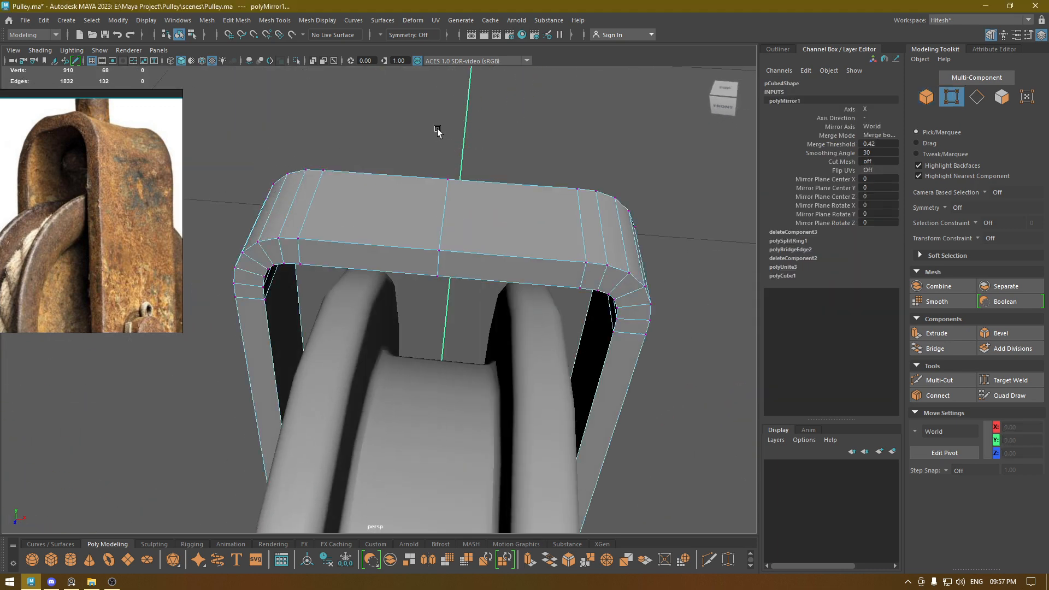
alt+drag(440, 129, 357, 213)
click(408, 237)
alt+drag(438, 233, 457, 236)
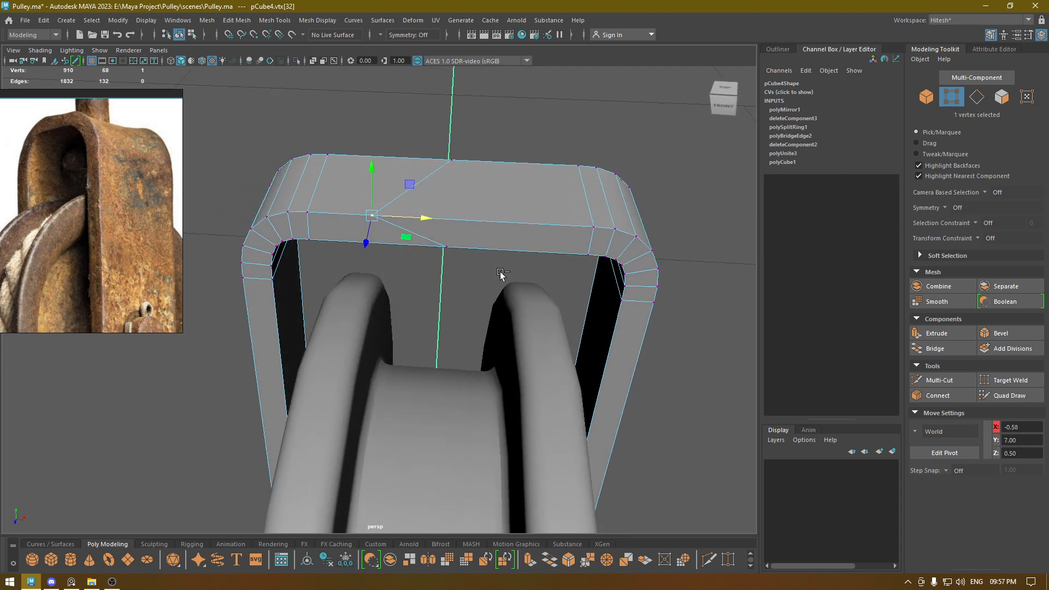
key(ctrl+z)
Merge the four vertices on the crossbar's centre seam with a distance threshold of 0.01.
alt+right_drag(490, 204, 489, 122)
alt+drag(489, 122, 434, 169)
right_drag(468, 133, 414, 125)
drag(399, 144, 464, 295)
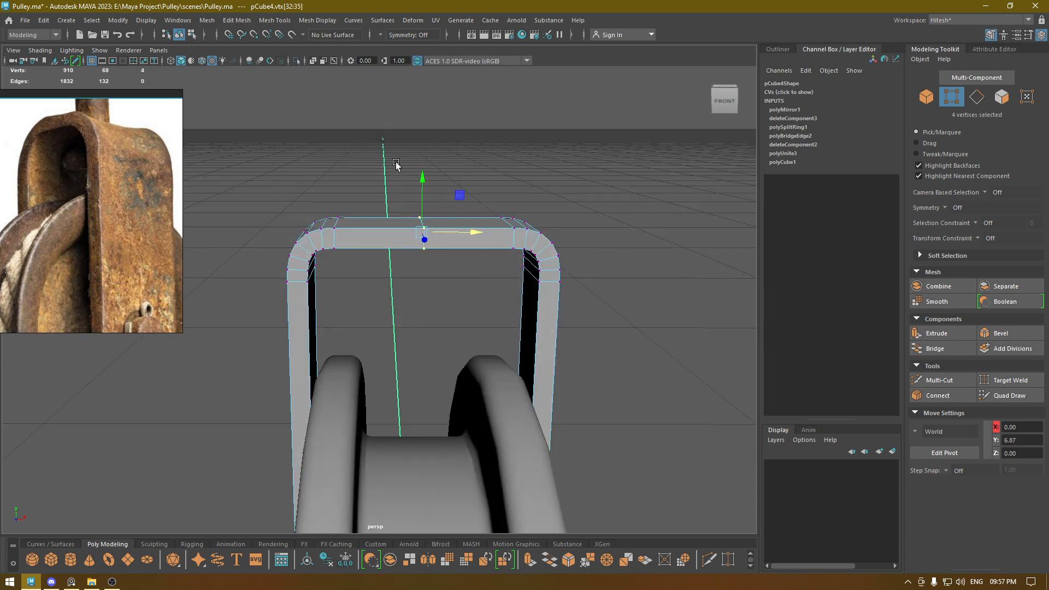
shift+right_drag(396, 164, 446, 118)
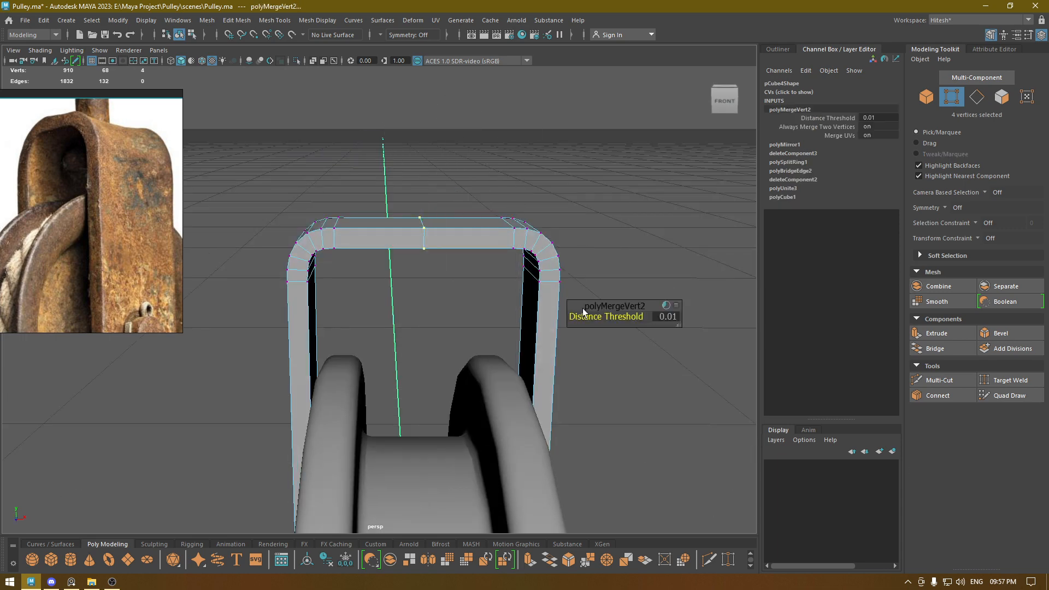
Delete the four-edge loop at the middle of the bracket's crossbar.
right_drag(503, 224, 520, 200)
double_click(421, 238)
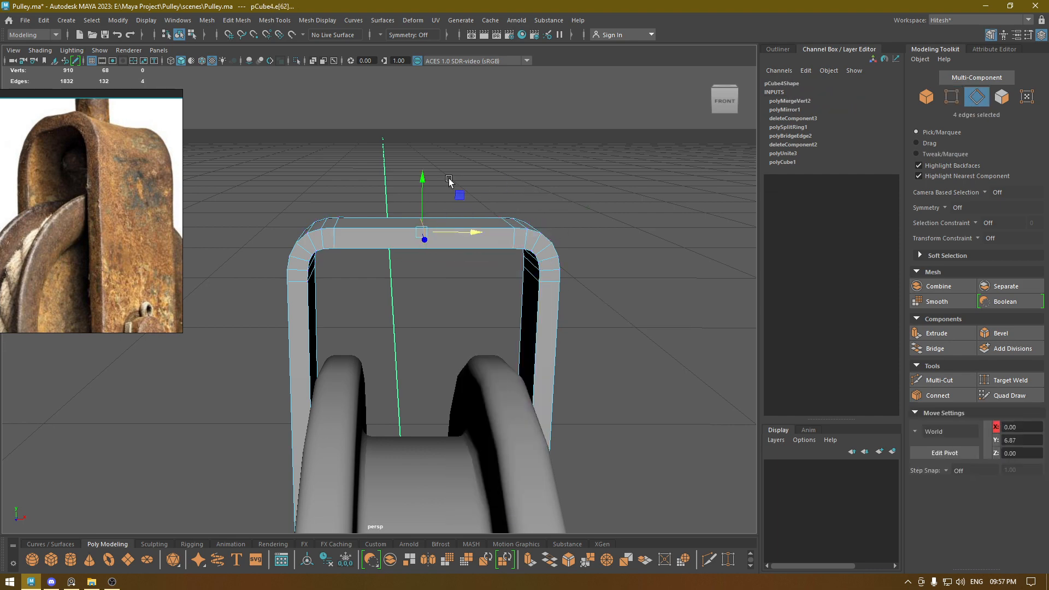
shift+right_drag(449, 179, 279, 230)
alt+drag(561, 294, 486, 198)
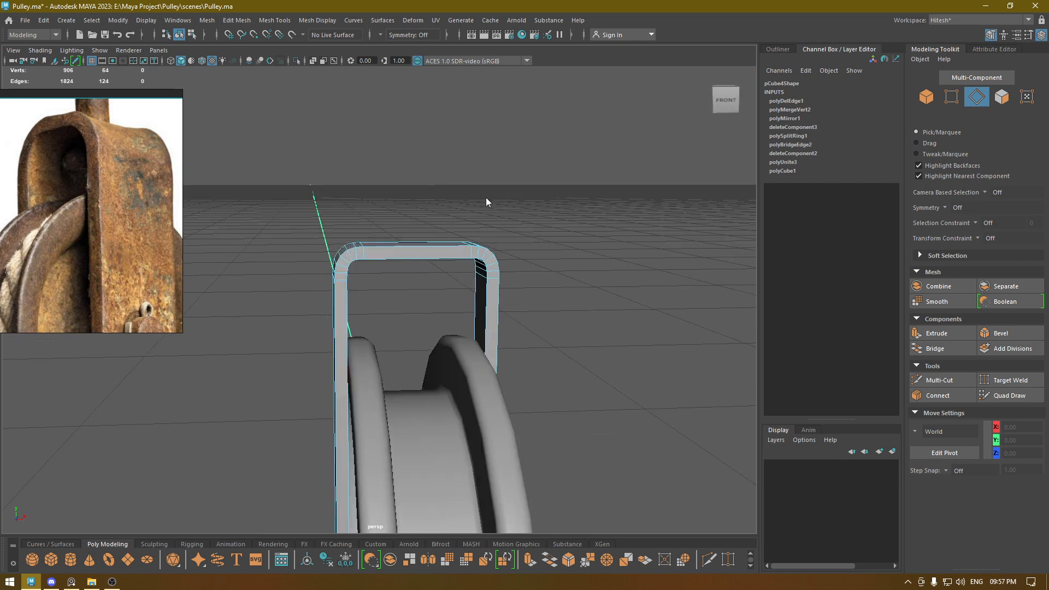
Return to object mode and widen the whole bracket by scaling it along the Z axis.
right_drag(486, 198, 441, 274)
click(579, 183)
alt+drag(441, 275, 365, 282)
click(367, 295)
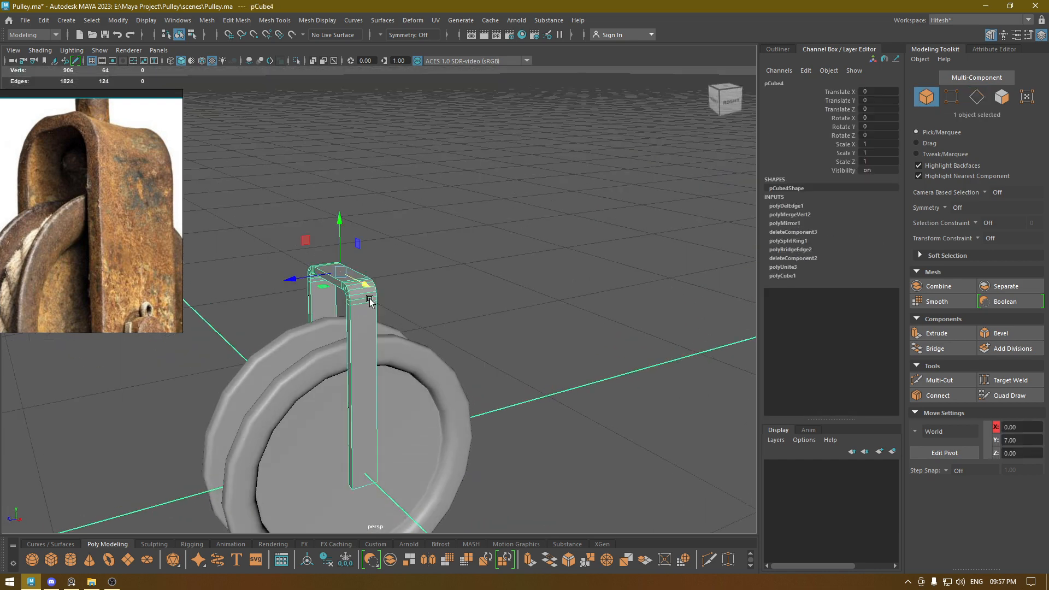
alt+right_drag(367, 305, 140, 246)
alt+drag(367, 293, 402, 317)
key(r)
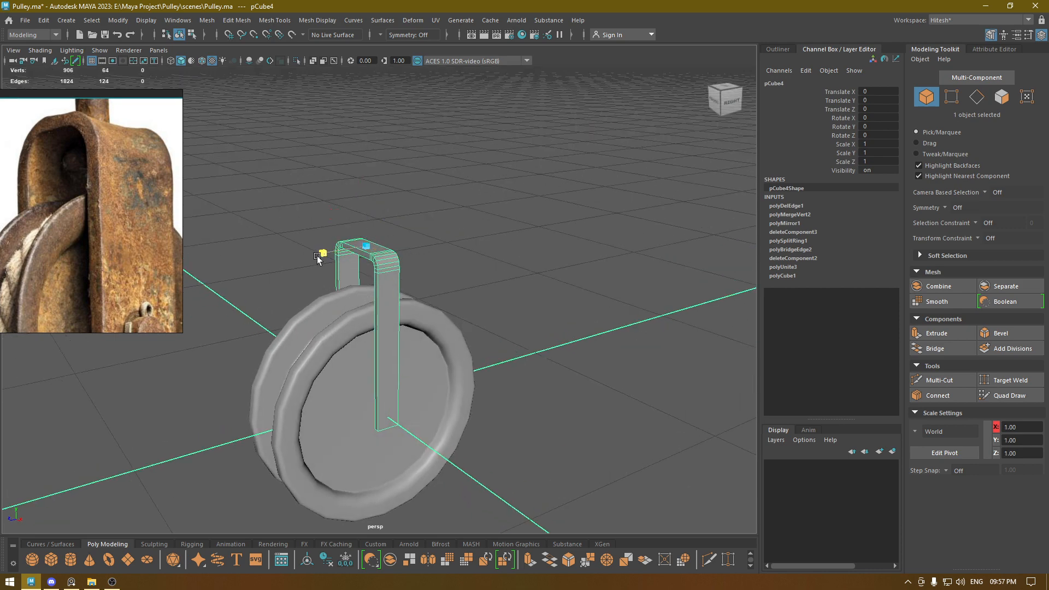
drag(323, 254, 244, 270)
key(w)
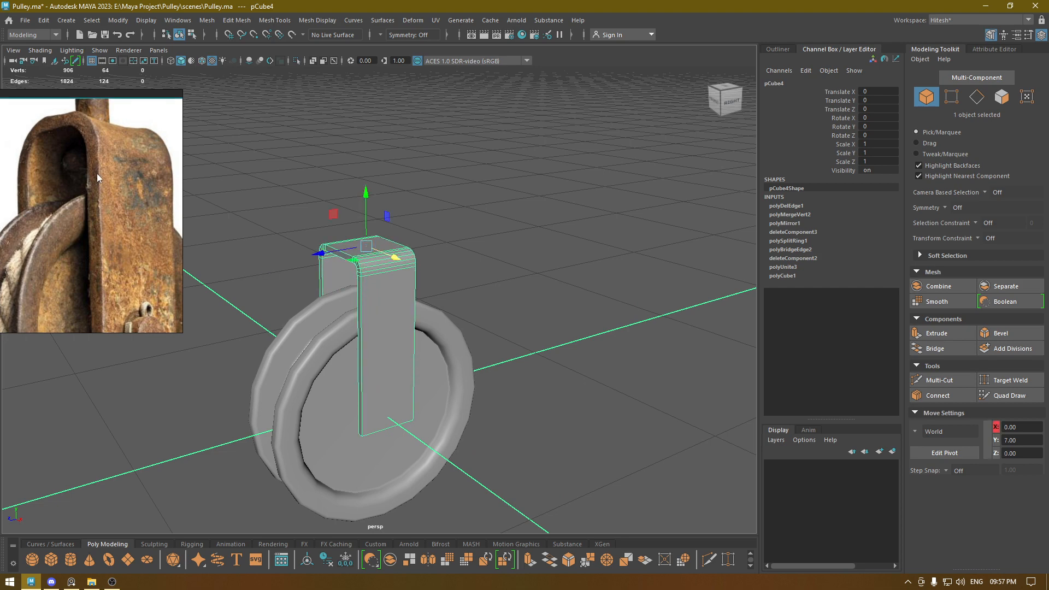
Insert an edge loop lengthwise down the middle of the bracket's faces and scale it outward for a slight bulge.
scroll(129, 166, down, 1)
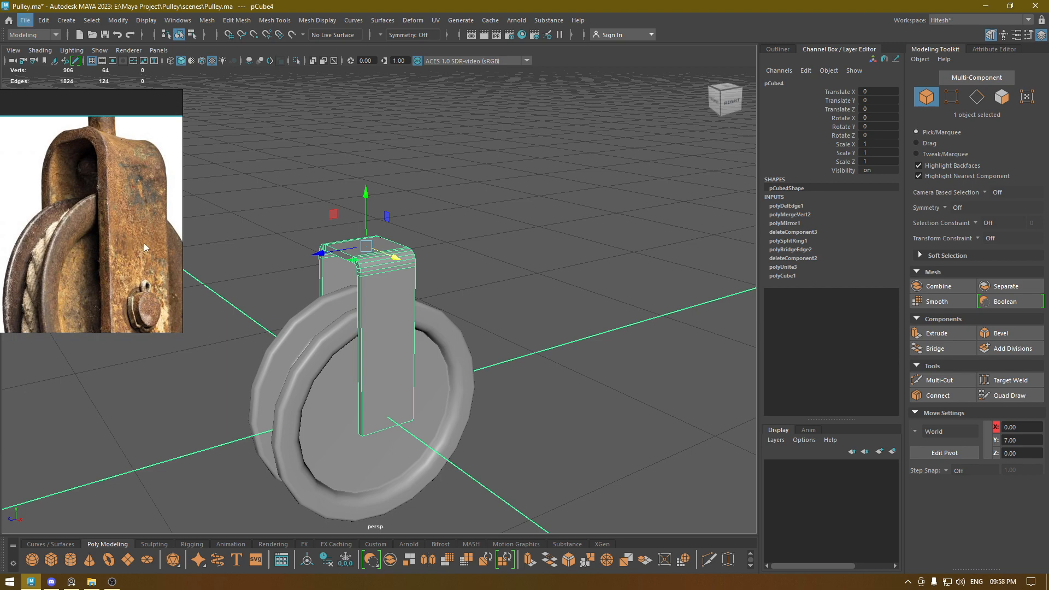
alt+drag(371, 339, 382, 321)
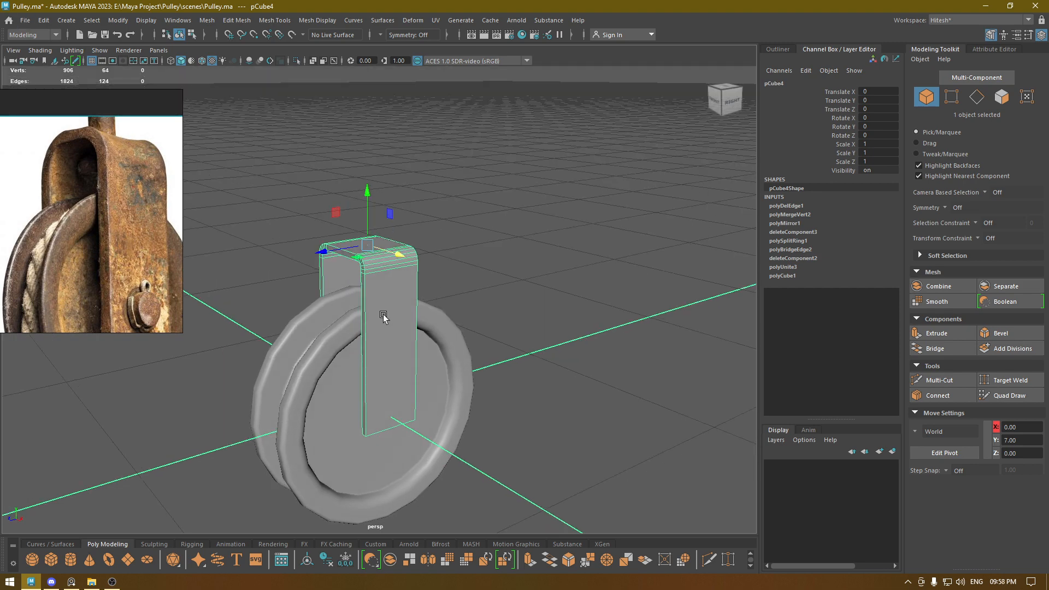
right_drag(377, 273, 327, 345)
click(376, 277)
alt+drag(340, 261, 377, 452)
key(r)
key(w)
Bevel the bracket's lengthwise centre loop with fraction 0.56 and 2 segments, and return to object mode.
shift+right_drag(382, 322, 421, 323)
drag(576, 317, 629, 329)
key(w)
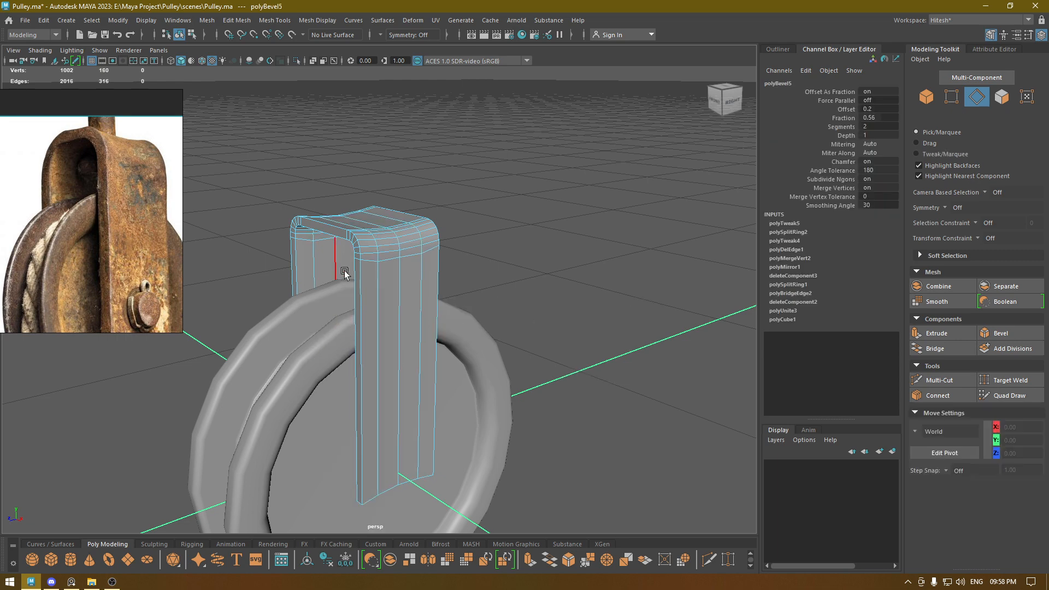
alt+drag(363, 269, 437, 229)
right_drag(430, 216, 495, 185)
click(543, 327)
Examine the beveled bracket's shape from the front and side angles against the reference photo.
alt+drag(543, 329, 453, 231)
click(418, 240)
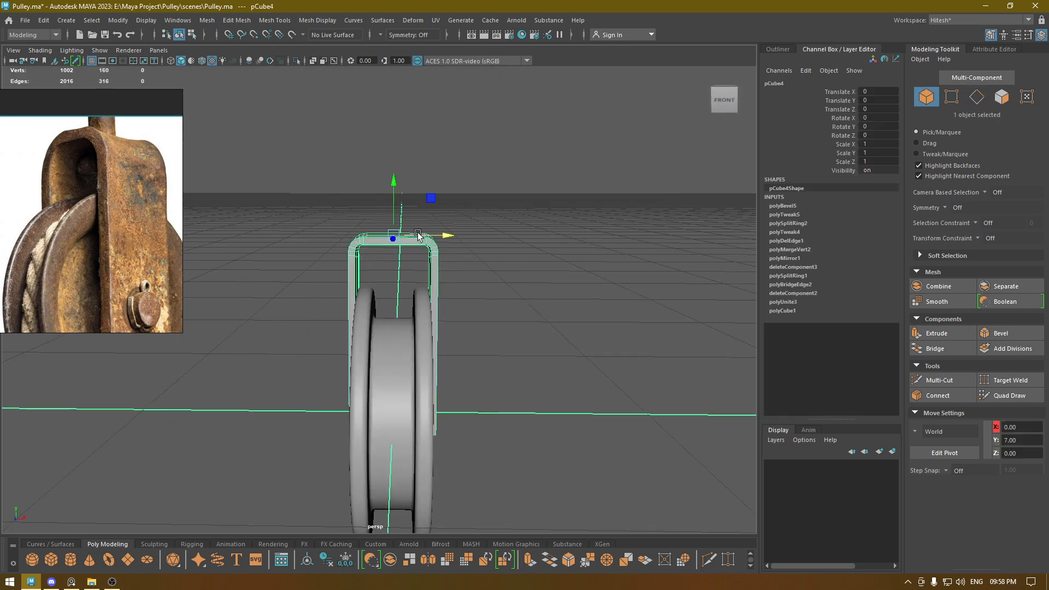
right_drag(418, 235, 489, 528)
click(515, 368)
alt+drag(515, 368, 437, 304)
scroll(423, 301, up, 3)
click(423, 301)
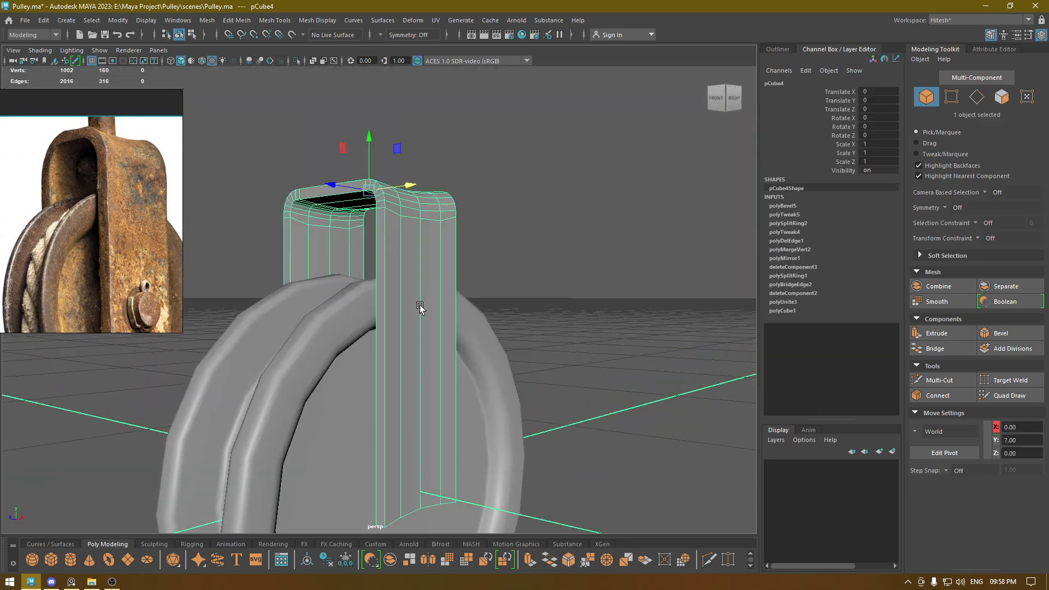
right_drag(420, 261, 504, 539)
click(606, 261)
alt+drag(606, 260, 515, 368)
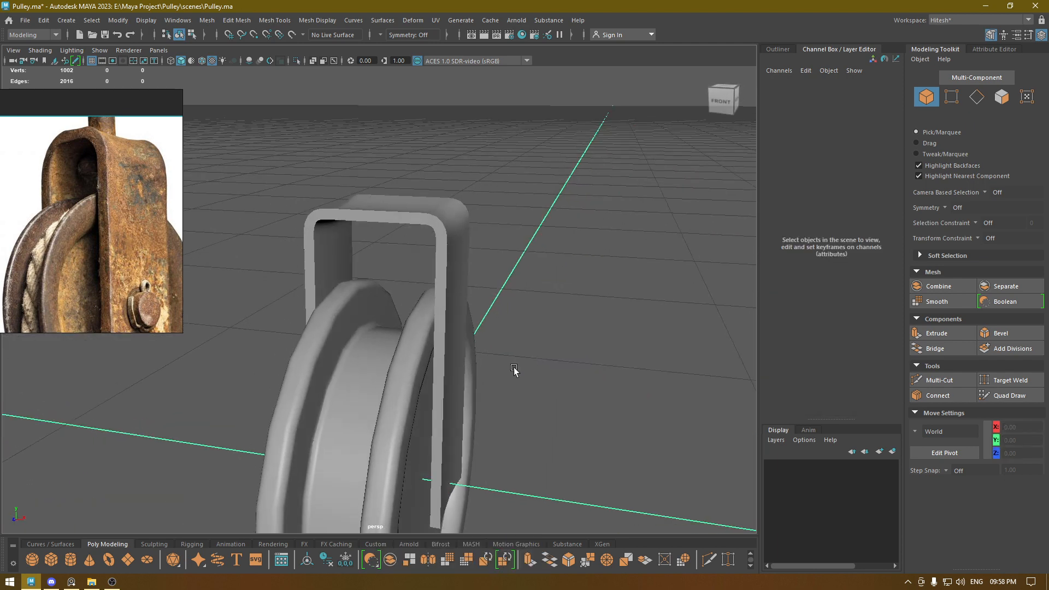
scroll(451, 270, down, 3)
click(406, 230)
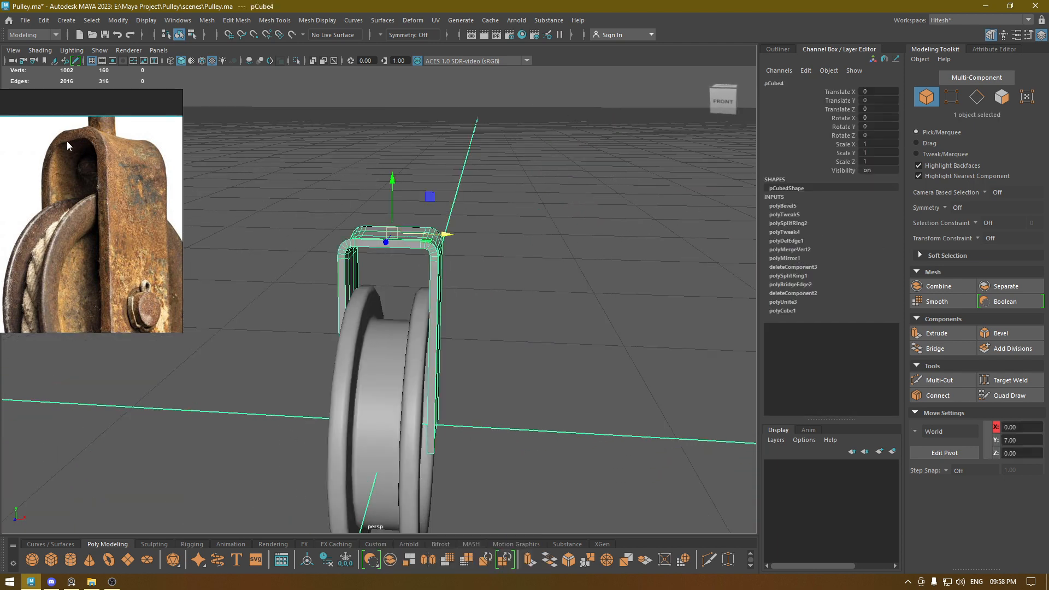
alt+drag(382, 251, 425, 271)
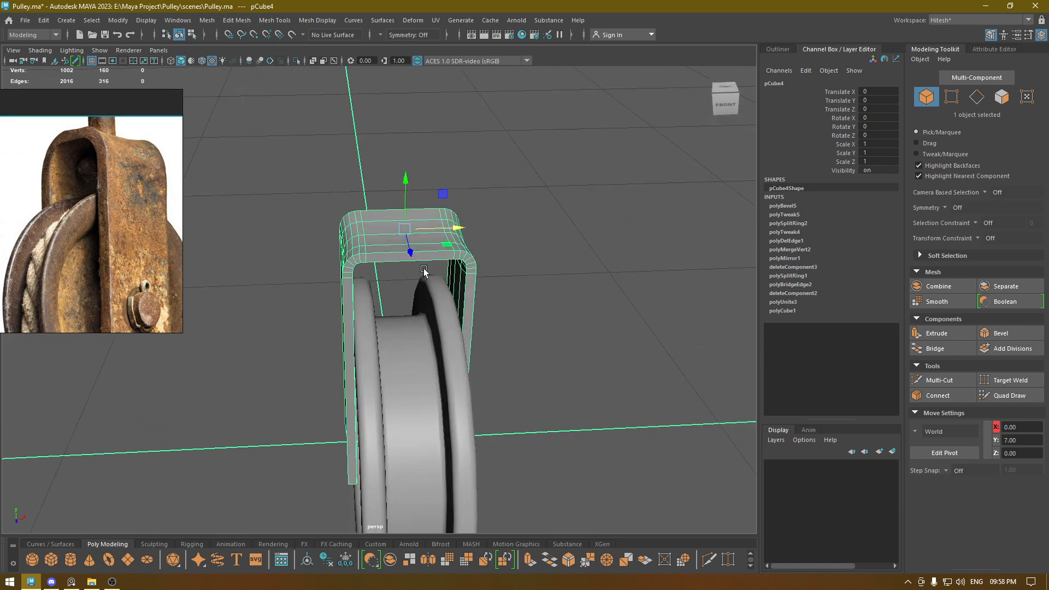
Insert a centre edge loop across the bracket's top and bevel it with fraction 0.62 and 2 segments.
right_drag(420, 238, 419, 210)
click(418, 253)
shift+right_drag(336, 295, 388, 300)
shift+right_drag(432, 231, 469, 223)
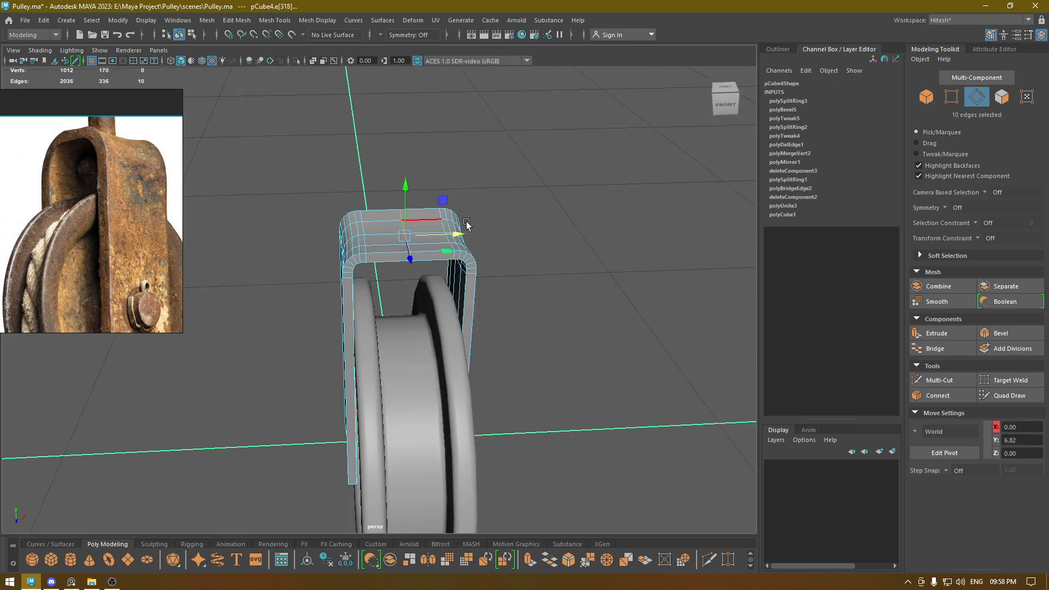
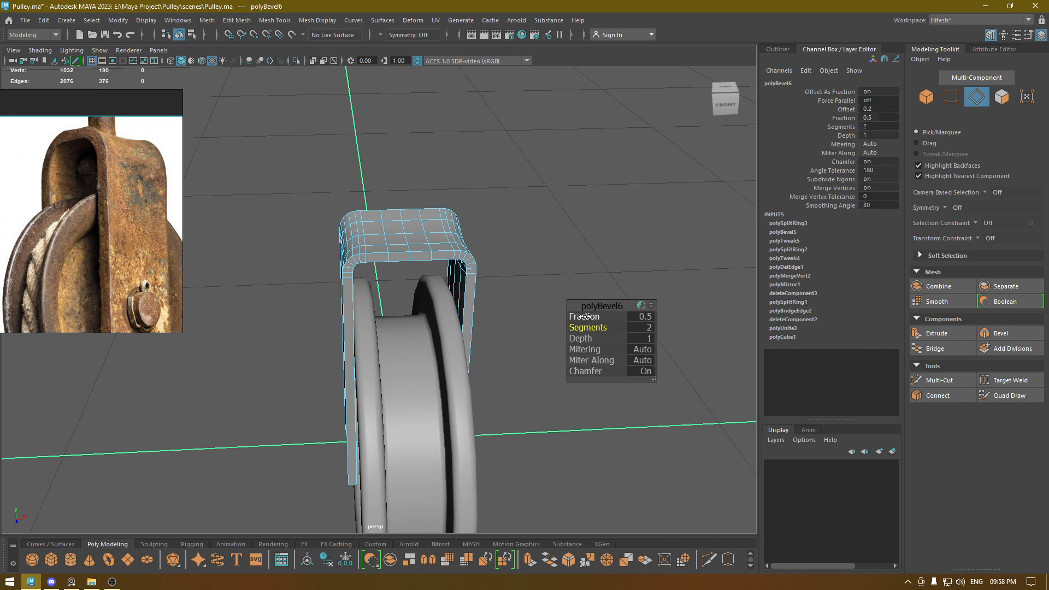
drag(585, 317, 589, 315)
key(w)
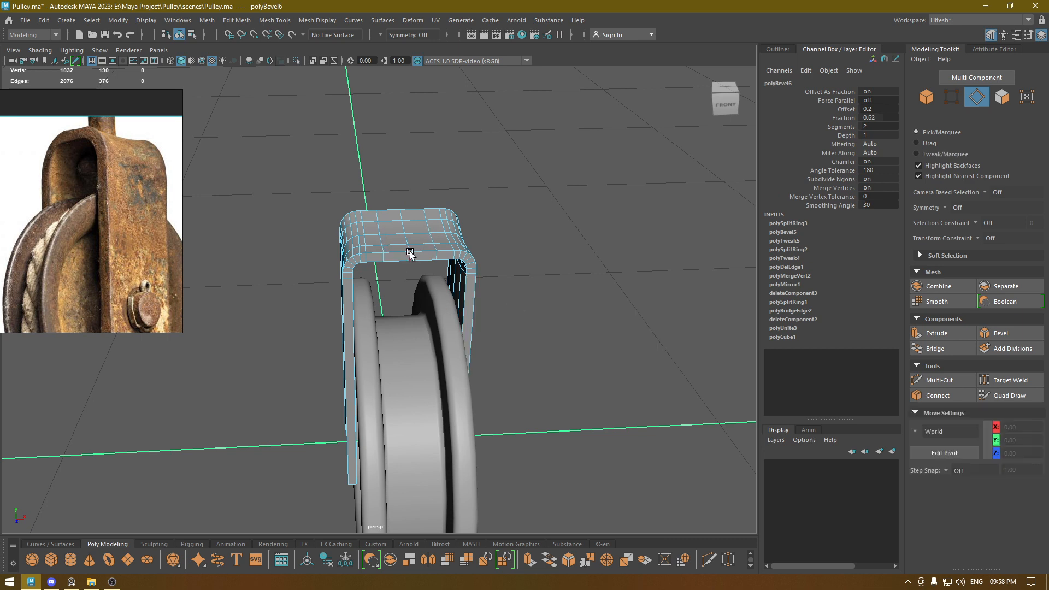
In the front view, raise the centre column of vertices on the bracket's top to about Y 7.16.
key(space)
drag(427, 219, 427, 252)
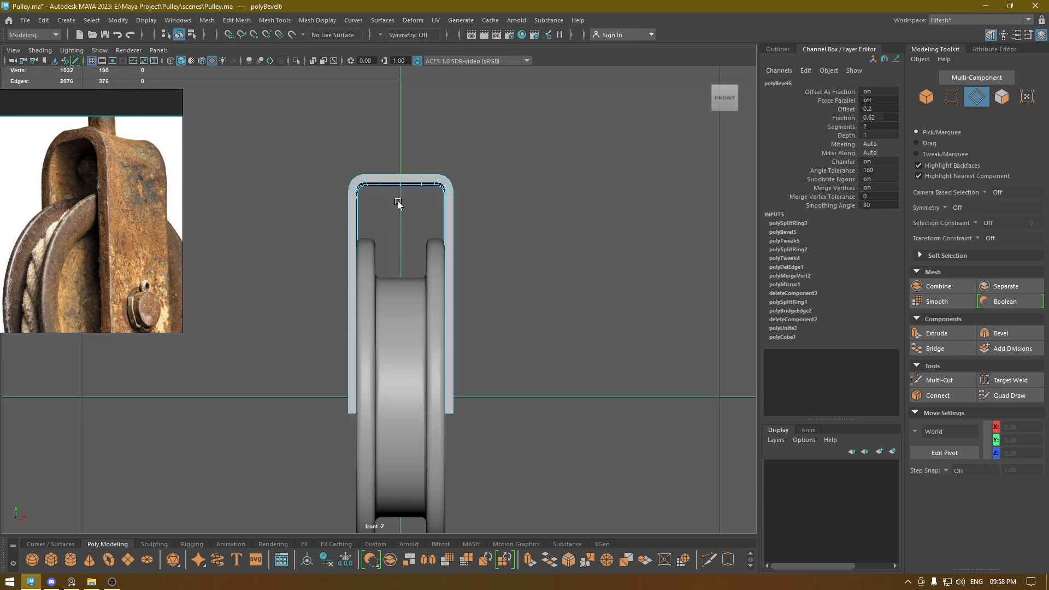
alt+right_drag(399, 203, 468, 254)
alt+middle_drag(467, 255, 466, 353)
right_click(392, 175)
click(341, 176)
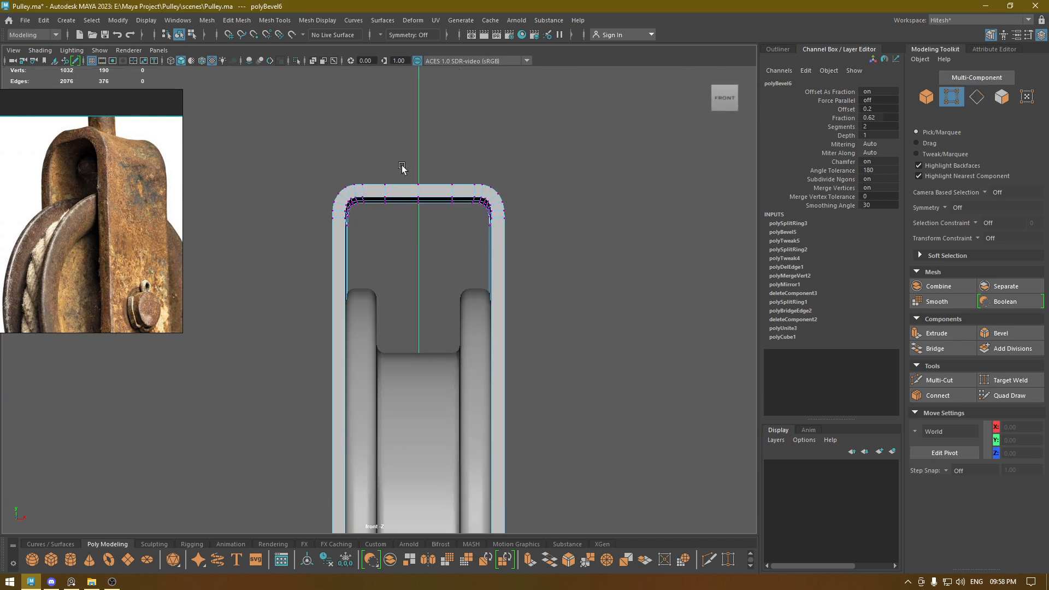
drag(403, 169, 431, 201)
drag(418, 148, 418, 129)
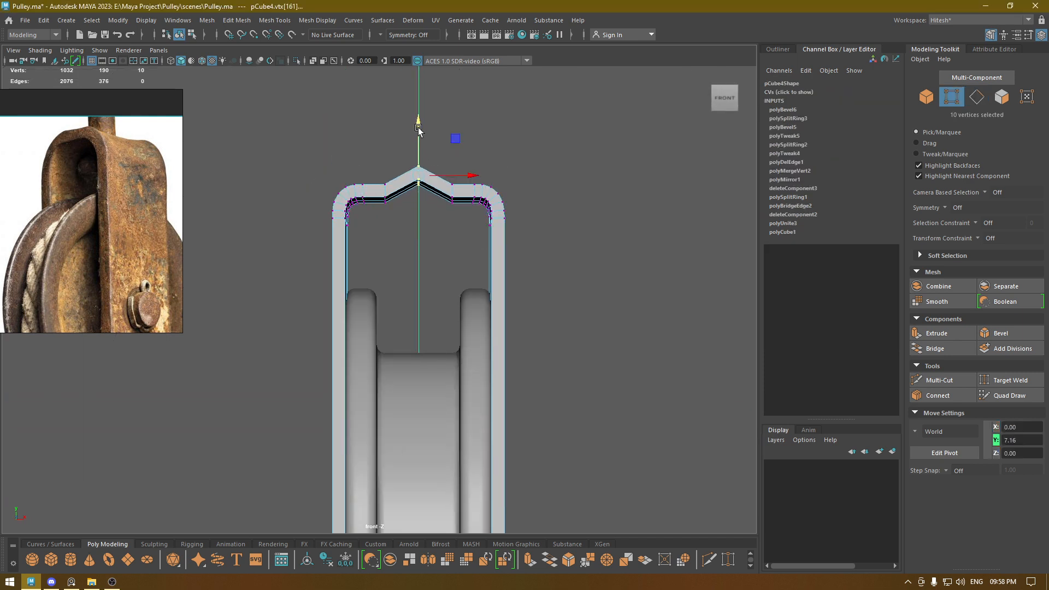
Raise the vertices beside the centre to about Y 7.09, and lift the outer pairs near the corners to form an arch.
drag(398, 208, 419, 124)
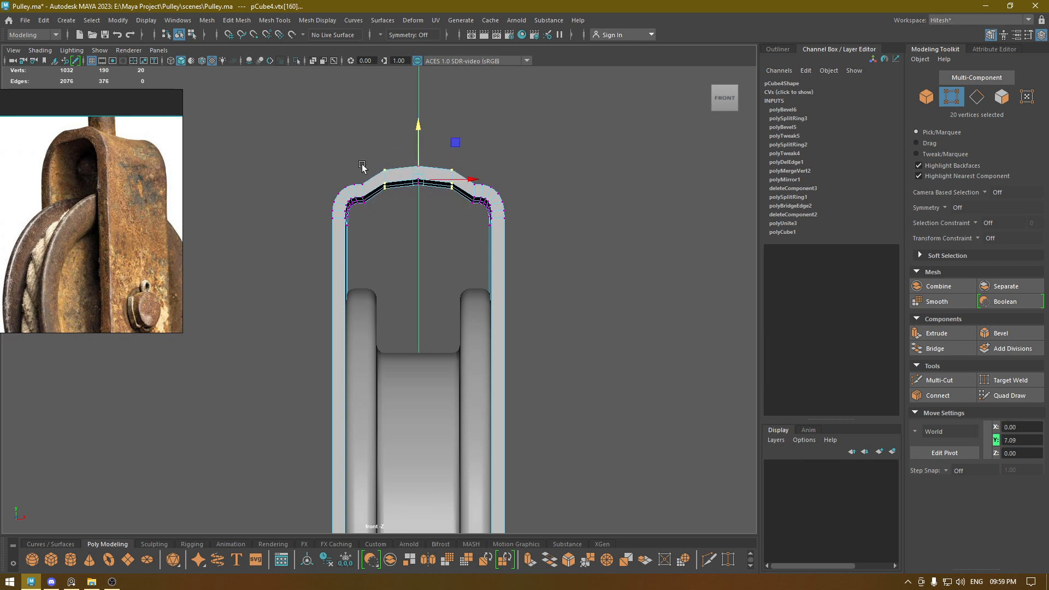
drag(377, 212, 378, 212)
drag(340, 172, 361, 225)
shift+drag(458, 167, 479, 227)
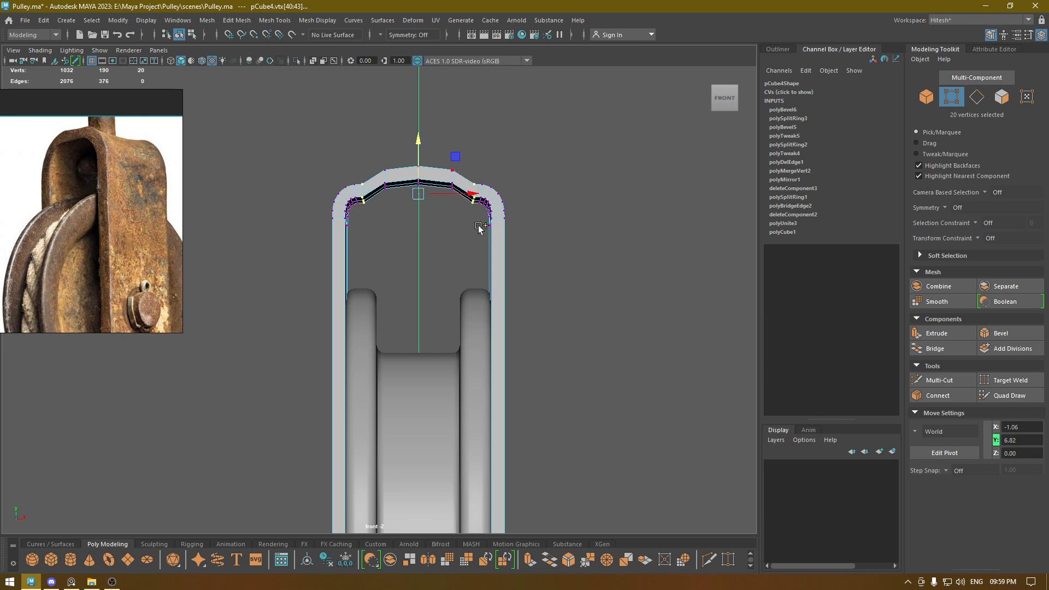
drag(420, 138, 405, 110)
In the perspective view, apply Edit Edge Flow to the crosswise edge loops around the middle of the bracket's arched top.
key(space)
alt+drag(411, 279, 415, 261)
scroll(415, 262, up, 3)
mouse_move(405, 191)
right_down()
mouse_move(408, 167)
mouse_move(391, 280)
right_up()
double_click(410, 169)
double_click(384, 194)
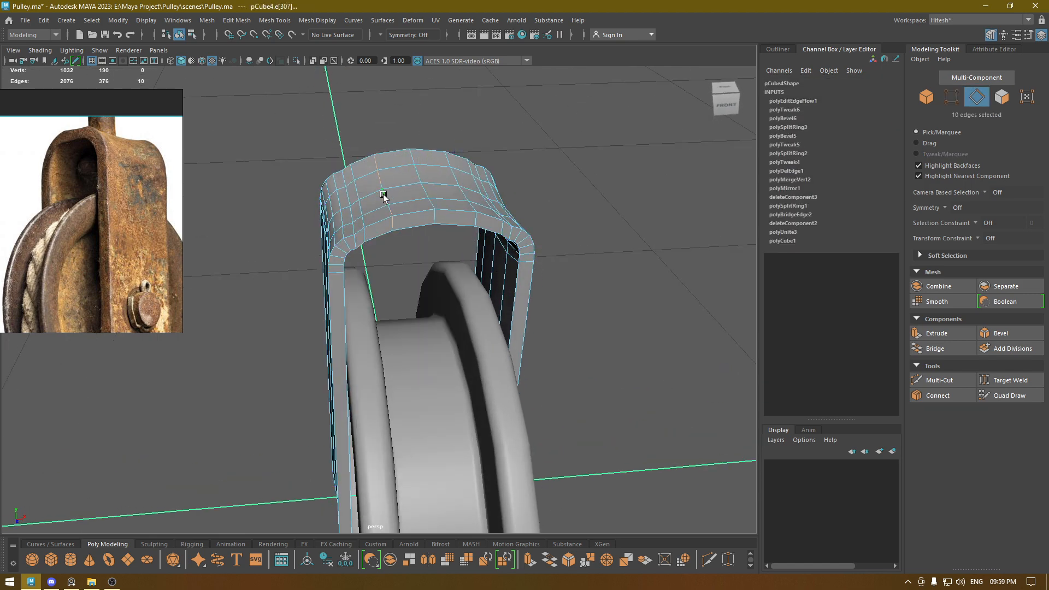
key(g)
double_click(463, 192)
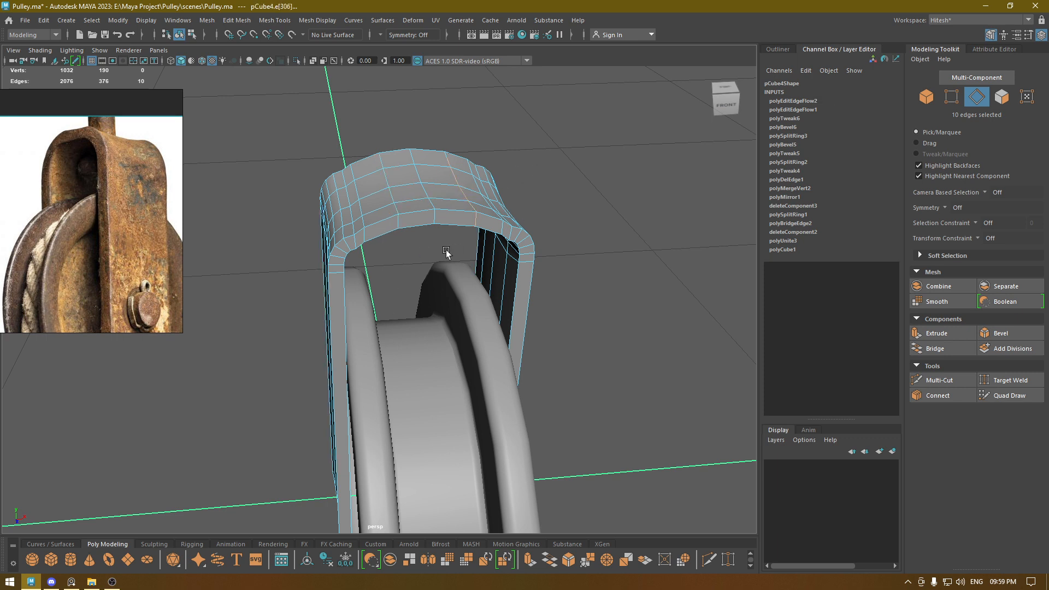
key(g)
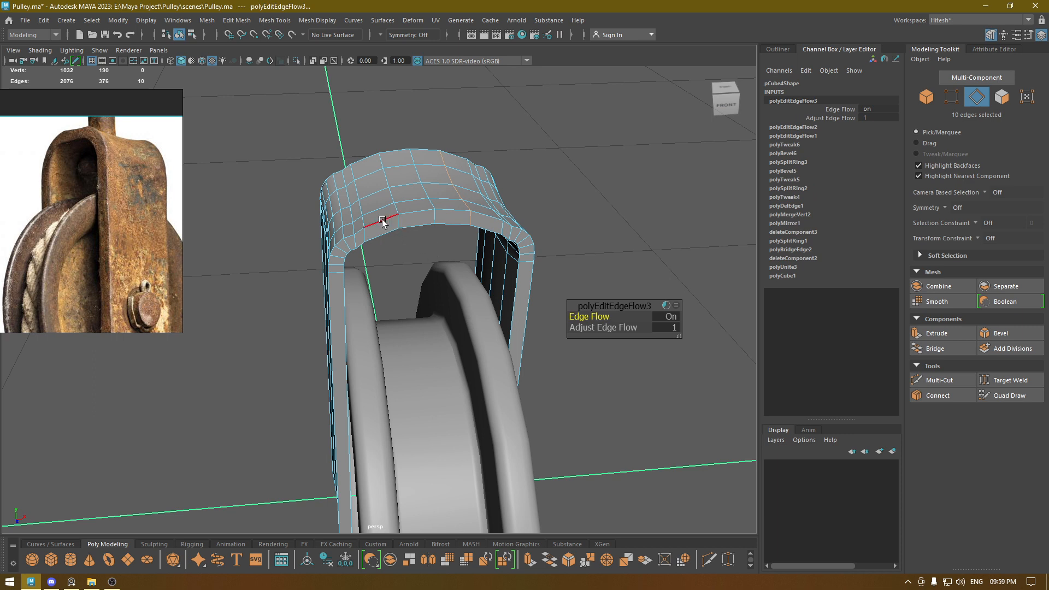
Repeat Edit Edge Flow on the crosswise loops at both sides of the arch to even out its curvature.
key(g)
key(g)
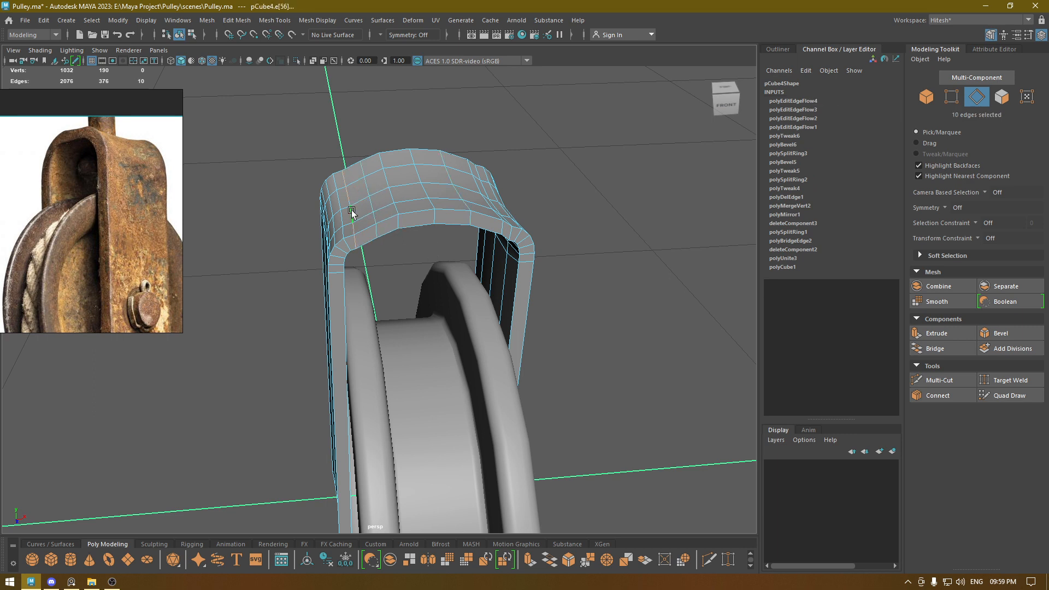
key(g)
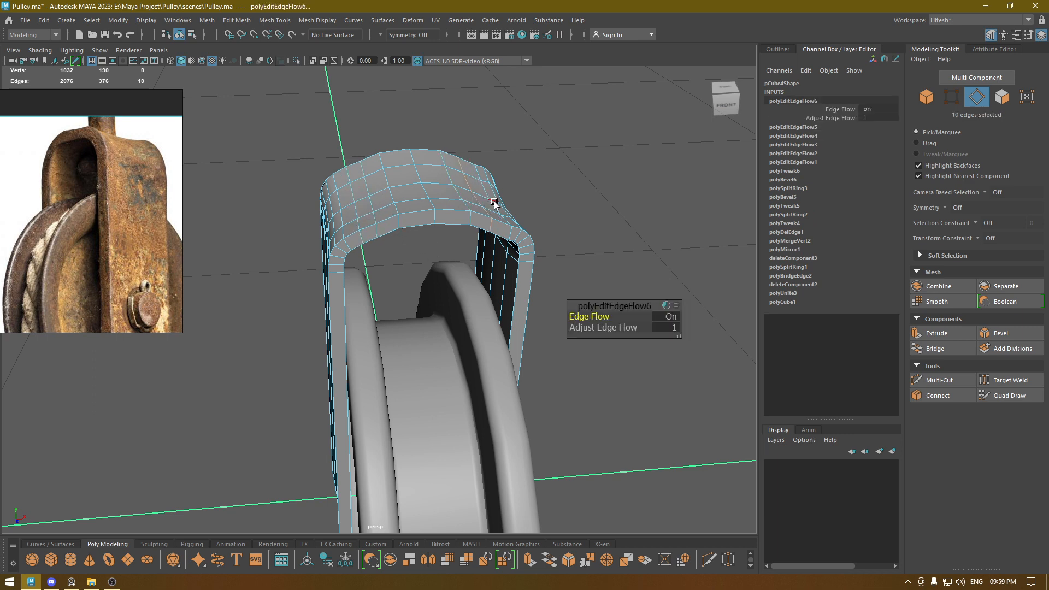
key(g)
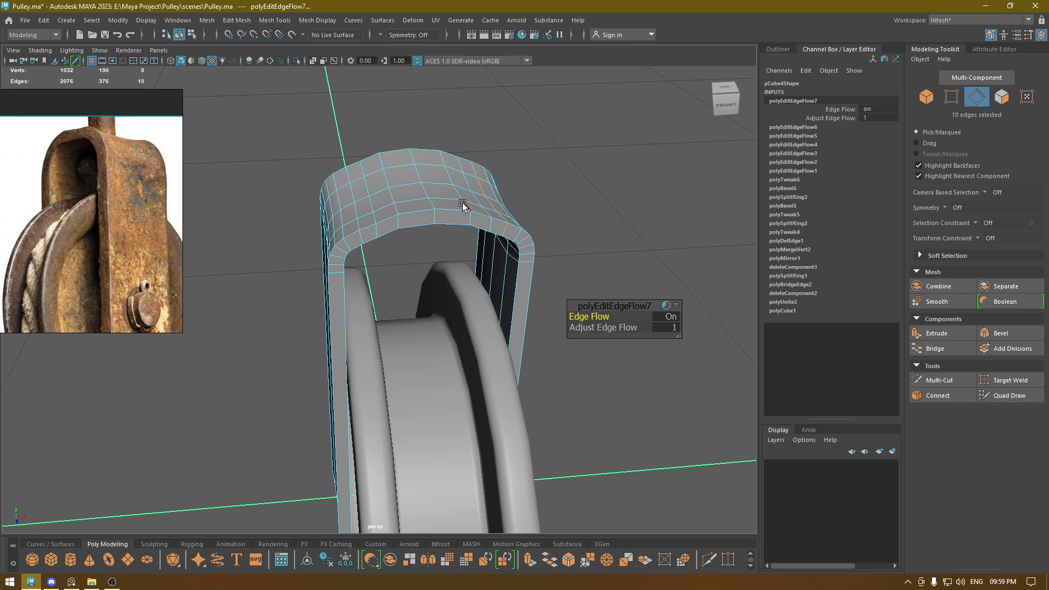
key(g)
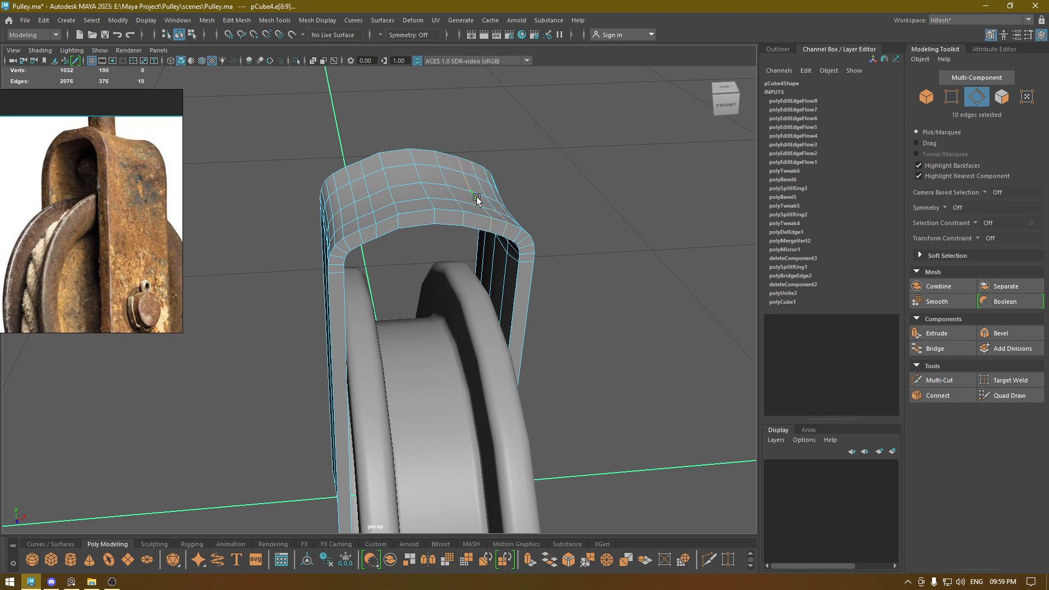
key(g)
key(g)
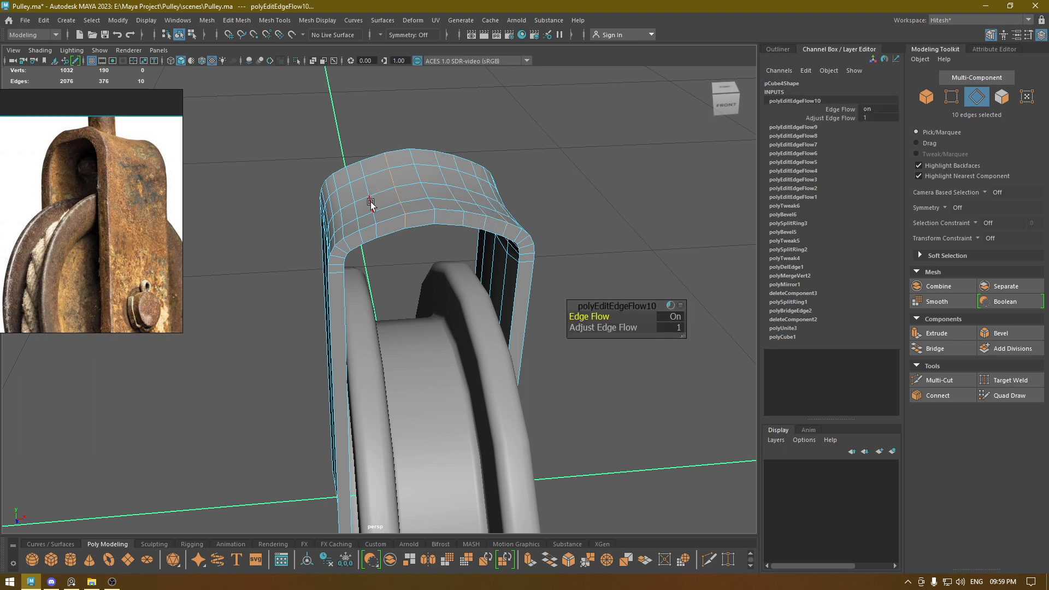
Apply Edit Edge Flow to the crosswise edge loops along the bracket's arched top, then return to object mode.
key(g)
key(g)
key(g)
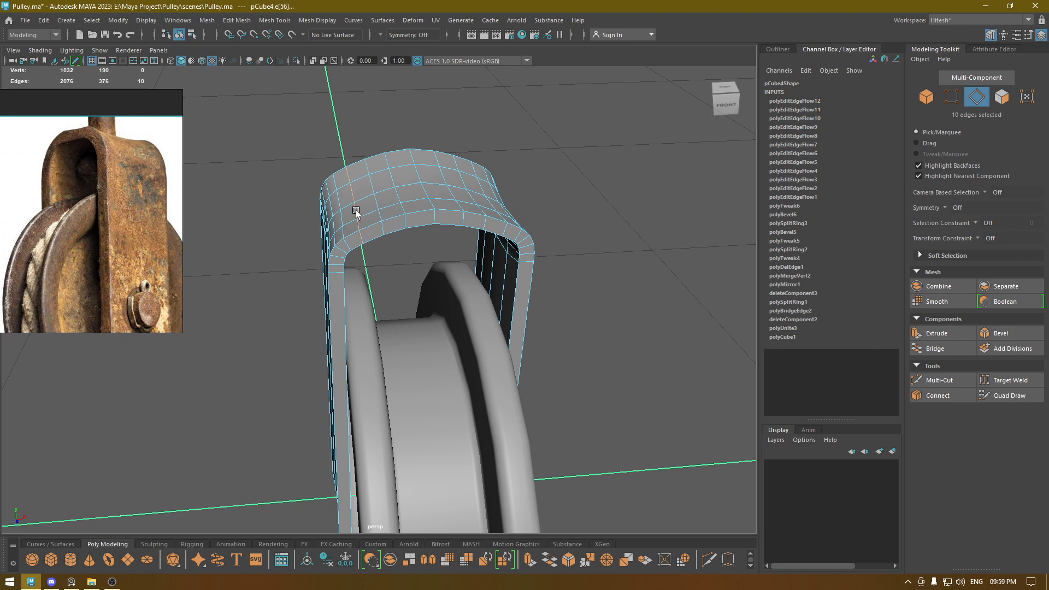
key(g)
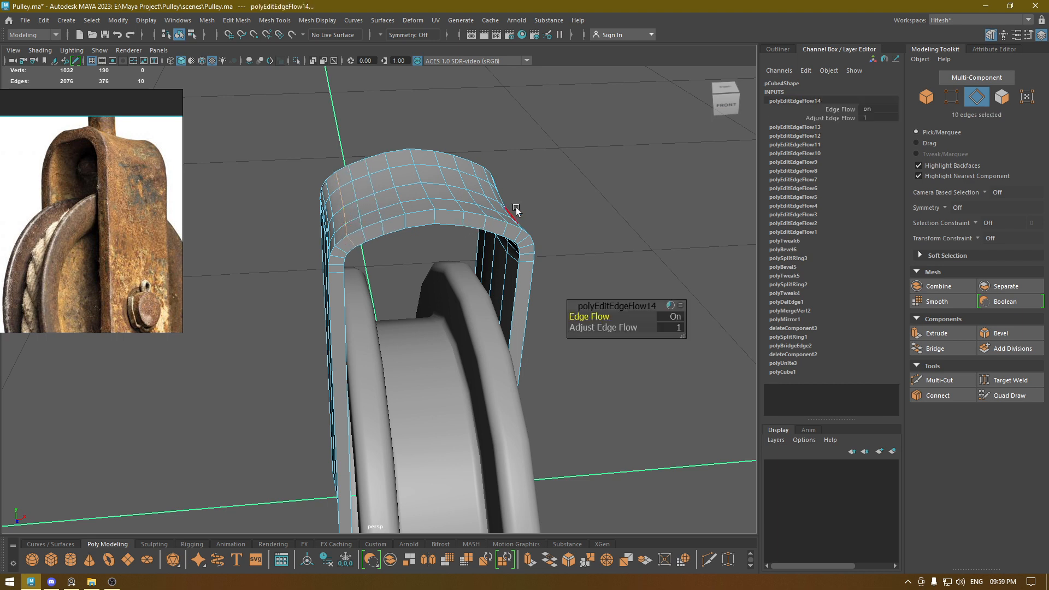
key(g)
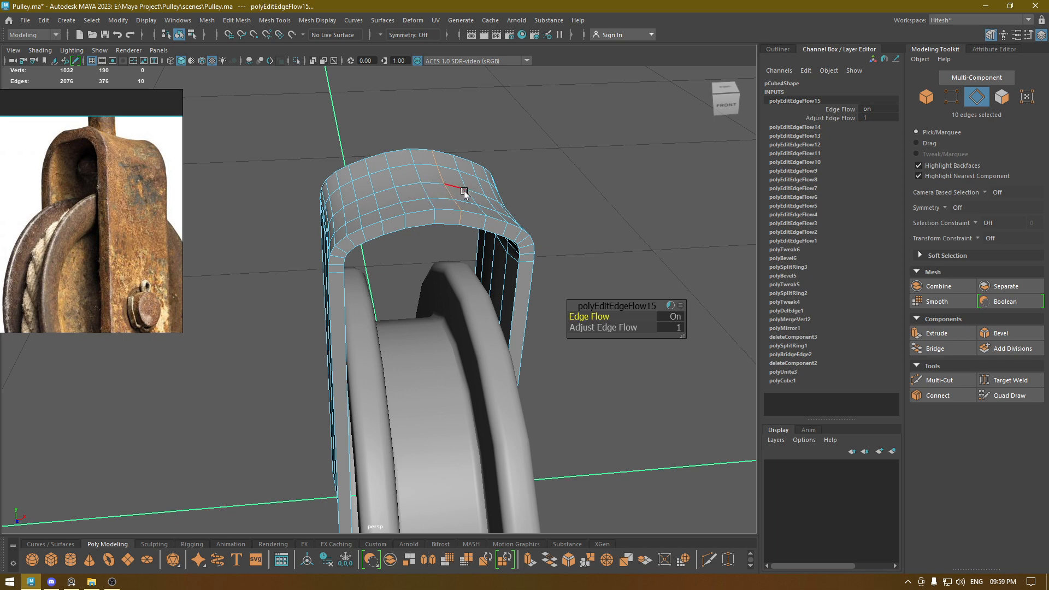
key(g)
key(g)
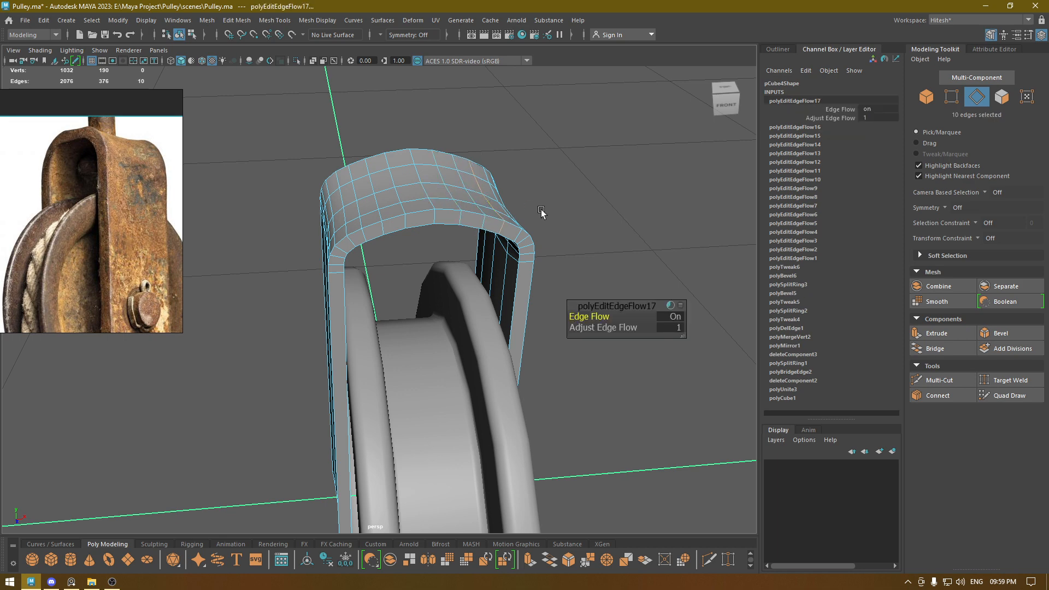
alt+drag(543, 219, 444, 234)
key(g)
key(w)
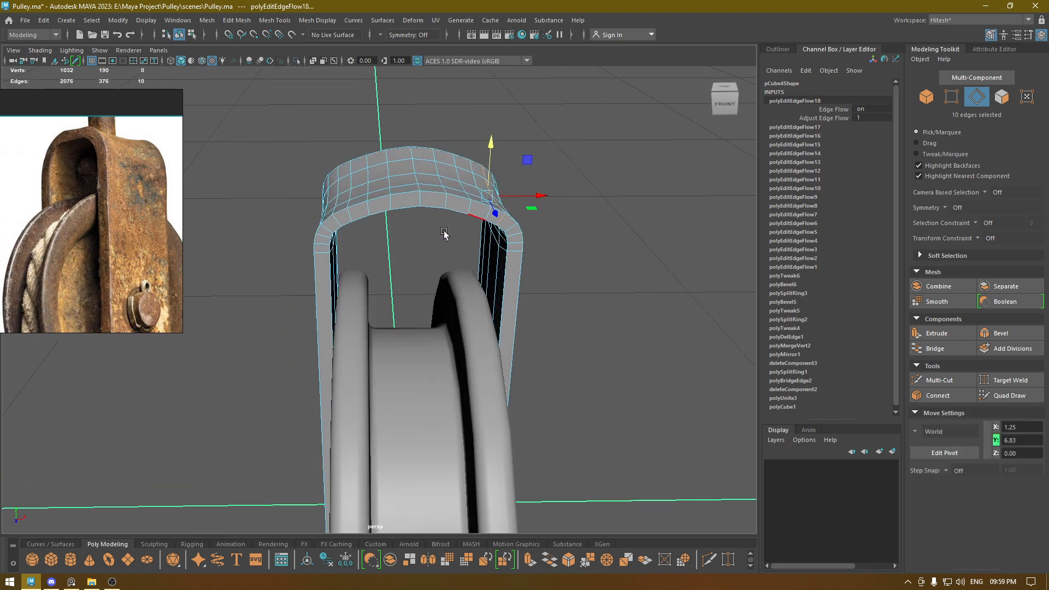
right_drag(439, 189, 495, 171)
click(635, 248)
alt+drag(634, 248, 496, 417)
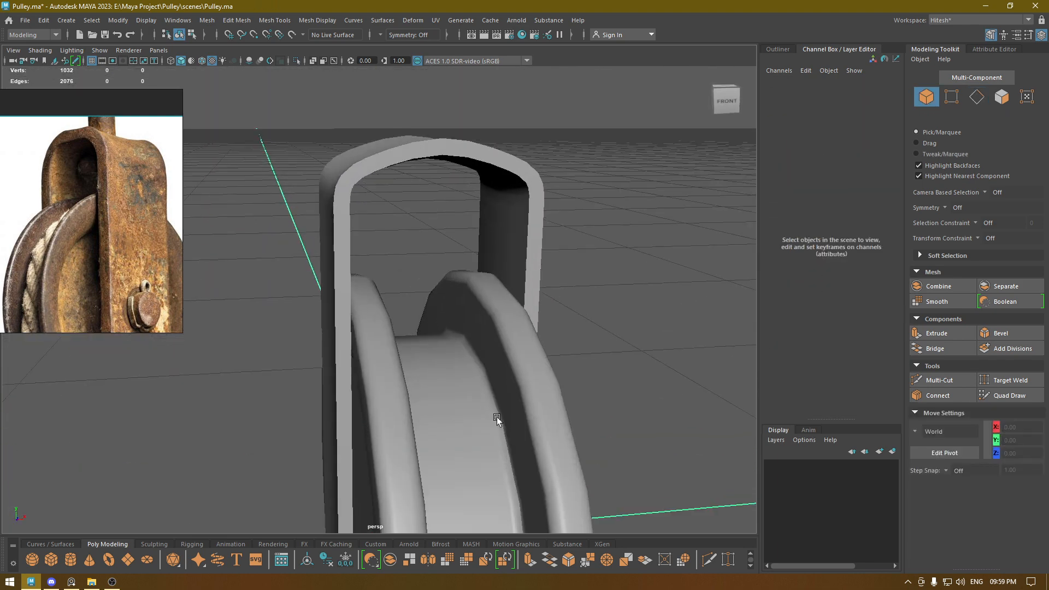
In the front view, lower the centre row of vertices at the arch's peak to about 7.15 in Y.
key(space)
drag(439, 177, 441, 206)
scroll(497, 365, up, 3)
alt+middle_drag(500, 218, 503, 326)
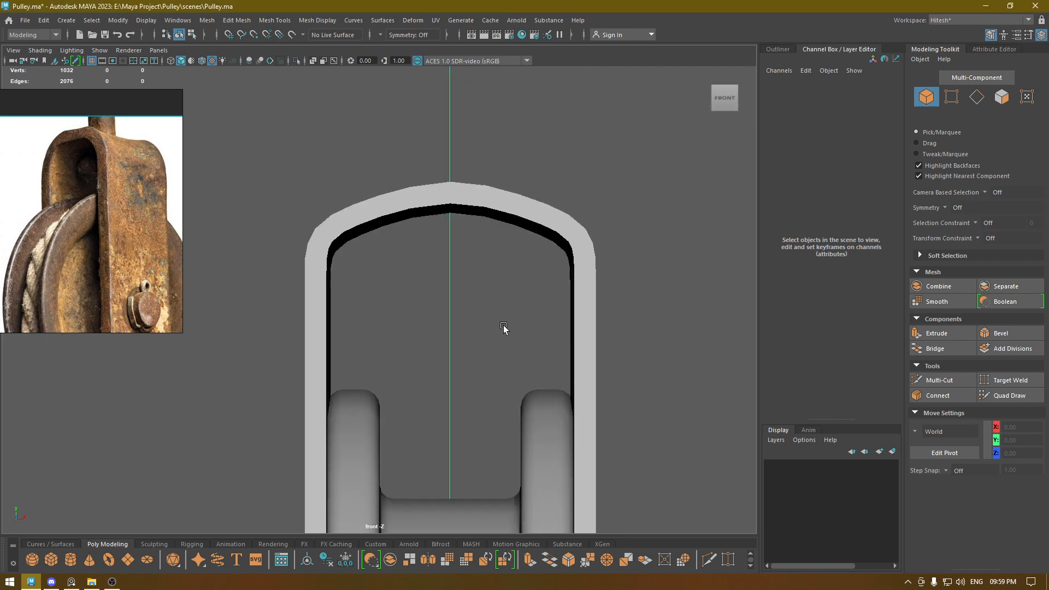
scroll(504, 326, up, 2)
click(481, 170)
right_drag(481, 169, 454, 152)
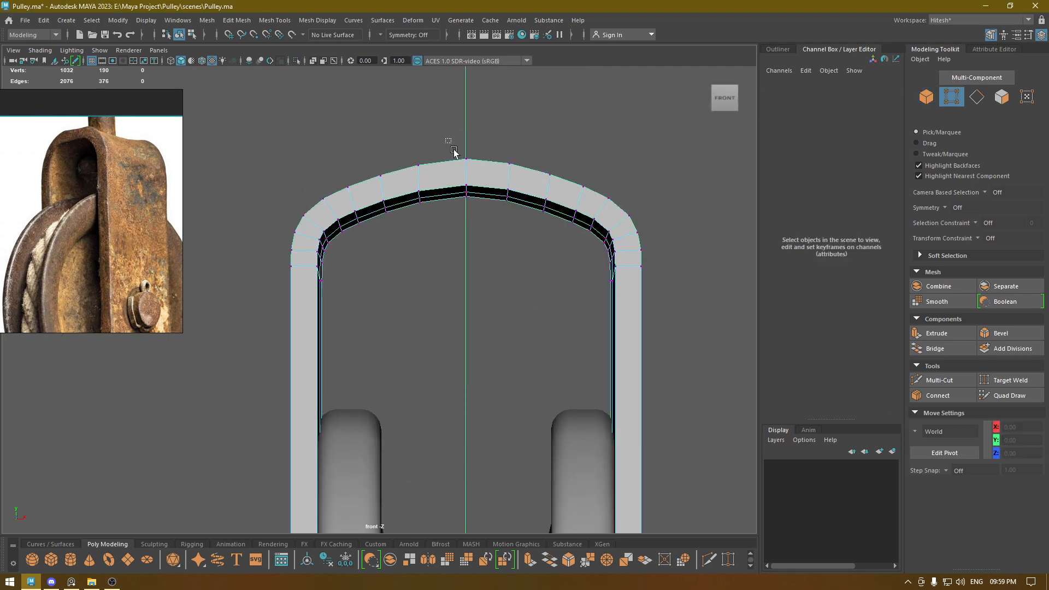
drag(454, 152, 475, 196)
drag(465, 133, 462, 136)
key(space)
drag(462, 202, 441, 203)
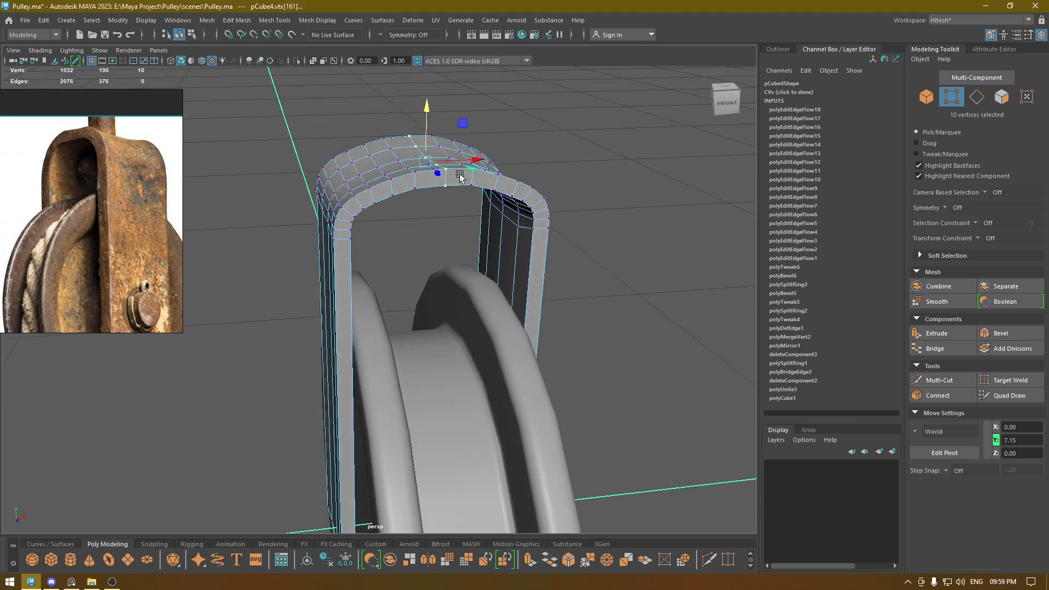
Reapply Edit Edge Flow to the edge loops on both sides of the arch's centre, then deselect the bracket.
right_drag(441, 183, 430, 268)
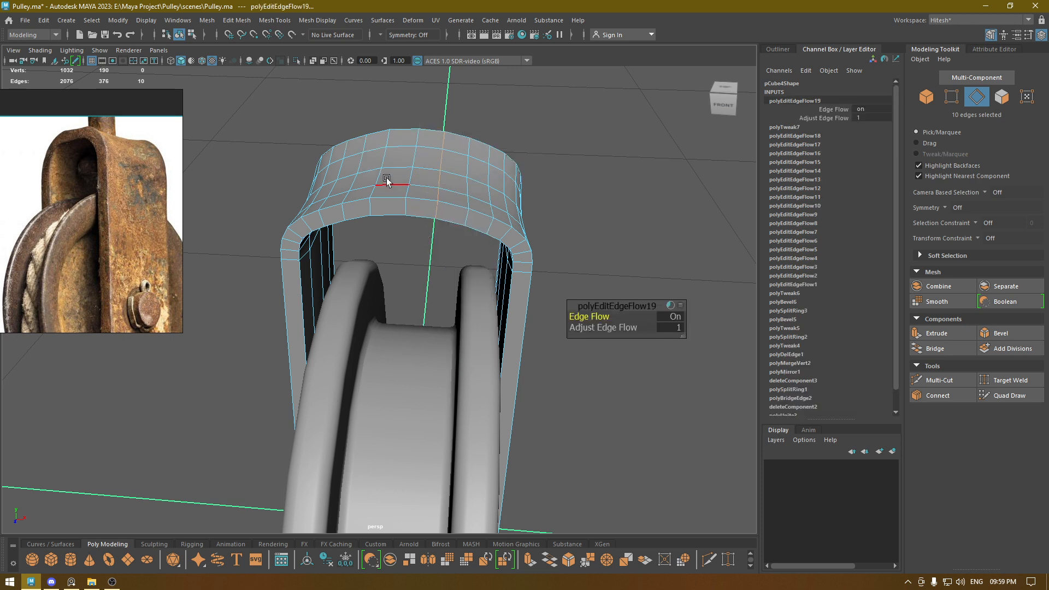
key(g)
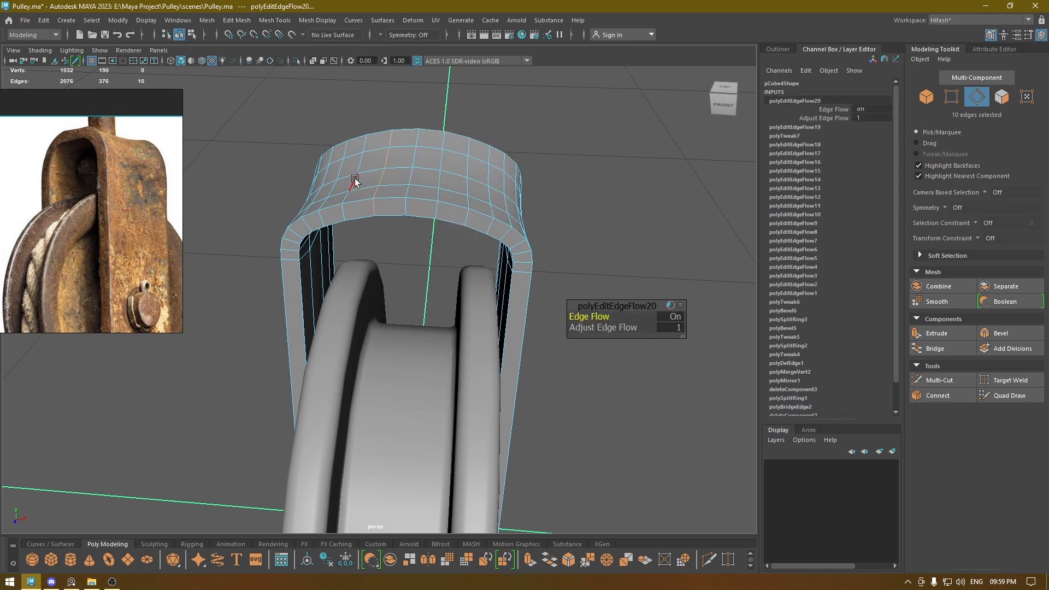
key(g)
key(g)
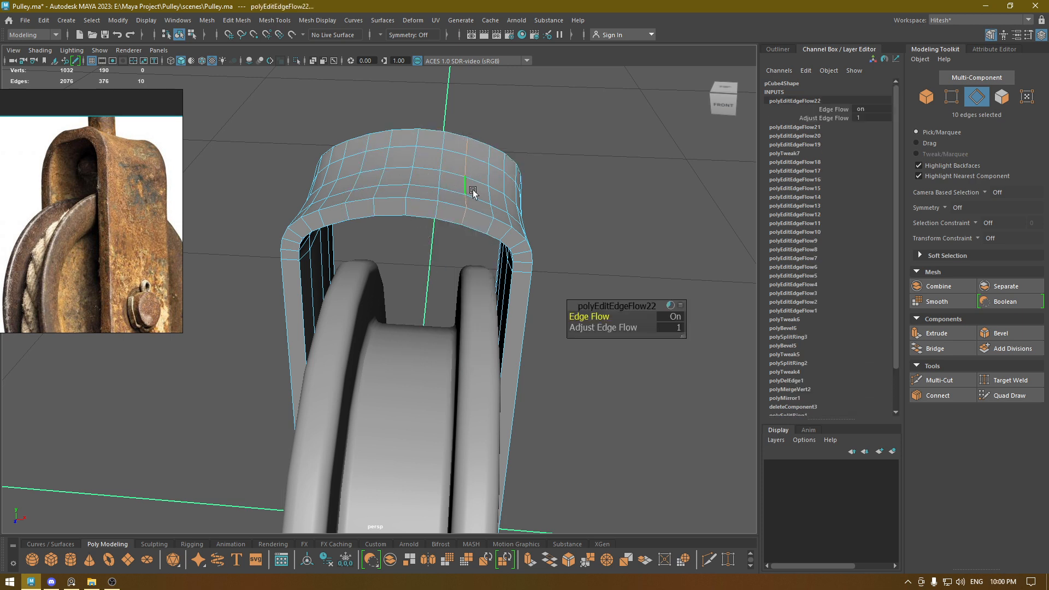
key(g)
key(g)
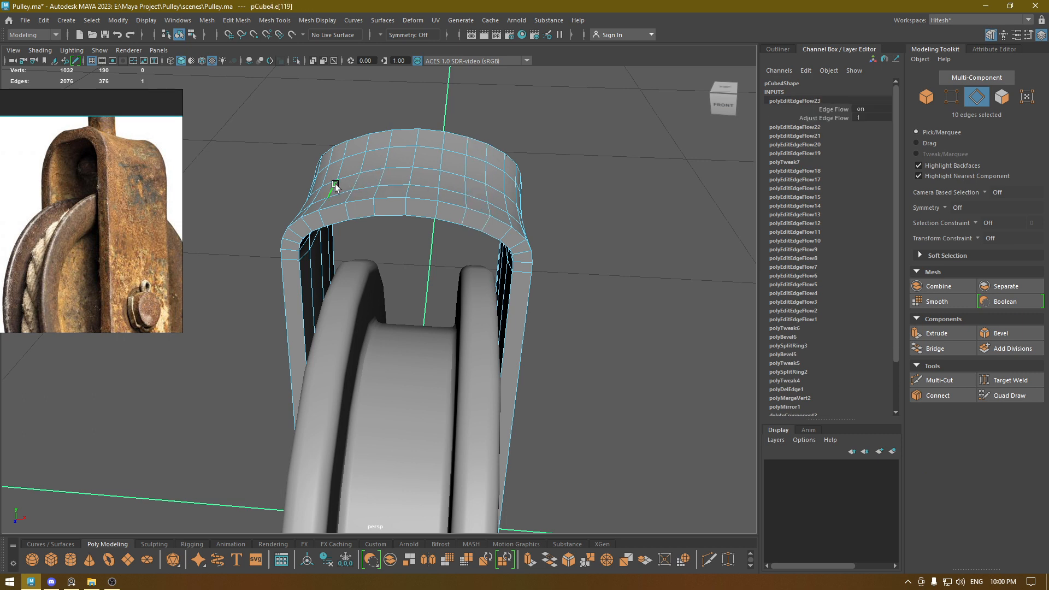
key(g)
key(g)
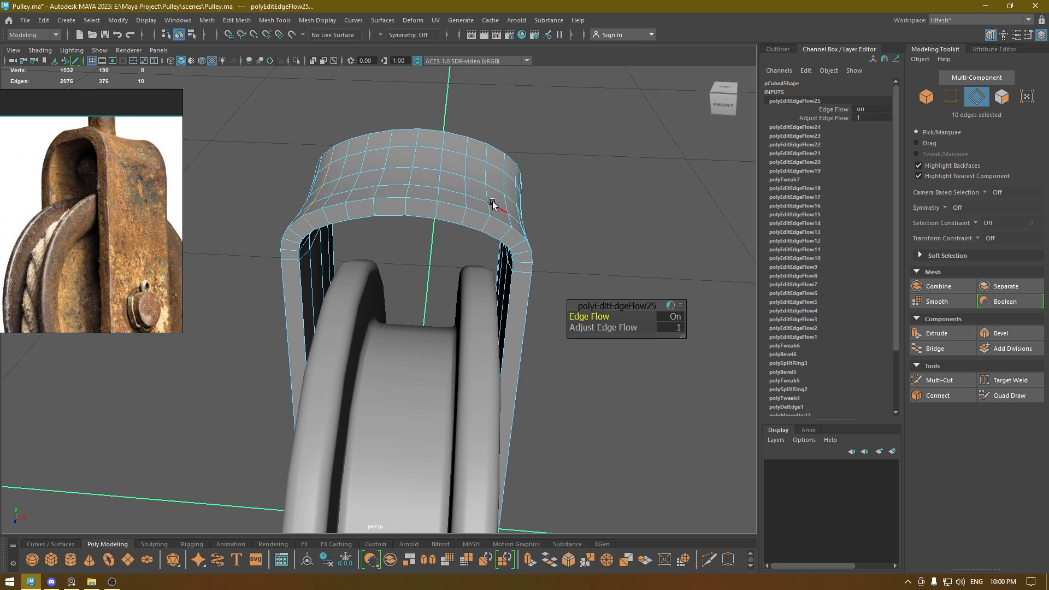
key(g)
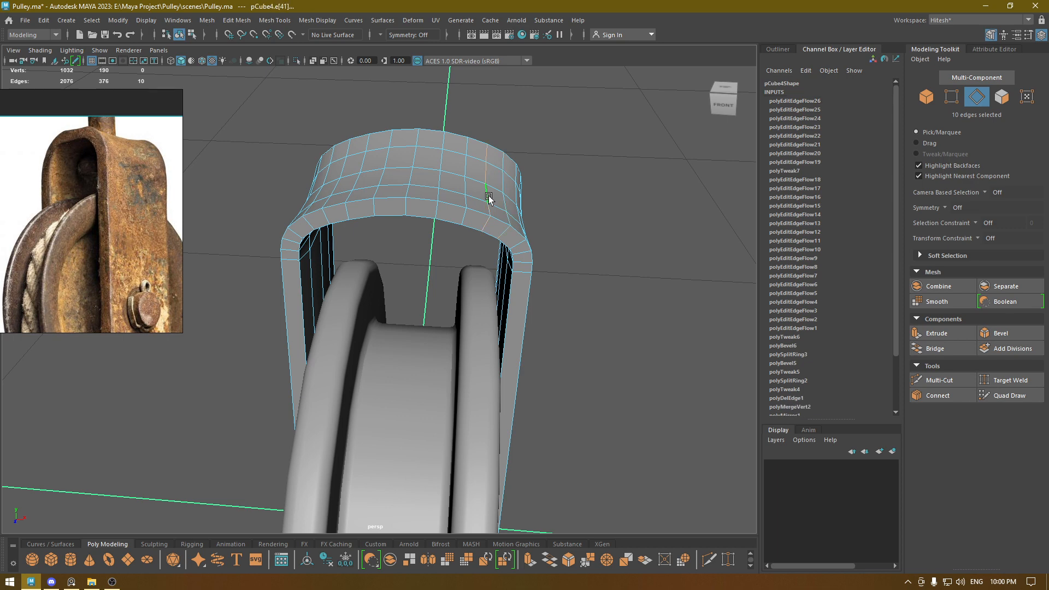
key(w)
right_drag(488, 199, 498, 170)
click(605, 164)
Select the central block of eight faces, four wide and two deep, on the outer top of the bracket.
scroll(605, 164, down, 3)
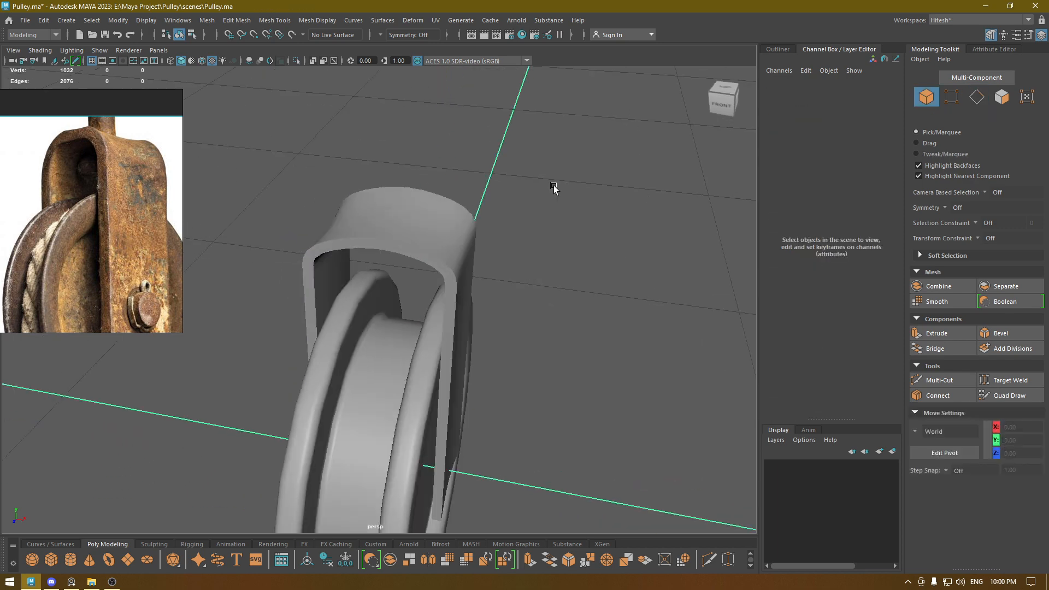
alt+drag(605, 164, 466, 256)
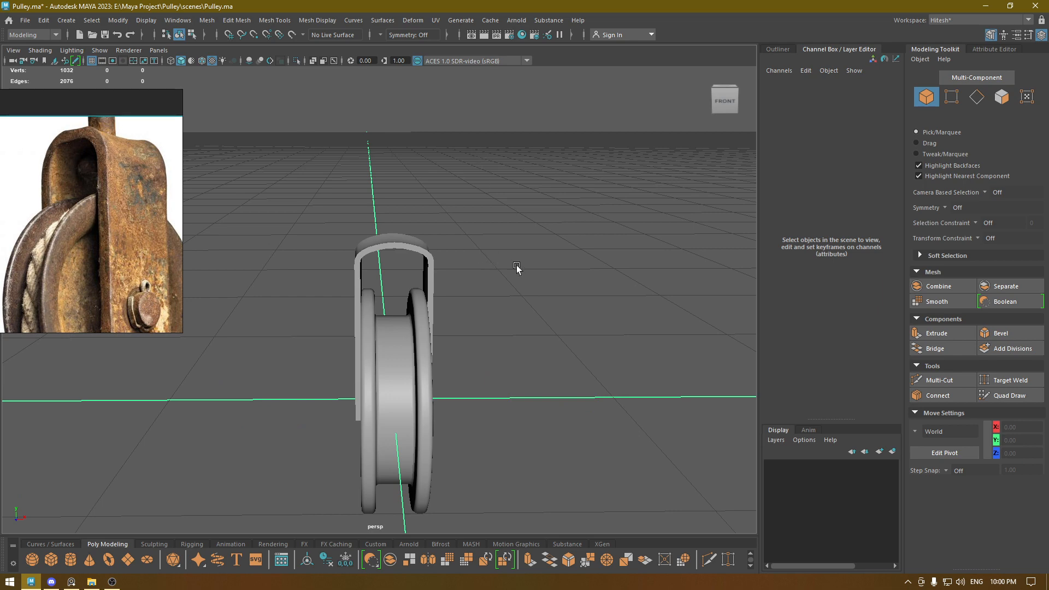
alt+drag(516, 265, 434, 348)
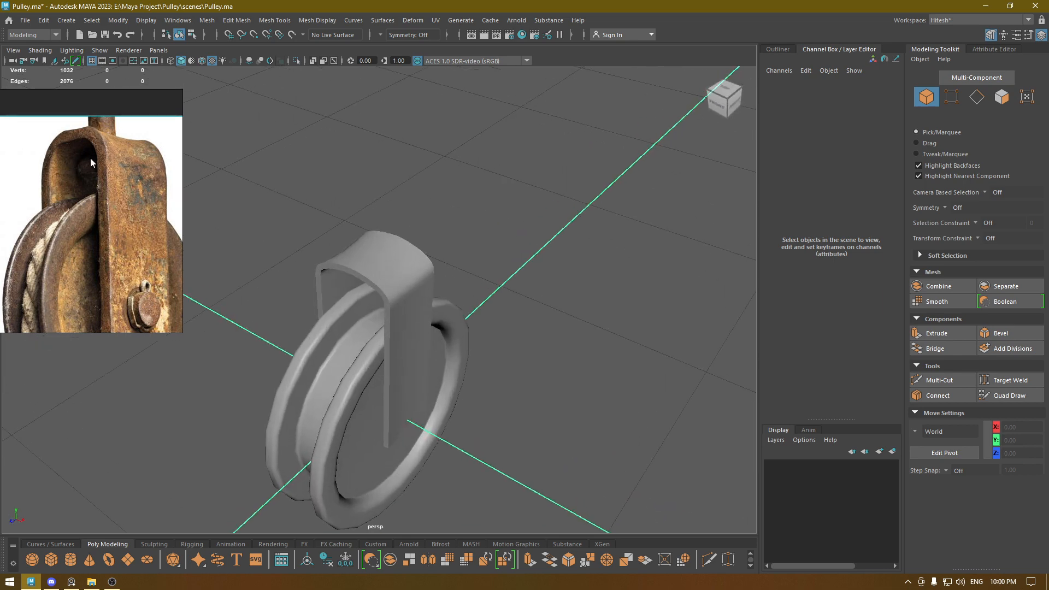
alt+drag(372, 222, 414, 284)
click(386, 305)
right_drag(398, 260, 402, 295)
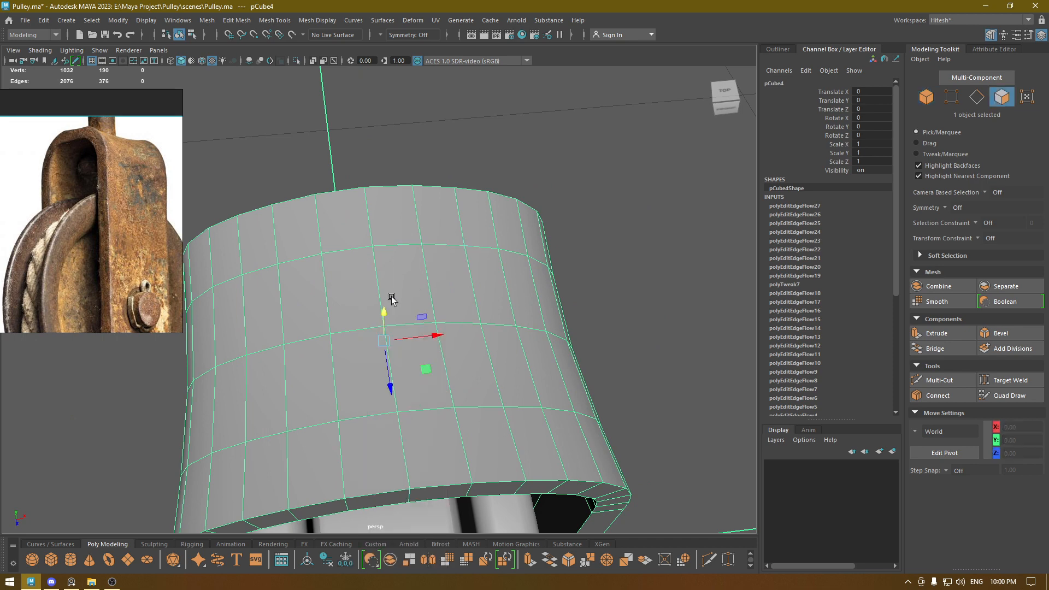
click(363, 298)
shift+click(416, 300)
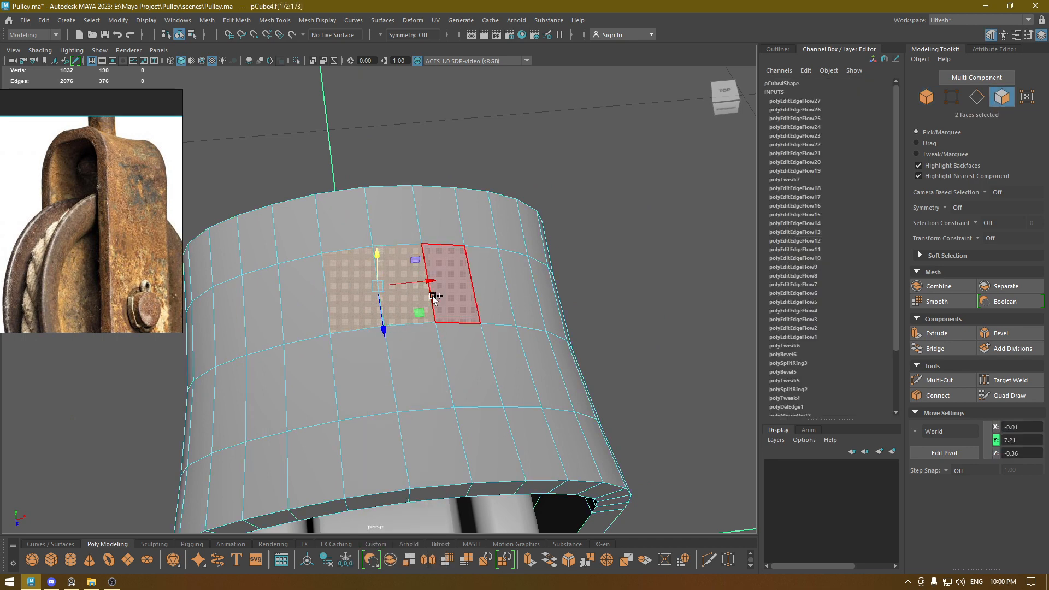
shift+click(446, 287)
shift+click(424, 363)
shift+click(362, 374)
shift+click(302, 298)
shift+click(312, 375)
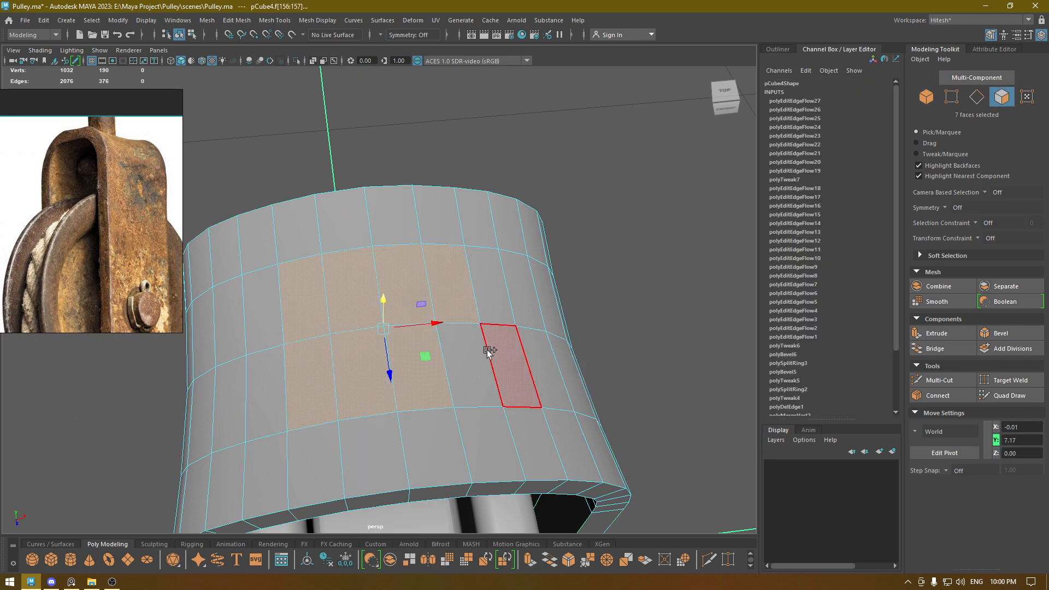
shift+click(475, 377)
From the top view, extend the selection through the bracket to include the eight matching faces on the arch's underside.
alt+drag(468, 398, 388, 251)
right_drag(369, 148, 372, 270)
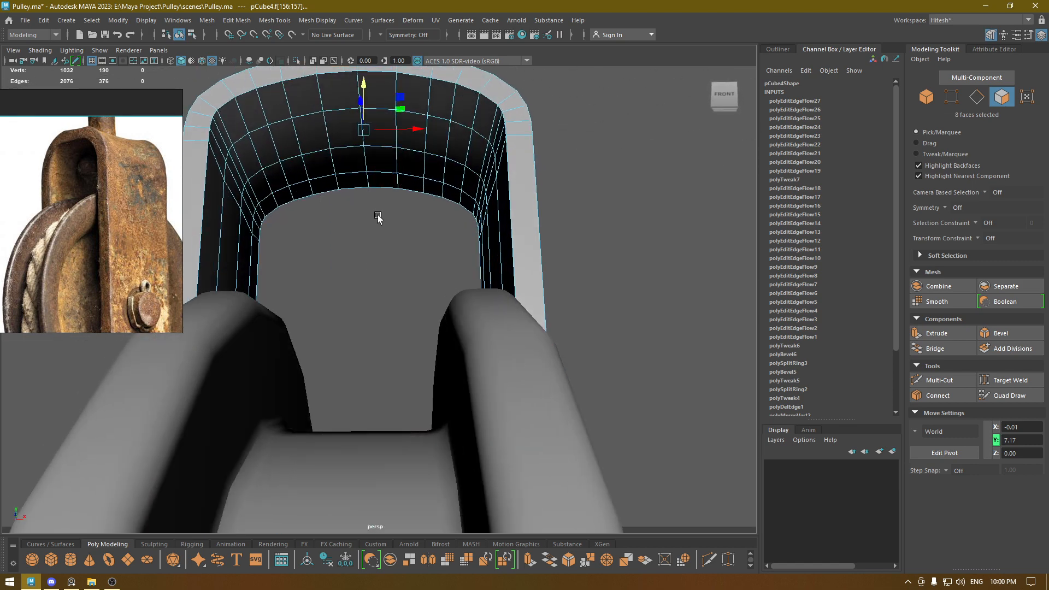
alt+drag(376, 180, 294, 256)
key(space)
scroll(373, 275, up, 4)
scroll(373, 275, up, 5)
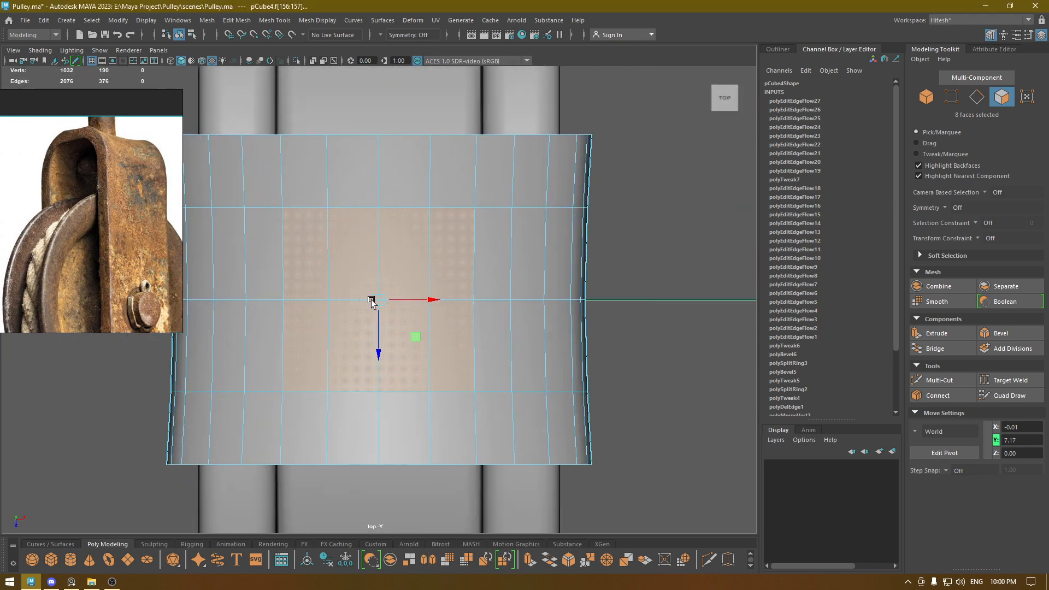
drag(442, 339, 444, 337)
key(space)
drag(445, 337, 415, 240)
alt+drag(465, 350, 479, 333)
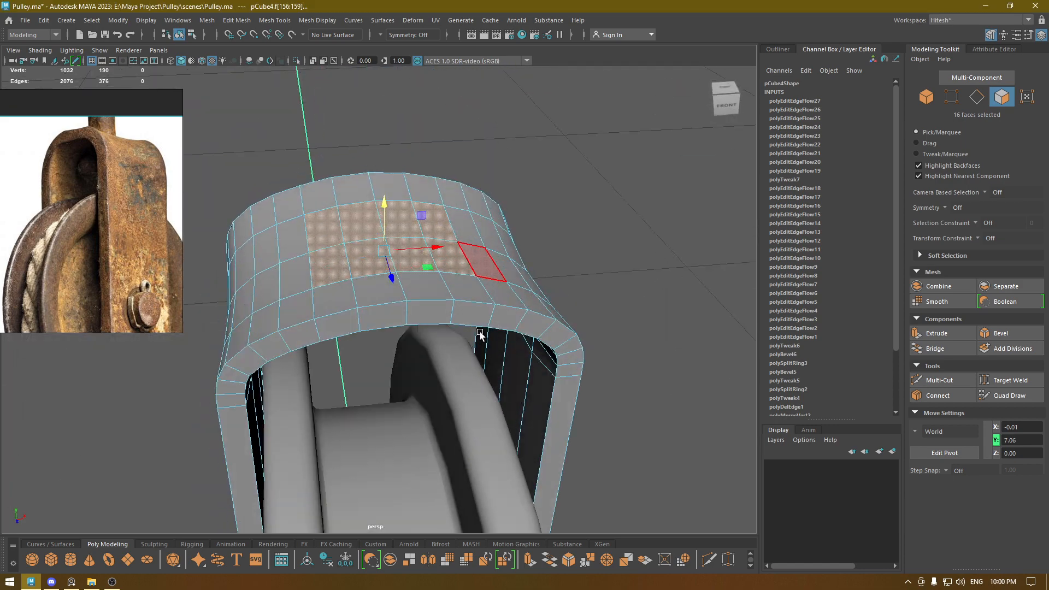
Circularize the selected top and underside faces with a radial offset of -0.24.
click(236, 20)
click(262, 80)
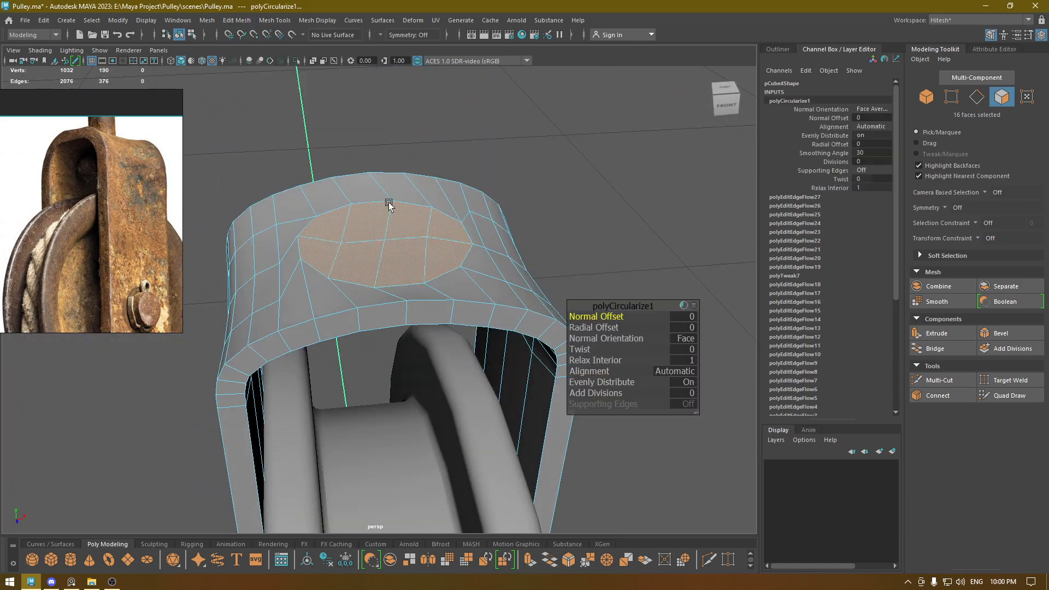
alt+drag(388, 203, 427, 286)
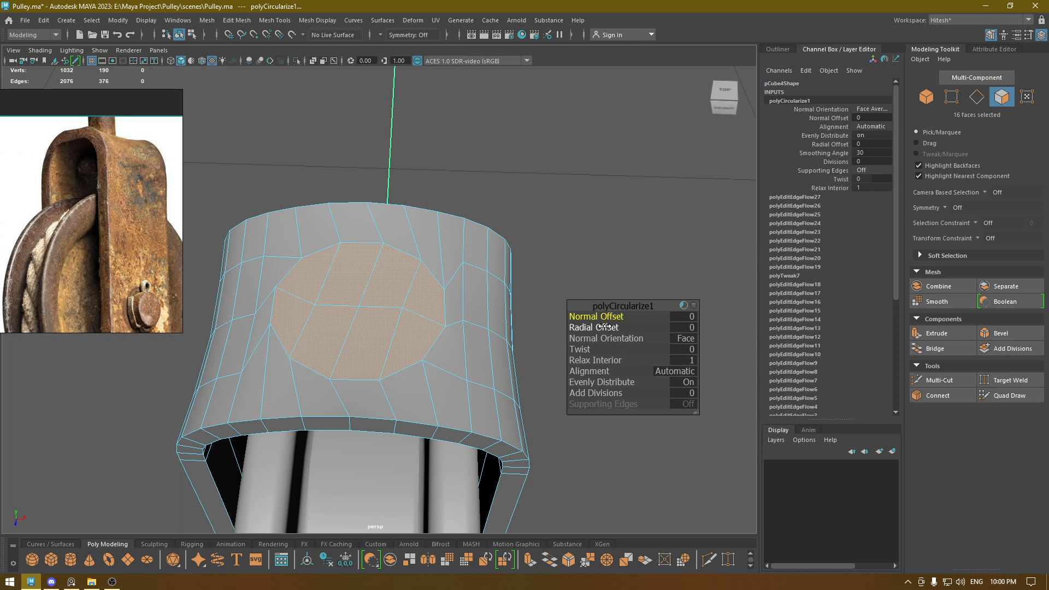
drag(604, 327, 592, 330)
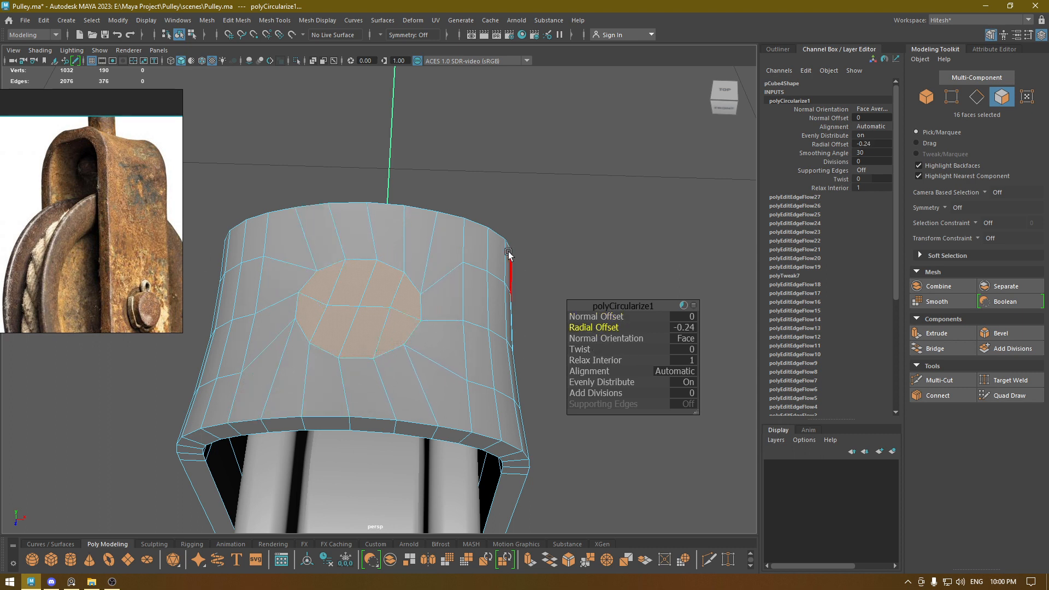
Set the Circularize twist to 15 so the circle's vertices line up with the surrounding edges.
drag(585, 349, 1045, 312)
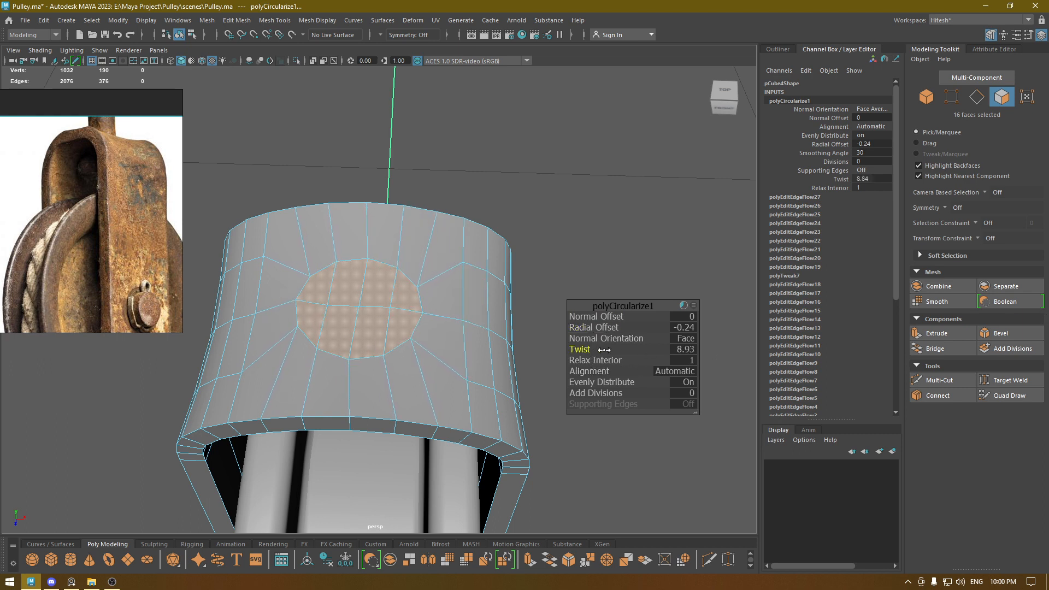
drag(604, 350, 855, 335)
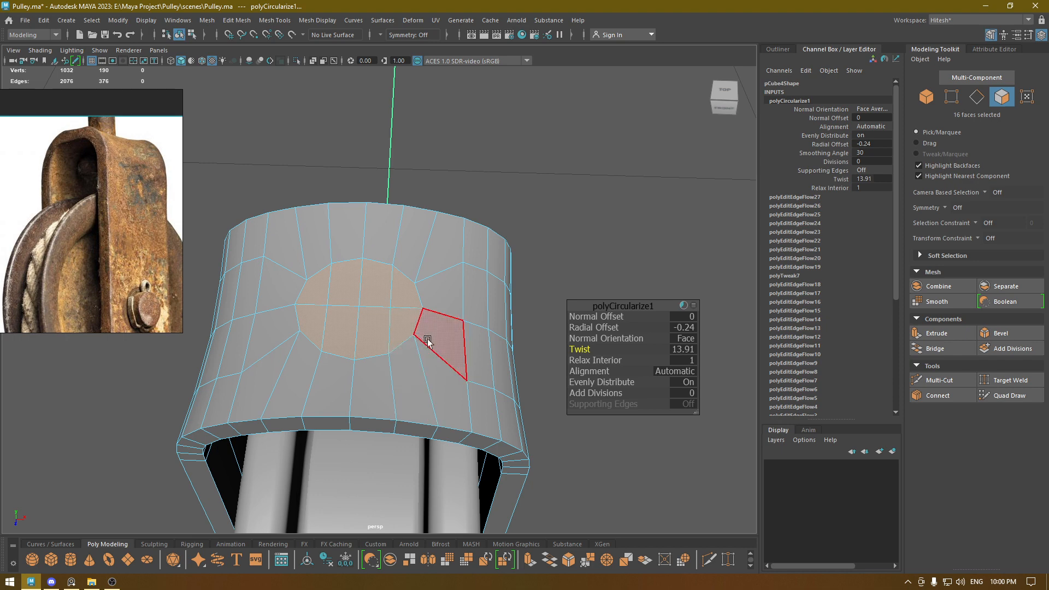
alt+drag(383, 304, 405, 302)
alt+right_drag(405, 302, 434, 279)
alt+drag(434, 279, 460, 321)
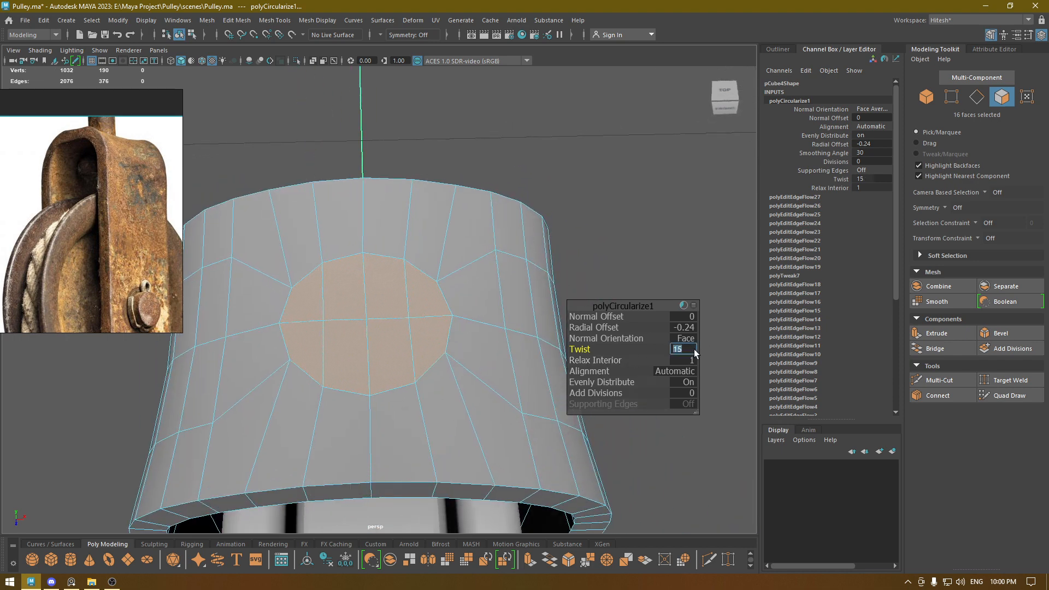
text(15)
key(Return)
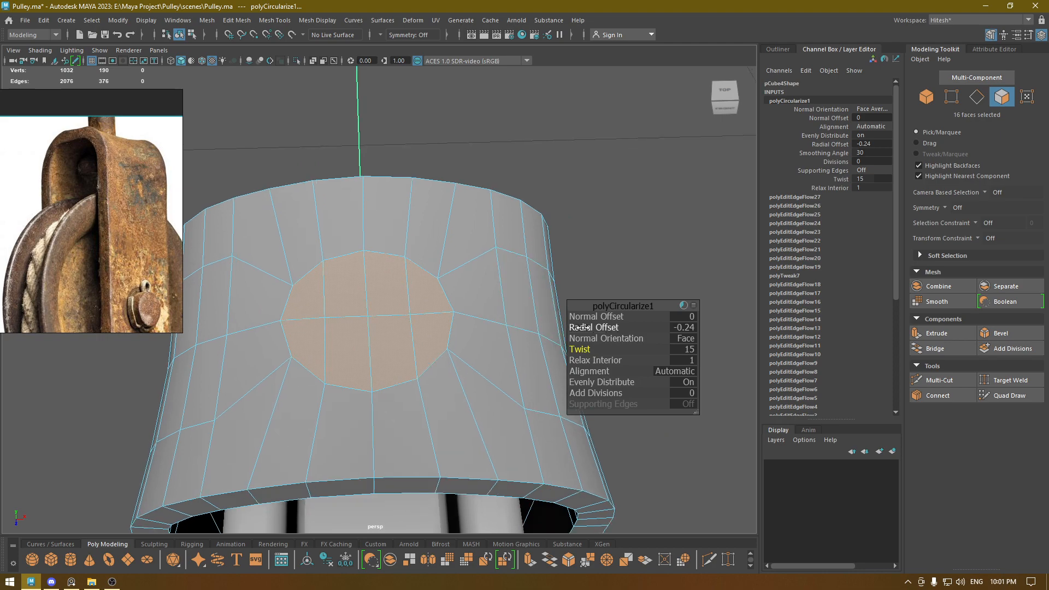
Shrink the circle with a radial offset of -0.4 and set its alignment to Surface (per-vertex).
drag(581, 329, 520, 313)
alt+right_drag(520, 312, 391, 225)
alt+drag(367, 365, 386, 378)
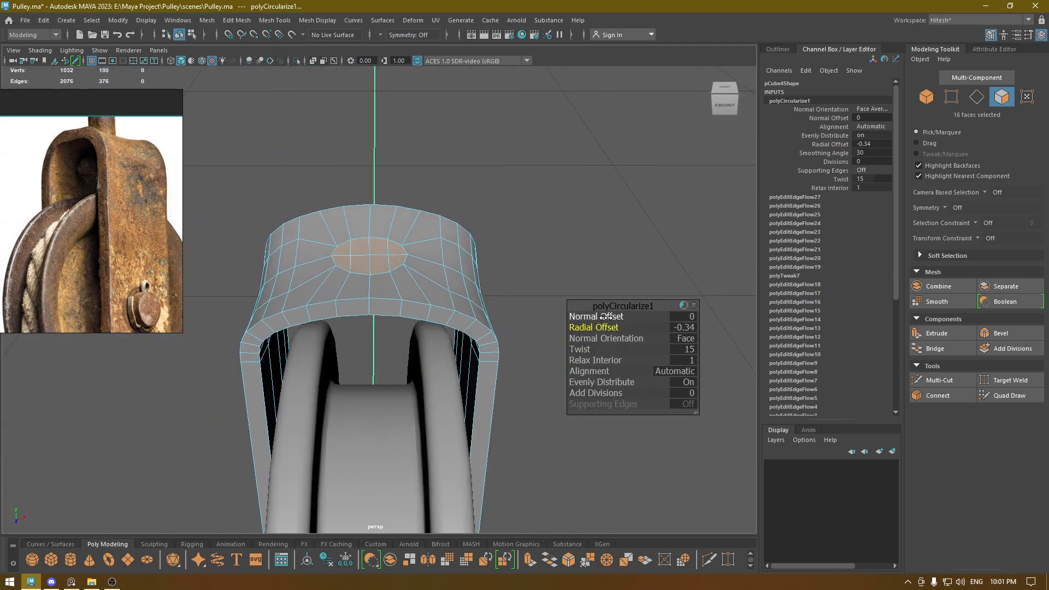
drag(611, 328, 605, 327)
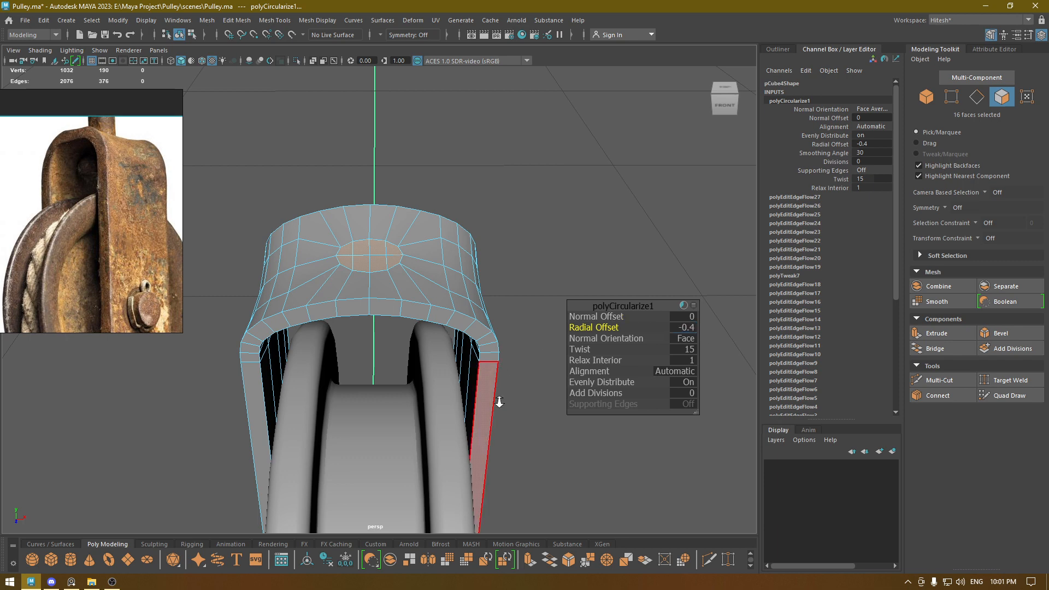
alt+drag(489, 383, 466, 326)
alt+drag(413, 198, 378, 316)
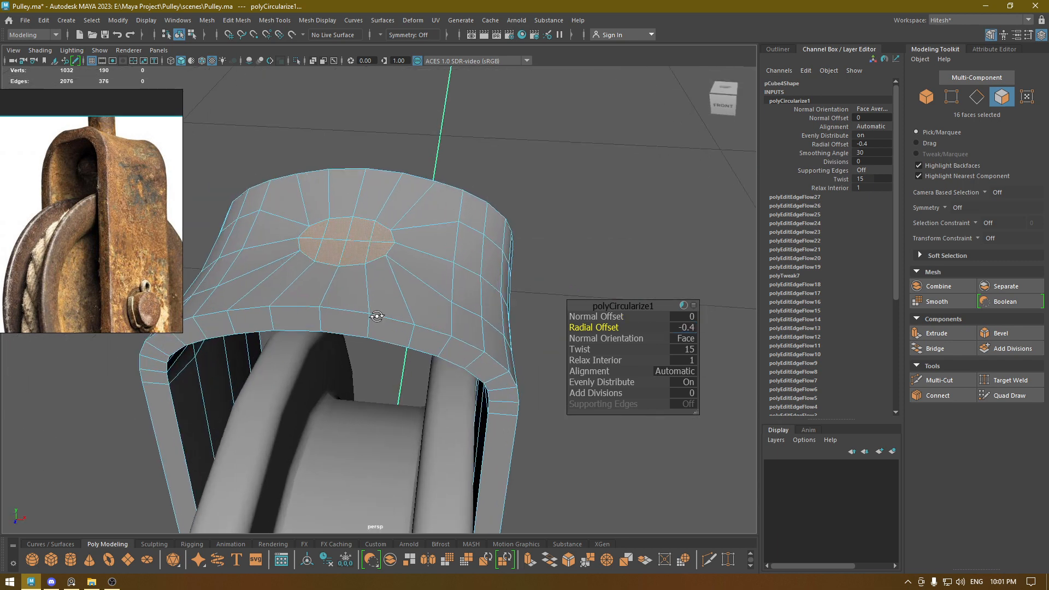
click(670, 372)
click(681, 388)
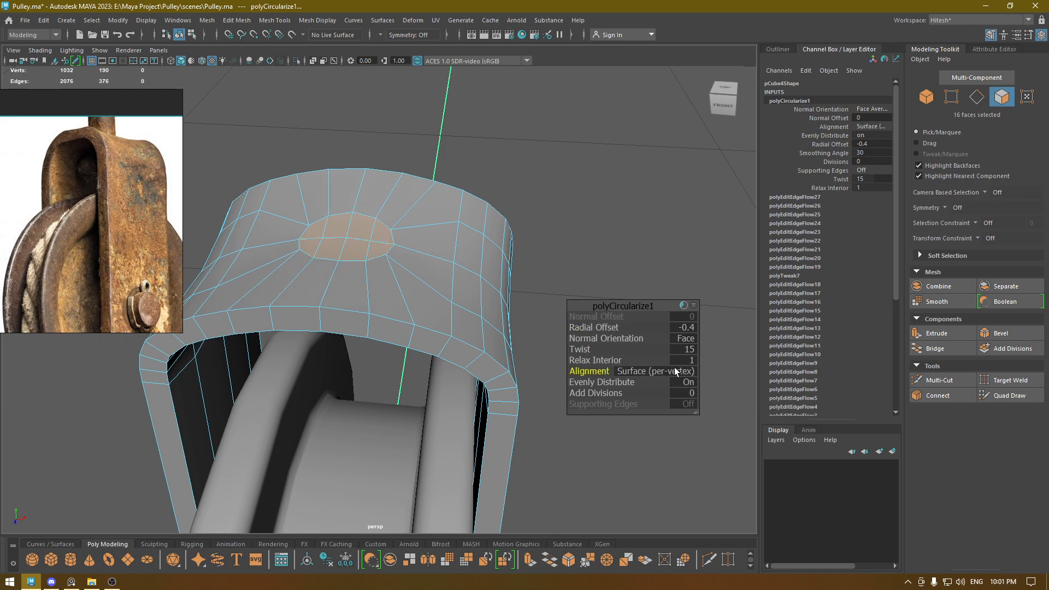
Set the Circularize alignment to Surface (average), and delete the circular top and underside faces to open the rod hole.
click(667, 371)
click(680, 394)
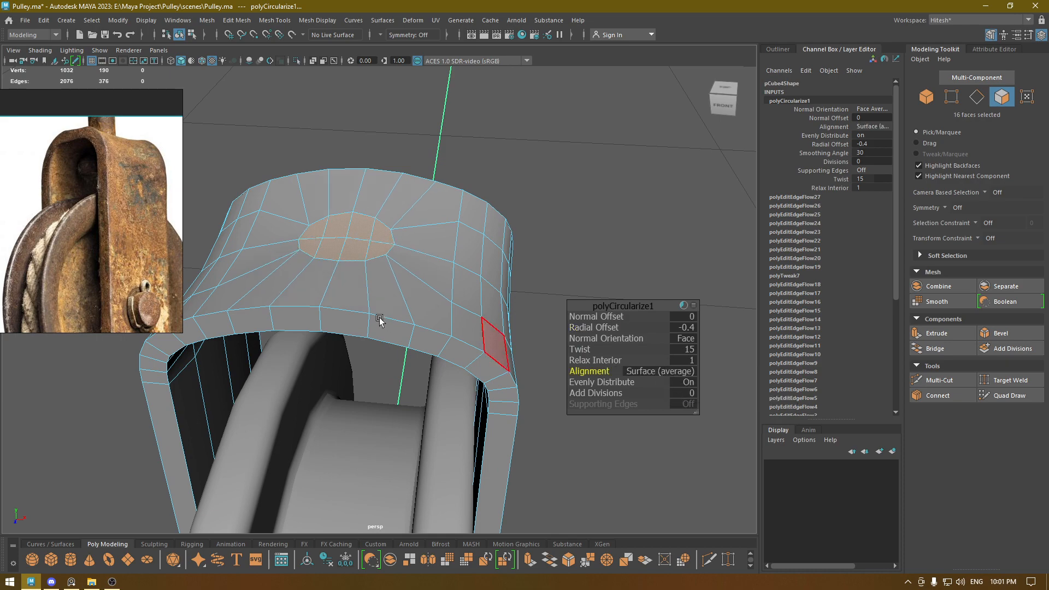
mouse_move(376, 323)
alt+mouse_down()
mouse_move(432, 288)
mouse_move(394, 277)
mouse_move(389, 310)
alt+mouse_up()
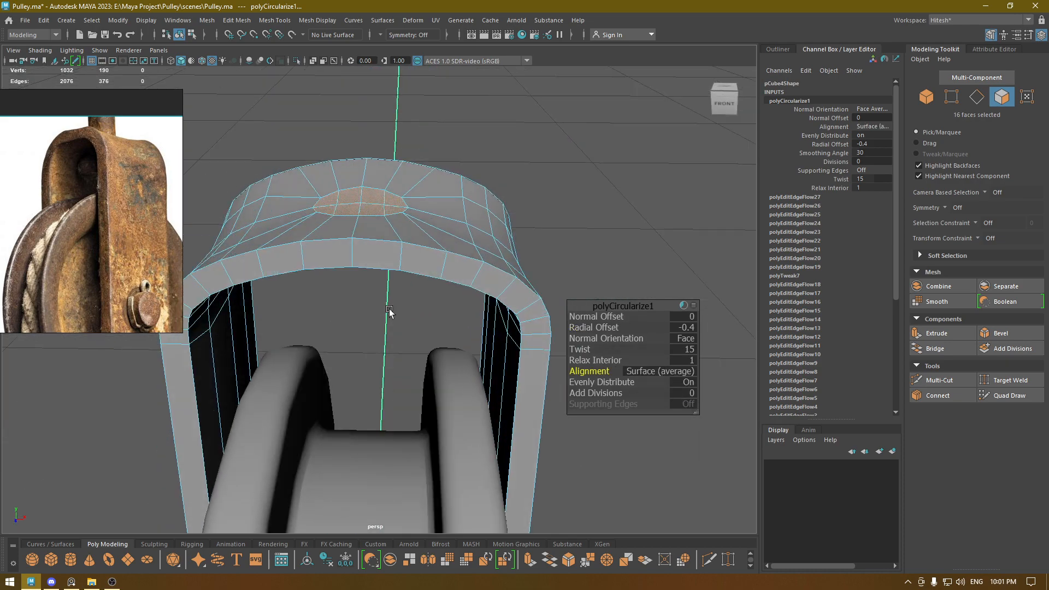
key(w)
alt+drag(393, 262, 397, 282)
key(Delete)
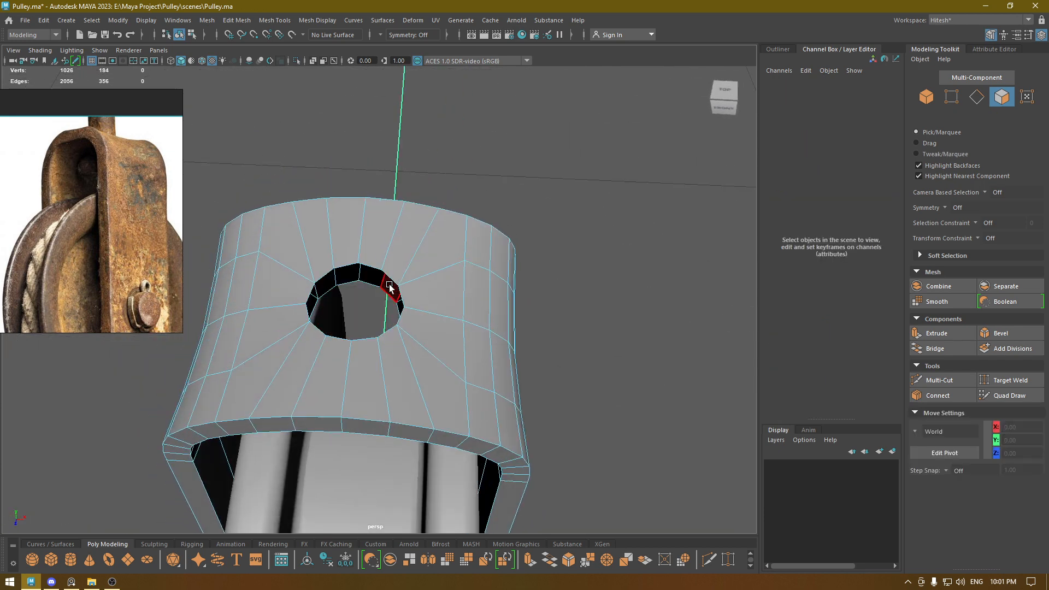
Bridge the hole's upper and lower border edge loops to close the gap through the arch's thickness.
alt+drag(269, 282, 407, 202)
right_drag(406, 202, 379, 227)
double_click(391, 216)
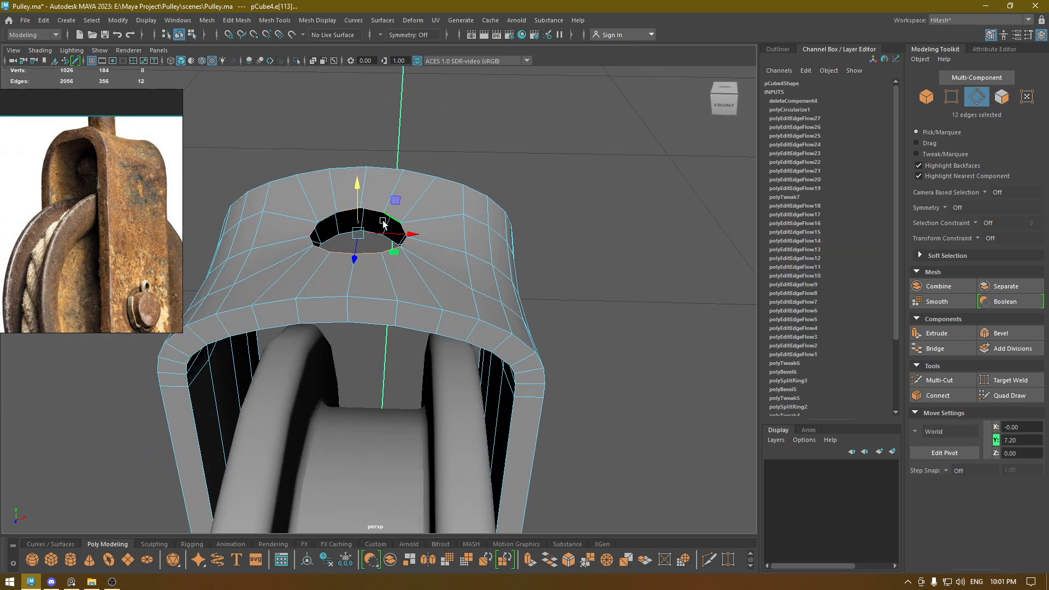
shift+double_click(335, 240)
alt+drag(468, 210, 407, 258)
alt+right_drag(407, 258, 404, 323)
shift+right_drag(291, 171, 293, 303)
alt+drag(293, 227, 364, 226)
key(w)
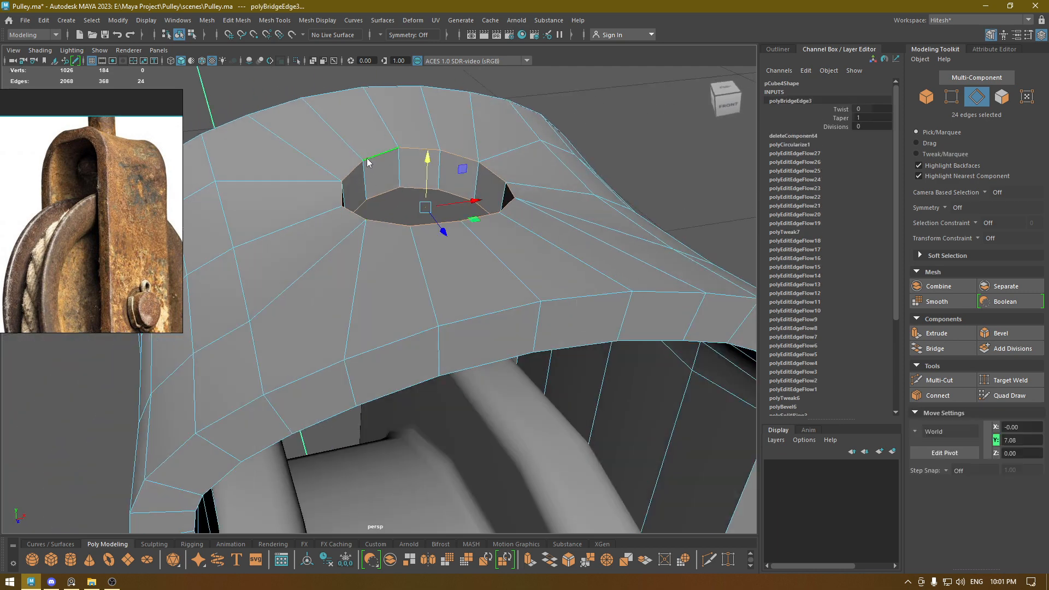
Bevel the hole's upper and lower rim edges with a fraction of 0.29 and 2 segments.
right_drag(367, 162, 407, 136)
click(652, 208)
alt+right_drag(651, 208, 590, 206)
alt+drag(590, 206, 418, 253)
click(344, 255)
alt+drag(345, 256, 413, 260)
right_drag(413, 260, 405, 211)
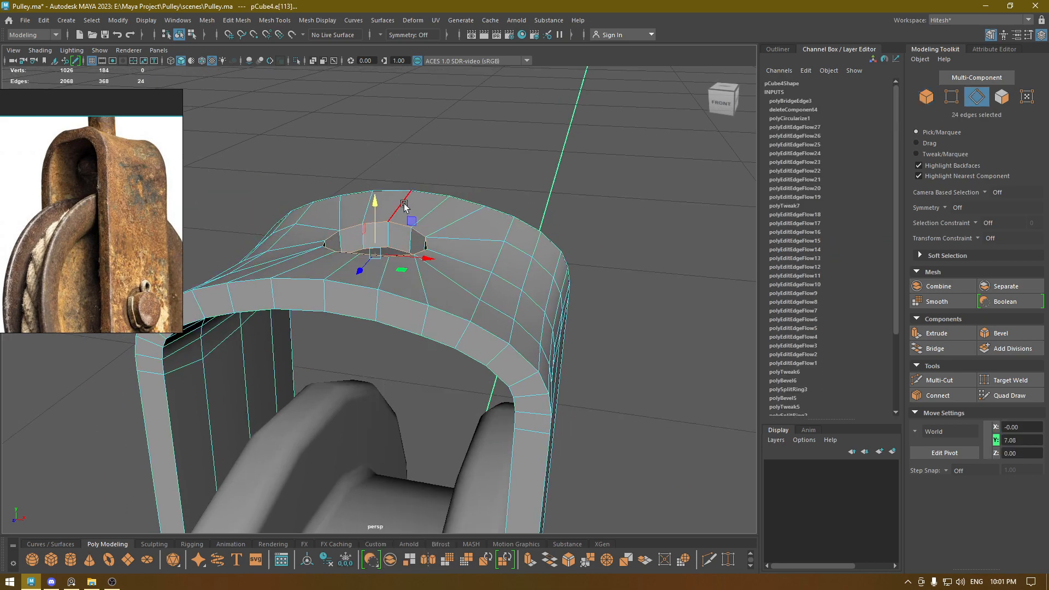
alt+drag(395, 241, 277, 272)
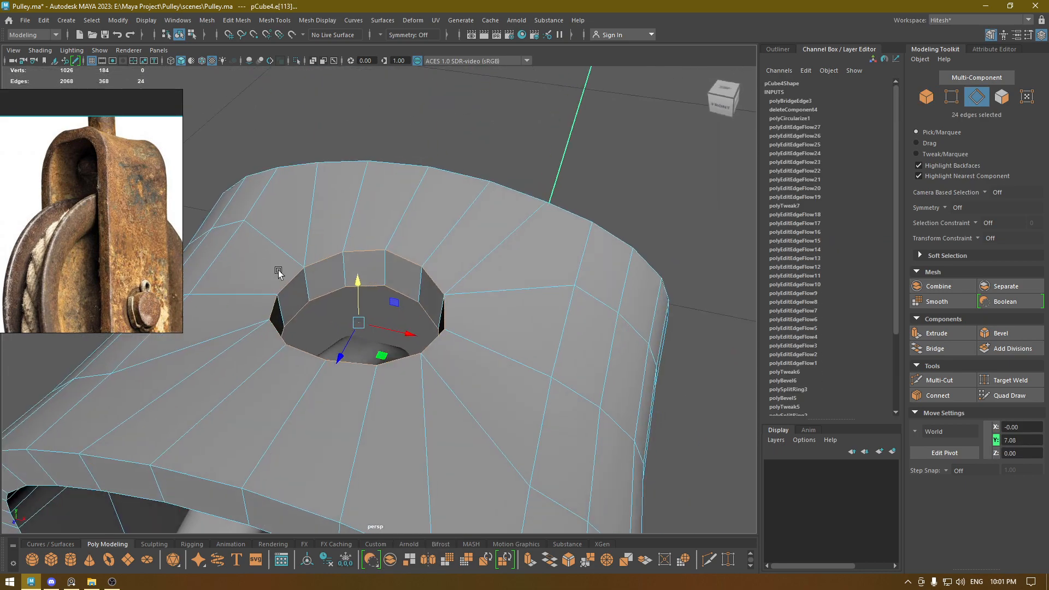
alt+middle_drag(283, 272, 288, 232)
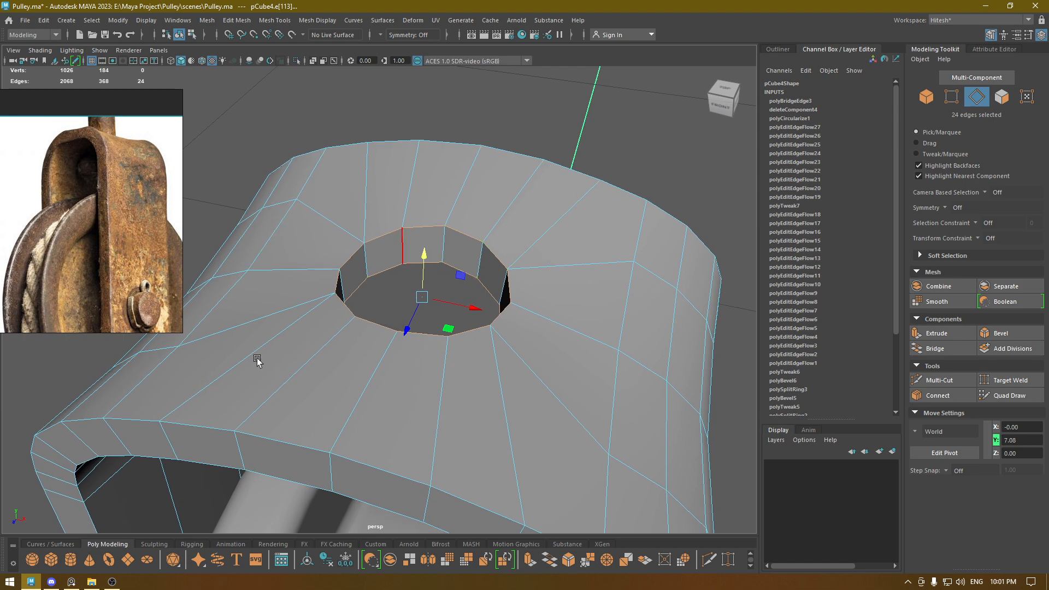
shift+right_drag(492, 285, 489, 264)
mouse_move(595, 318)
mouse_down()
mouse_move(573, 315)
mouse_move(620, 330)
mouse_move(588, 317)
mouse_up()
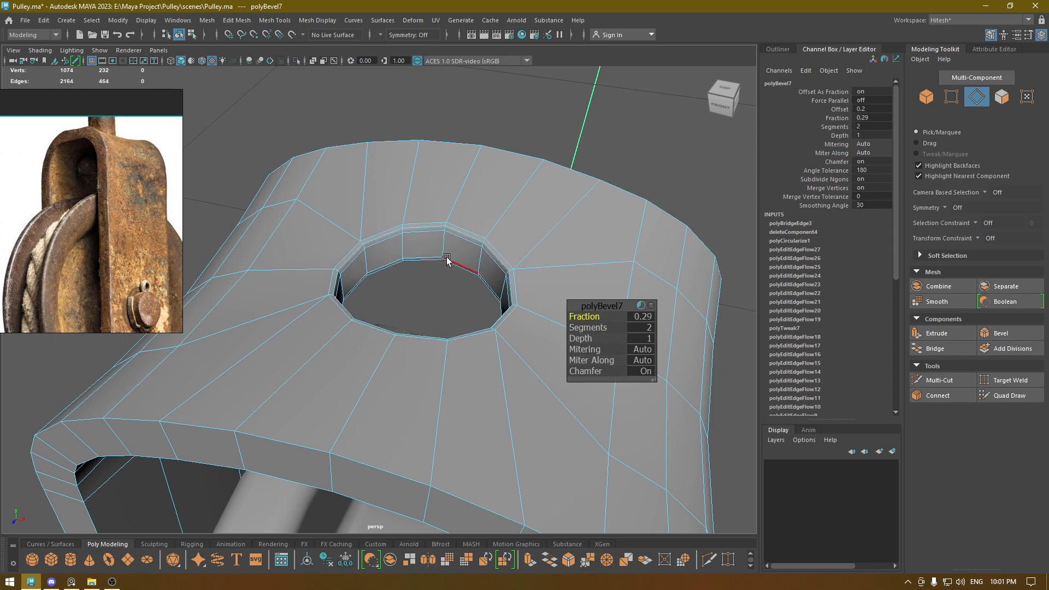
key(w)
right_drag(428, 243, 481, 226)
click(570, 138)
Select the bracket's inner and outer border edge loops running along both sides of the arch and legs.
scroll(563, 379, down, 6)
alt+drag(547, 361, 408, 319)
scroll(464, 284, down, 3)
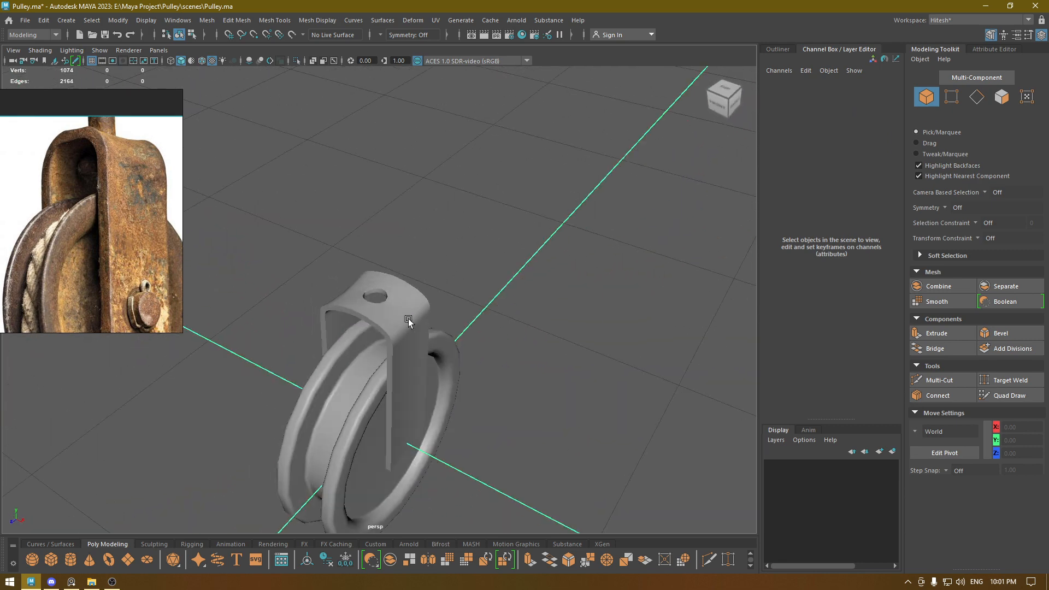
click(408, 319)
scroll(454, 381, up, 5)
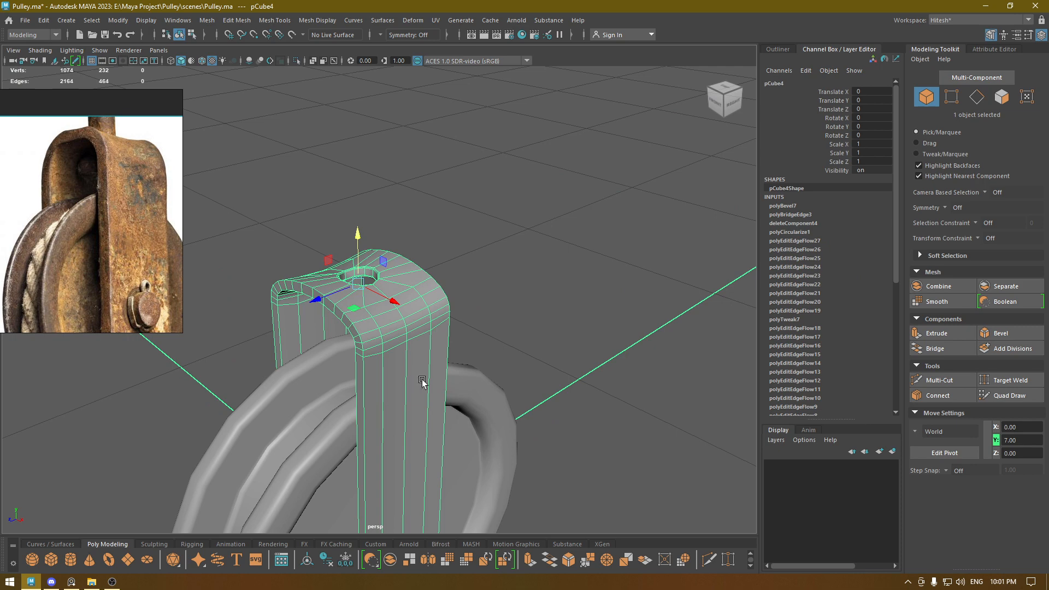
scroll(422, 383, down, 2)
key(F10)
double_click(382, 279)
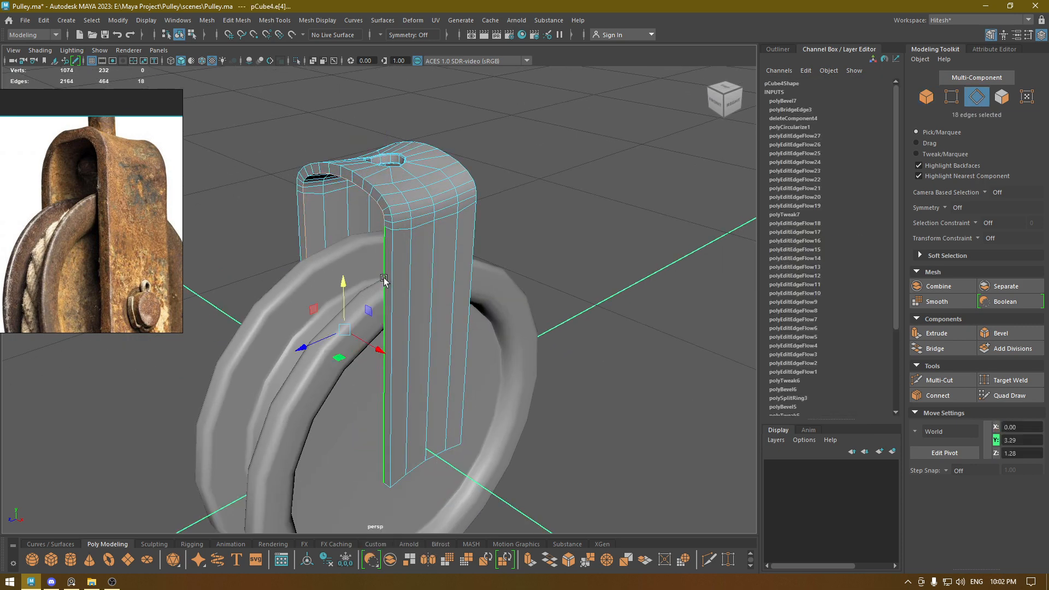
shift+double_click(391, 274)
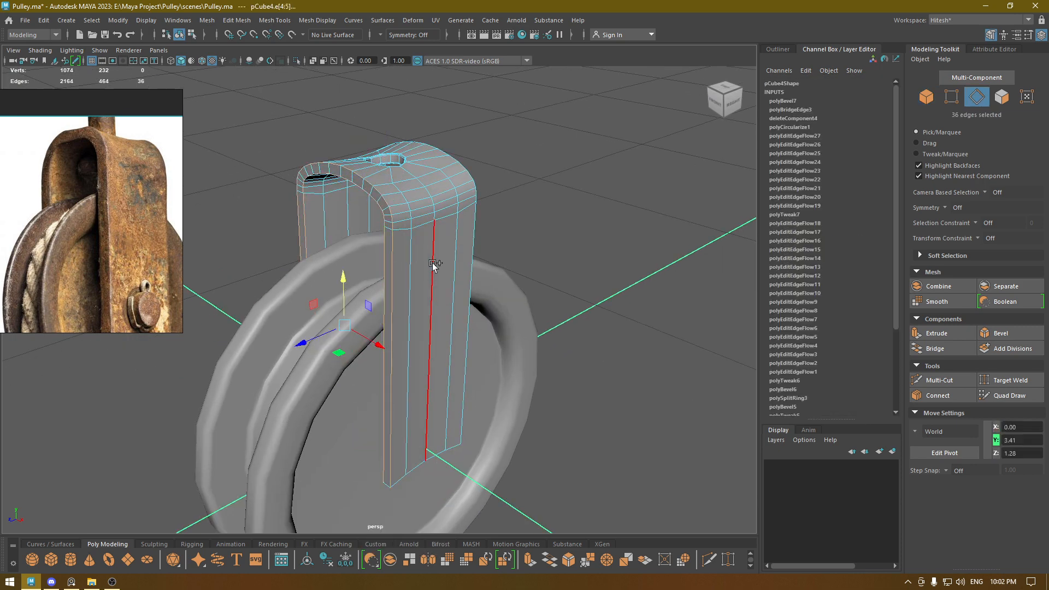
shift+double_click(469, 263)
alt+drag(450, 276, 350, 289)
shift+double_click(405, 275)
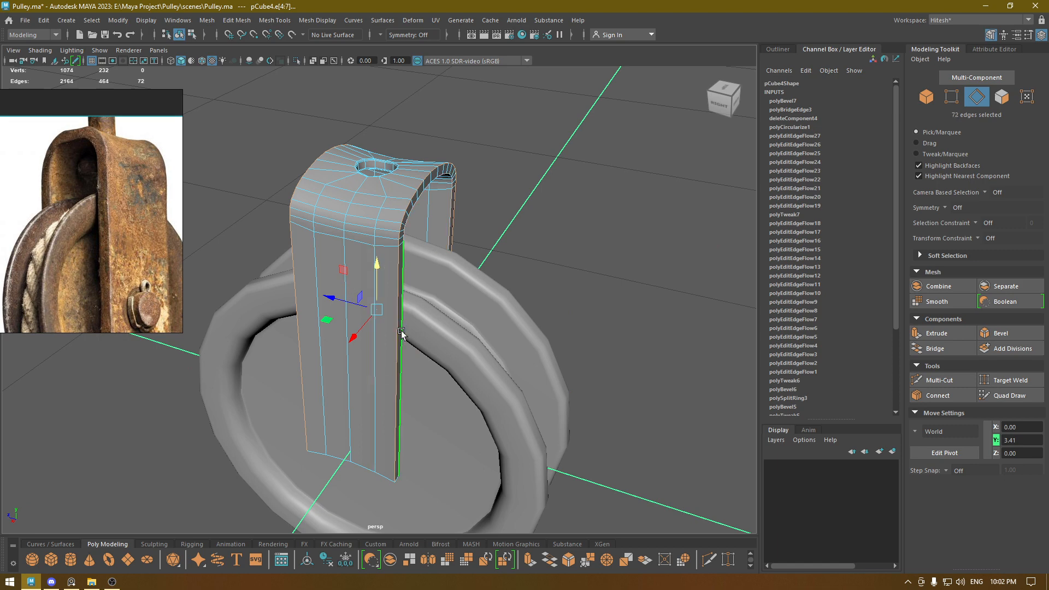
Extend the edge selection with the border edges at the lower ends of both bracket legs.
alt+drag(402, 332, 438, 306)
alt+middle_drag(443, 437, 481, 317)
scroll(494, 348, up, 5)
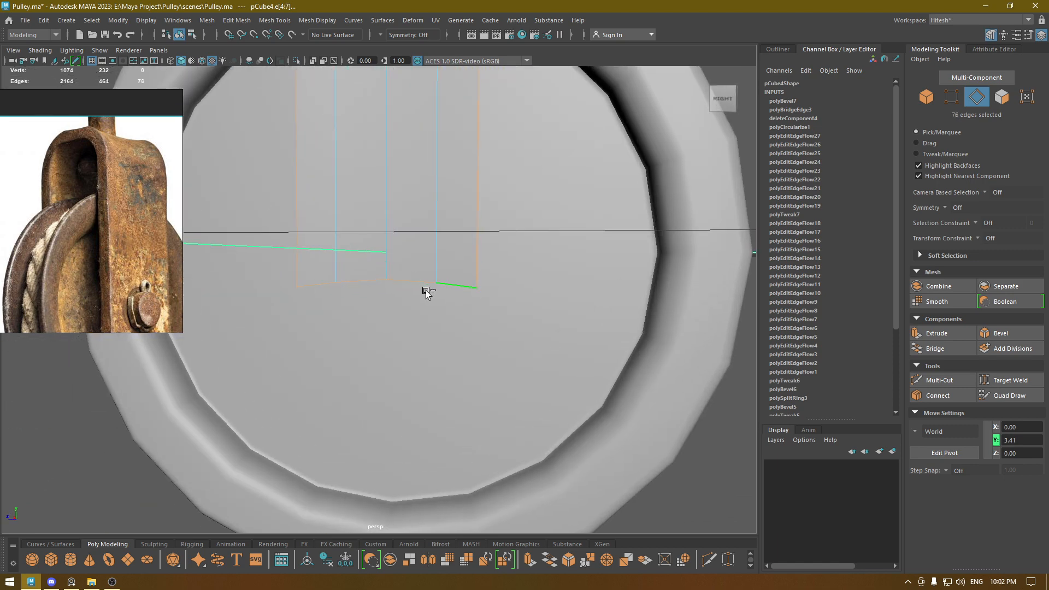
alt+drag(427, 293, 341, 246)
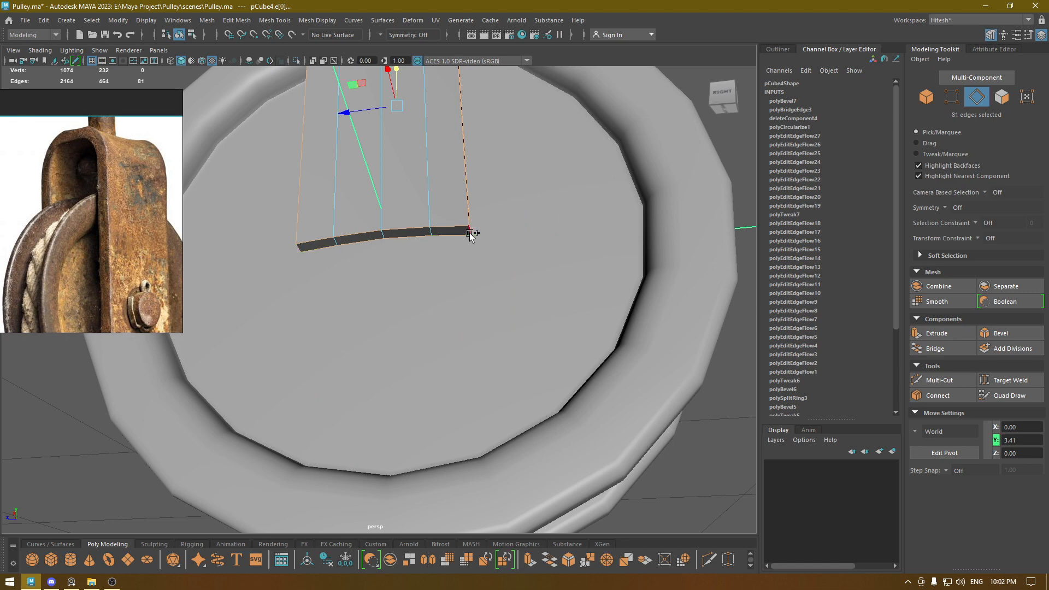
alt+drag(614, 223, 574, 335)
shift+click(331, 336)
shift+click(345, 344)
shift+click(314, 272)
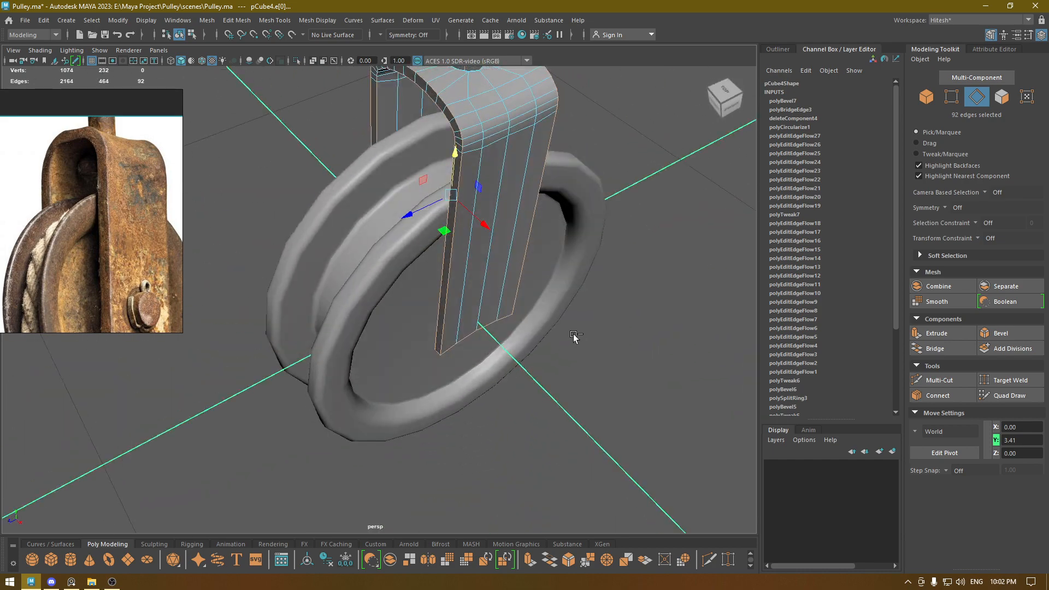
Bevel the selected bracket border edges with a fraction of 0.57 and 2 segments.
key(ctrl+b)
scroll(497, 283, up, 6)
alt+drag(482, 334, 400, 326)
alt+drag(370, 232, 421, 388)
scroll(422, 388, up, 3)
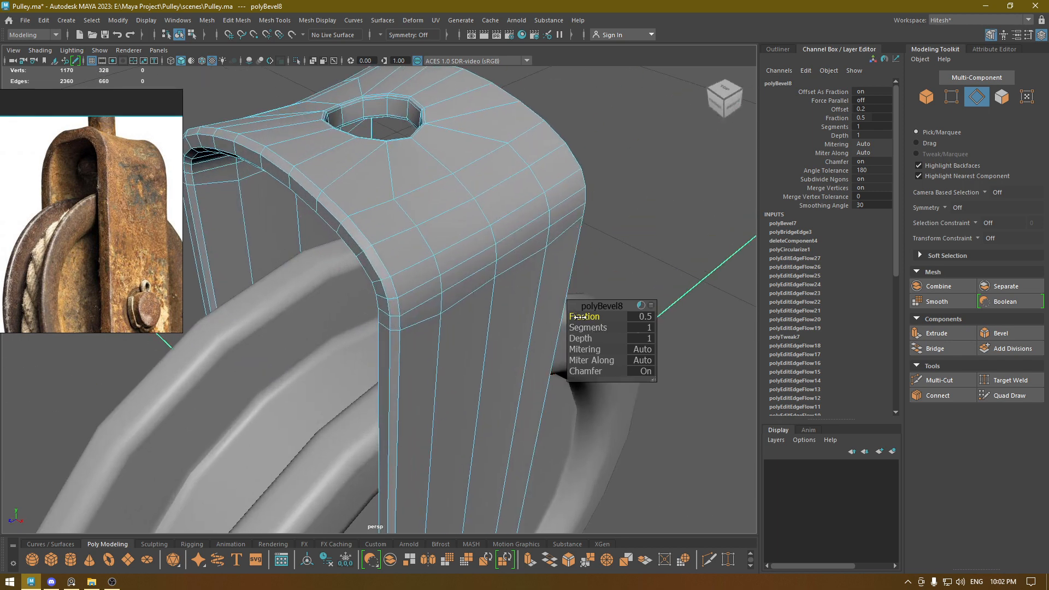
mouse_move(578, 317)
mouse_down()
mouse_move(633, 331)
mouse_move(587, 316)
mouse_up()
alt+drag(352, 310, 370, 311)
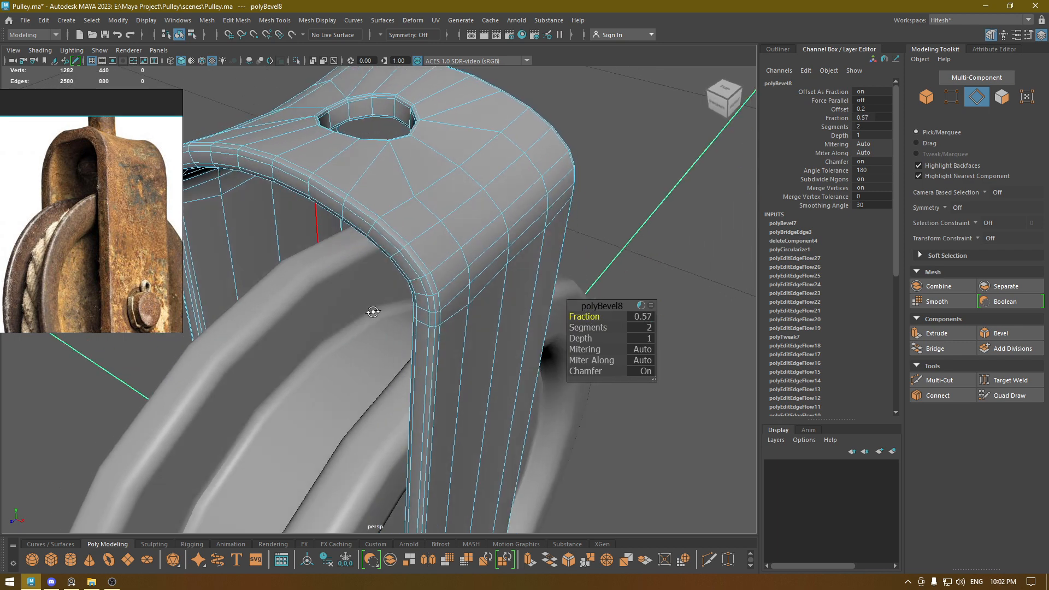
key(w)
right_drag(364, 244, 418, 226)
click(649, 256)
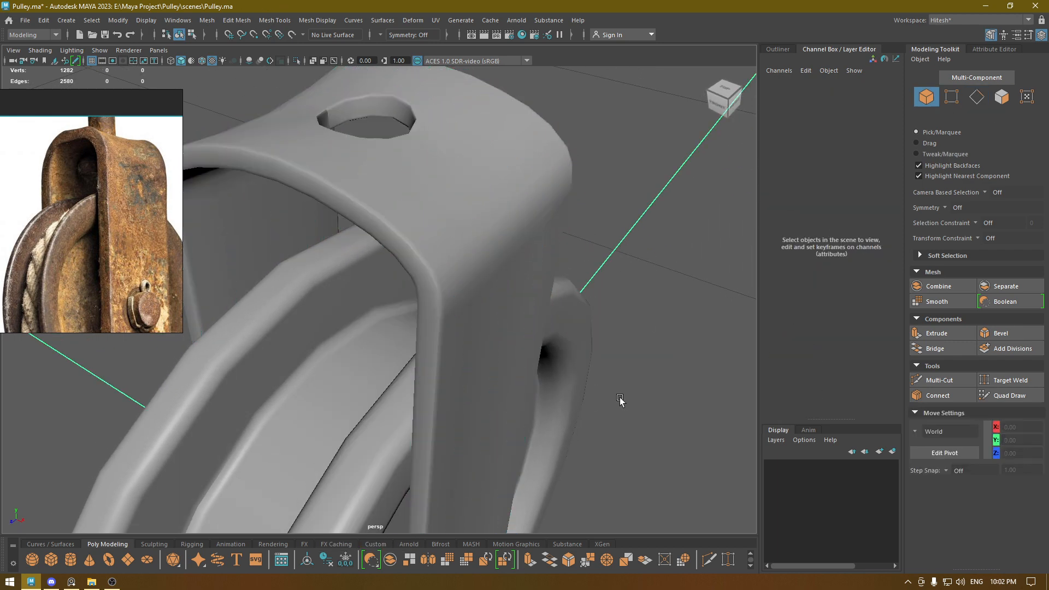
Examine the beveled bracket and its fit around the pulley wheel from several angles.
scroll(621, 400, down, 5)
alt+drag(621, 401, 547, 284)
scroll(230, 130, down, 4)
alt+drag(464, 347, 558, 281)
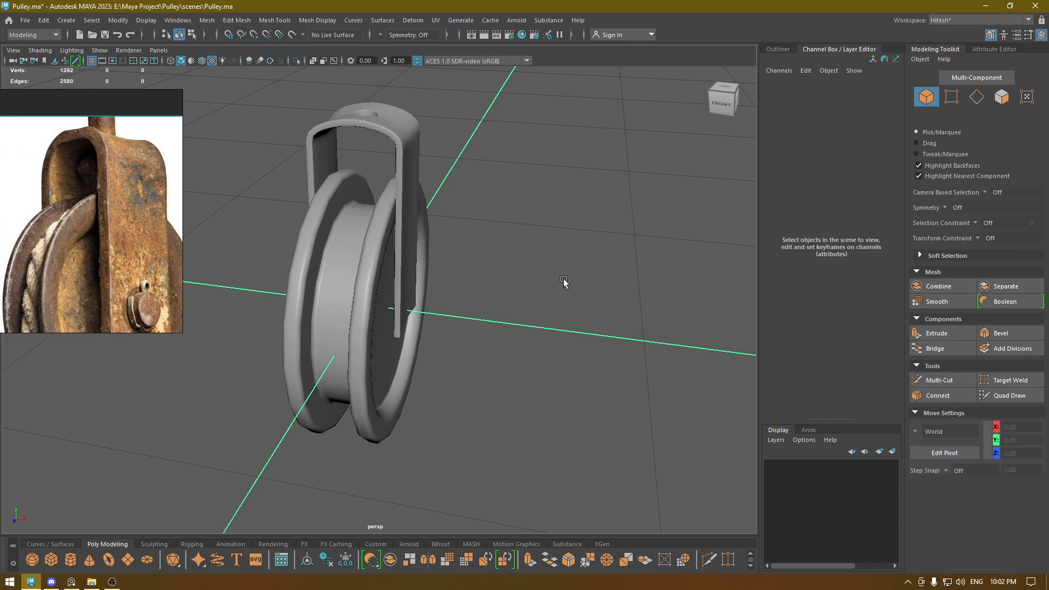
alt+drag(483, 225, 379, 266)
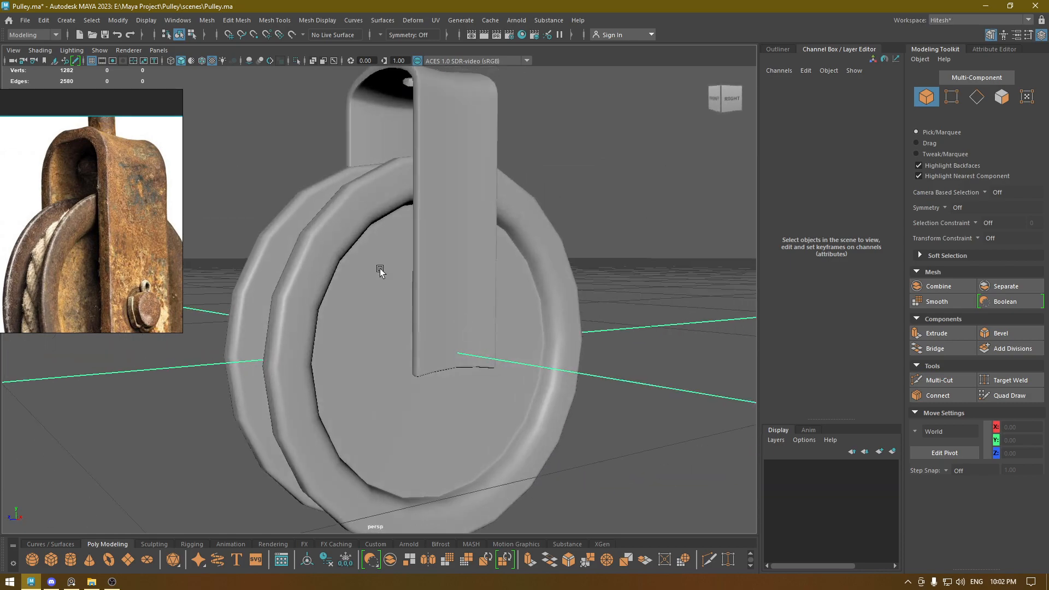
click(347, 323)
alt+drag(347, 323, 412, 271)
scroll(366, 377, up, 3)
alt+drag(382, 306, 418, 284)
scroll(429, 304, down, 2)
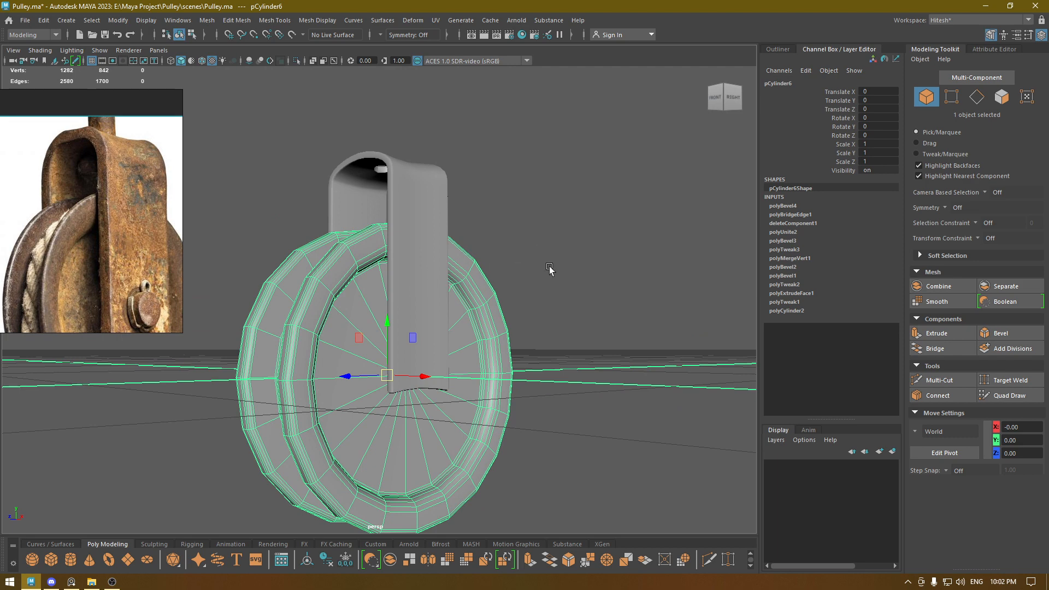
mouse_move(550, 269)
alt+mouse_down()
mouse_move(563, 318)
mouse_move(552, 300)
mouse_move(523, 295)
mouse_move(546, 288)
alt+mouse_up()
scroll(136, 270, up, 3)
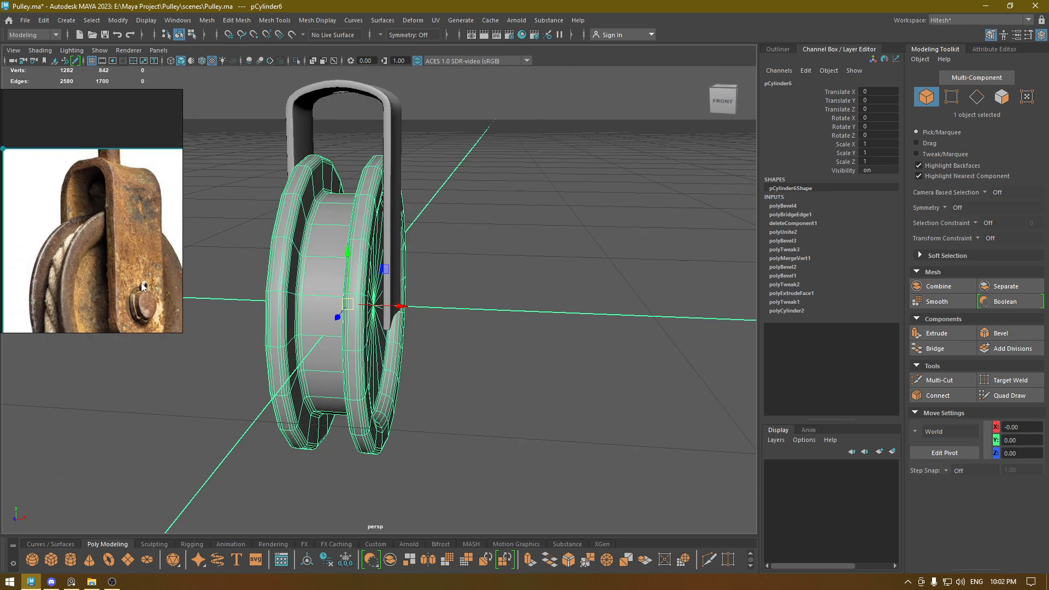
Enlarge the reference photo around the bolt and compare it with the bracket's lower end.
right_drag(129, 297, 116, 224)
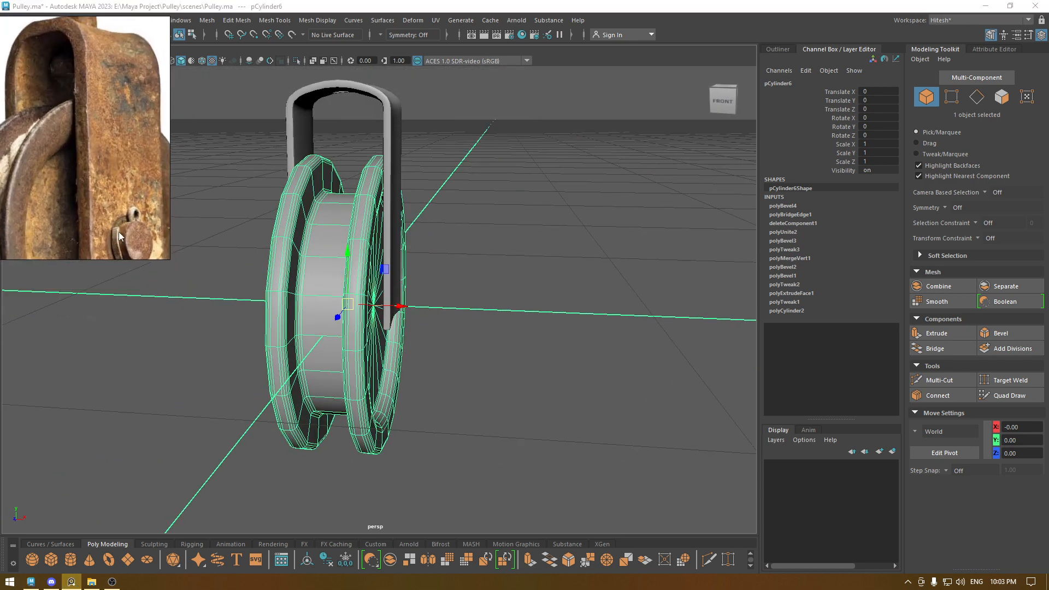
middle_drag(119, 232, 116, 159)
scroll(116, 159, up, 3)
alt+middle_drag(388, 287, 485, 325)
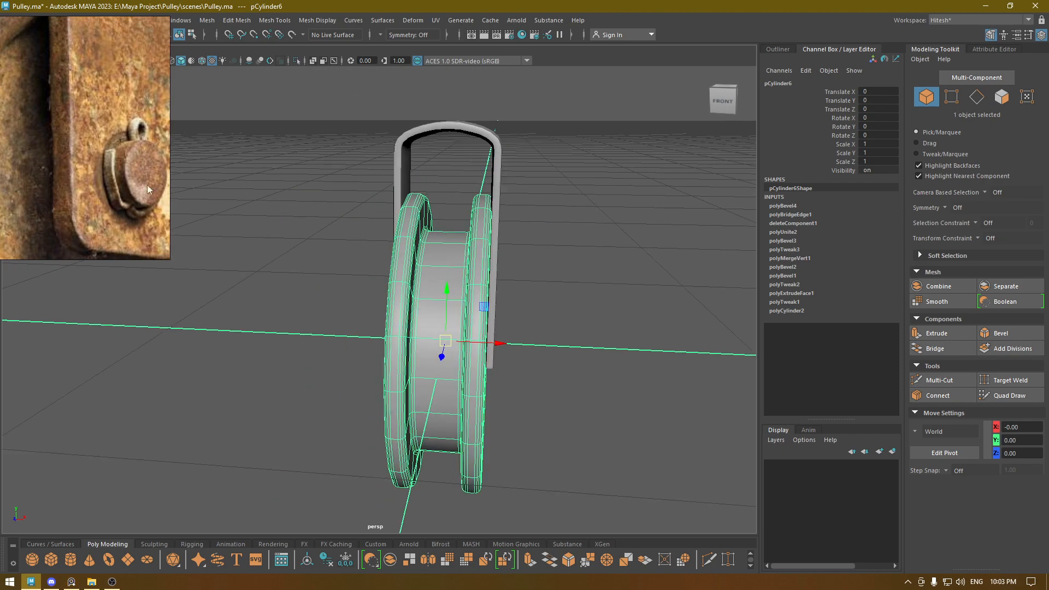
alt+drag(417, 346, 347, 327)
alt+middle_drag(481, 358, 274, 295)
alt+drag(275, 295, 451, 327)
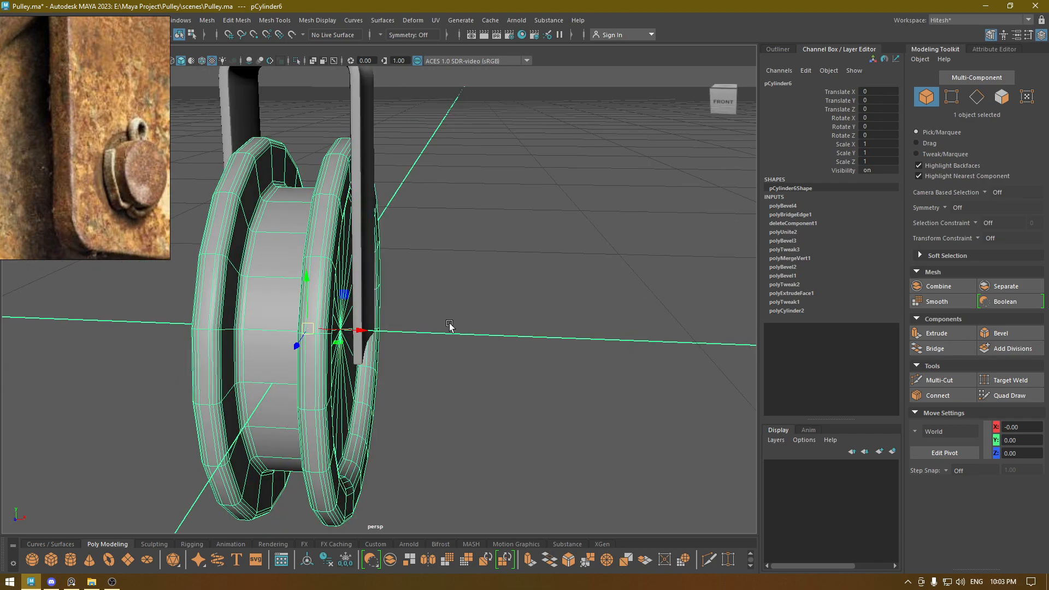
Create a polygon cylinder for the bolt, rotate it -90 degrees about Z and move it to Translate X 1.416.
click(555, 261)
shift+right_drag(556, 259, 499, 259)
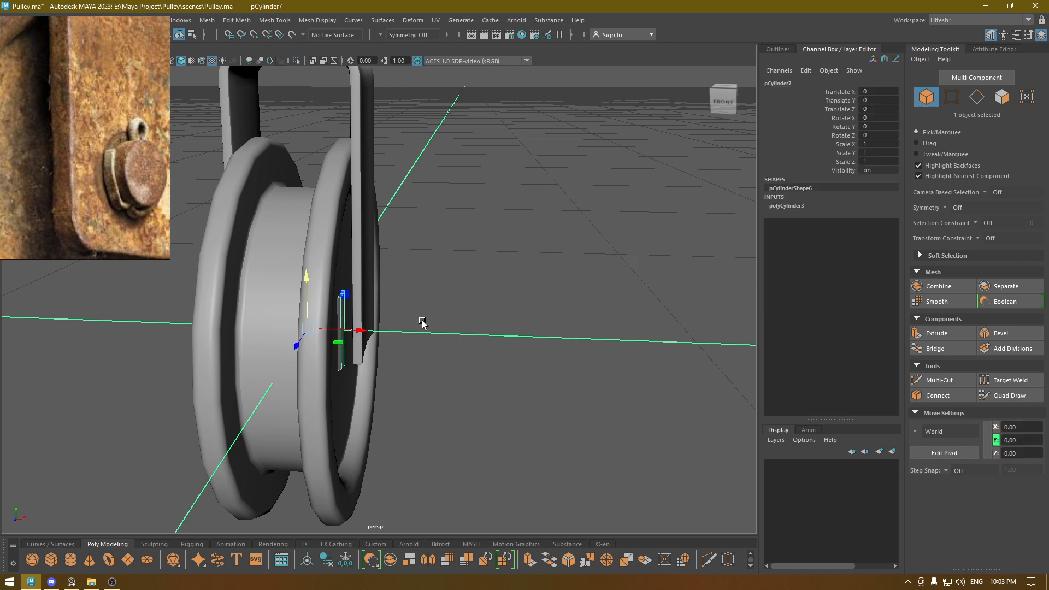
key(e)
drag(339, 293, 450, 319)
key(w)
From the side view, set the bolt cylinder's radius to 0.6 and its axis subdivisions to 14.
key(space)
key(f)
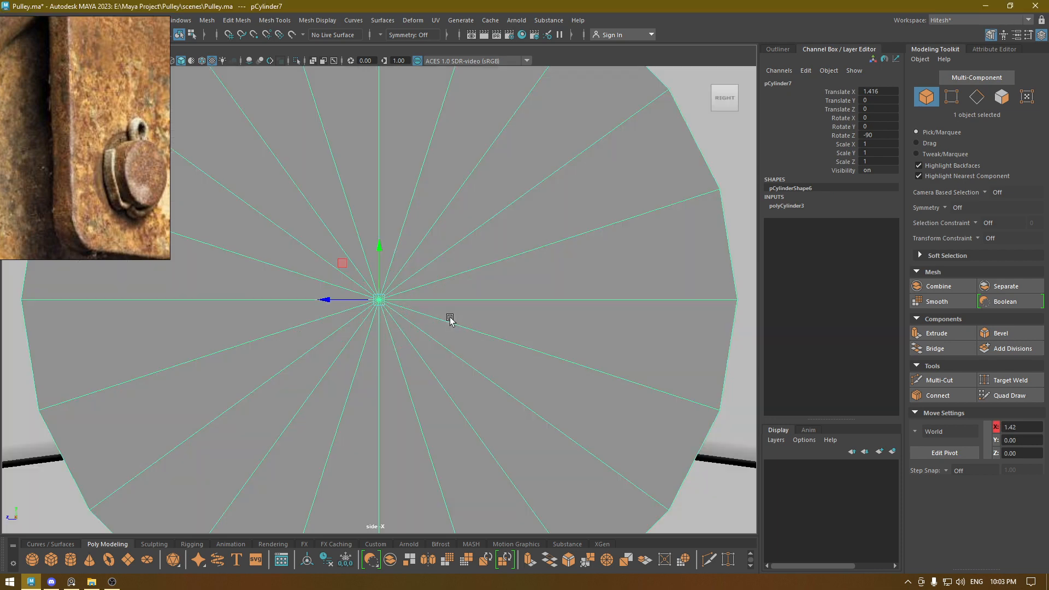
alt+right_drag(450, 339, 422, 281)
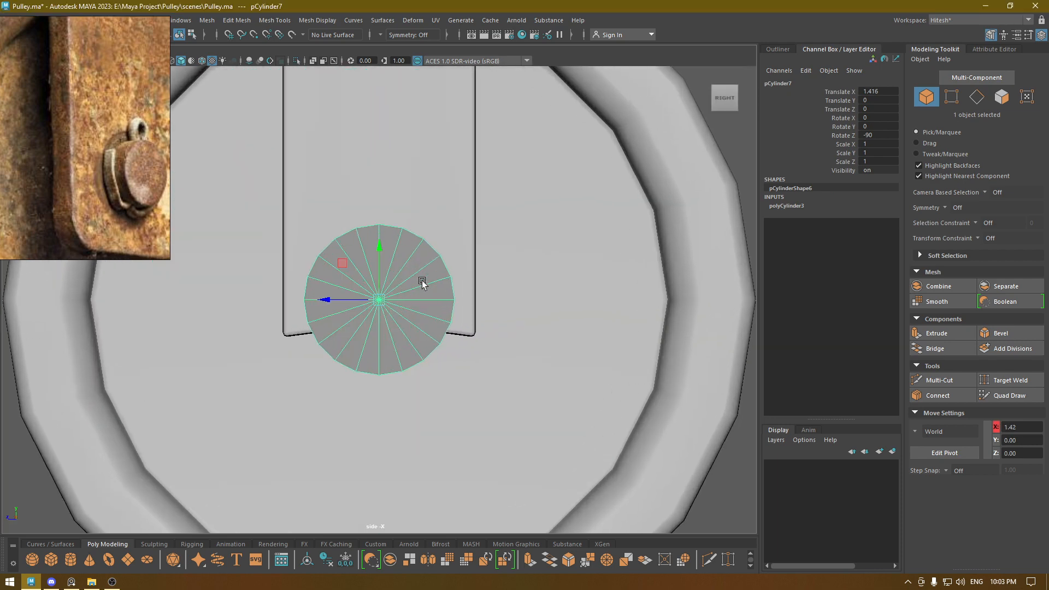
key(t)
drag(591, 317, 572, 319)
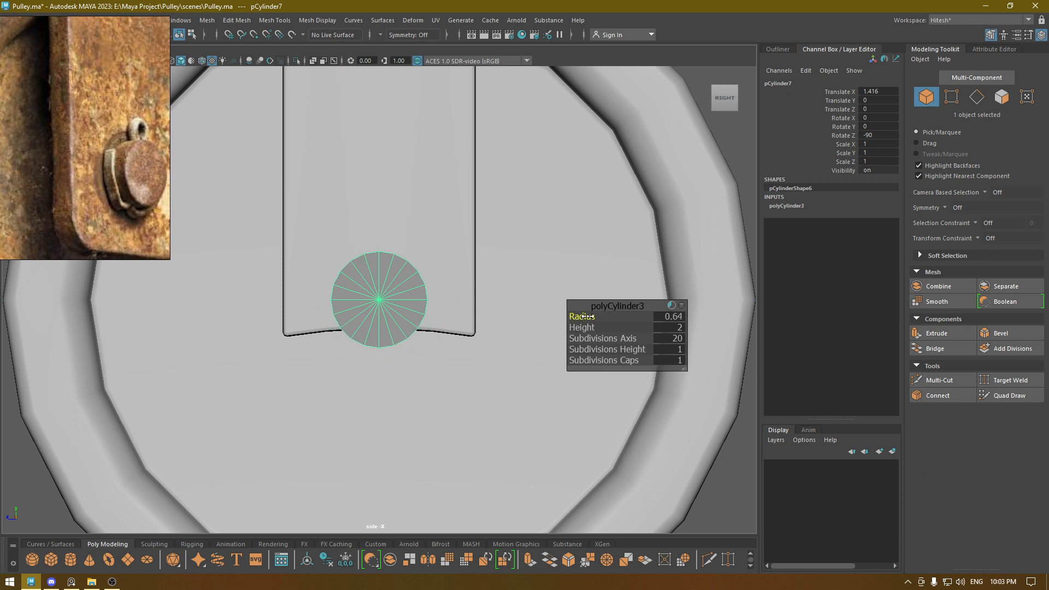
click(683, 316)
text(0.6)
key(Return)
click(672, 339)
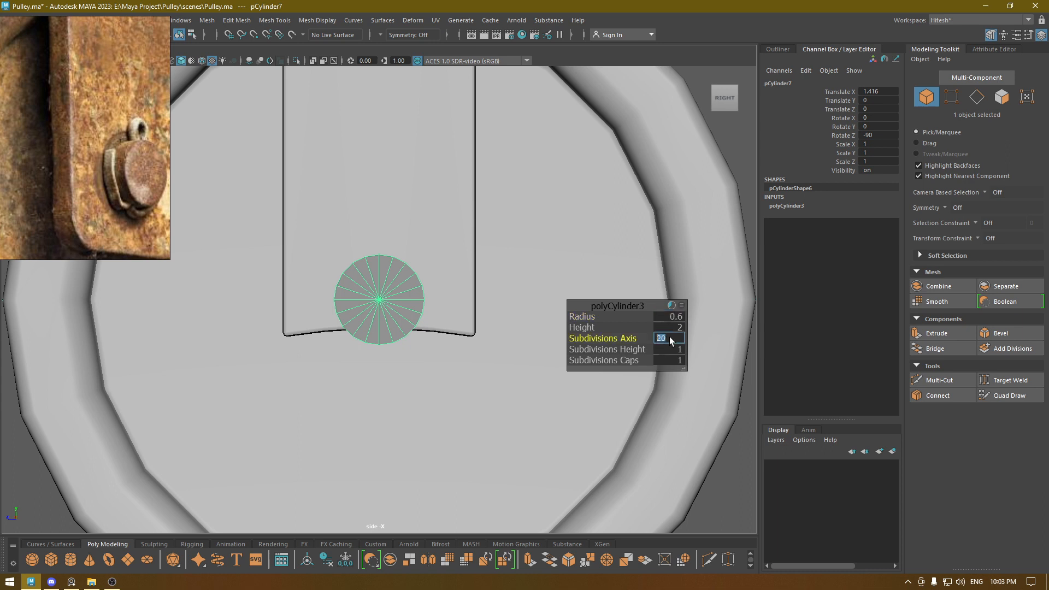
key(Return)
key(w)
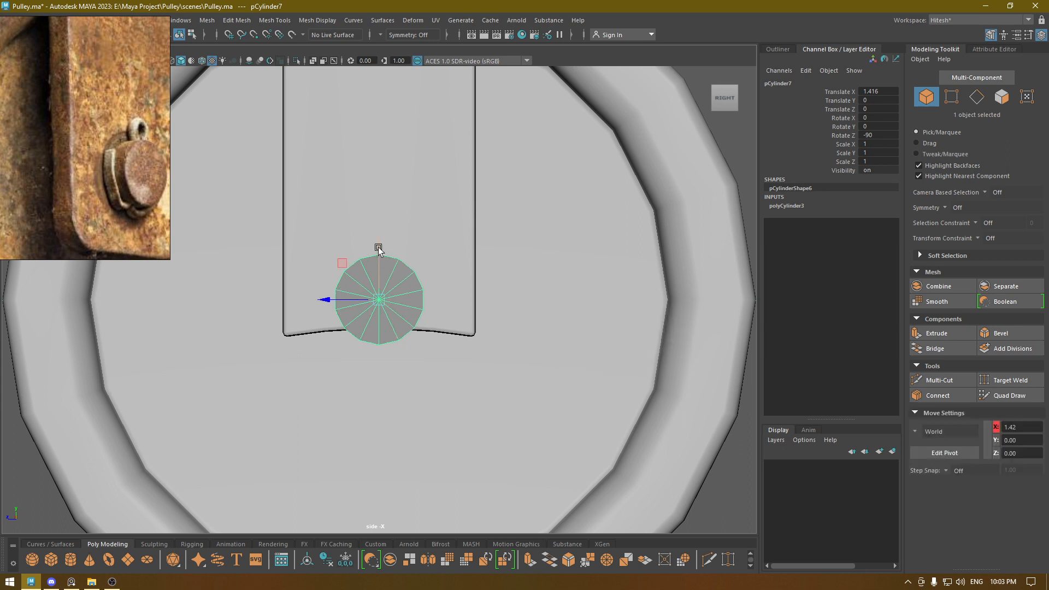
Raise the bolt cylinder to Translate Y 0.674 and bring it into close view from the front.
drag(378, 249, 386, 219)
key(space)
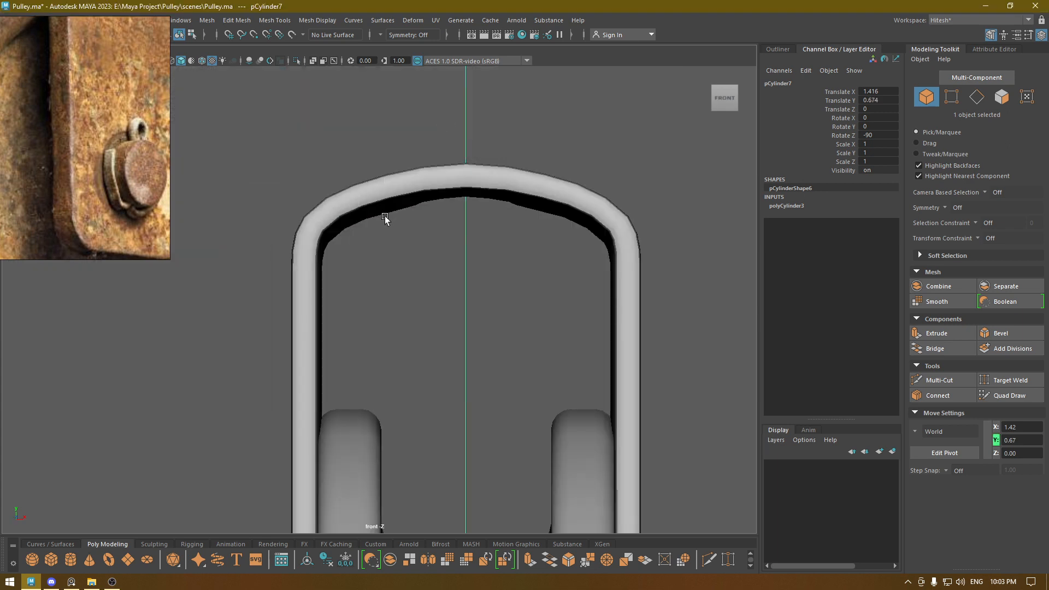
scroll(386, 219, down, 3)
scroll(471, 392, up, 8)
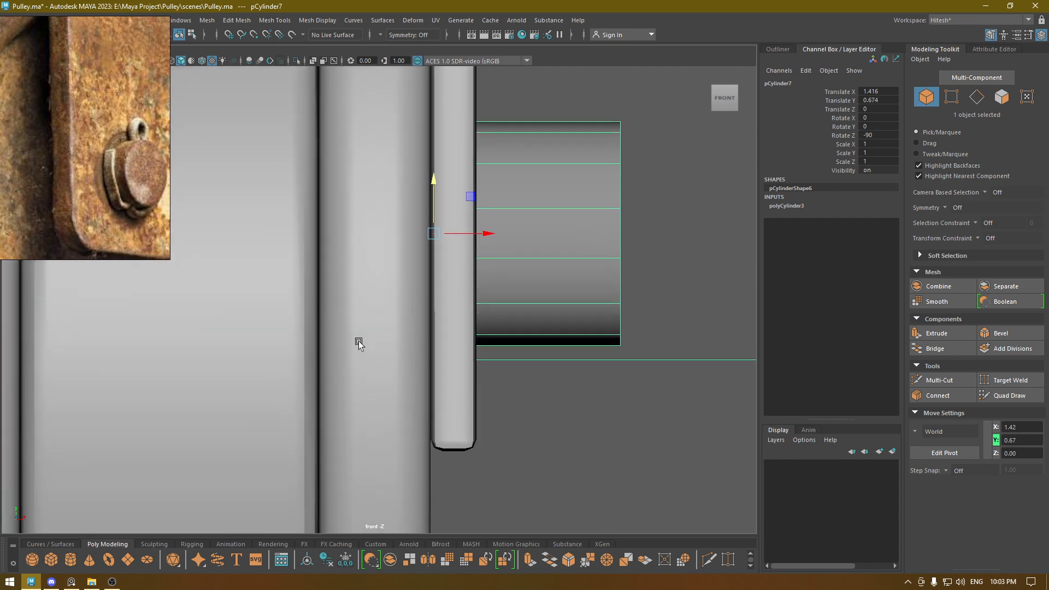
Slide the bolt cylinder outward along X through the bracket leg to Translate X 1.881.
scroll(359, 342, down, 6)
key(4)
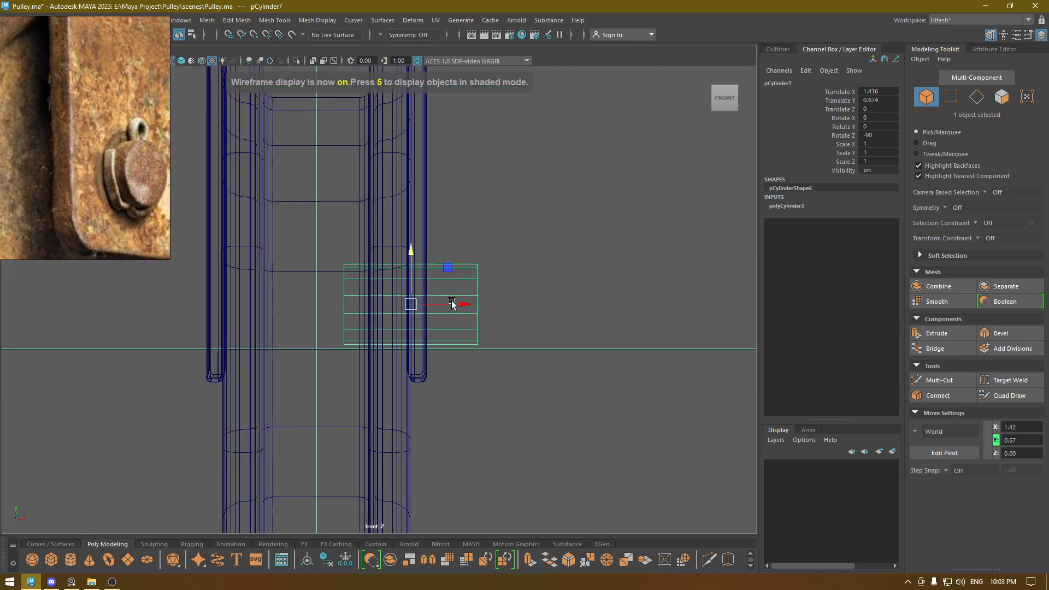
scroll(378, 300, up, 5)
drag(515, 307, 584, 317)
key(space)
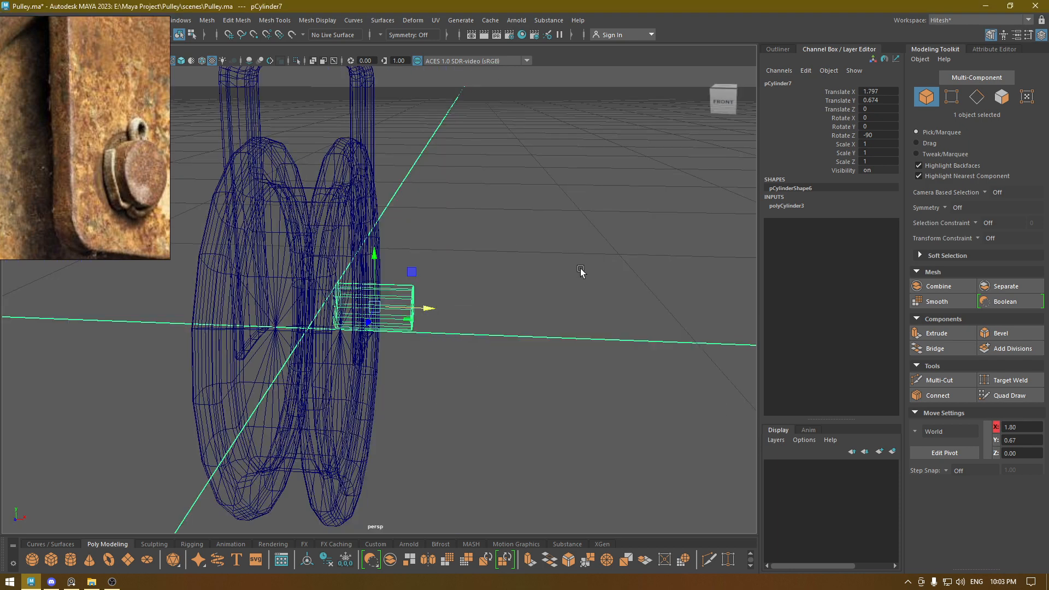
key(5)
scroll(490, 519, up, 3)
alt+drag(463, 317, 490, 310)
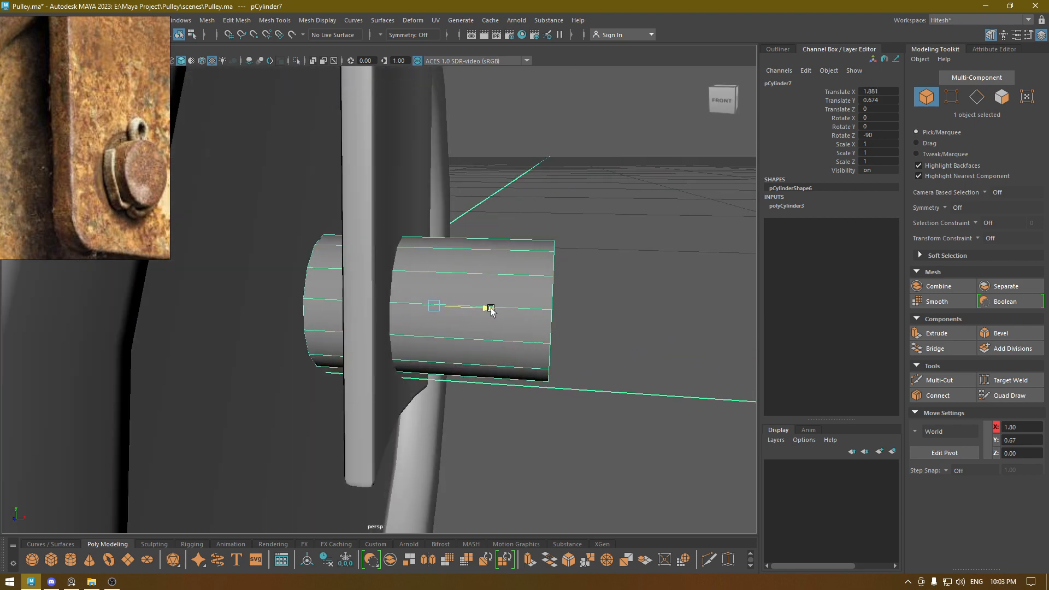
scroll(431, 286, down, 4)
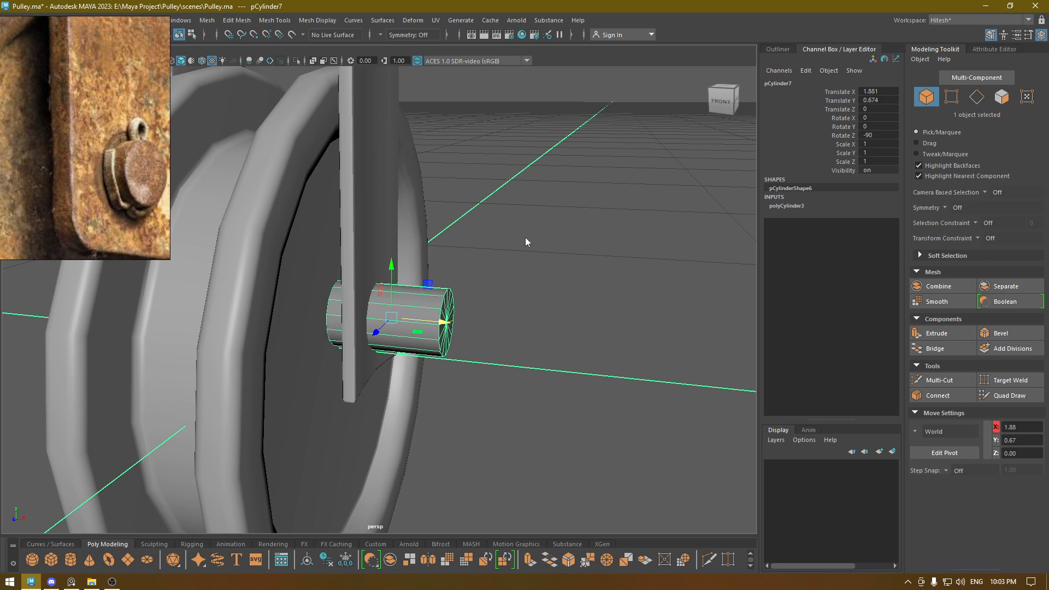
Shorten the bolt by moving its outer end vertices inward toward the bracket leg, to about X 1.83.
right_drag(526, 242, 471, 236)
alt+drag(470, 237, 476, 386)
drag(529, 309, 466, 316)
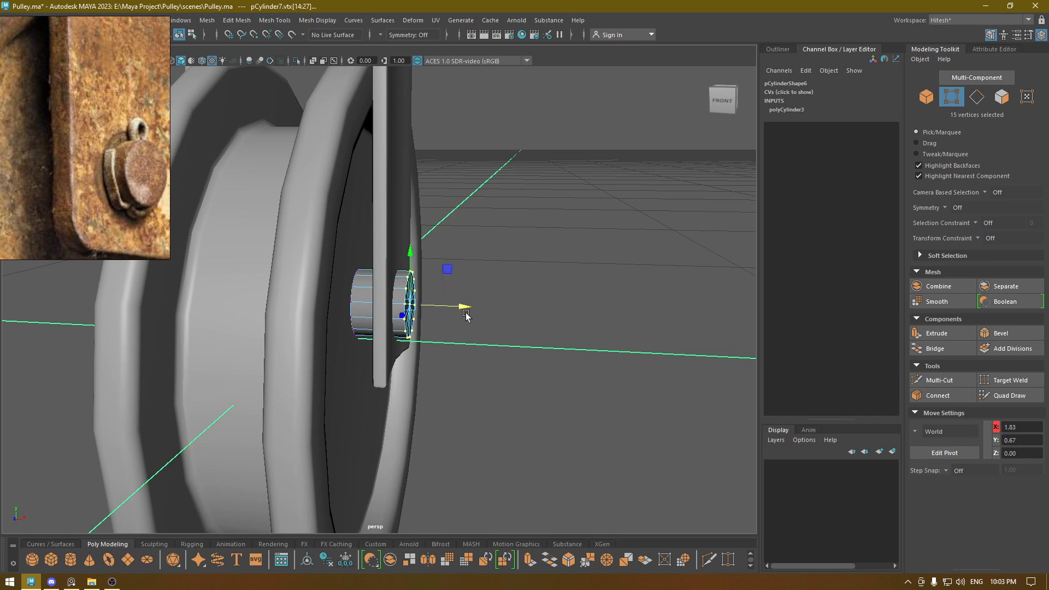
right_drag(484, 262, 540, 240)
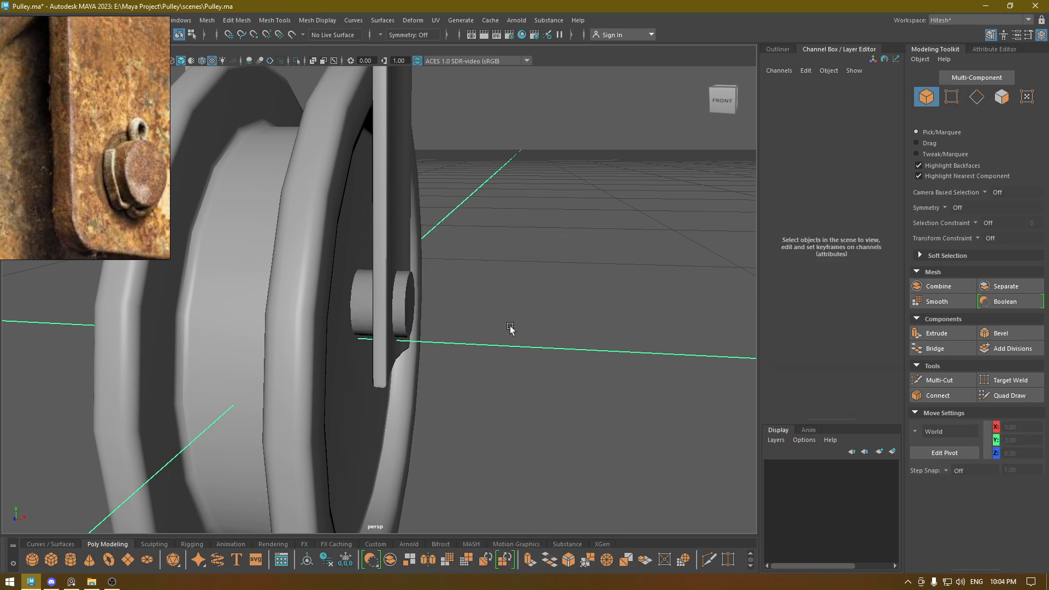
Bevel the edge loops around both ends of the bolt with fraction 0.07 and 2 segments.
alt+drag(511, 328, 444, 354)
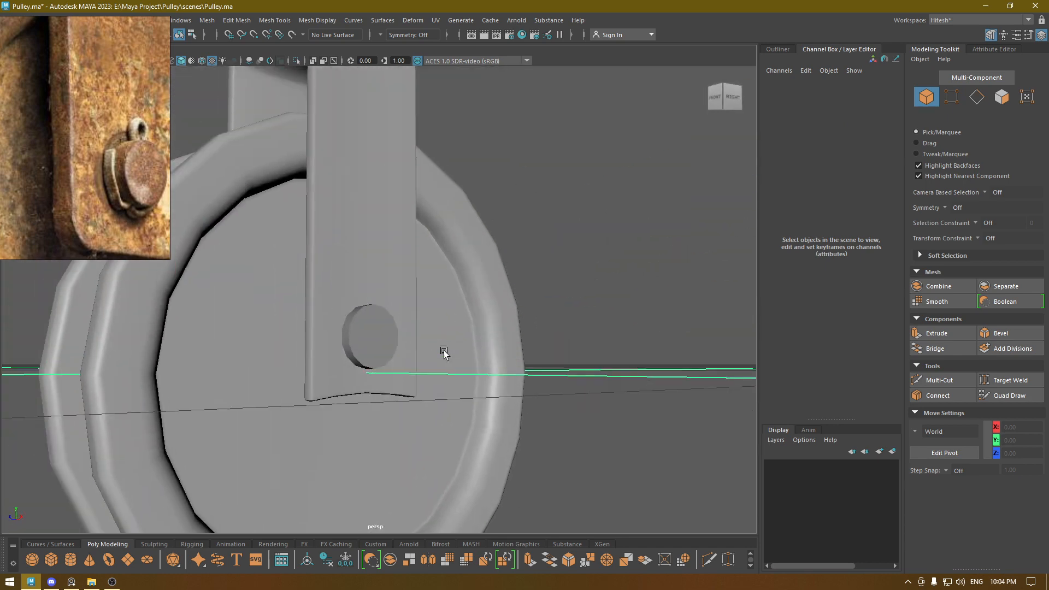
click(382, 330)
alt+drag(381, 330, 404, 332)
right_drag(405, 331, 404, 232)
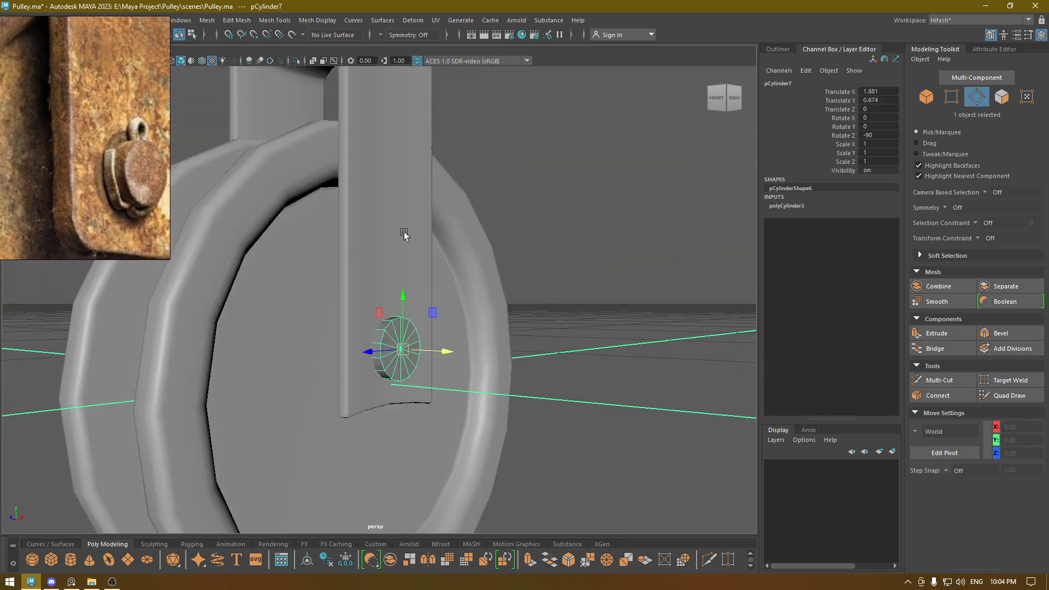
double_click(381, 326)
mouse_move(393, 339)
alt+mouse_down()
mouse_move(407, 341)
mouse_move(393, 339)
alt+mouse_up()
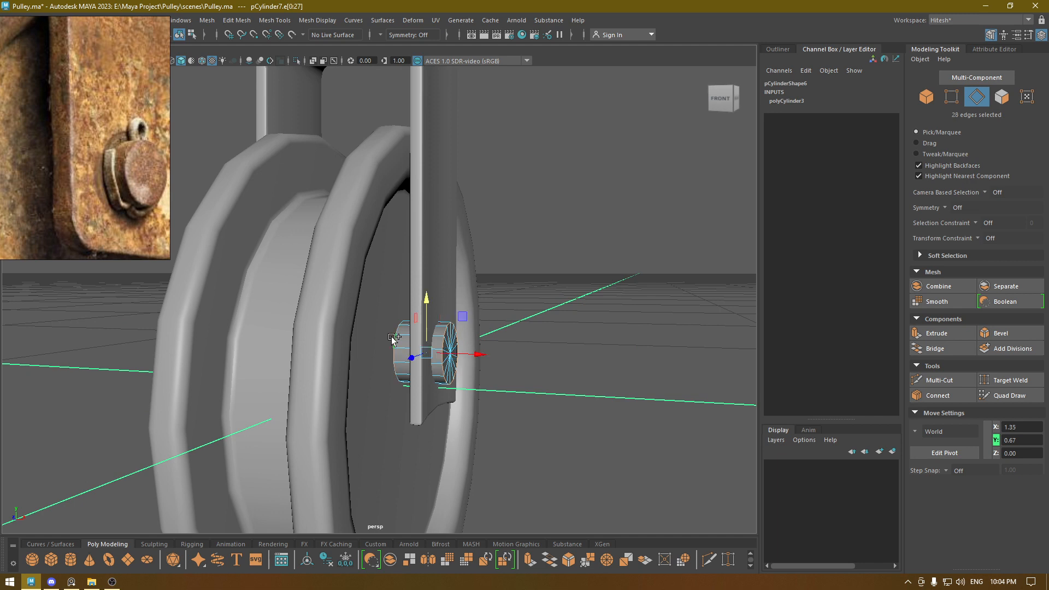
key(ctrl+b)
scroll(592, 381, up, 5)
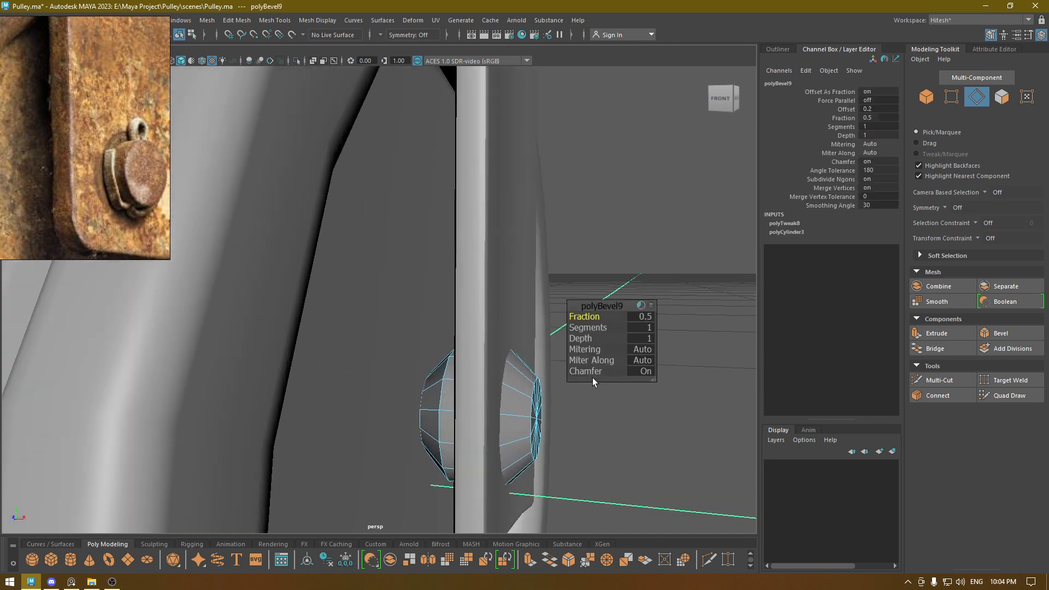
drag(587, 317, 611, 332)
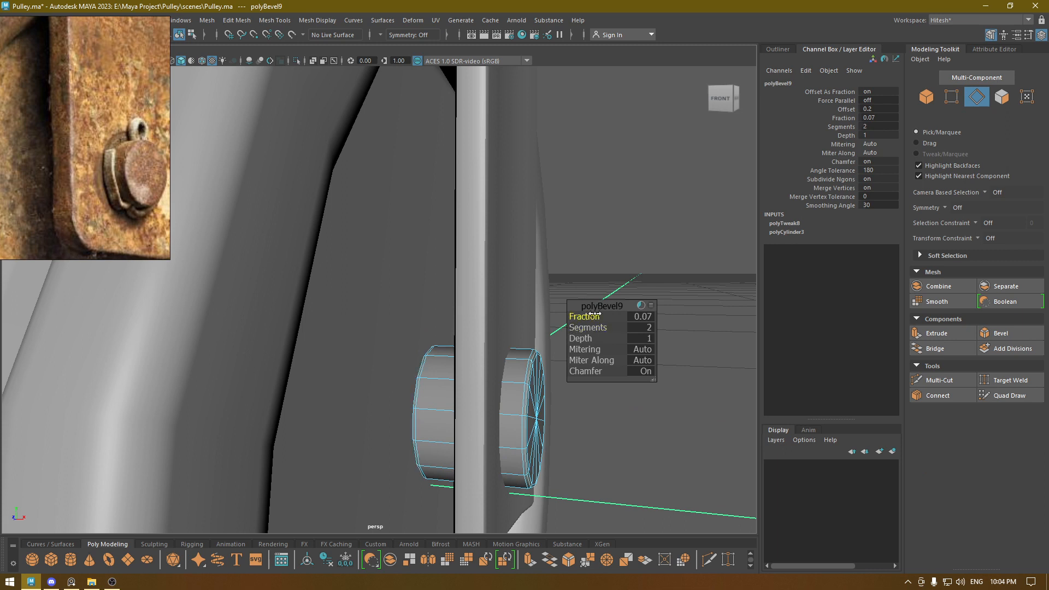
drag(594, 313, 593, 312)
key(w)
right_drag(511, 361, 670, 218)
From the front view, snap the bolt's pivot along X to the pulley's center line at X 0.
right_drag(556, 282, 645, 526)
click(650, 423)
alt+right_drag(650, 423, 569, 326)
alt+drag(569, 325, 449, 365)
key(space)
click(519, 339)
alt+right_drag(520, 339, 487, 208)
alt+middle_drag(487, 208, 539, 210)
alt+right_drag(539, 210, 595, 343)
key(d)
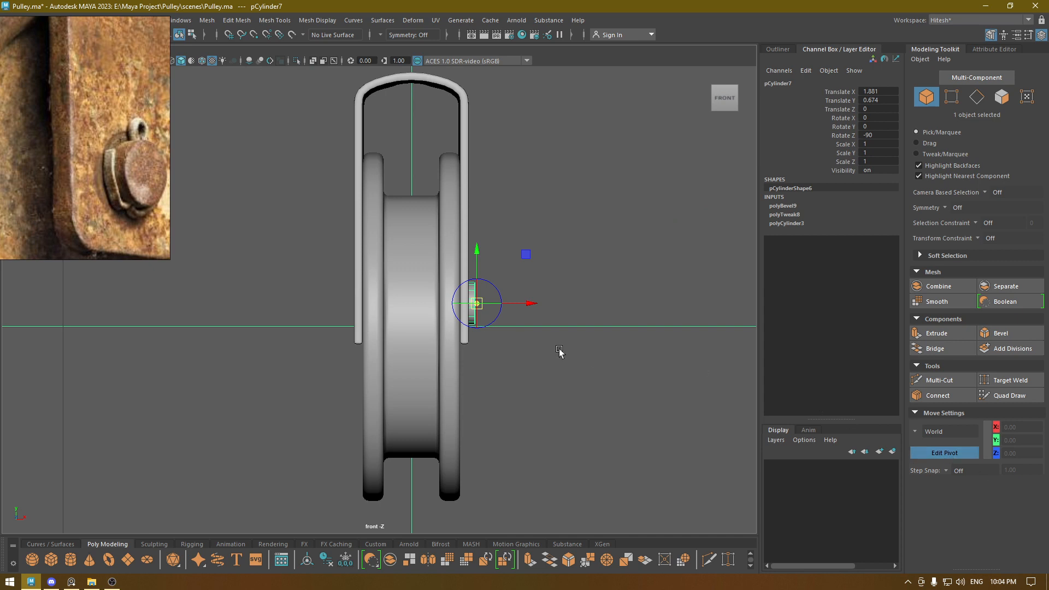
key(x)
drag(534, 304, 451, 305)
key(Insert)
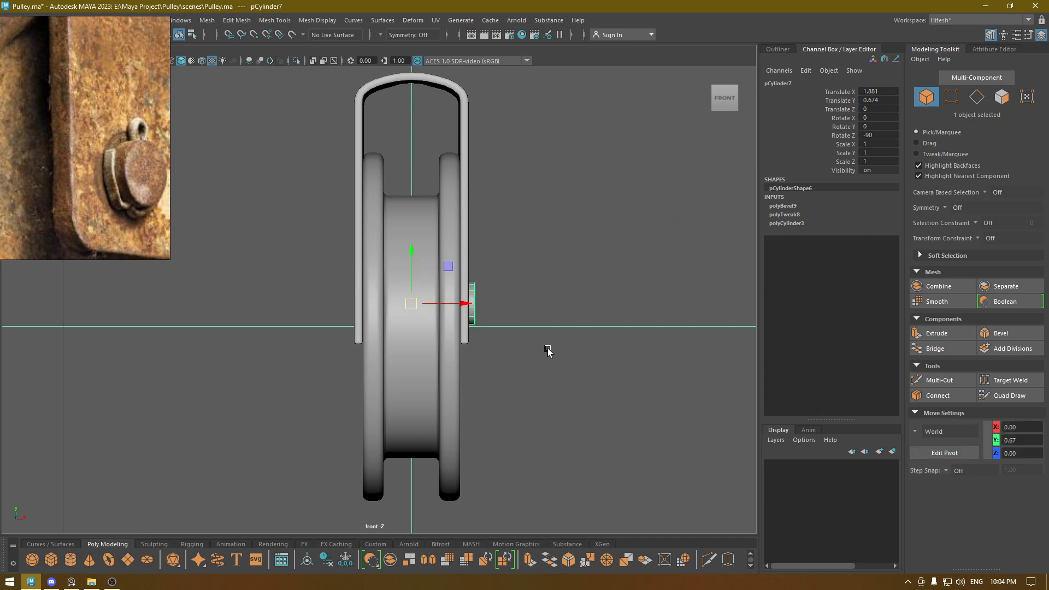
Try to mirror a duplicate of the bolt to the opposite leg with Scale X -1.
key(ctrl+d)
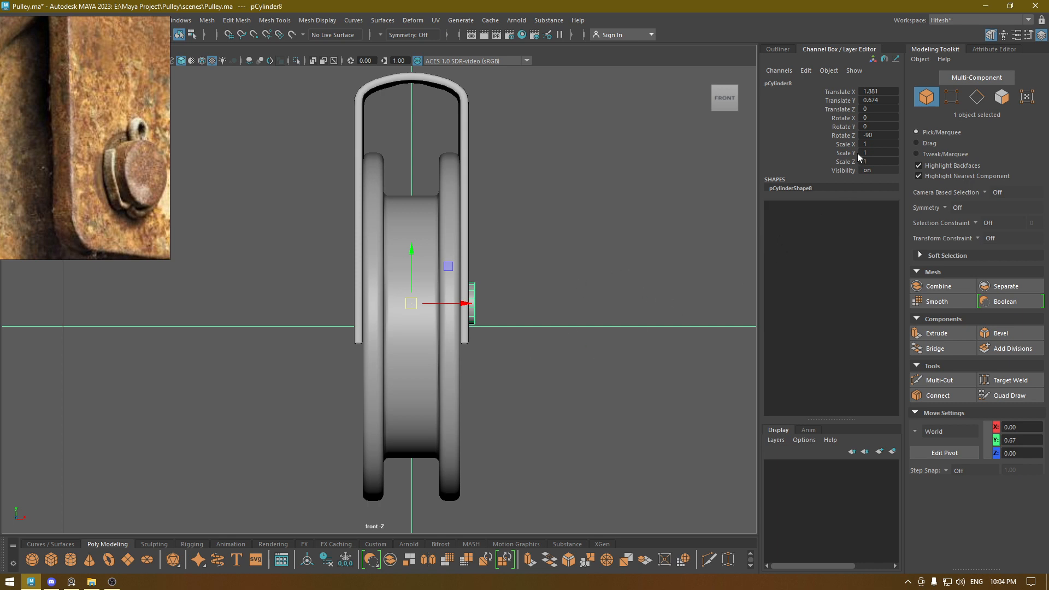
click(882, 144)
key(Return)
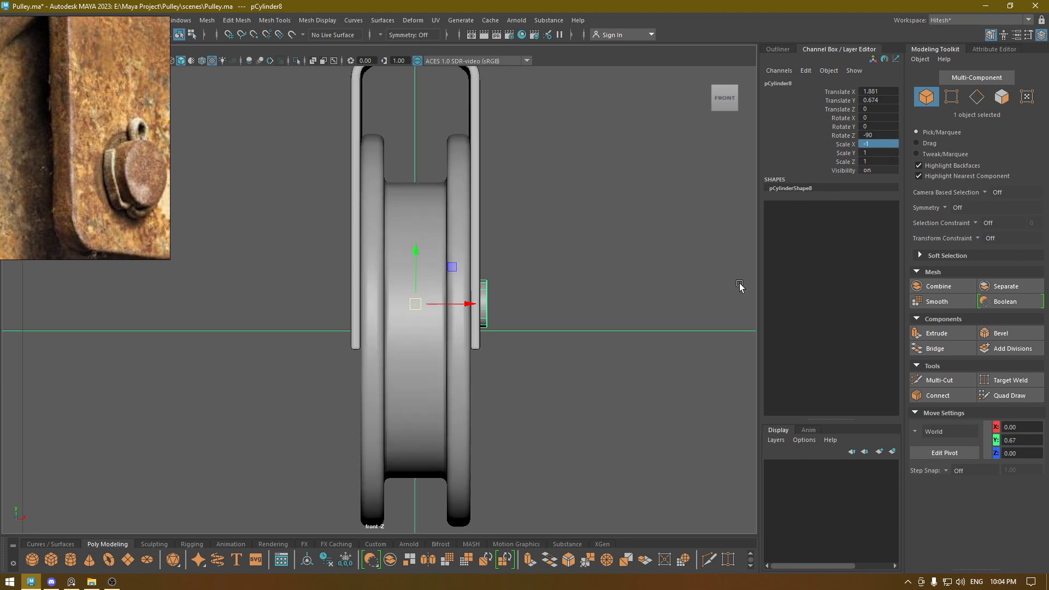
alt+drag(740, 286, 594, 303)
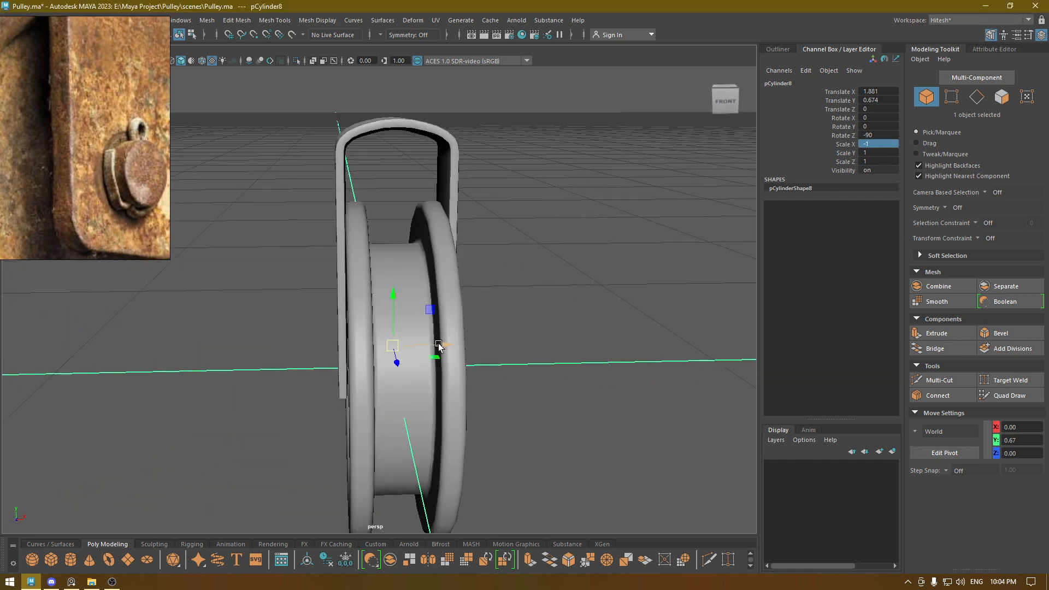
drag(435, 348, 276, 350)
alt+drag(276, 350, 509, 380)
key(ctrl+z)
Duplicate the bolt again and try mirroring the copy with Scale Z -1.
click(369, 385)
click(364, 358)
key(ctrl+d)
alt+drag(643, 240, 577, 253)
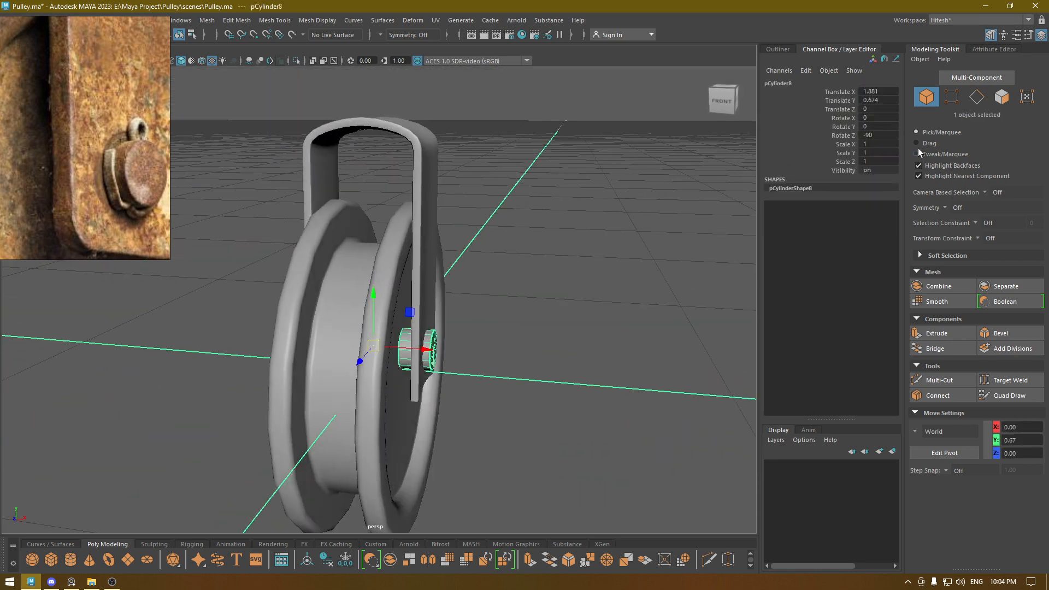
click(889, 144)
click(895, 143)
alt+drag(647, 195, 668, 190)
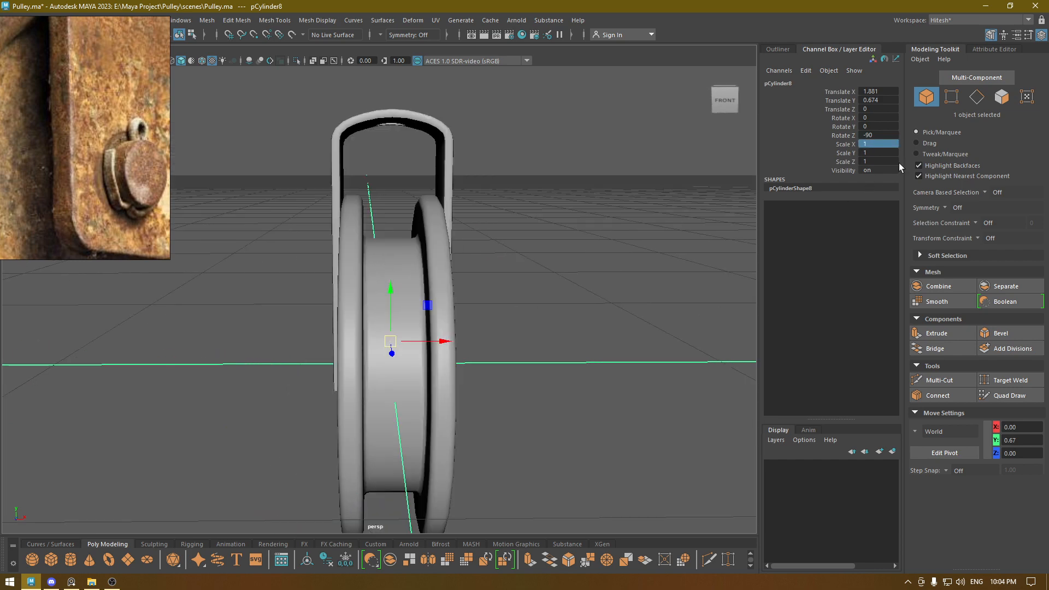
alt+drag(590, 248, 628, 246)
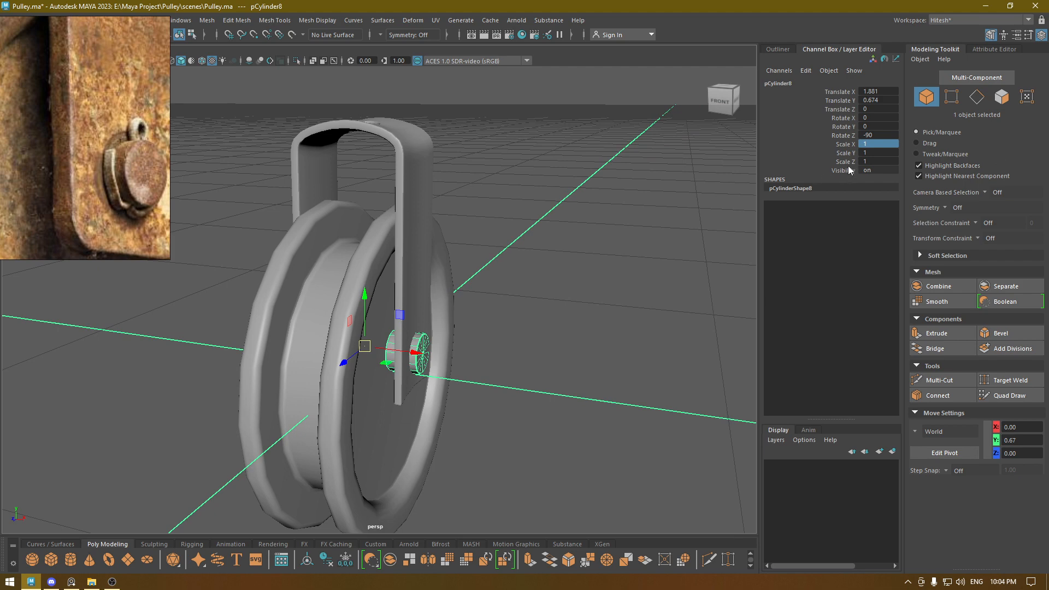
click(895, 161)
text(-1)
key(Return)
mouse_move(492, 261)
alt+mouse_down()
mouse_move(585, 253)
mouse_move(499, 261)
alt+mouse_up()
click(590, 276)
Duplicate the original bolt and mirror the copy onto the opposite bracket leg with Scale Y -1.
click(411, 361)
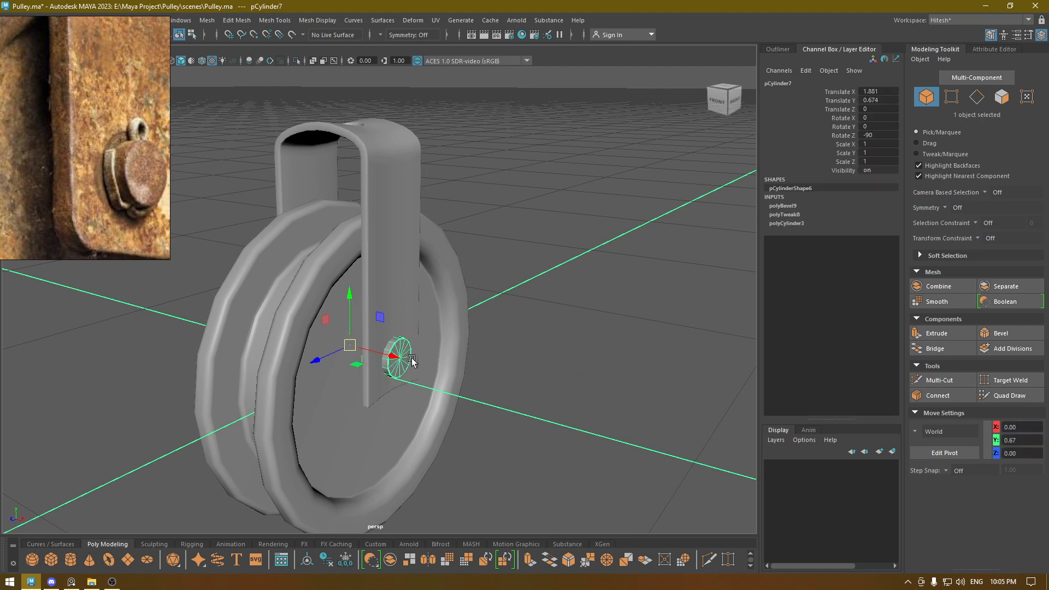
alt+drag(409, 377, 453, 384)
key(ctrl+d)
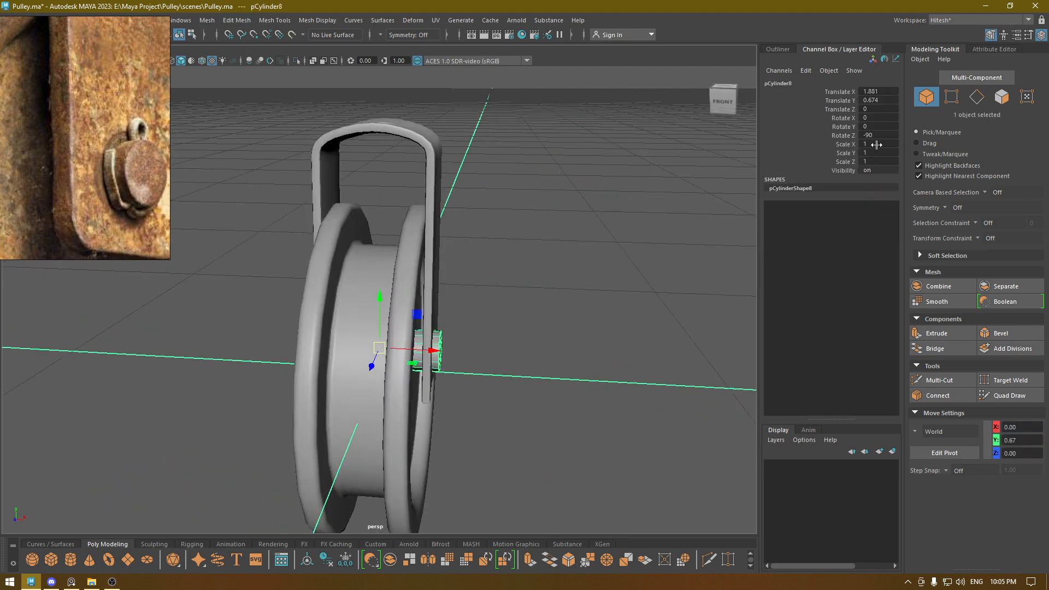
double_click(885, 152)
text(-1)
key(Return)
alt+drag(509, 355, 649, 387)
click(564, 342)
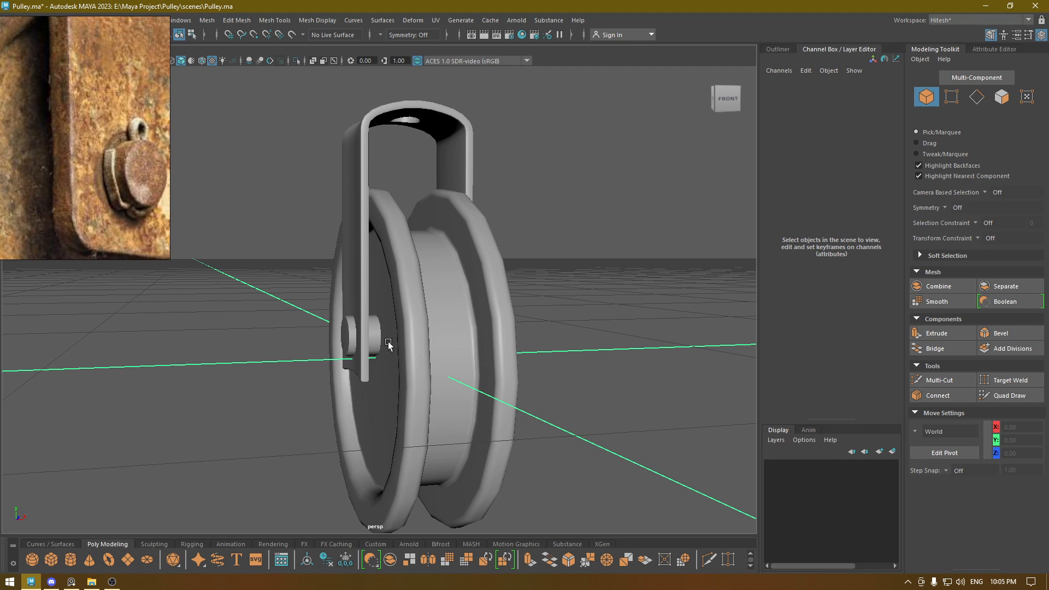
click(351, 333)
alt+drag(351, 333, 332, 406)
click(641, 369)
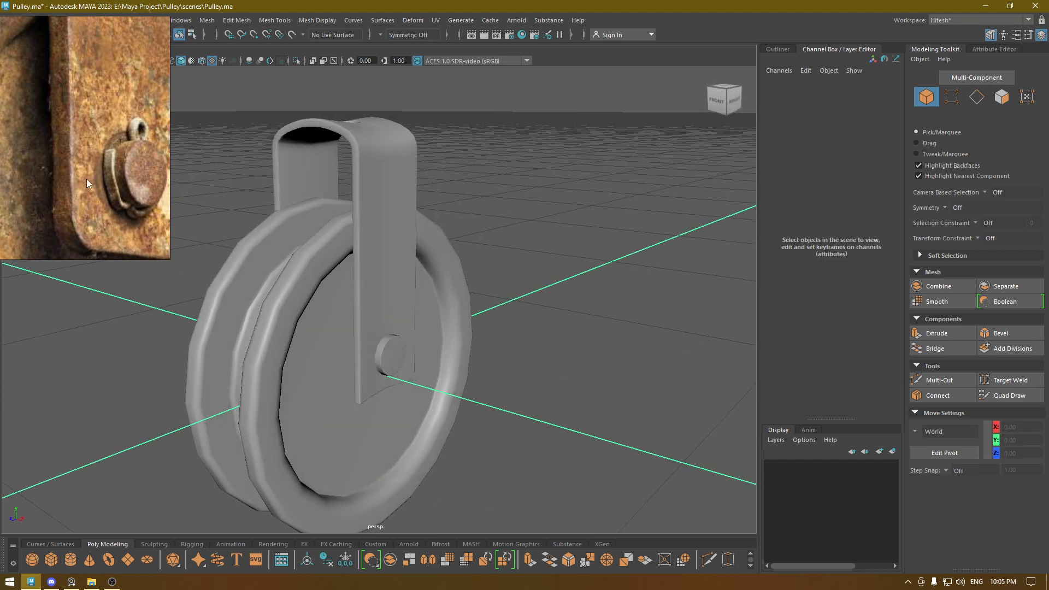
Frame the bolt in the side view, reposition the reference photo beside it and activate the CV Curve Tool.
mouse_move(484, 342)
alt+mouse_down()
mouse_move(459, 341)
mouse_move(497, 338)
alt+mouse_up()
key(space)
scroll(512, 382, up, 2)
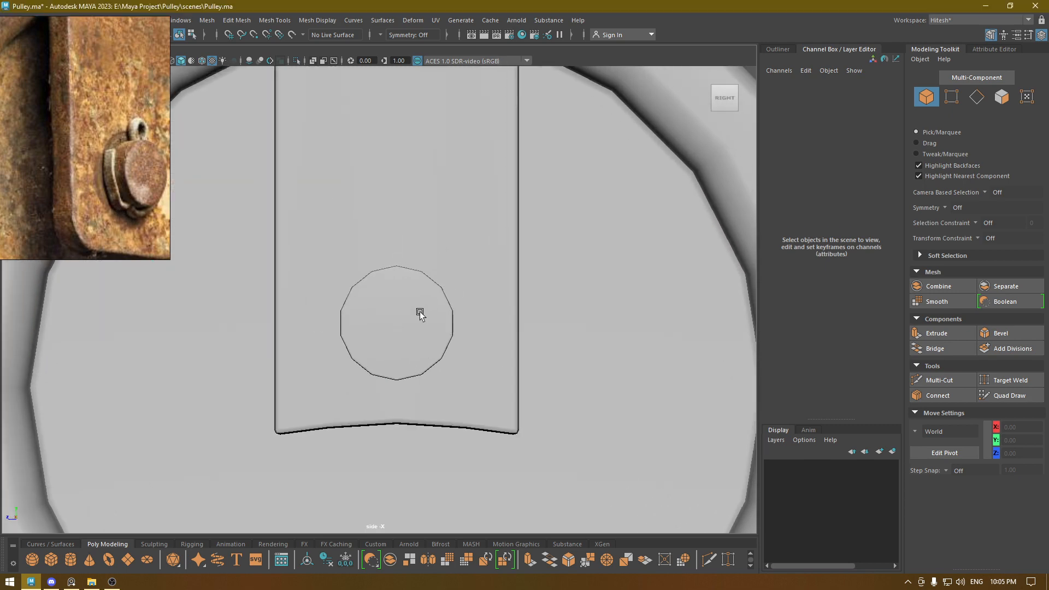
drag(133, 40, 125, 102)
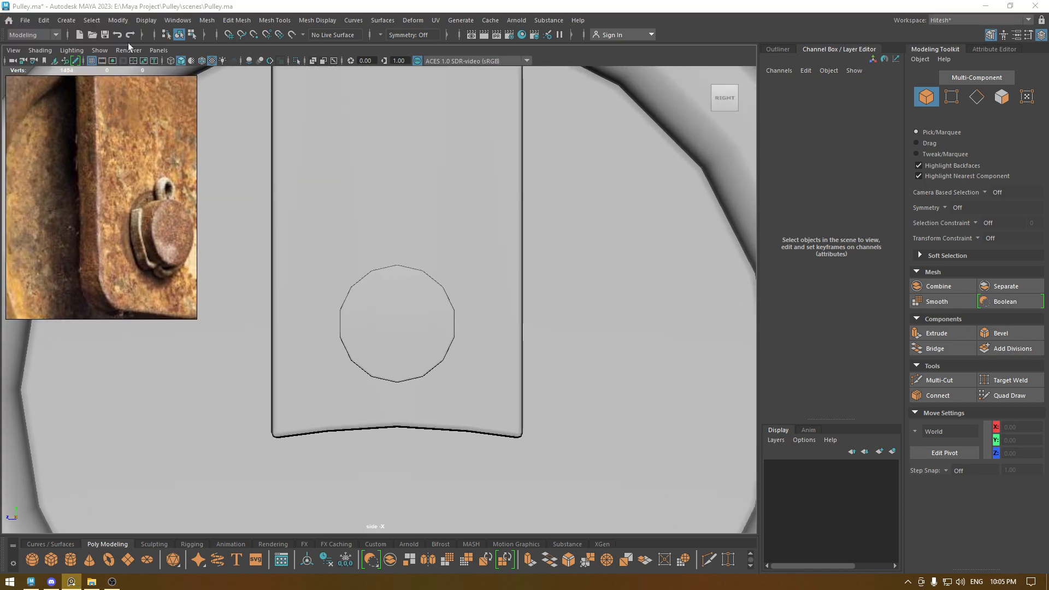
click(68, 20)
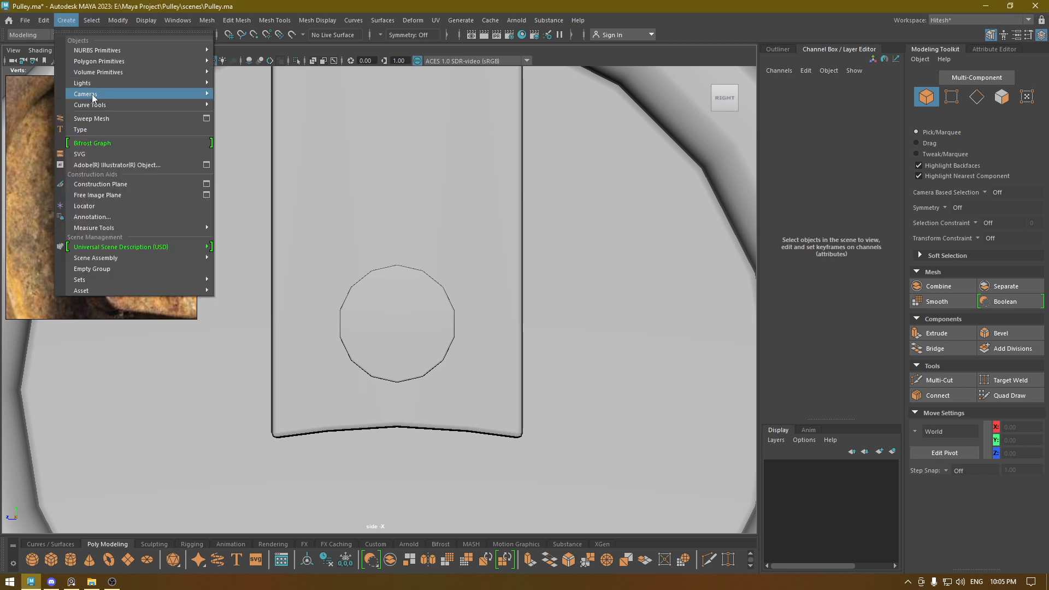
mouse_move(106, 104)
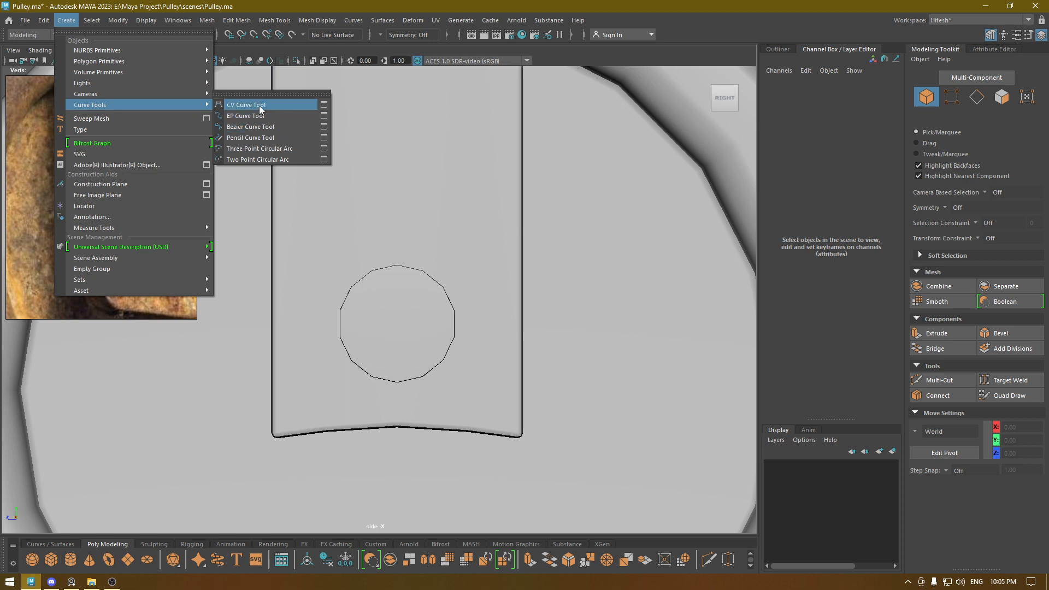
click(260, 107)
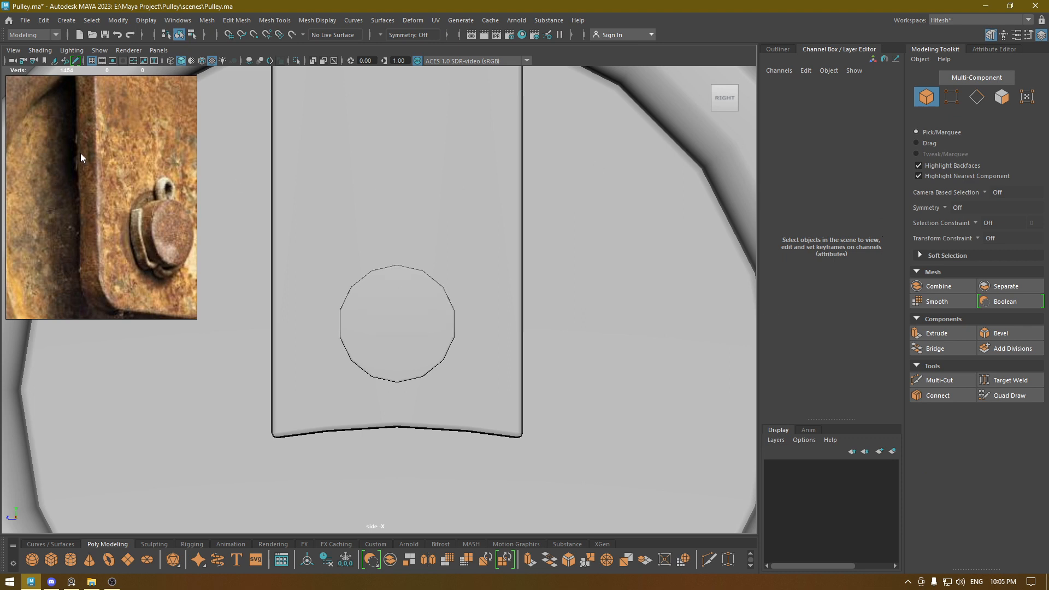
right_drag(84, 157, 67, 169)
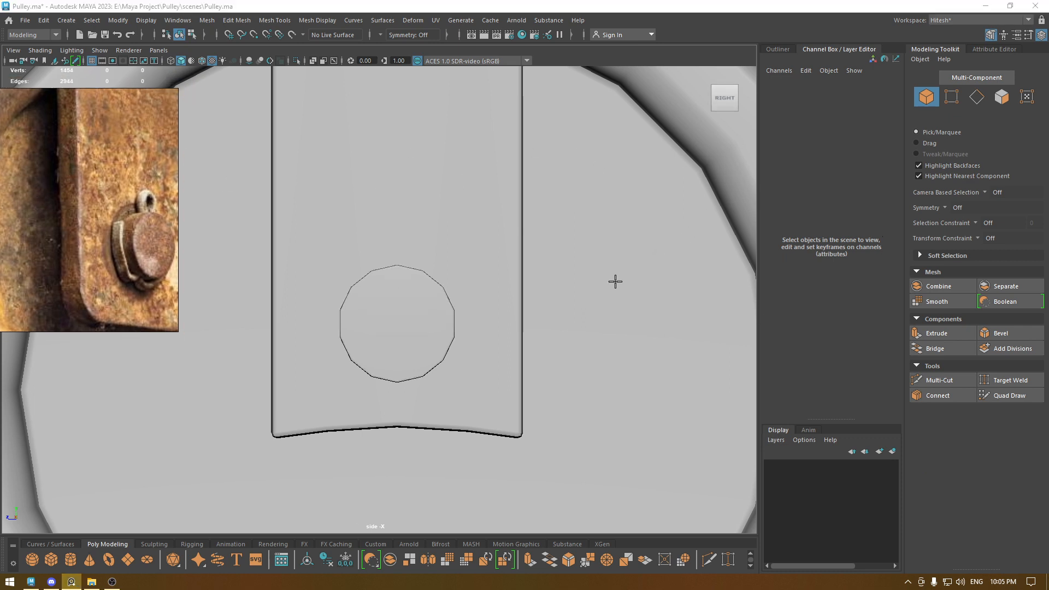
alt+right_drag(616, 282, 618, 298)
key(w)
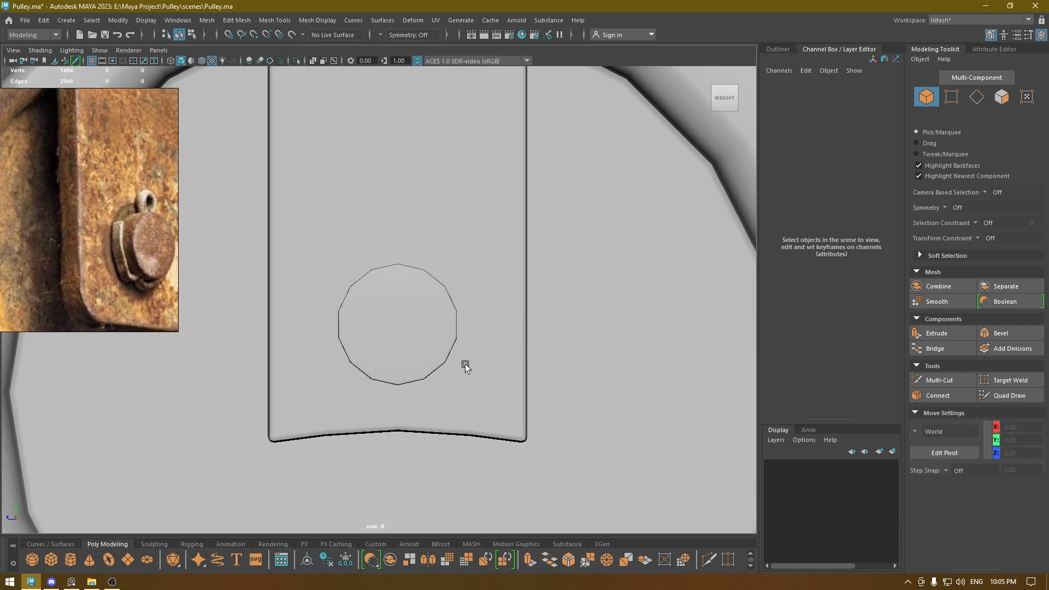
alt+right_drag(465, 365, 463, 328)
alt+middle_drag(462, 328, 508, 333)
Check the CV Curve Tool settings in the General workspace and return to the custom workspace.
click(966, 21)
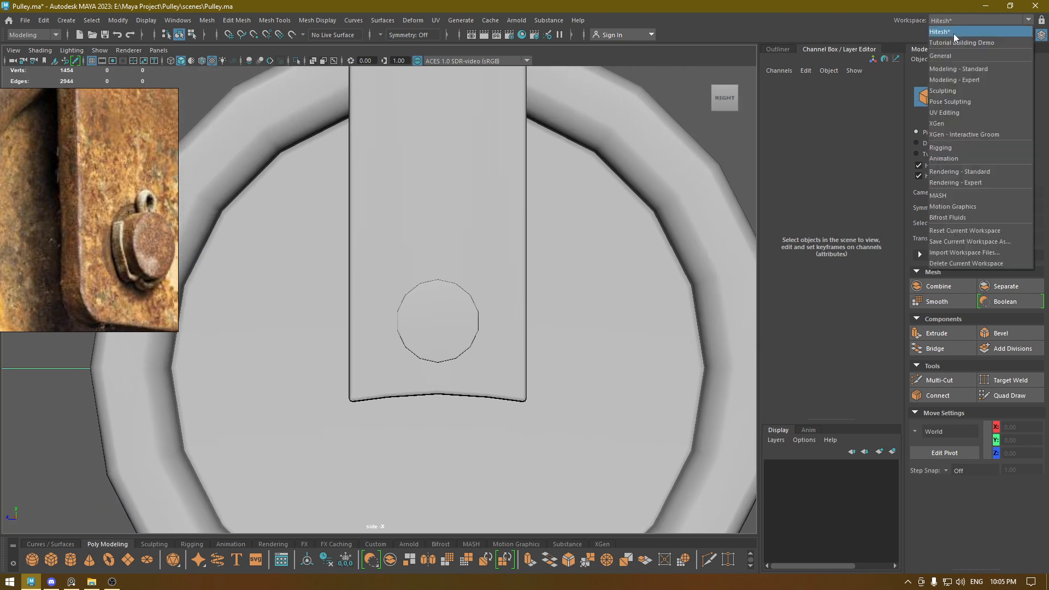
click(958, 57)
drag(57, 202, 315, 223)
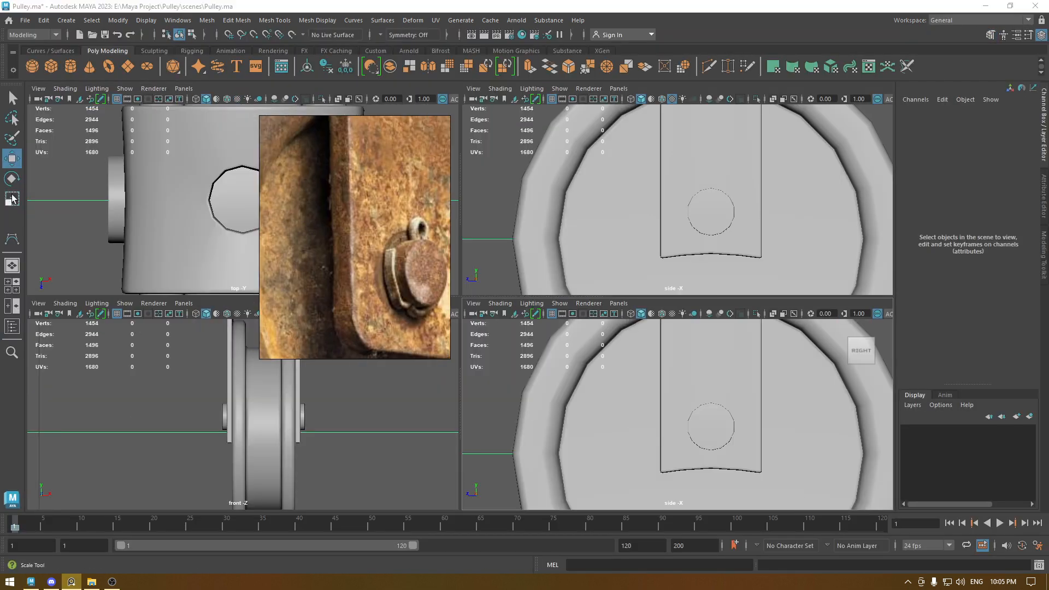
double_click(12, 239)
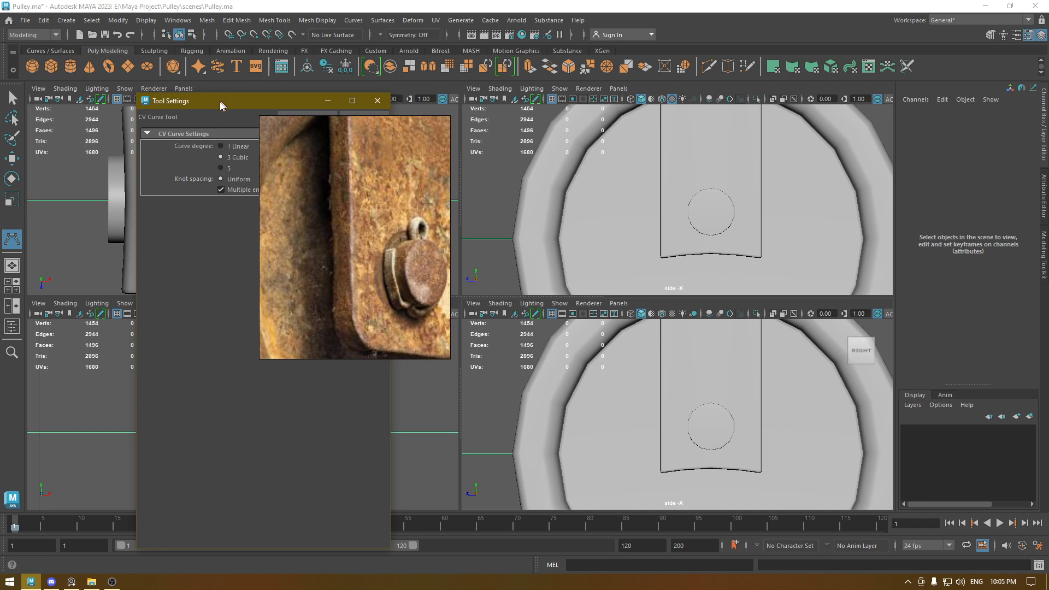
drag(222, 105, 115, 82)
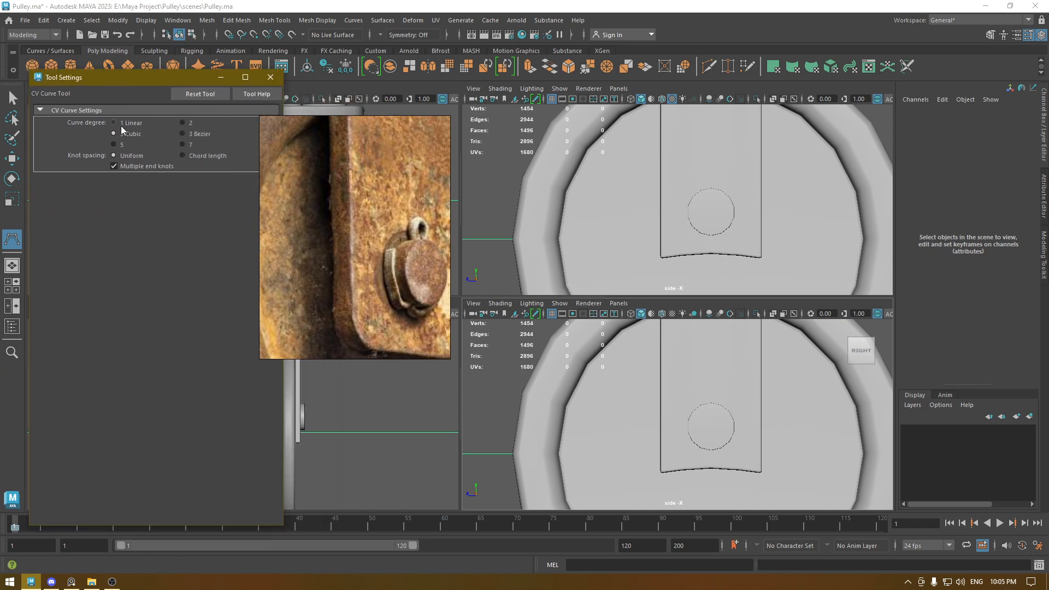
click(270, 77)
click(975, 21)
click(962, 55)
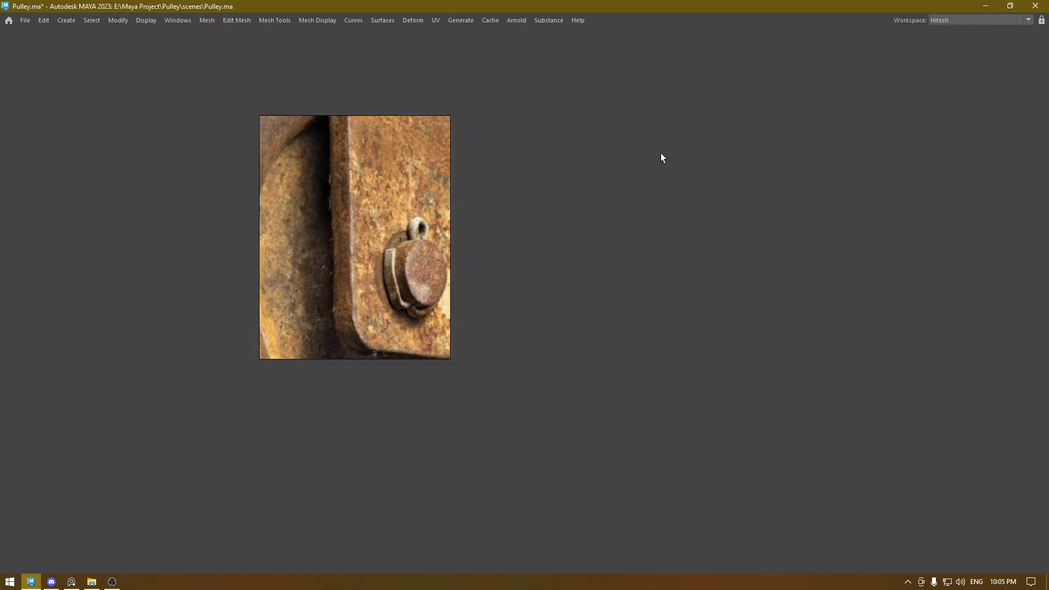
Place the pin curve's first CVs down one side of the bolt, up into a loop above the head and back to its centre.
drag(340, 187, 110, 135)
scroll(449, 341, up, 2)
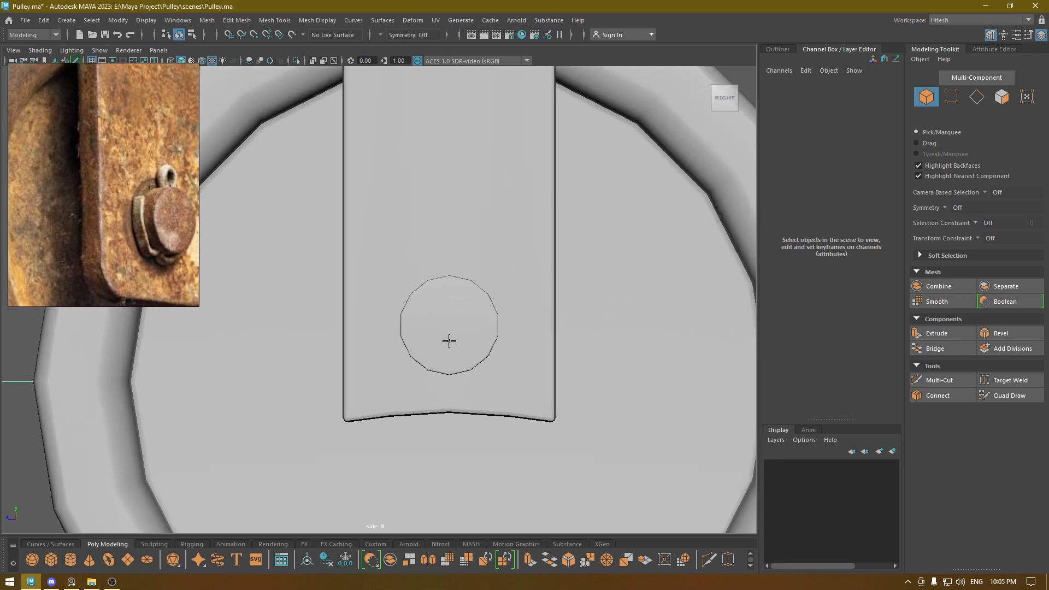
alt+middle_drag(450, 341, 449, 297)
alt+right_drag(449, 403, 462, 472)
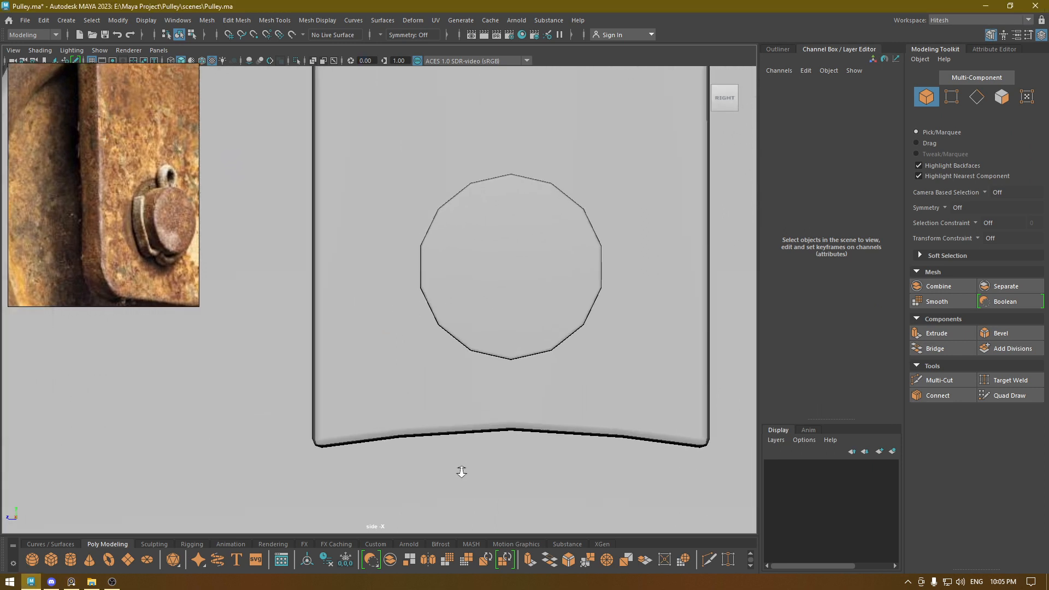
click(414, 251)
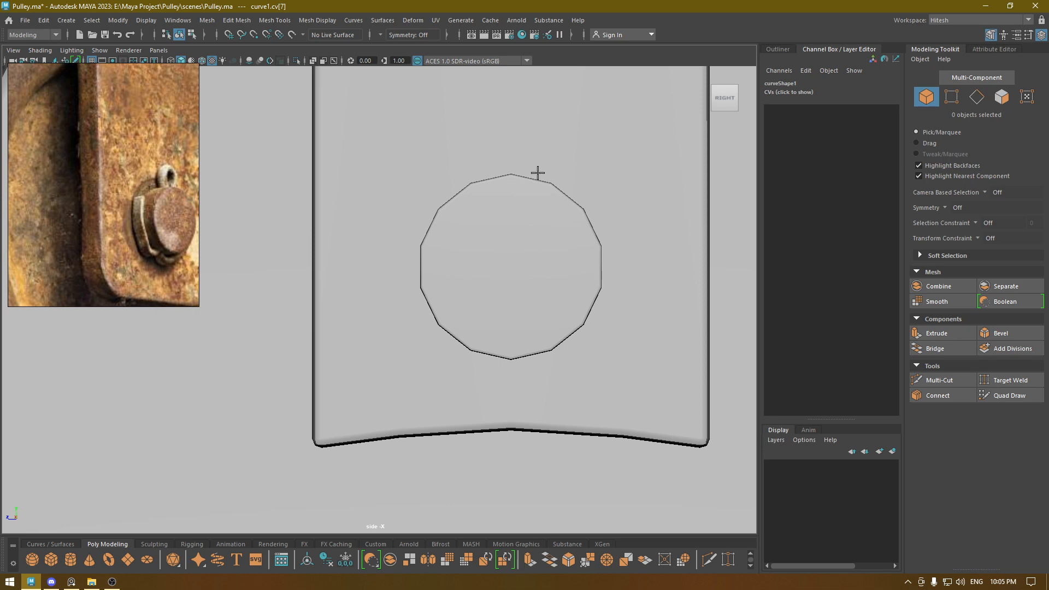
key(4)
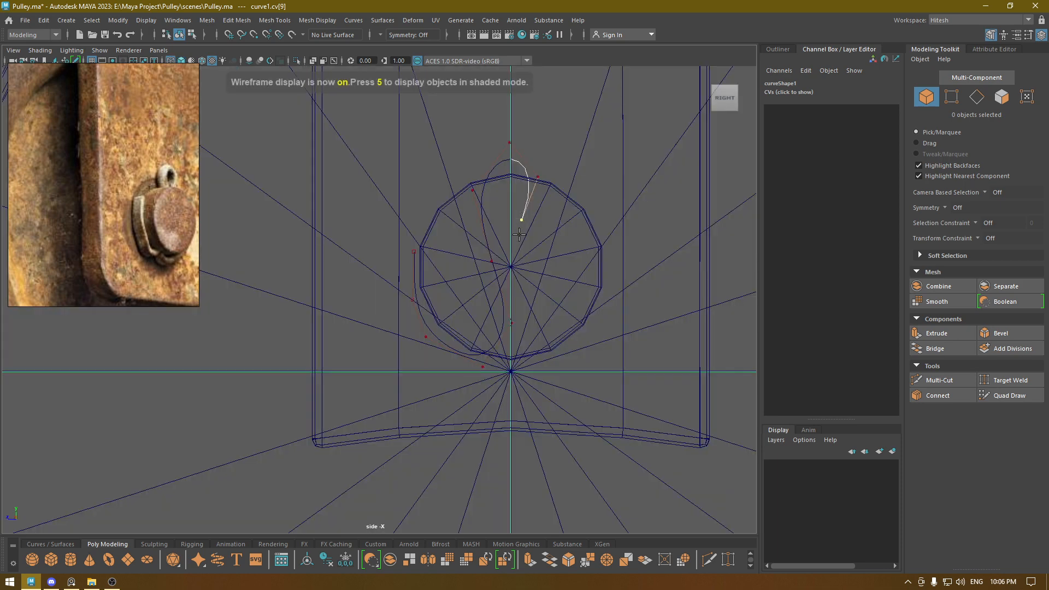
click(513, 268)
click(514, 328)
key(BackSpace)
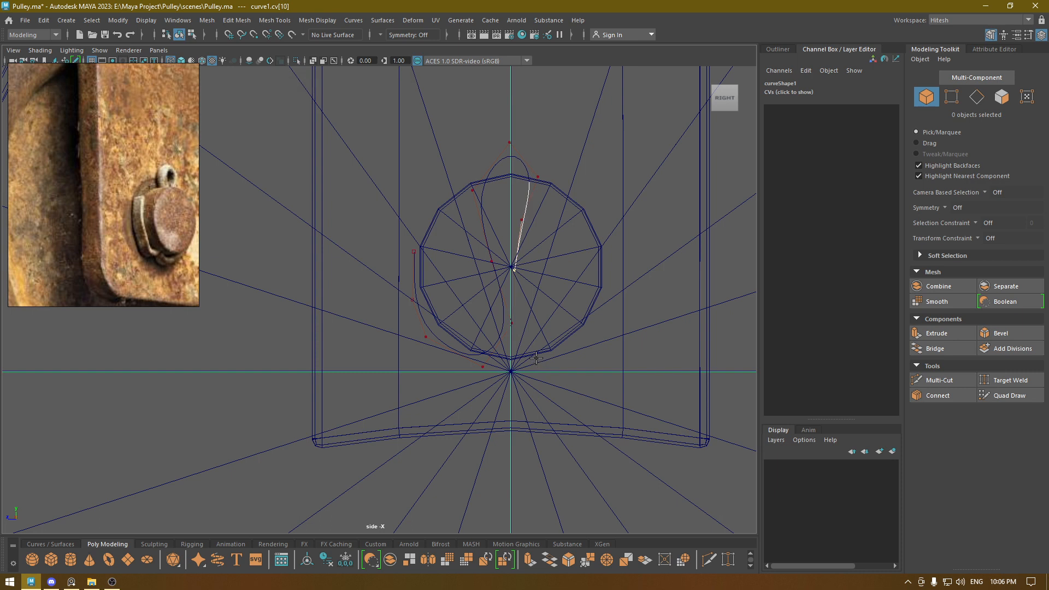
Continue the curve from the bolt's centre below the head and up around its opposite side, finish it and return to the perspective view.
click(533, 323)
click(555, 359)
click(580, 349)
click(602, 320)
click(610, 267)
click(606, 234)
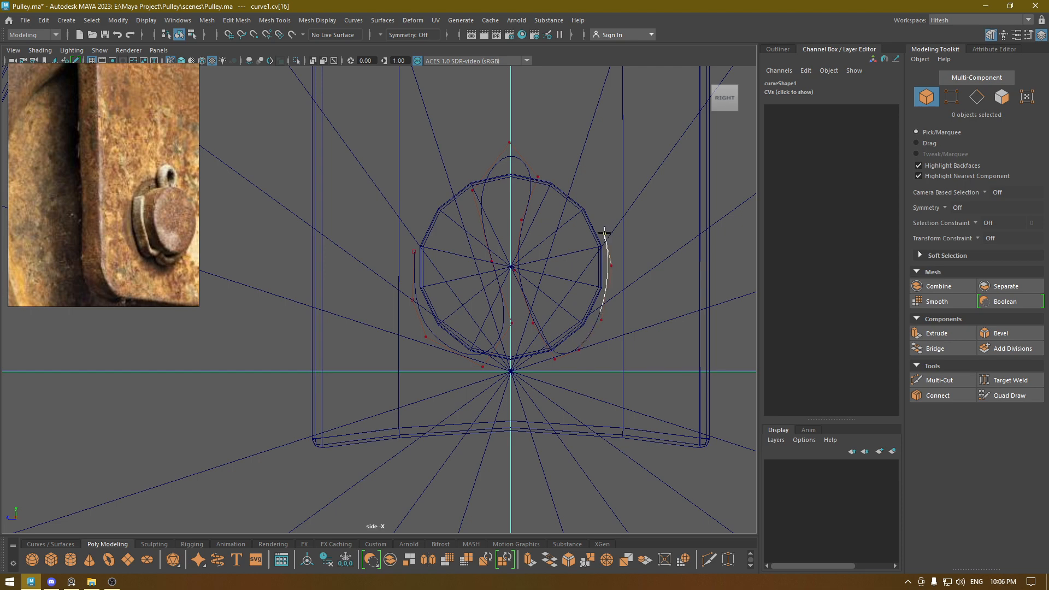
key(Return)
key(space)
key(space)
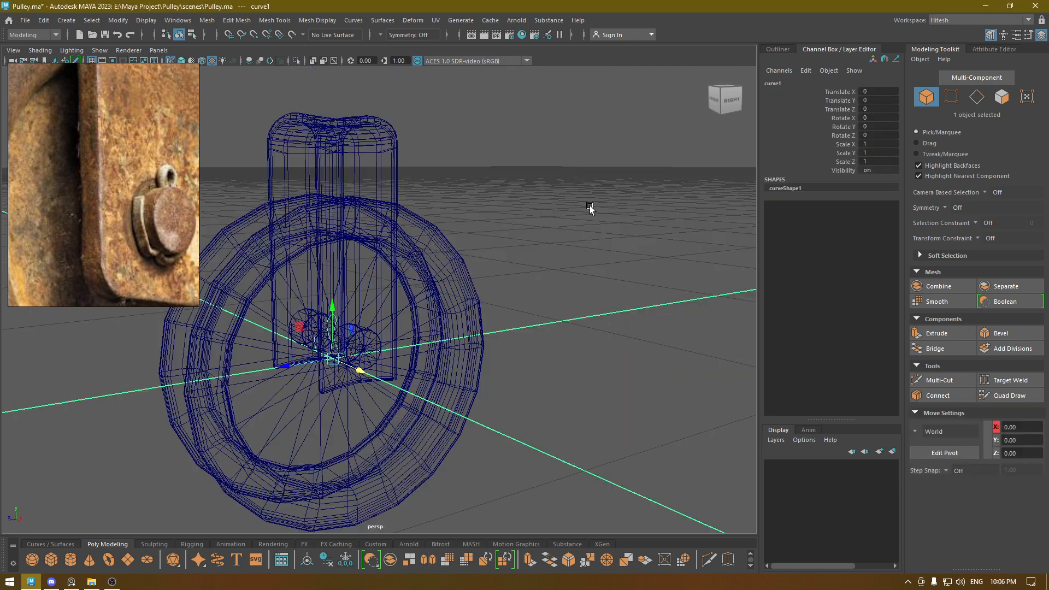
Move the curve outward along X to about 1.7 so it lies at the bolt head, and undo the trial vertical shift.
key(6)
mouse_move(392, 375)
alt+mouse_down()
mouse_move(401, 398)
mouse_move(442, 404)
mouse_move(424, 393)
mouse_move(448, 407)
alt+mouse_up()
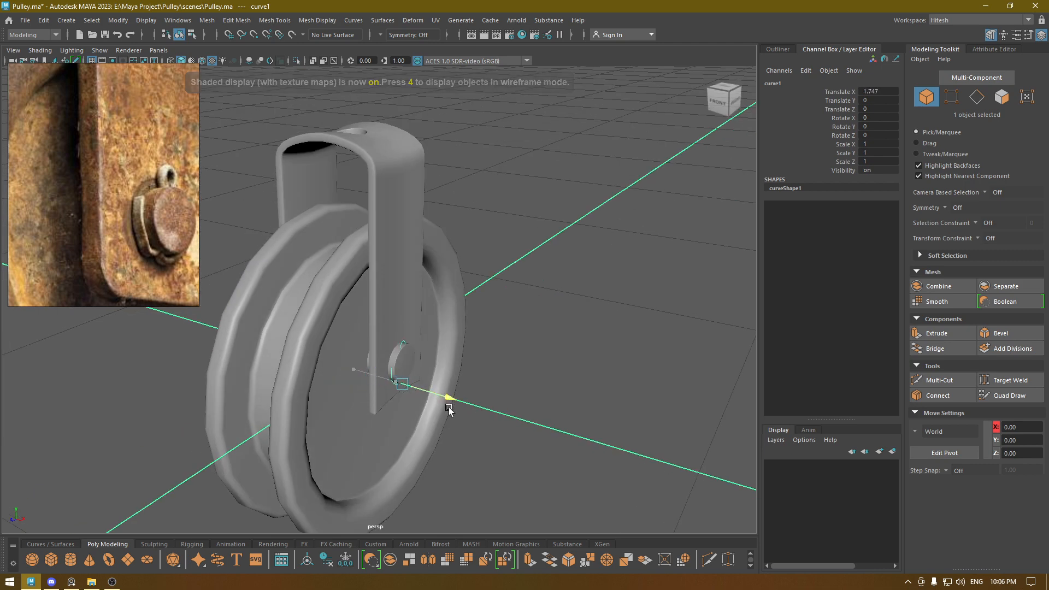
key(f)
alt+drag(372, 374, 375, 410)
alt+drag(375, 409, 392, 430)
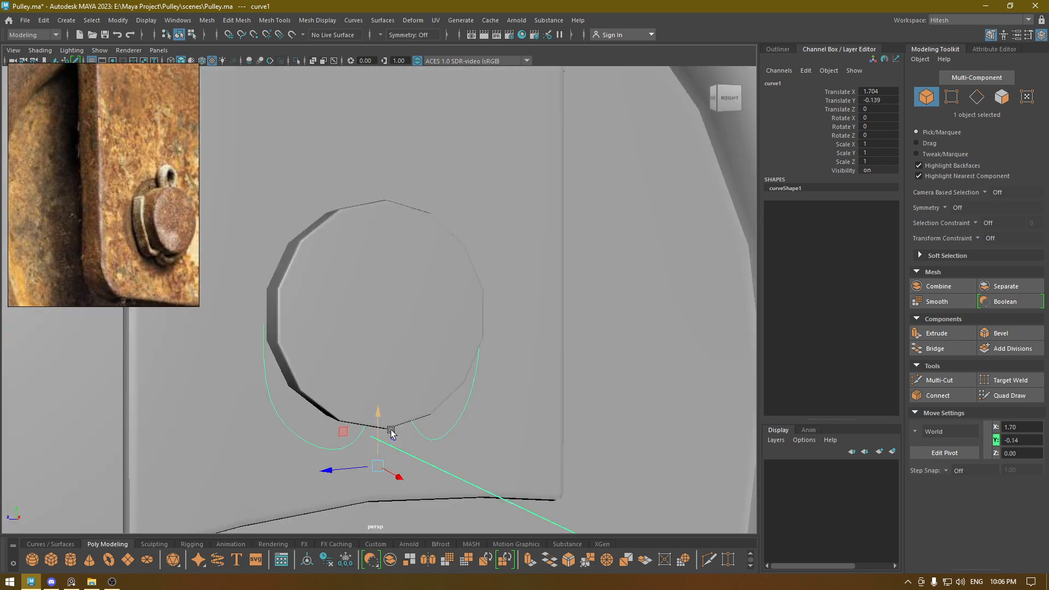
key(ctrl+z)
alt+drag(381, 369, 376, 372)
Select the control vertices of the curve's two lower arms and shift them slightly downward.
right_drag(445, 263, 446, 213)
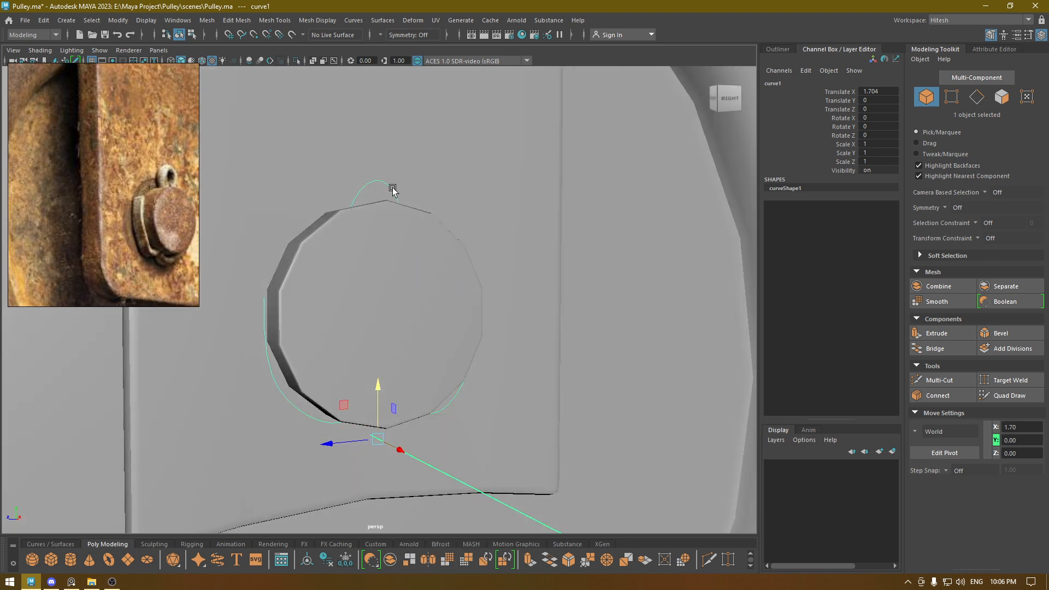
right_drag(393, 189, 325, 189)
mouse_move(375, 304)
alt+mouse_down()
mouse_move(350, 286)
mouse_move(364, 307)
alt+mouse_up()
drag(523, 272, 445, 492)
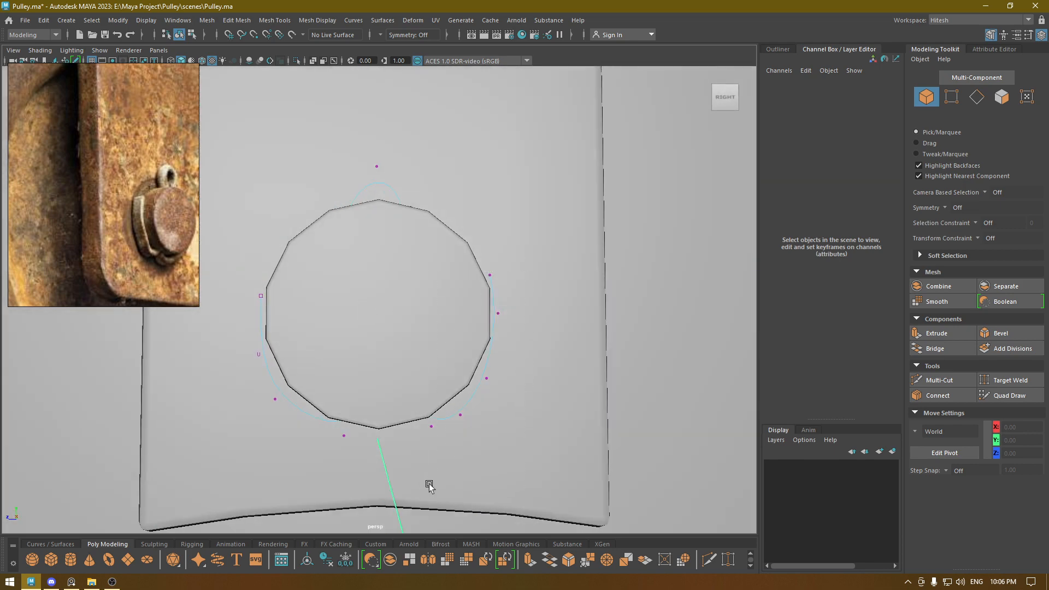
shift+drag(242, 291, 384, 391)
key(4)
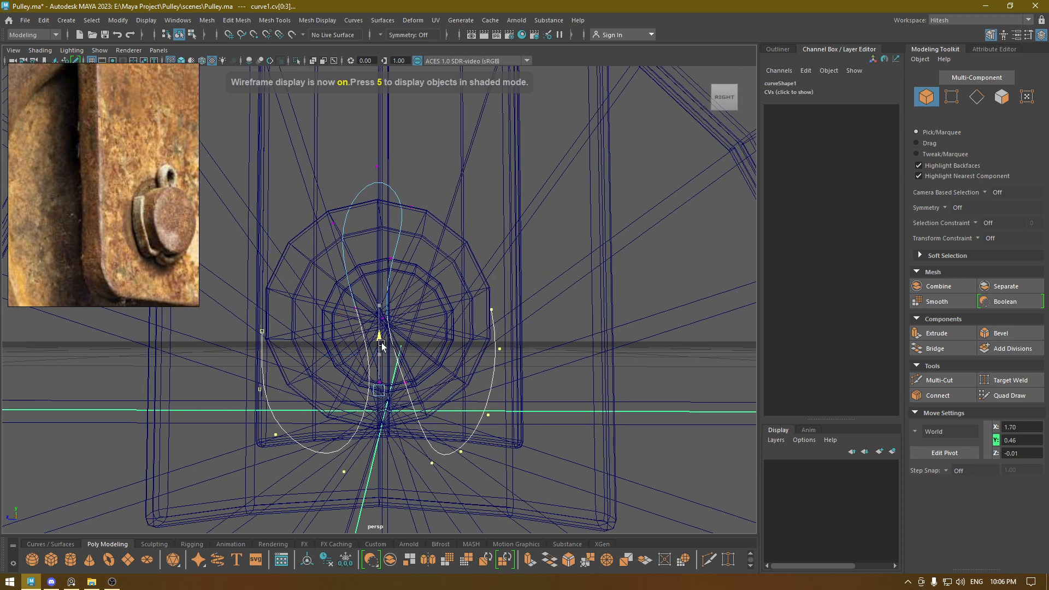
drag(382, 345, 382, 333)
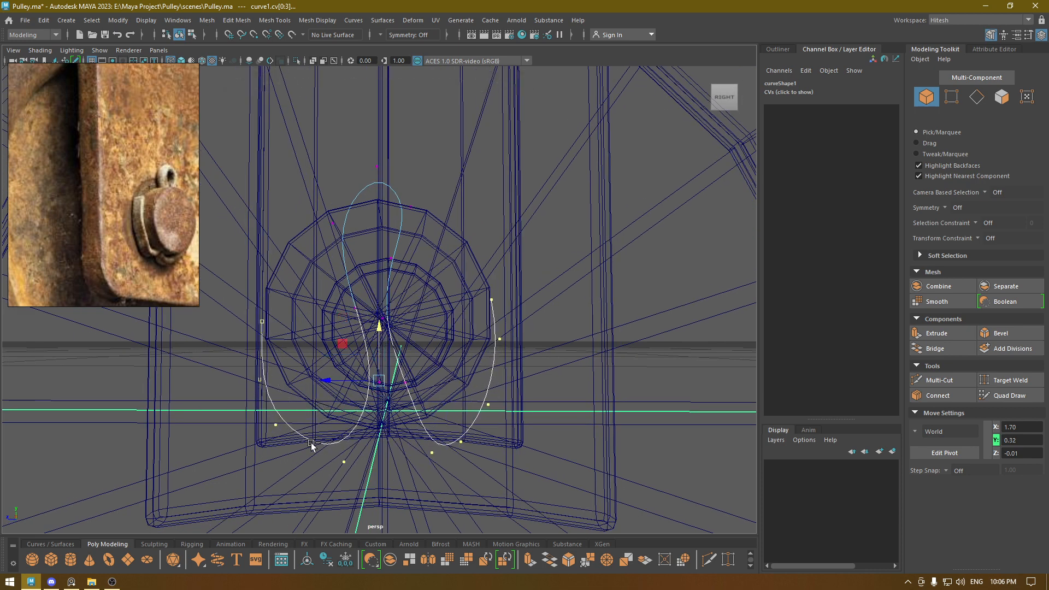
Reposition the first three control vertices of the curve's left arm so it follows the bolt head's outline.
ctrl+drag(329, 434, 464, 509)
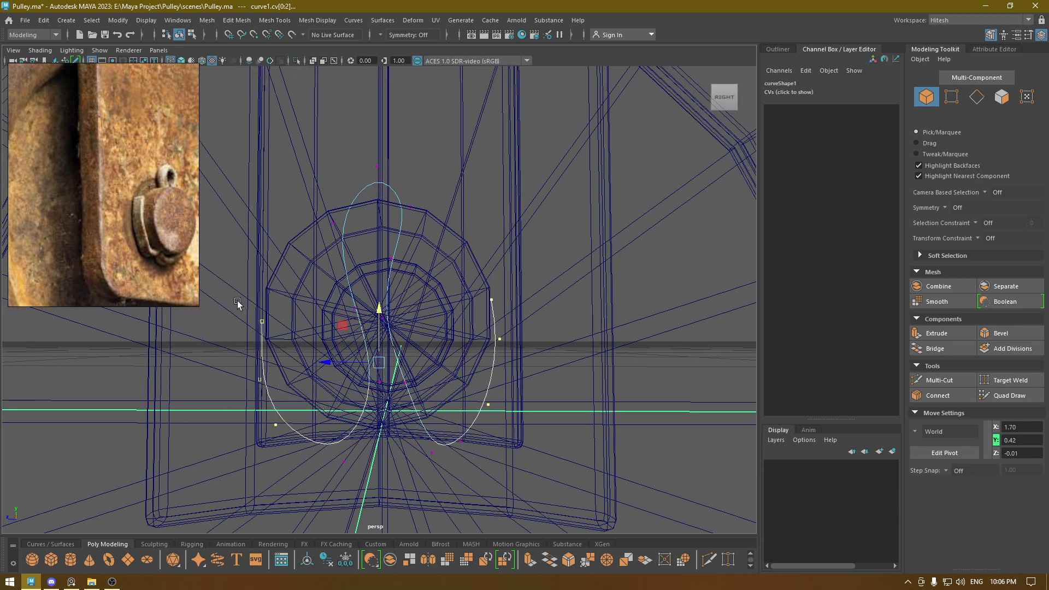
click(262, 322)
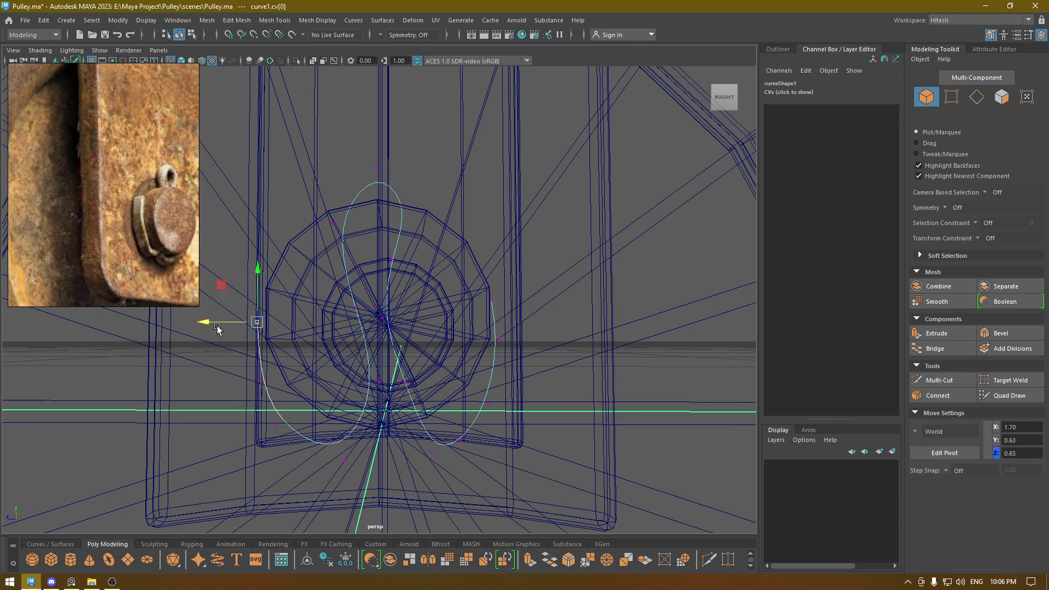
key(6)
click(277, 422)
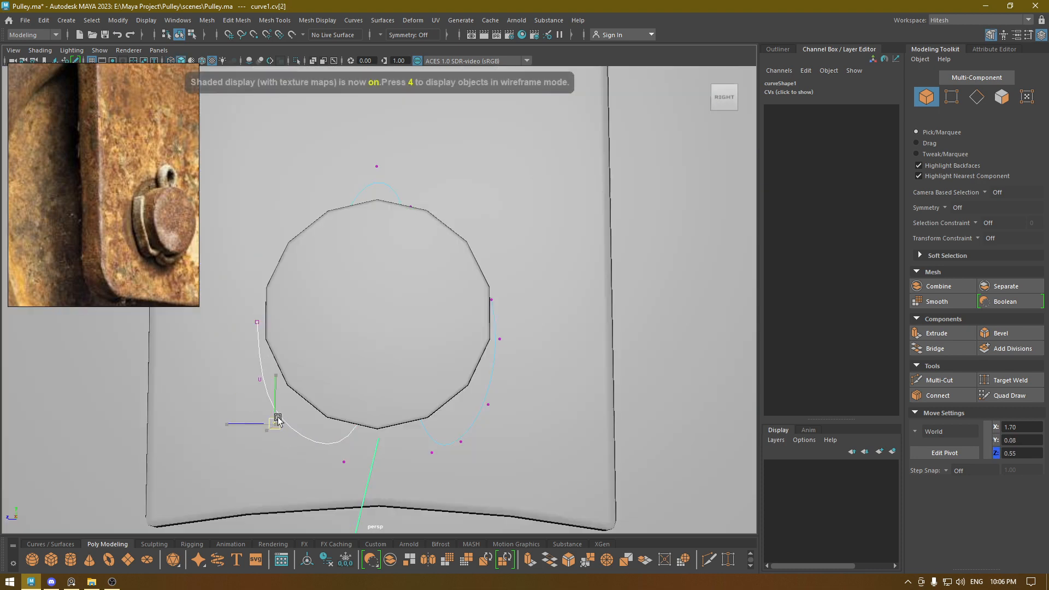
drag(278, 419, 289, 397)
drag(223, 367, 257, 358)
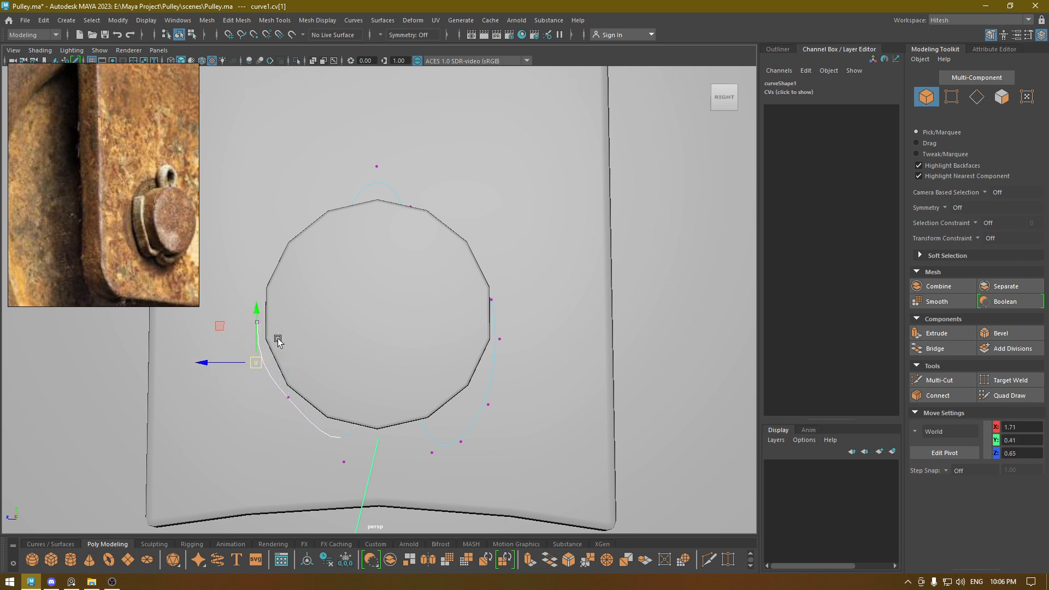
click(257, 322)
drag(257, 322, 257, 302)
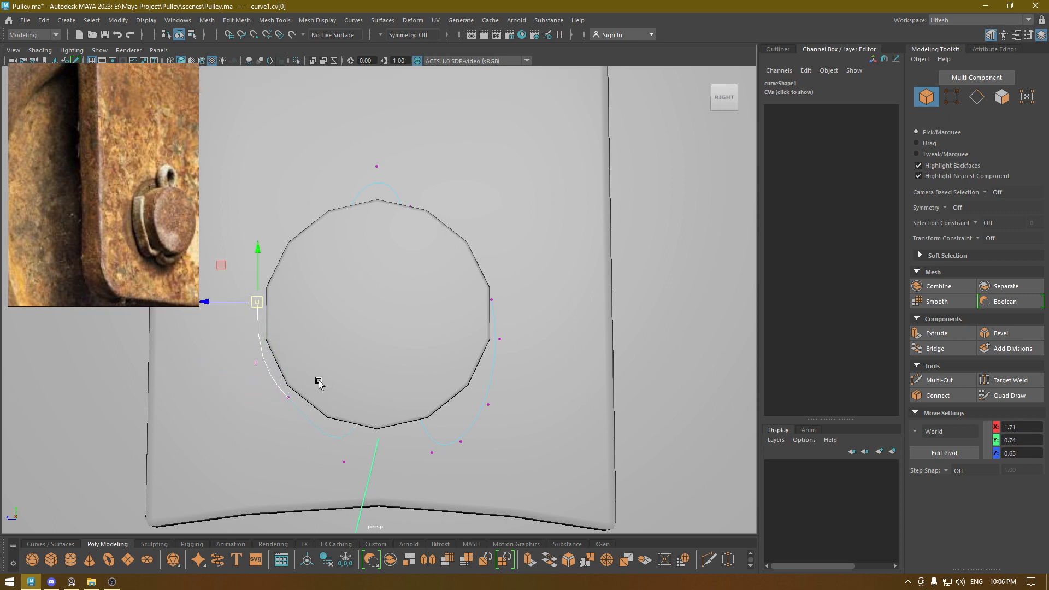
Move the curve's lower-left bend vertex toward the bolt's centre line and fine-tune the adjacent vertex outside the head.
click(288, 398)
drag(333, 487, 368, 459)
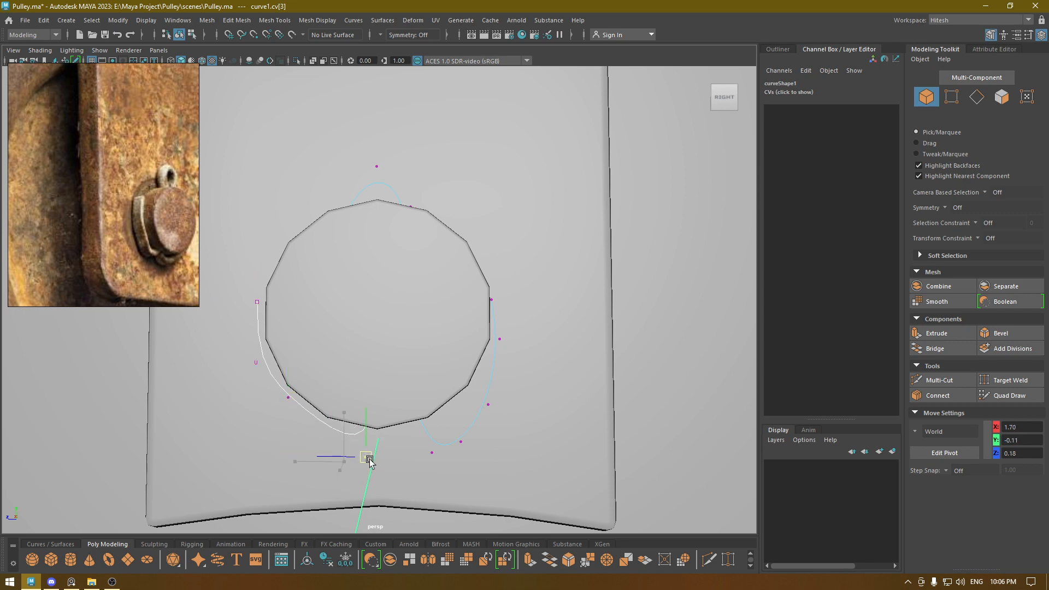
key(F8)
click(293, 399)
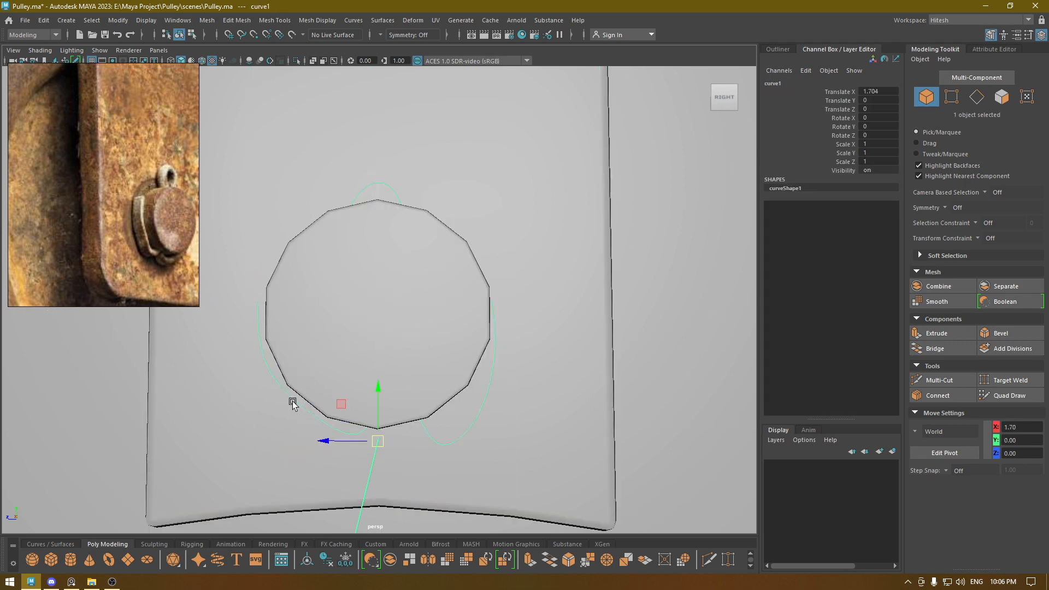
right_drag(293, 399, 232, 294)
drag(314, 431, 314, 432)
mouse_move(288, 397)
mouse_down()
mouse_move(298, 405)
mouse_move(286, 404)
mouse_up()
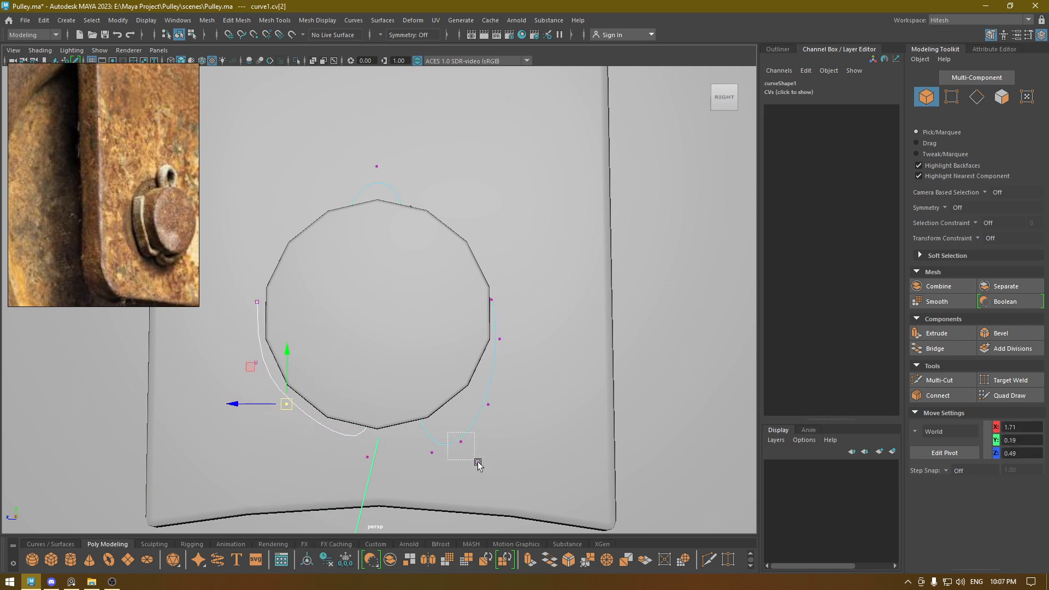
Reshape the curve's right arm by moving its lower and end control vertices to follow the bolt head's outline.
click(462, 440)
drag(464, 438, 463, 397)
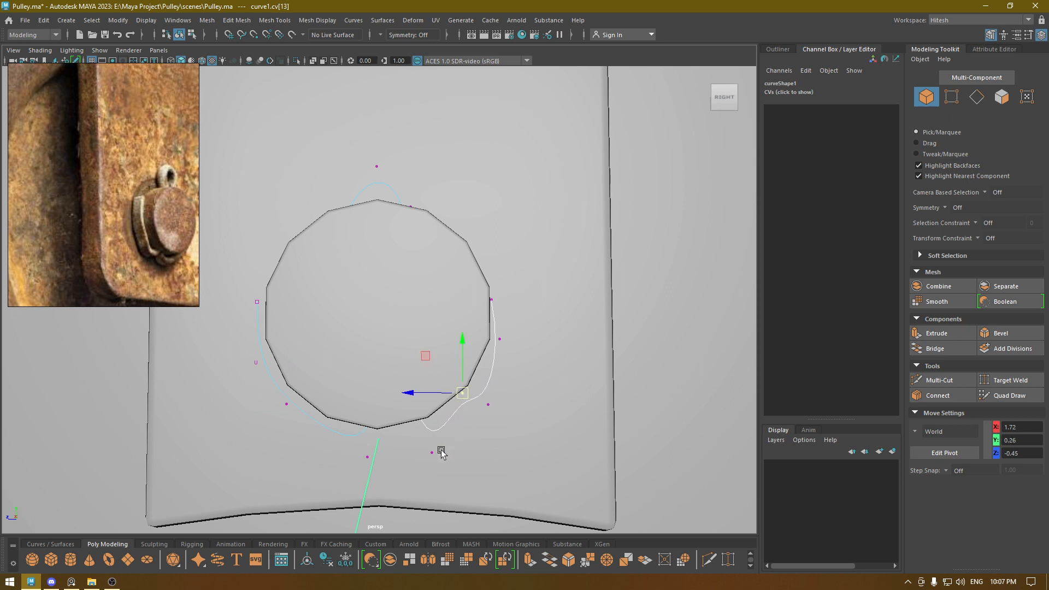
click(433, 452)
drag(433, 451, 403, 453)
click(469, 401)
drag(469, 400, 447, 421)
drag(478, 313, 511, 294)
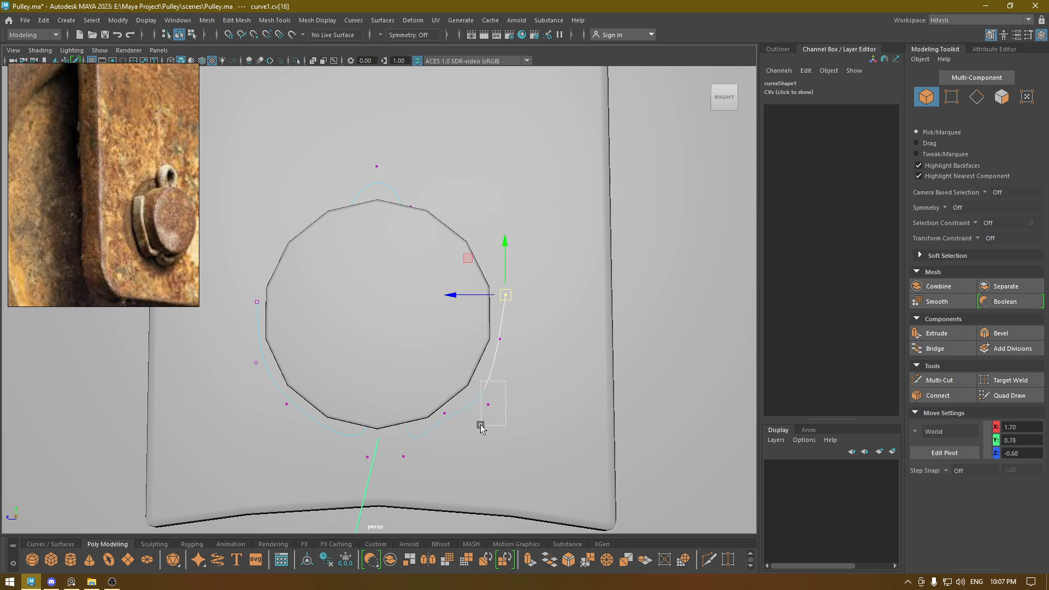
drag(481, 425, 480, 426)
drag(486, 407, 456, 421)
key(ctrl+z)
Raise the control vertices of the curve's top loop and spread its two side vertices to widen the loop.
drag(338, 149, 444, 253)
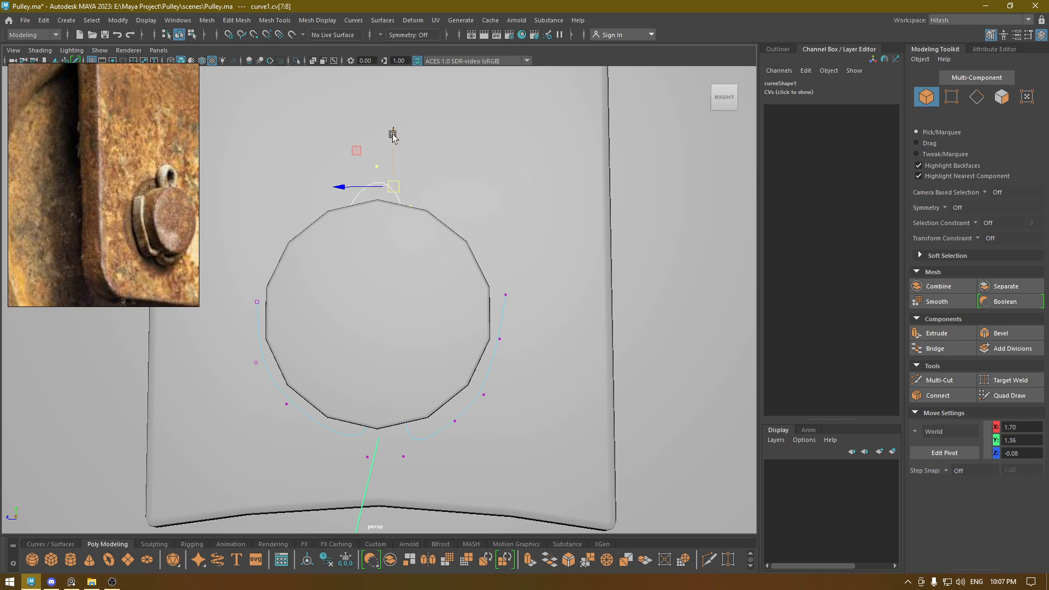
drag(393, 135, 383, 87)
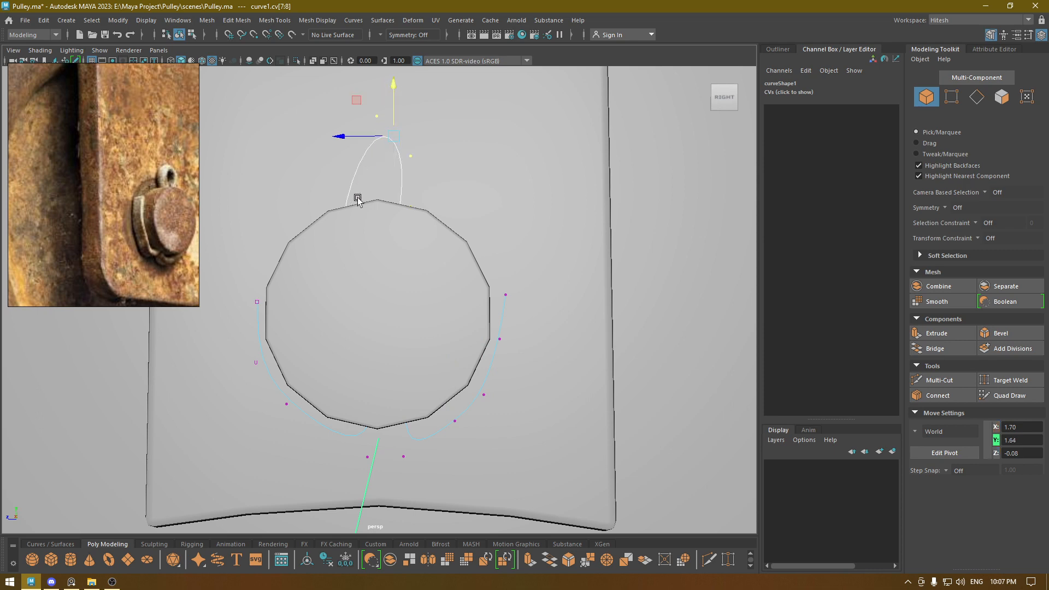
key(4)
click(327, 215)
drag(328, 216, 320, 155)
click(413, 170)
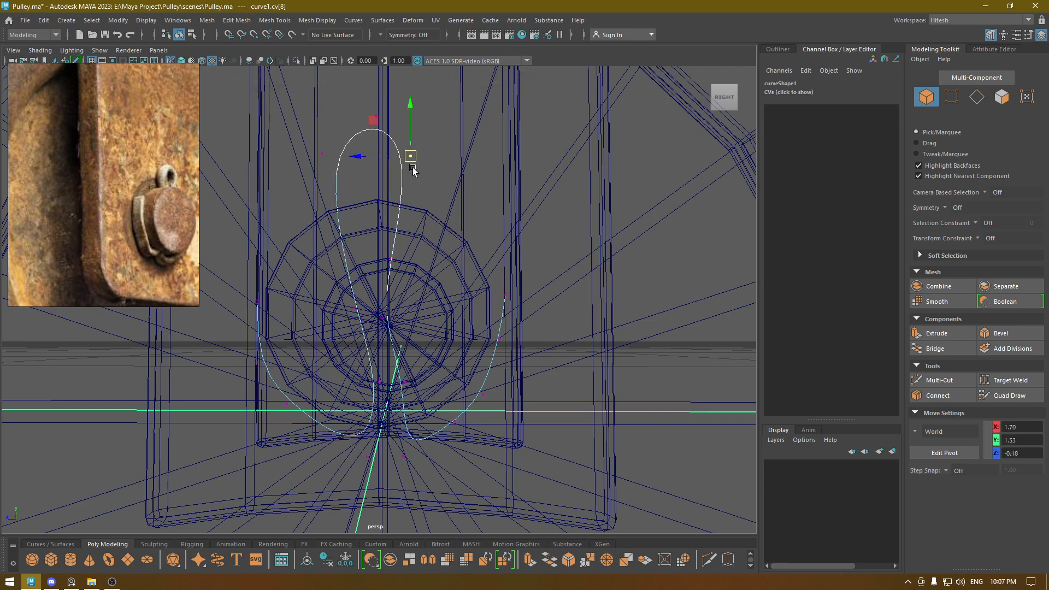
drag(412, 170, 435, 143)
key(5)
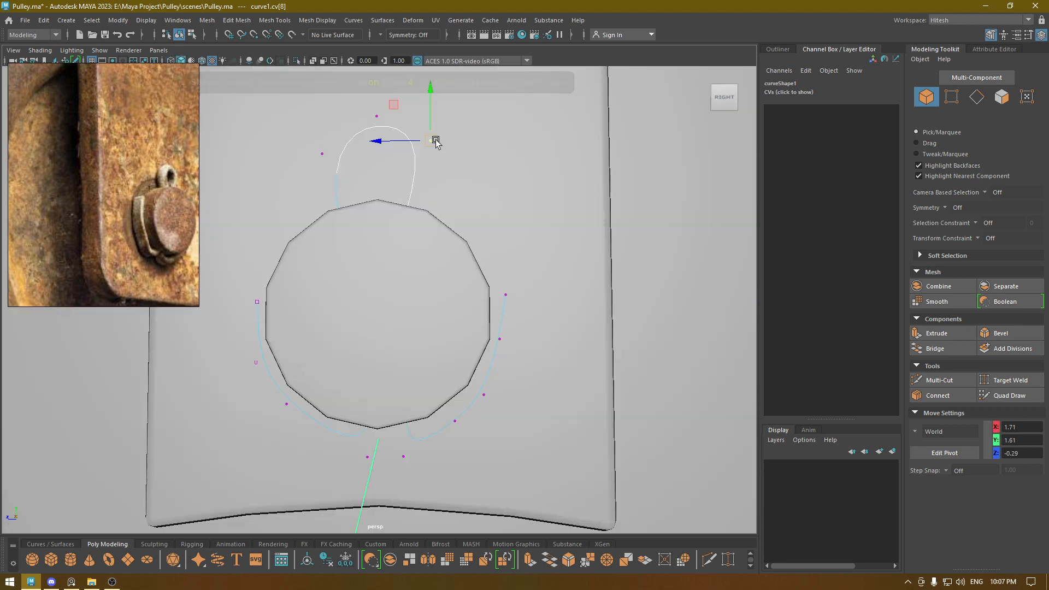
Lower the top loop's three control vertices slightly toward the bolt head.
key(space)
key(space)
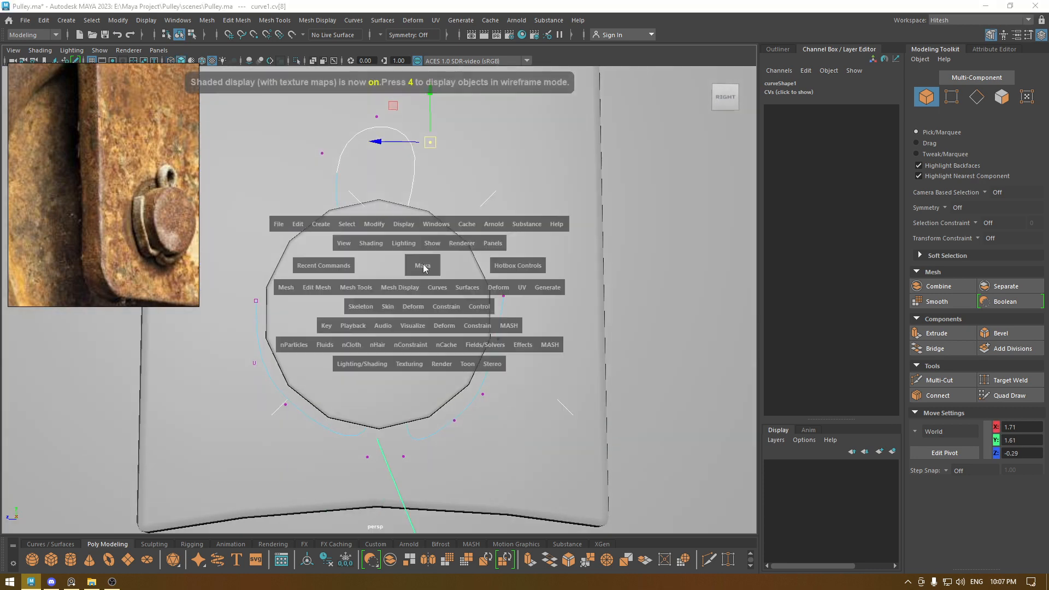
key(space)
alt+drag(412, 286, 428, 211)
drag(292, 142, 431, 225)
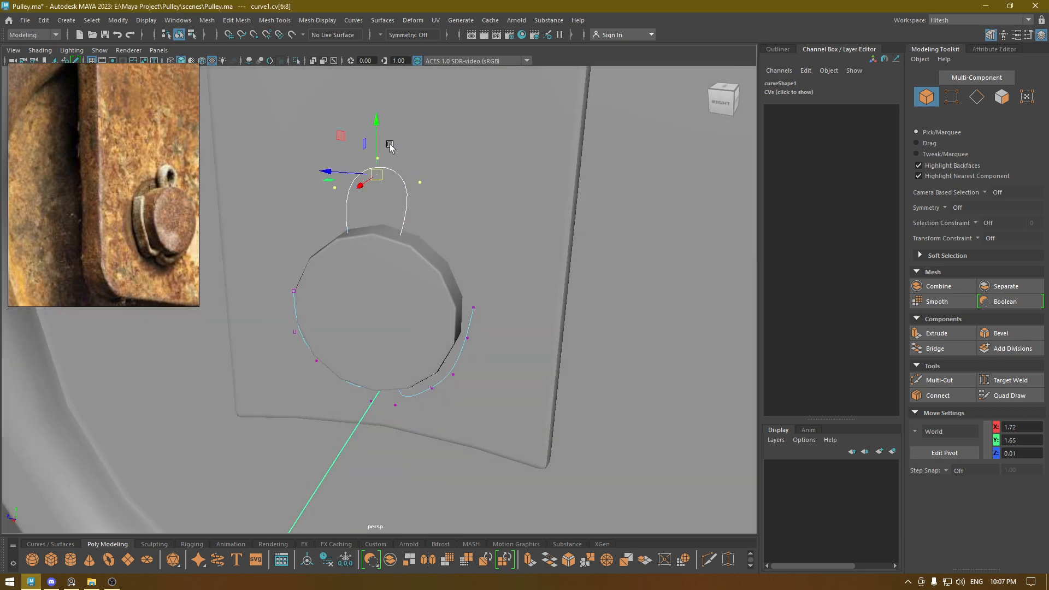
drag(376, 120, 375, 141)
alt+drag(402, 265, 432, 247)
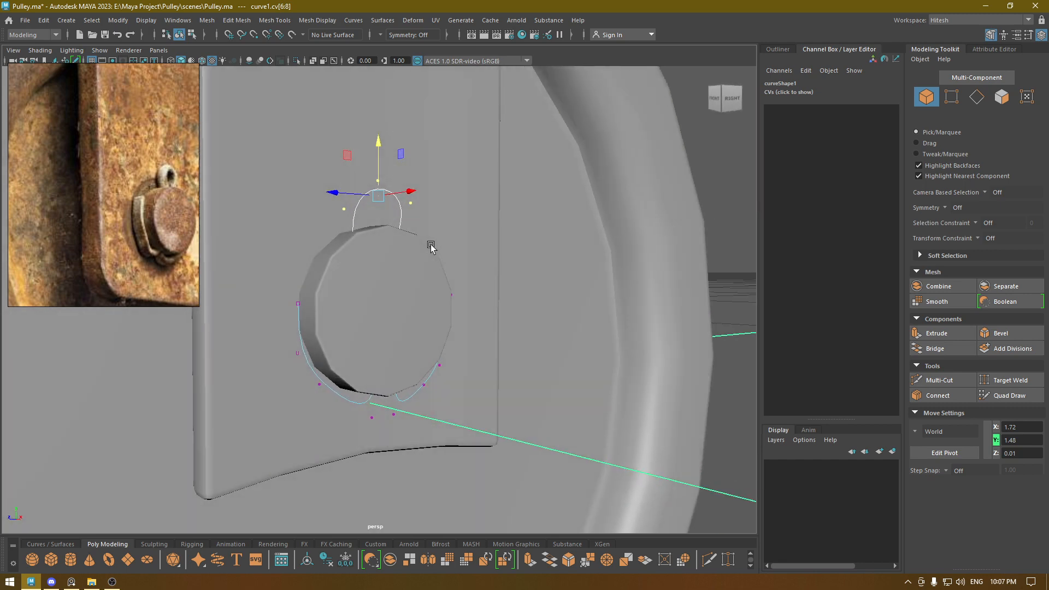
Return to object mode, select the whole curve and create a Sweep Mesh from it.
key(6)
key(F8)
mouse_move(431, 180)
alt+mouse_down()
mouse_move(503, 304)
mouse_move(689, 247)
alt+mouse_up()
click(328, 250)
click(369, 244)
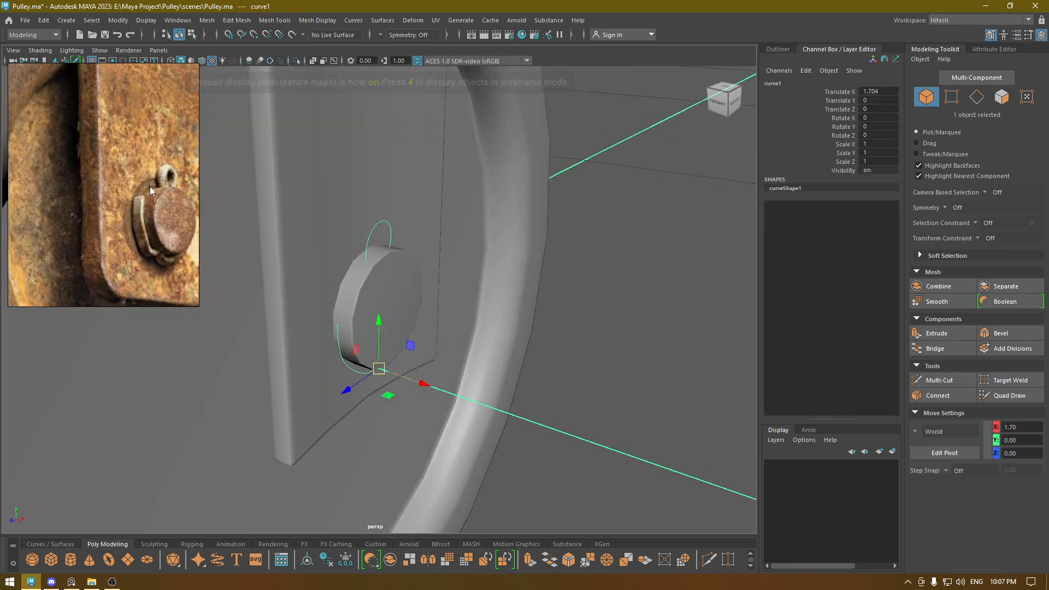
click(67, 19)
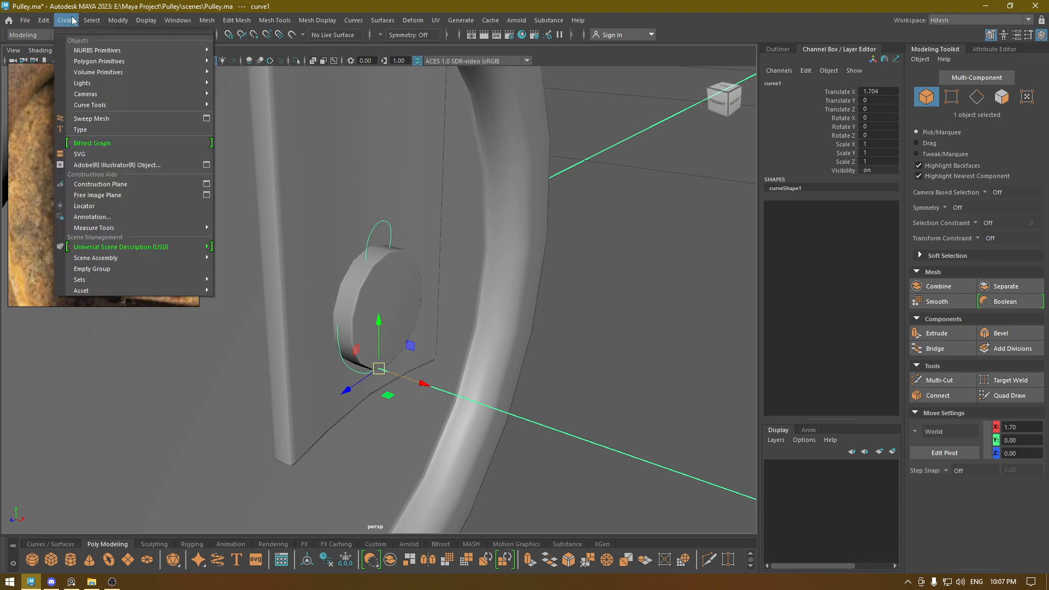
click(123, 118)
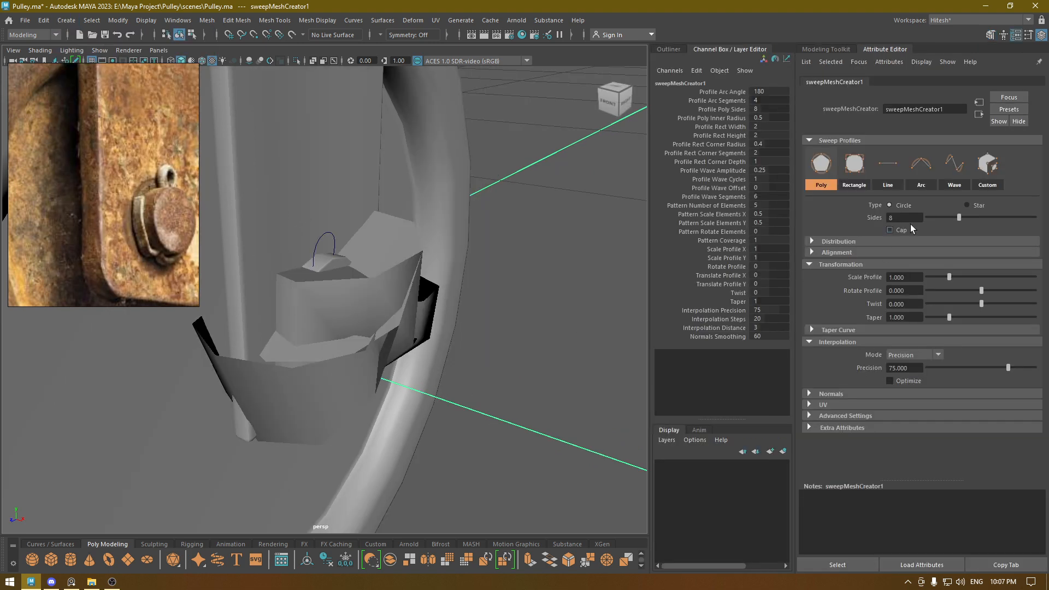
Switch the sweep profile to Rectangle and set its width and height to 0.1.
click(854, 183)
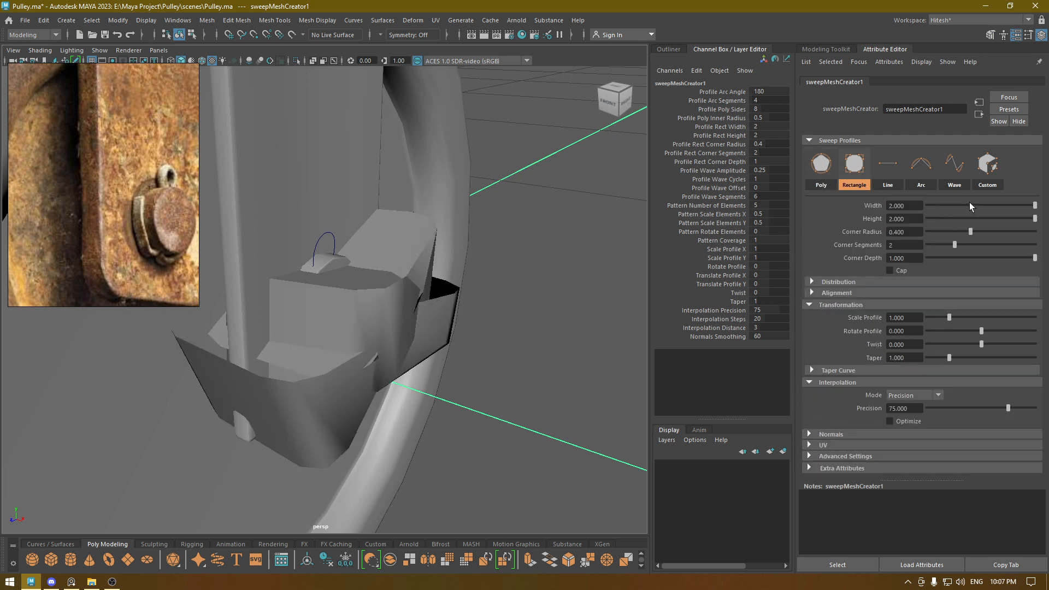
drag(970, 206, 934, 218)
double_click(922, 206)
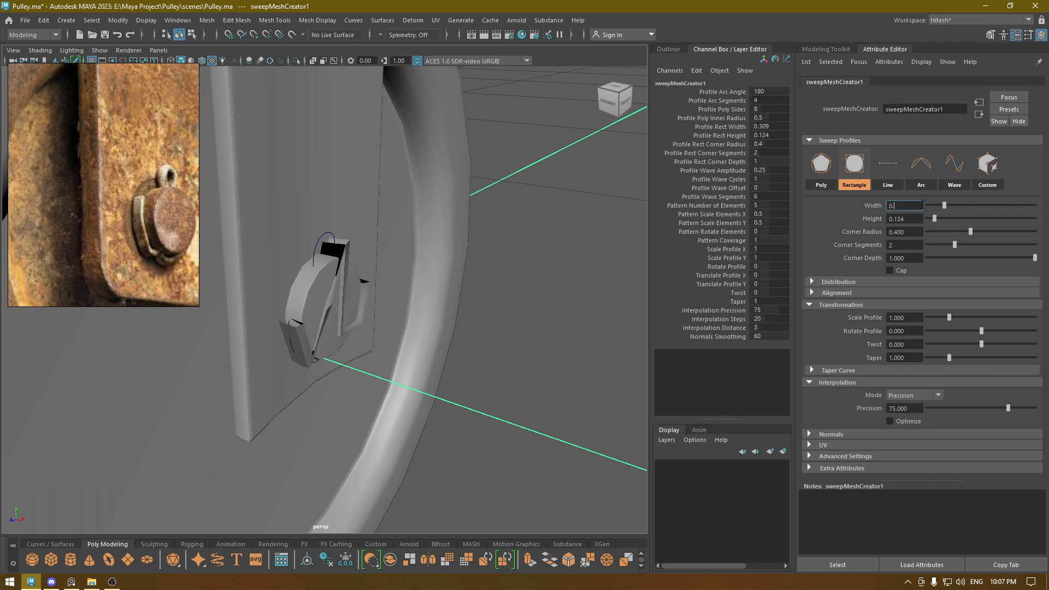
text(0.1)
key(Tab)
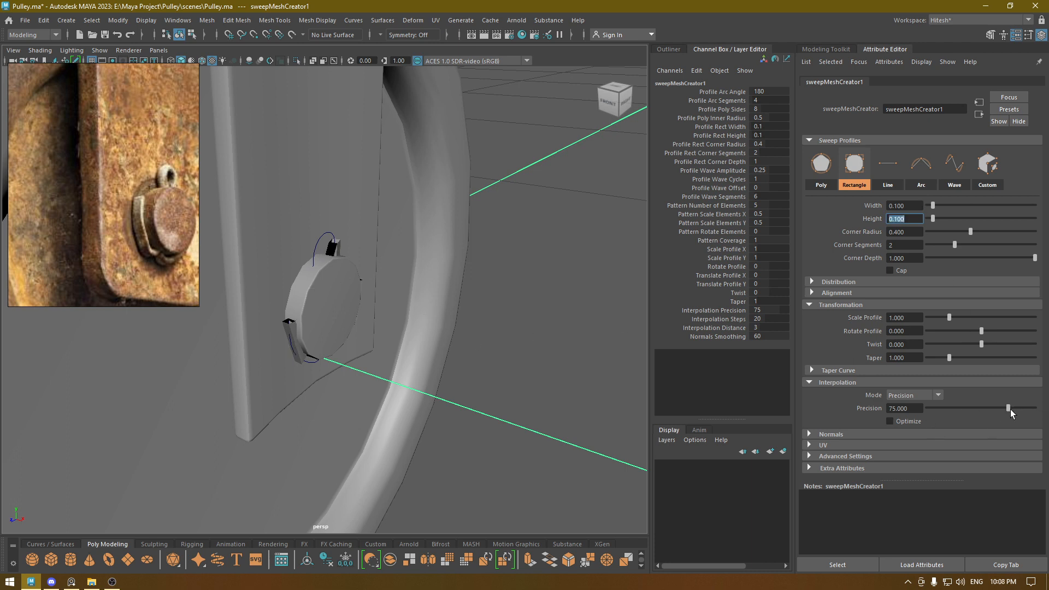
Raise the sweep's interpolation precision to 100 and show the wireframe over the shaded model.
drag(1012, 409, 1028, 413)
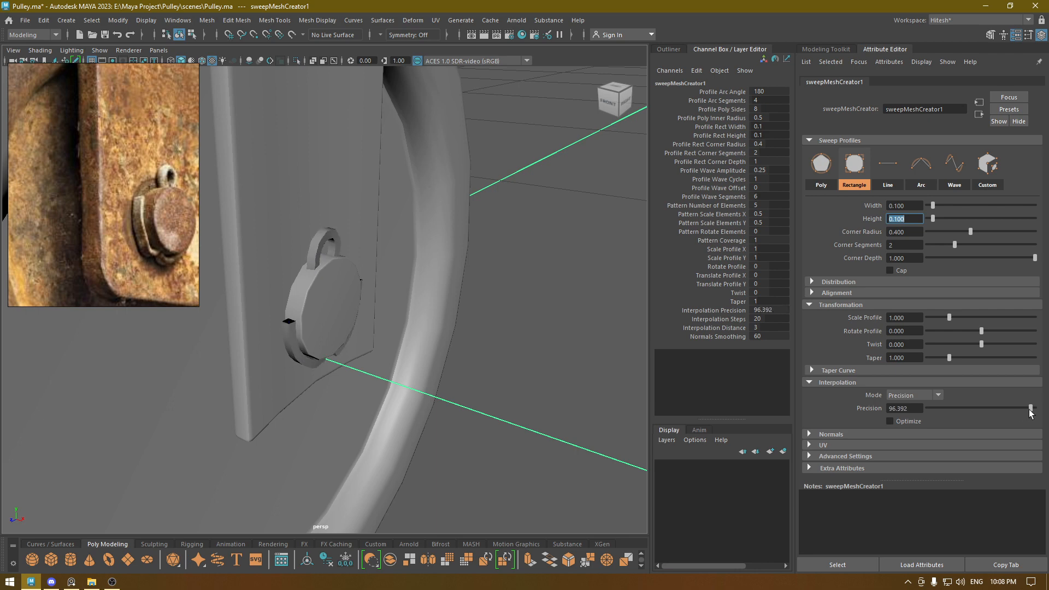
alt+drag(588, 384, 436, 391)
scroll(436, 391, up, 3)
drag(1030, 407, 1037, 411)
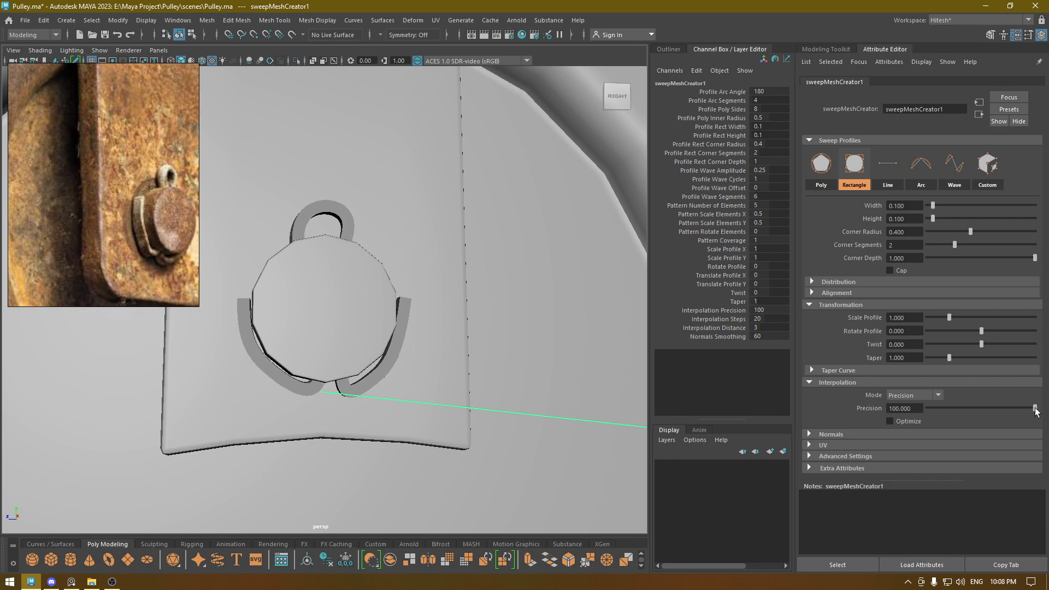
click(201, 61)
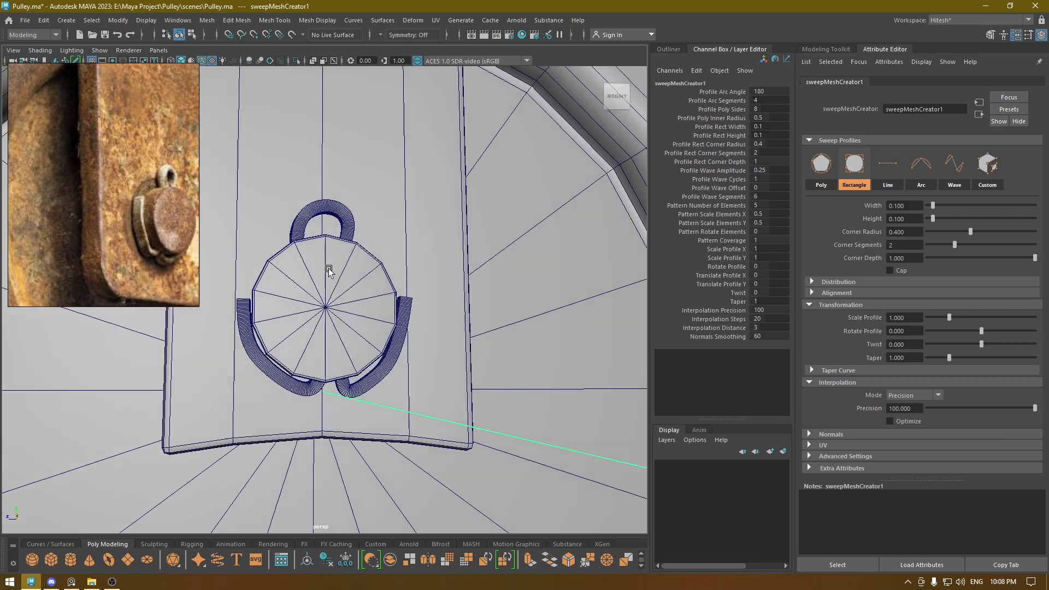
scroll(329, 269, up, 4)
alt+drag(417, 432, 496, 382)
scroll(482, 350, down, 2)
alt+drag(481, 348, 503, 350)
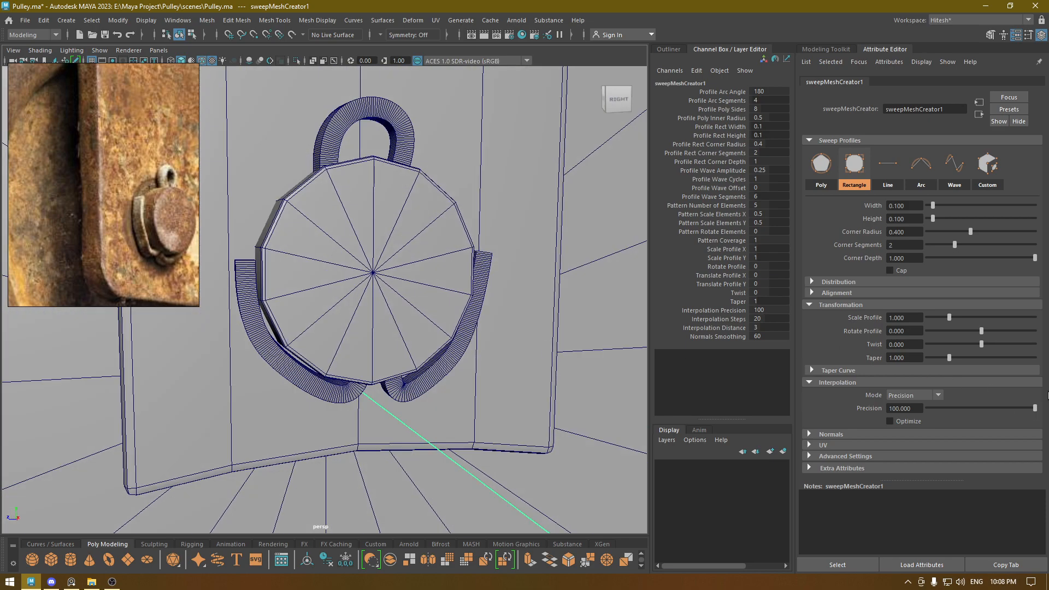
Enable Optimize for the sweep's interpolation and reduce the precision to about 95.4.
click(907, 422)
mouse_move(382, 273)
alt+mouse_down()
mouse_move(383, 229)
mouse_move(383, 273)
alt+mouse_up()
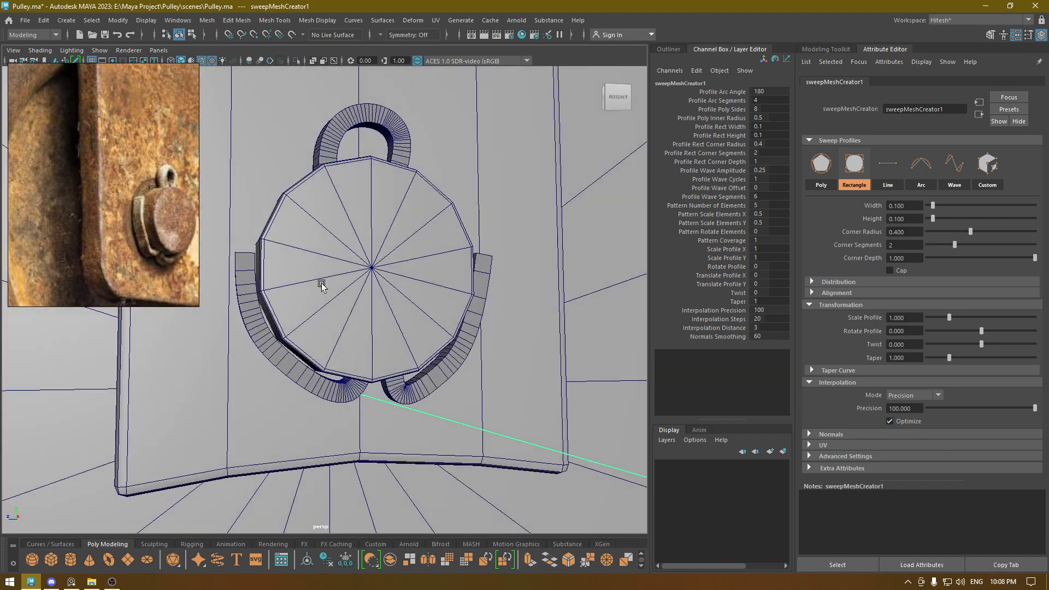
scroll(413, 321, up, 3)
alt+drag(413, 321, 492, 371)
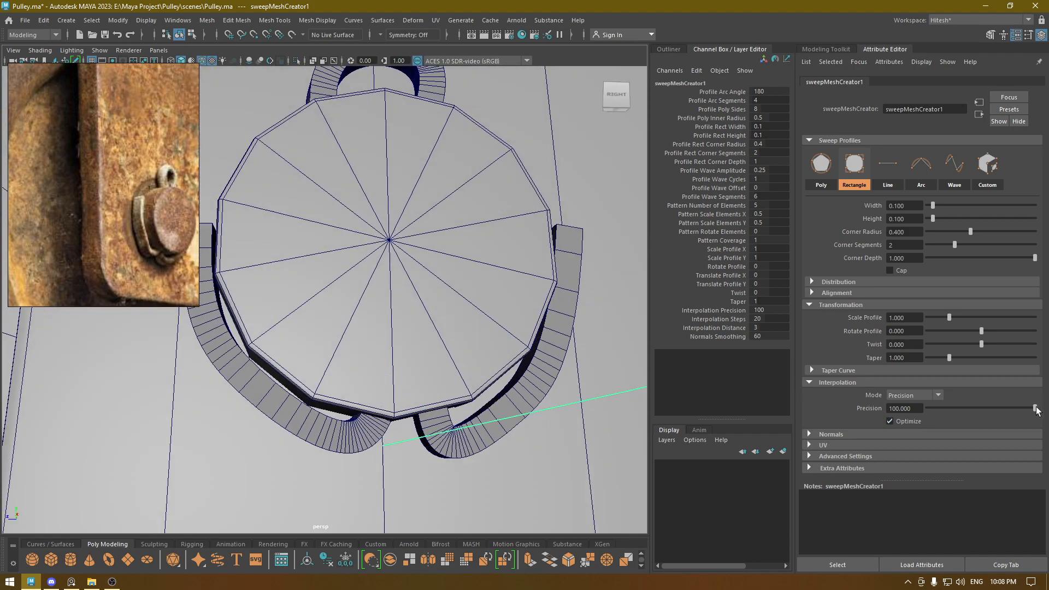
drag(1036, 409, 1031, 409)
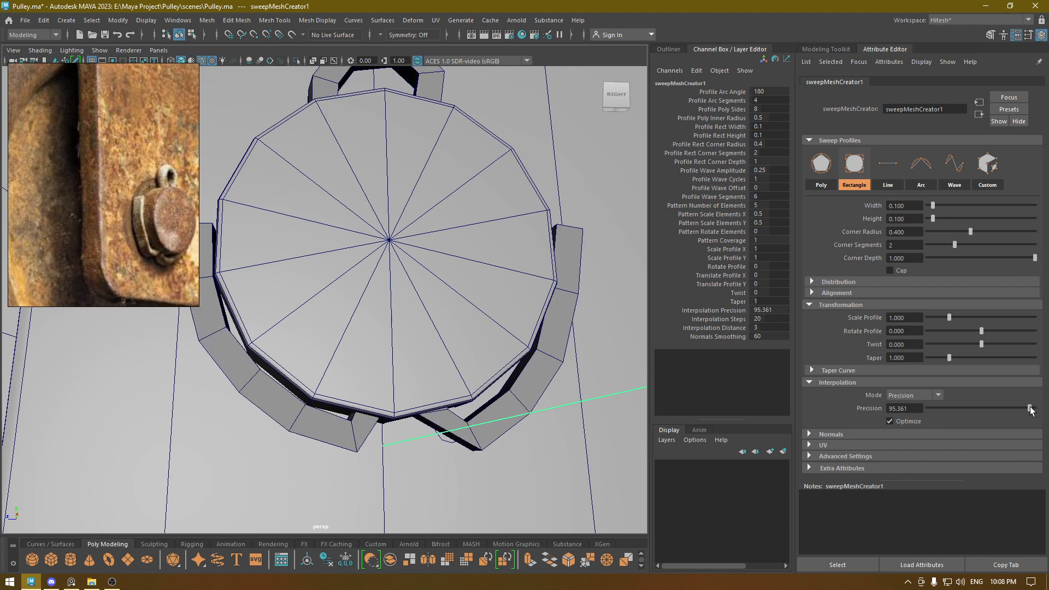
alt+drag(612, 382, 459, 328)
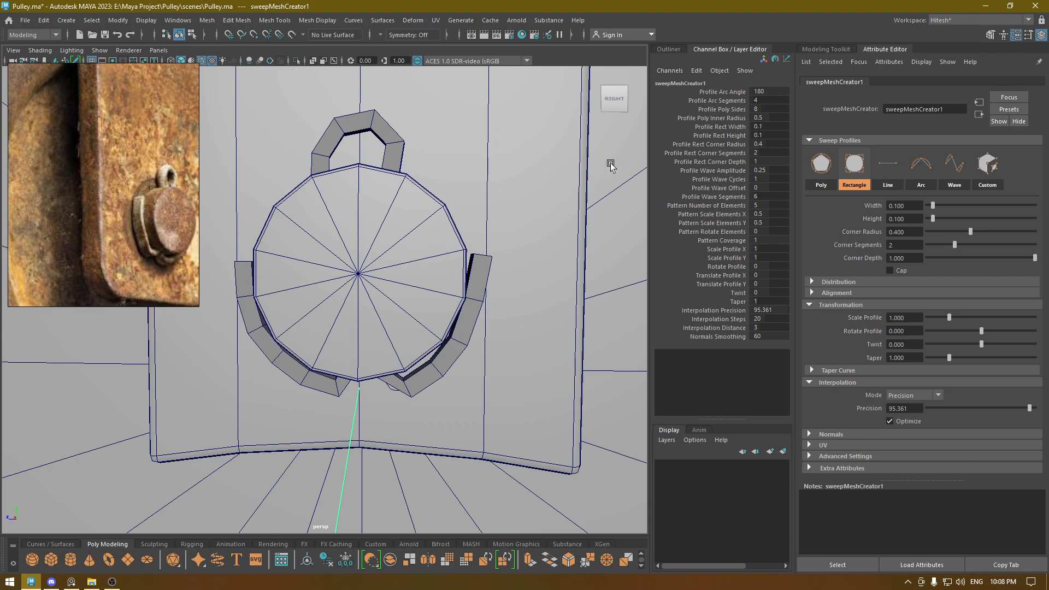
Cap the open ends of the swept pin.
alt+drag(357, 163, 329, 148)
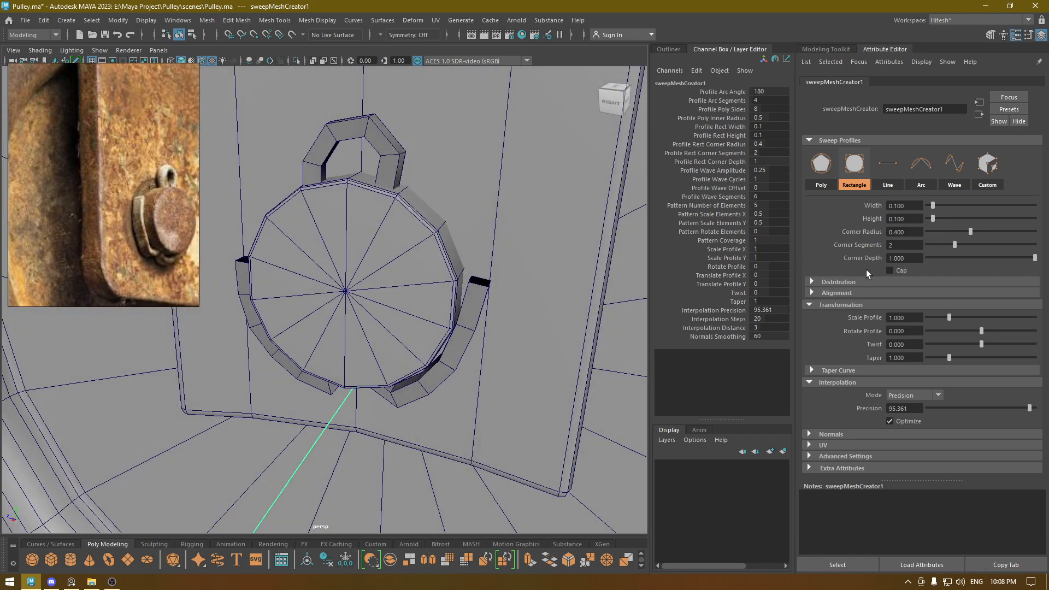
alt+drag(265, 287, 230, 281)
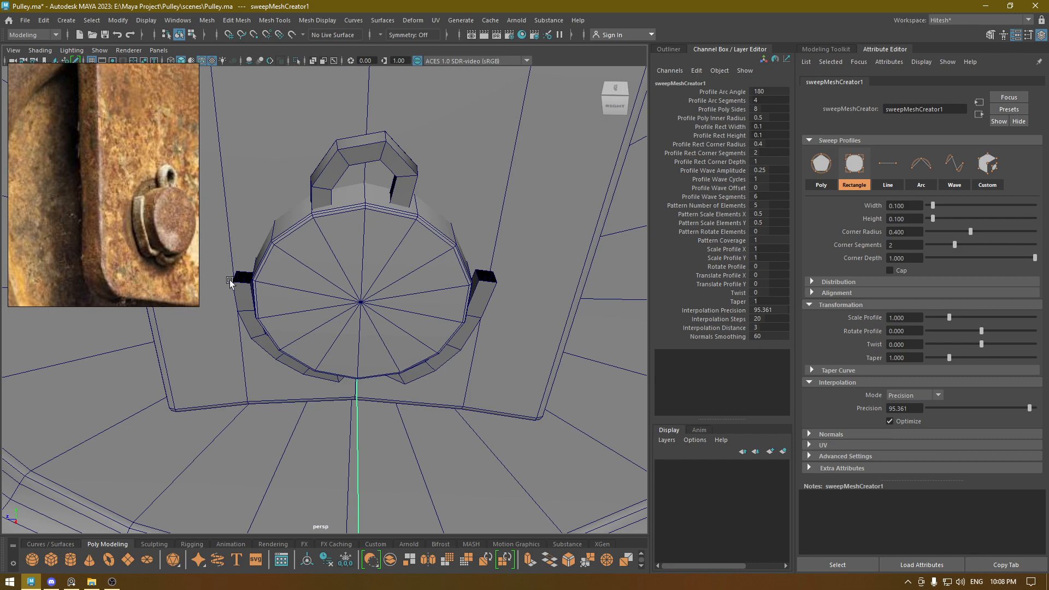
click(903, 271)
mouse_move(441, 323)
alt+mouse_down()
mouse_move(502, 300)
mouse_move(464, 257)
mouse_move(435, 340)
alt+mouse_up()
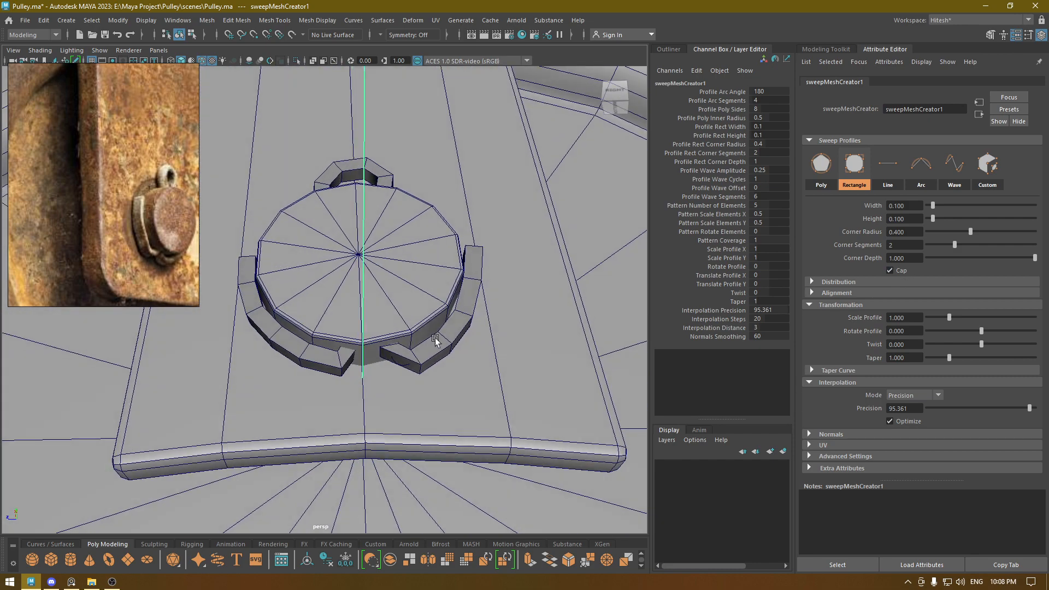
Edit the curve's control vertices in wireframe display, moving the two at the inner bend of the right arm downward.
click(400, 365)
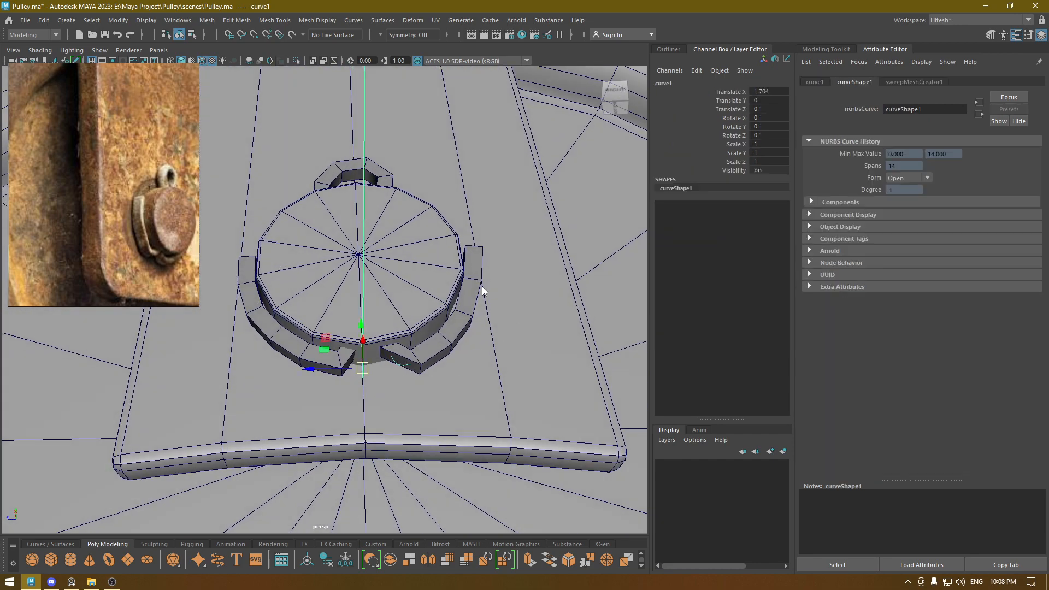
right_drag(483, 287, 404, 251)
right_drag(424, 359, 491, 201)
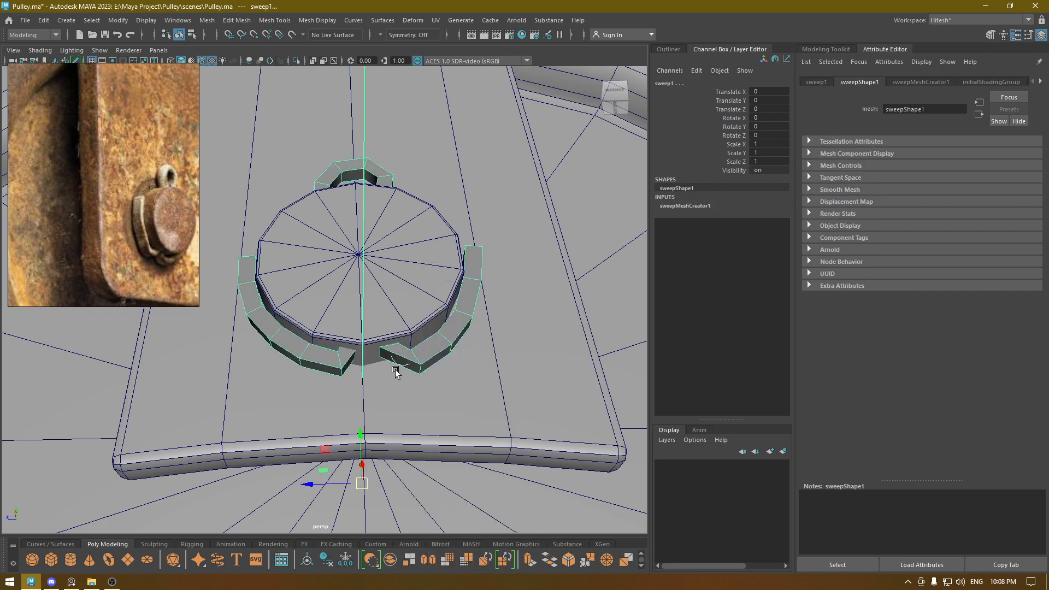
right_drag(396, 372, 383, 377)
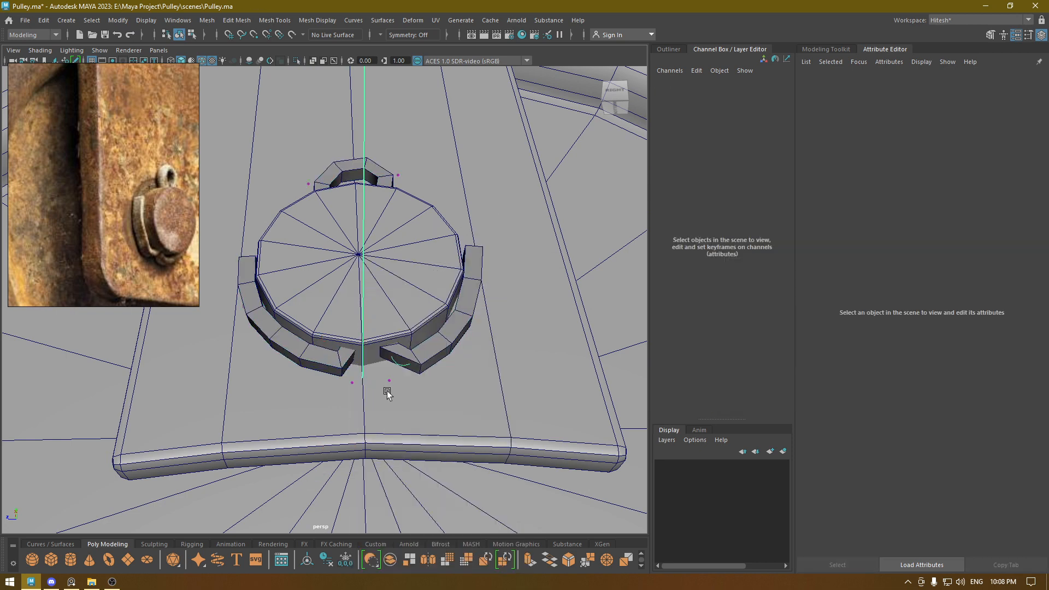
key(4)
click(387, 322)
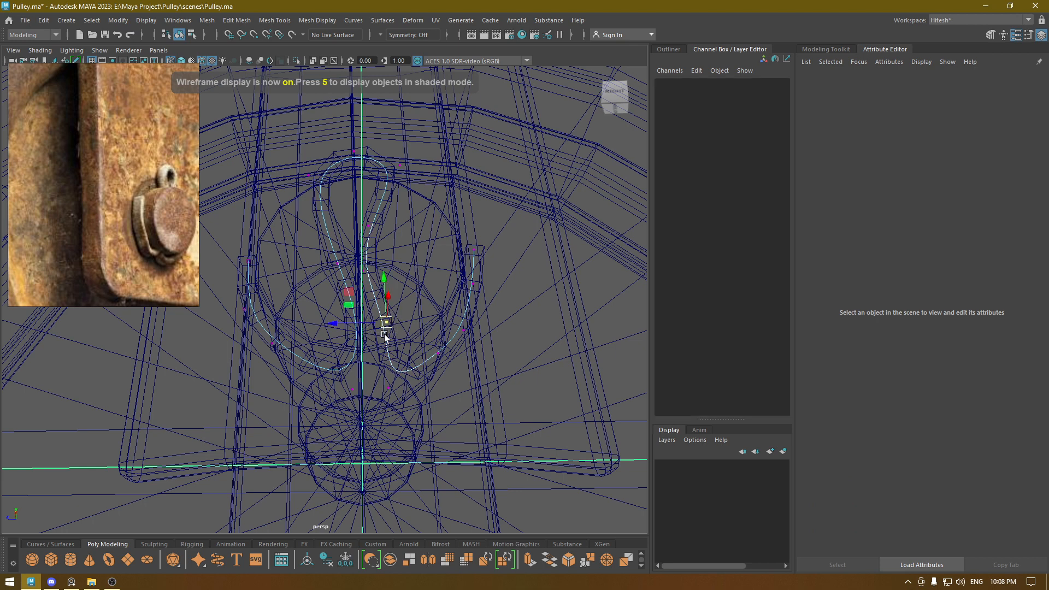
drag(385, 325, 390, 351)
click(393, 389)
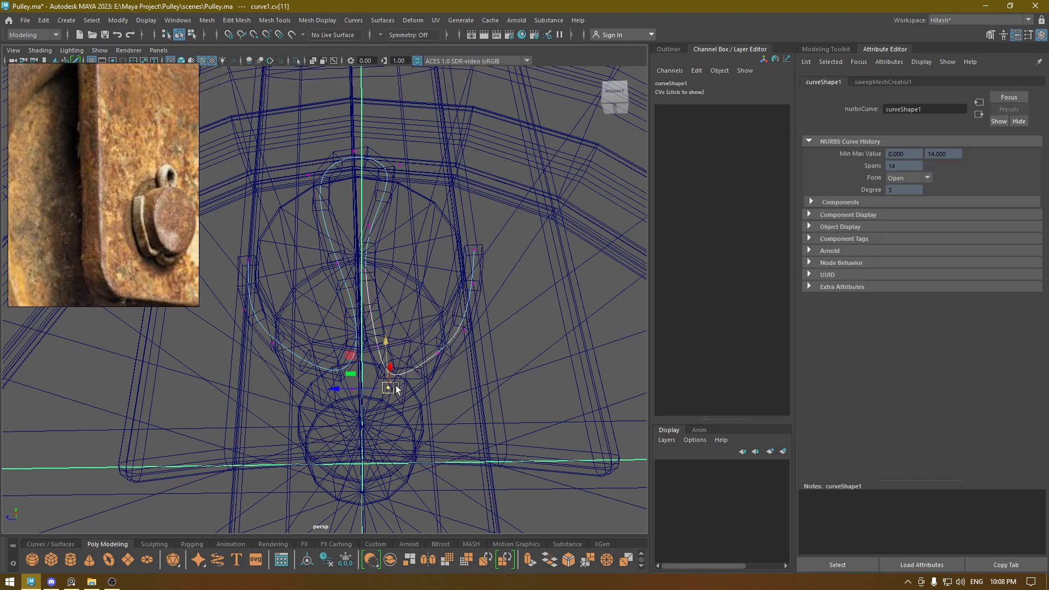
mouse_move(392, 388)
mouse_down()
mouse_move(412, 389)
mouse_move(403, 404)
mouse_move(408, 395)
mouse_up()
Return to shaded display and move the control vertex on the curve's right arm inward and down along the bolt head.
key(6)
click(466, 329)
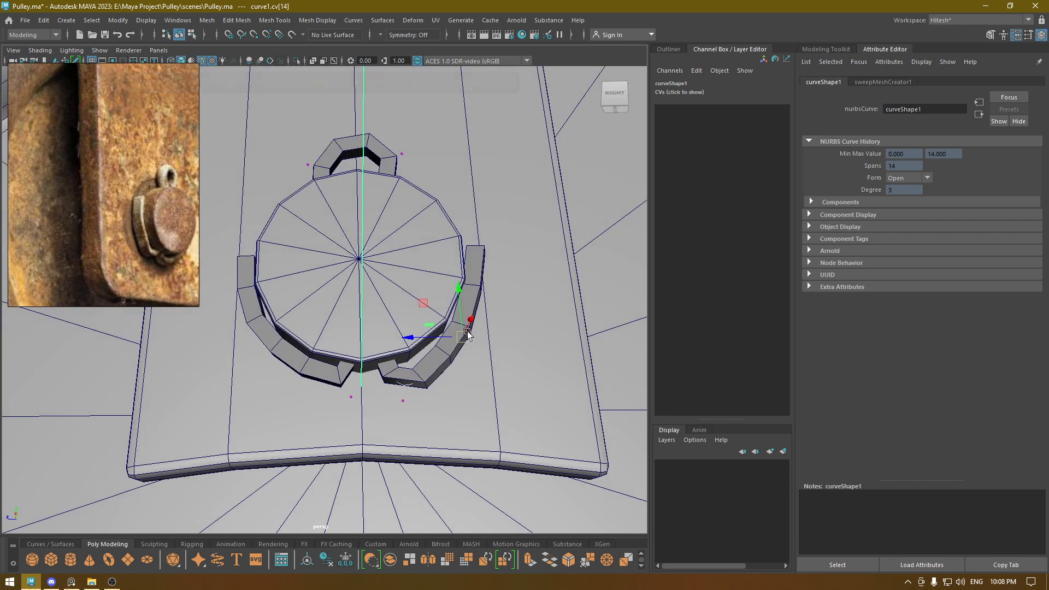
mouse_move(472, 326)
mouse_down()
mouse_move(485, 368)
mouse_move(461, 343)
mouse_up()
alt+drag(364, 395, 389, 427)
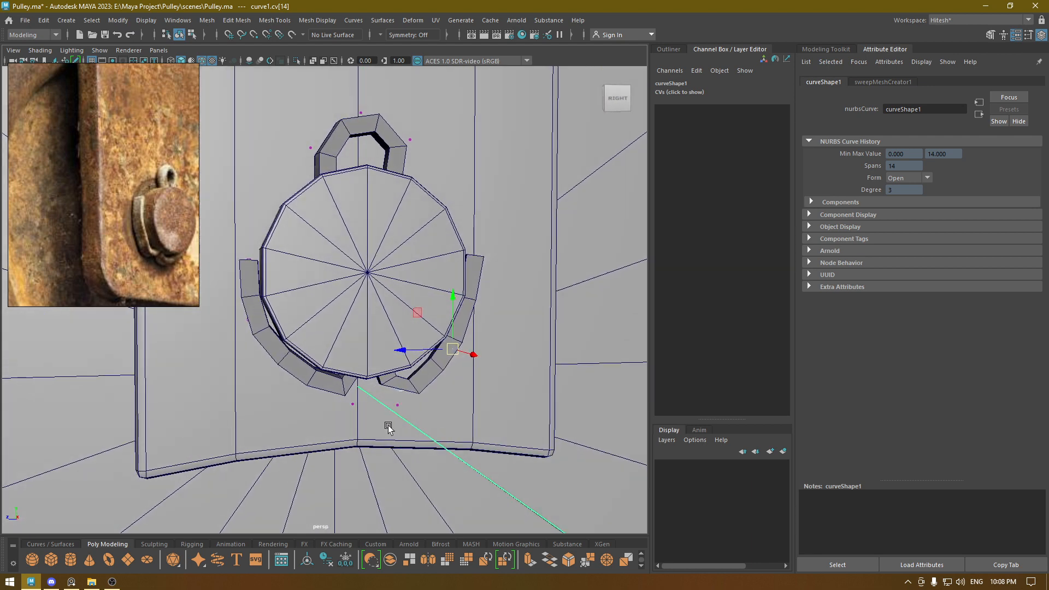
key(6)
Return to object mode, select the swept pin and delete its construction history.
right_drag(330, 263, 378, 226)
alt+drag(349, 278, 444, 301)
click(353, 152)
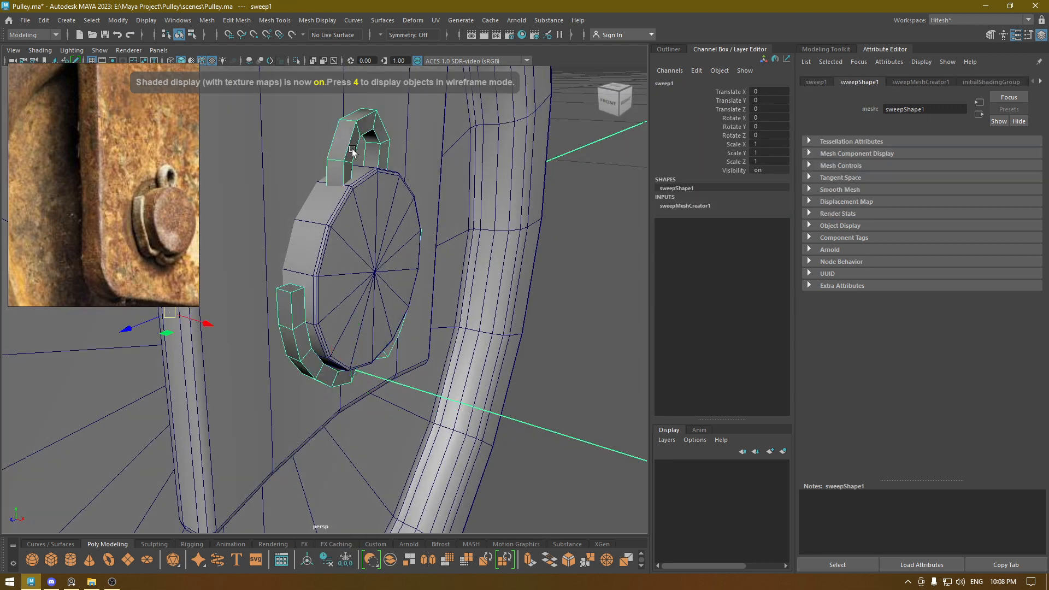
click(48, 21)
mouse_move(107, 146)
click(226, 150)
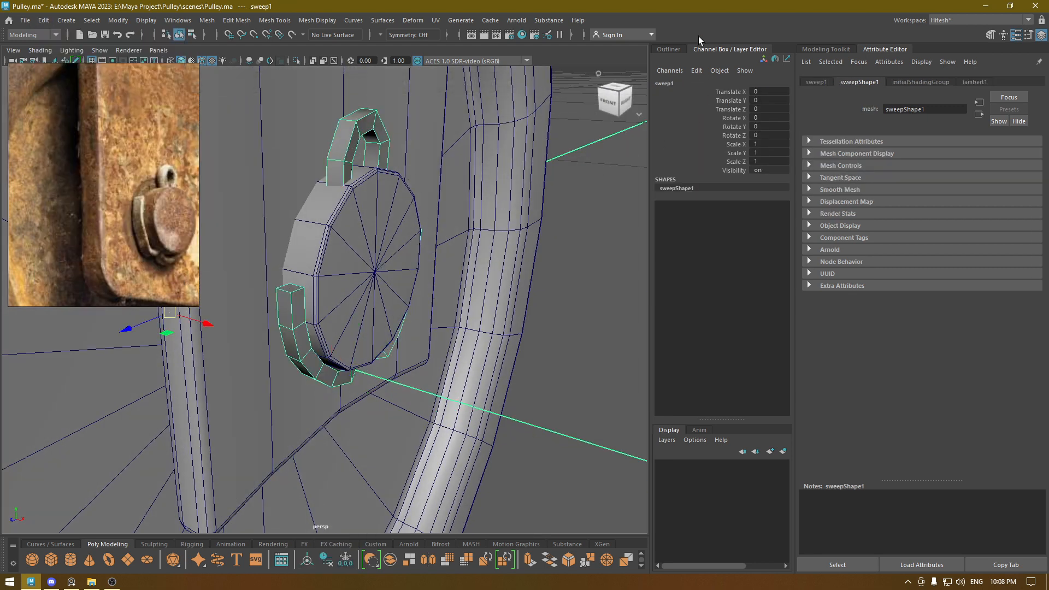
Delete the leftover curve1 from the scene.
click(668, 49)
click(691, 271)
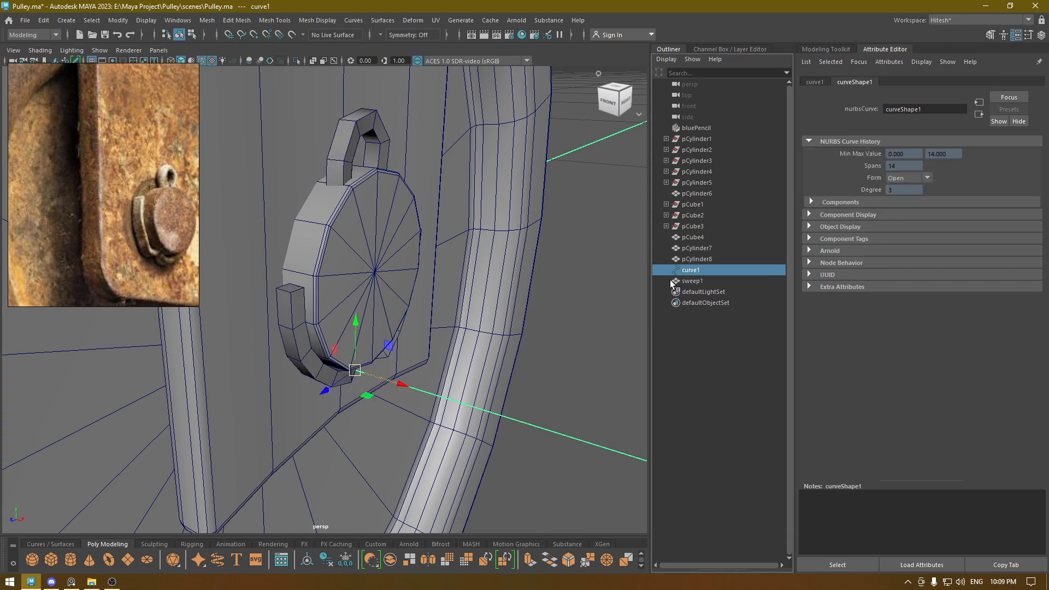
key(Delete)
Preview the pin with smoothing, hide the wireframe overlay and examine its shape around the bolt head.
click(336, 339)
alt+drag(335, 339, 282, 346)
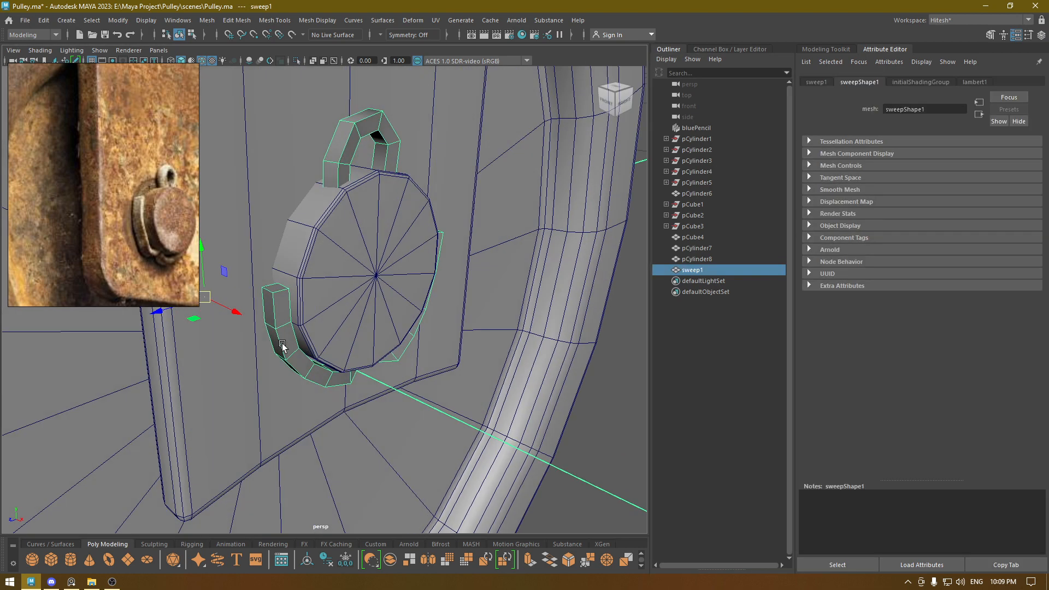
key(3)
click(632, 445)
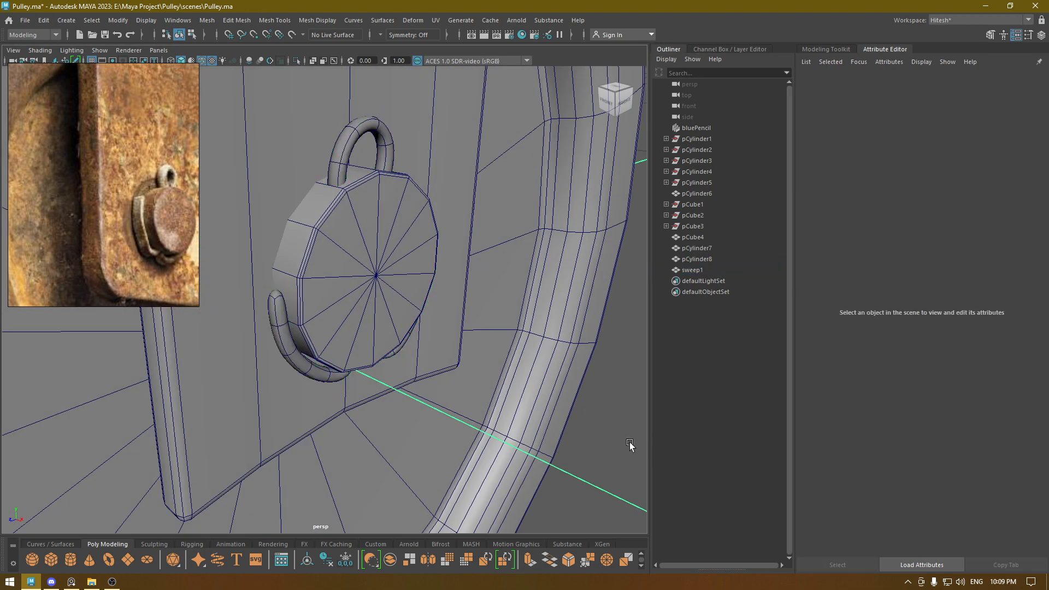
alt+drag(355, 269, 270, 121)
click(212, 61)
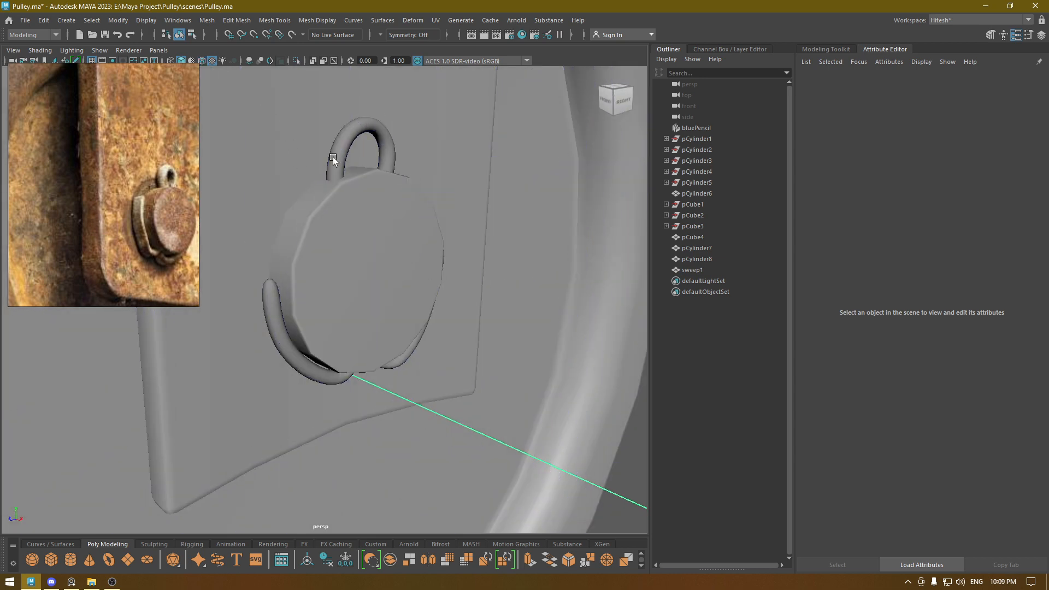
mouse_move(251, 164)
alt+mouse_down()
mouse_move(403, 309)
mouse_move(522, 217)
alt+mouse_up()
alt+right_drag(524, 217, 326, 297)
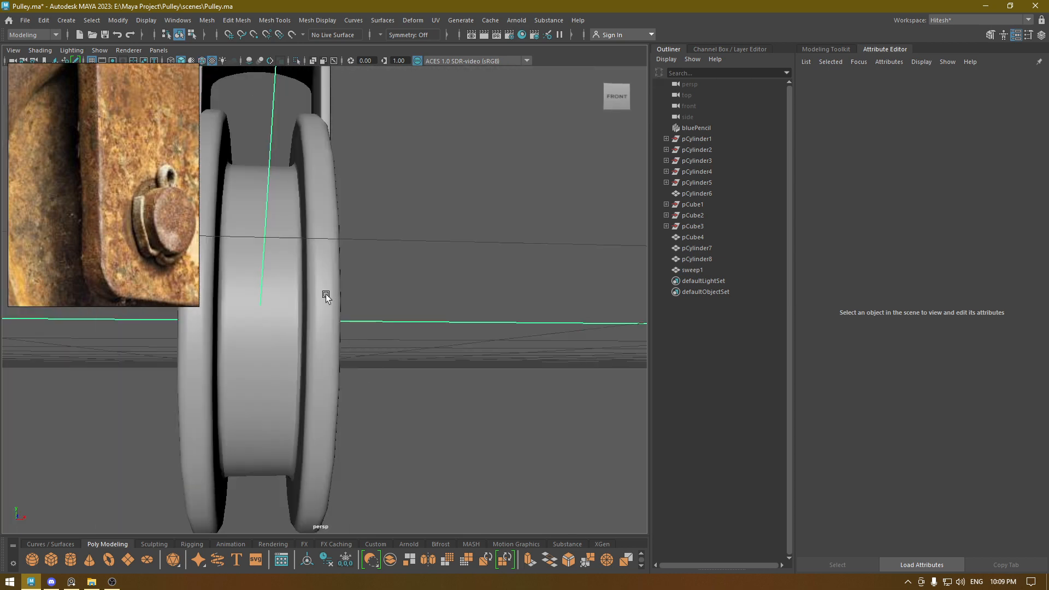
alt+drag(326, 298, 339, 290)
alt+right_drag(339, 290, 469, 522)
alt+drag(468, 522, 373, 407)
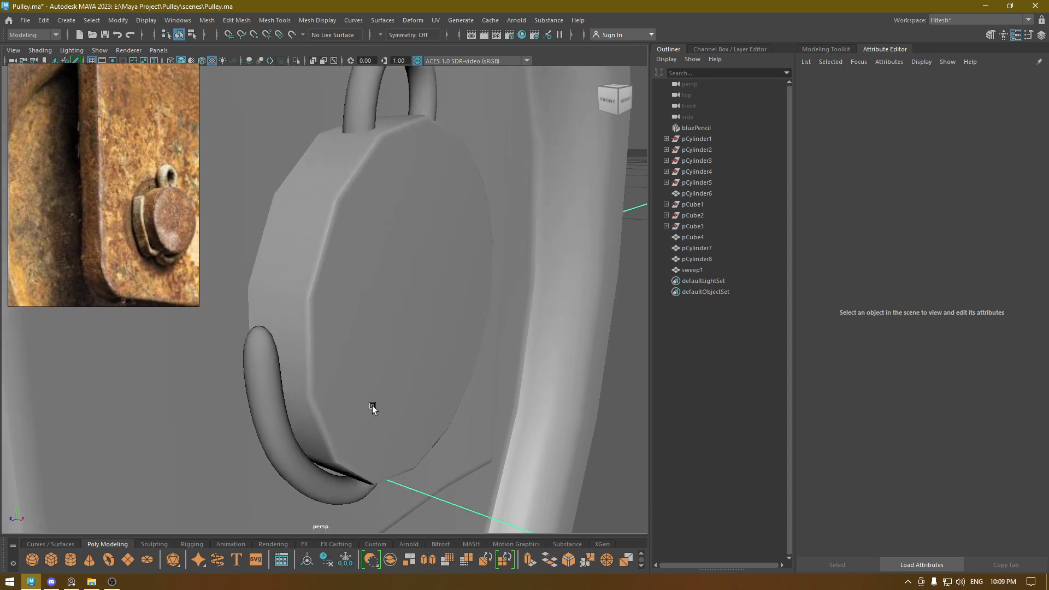
Show the pin unsmoothed and select its lengthwise edge loops in edge mode.
click(271, 380)
alt+drag(307, 366, 366, 173)
right_click(371, 180)
right_drag(372, 180, 371, 148)
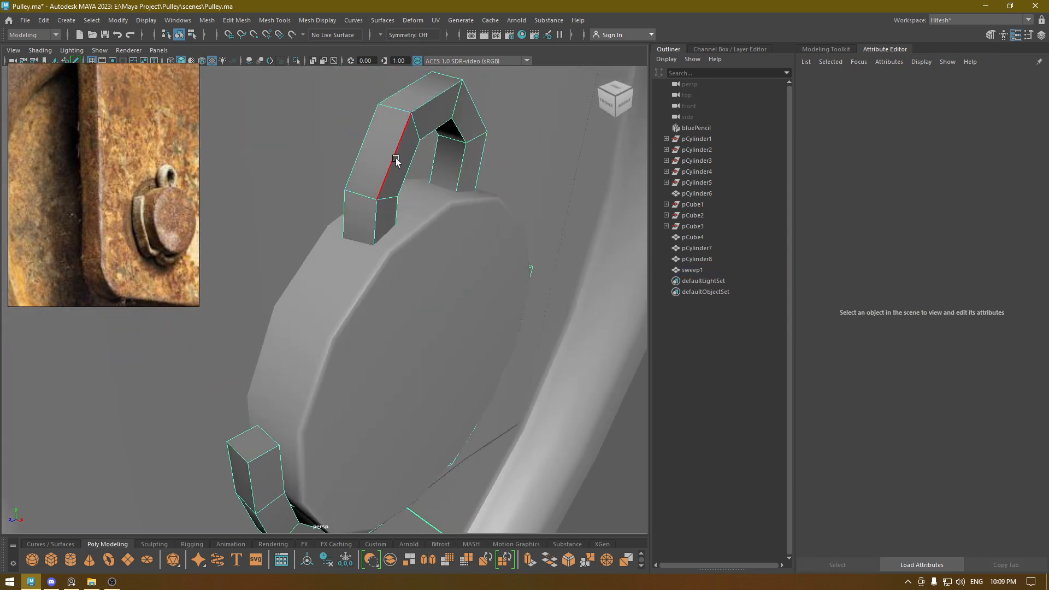
double_click(395, 157)
shift+double_click(370, 149)
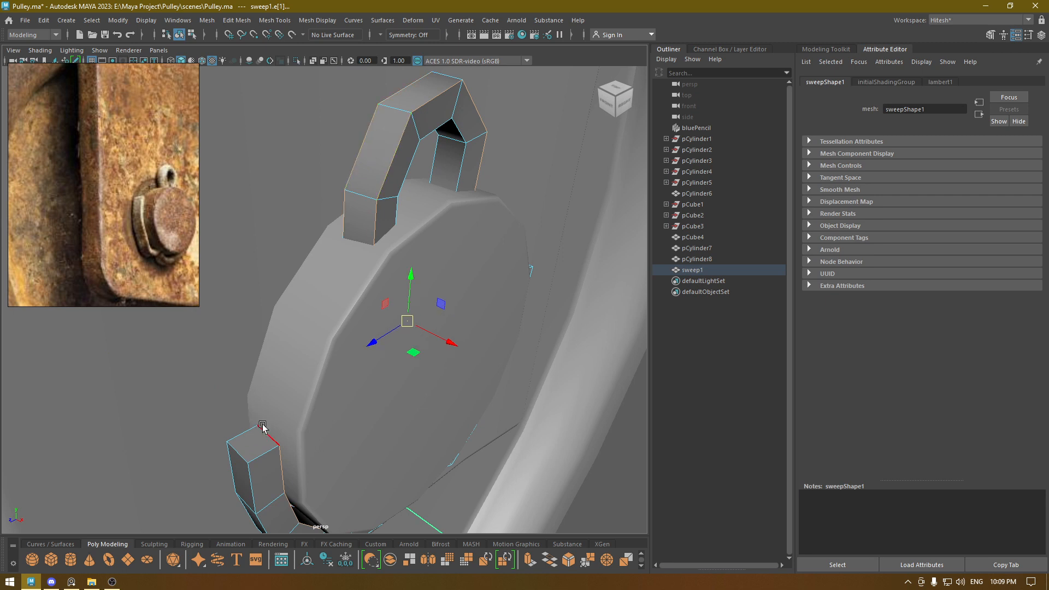
alt+drag(244, 478, 147, 303)
alt+middle_drag(358, 375, 147, 370)
shift+drag(457, 305, 381, 351)
alt+drag(402, 353, 421, 330)
Bevel the selected pin edges with 2 segments and a fraction of 0.57.
key(ctrl+b)
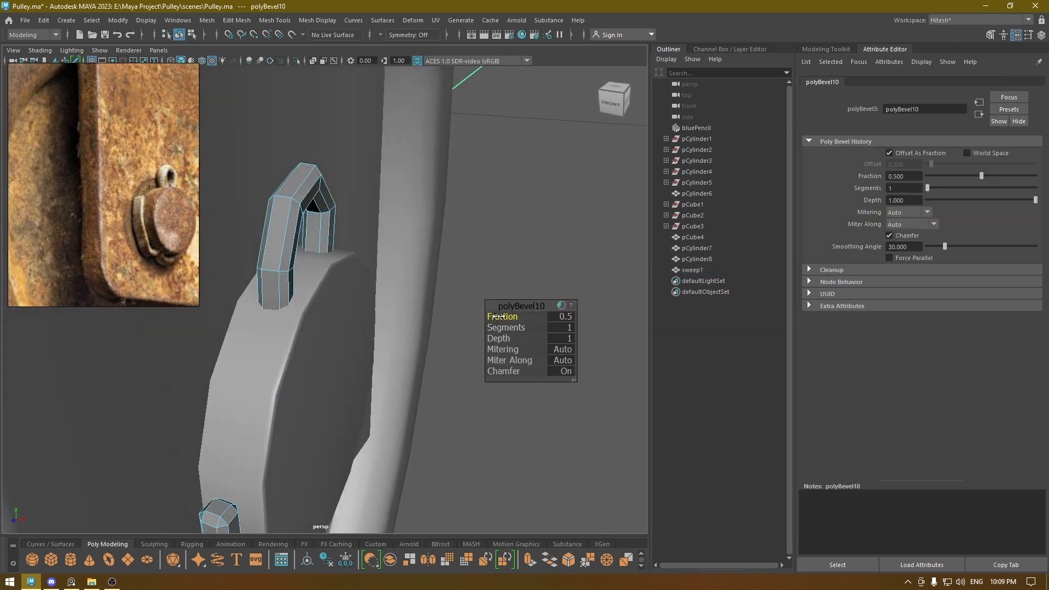
drag(500, 313, 547, 335)
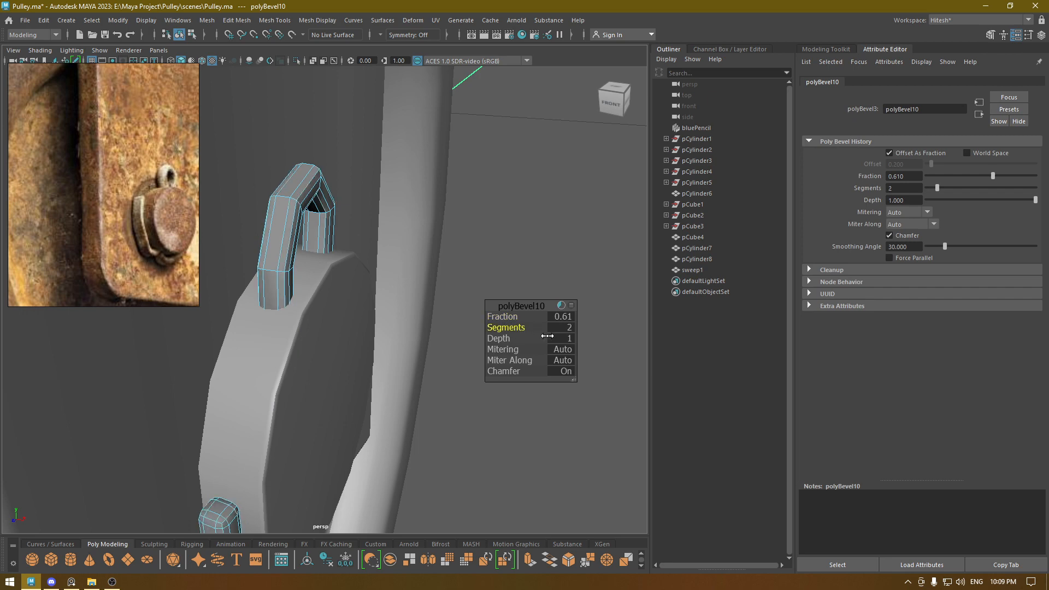
scroll(465, 377, down, 3)
alt+drag(456, 383, 378, 395)
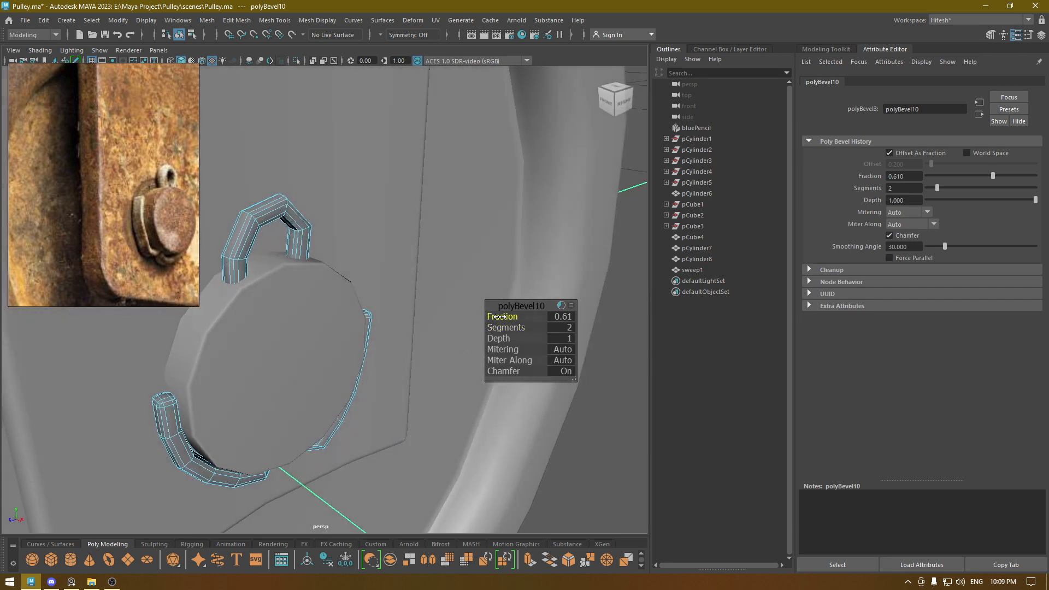
drag(499, 316, 502, 317)
mouse_move(383, 339)
alt+mouse_down()
mouse_move(291, 339)
mouse_move(388, 326)
alt+mouse_up()
drag(495, 317, 490, 316)
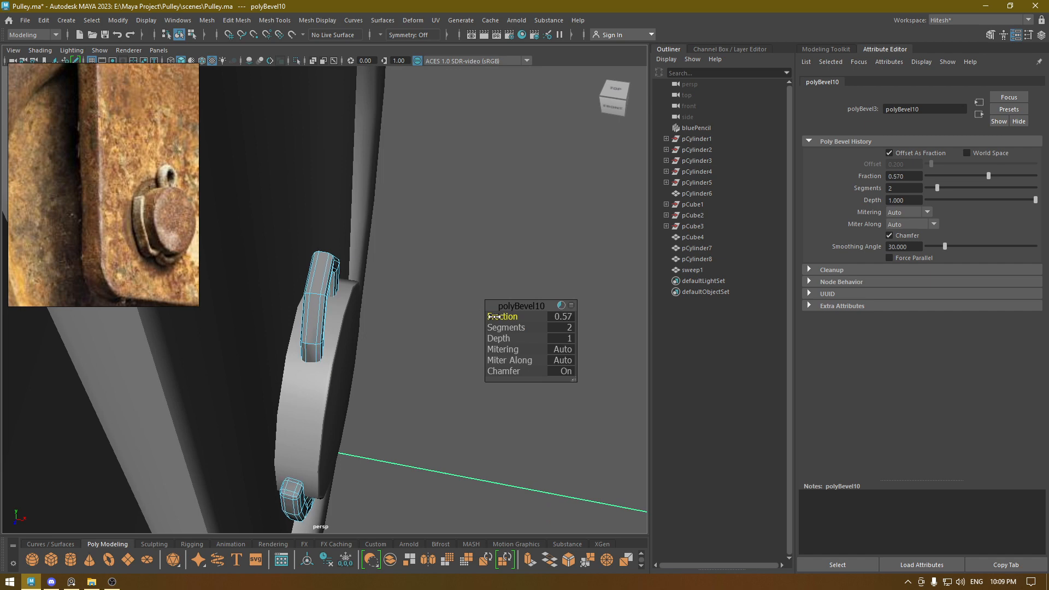
Return the pin to object mode and preview it smoothed to examine its shape around the bolt head.
alt+drag(404, 345, 343, 315)
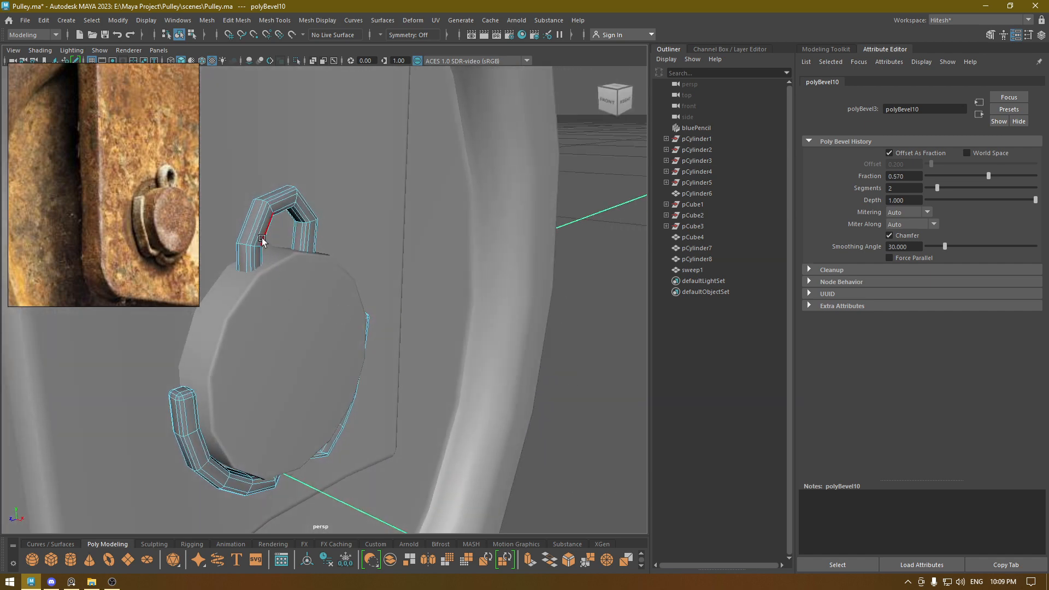
right_drag(268, 257, 398, 192)
alt+drag(233, 372, 319, 350)
key(space)
drag(288, 311, 355, 374)
key(r)
key(w)
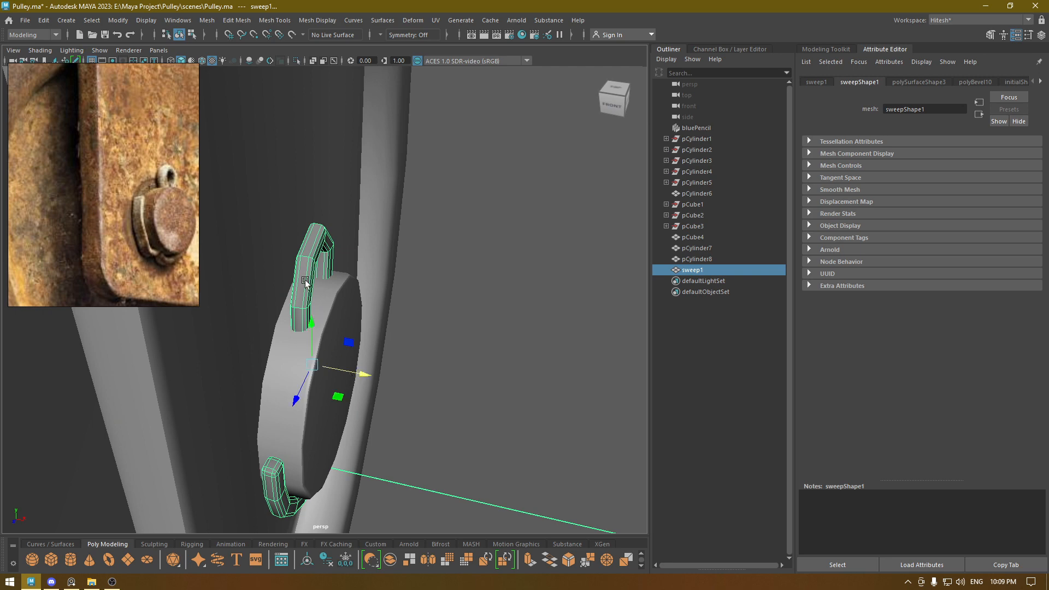
right_drag(305, 277, 383, 230)
key(3)
click(437, 350)
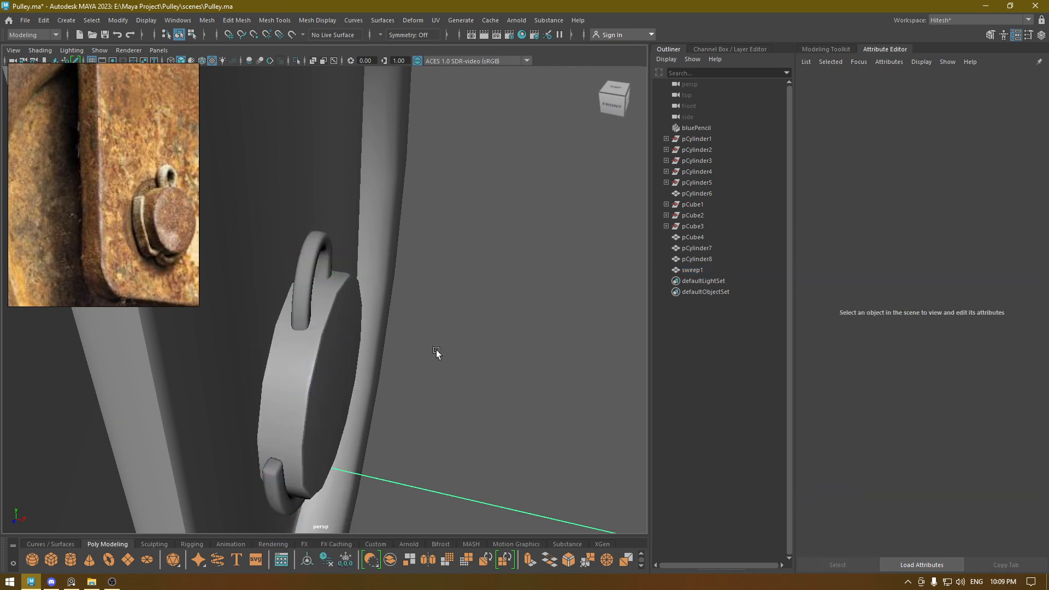
alt+drag(436, 353, 266, 276)
alt+right_drag(266, 276, 347, 439)
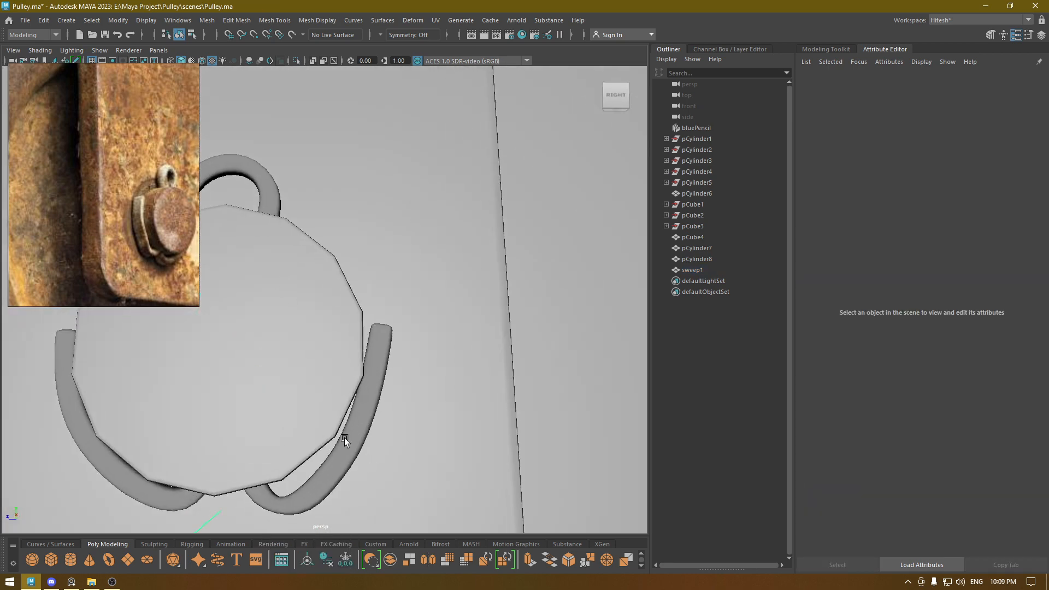
In the side view, apply Edit Edge Flow to the two edge loops at the pin's sharp bend below the bolt head's longer arm.
key(space)
drag(297, 372, 305, 402)
key(space)
drag(415, 316, 463, 317)
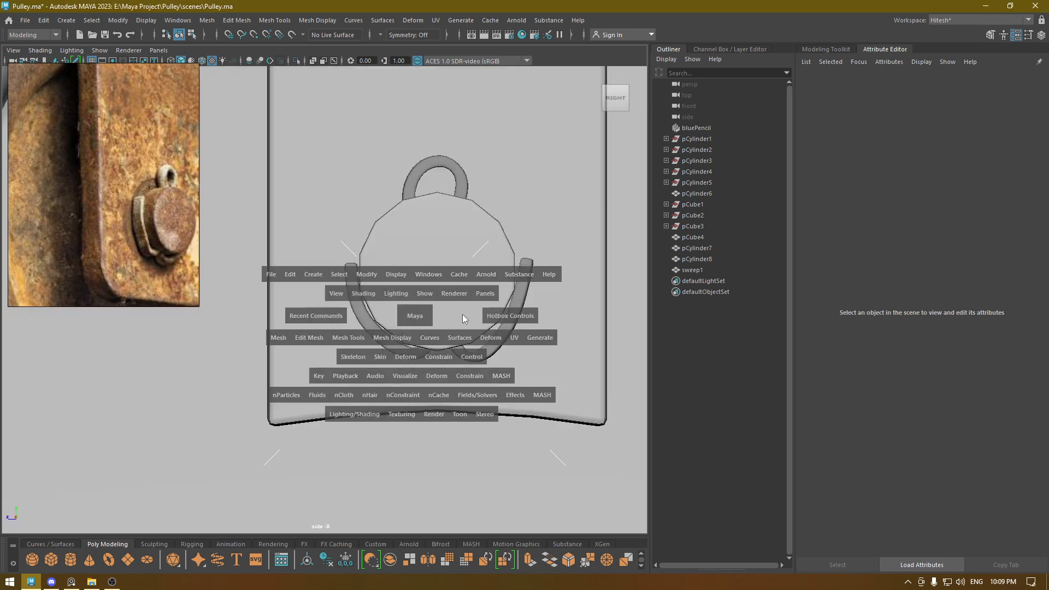
key(f)
alt+right_drag(365, 282, 346, 374)
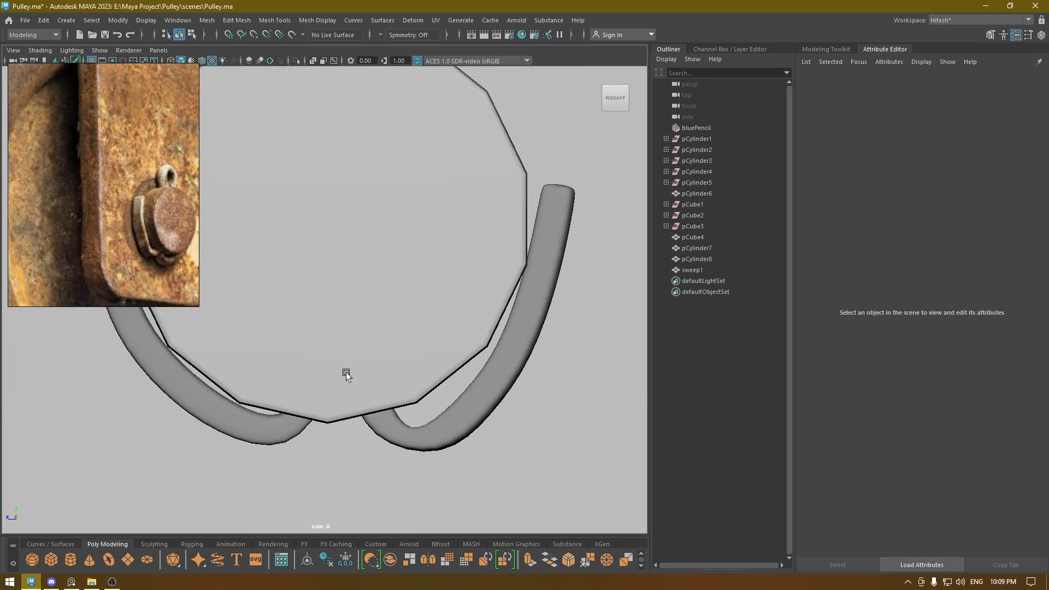
click(404, 427)
alt+middle_drag(441, 419, 431, 363)
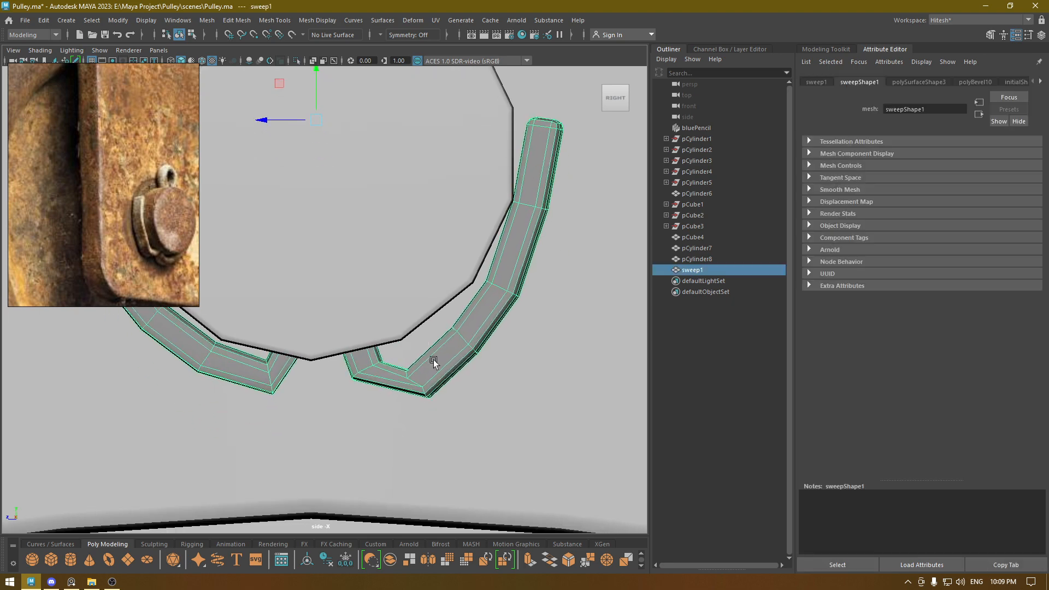
alt+right_drag(430, 363, 415, 467)
click(454, 251)
click(435, 398)
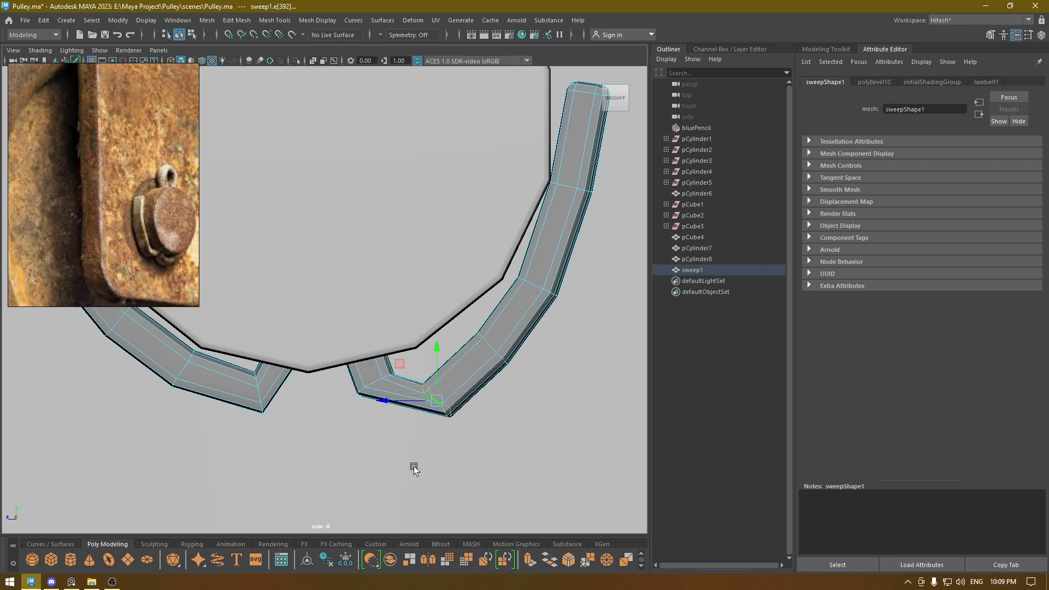
click(371, 377)
key(g)
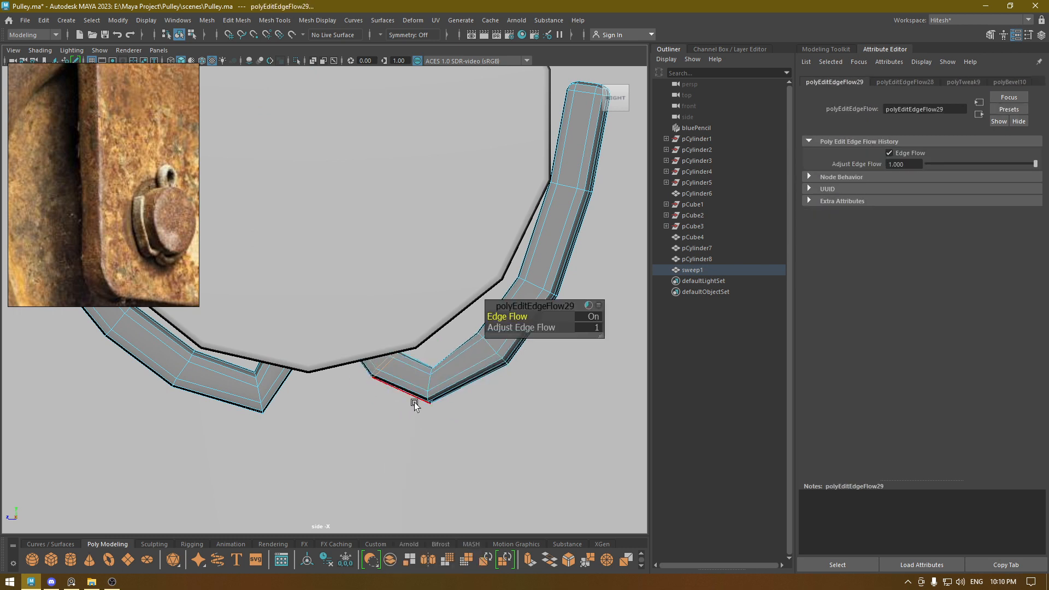
Move and rotate the two edge loops at that bend so the pin curves more gradually under the bolt head.
key(w)
drag(390, 318, 415, 376)
key(e)
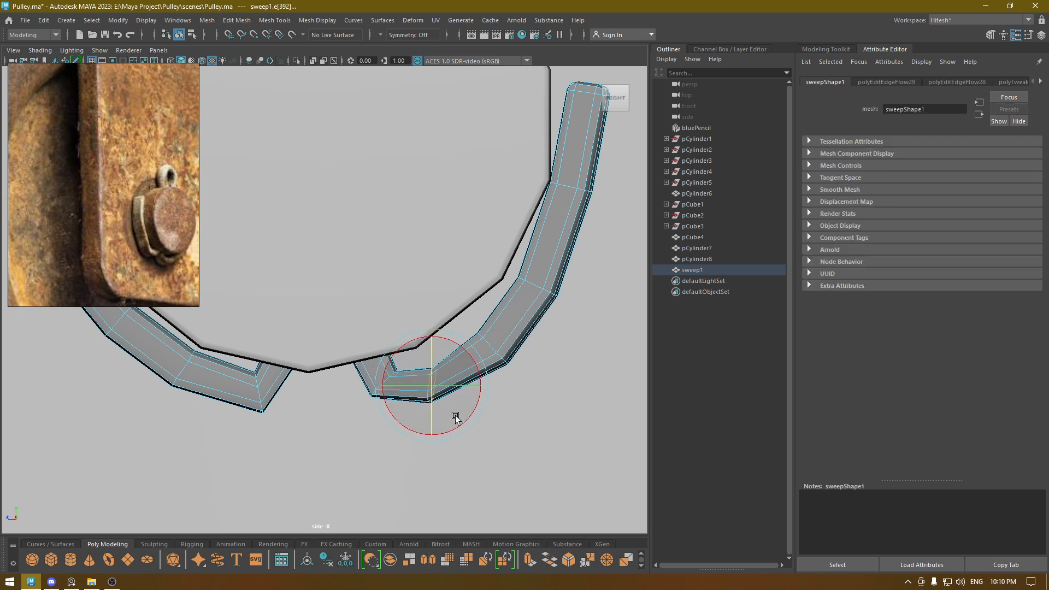
drag(457, 424, 488, 416)
key(w)
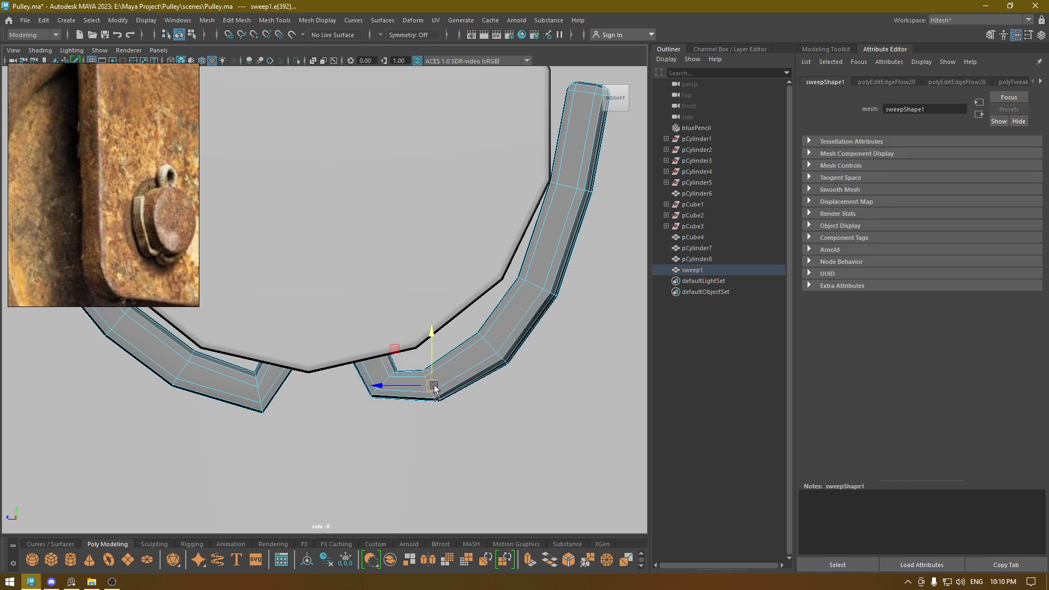
mouse_move(427, 385)
mouse_down()
mouse_move(452, 368)
mouse_move(437, 371)
mouse_up()
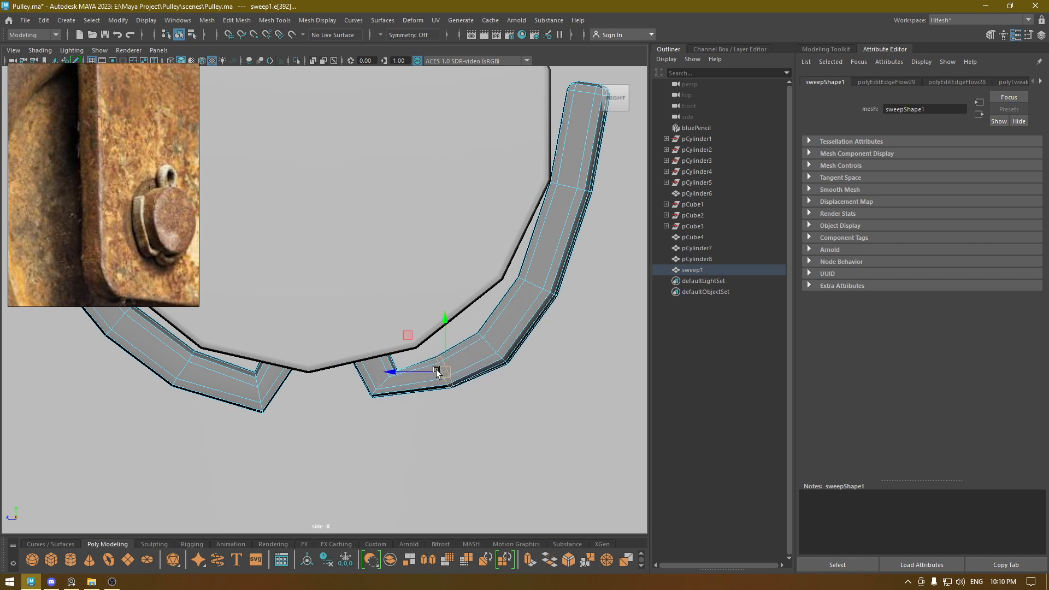
click(382, 385)
key(e)
mouse_move(407, 432)
mouse_down()
mouse_move(429, 430)
mouse_move(421, 438)
mouse_up()
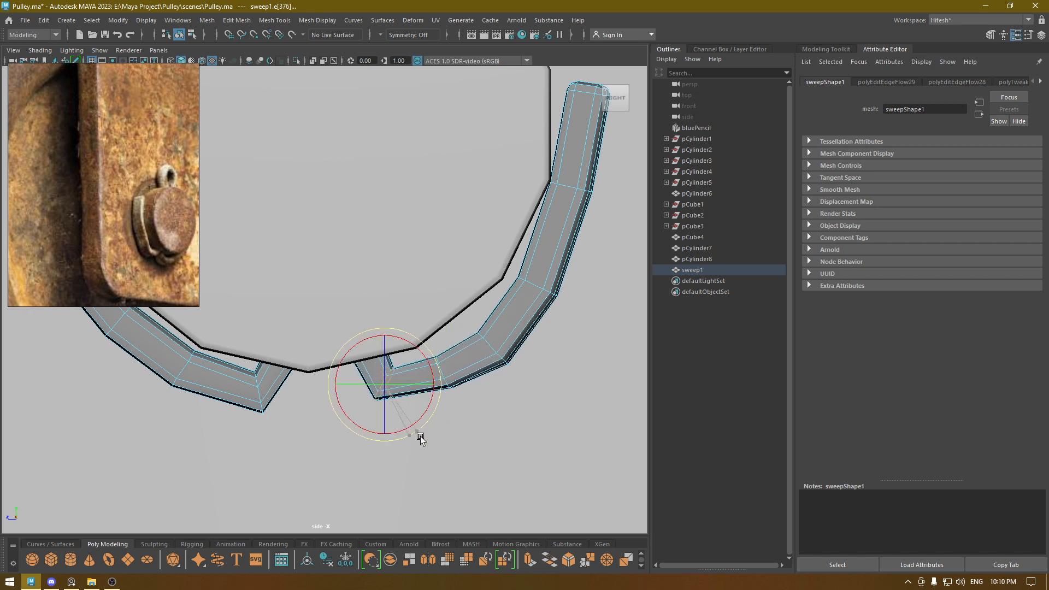
key(w)
Bevel the edge loop at the bend's corner with 2 segments and a fraction of 0.9.
shift+right_drag(398, 374, 438, 362)
key(4)
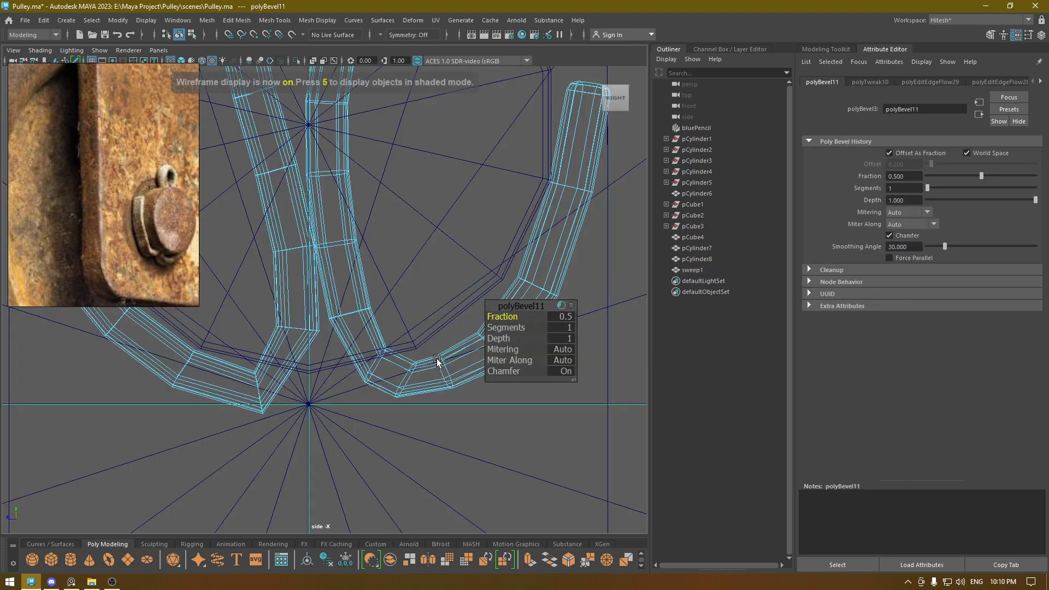
mouse_move(503, 316)
mouse_down()
mouse_move(520, 313)
mouse_move(529, 330)
mouse_move(521, 316)
mouse_up()
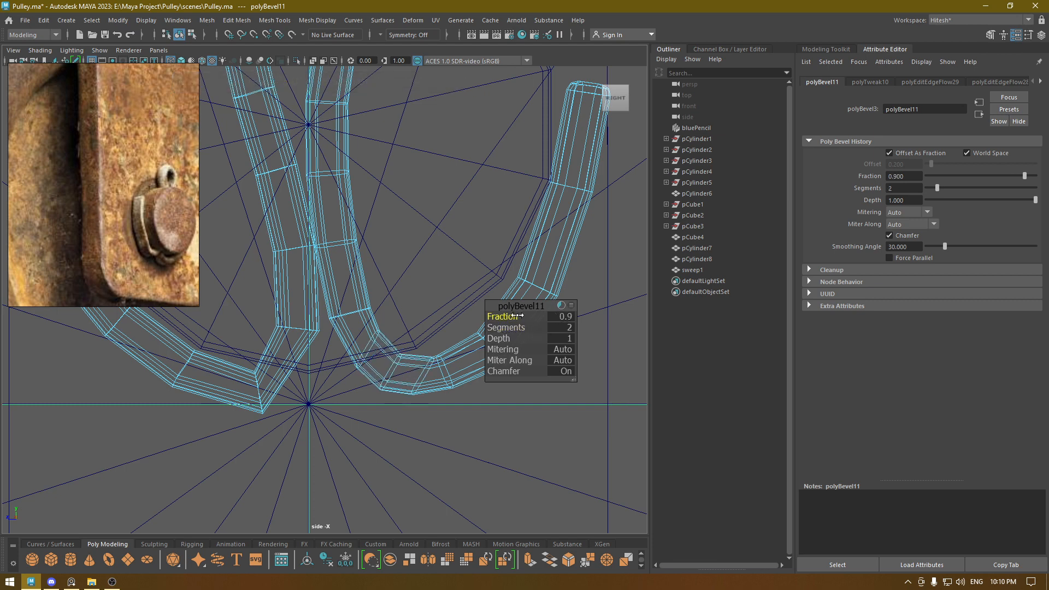
Apply Edit Edge Flow to the edge loop beside the bevelled corner and rotate it to follow the bend.
click(451, 374)
shift+right_drag(450, 374, 443, 473)
key(e)
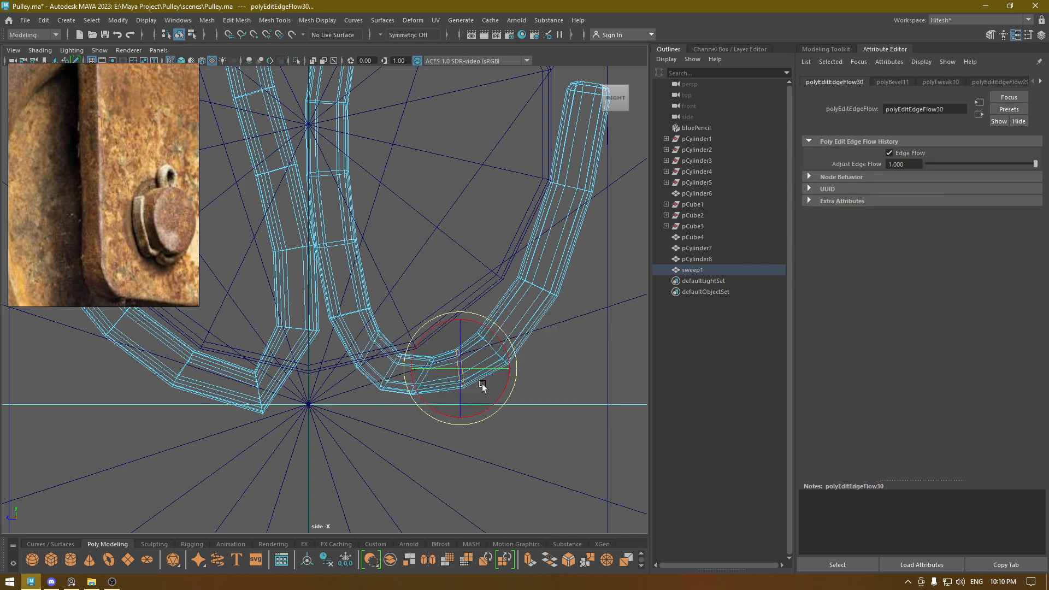
drag(495, 416, 517, 397)
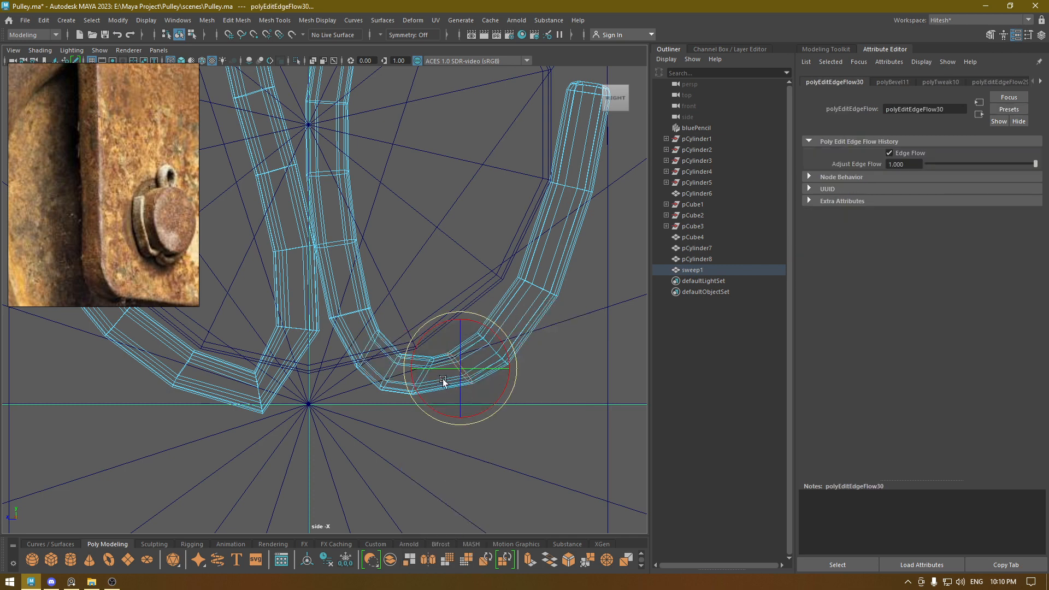
key(w)
Smooth the bevelled bend by applying Edit Edge Flow to two of its edge loops.
click(424, 381)
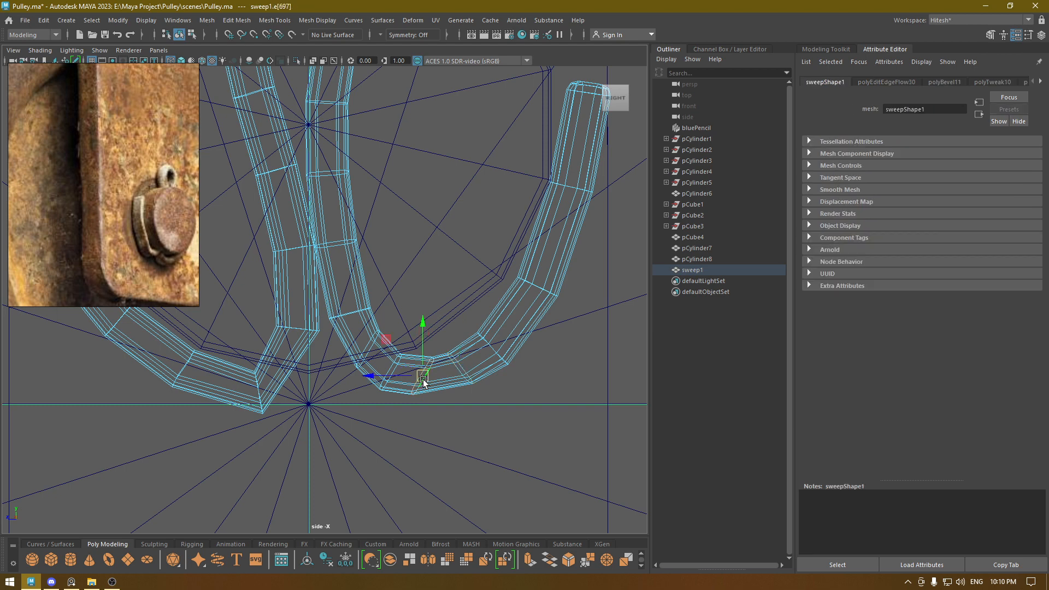
shift+right_drag(424, 381, 416, 468)
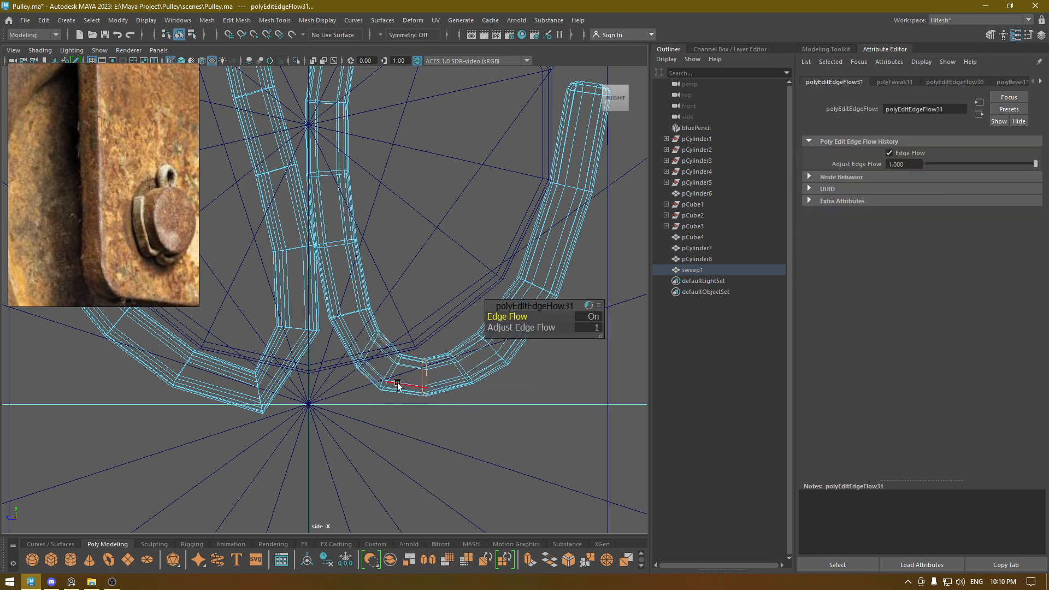
click(390, 375)
key(g)
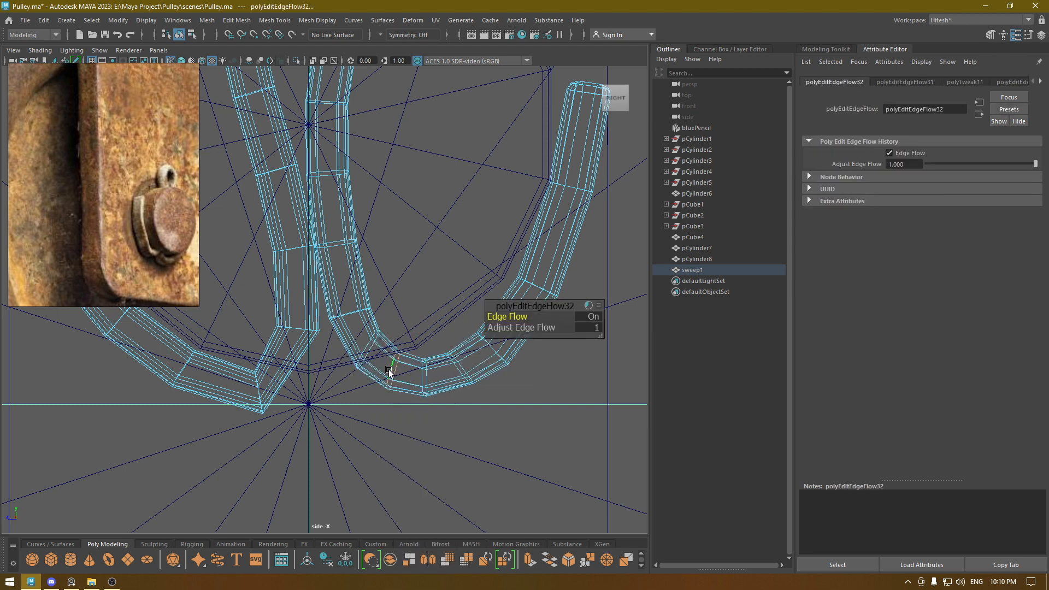
Return to shaded display and object mode, and examine the reshaped pin smoothed in the perspective view.
key(6)
mouse_move(389, 371)
right_down()
mouse_move(423, 300)
mouse_move(437, 230)
right_up()
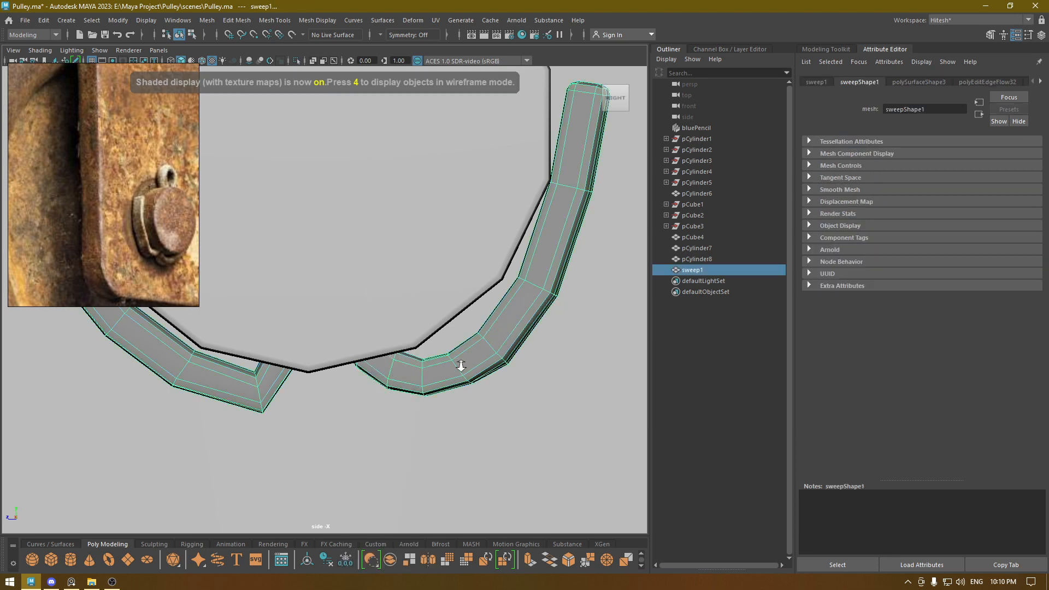
alt+right_drag(461, 366, 489, 268)
alt+drag(490, 268, 602, 295)
key(space)
alt+right_drag(601, 295, 485, 258)
key(3)
click(490, 390)
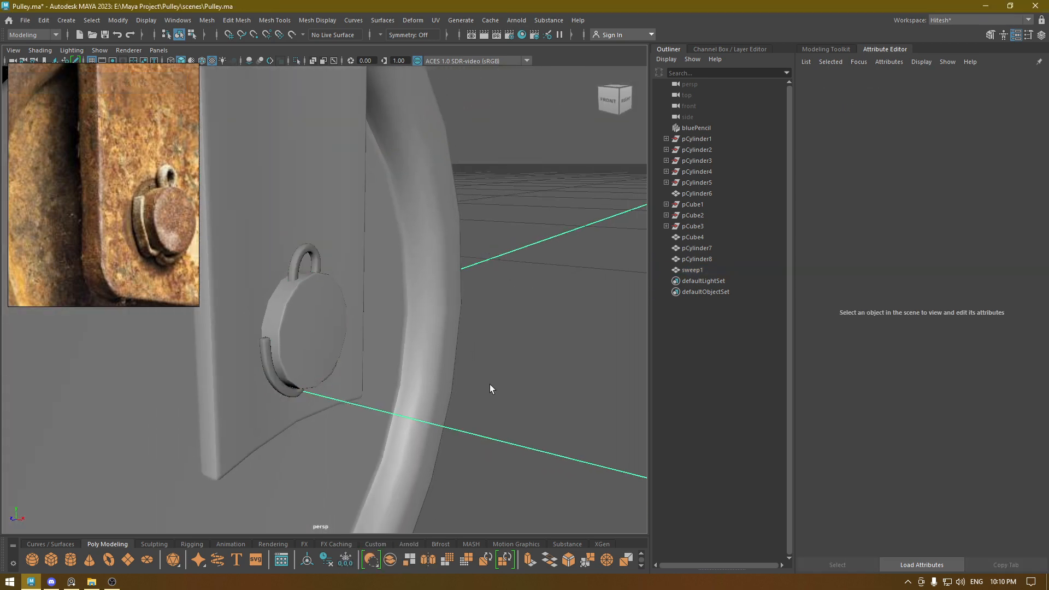
alt+drag(490, 389, 363, 367)
In the front view, move the pin's pivot to the pulley's vertical centre line and delete the pin's history.
click(321, 292)
key(space)
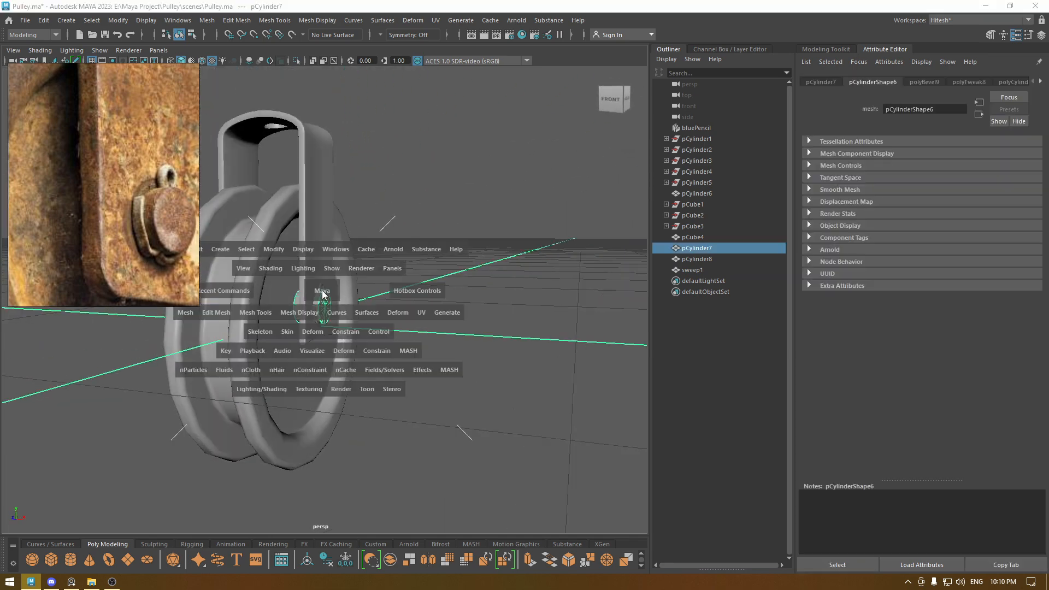
drag(321, 292, 329, 327)
alt+right_drag(448, 291, 543, 410)
drag(542, 226, 443, 440)
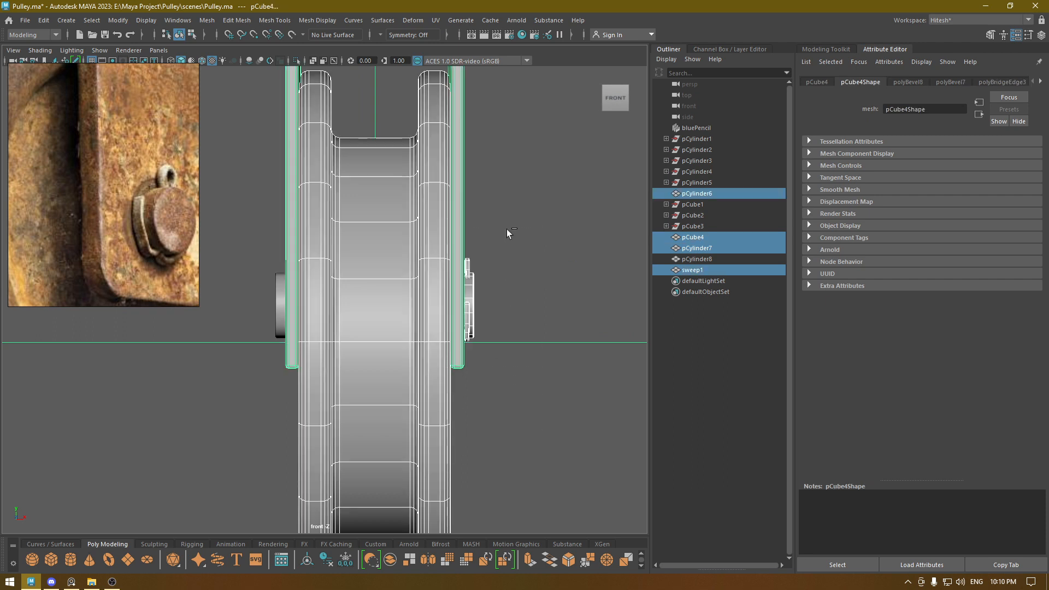
ctrl+drag(511, 199, 341, 217)
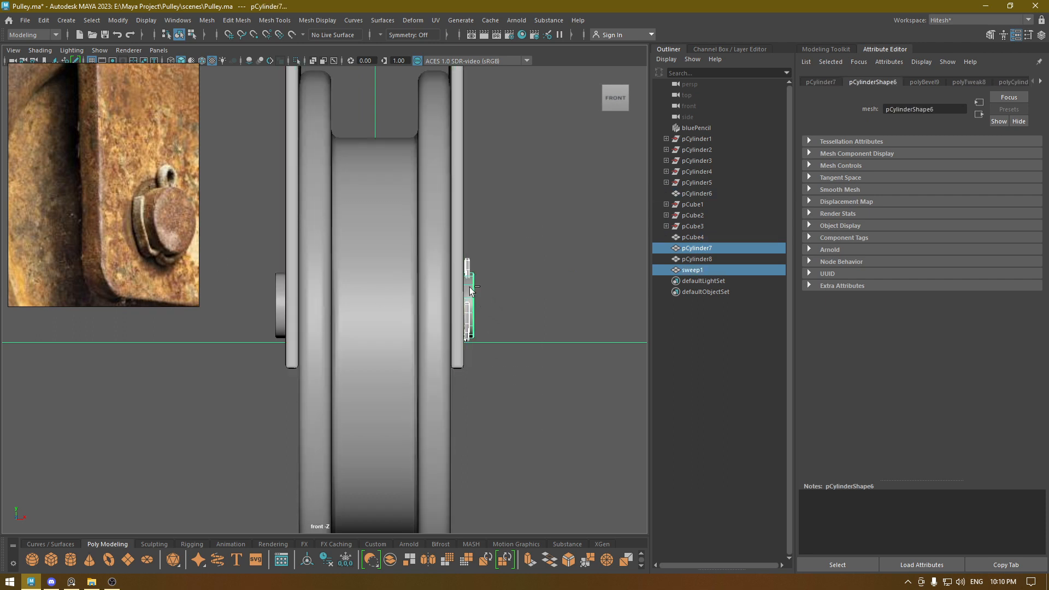
ctrl+click(478, 307)
key(w)
scroll(515, 305, down, 3)
alt+middle_drag(515, 304, 519, 308)
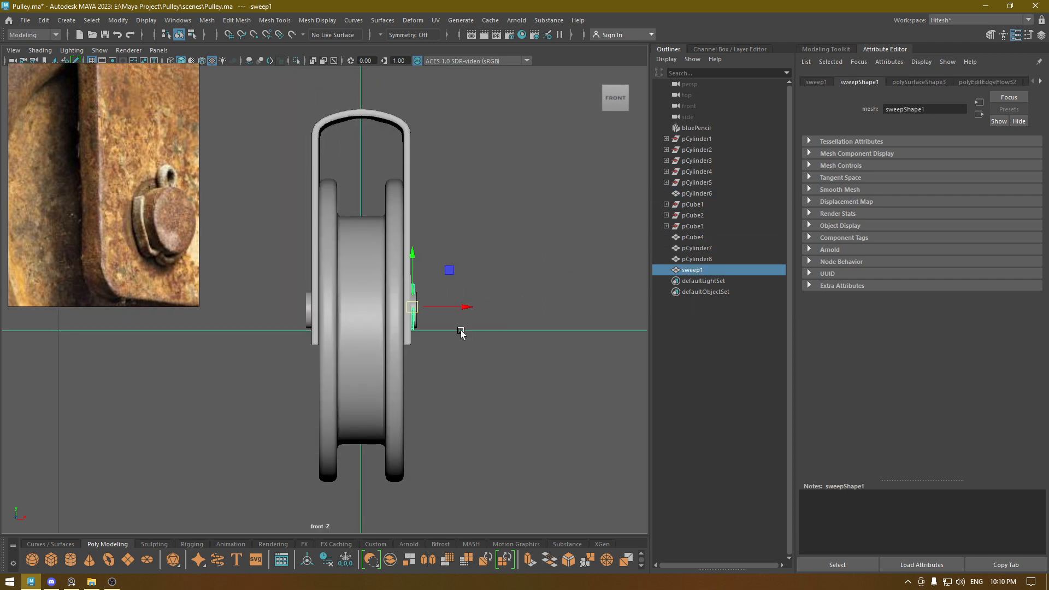
key(d)
drag(469, 314, 433, 311)
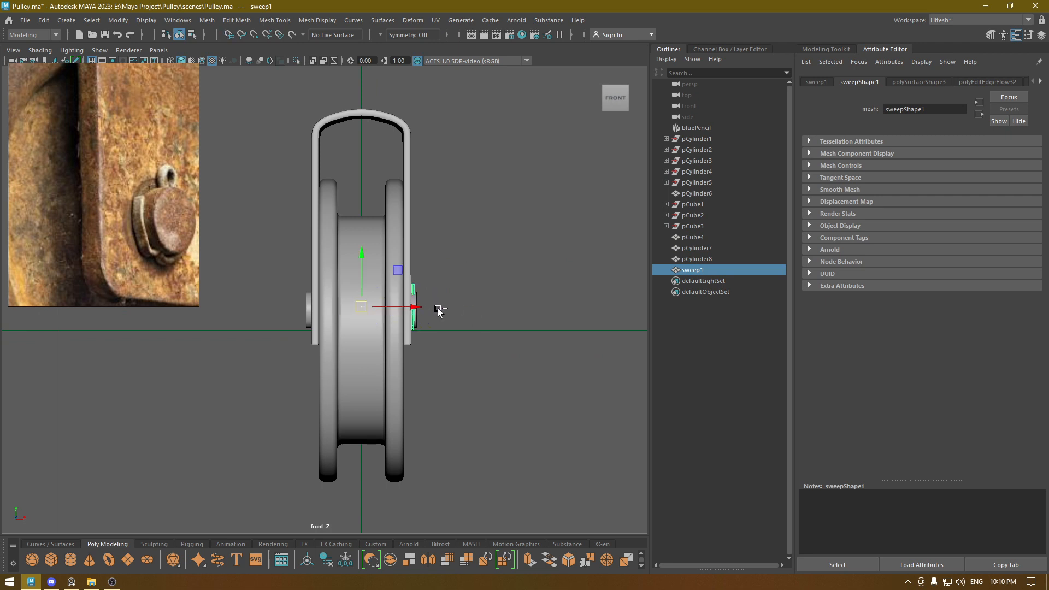
click(43, 20)
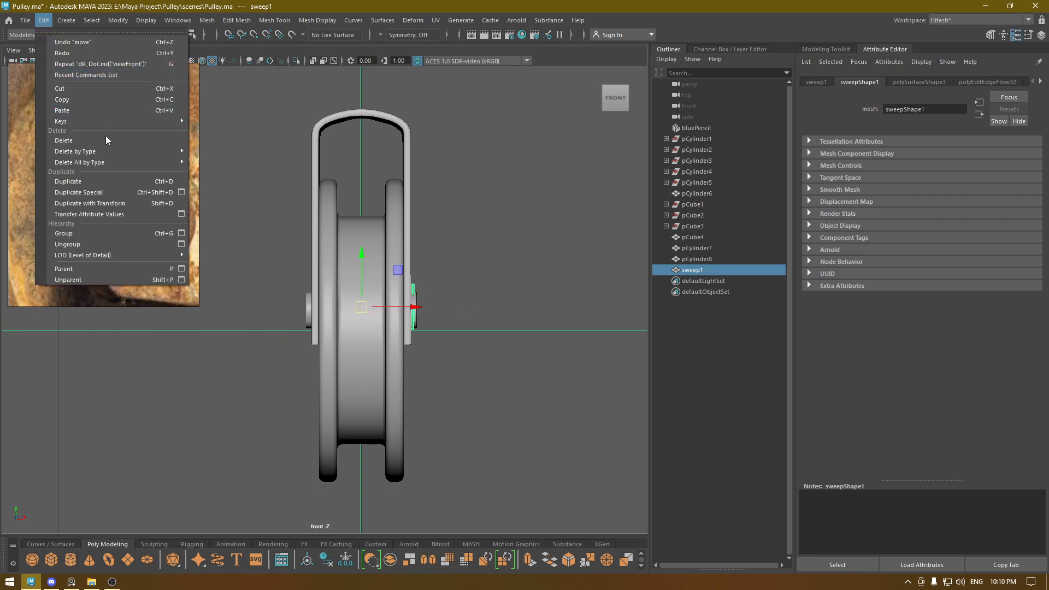
mouse_move(110, 151)
click(218, 151)
Duplicate the pin and mirror the copy onto the opposite bolt by setting its Scale X to -1.
key(ctrl+d)
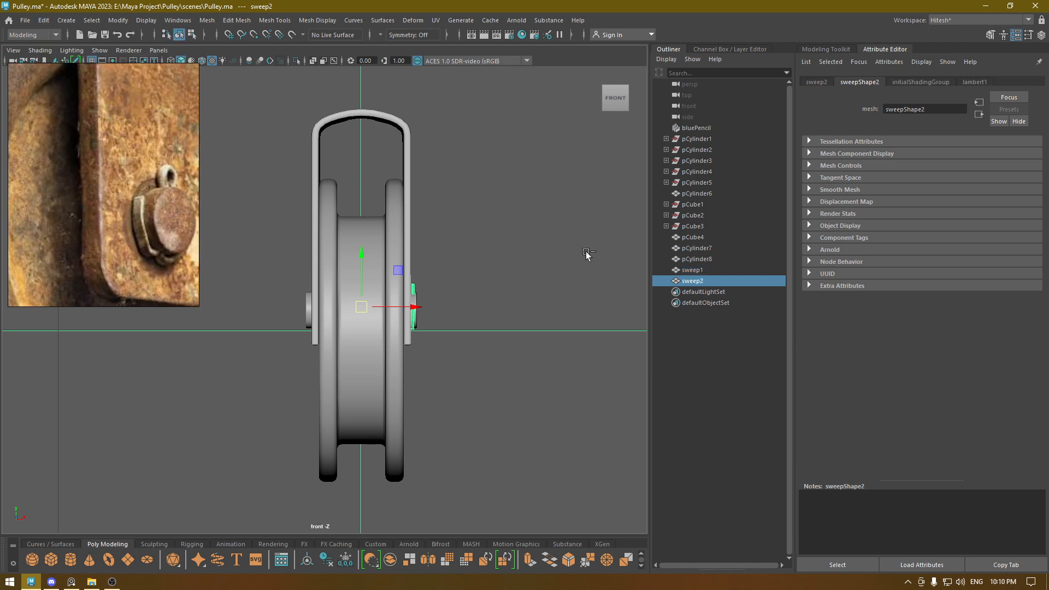
click(730, 50)
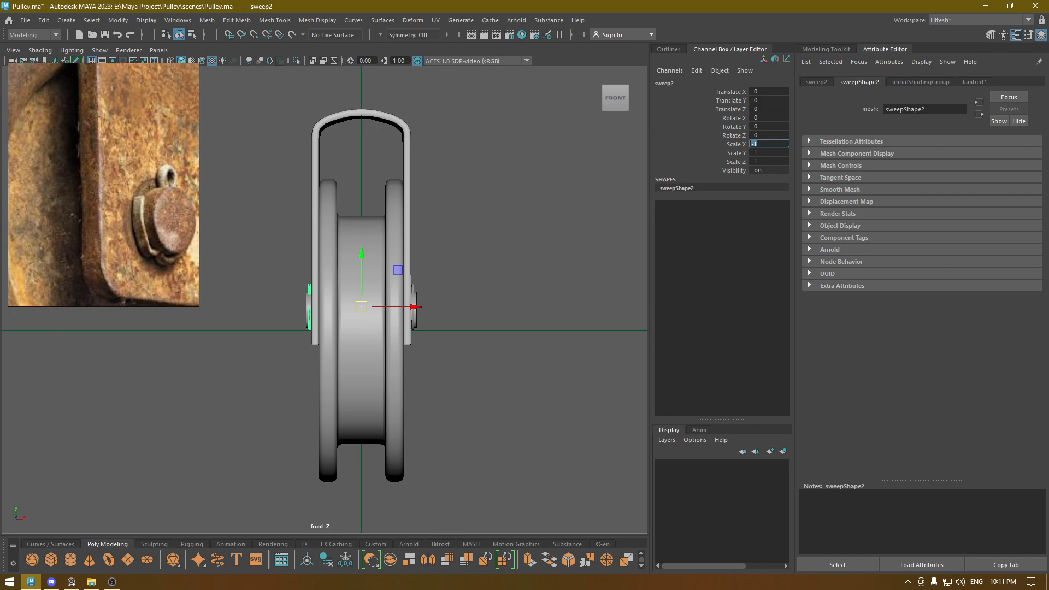
key(Return)
Inspect the pulley from several angles in the perspective view and compare its bolts, pins and bracket with the reference photo.
key(space)
key(space)
alt+drag(457, 220, 443, 238)
alt+drag(452, 351, 330, 337)
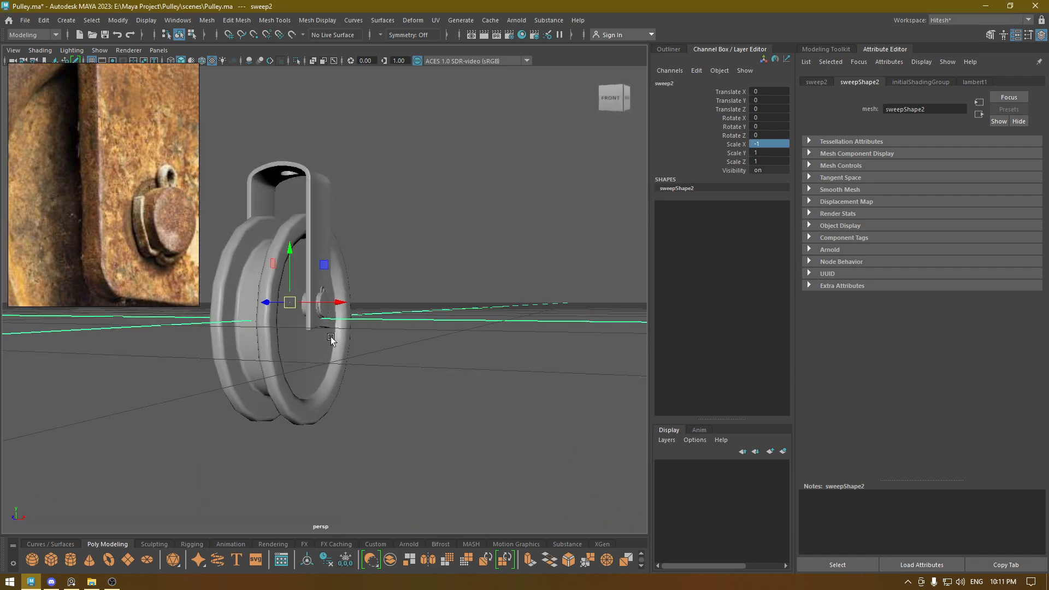
click(265, 339)
click(424, 356)
alt+drag(424, 356, 295, 441)
scroll(319, 321, up, 5)
scroll(7, 213, down, 2)
scroll(55, 206, down, 6)
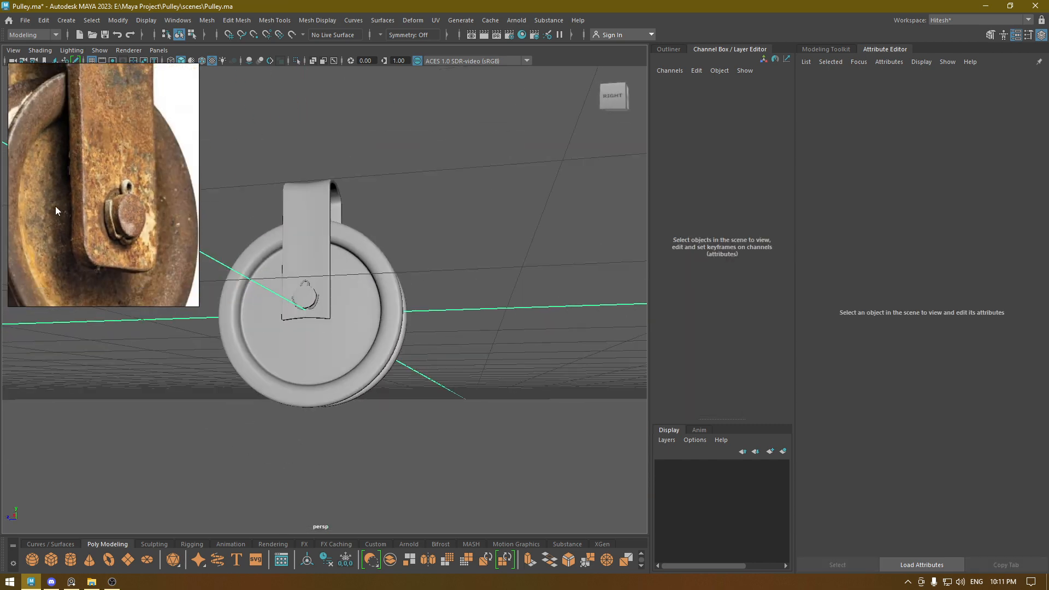
alt+drag(210, 271, 312, 267)
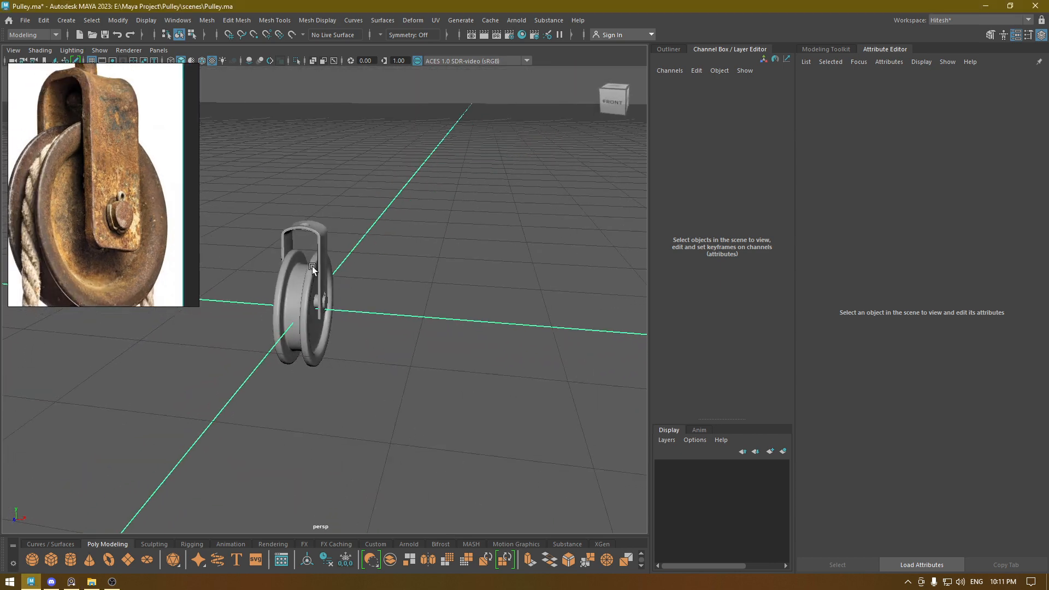
scroll(126, 170, up, 6)
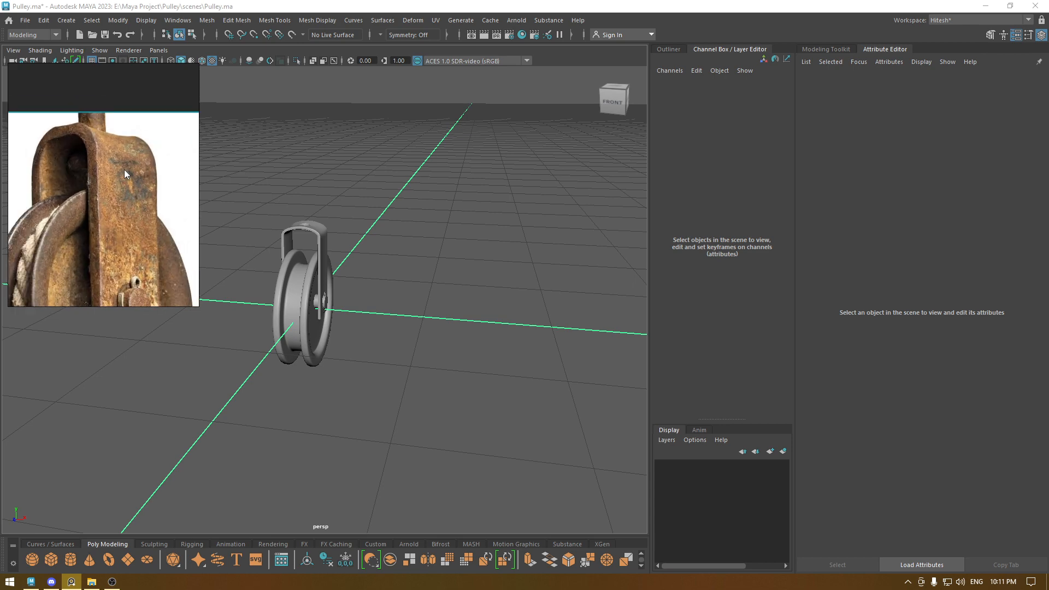
alt+drag(234, 228, 405, 293)
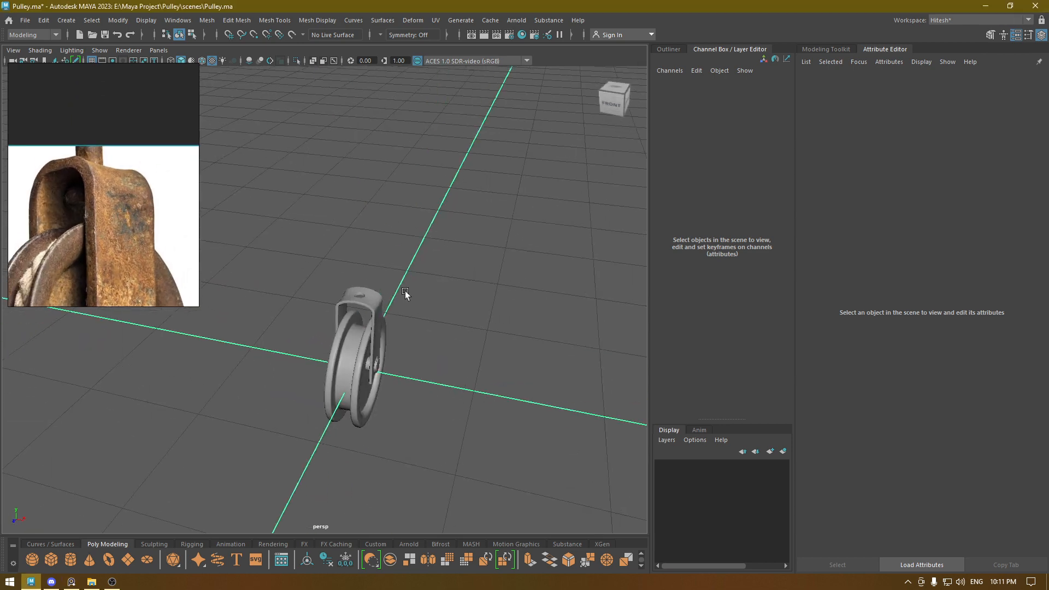
Create a polygon cylinder and raise it to Translate Y 7.554, at the centre of the bracket's arch.
right_drag(443, 235, 377, 239)
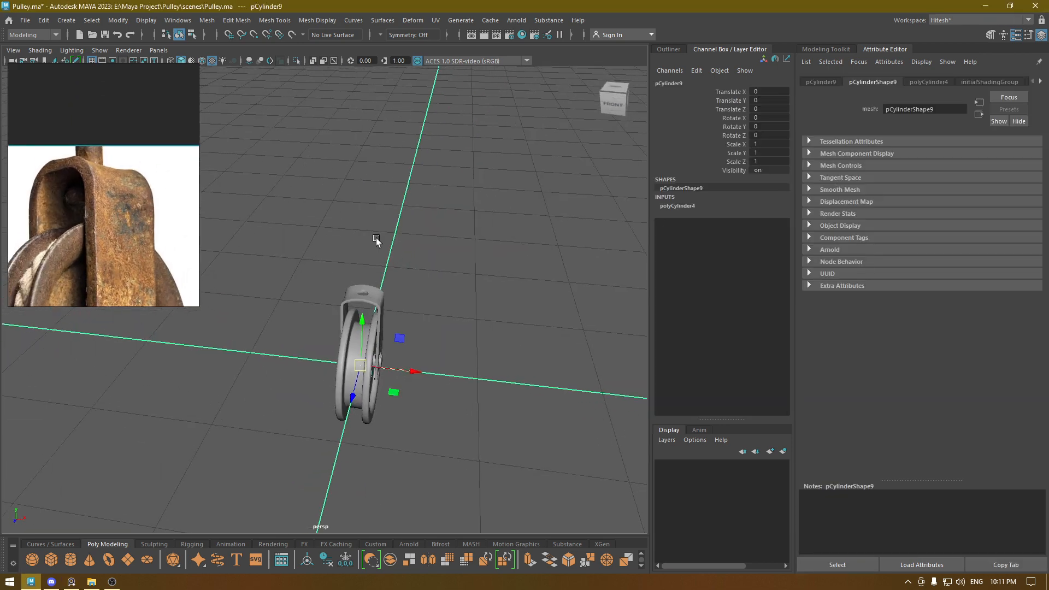
alt+drag(377, 239, 356, 234)
scroll(393, 320, up, 5)
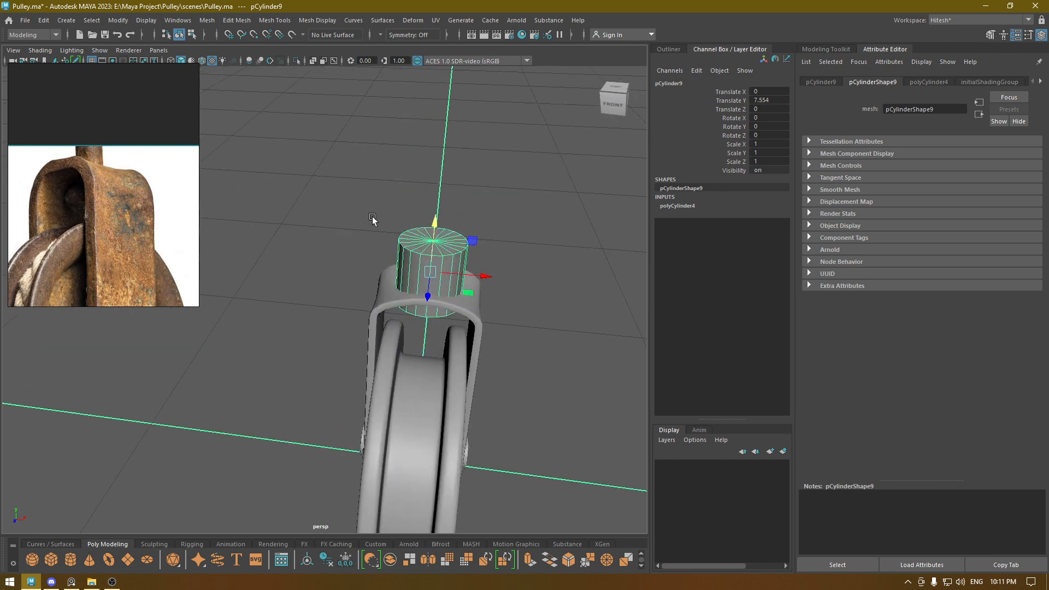
Set the new cylinder's radius to 0.46.
key(t)
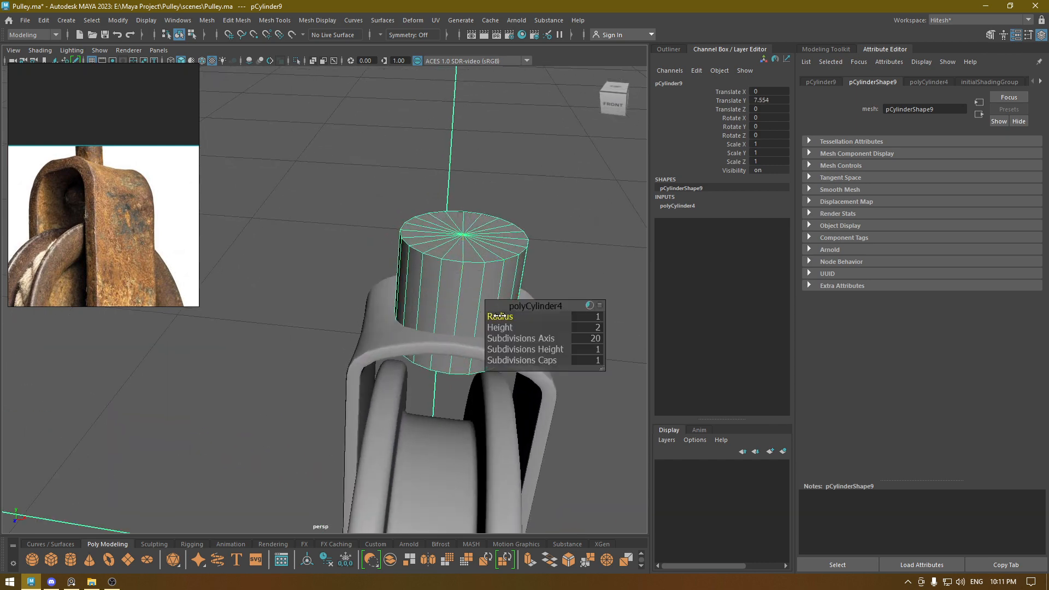
drag(500, 317, 474, 325)
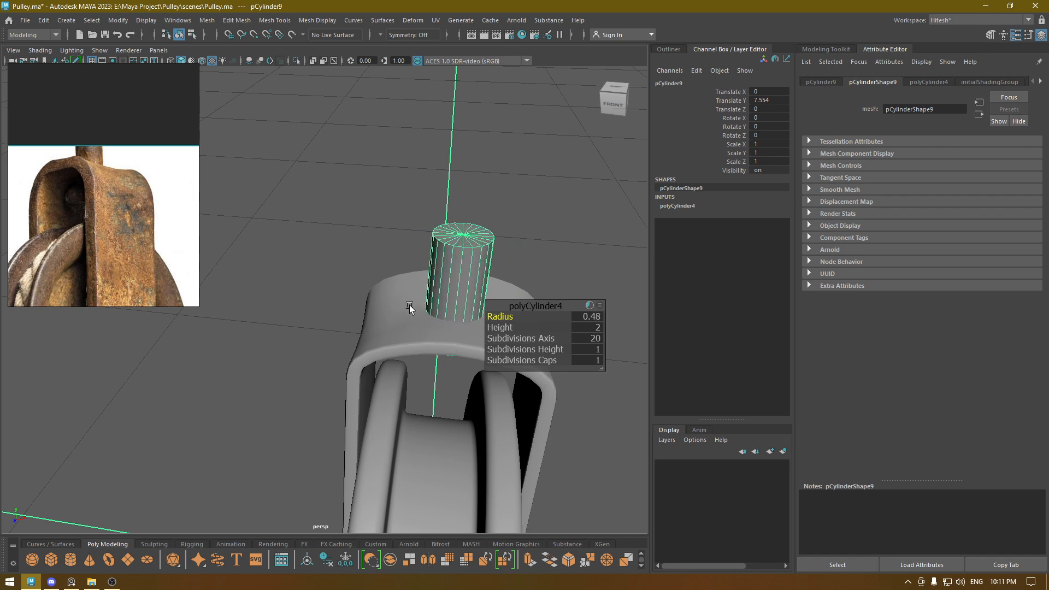
alt+drag(409, 305, 369, 361)
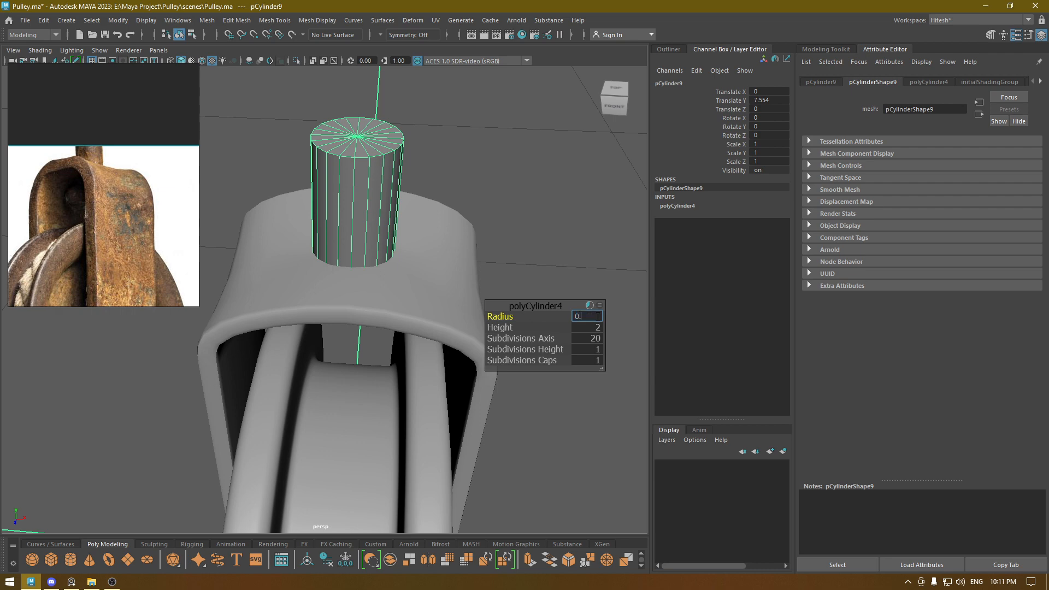
key(Return)
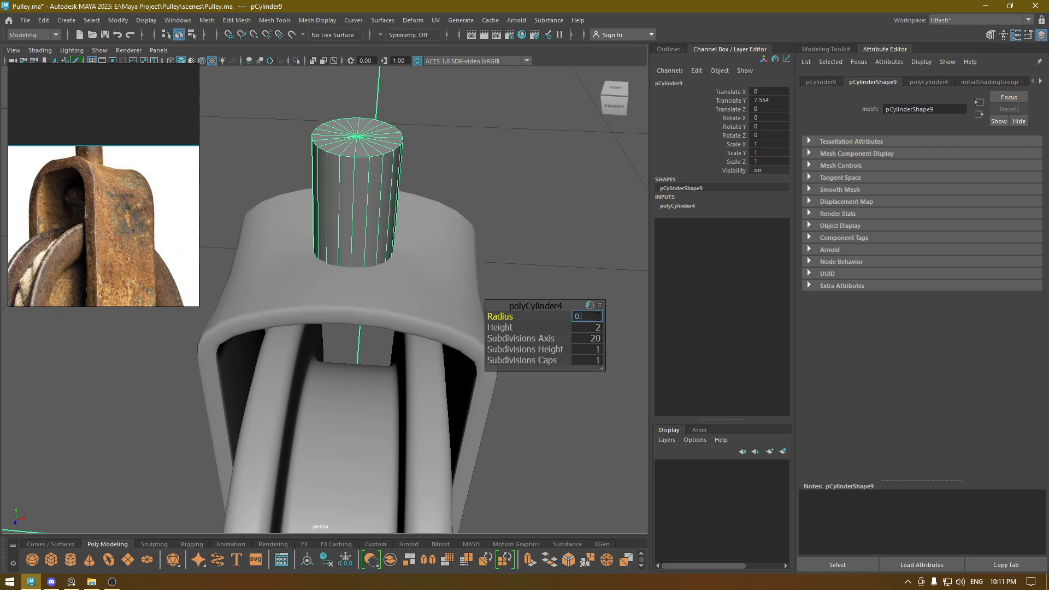
text(0.46)
key(Return)
In the front view, raise the cylinder's top vertices to lengthen it into a tall shaft above the bracket.
alt+drag(397, 142, 422, 138)
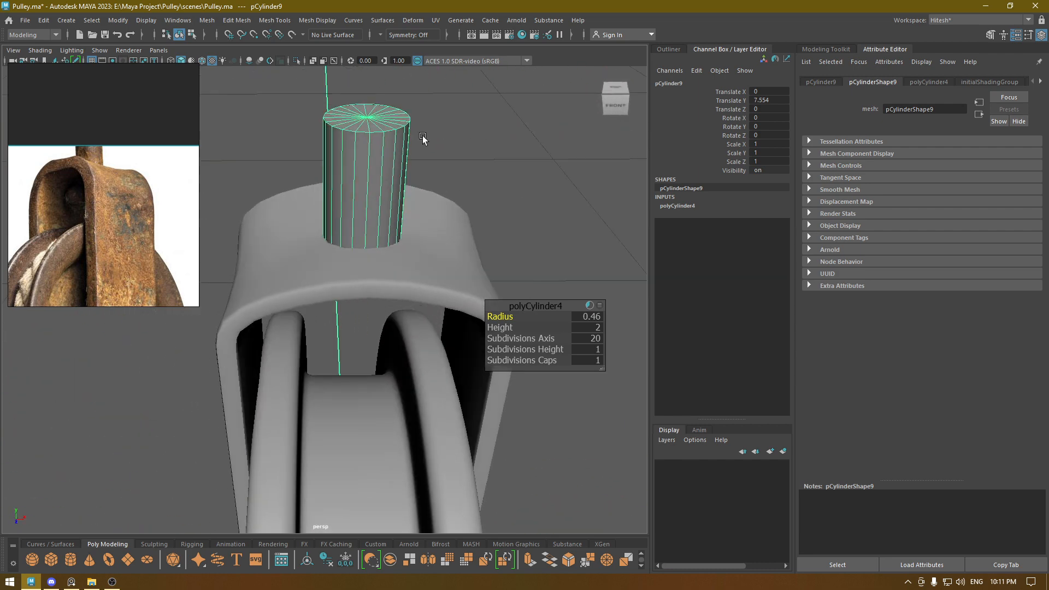
alt+drag(440, 171, 408, 156)
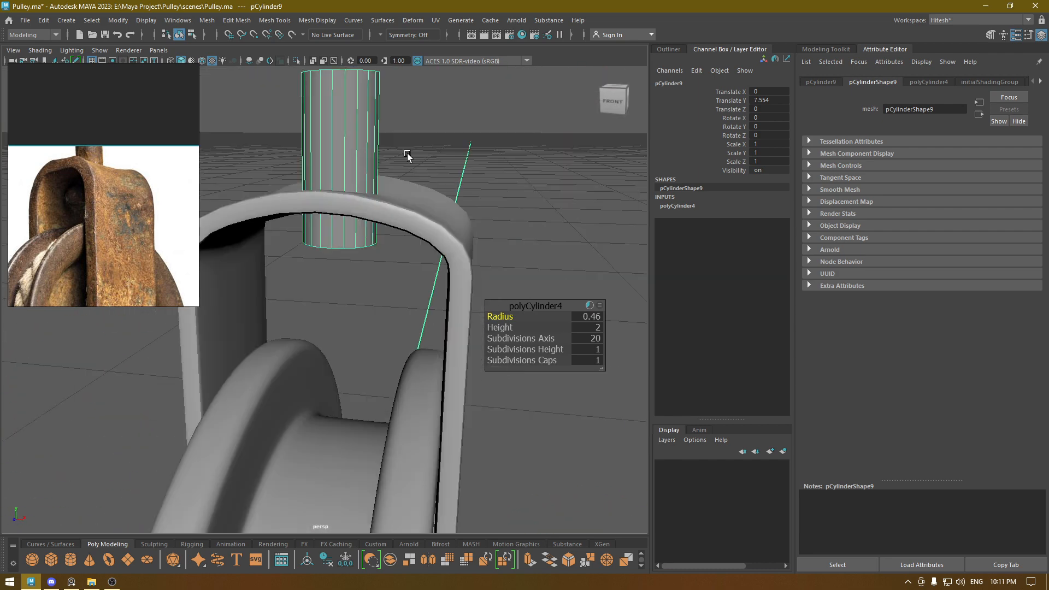
key(w)
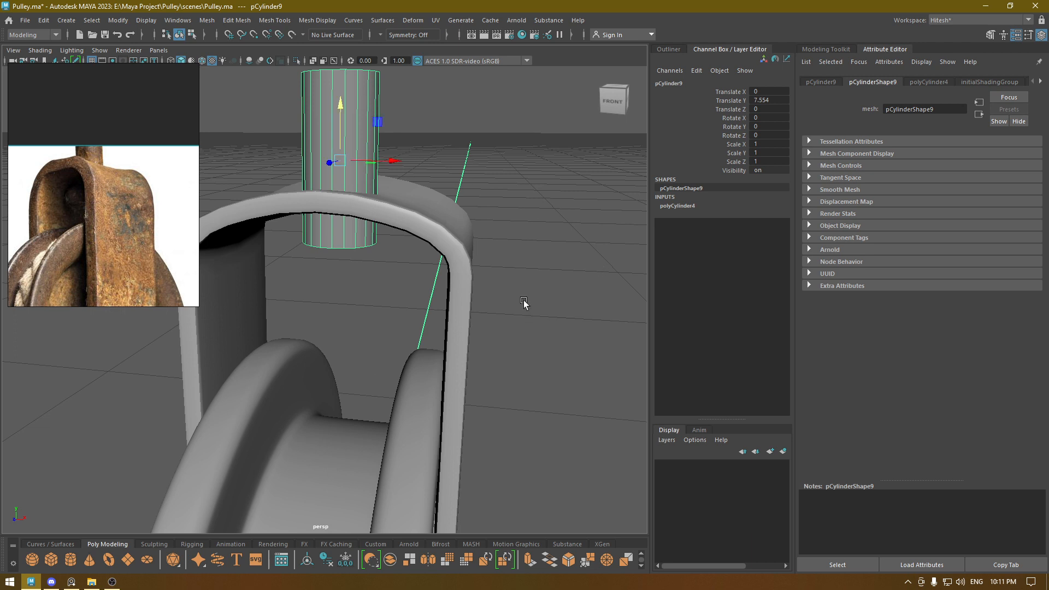
key(space)
drag(520, 263, 518, 289)
scroll(323, 293, up, 5)
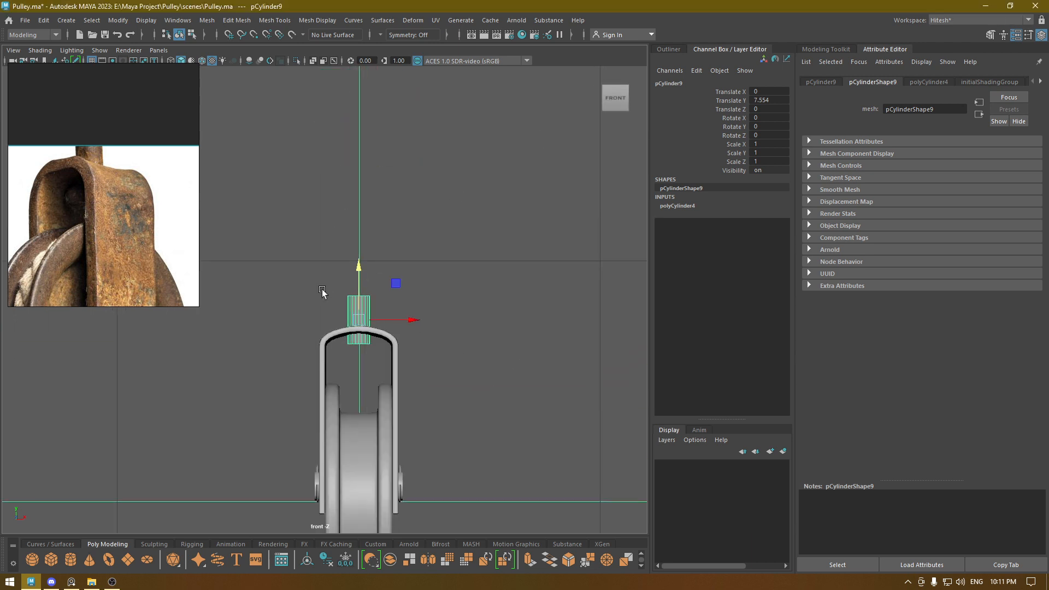
right_drag(397, 246, 331, 241)
drag(331, 241, 422, 309)
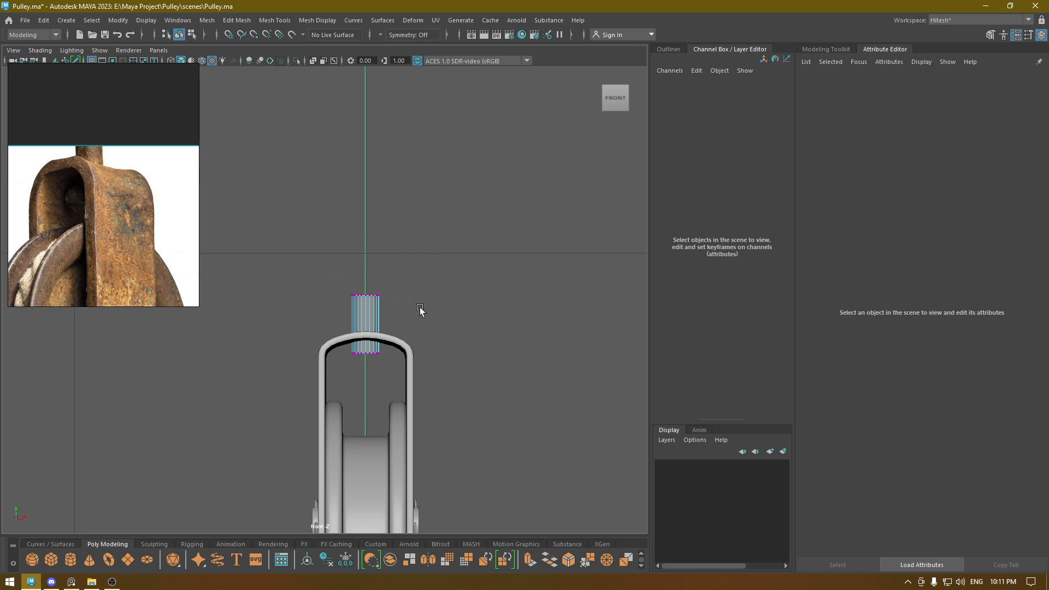
drag(365, 246, 371, 168)
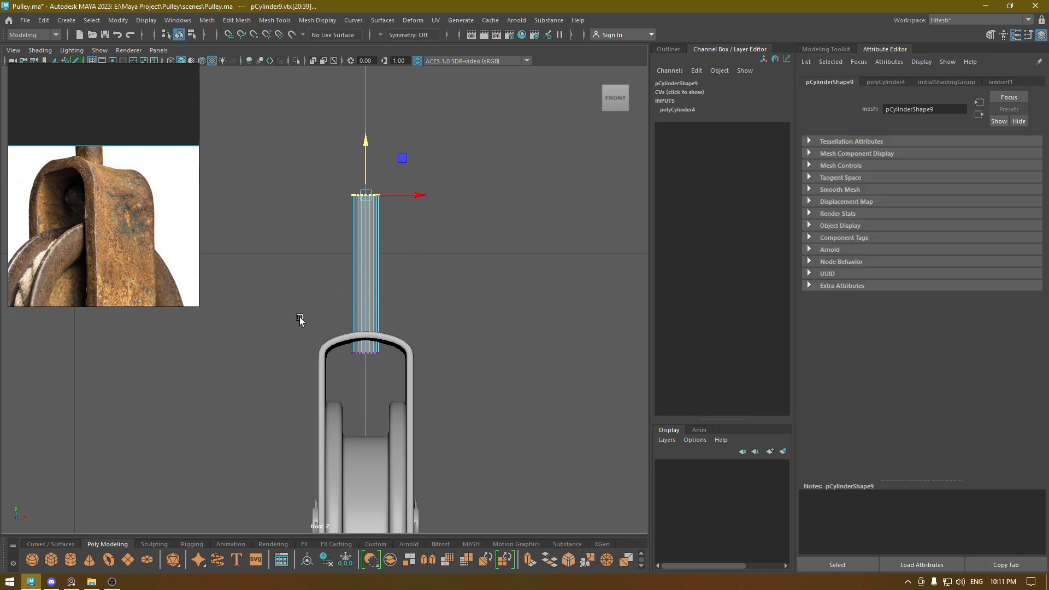
Raise the shaft's bottom vertices so its end sits just below the underside of the bracket's arch.
drag(300, 320, 382, 395)
mouse_move(363, 296)
mouse_down()
mouse_move(365, 307)
mouse_move(366, 287)
mouse_up()
scroll(390, 448, up, 3)
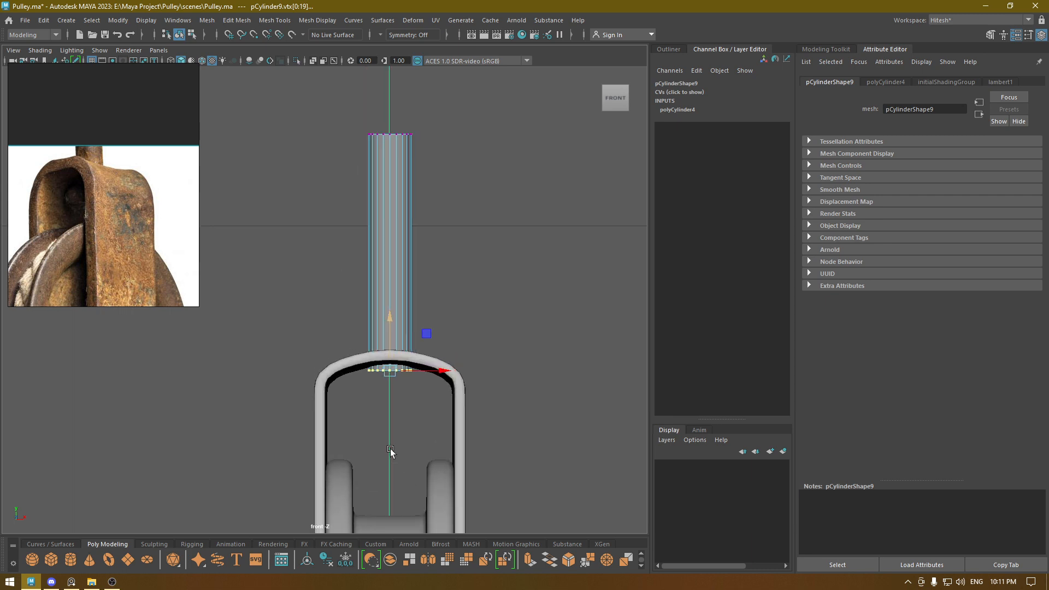
alt+middle_drag(390, 449, 387, 378)
alt+right_drag(387, 378, 465, 538)
alt+middle_drag(460, 375, 334, 328)
alt+right_drag(333, 327, 368, 399)
alt+middle_drag(334, 248, 364, 268)
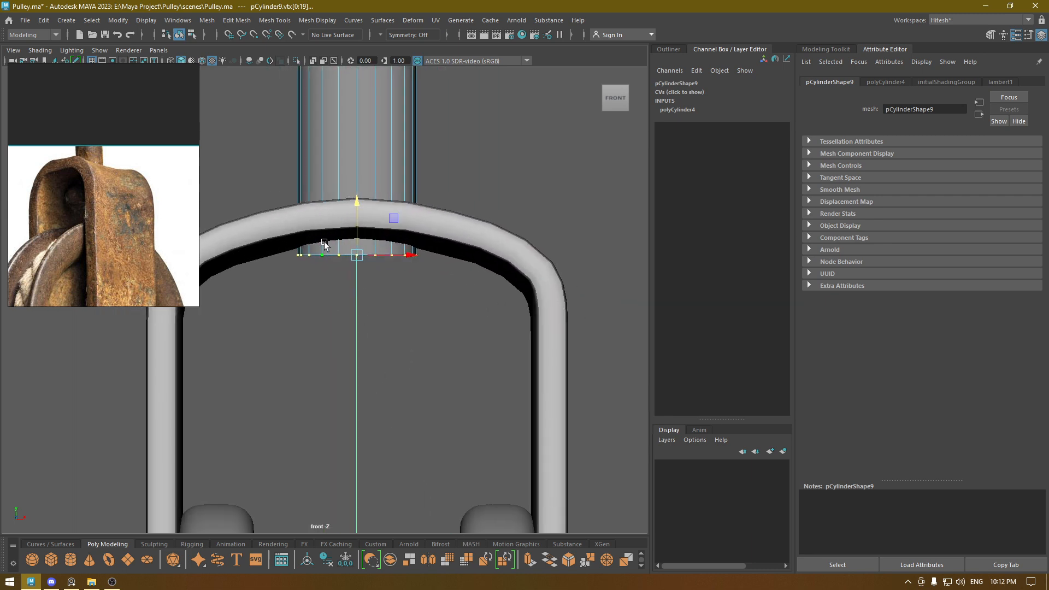
Select only the cap faces at the shaft's lower end.
right_drag(342, 271, 345, 295)
drag(417, 301, 288, 218)
key(space)
ctrl+drag(261, 167, 550, 194)
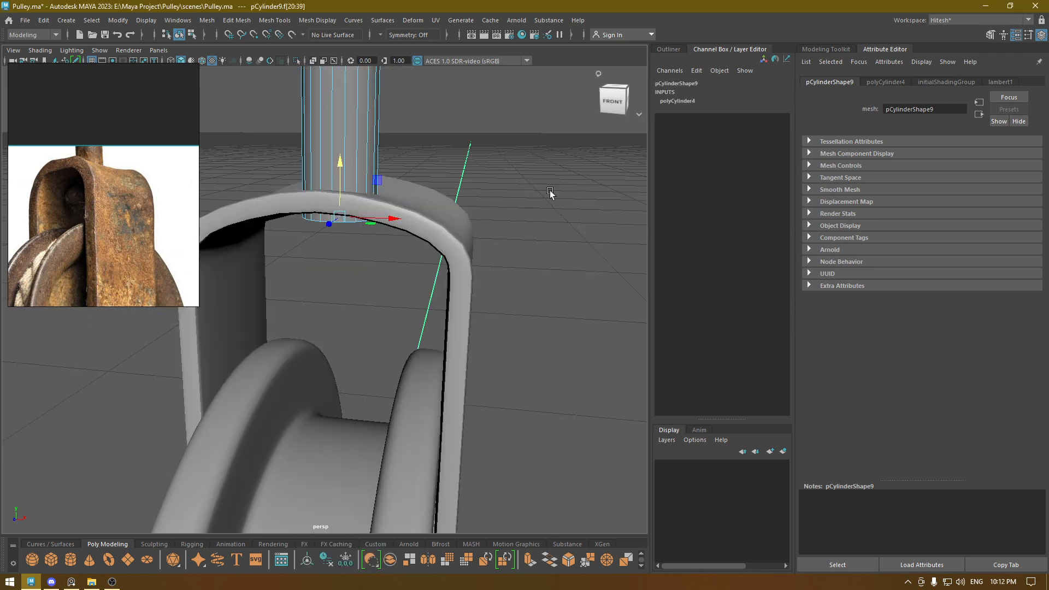
mouse_move(486, 249)
alt+mouse_down()
mouse_move(508, 212)
mouse_move(496, 263)
alt+mouse_up()
key(space)
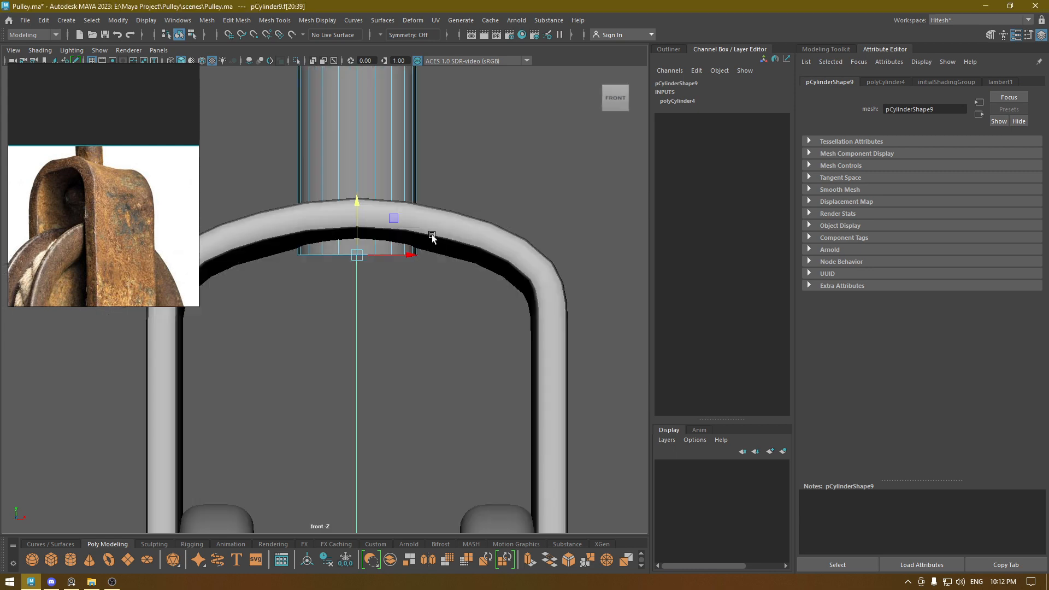
alt+right_drag(432, 232, 451, 327)
key(r)
key(space)
drag(427, 294, 358, 194)
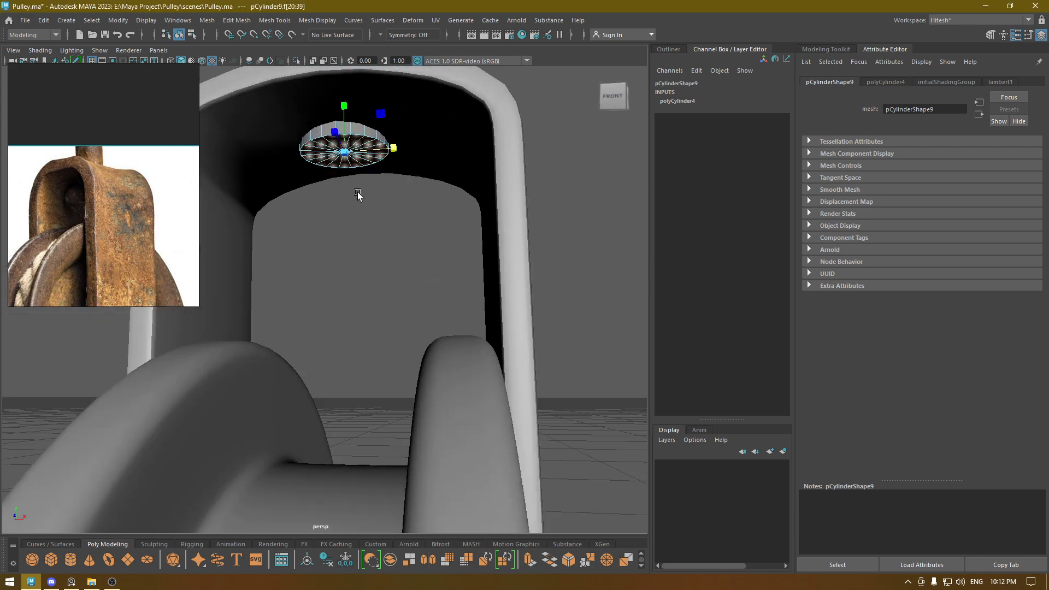
shift+drag(345, 153, 377, 162)
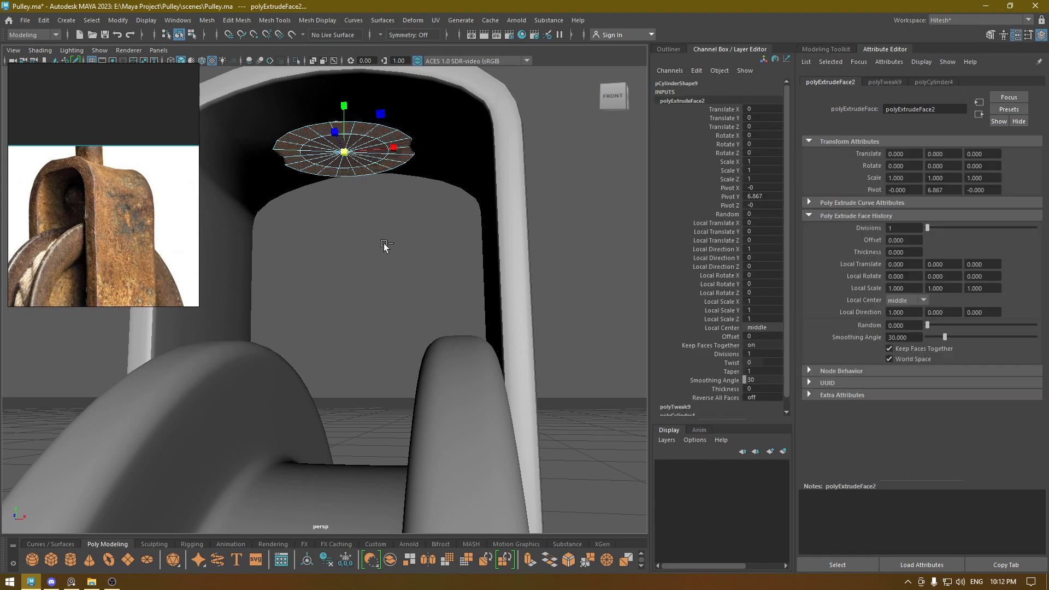
key(ctrl+z)
Extrude the shaft's lower cap faces outward with an Offset of -0.2, and extrude them again downward to form a collar.
alt+drag(382, 248, 383, 281)
key(ctrl+e)
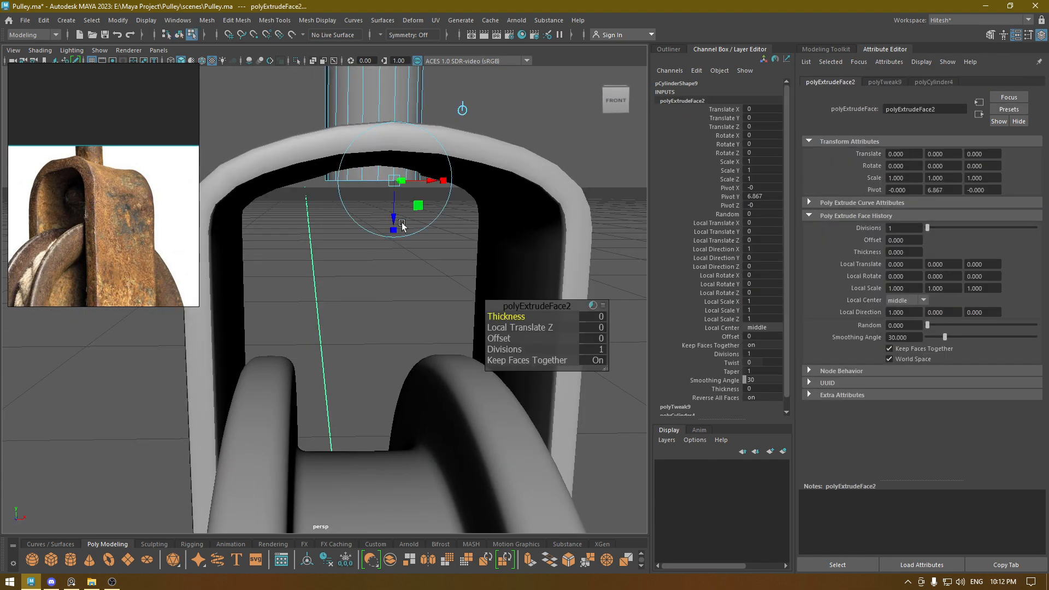
alt+drag(403, 223, 379, 211)
drag(495, 338, 443, 273)
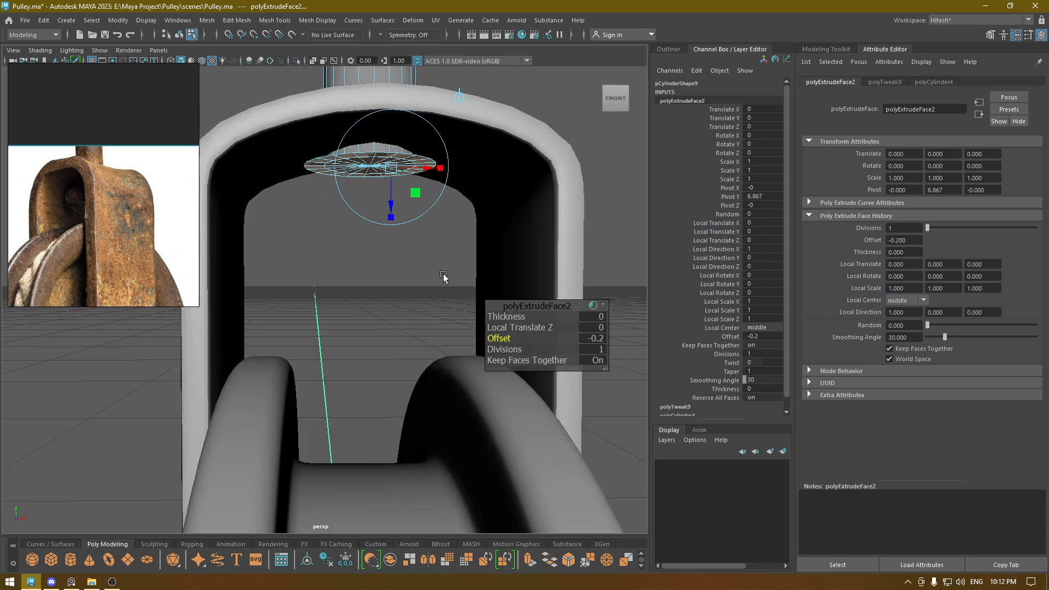
key(ctrl+e)
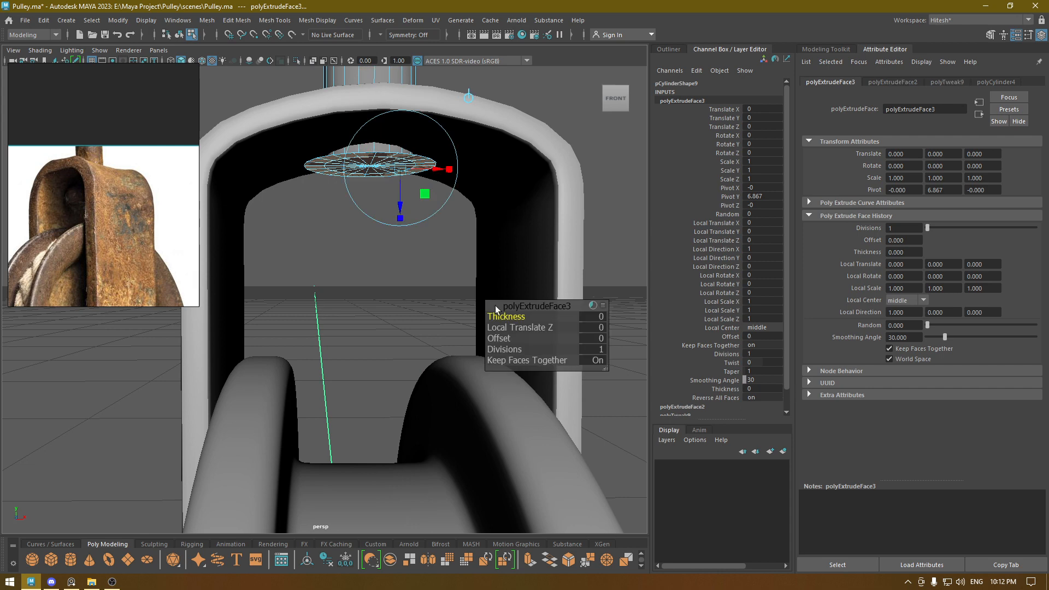
drag(497, 317, 476, 311)
Extrude the collar's underside inward with Offset 0.17, extrude it again with Thickness 0.21, and return to object mode.
key(ctrl+e)
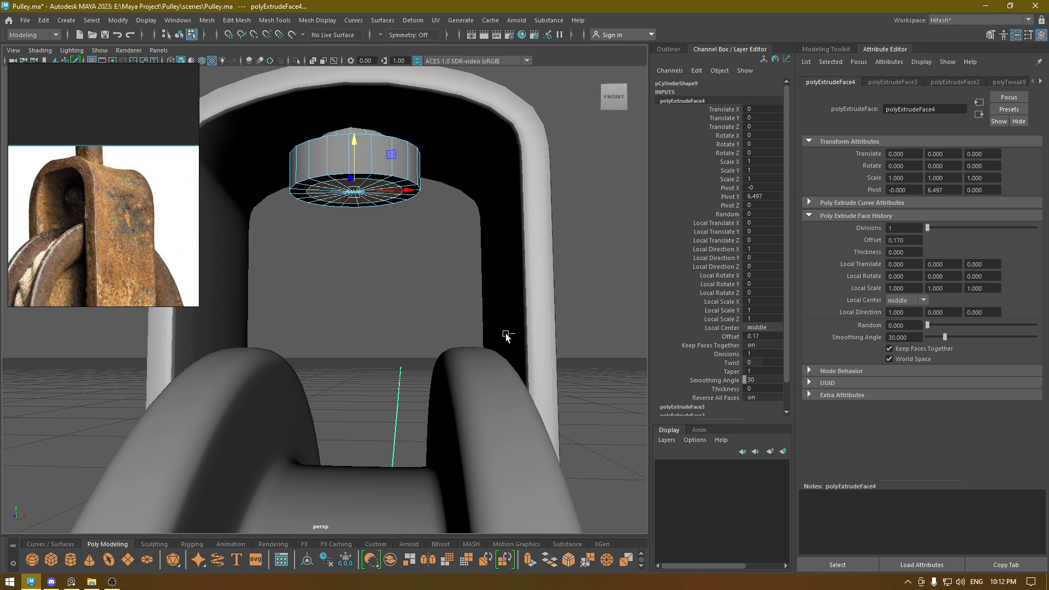
key(ctrl+e)
drag(504, 317, 518, 313)
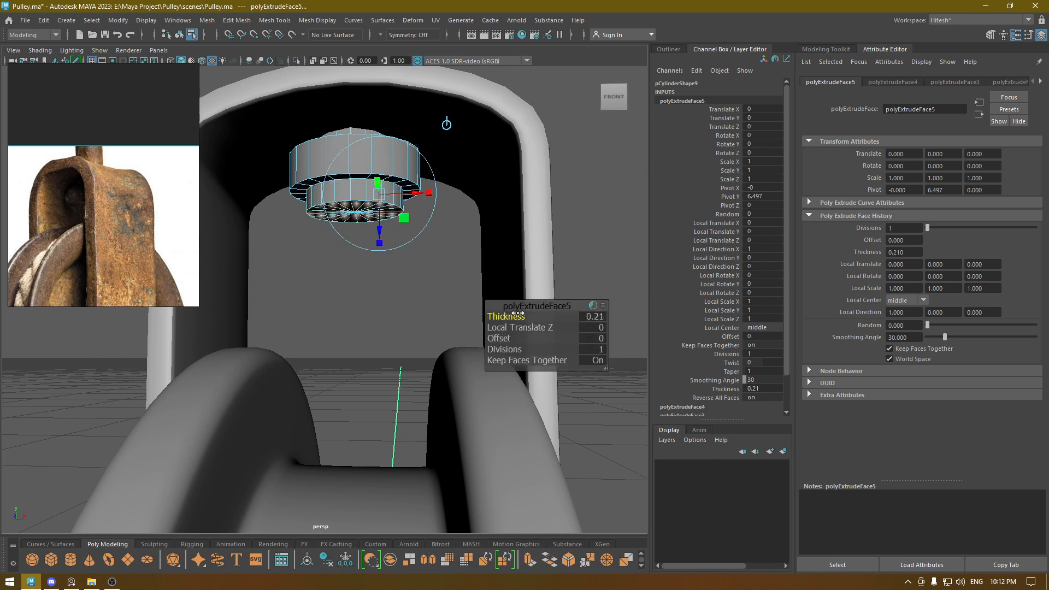
key(w)
right_drag(415, 173, 451, 147)
alt+drag(436, 172, 388, 158)
alt+drag(380, 213, 393, 179)
alt+drag(327, 197, 356, 246)
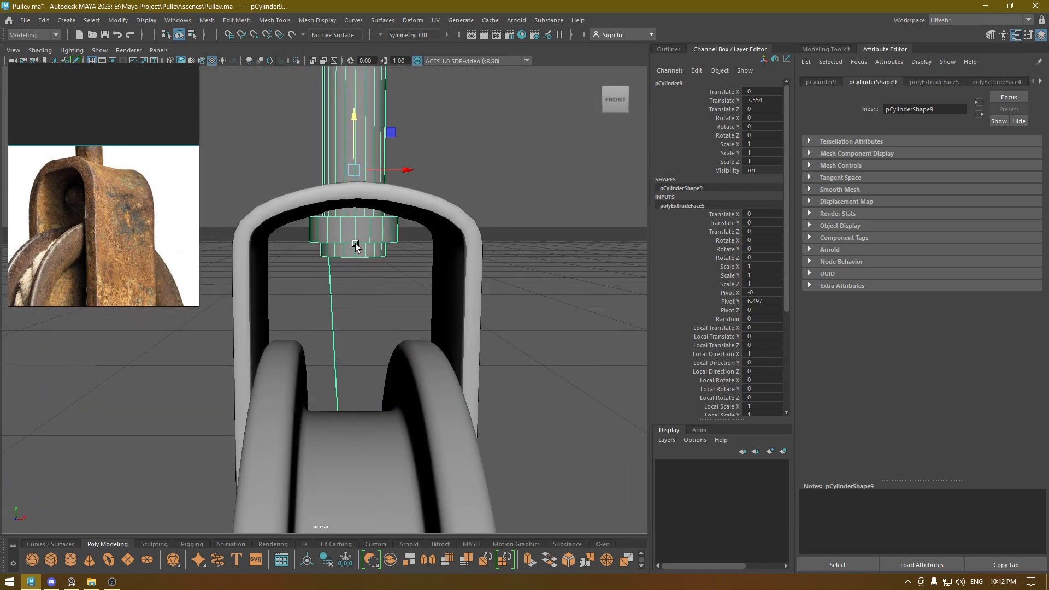
Bevel the edge loops of the collar and the stepped end beneath the bracket with Segments 2 and Fraction 0.38.
right_drag(390, 230, 379, 207)
scroll(386, 304, up, 3)
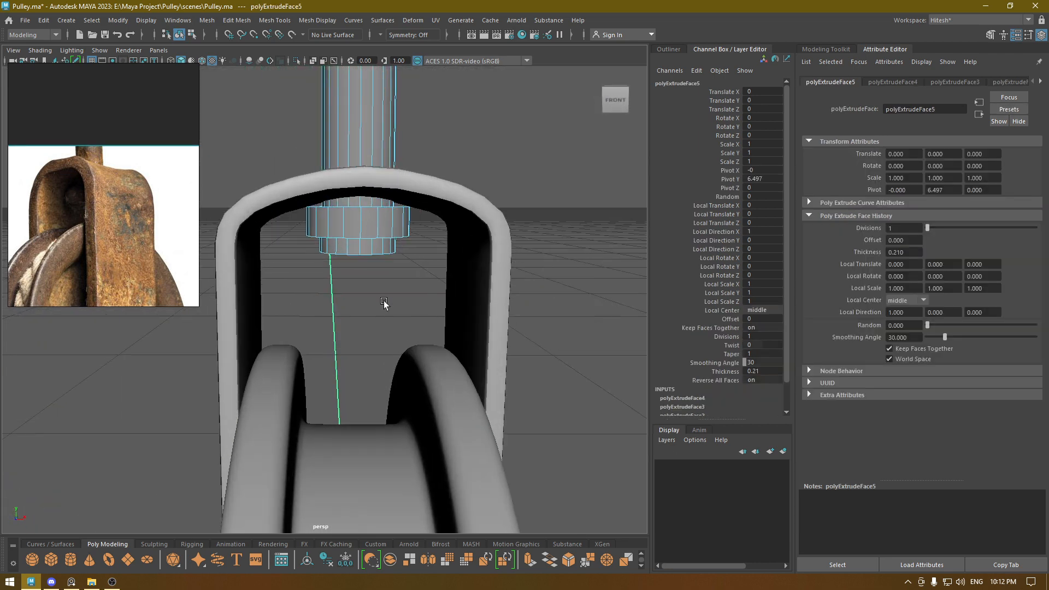
alt+drag(386, 304, 384, 318)
click(372, 205)
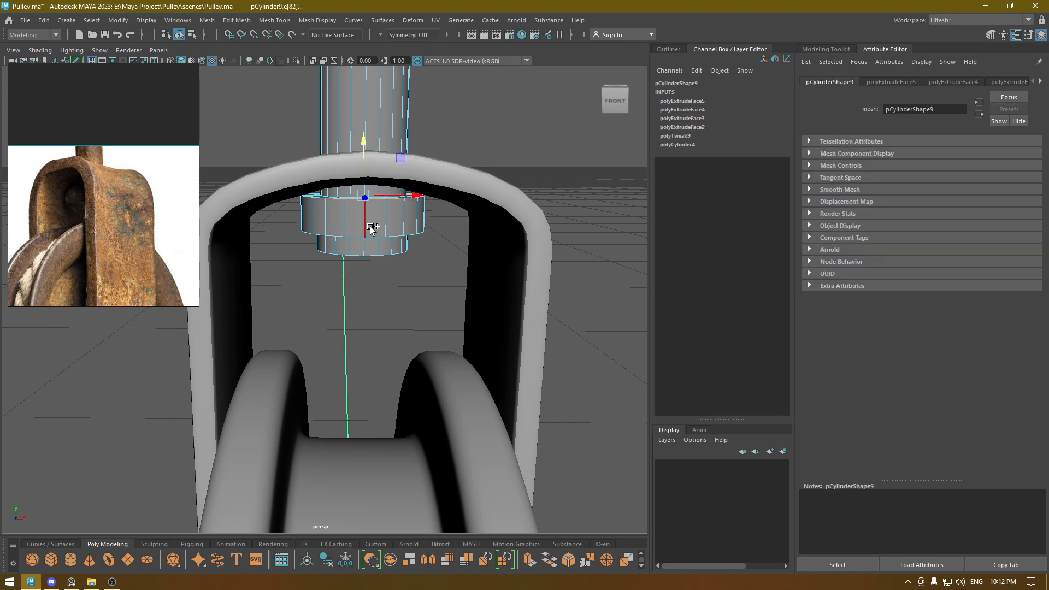
mouse_move(376, 230)
alt+mouse_down()
mouse_move(342, 268)
mouse_move(421, 417)
mouse_move(398, 268)
alt+mouse_up()
key(4)
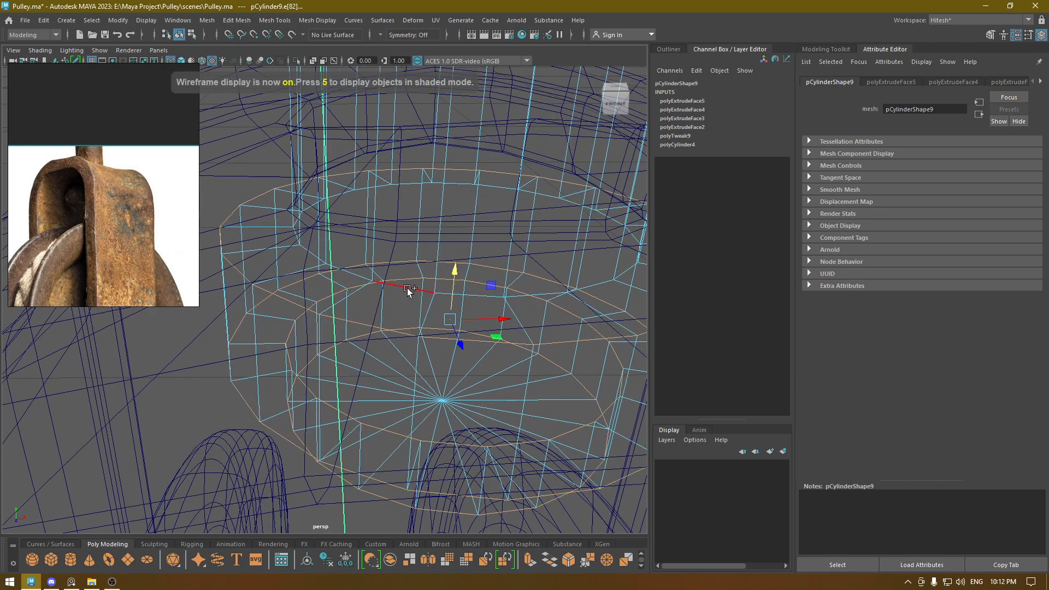
key(6)
mouse_move(447, 359)
alt+mouse_down()
mouse_move(366, 240)
mouse_move(364, 182)
mouse_move(352, 251)
alt+mouse_up()
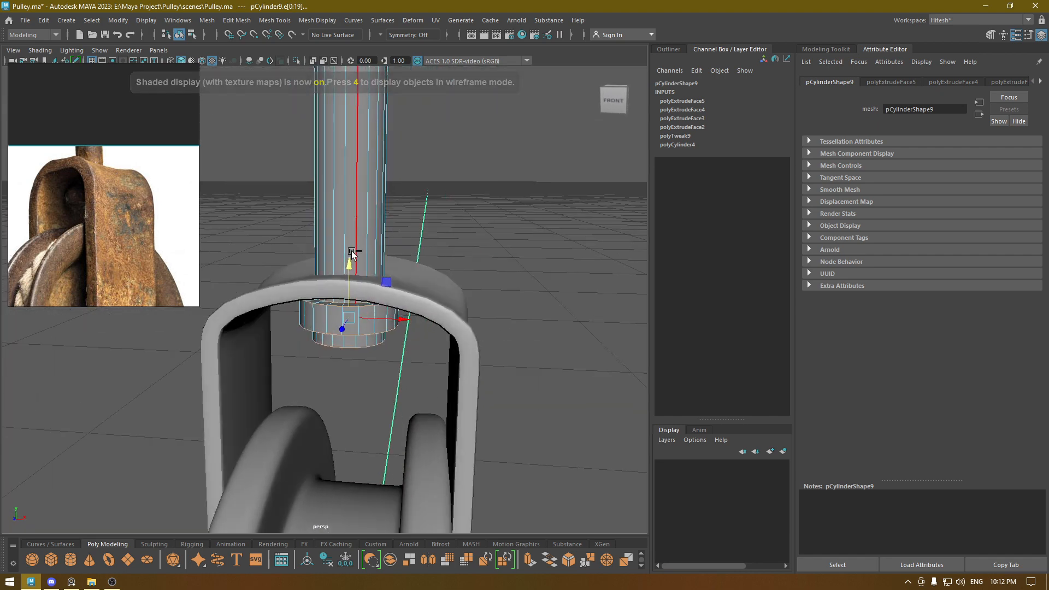
key(ctrl+b)
alt+right_drag(355, 281, 503, 402)
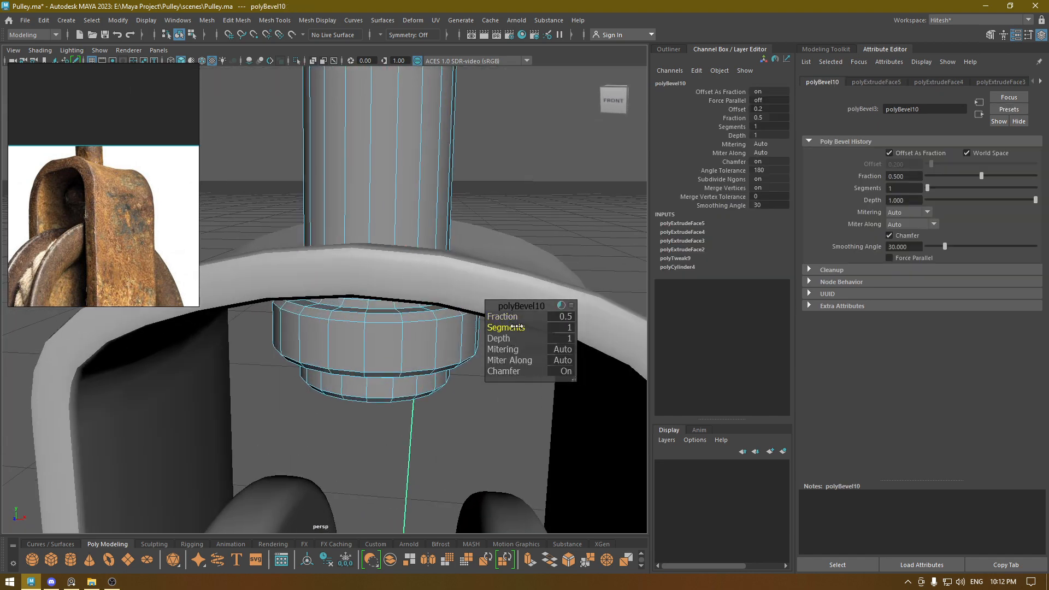
mouse_move(517, 326)
mouse_down()
mouse_move(542, 334)
mouse_move(503, 316)
mouse_up()
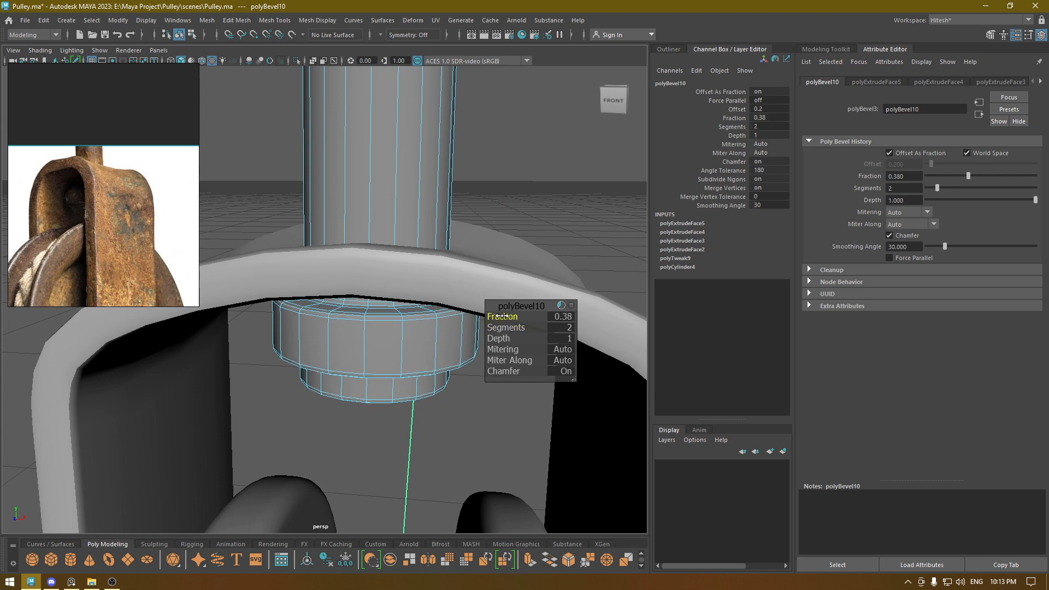
key(w)
right_drag(351, 261, 406, 245)
Bevel the edge loop at the shaft's upper end with Segments 2 and Fraction 0.06, and return to object mode.
alt+middle_drag(460, 278, 455, 394)
alt+right_drag(455, 394, 390, 174)
alt+middle_drag(390, 174, 410, 418)
right_drag(359, 389, 371, 217)
double_click(357, 384)
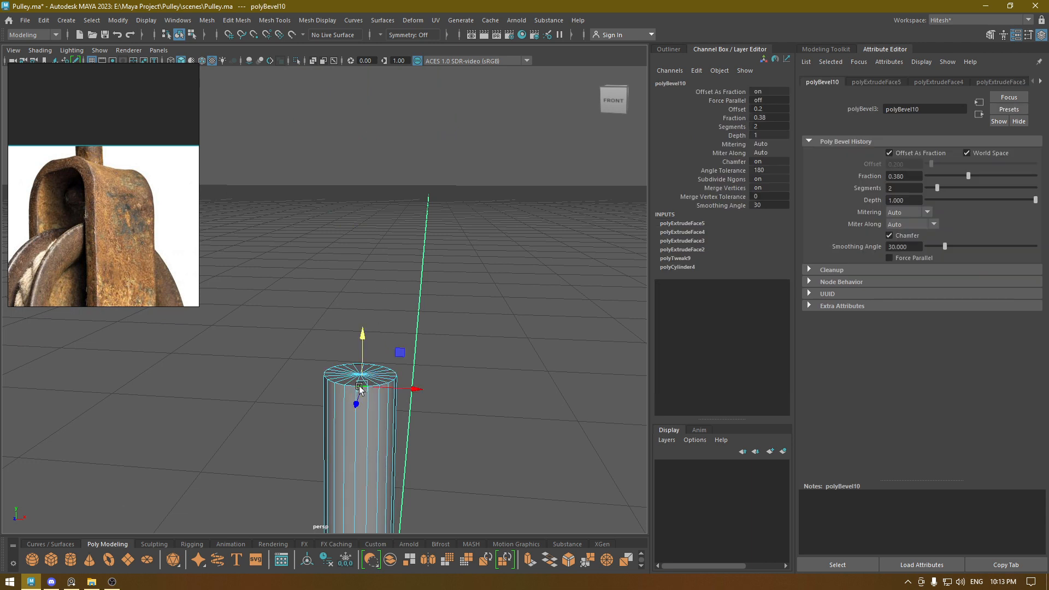
key(ctrl+b)
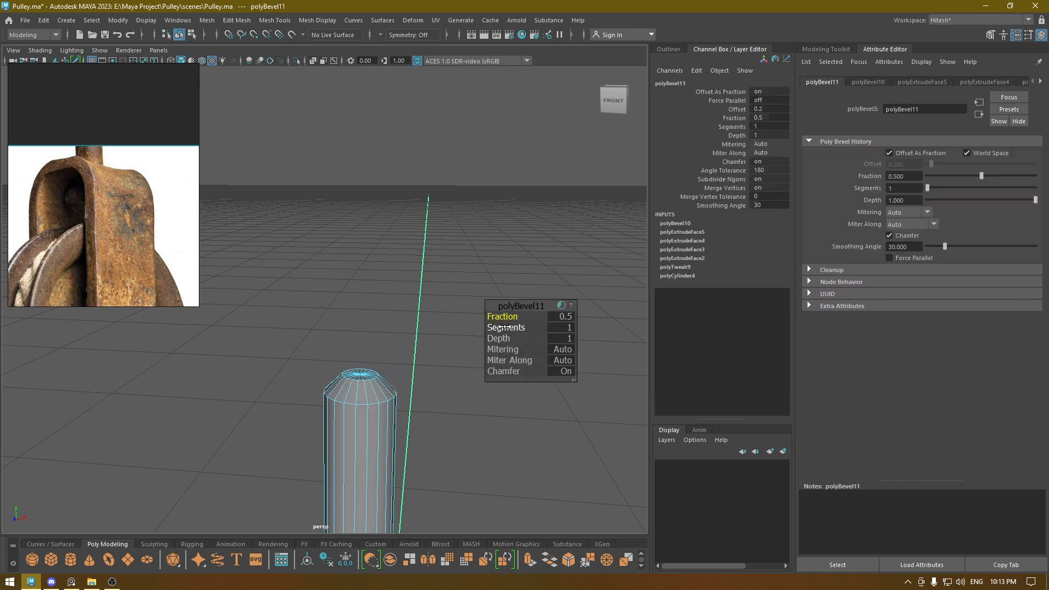
mouse_move(502, 327)
mouse_down()
mouse_move(544, 329)
mouse_move(499, 317)
mouse_up()
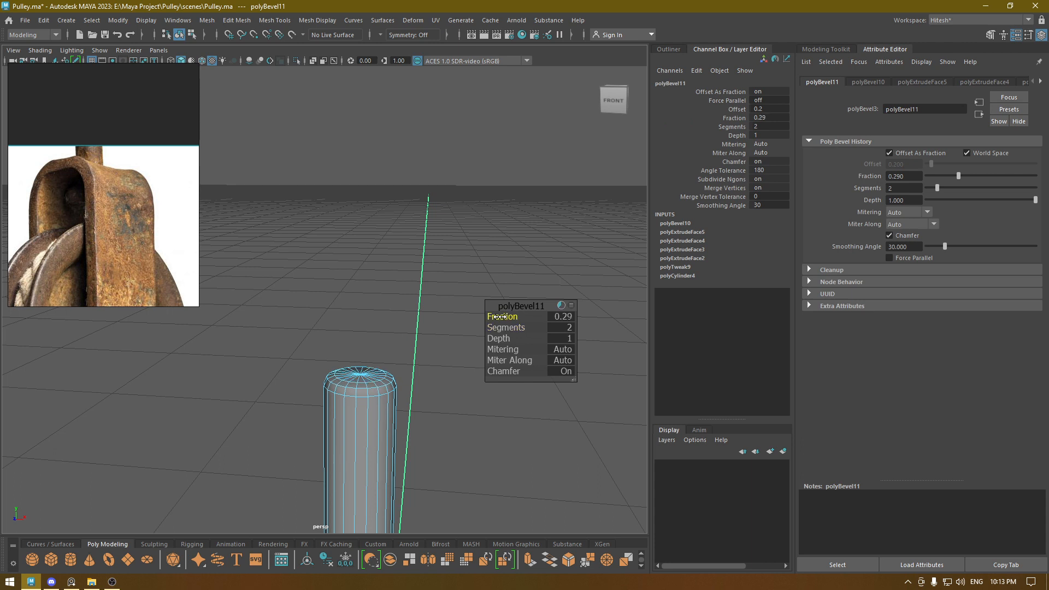
key(q)
right_drag(404, 329, 468, 238)
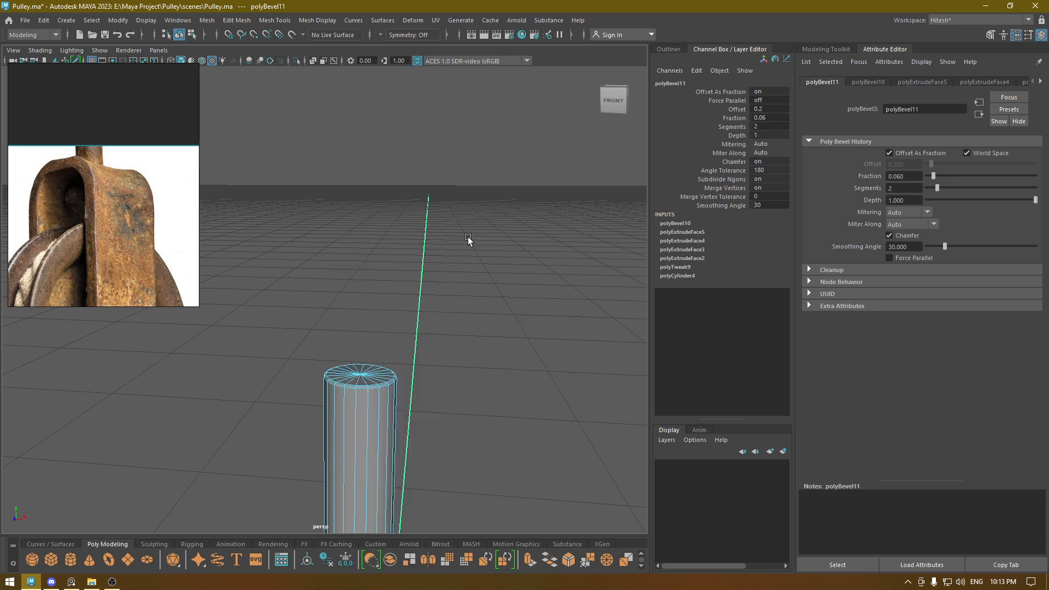
right_click(363, 404)
right_drag(370, 544, 444, 528)
click(465, 453)
Inspect the pulley, bracket and new shaft from several angles in the perspective view, and select the shaft.
scroll(465, 454, down, 5)
alt+drag(428, 352, 536, 248)
scroll(536, 248, up, 10)
alt+drag(426, 251, 400, 313)
scroll(400, 313, down, 5)
alt+drag(412, 377, 348, 107)
click(353, 90)
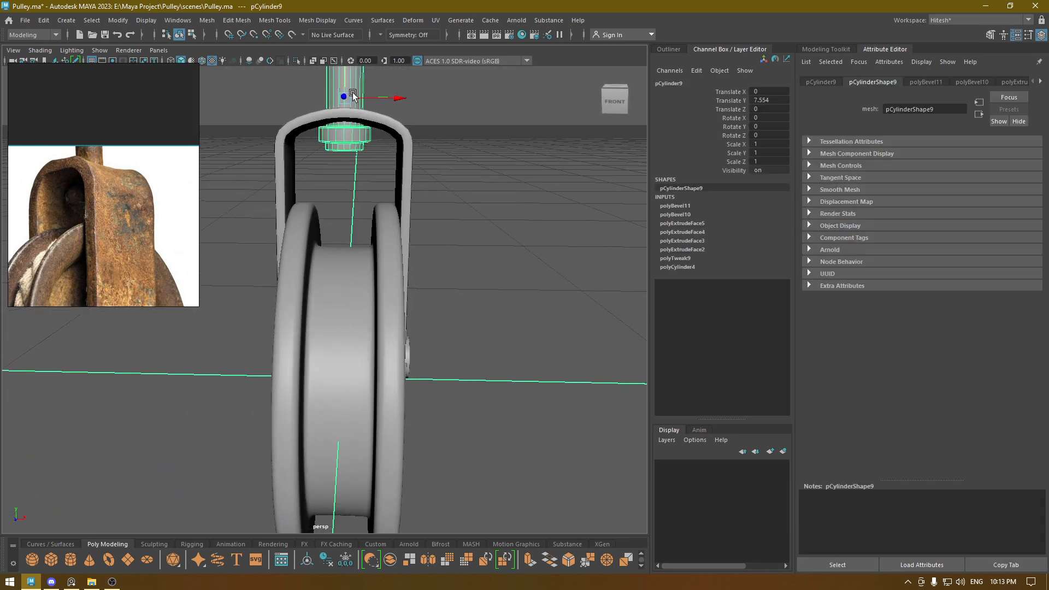
Examine the shaft, its collar beneath the bracket arch and the whole pulley from several angles in the perspective view.
scroll(344, 189, up, 5)
scroll(437, 288, up, 3)
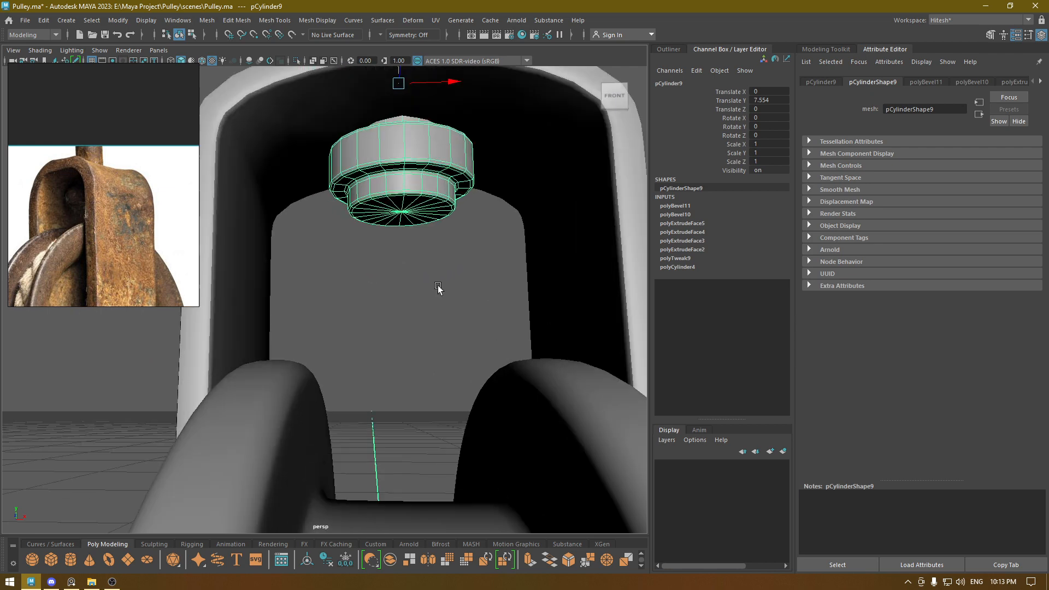
alt+drag(438, 288, 365, 465)
middle_drag(365, 464, 378, 449)
alt+drag(379, 449, 358, 472)
scroll(358, 471, down, 5)
alt+drag(379, 221, 393, 279)
click(473, 333)
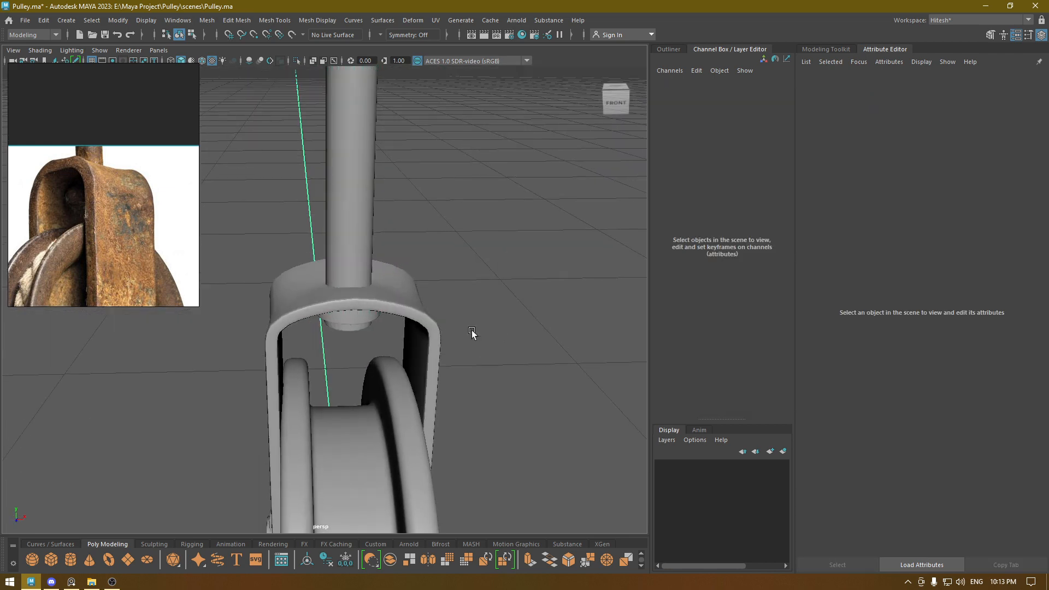
scroll(474, 333, down, 5)
mouse_move(474, 332)
alt+mouse_down()
mouse_move(427, 328)
mouse_move(464, 335)
alt+mouse_up()
alt+drag(400, 344, 427, 209)
Examine the wheel's profile and rope groove in the side and perspective views, and compare them with the reference photo.
key(space)
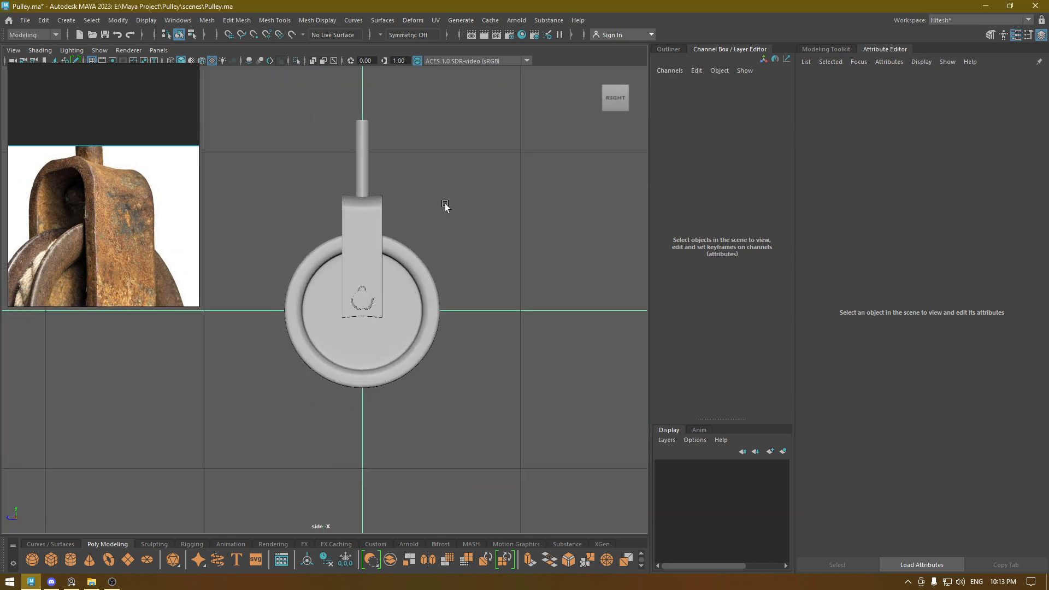
key(4)
alt+right_drag(386, 223, 417, 394)
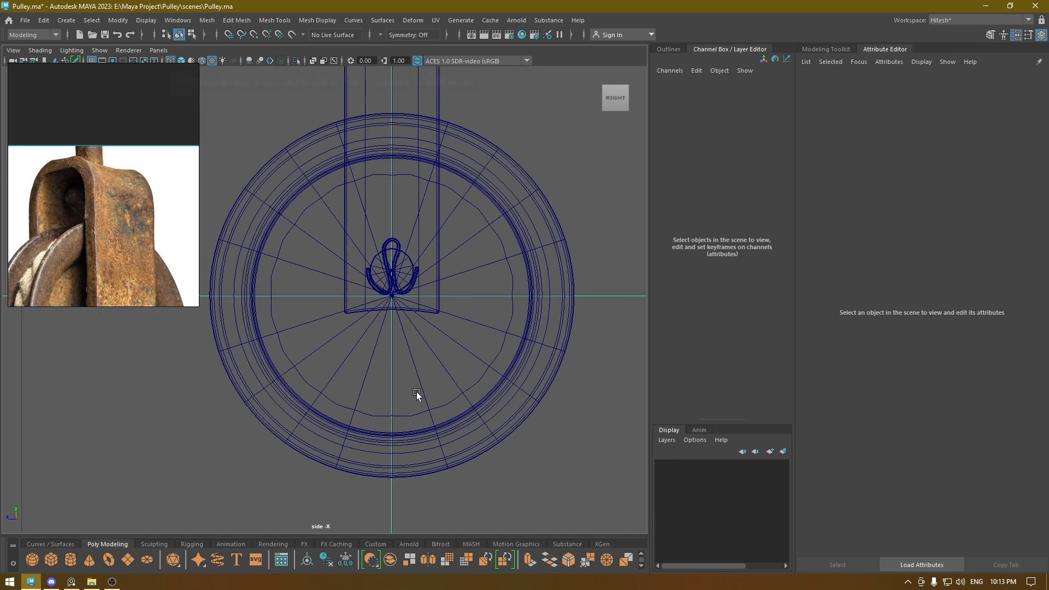
drag(414, 223, 414, 222)
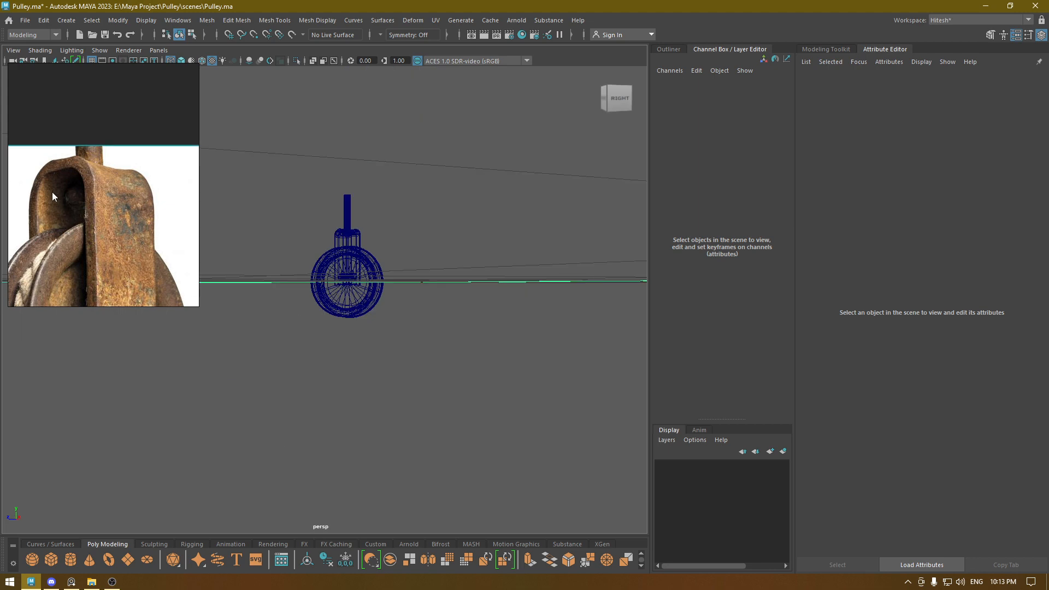
click(101, 256)
alt+drag(401, 370, 475, 388)
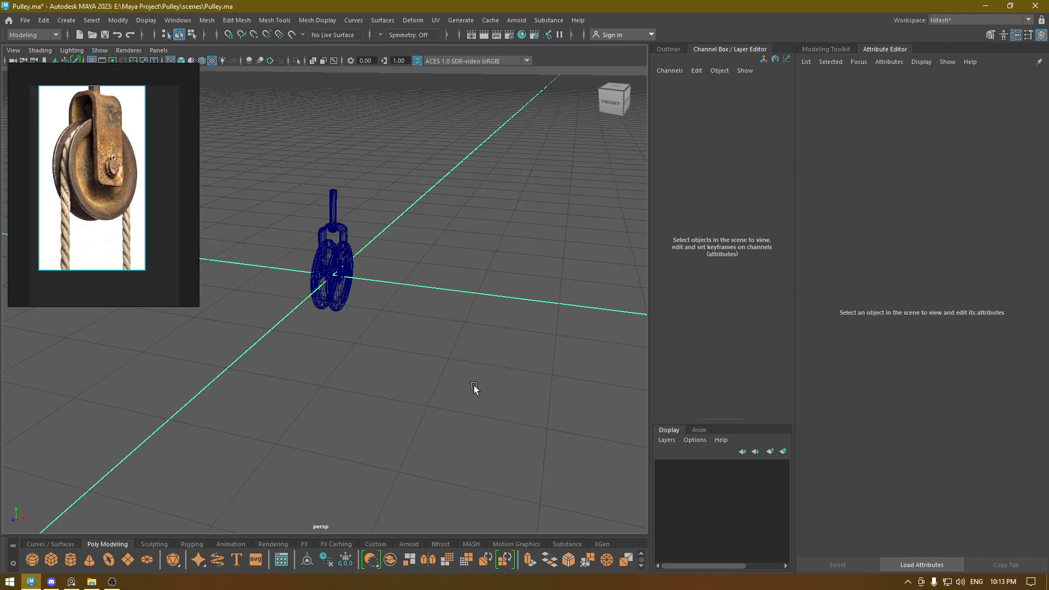
key(6)
scroll(363, 417, up, 5)
alt+drag(363, 417, 382, 365)
alt+drag(368, 250, 402, 276)
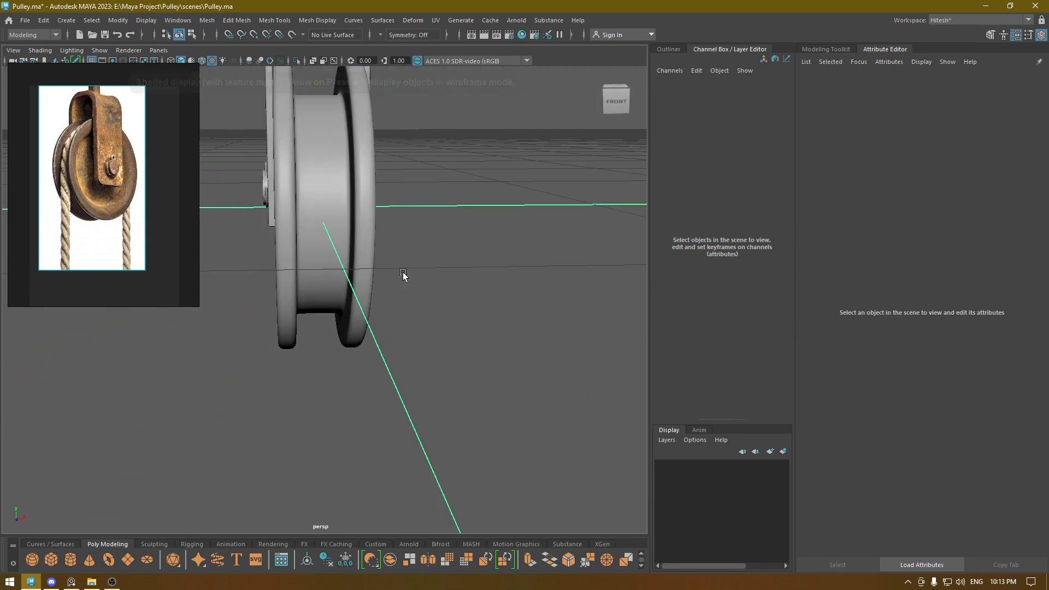
click(338, 254)
mouse_move(338, 254)
alt+mouse_down()
mouse_move(333, 198)
mouse_move(332, 269)
alt+mouse_up()
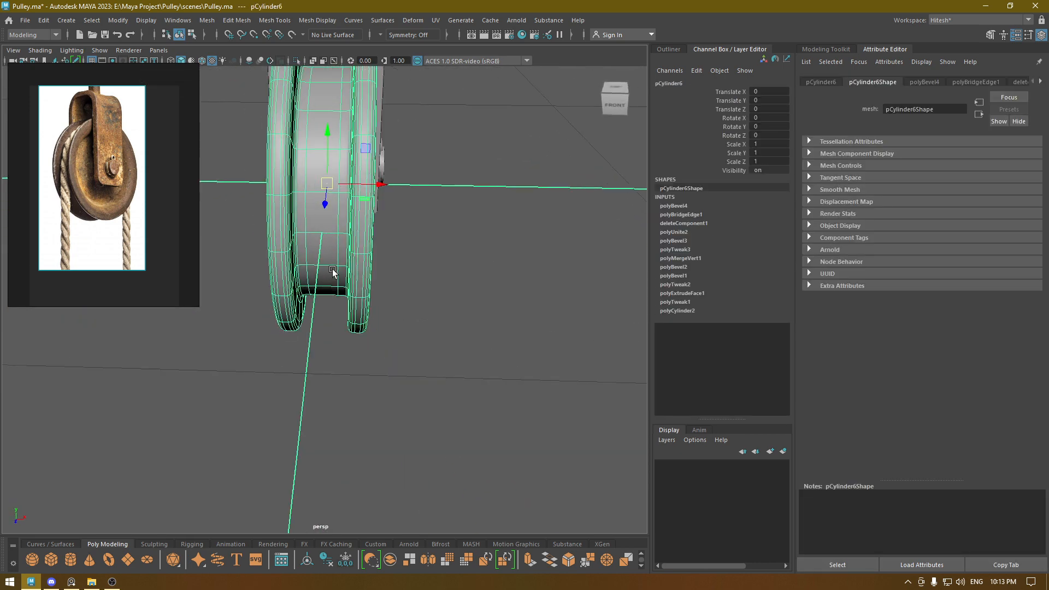
alt+drag(339, 230, 480, 324)
click(480, 323)
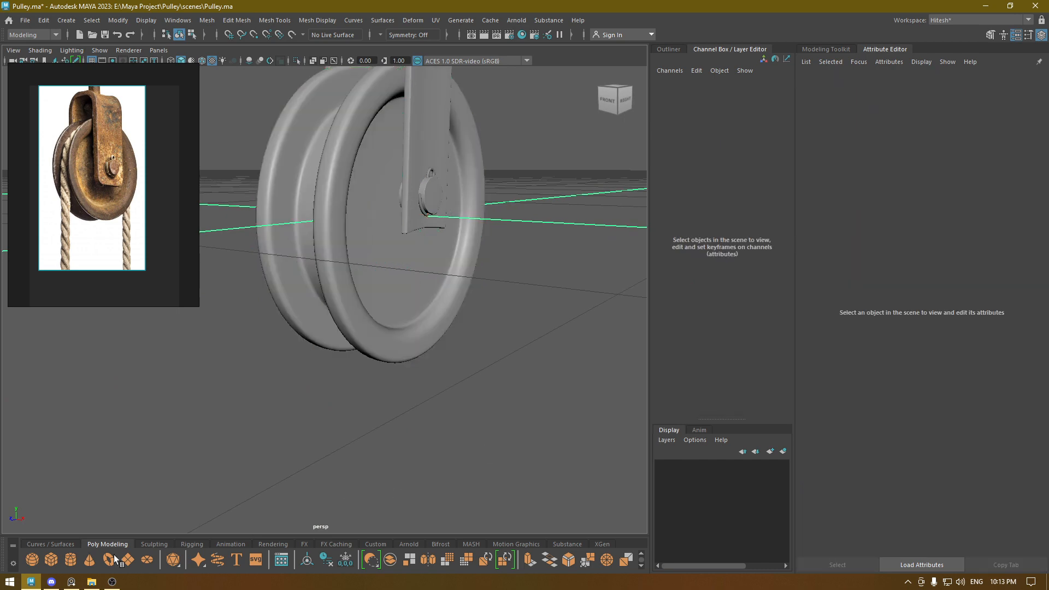
Create a NURBS circle, scale it uniformly to 4.665 and rotate it -90 degrees about Z to stand in the wheel's plane.
click(58, 545)
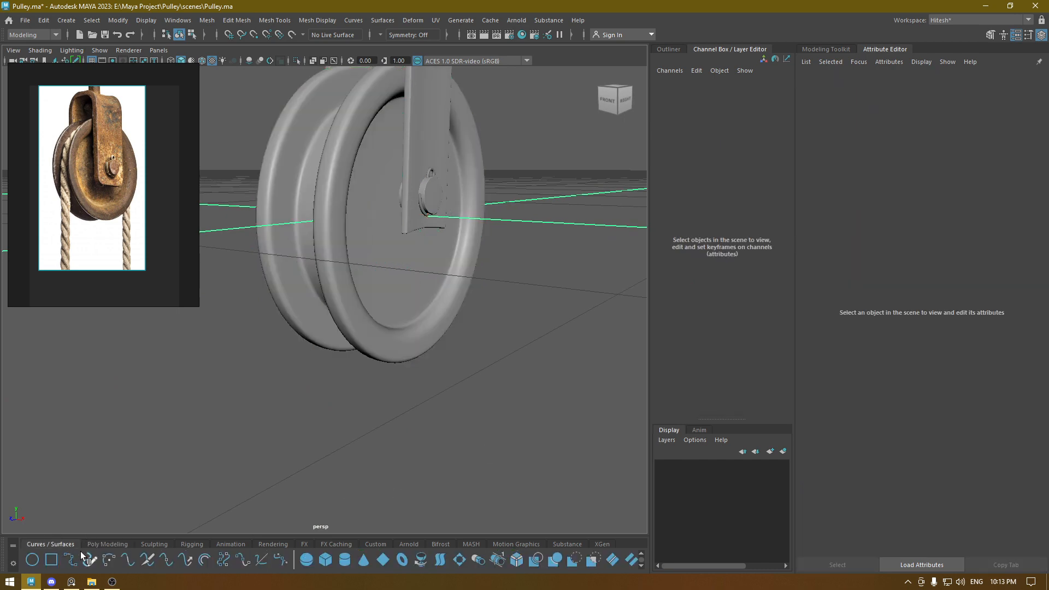
click(33, 560)
alt+drag(240, 481, 322, 295)
key(r)
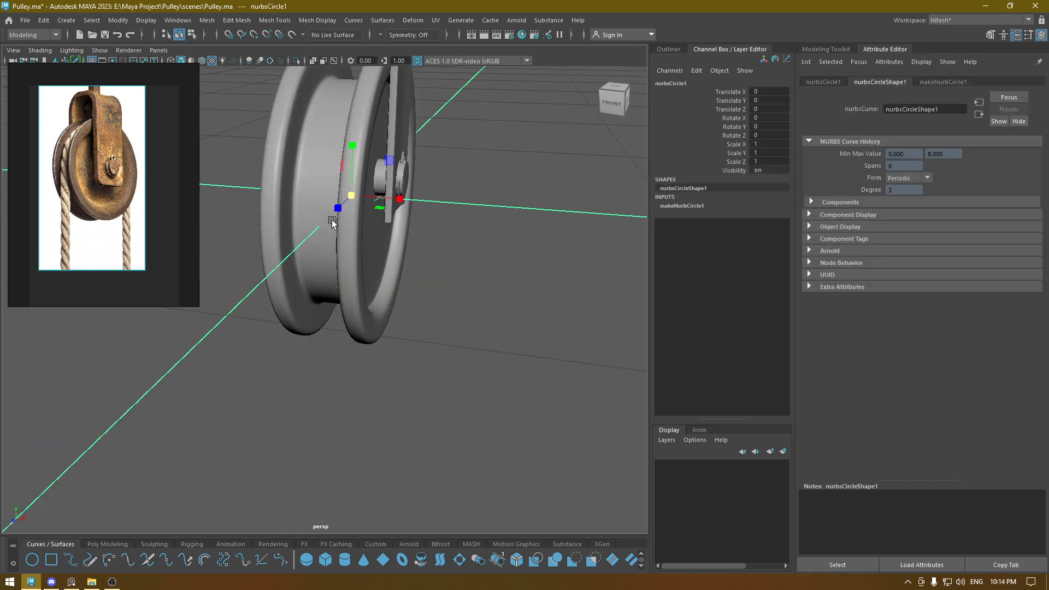
drag(353, 195, 537, 295)
key(e)
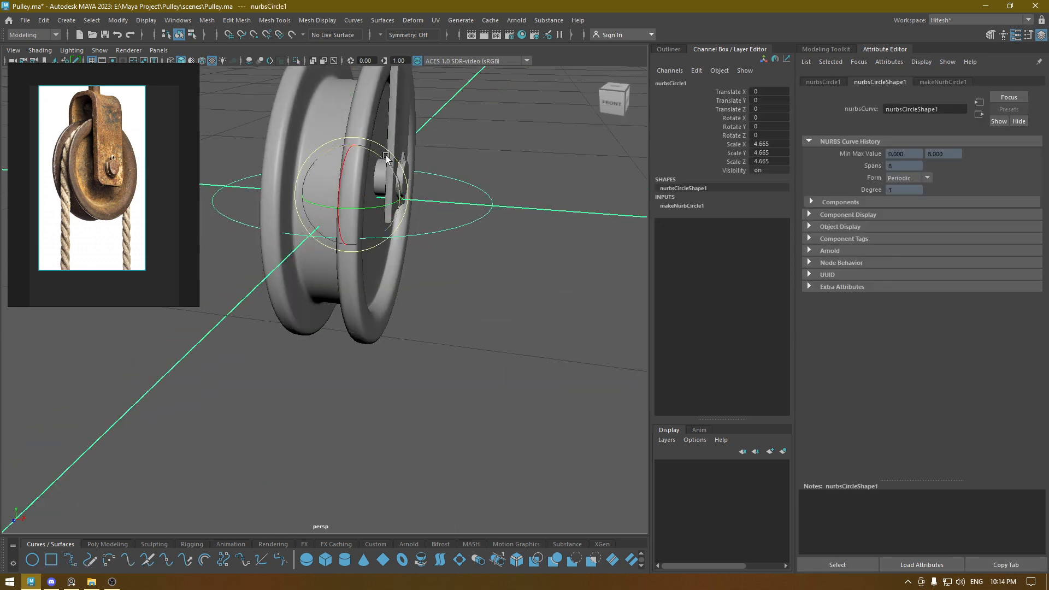
drag(389, 164, 478, 231)
Scale the NURBS circle uniformly to 4.093 in the wireframe side view to fit the wheel's groove.
key(w)
key(space)
key(4)
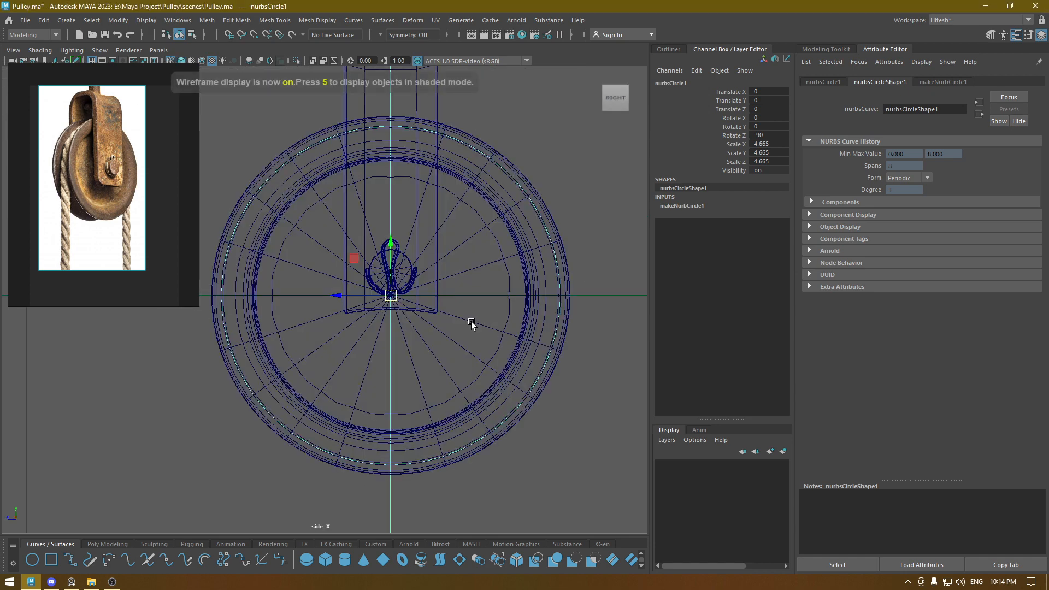
scroll(441, 324, up, 2)
drag(395, 295, 360, 307)
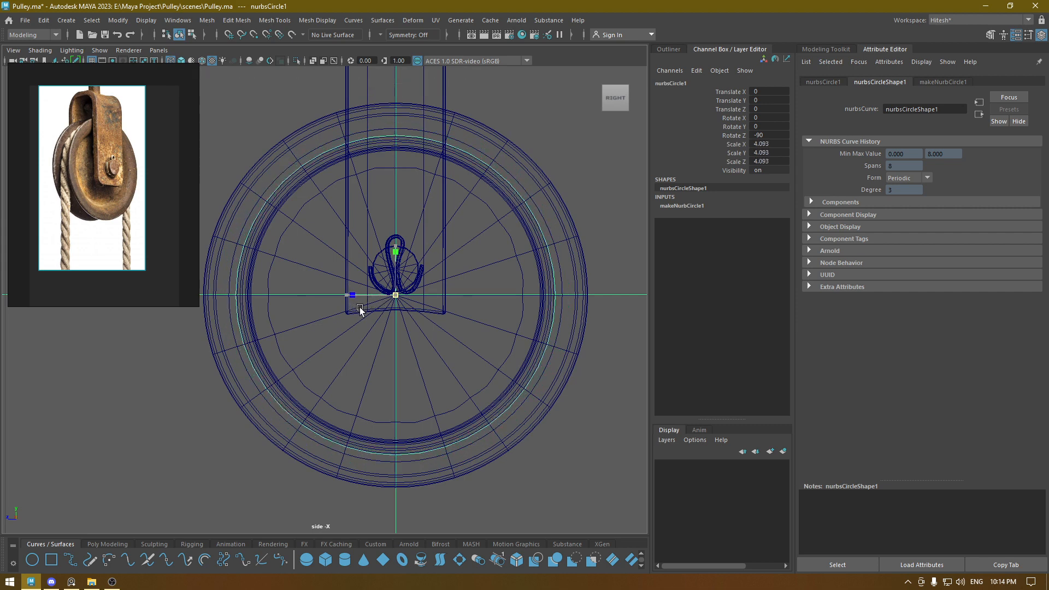
Try to open the NURBS circle by deleting the control vertices along its lower part.
key(space)
mouse_move(388, 253)
mouse_down()
mouse_move(389, 263)
mouse_move(363, 257)
mouse_move(432, 272)
mouse_move(440, 260)
mouse_up()
key(5)
right_drag(551, 173, 500, 171)
alt+drag(573, 241, 497, 250)
alt+right_drag(497, 251, 394, 203)
alt+drag(394, 204, 403, 201)
key(4)
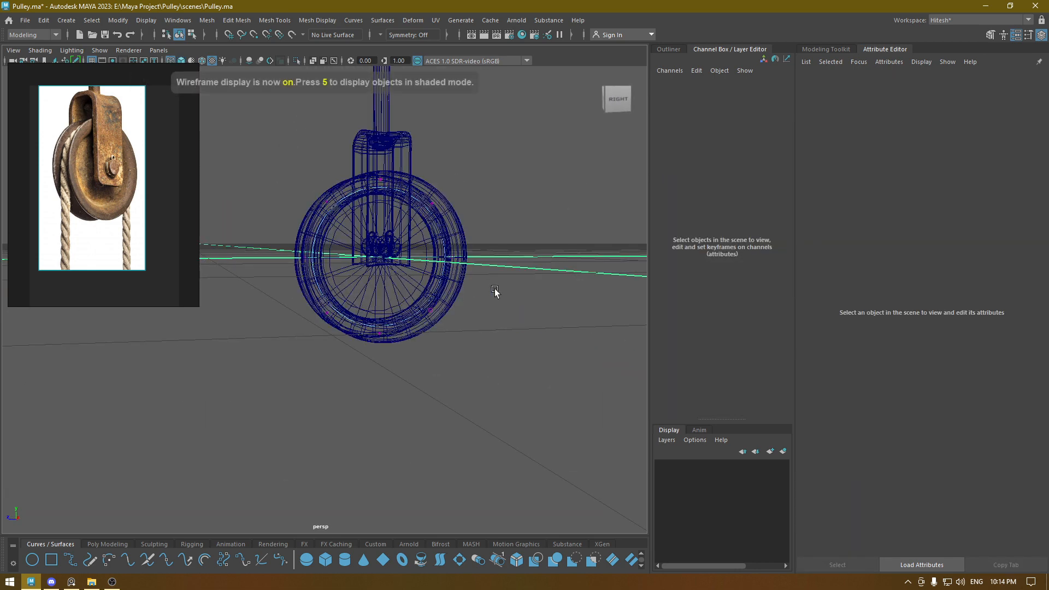
mouse_move(506, 383)
mouse_down()
mouse_move(358, 328)
mouse_move(298, 340)
mouse_up()
key(Delete)
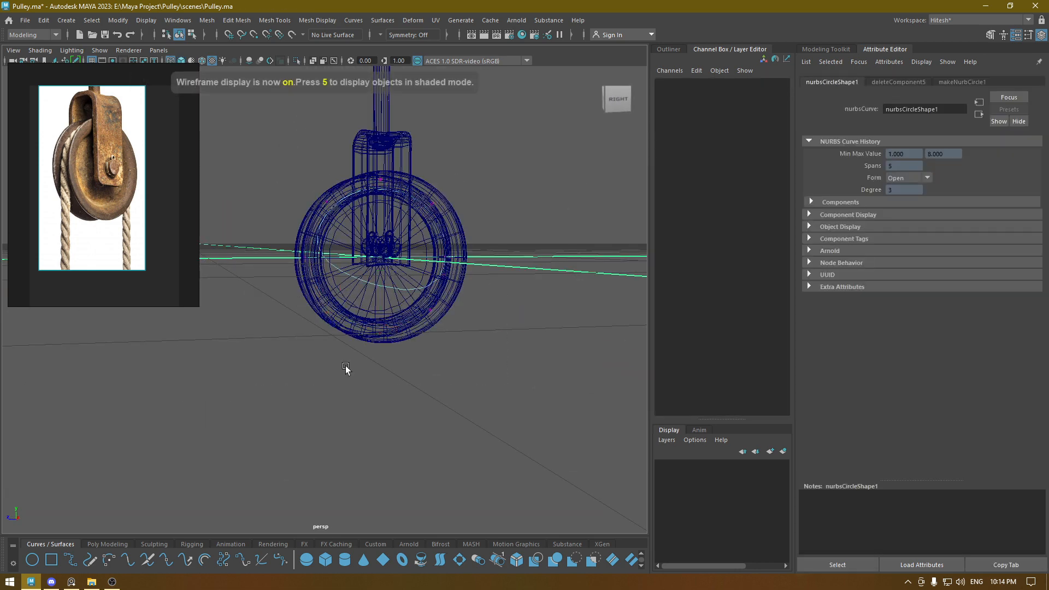
key(ctrl+z)
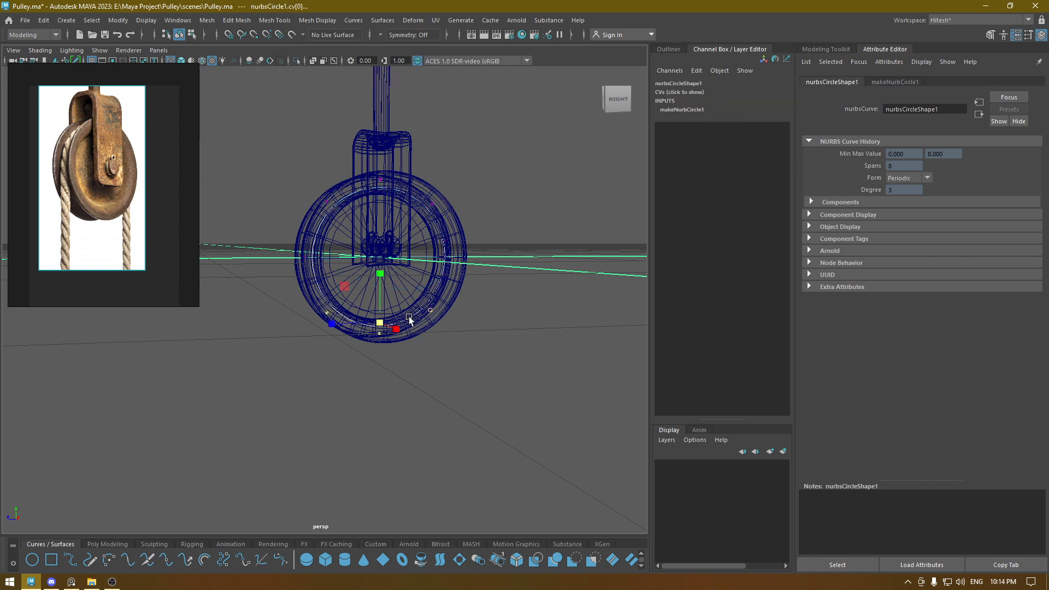
click(910, 181)
key(Delete)
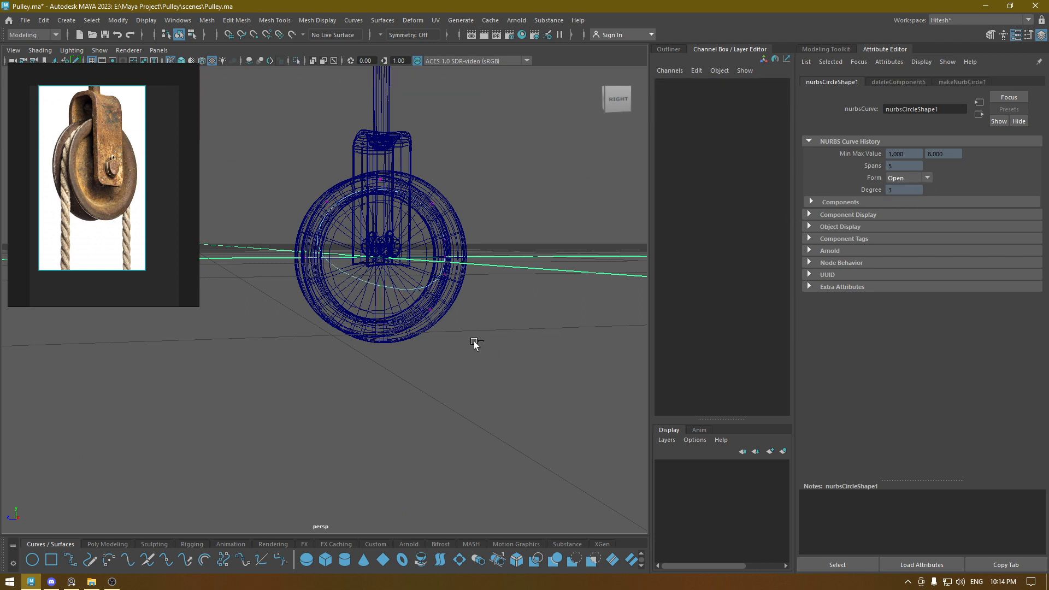
Undo the last control vertex deletion and delete the entire NURBS circle.
key(ctrl+z)
right_drag(461, 261, 493, 246)
key(Delete)
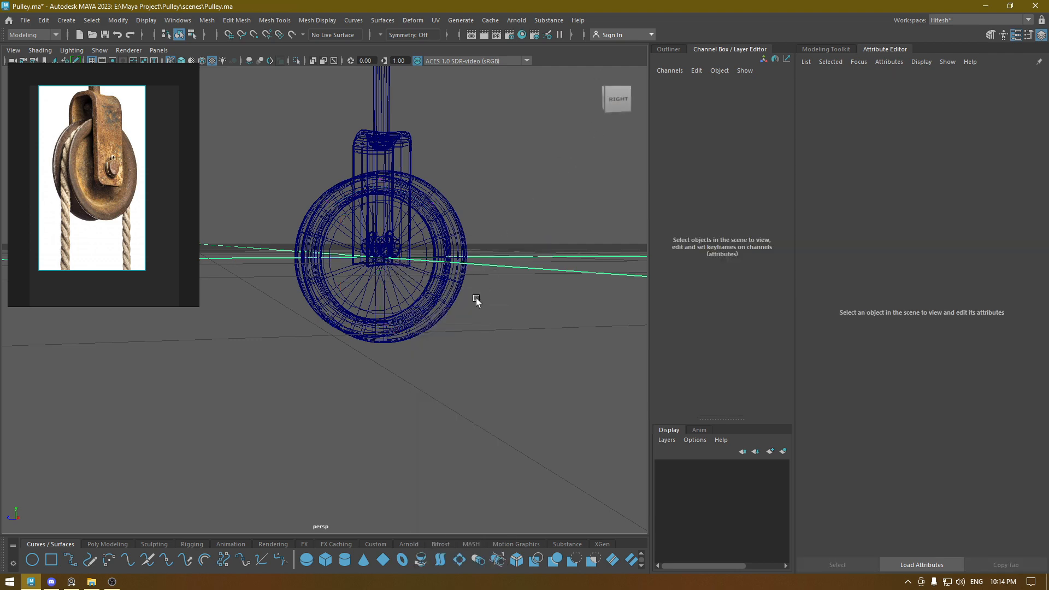
Draw an open Bezier curve in the side view, running up from below the wheel, over its groove and down the opposite side.
key(space)
drag(497, 266, 490, 282)
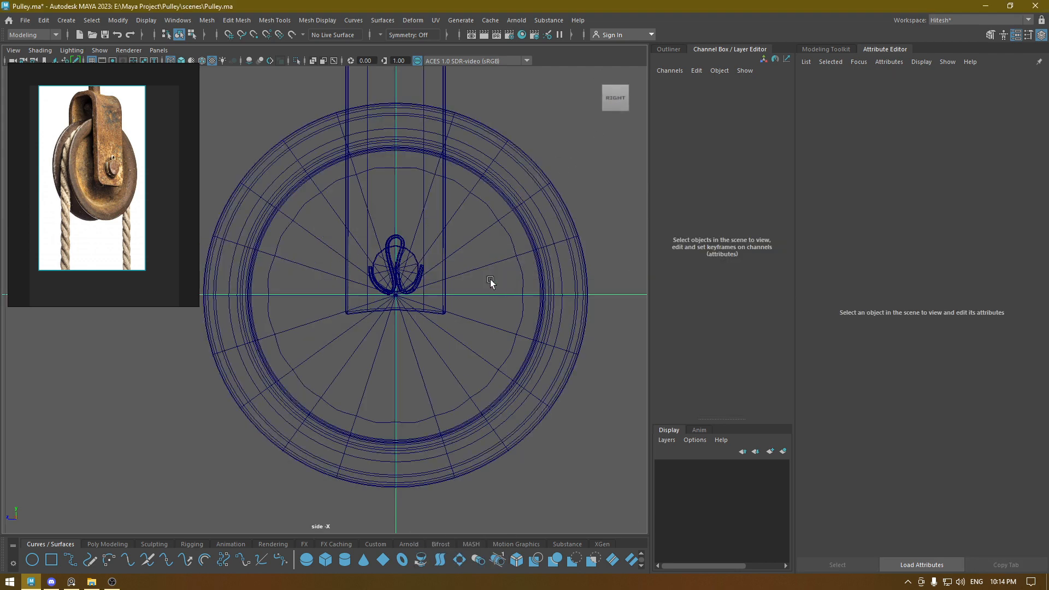
scroll(328, 298, down, 3)
click(61, 22)
mouse_move(116, 97)
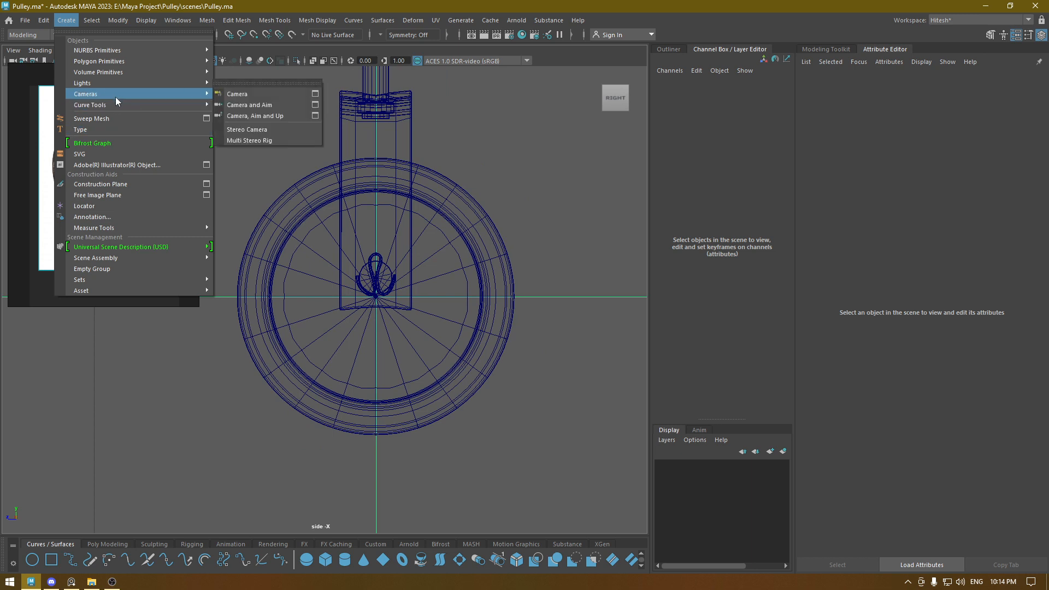
mouse_move(215, 110)
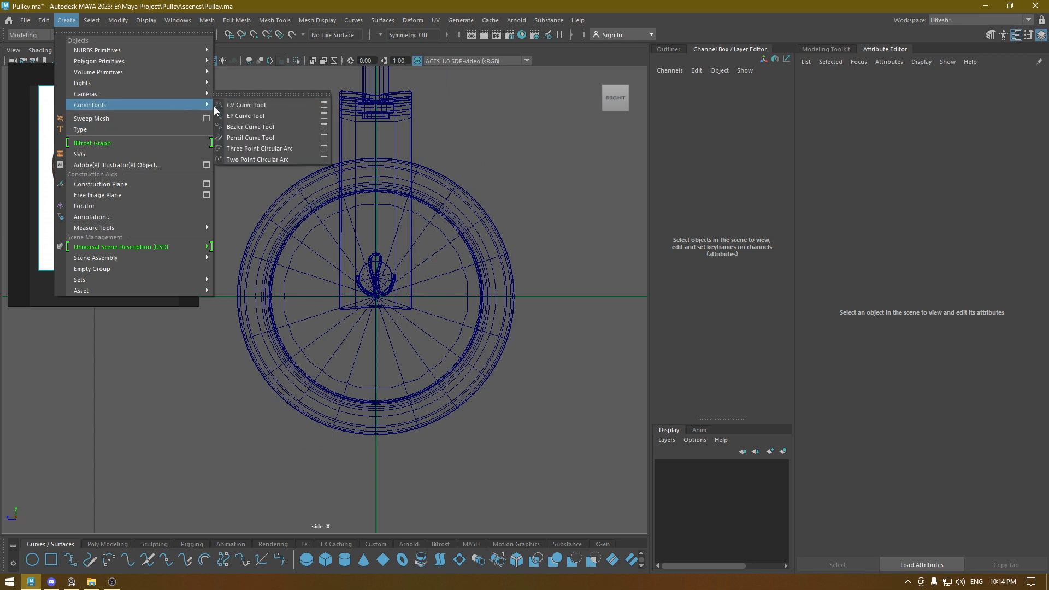
click(246, 125)
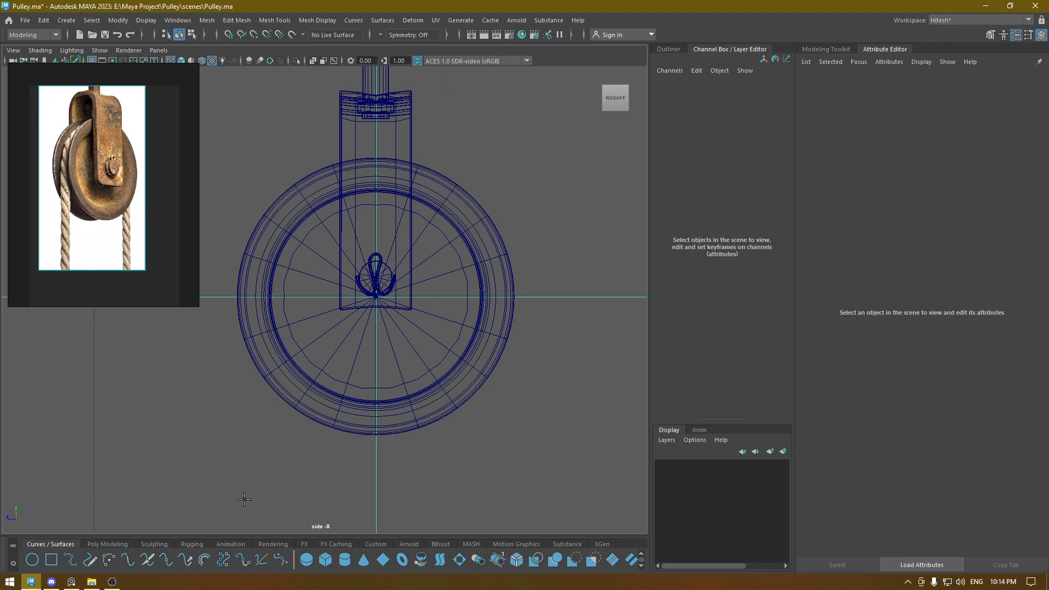
scroll(253, 377, down, 2)
alt+middle_drag(290, 388, 293, 325)
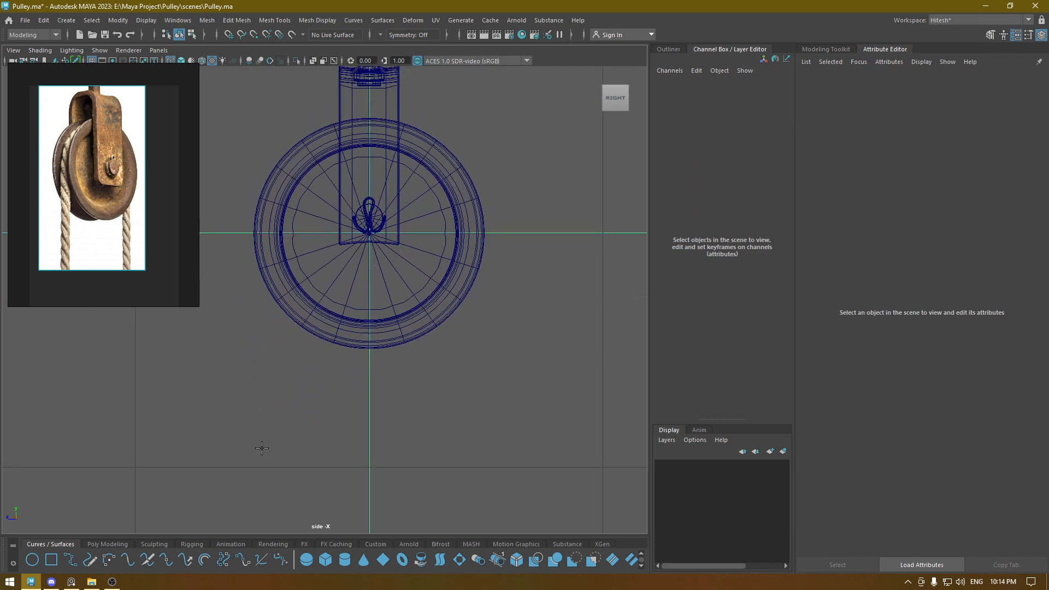
click(281, 445)
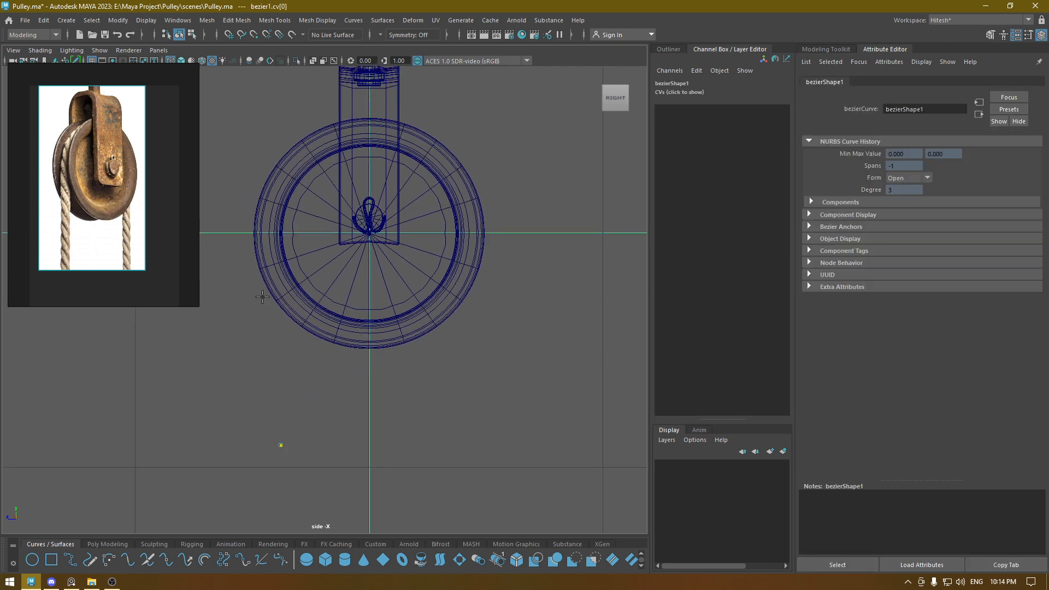
click(267, 239)
drag(340, 139, 482, 191)
click(473, 308)
click(444, 475)
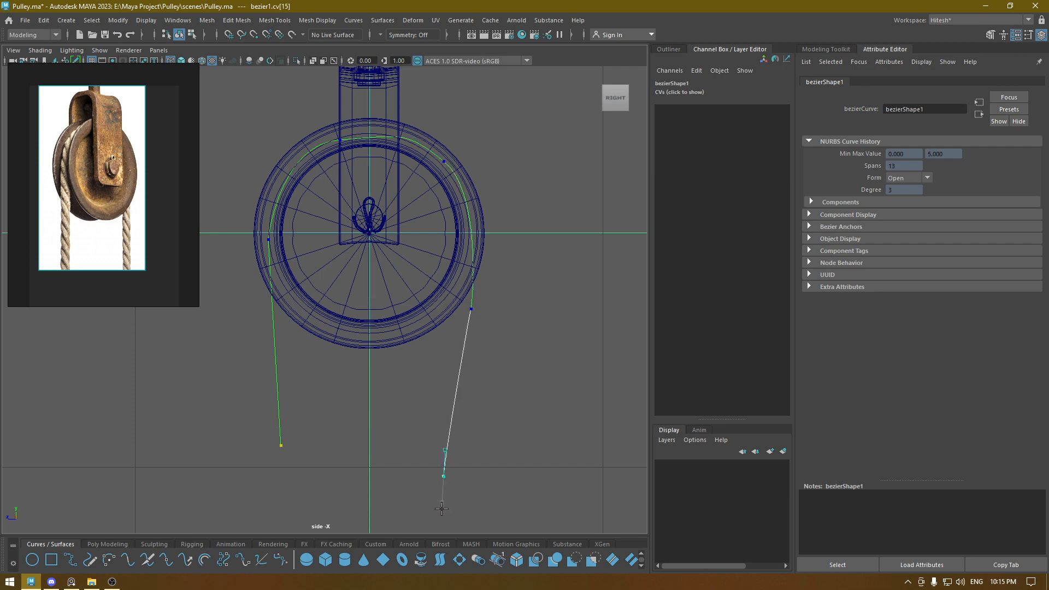
alt+middle_drag(442, 509, 472, 246)
scroll(471, 246, down, 1)
key(Return)
Edit the Bezier curve's control vertices in the perspective view and lower both free ends further below the wheel.
key(space)
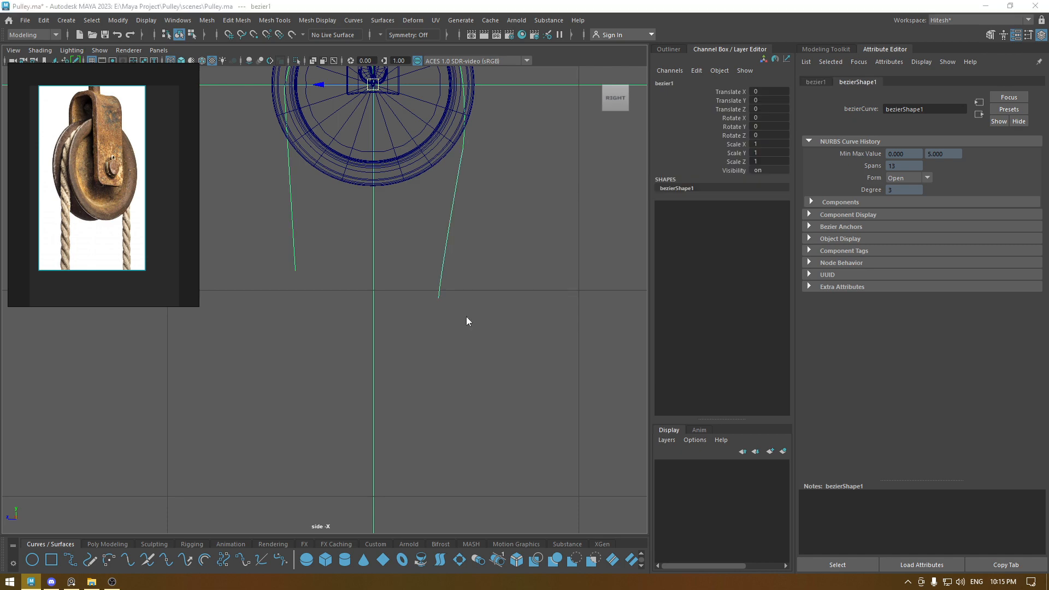
drag(466, 317, 492, 288)
right_drag(491, 285, 450, 280)
drag(353, 383, 310, 450)
drag(319, 363, 322, 443)
drag(420, 412, 504, 516)
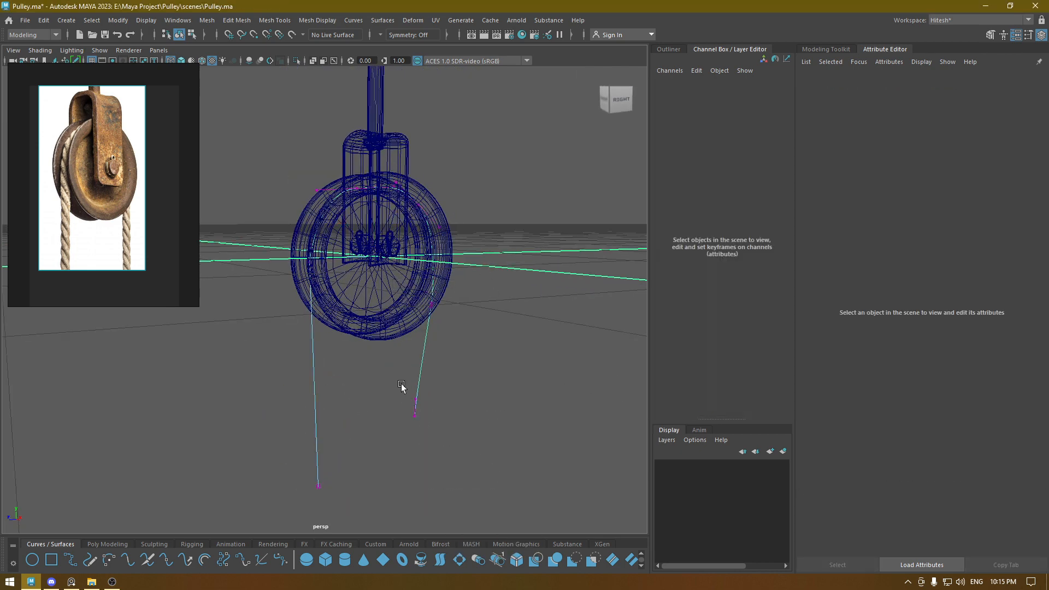
drag(402, 384, 446, 429)
drag(424, 378, 434, 441)
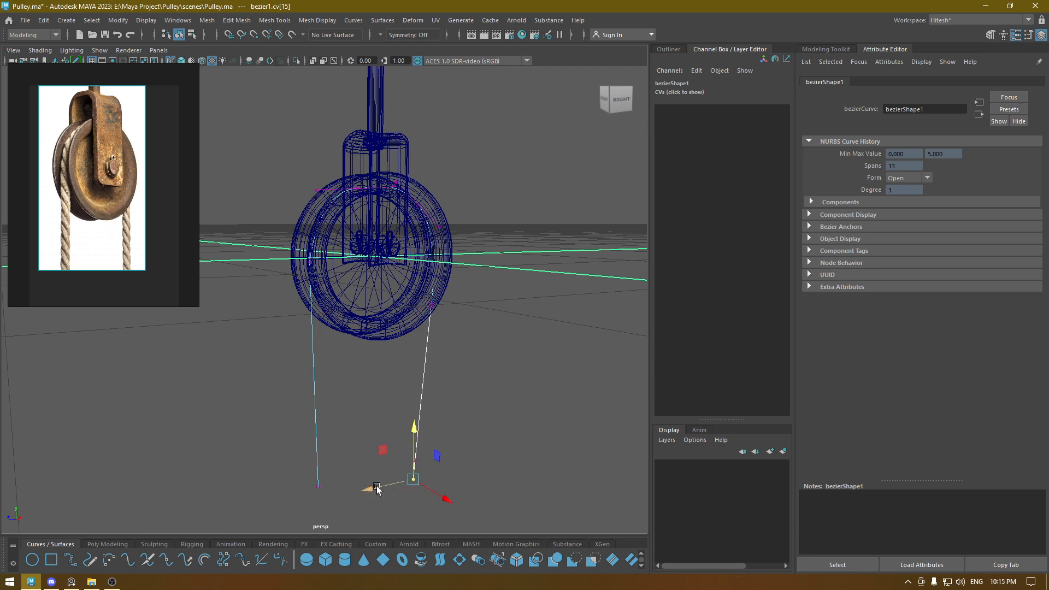
Move both free ends of the Bezier curve outward so its two sides hang nearly vertically below the wheel.
drag(376, 488, 394, 492)
key(space)
drag(401, 424, 440, 424)
alt+middle_drag(500, 393, 457, 300)
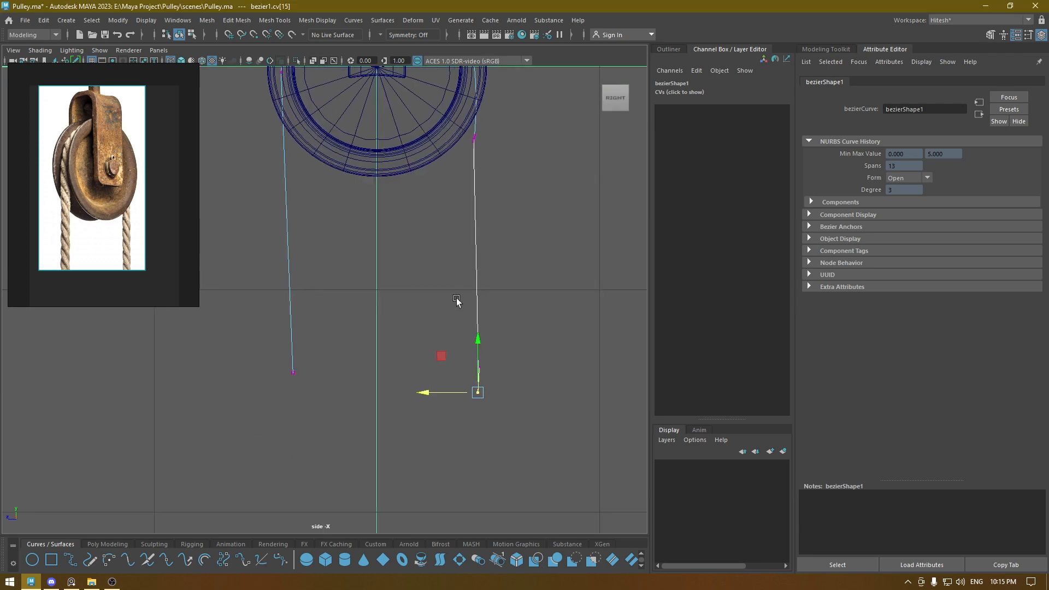
alt+middle_drag(385, 262, 439, 292)
drag(231, 388, 411, 493)
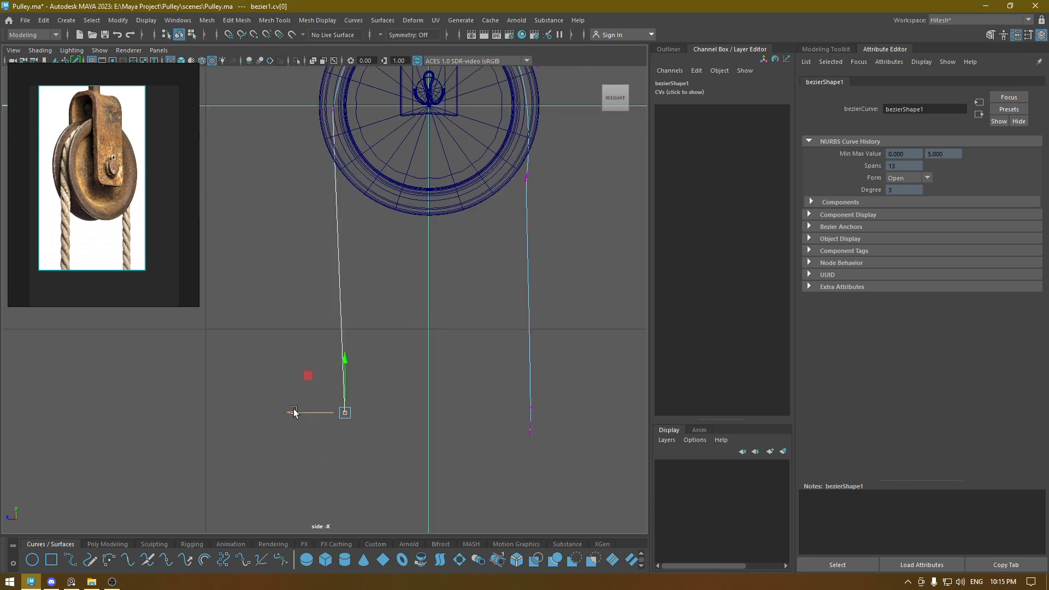
drag(293, 413, 289, 417)
Adjust the Bezier curve's upper anchors and tangent handles in the side view so its arch follows the wheel's groove smoothly.
alt+middle_drag(517, 175, 514, 445)
scroll(511, 372, up, 5)
alt+middle_drag(511, 372, 401, 260)
drag(430, 146, 470, 151)
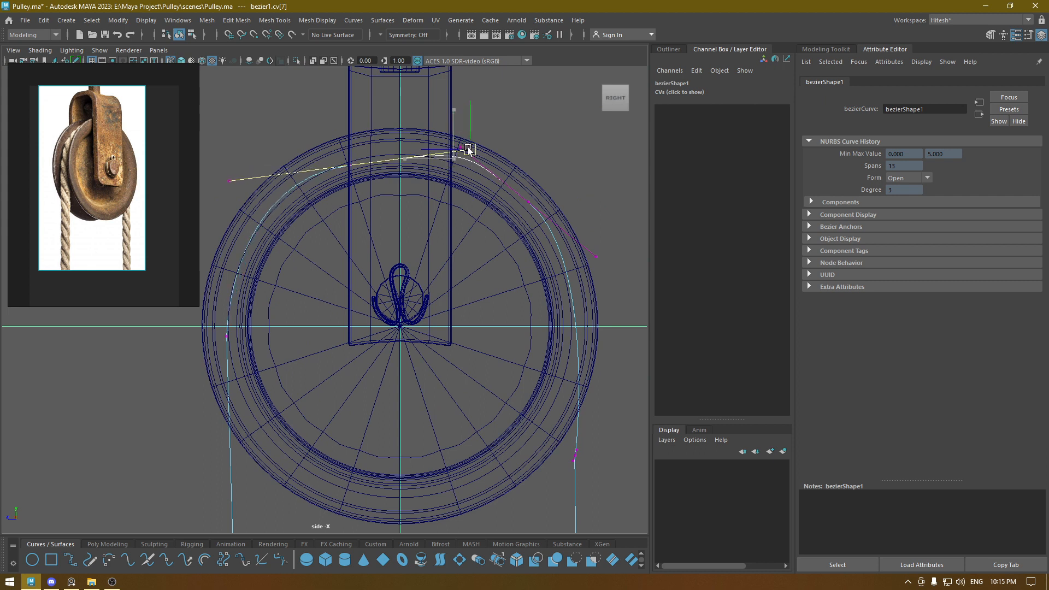
drag(350, 164, 357, 159)
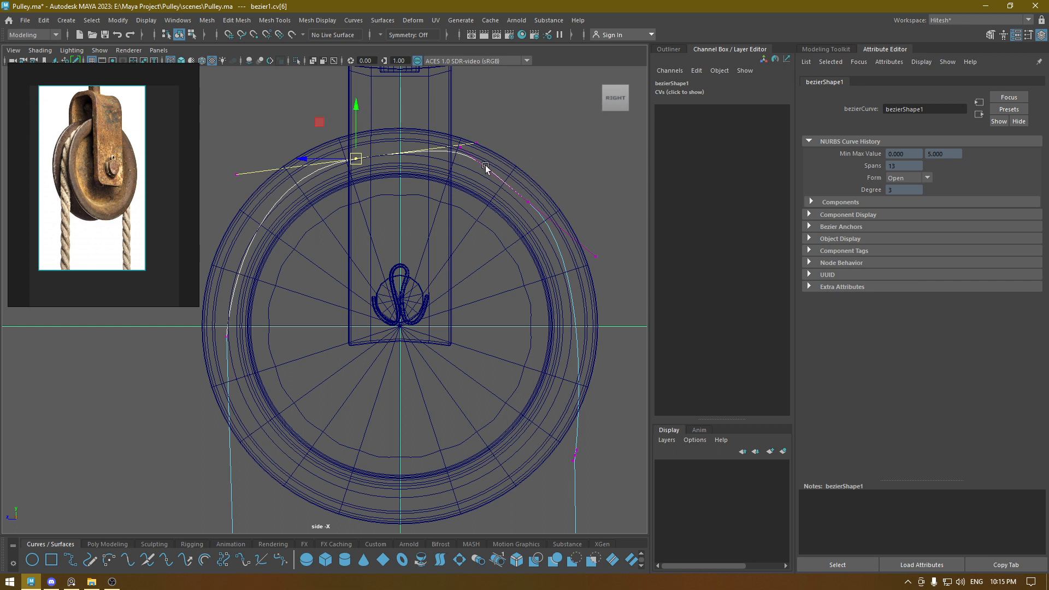
drag(448, 146, 452, 159)
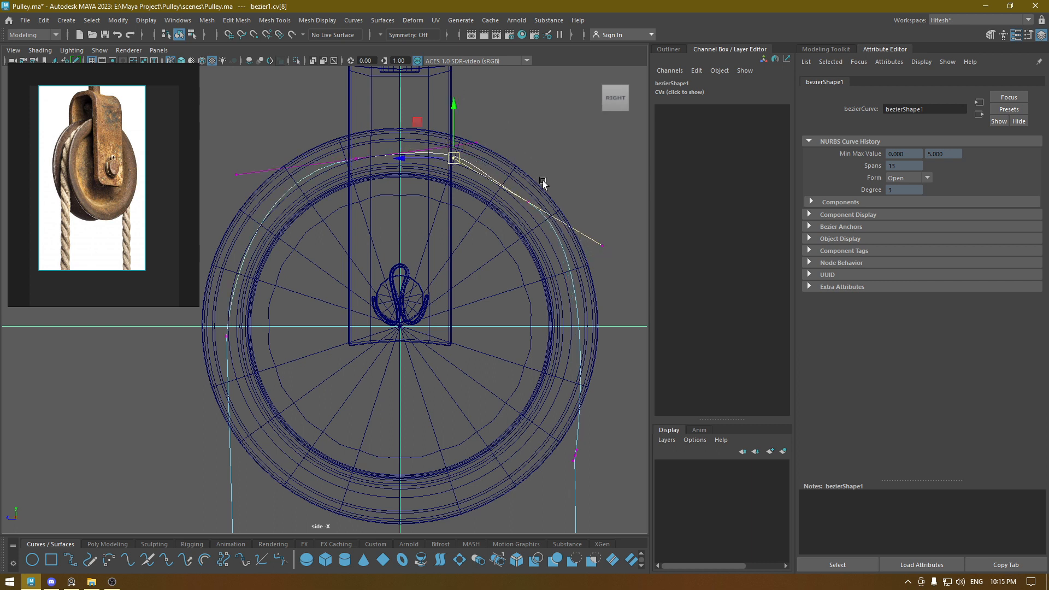
drag(541, 178, 519, 131)
key(space)
alt+drag(471, 227, 491, 237)
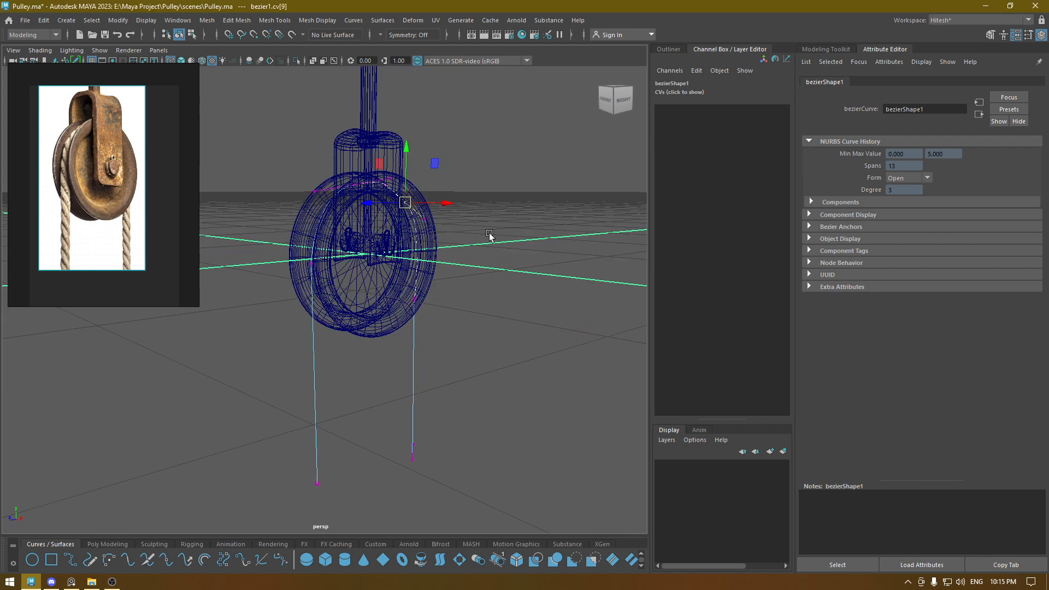
Return the Bezier curve to object selection and create a sweep mesh along it to form the rope.
key(6)
right_drag(491, 236, 553, 186)
mouse_move(471, 218)
alt+mouse_down()
mouse_move(527, 241)
mouse_move(577, 242)
mouse_move(535, 242)
alt+mouse_up()
click(534, 242)
drag(402, 377, 341, 401)
alt+drag(484, 425, 461, 425)
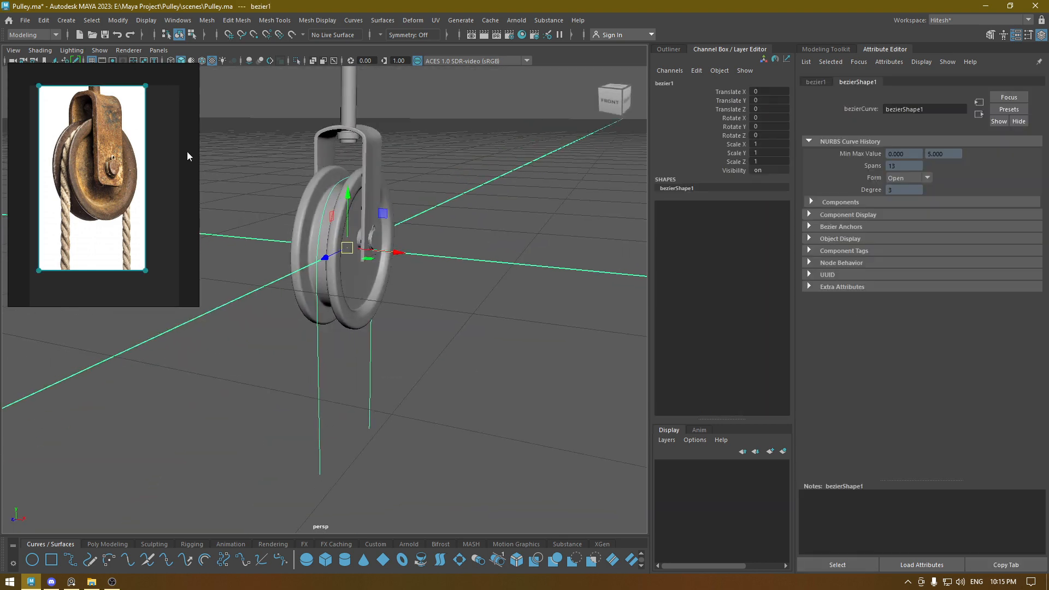
click(66, 20)
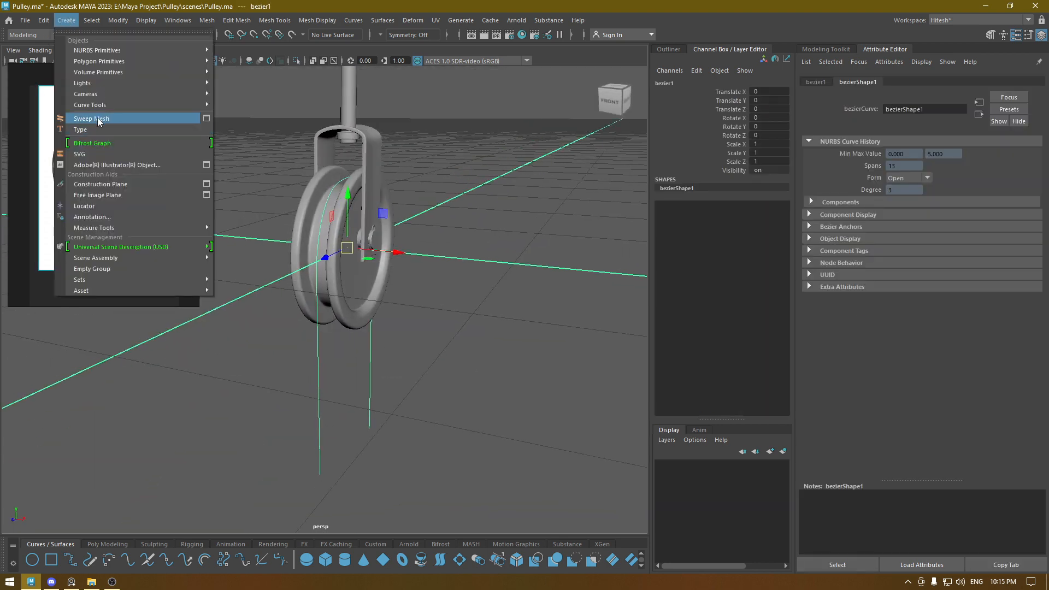
click(98, 117)
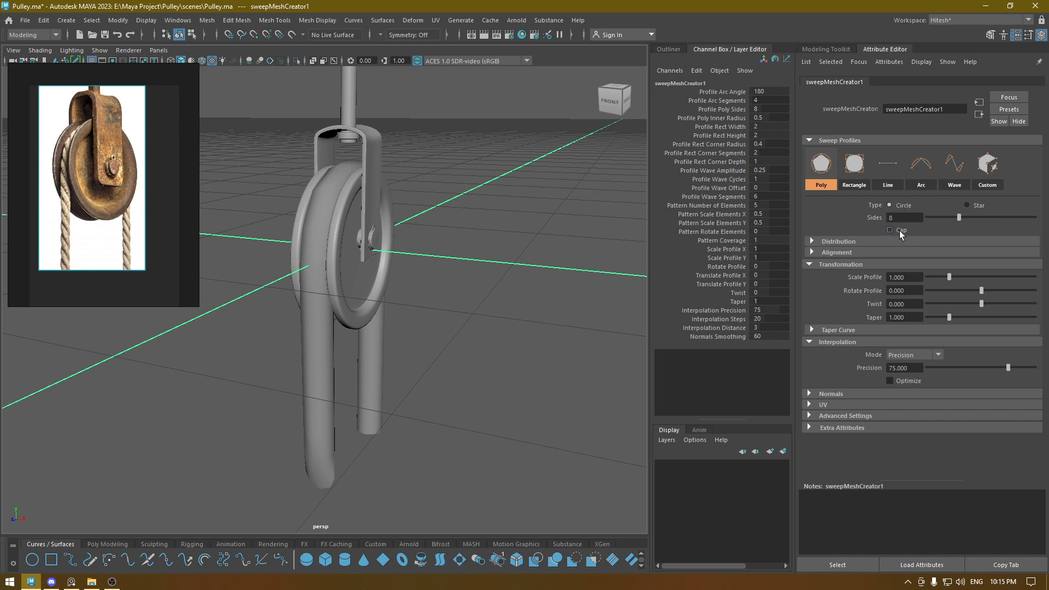
Examine the swept rope's two hanging sides and lower ends, along with its distribution and profile scale settings.
click(877, 241)
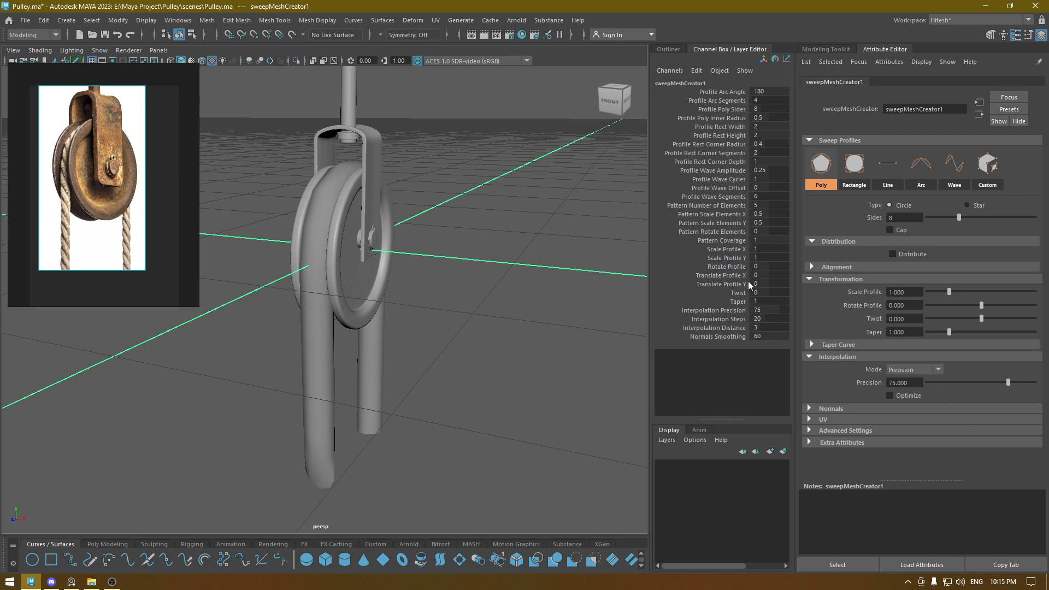
alt+right_drag(403, 243, 505, 345)
alt+drag(506, 345, 420, 289)
click(725, 249)
alt+middle_drag(563, 289, 559, 206)
alt+drag(559, 206, 539, 232)
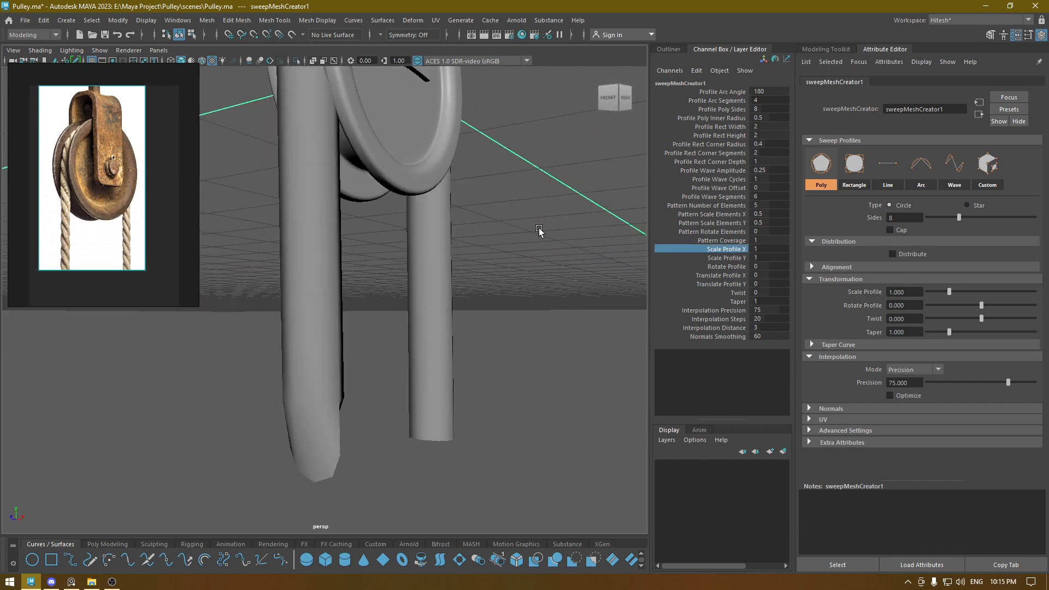
alt+drag(608, 248, 601, 256)
click(562, 301)
alt+drag(563, 302, 505, 341)
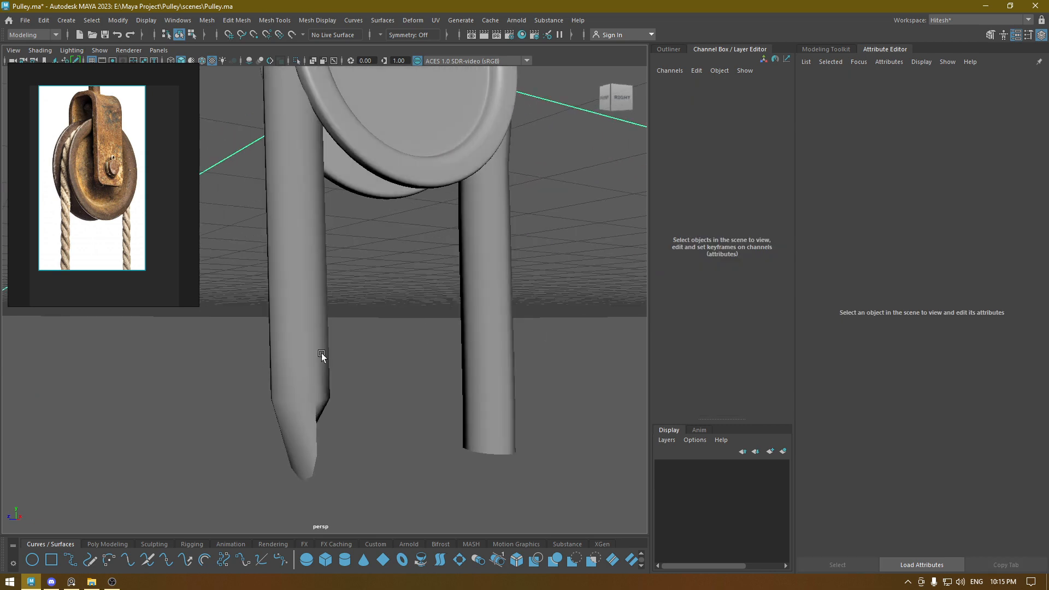
Select the rope mesh sweep3 from the scene's object list and open its sweepMeshCreator1 settings.
click(668, 49)
alt+drag(382, 295, 298, 255)
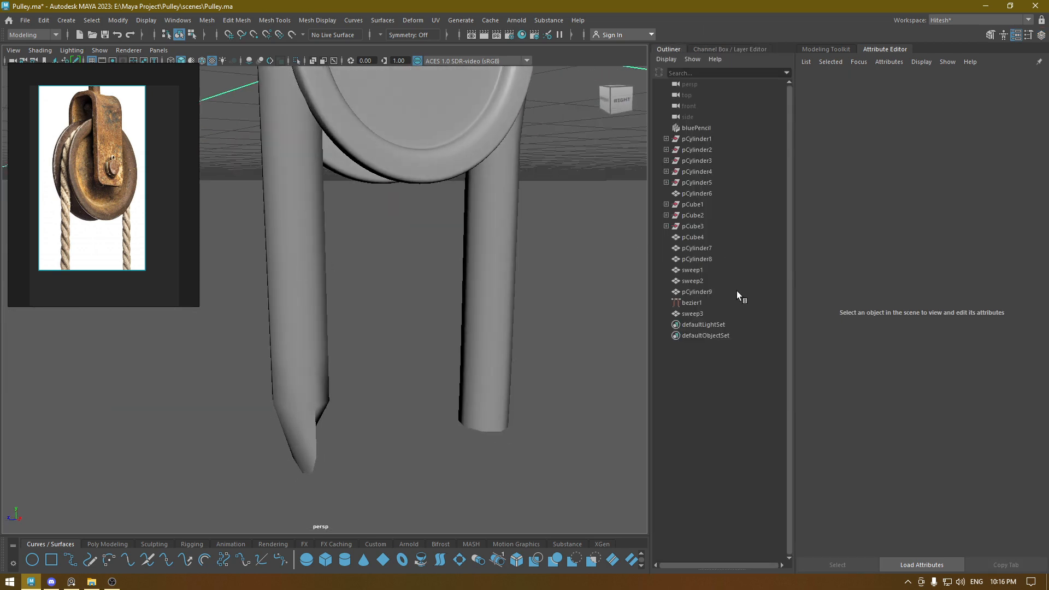
click(704, 312)
click(938, 82)
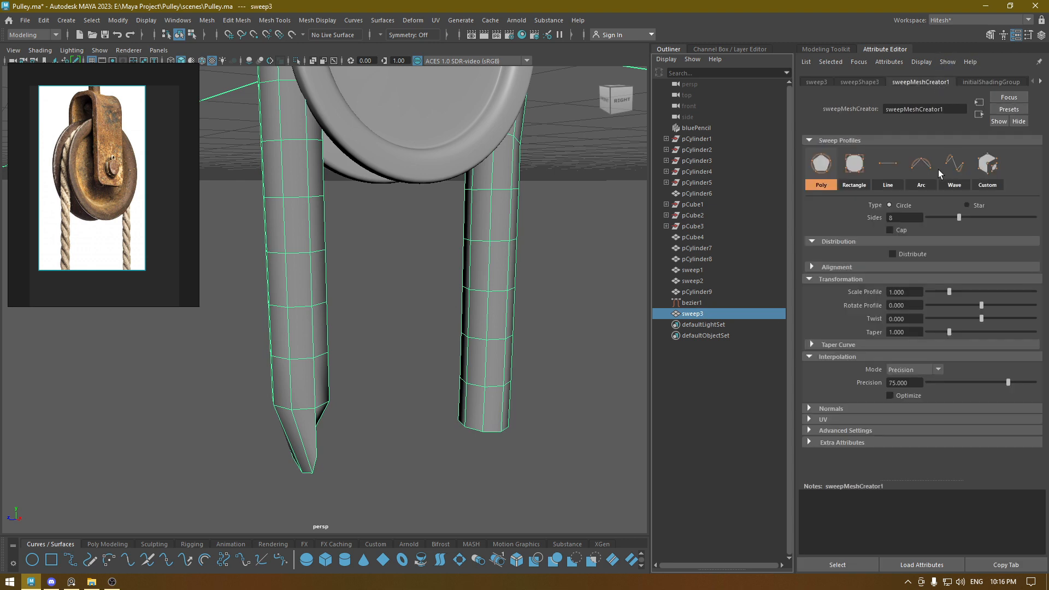
Enable distribution on the rope sweep and set the number of instances to 3.
click(893, 254)
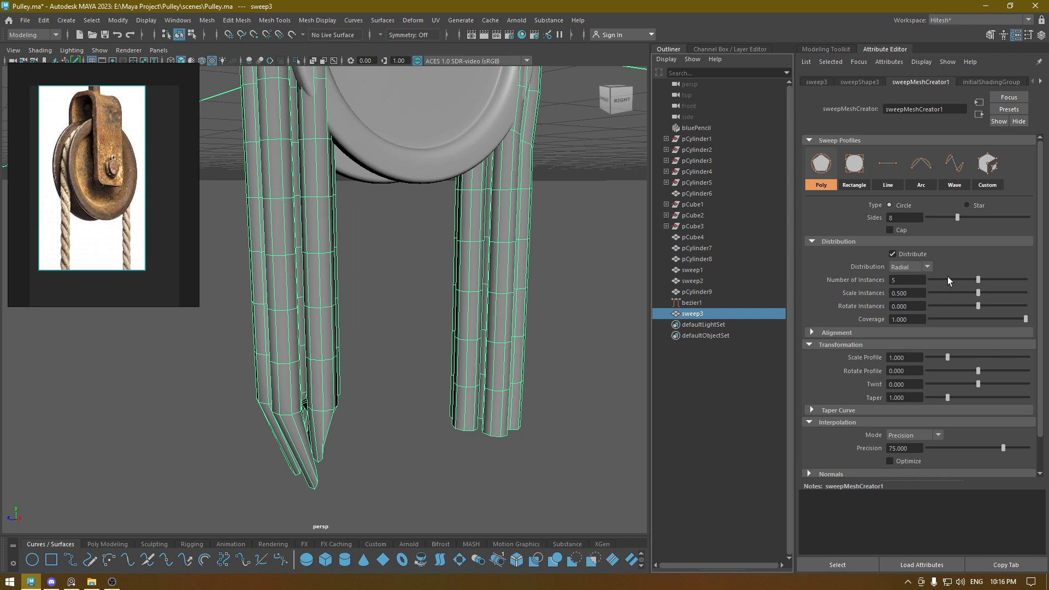
text(3)
key(Return)
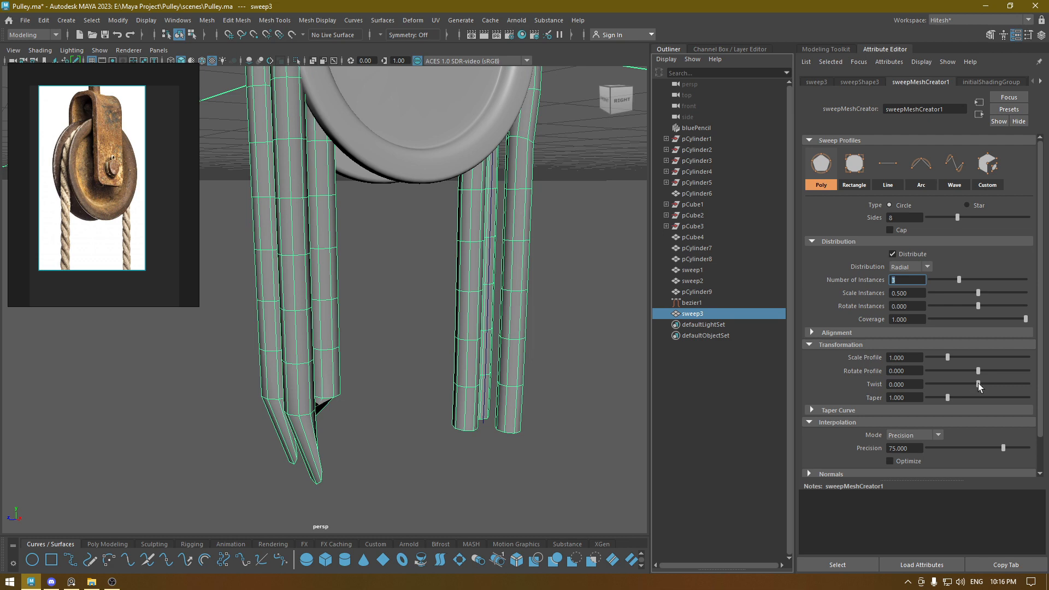
Try strong twist on the rope strands, raising it to 2 and up to 40.
drag(980, 384, 1048, 386)
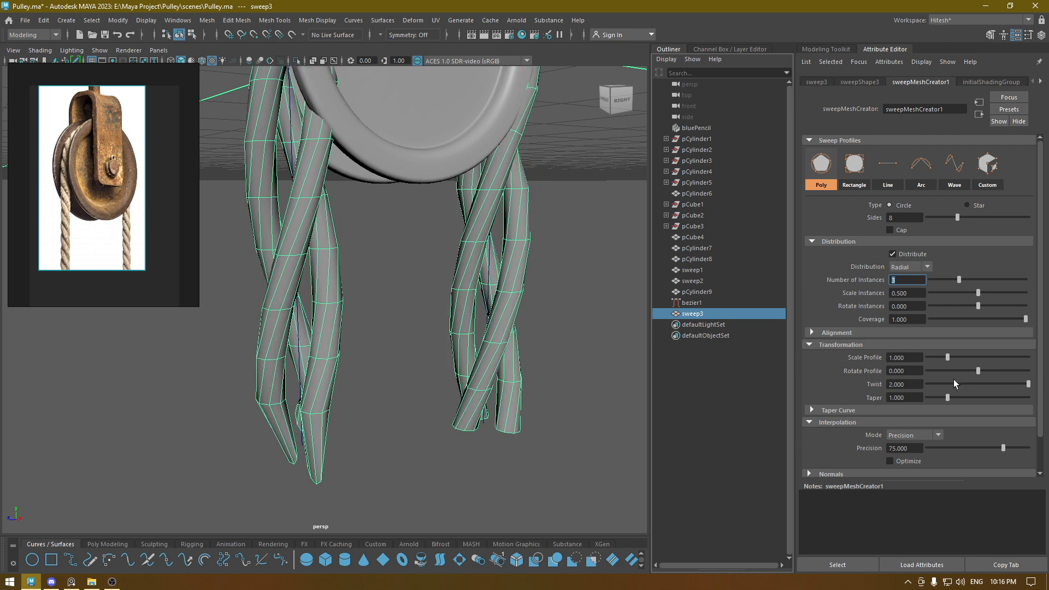
click(909, 382)
text(40)
key(Return)
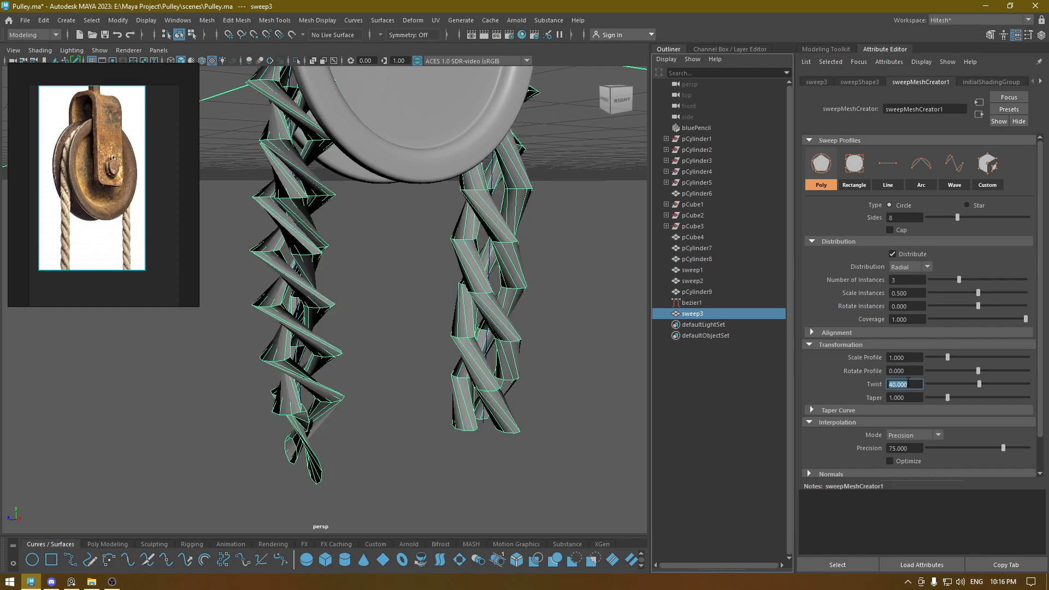
Raise the sweep's interpolation precision to about 99.45 and reduce the twist to about 9.7.
scroll(909, 383, down, 2)
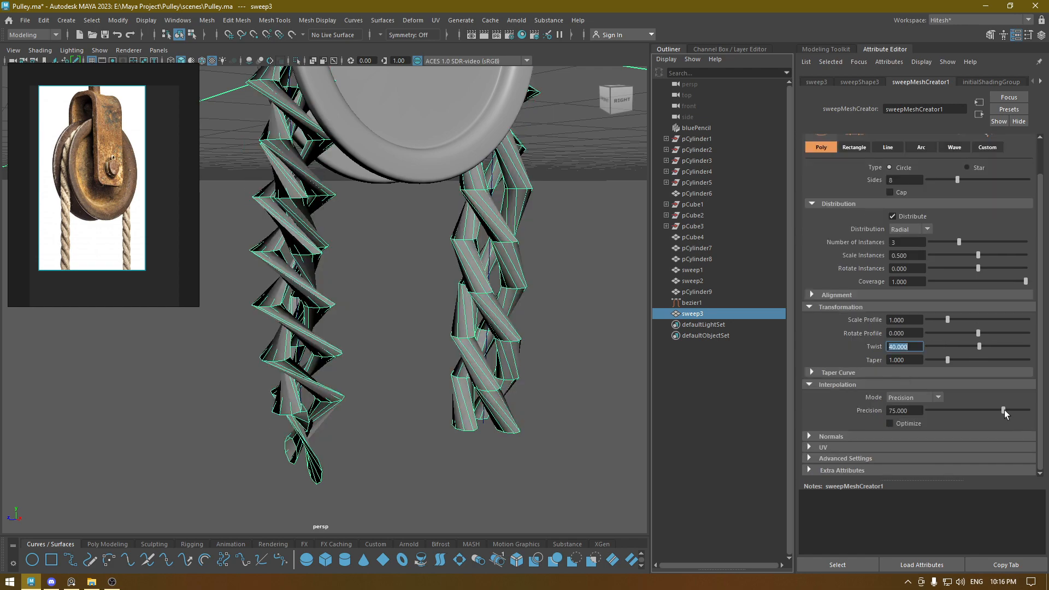
drag(1005, 410, 1027, 410)
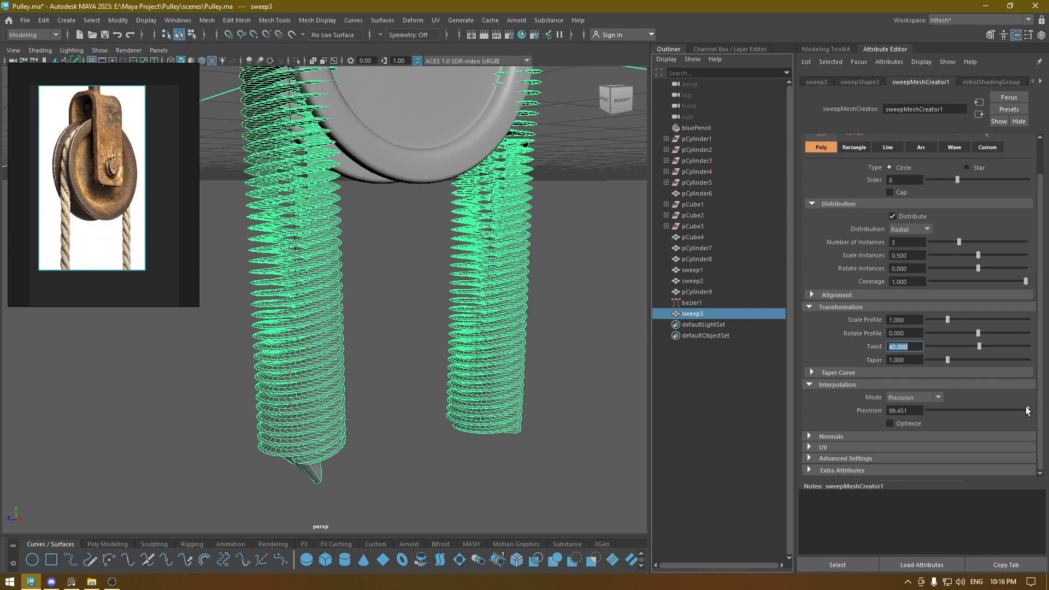
click(909, 424)
click(907, 423)
drag(980, 348, 943, 359)
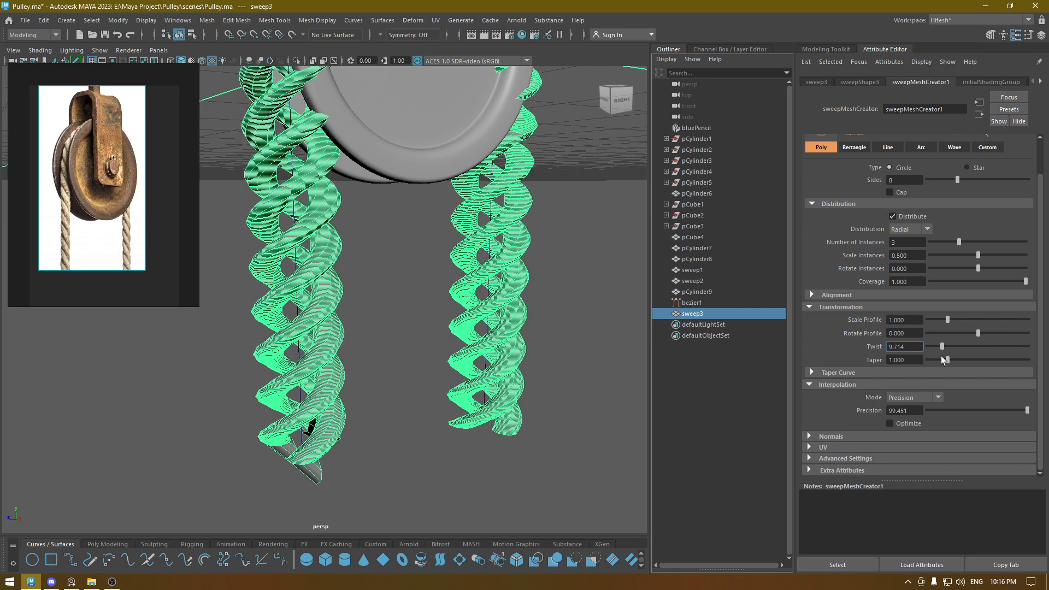
Tighten the strands into a slim rope with a profile scale of about 0.30 and an instance scale of about 0.78.
drag(977, 260, 966, 259)
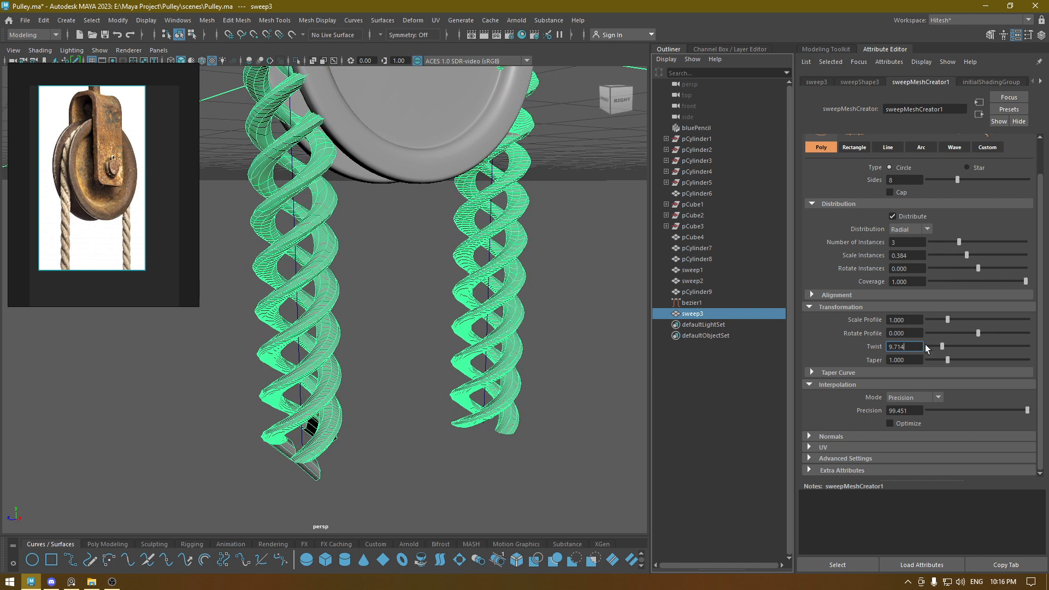
drag(947, 317, 935, 323)
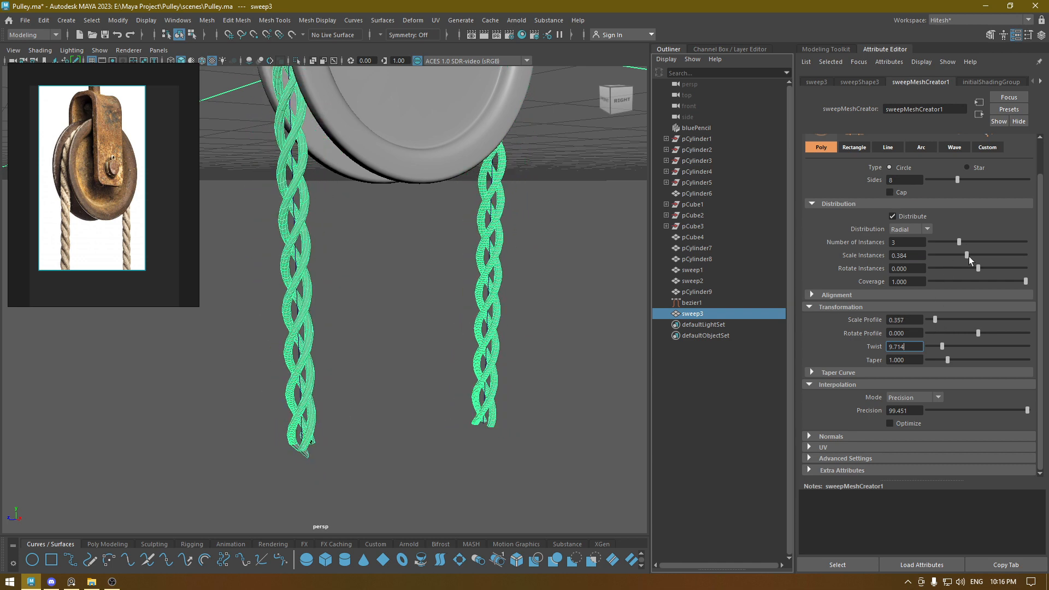
drag(969, 257, 1004, 254)
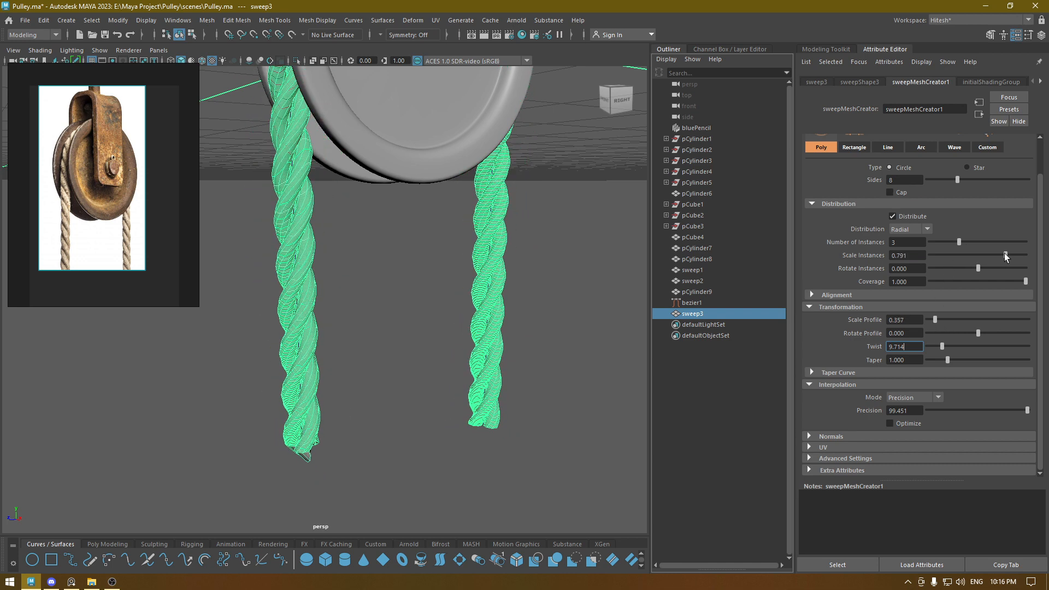
drag(934, 320, 934, 319)
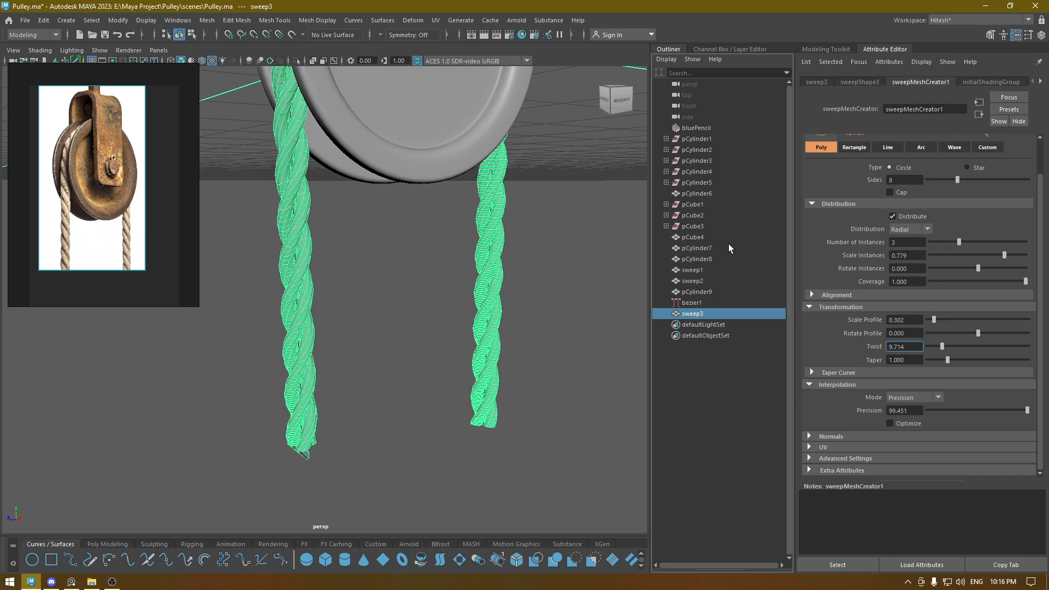
Try building the rope from 5 strands.
alt+drag(339, 273, 407, 321)
click(912, 242)
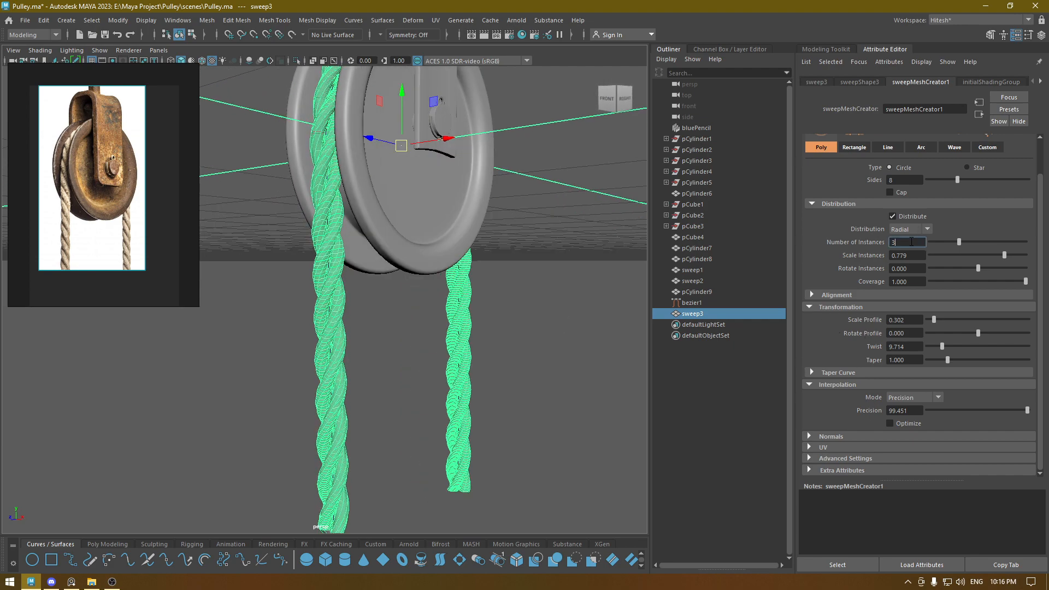
text(5)
key(Return)
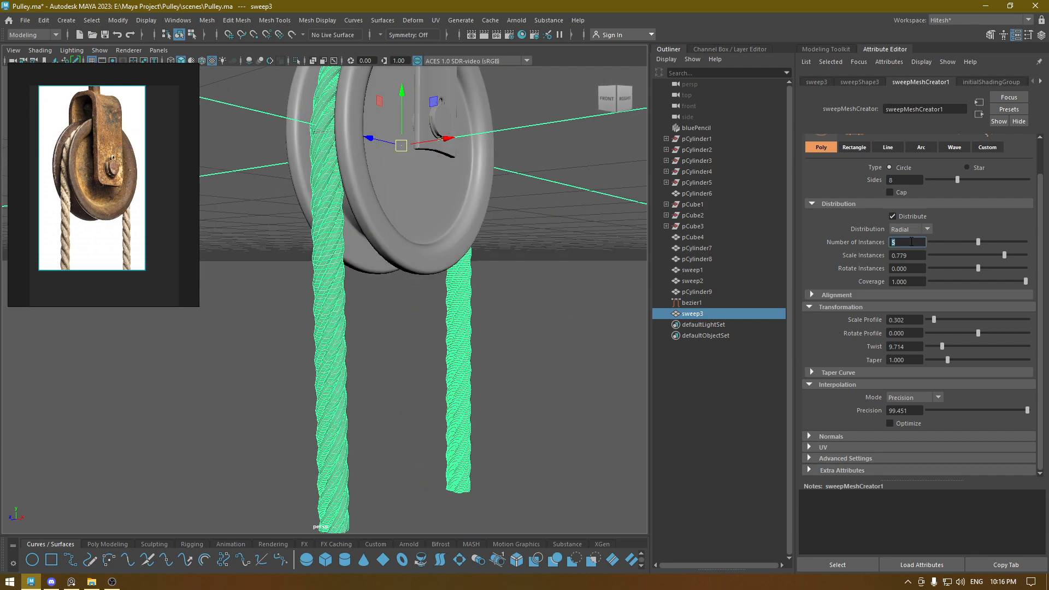
Set the rope's number of instances to 4 and the profile's sides to 14.
alt+drag(542, 341, 521, 331)
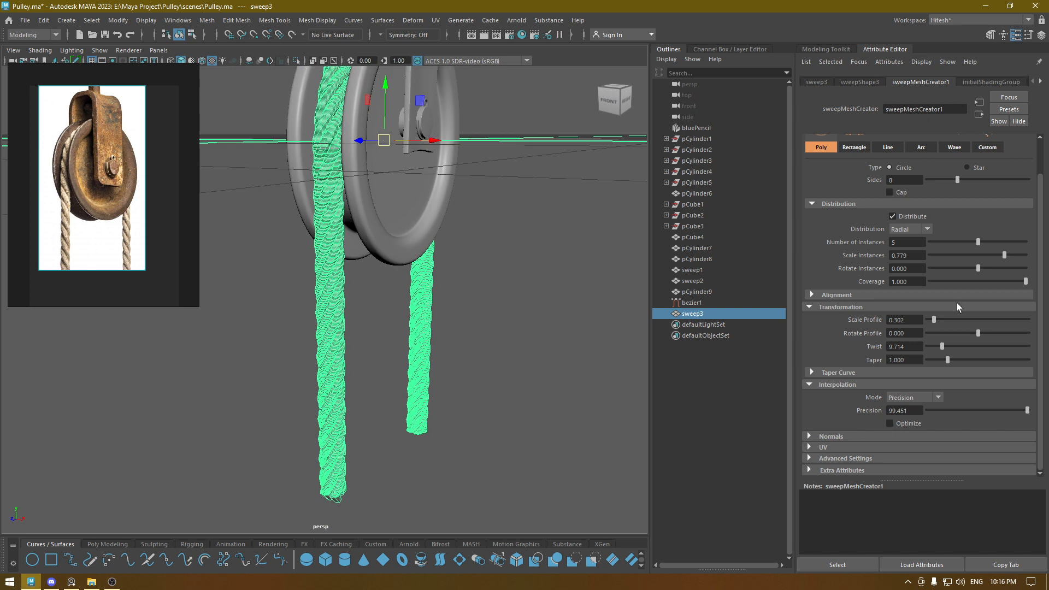
click(908, 241)
text(4)
key(Return)
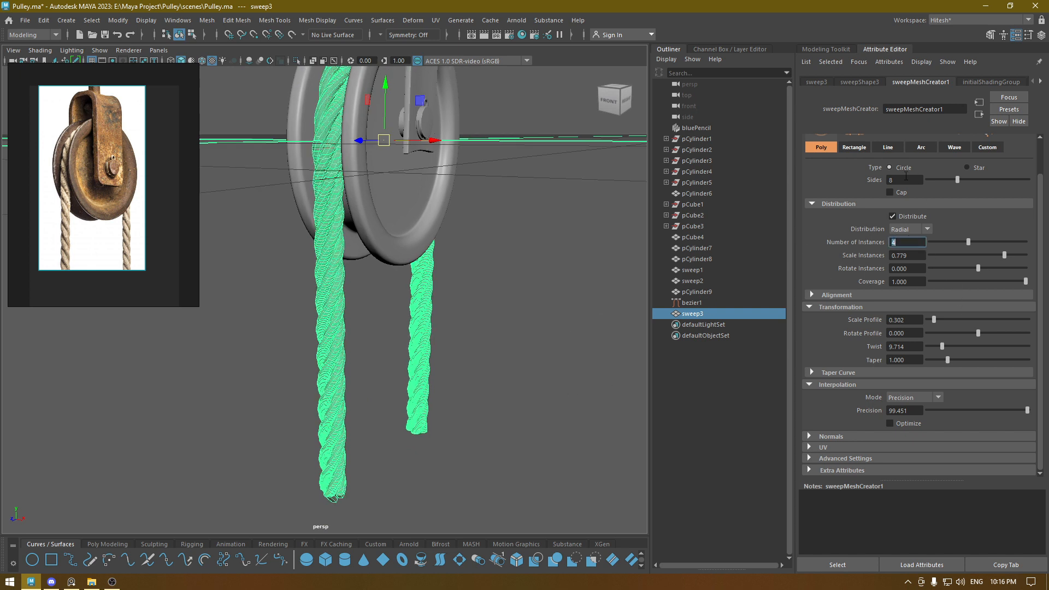
click(905, 179)
key(Return)
Try capping the open ends of the rope strands.
alt+drag(476, 287, 439, 311)
alt+middle_drag(439, 312, 432, 271)
alt+drag(432, 271, 312, 293)
click(897, 191)
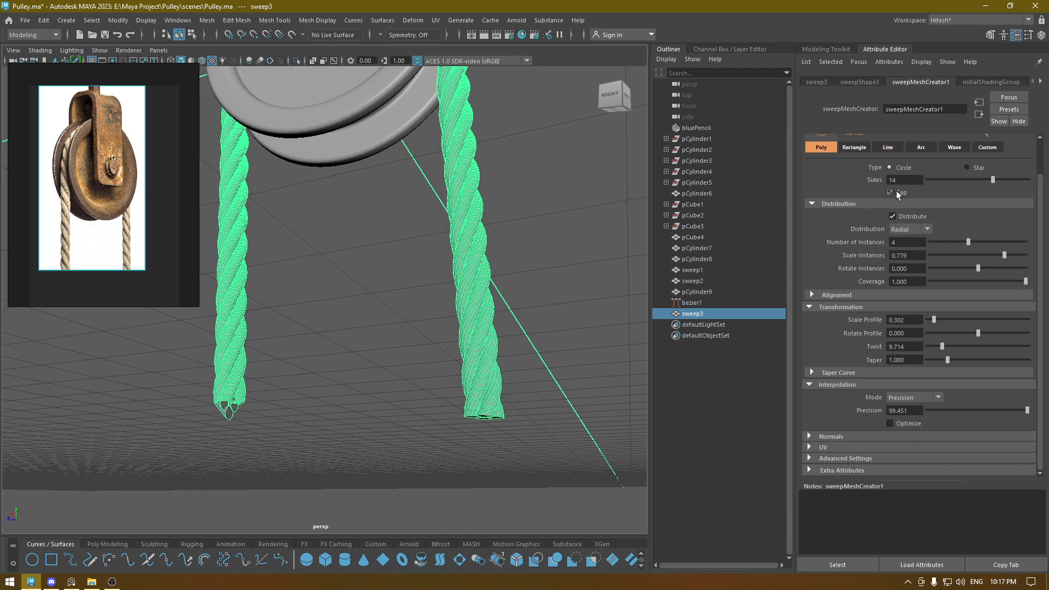
alt+drag(437, 328, 547, 421)
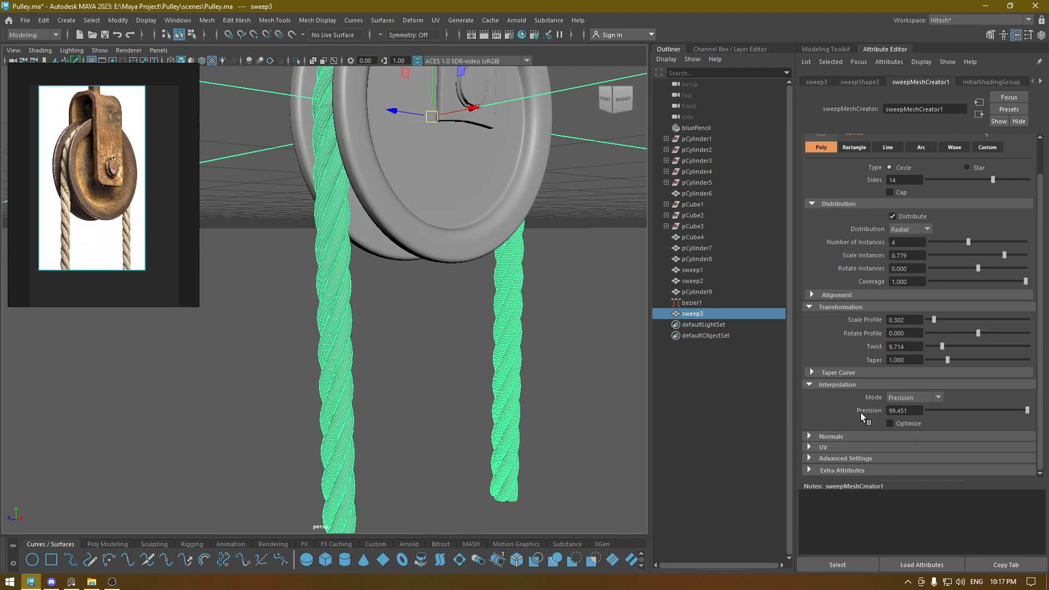
Set the rope sweep's precision to 90.
click(911, 411)
text(90)
key(Return)
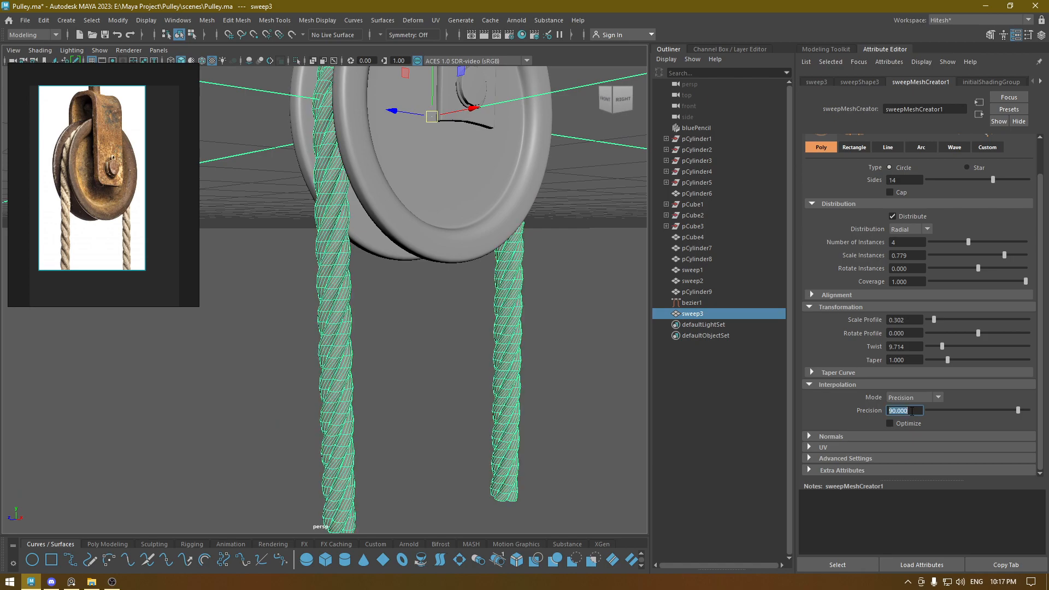
alt+drag(394, 304, 466, 310)
alt+right_drag(466, 309, 405, 145)
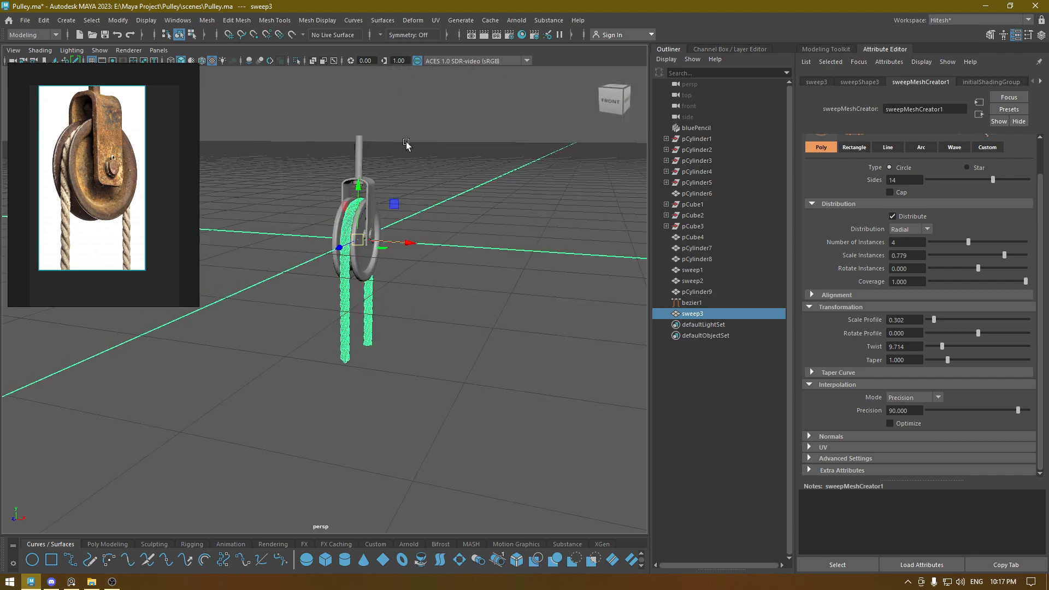
Lengthen one hanging side of the rope by lowering the end control vertex of bezier1.
alt+drag(405, 145, 403, 126)
alt+right_drag(403, 126, 457, 300)
alt+drag(457, 301, 373, 301)
click(678, 304)
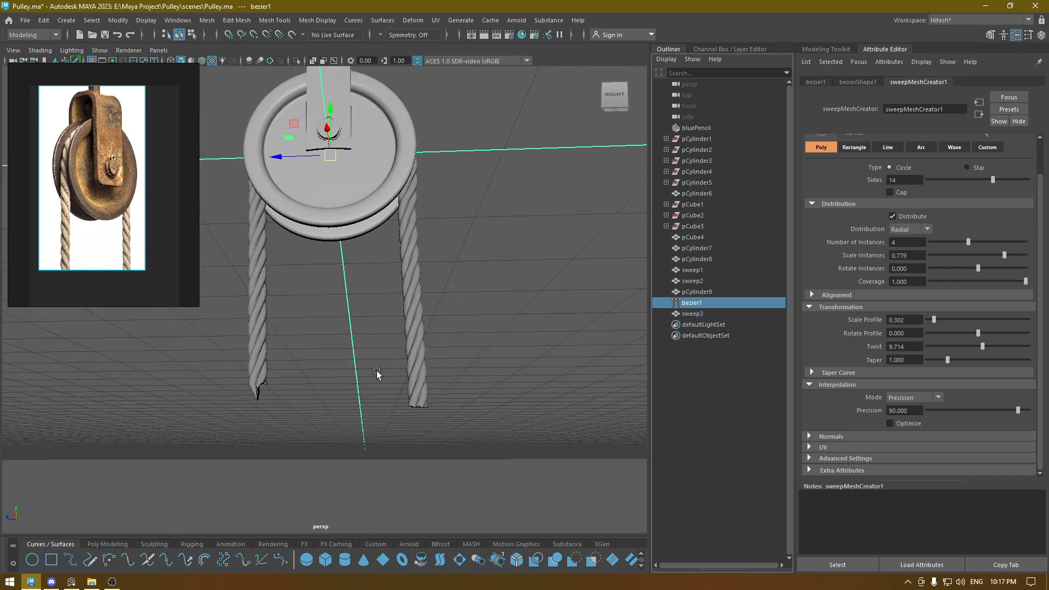
alt+middle_drag(337, 365, 368, 286)
right_drag(368, 280, 302, 279)
click(289, 314)
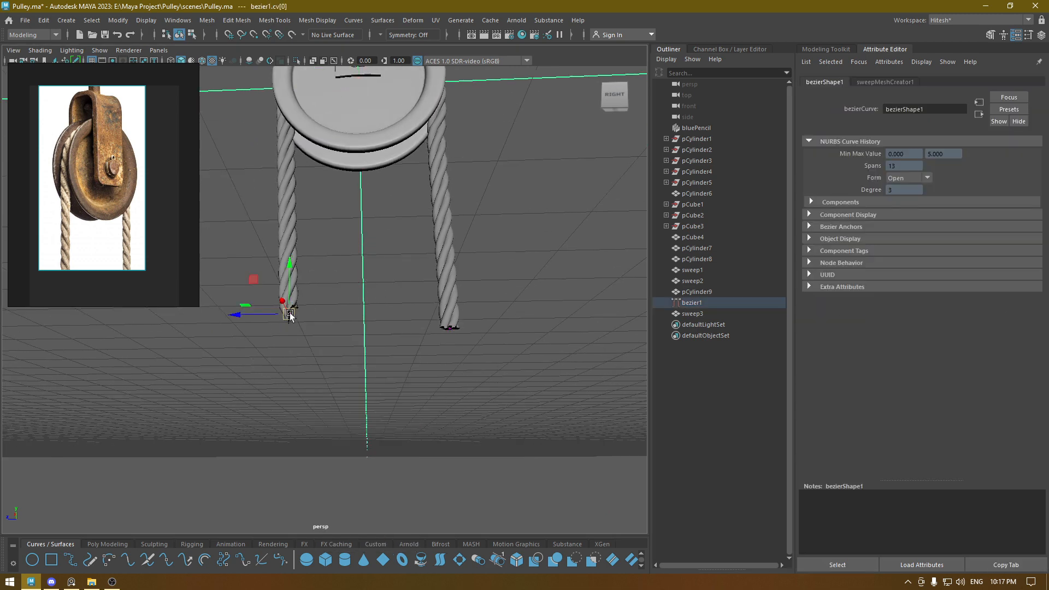
drag(288, 277, 335, 350)
key(e)
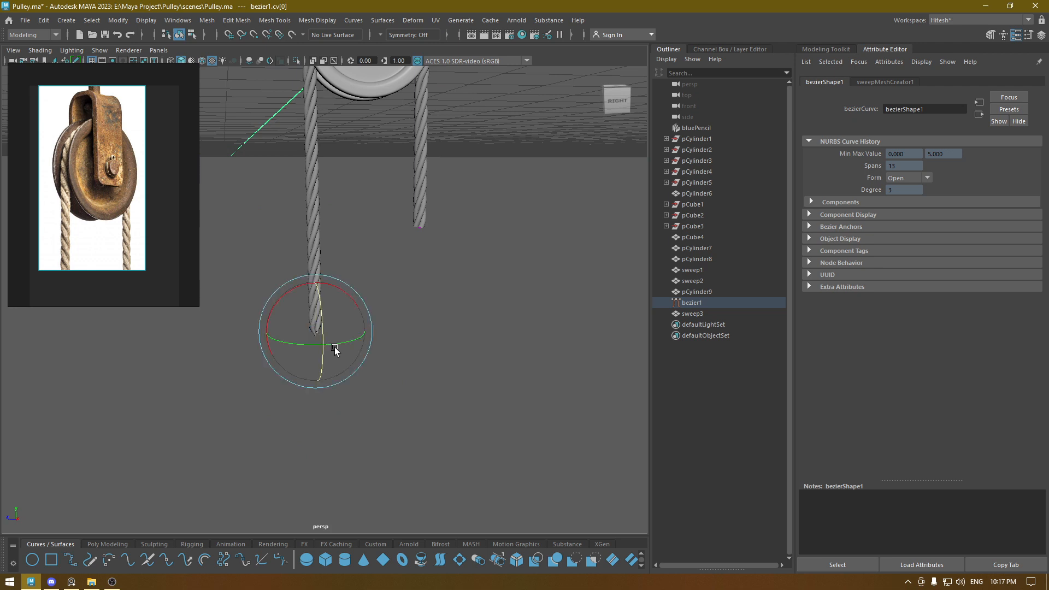
drag(337, 288, 264, 335)
key(w)
Try lengthening the rope's other hanging side by lowering its end control vertex, and undo the move.
alt+drag(389, 302, 368, 334)
drag(374, 206, 497, 322)
drag(423, 242, 458, 274)
alt+drag(393, 225, 447, 227)
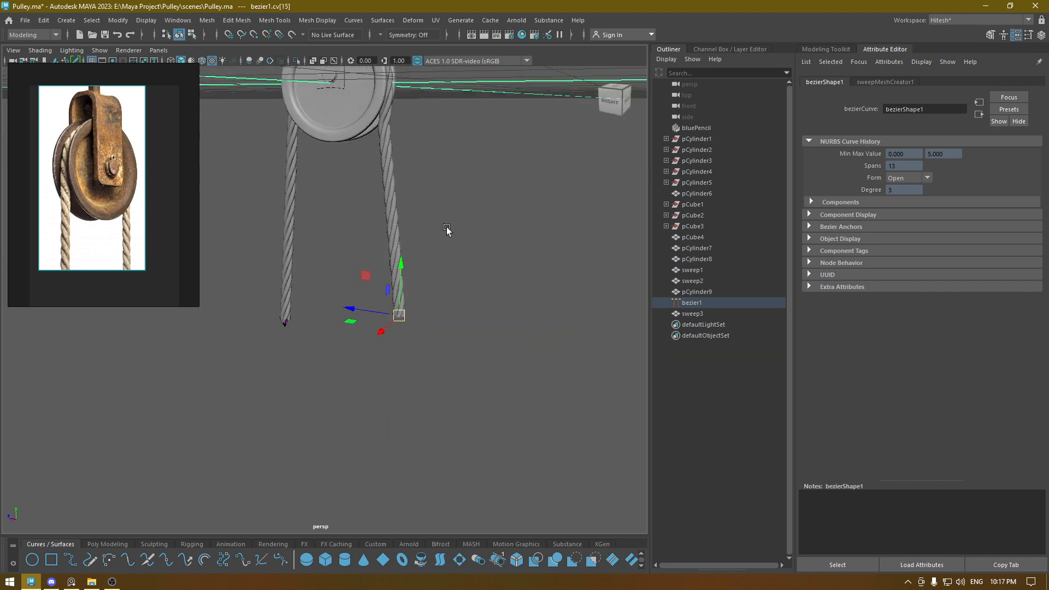
alt+middle_drag(447, 227, 420, 336)
alt+drag(421, 336, 456, 347)
key(ctrl+z)
alt+drag(444, 286, 467, 212)
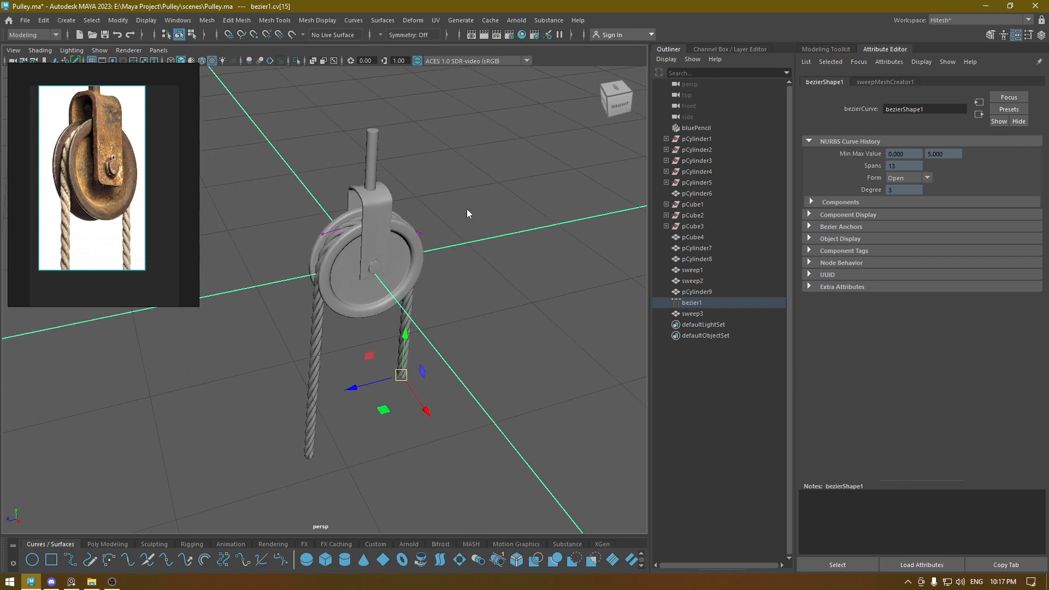
Return to object selection and select the rope mesh sweep3 to edit its sweep settings.
right_drag(467, 212, 566, 139)
click(700, 314)
alt+drag(414, 358, 399, 299)
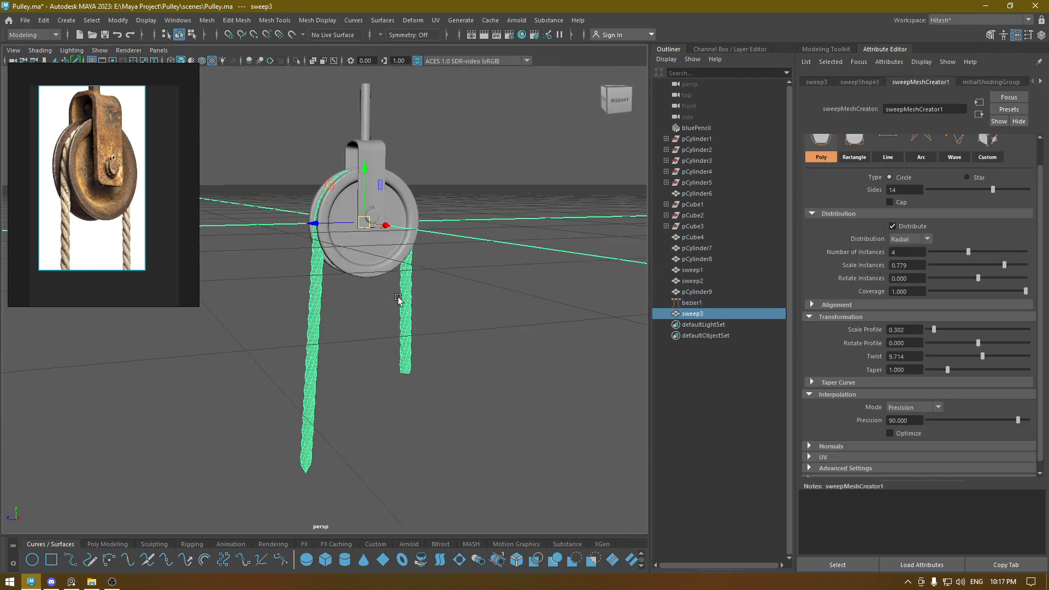
alt+right_drag(398, 298, 447, 369)
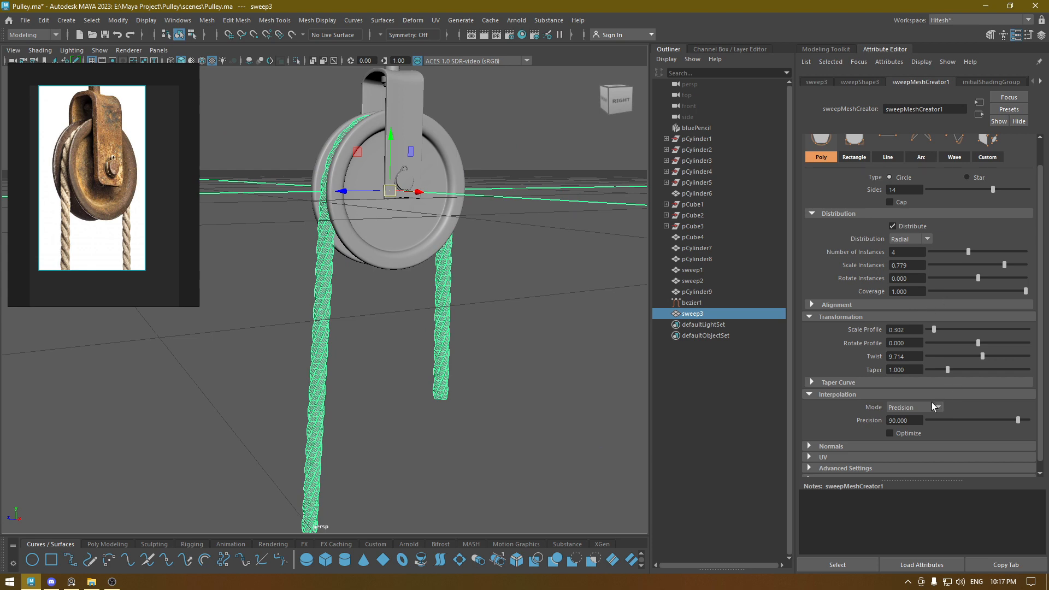
Try a precision of 92 on the rope sweep and test the Optimize option.
click(917, 421)
text(92)
key(Return)
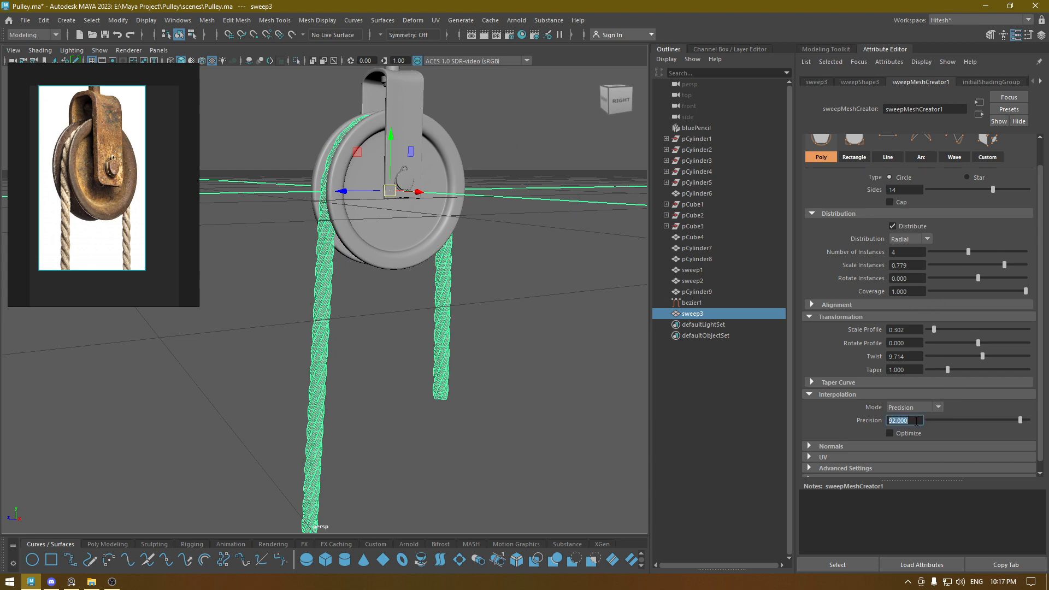
alt+drag(584, 304, 479, 311)
click(890, 434)
click(903, 433)
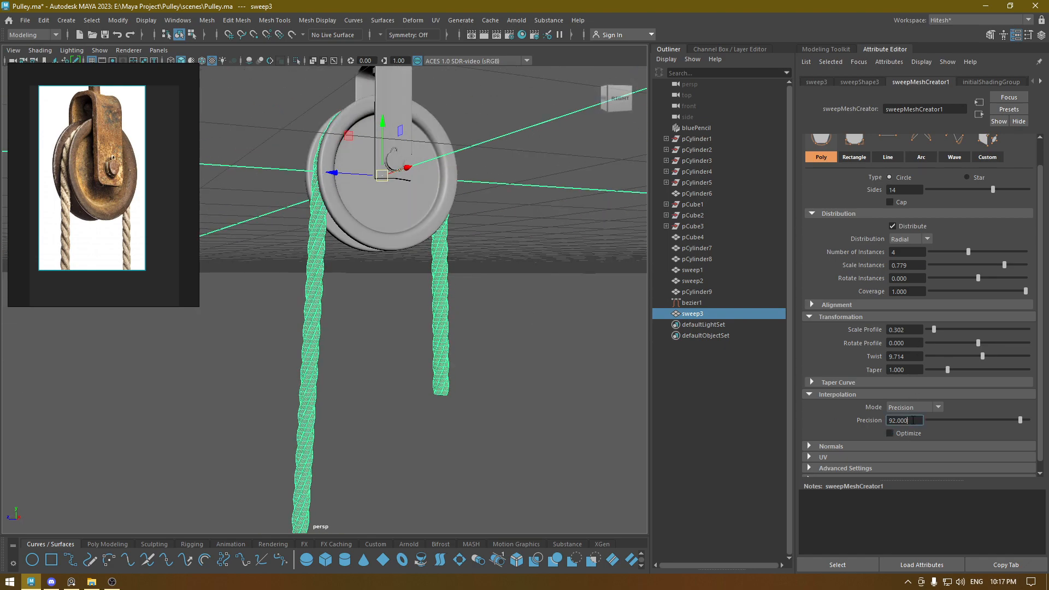
Try lower precision values of 80 and 85 on the rope sweep.
alt+drag(499, 368, 399, 386)
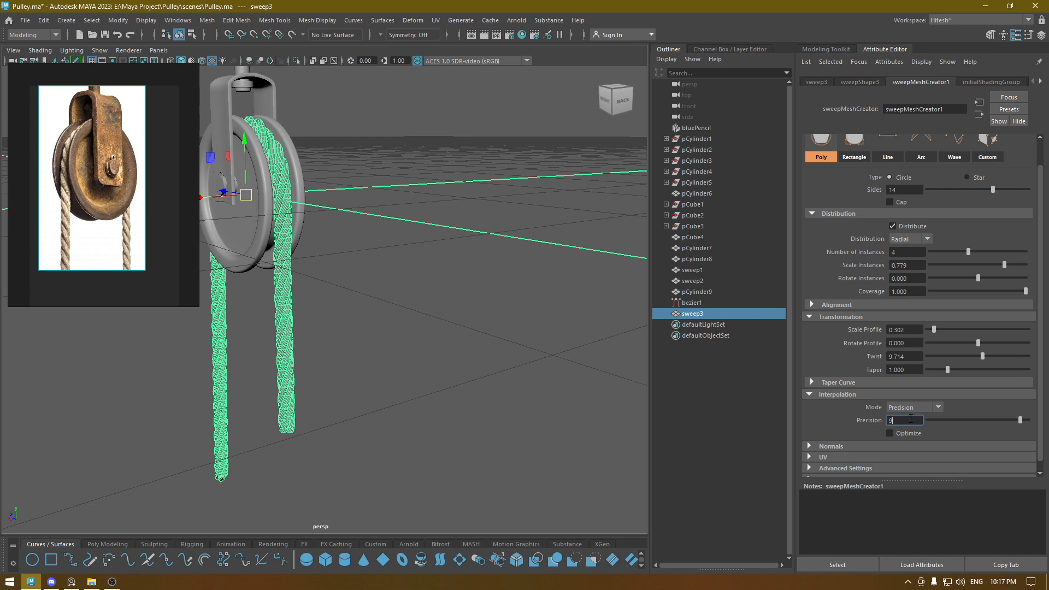
text(8)
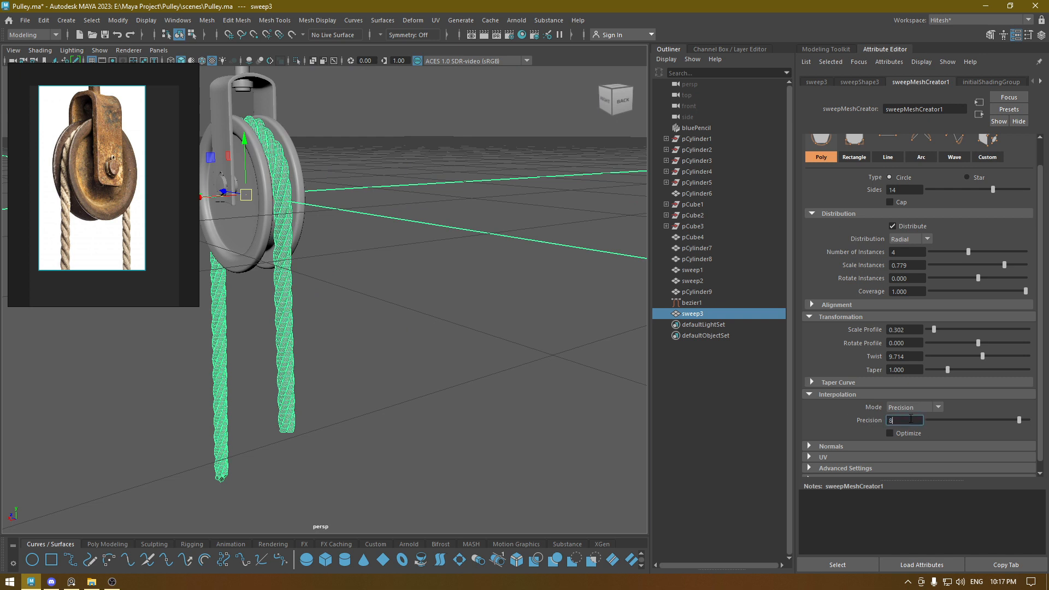
text(0)
key(Return)
text(85)
key(Return)
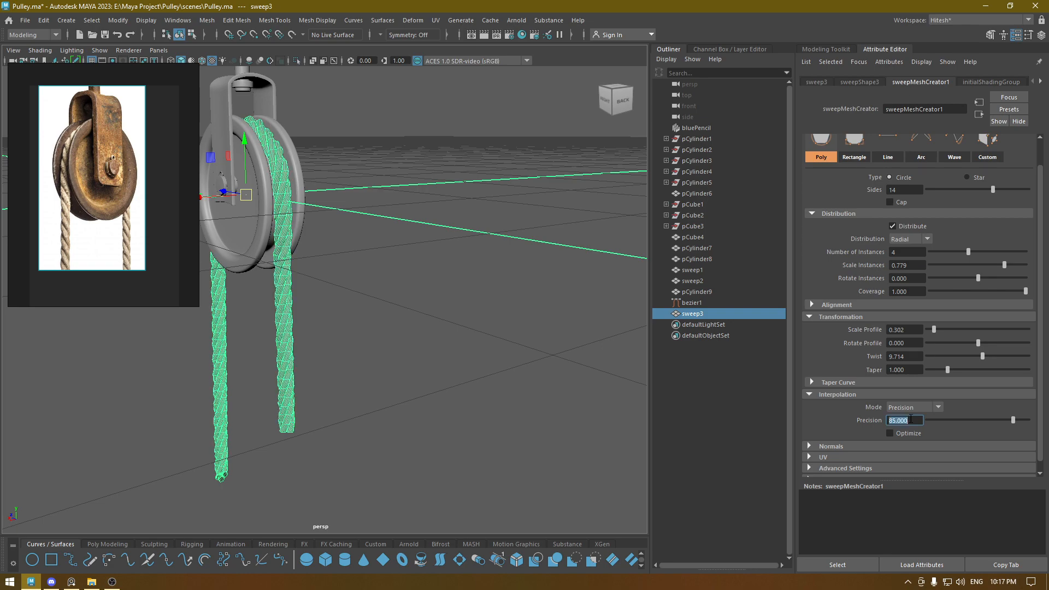
Set the precision back to 90 for a smoother rope.
alt+drag(613, 398, 546, 348)
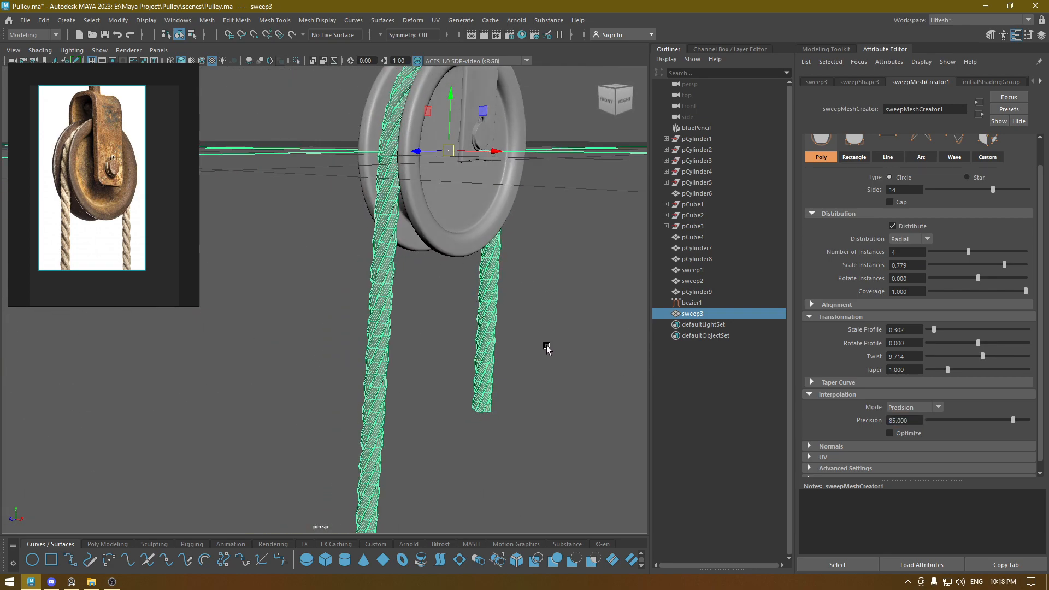
click(911, 420)
text(90)
key(Return)
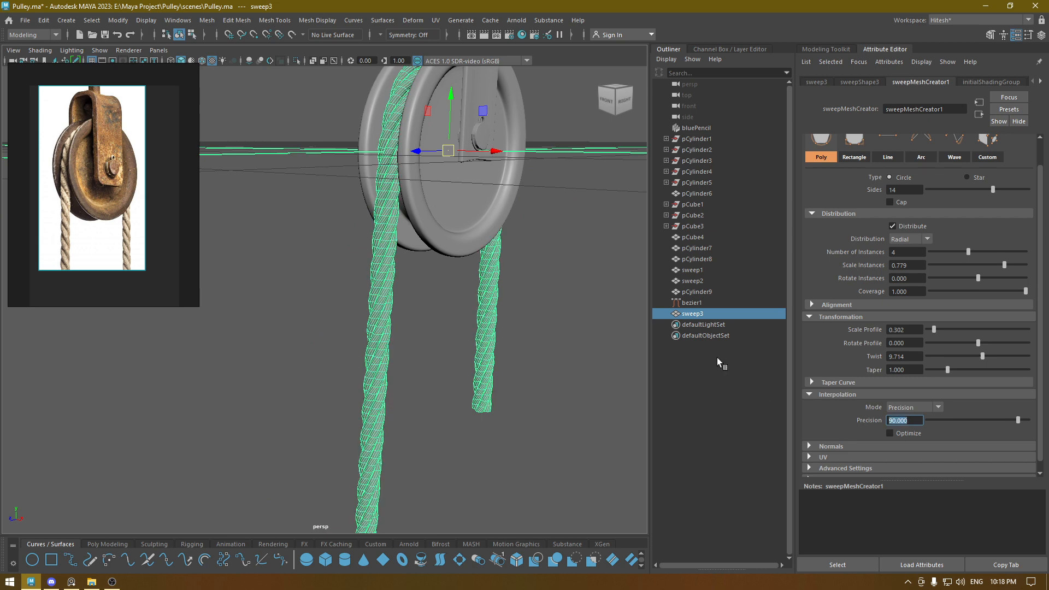
Inspect the twisted rope around the pulley wheel without its selection highlight, and reselect it.
alt+drag(591, 284, 444, 317)
click(550, 284)
alt+right_drag(444, 317, 428, 371)
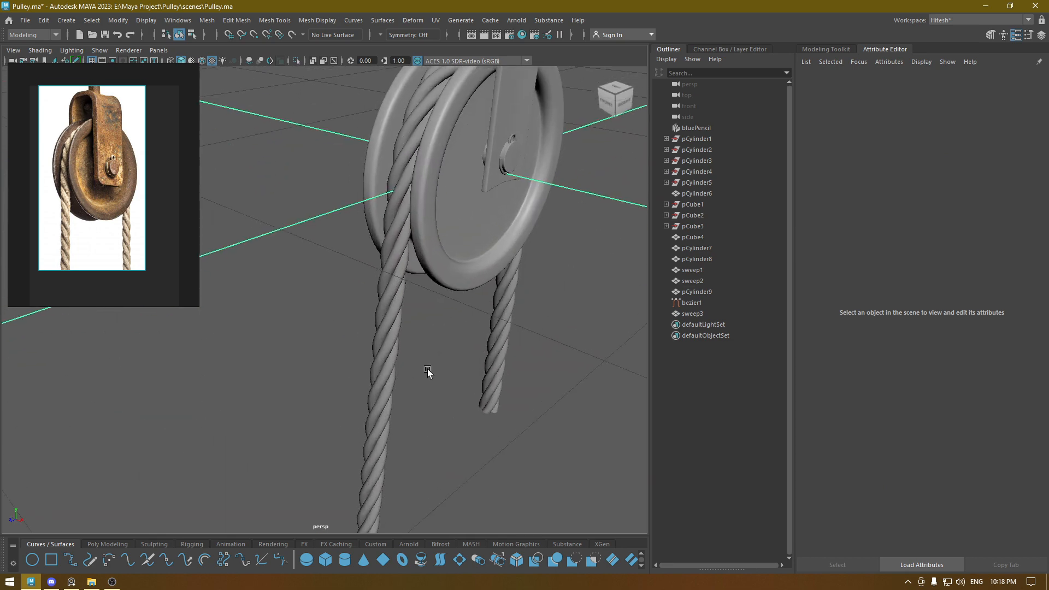
click(390, 302)
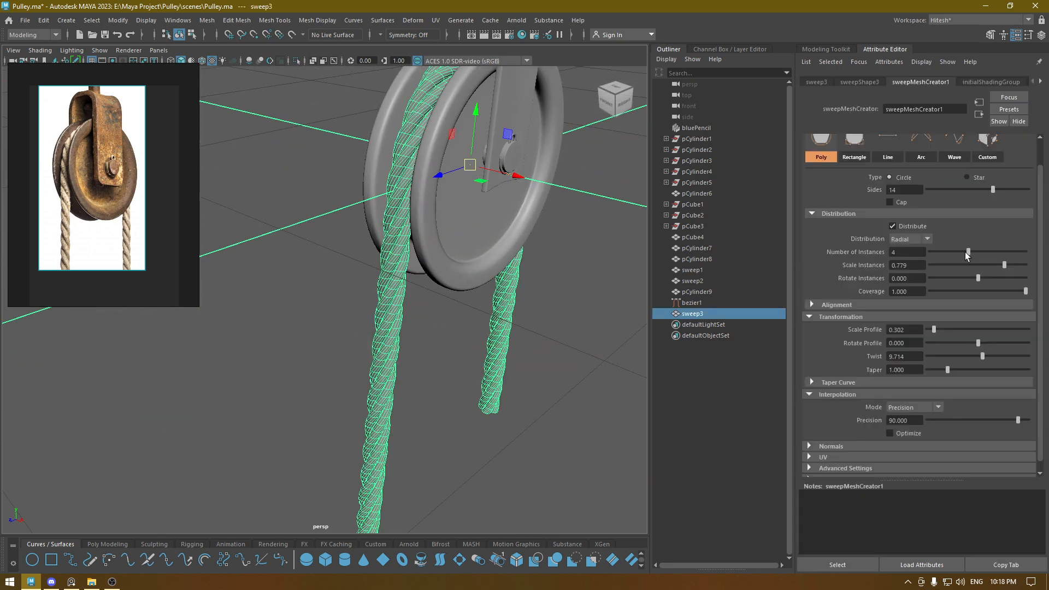
Set the rope sweep's number of instances to 5 and check the denser twist without its selection highlight.
mouse_move(966, 251)
mouse_down()
mouse_move(952, 252)
mouse_move(976, 255)
mouse_up()
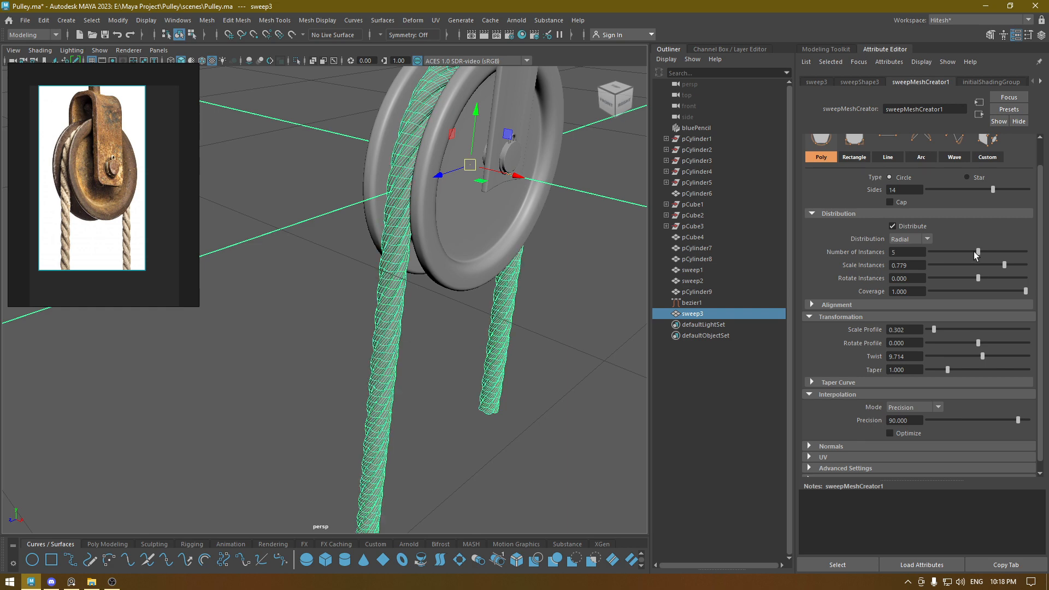
alt+drag(384, 279, 413, 282)
click(531, 310)
alt+drag(532, 310, 421, 317)
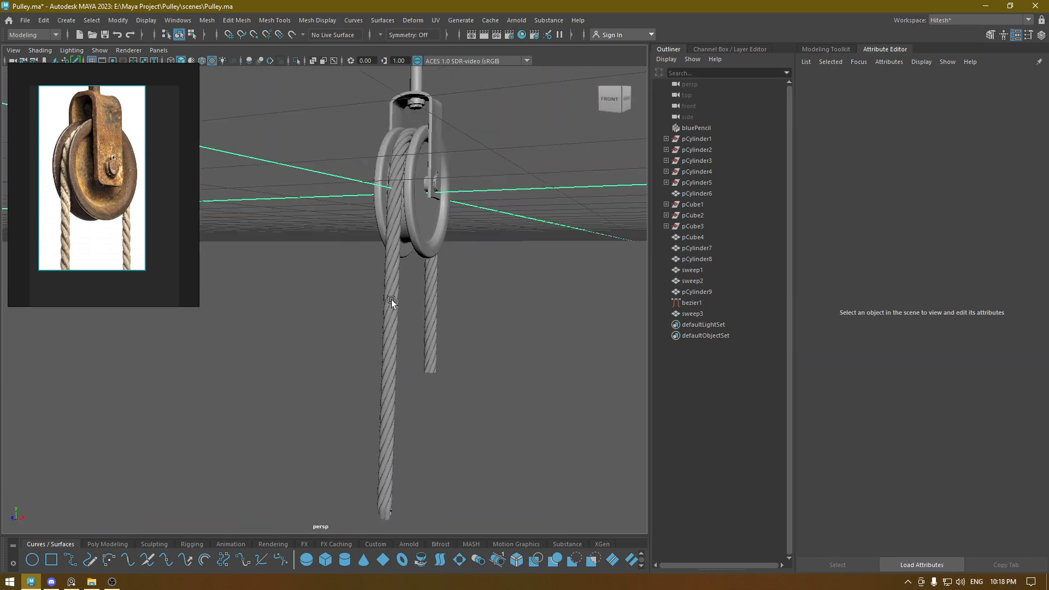
Delete the rope mesh's construction history and remove the bezier curve that guided it.
click(436, 363)
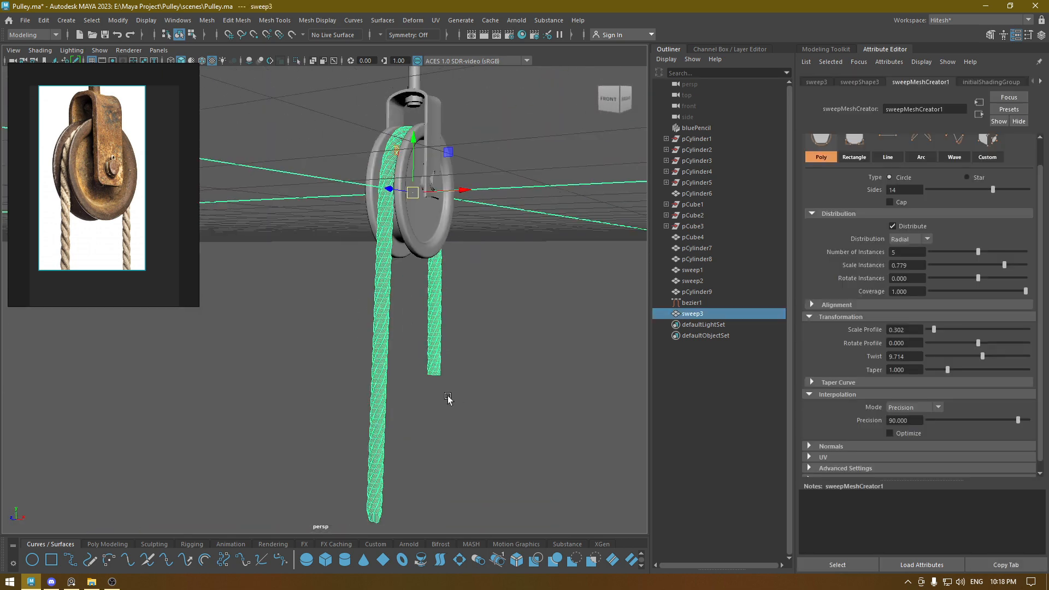
click(44, 20)
mouse_move(120, 151)
click(207, 155)
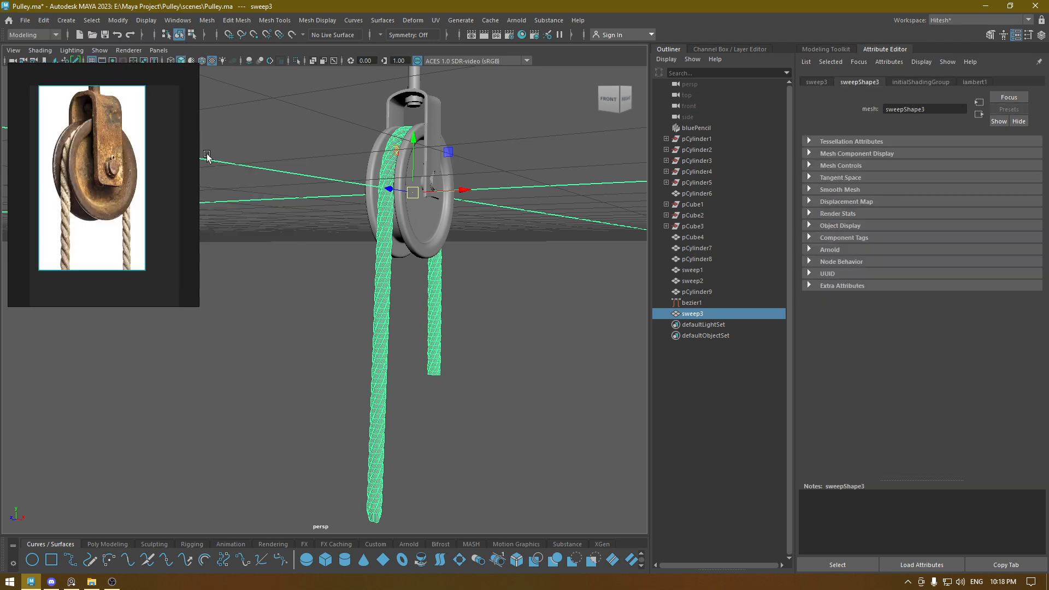
click(721, 302)
key(Delete)
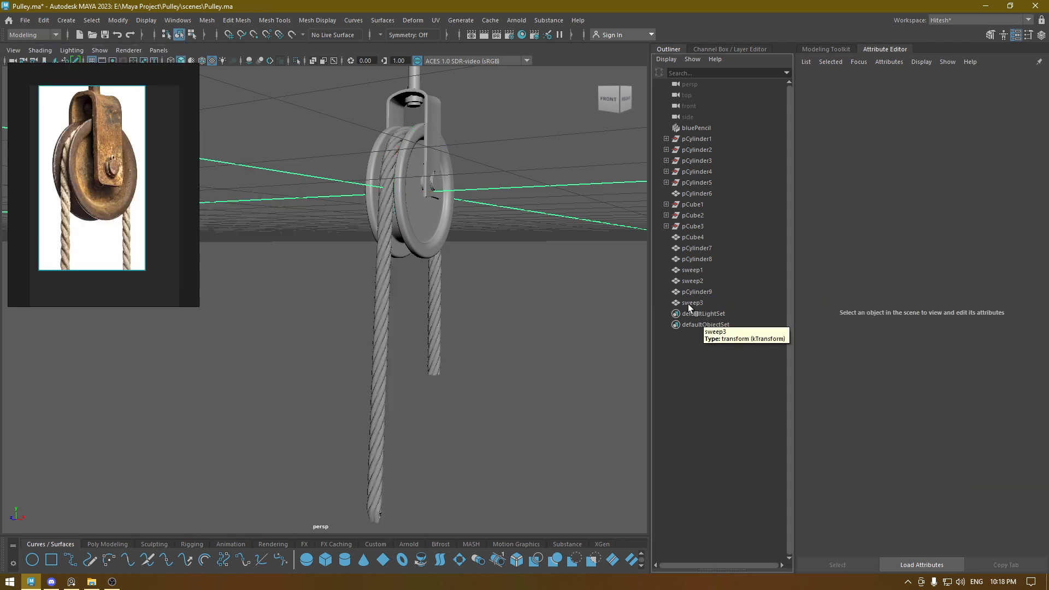
Assign the existing lambert1 material to the wheel, bracket, pin, hanging rod and rope meshes together.
click(507, 299)
alt+drag(481, 287, 465, 347)
scroll(407, 227, down, 5)
scroll(406, 227, up, 5)
alt+drag(434, 295, 454, 340)
alt+middle_drag(422, 267, 395, 333)
scroll(431, 370, up, 4)
alt+drag(395, 332, 323, 317)
right_click(357, 261)
mouse_move(376, 565)
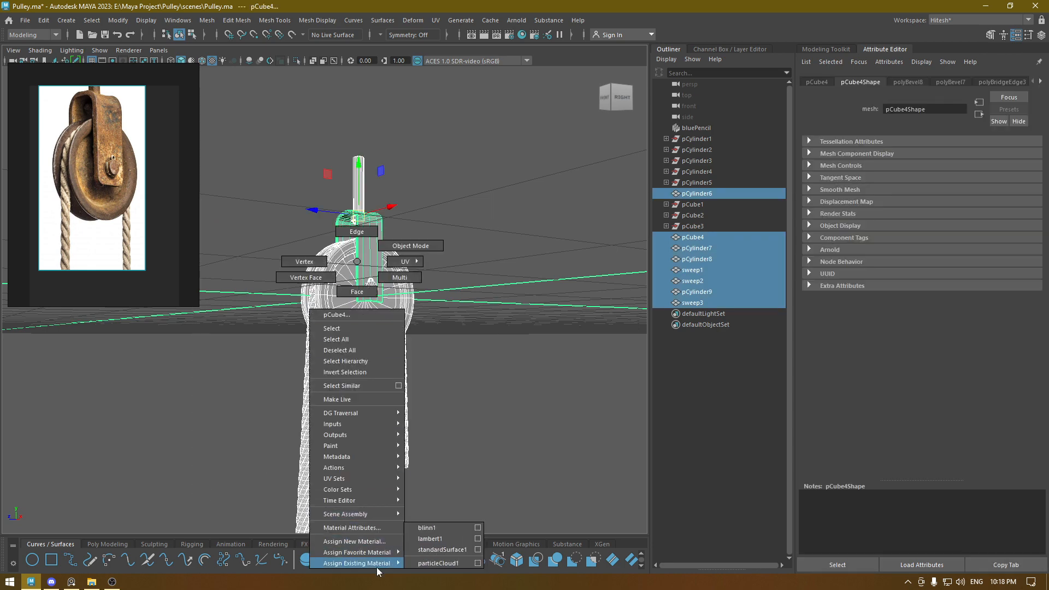
click(463, 539)
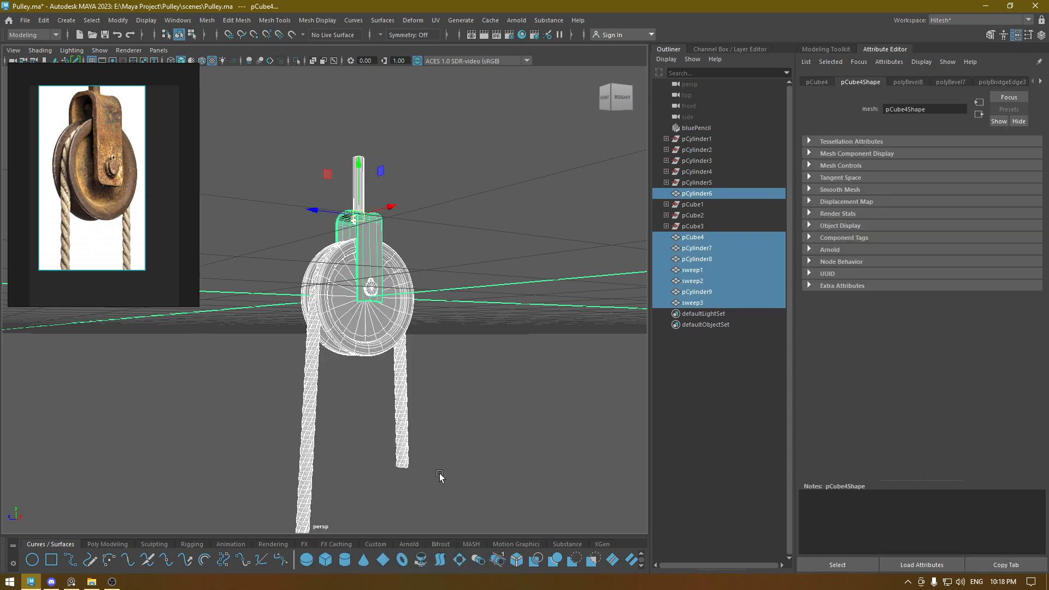
Display the polygon count, move the floating reference photo clear of it, and compare the whole pulley with the photo.
click(120, 542)
click(205, 369)
mouse_move(218, 377)
alt+mouse_down()
mouse_move(291, 420)
mouse_move(482, 323)
mouse_move(448, 315)
mouse_move(426, 326)
mouse_move(495, 339)
mouse_move(283, 306)
alt+mouse_up()
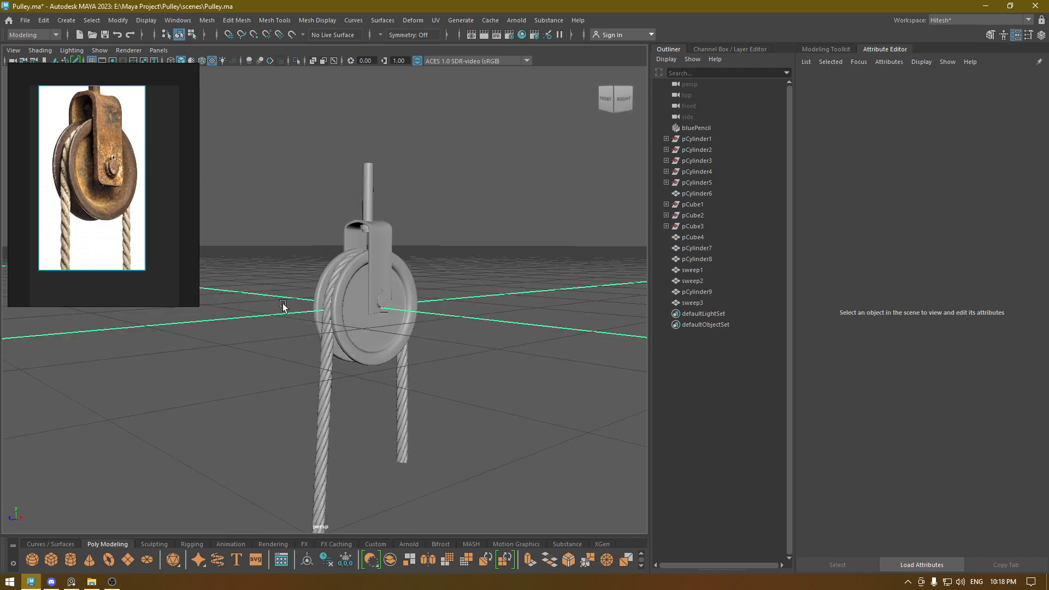
drag(125, 161, 117, 223)
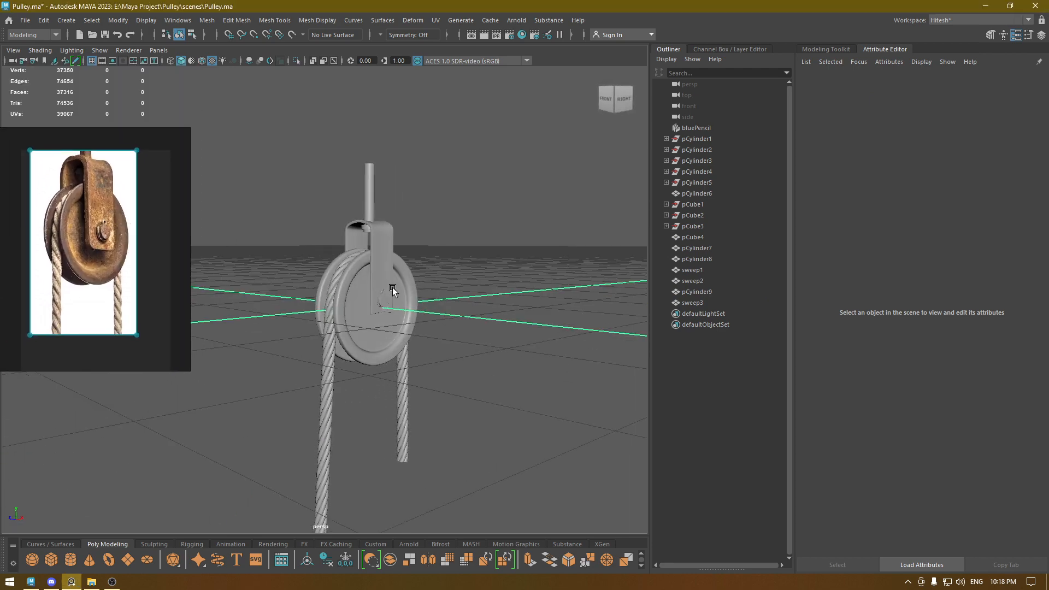
alt+drag(392, 289, 406, 289)
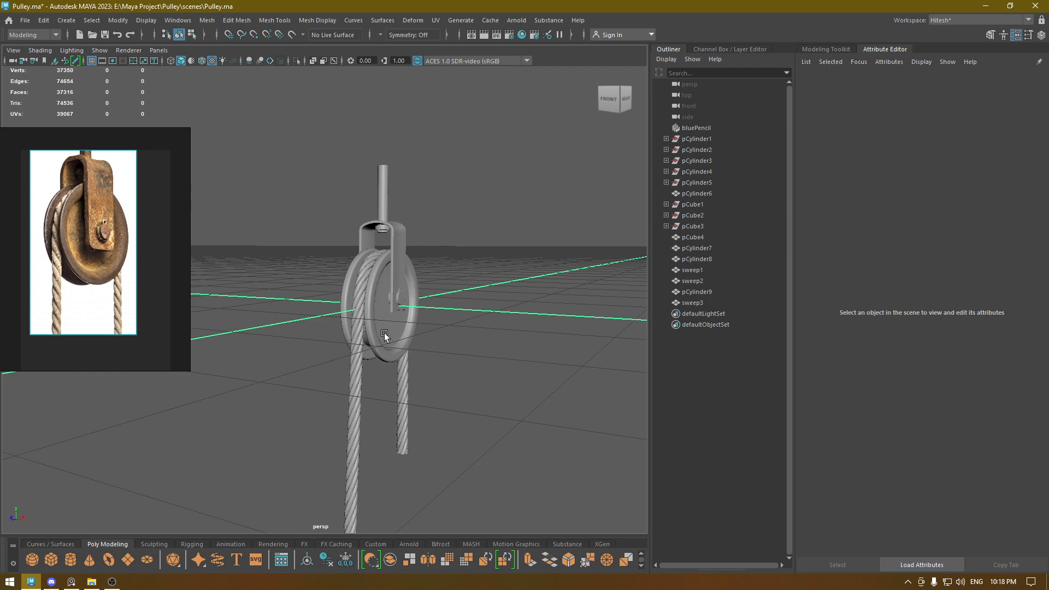
alt+middle_drag(385, 334, 330, 268)
mouse_move(362, 218)
alt+mouse_down()
mouse_move(445, 235)
mouse_move(375, 206)
alt+mouse_up()
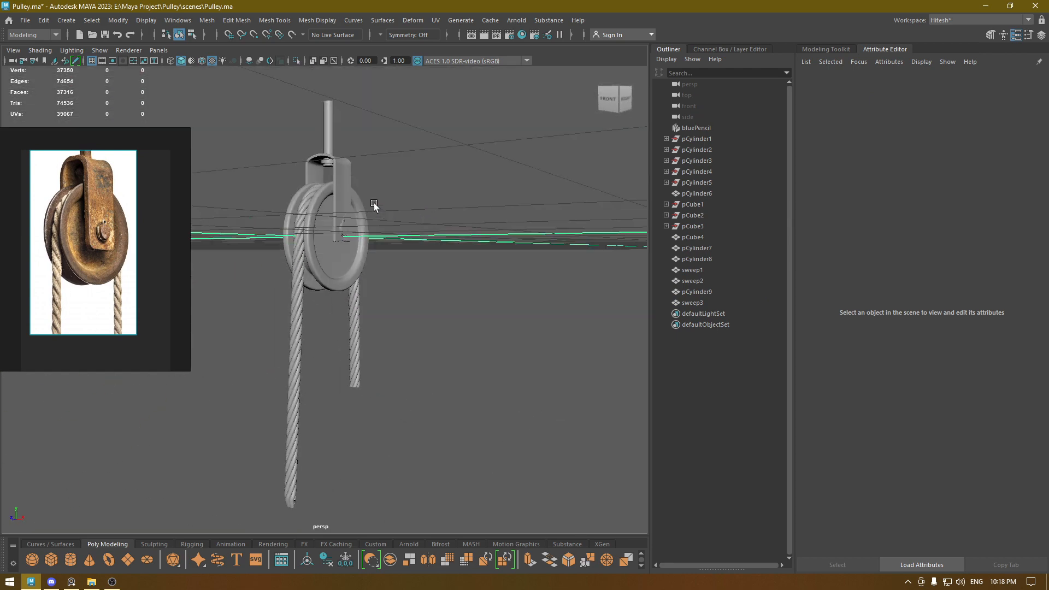
alt+right_drag(375, 206, 441, 344)
alt+drag(440, 345, 308, 365)
Scale down the edge loop bordering the recessed groove on one face of the pulley wheel slightly.
click(354, 369)
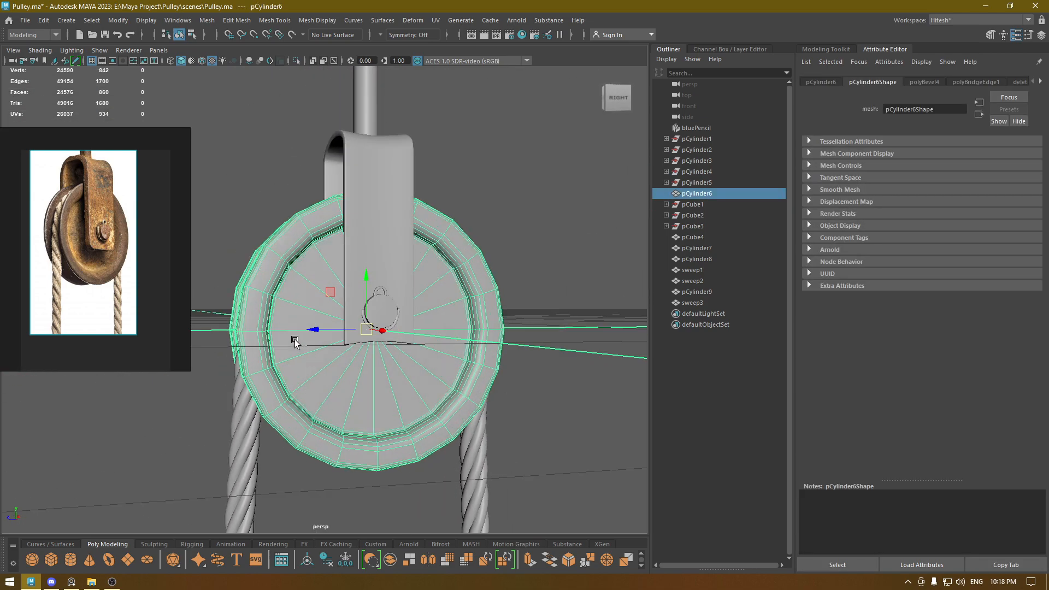
scroll(294, 350, up, 3)
right_click(270, 261)
click(269, 230)
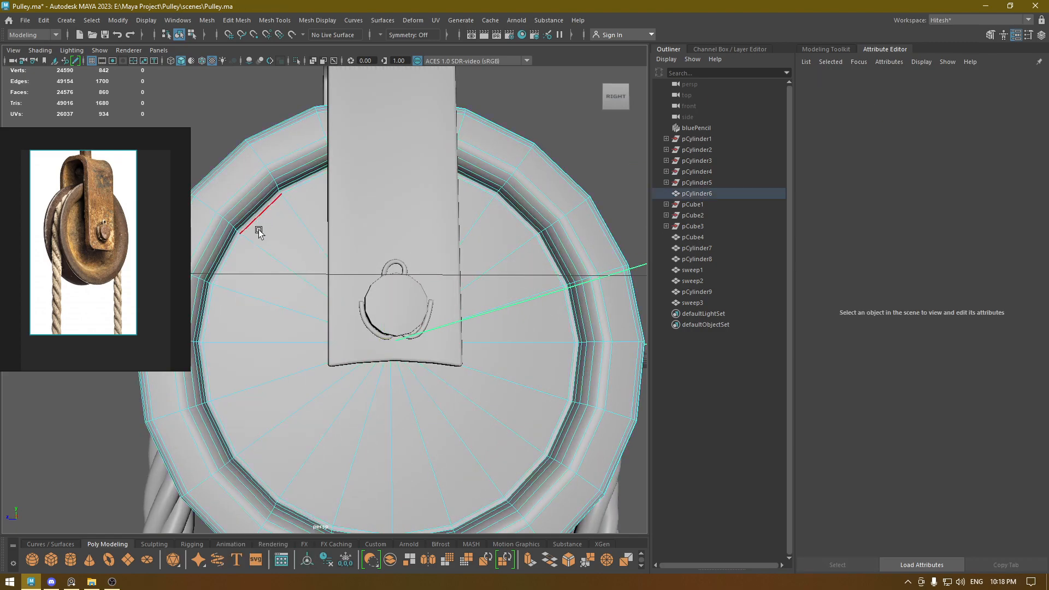
double_click(255, 225)
alt+drag(258, 323, 196, 347)
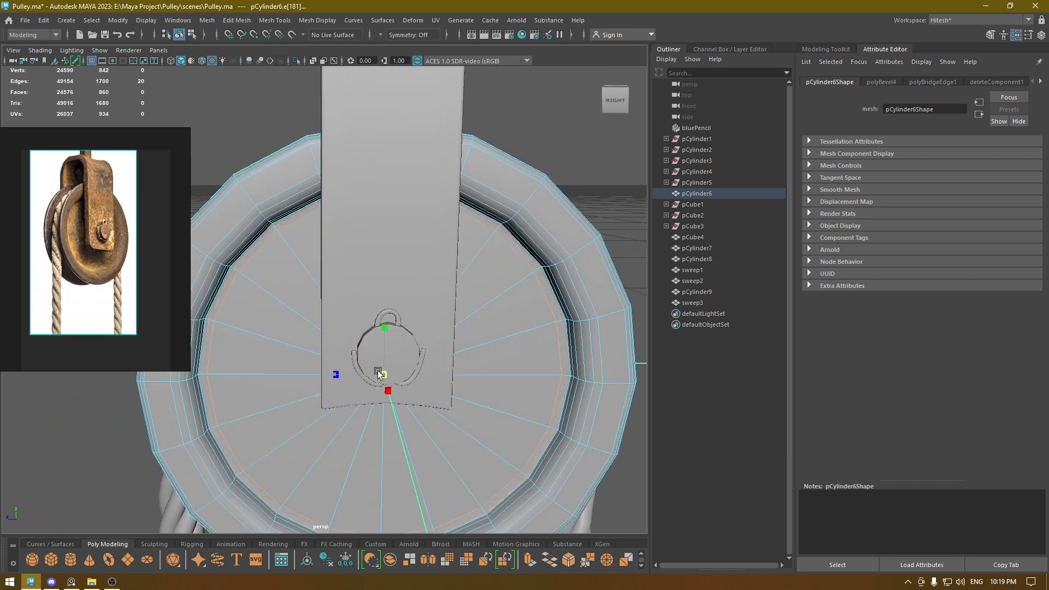
alt+drag(378, 372, 258, 235)
double_click(223, 208)
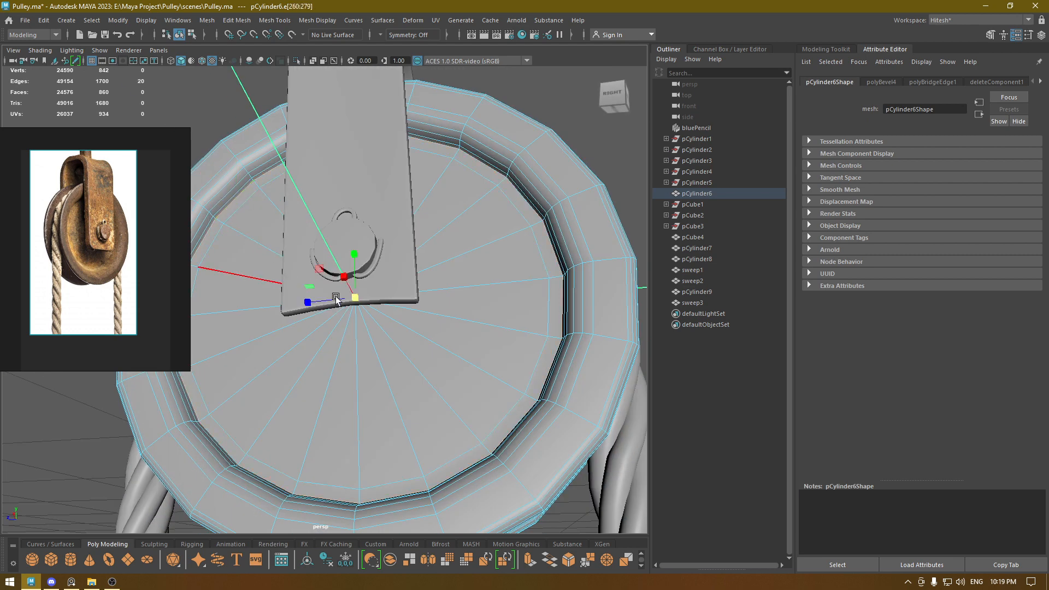
drag(356, 298, 347, 299)
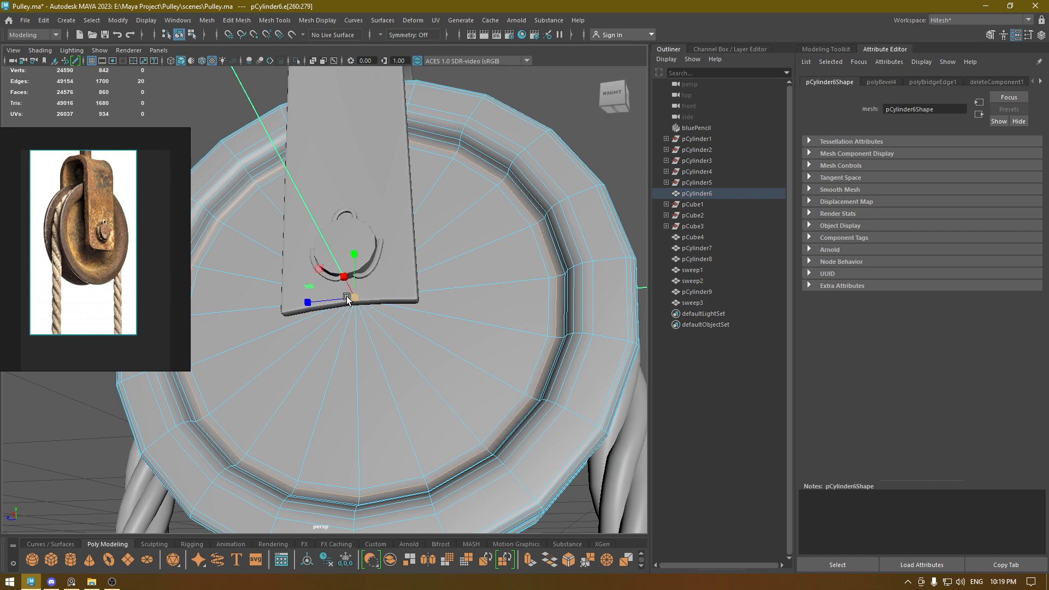
Apply Edit Edge Flow to the edge loops inside that face's groove to smooth its curvature.
click(228, 208)
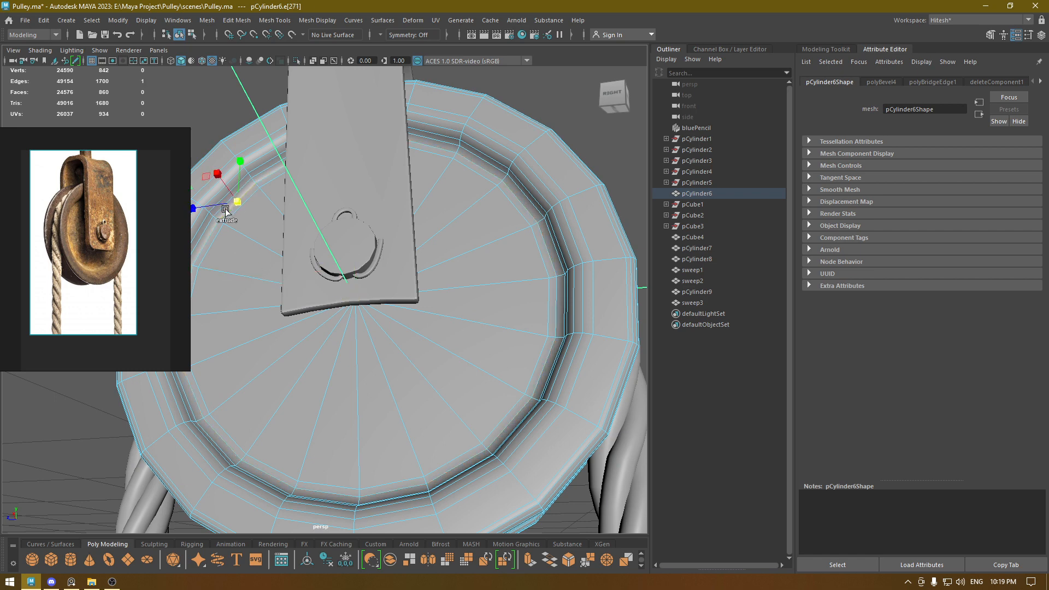
double_click(202, 234)
shift+right_drag(207, 235, 203, 363)
alt+middle_drag(259, 244, 285, 250)
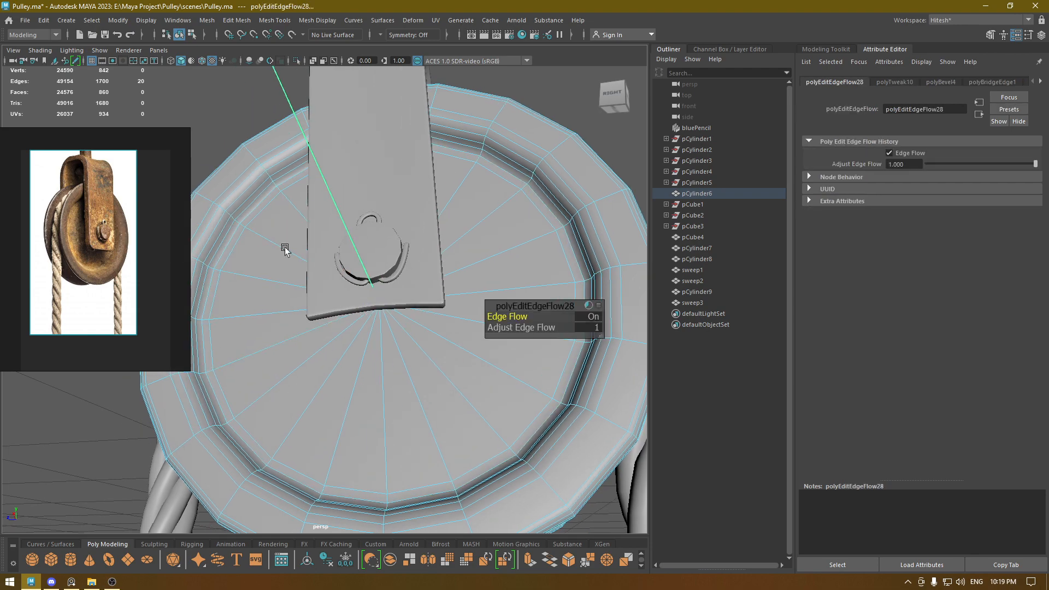
click(229, 223)
key(g)
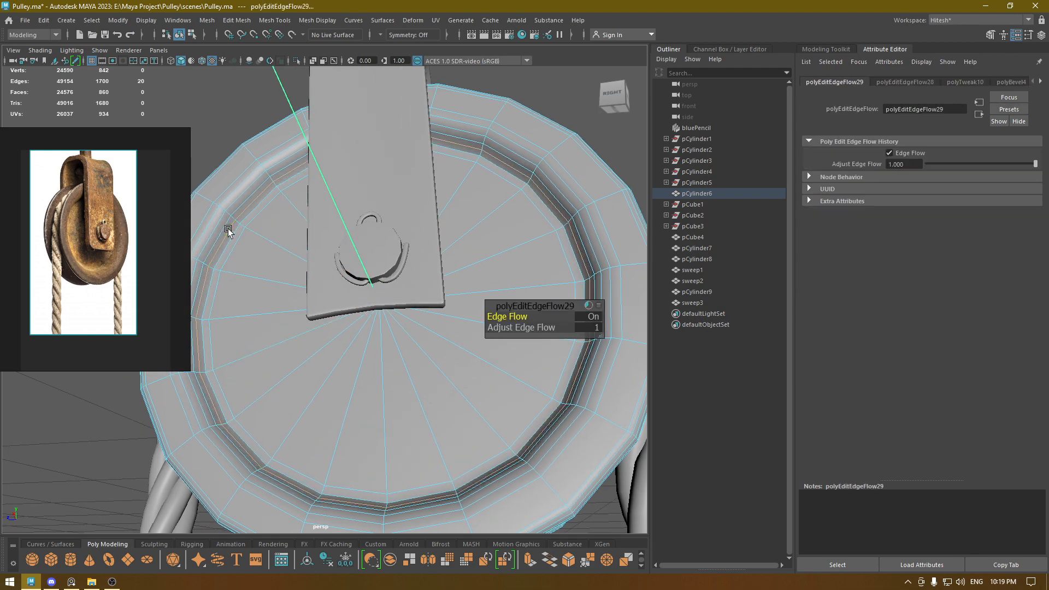
Select two adjacent edge loops at the groove's inner border on the wheel's opposite face and scale them down slightly.
key(w)
alt+drag(290, 251, 437, 257)
scroll(437, 257, up, 5)
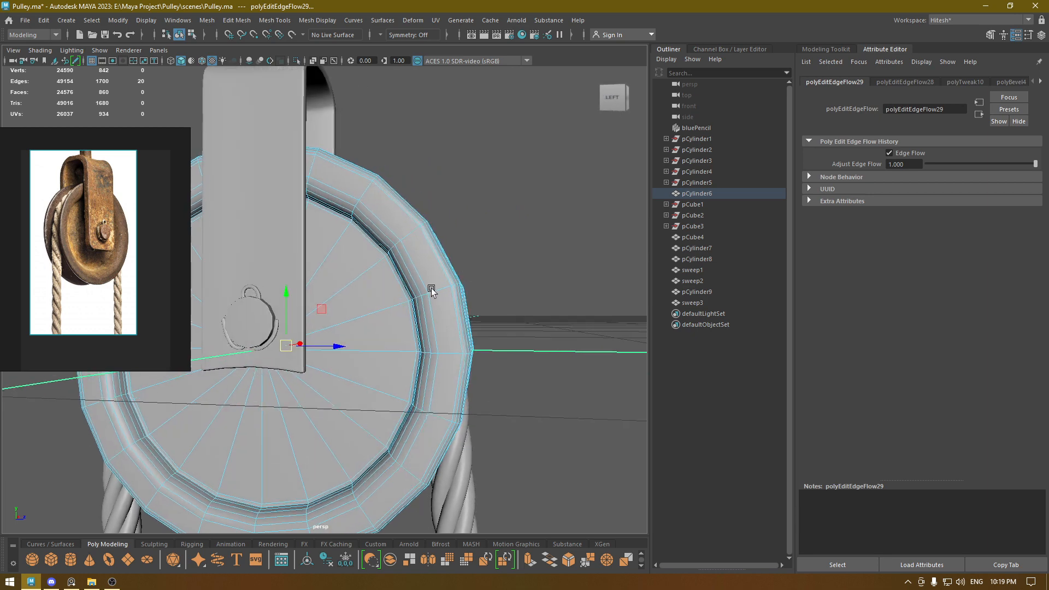
click(408, 266)
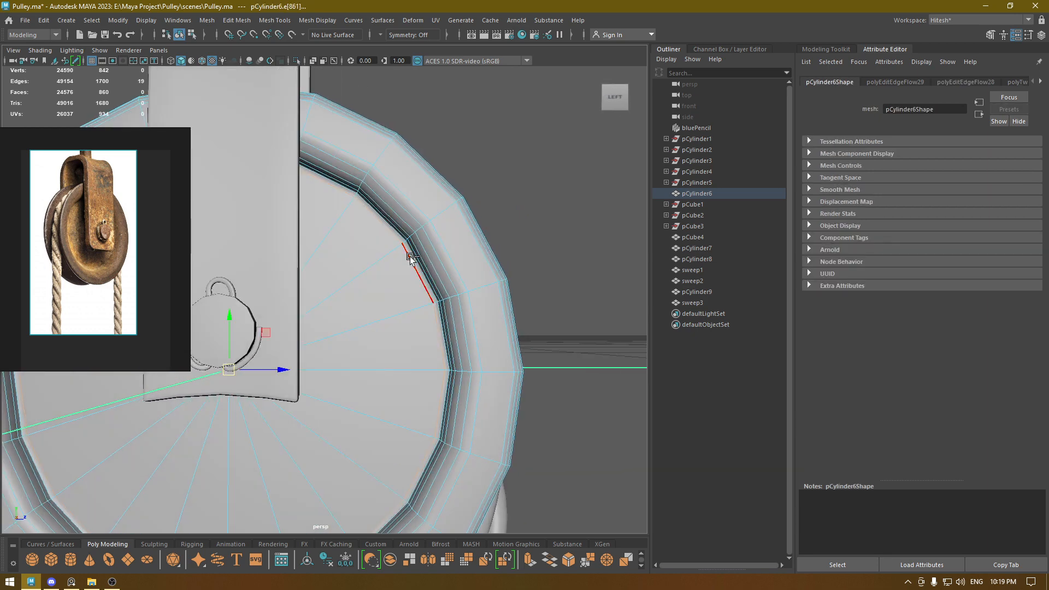
mouse_move(412, 258)
alt+mouse_down()
mouse_move(426, 252)
mouse_move(411, 258)
alt+mouse_up()
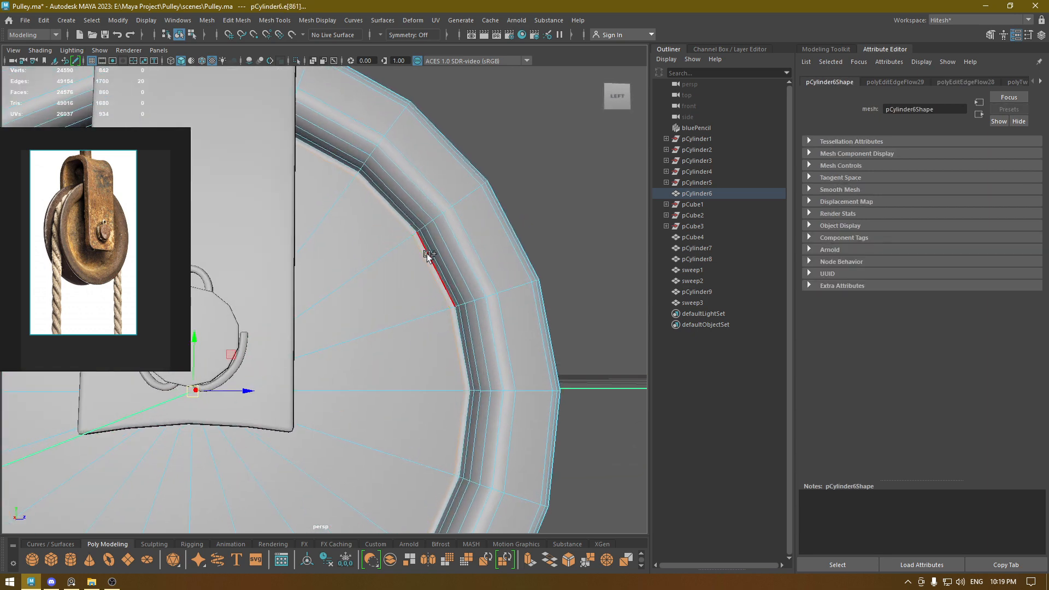
key(r)
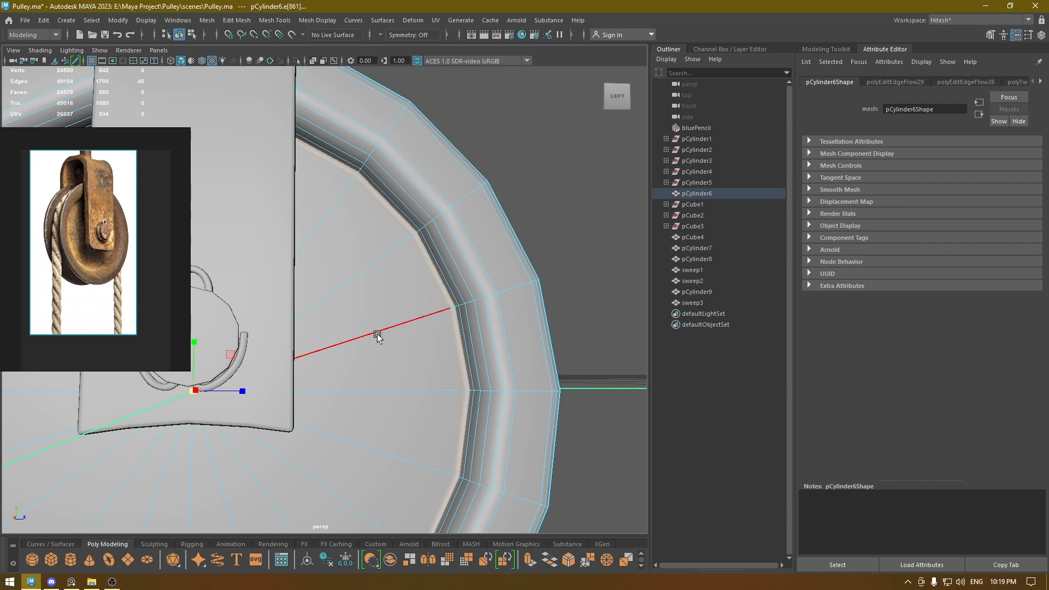
alt+drag(333, 403, 234, 444)
scroll(234, 444, down, 5)
alt+drag(156, 256, 114, 255)
alt+drag(397, 295, 490, 272)
scroll(399, 336, up, 3)
alt+drag(383, 342, 449, 352)
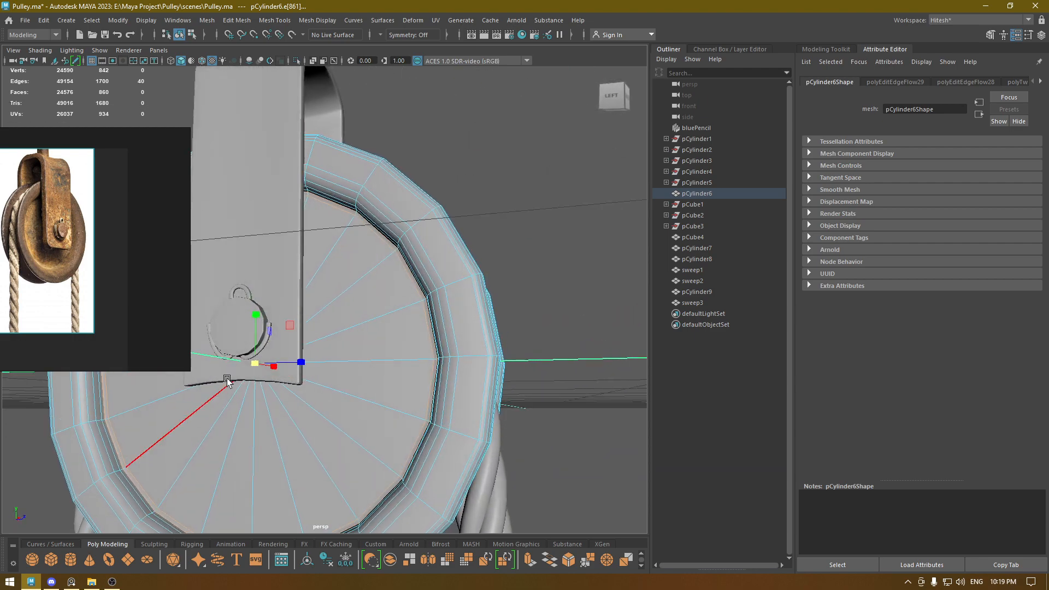
drag(254, 364, 249, 367)
alt+drag(383, 295, 408, 282)
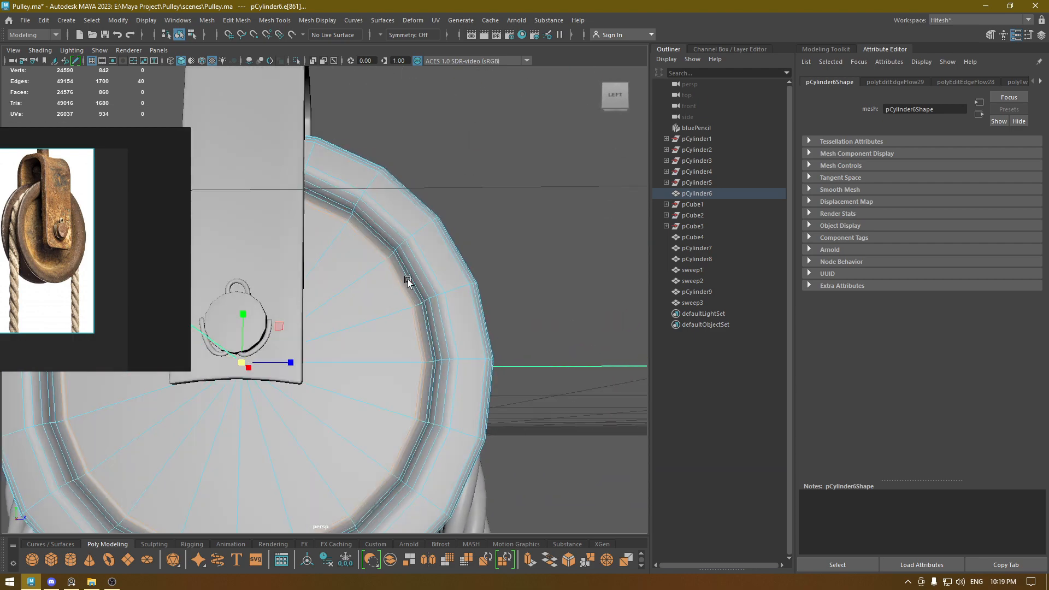
Apply Edit Edge Flow inside the opposite face's groove, and return the wheel to object mode.
shift+right_drag(405, 275, 390, 351)
right_drag(379, 284, 471, 215)
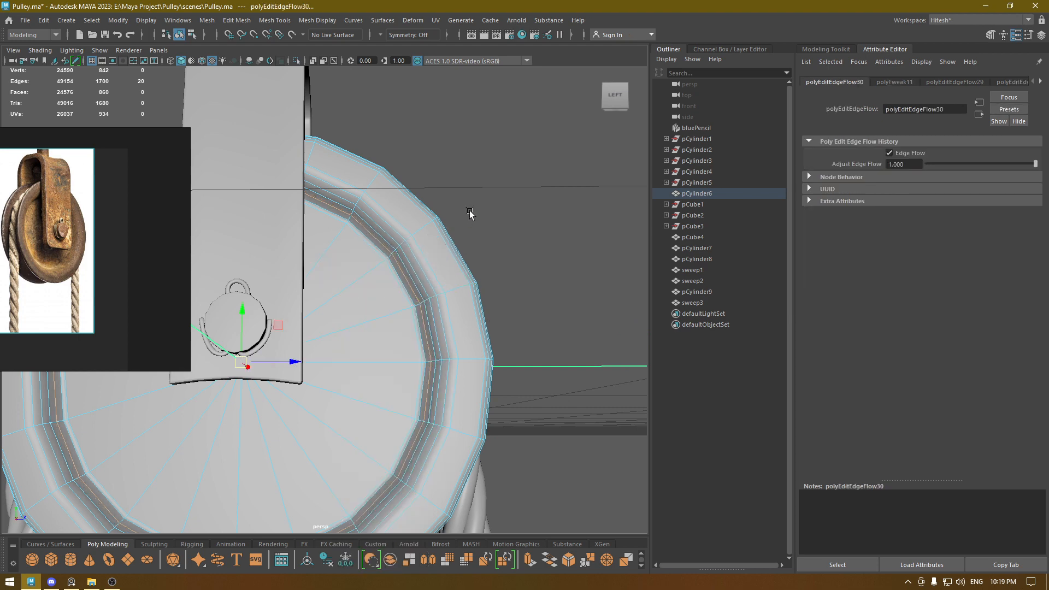
click(512, 229)
scroll(508, 268, down, 3)
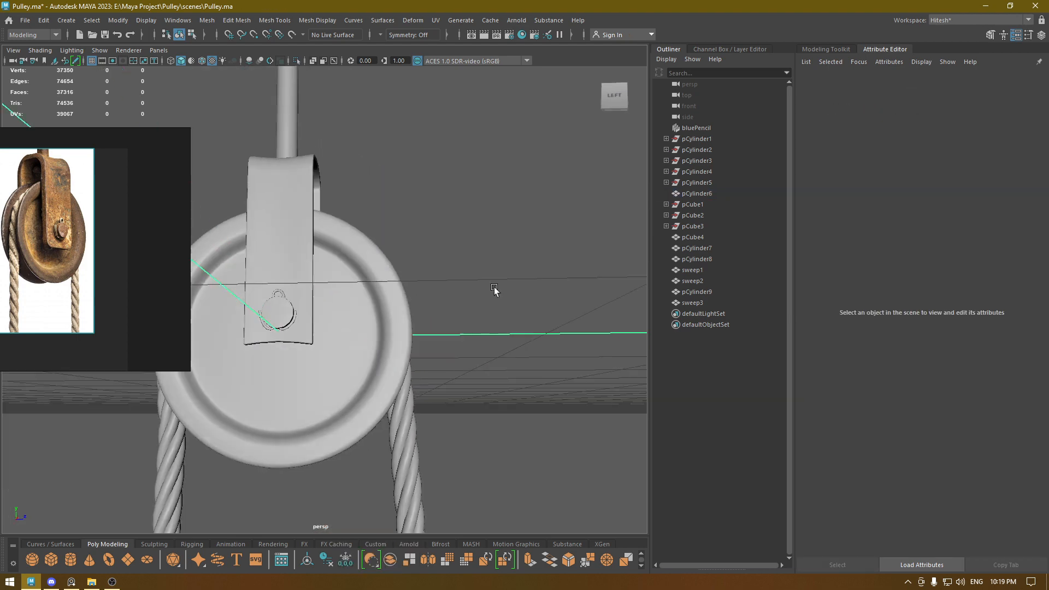
Delete the closely spaced extra edge loops along the rope-side corners of both wheel rims.
alt+drag(495, 287, 499, 258)
click(390, 336)
right_drag(500, 258, 490, 199)
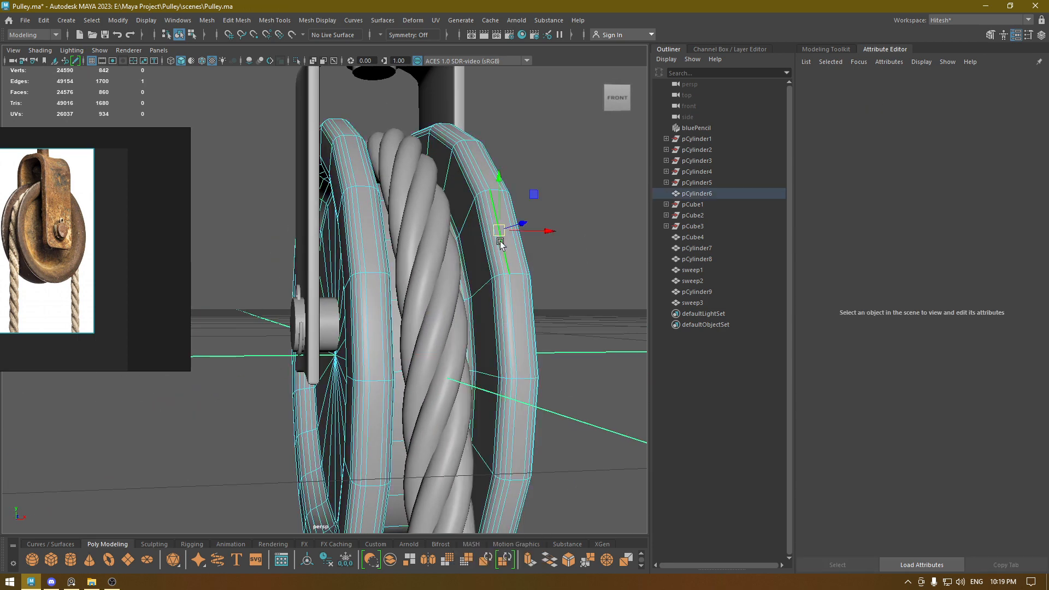
double_click(496, 244)
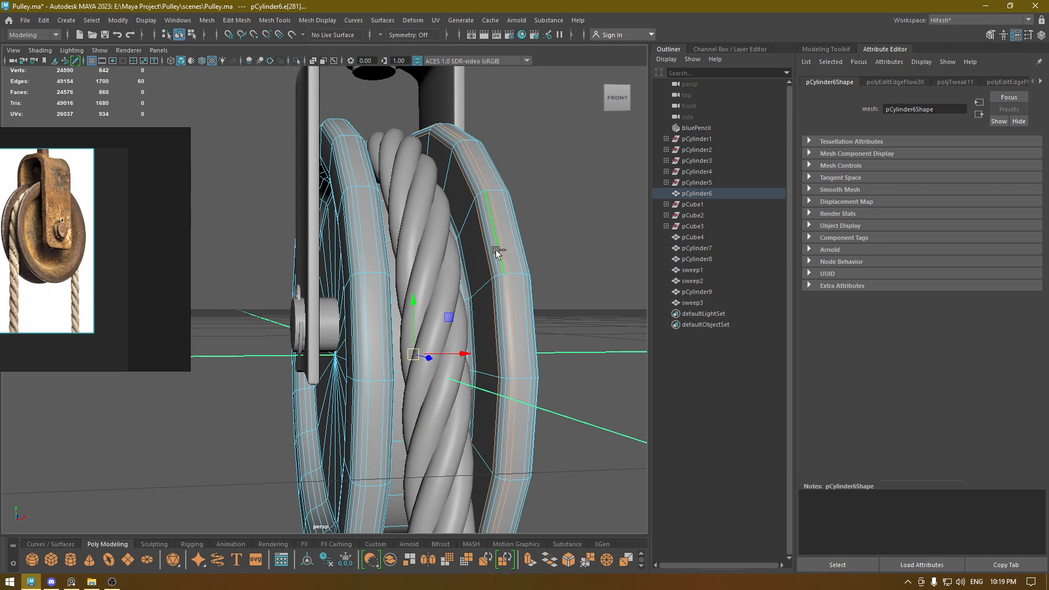
shift+double_click(490, 251)
shift+double_click(491, 251)
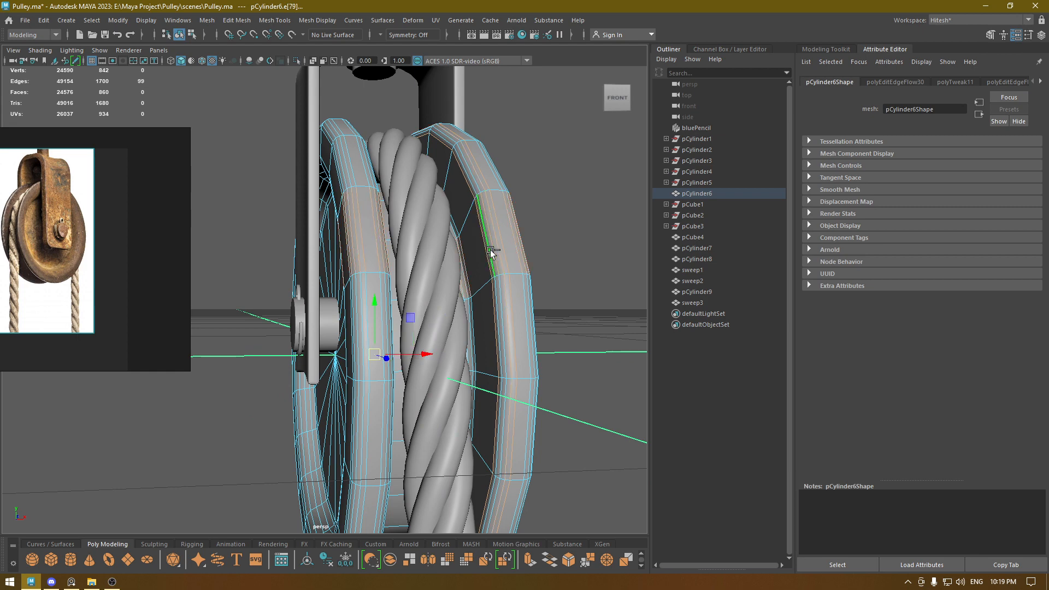
ctrl+double_click(491, 251)
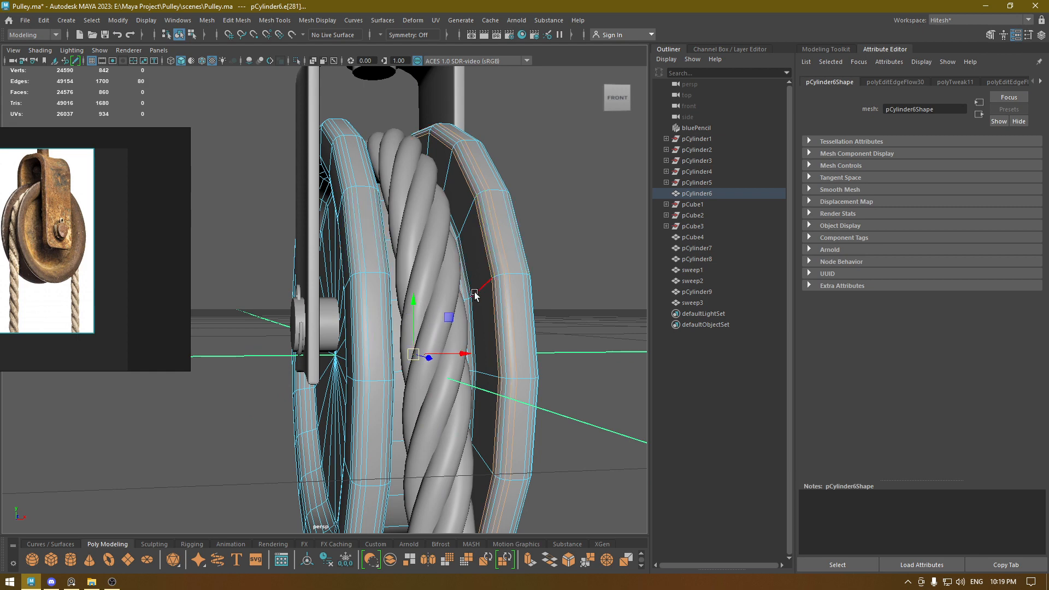
alt+drag(474, 296, 438, 295)
alt+drag(297, 241, 240, 264)
shift+double_click(262, 236)
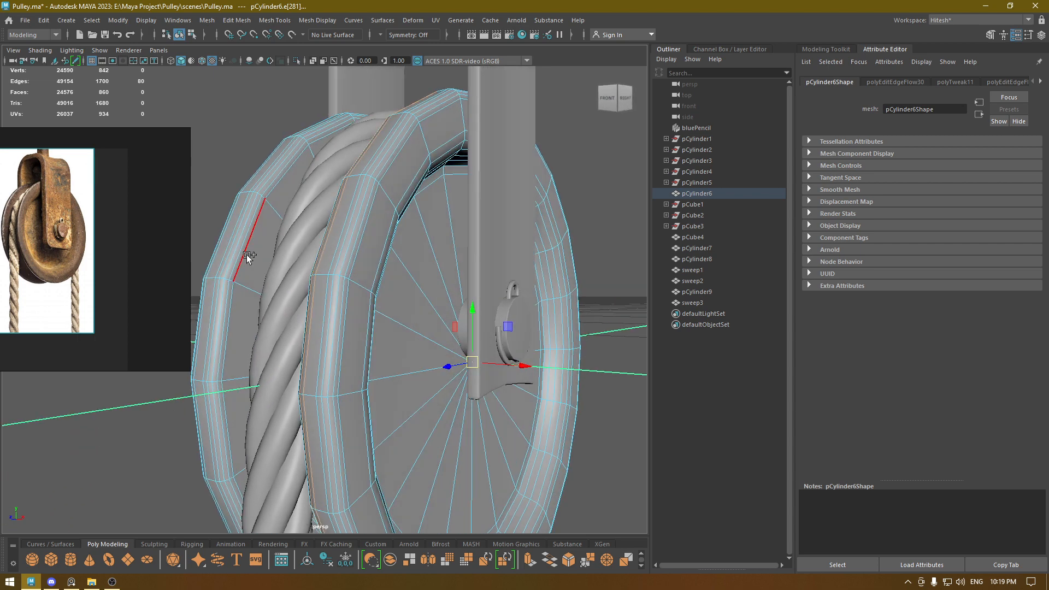
shift+double_click(223, 242)
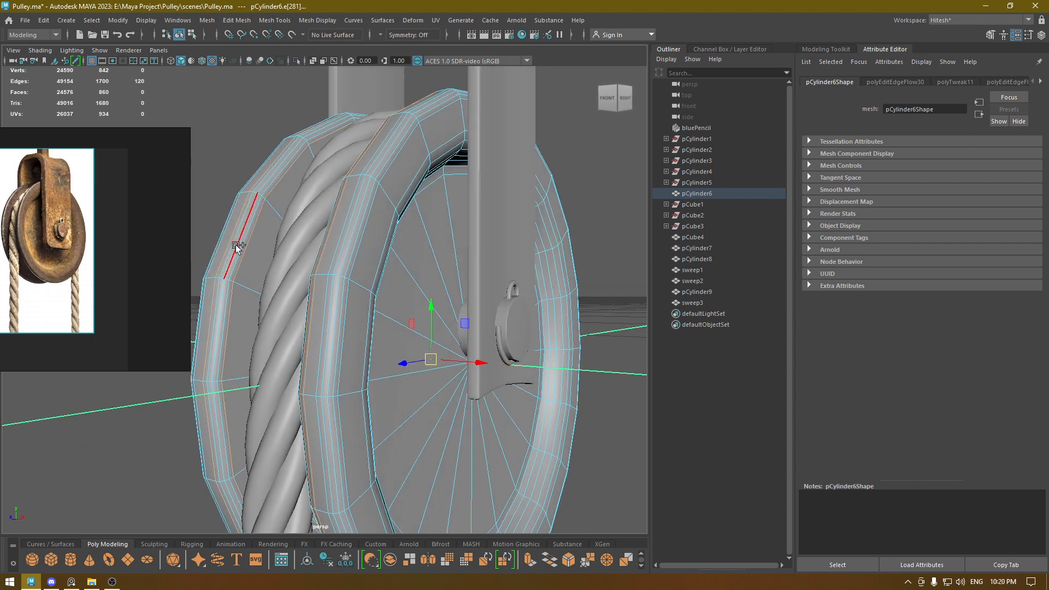
shift+double_click(239, 248)
key(ctrl+Delete)
Select the rope-side corner edge loop on each of the wheel's two rims and apply Harden Edge to them.
alt+drag(242, 252, 301, 293)
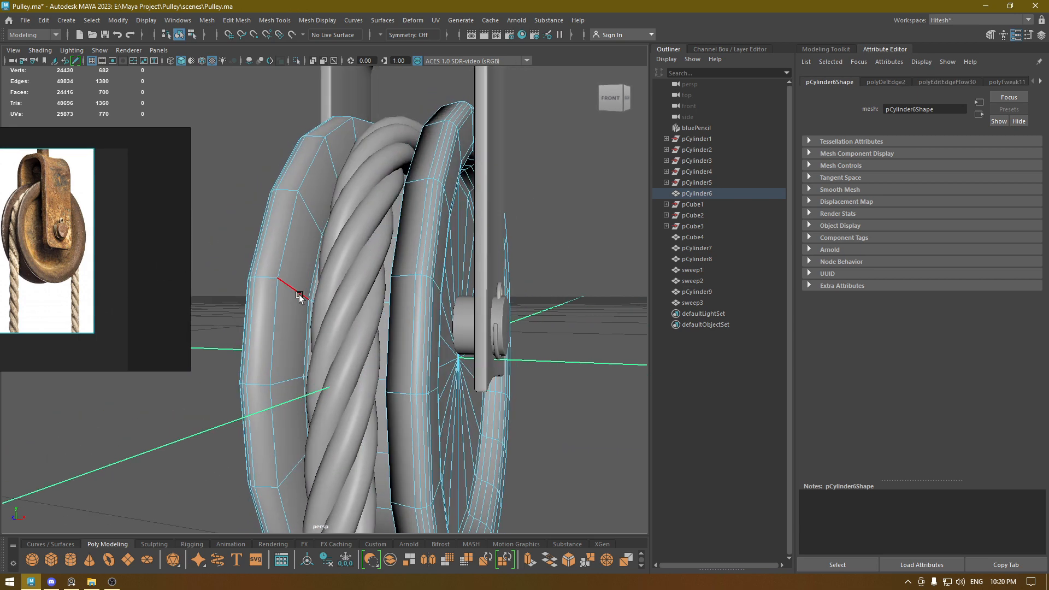
alt+drag(352, 313, 518, 234)
shift+double_click(503, 261)
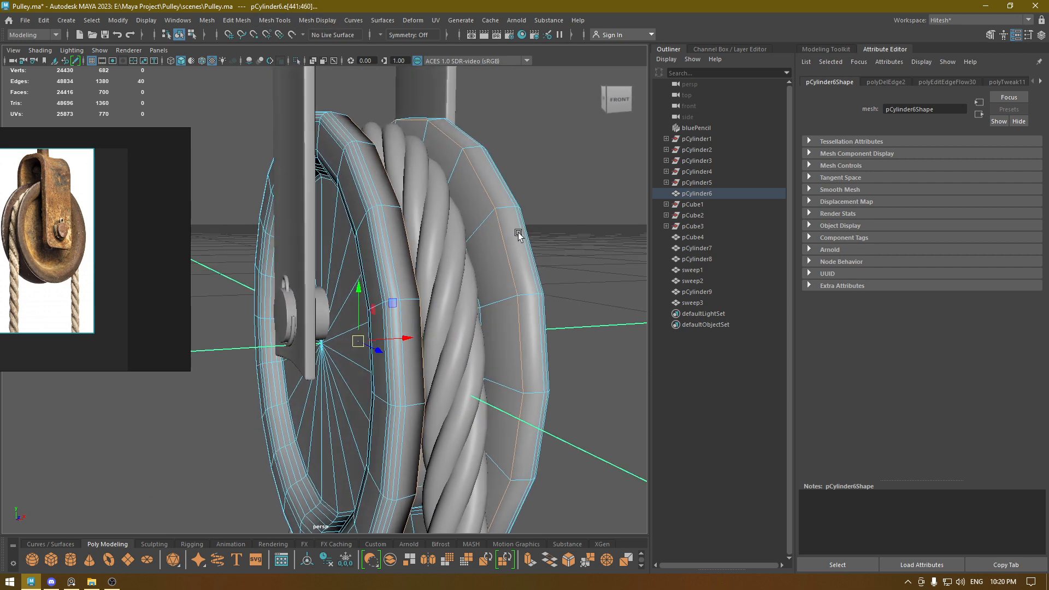
click(317, 20)
click(327, 107)
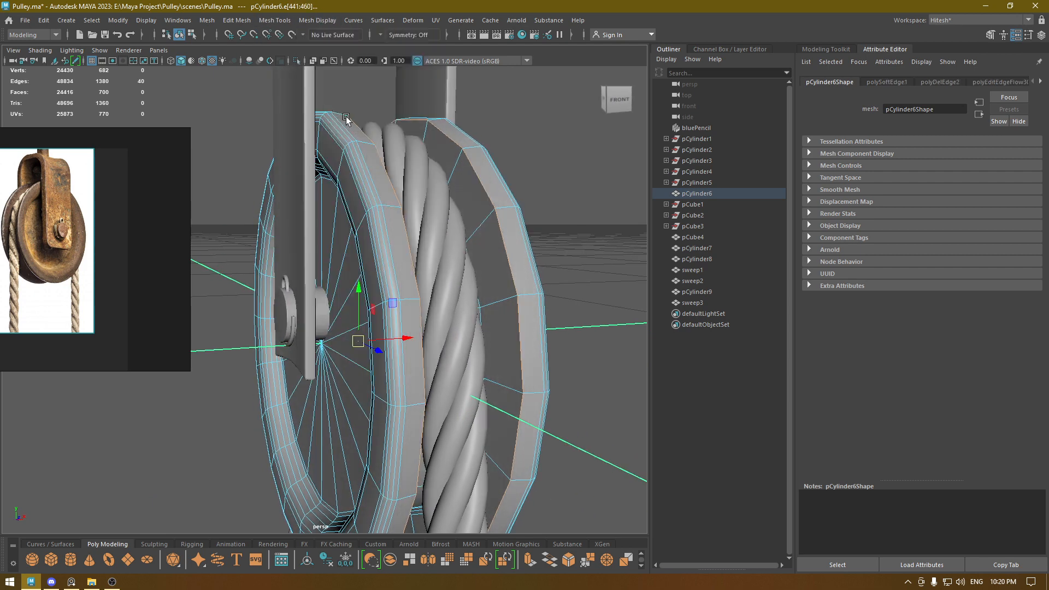
Reselect the rope-side corner edge loops of both rims and bevel them with a fraction of 0.59 and one segment.
right_click(488, 200)
click(542, 183)
alt+drag(542, 184, 494, 194)
click(494, 195)
right_click(494, 194)
click(484, 173)
click(476, 173)
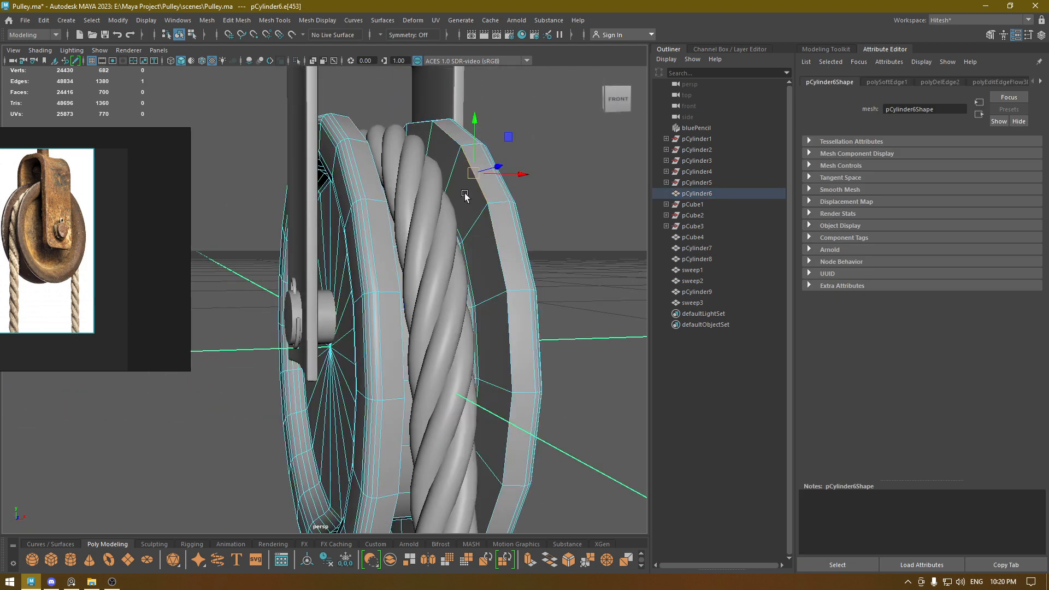
double_click(479, 196)
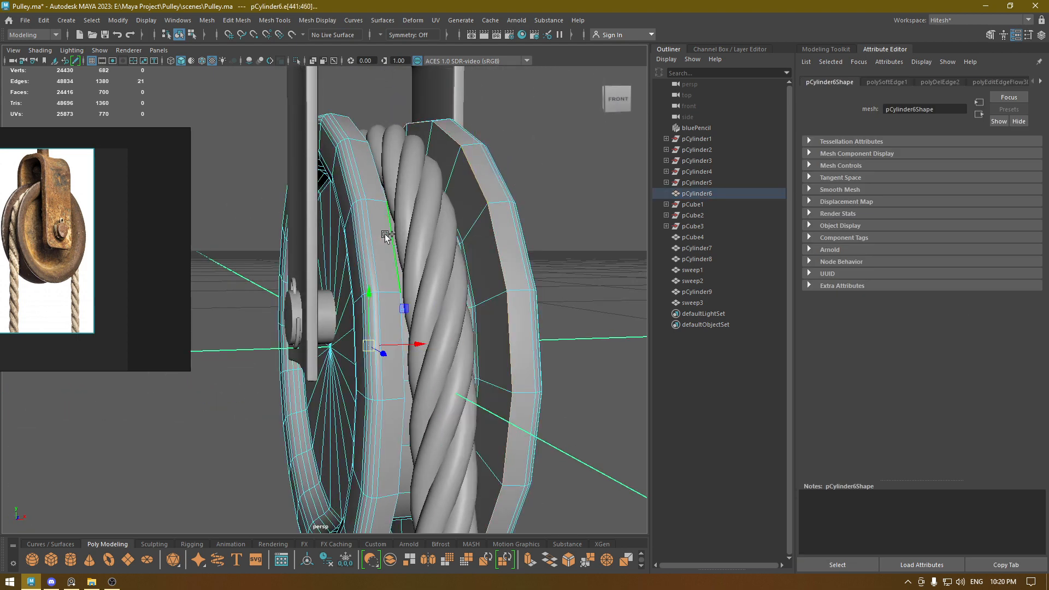
alt+drag(372, 246, 520, 282)
key(ctrl+b)
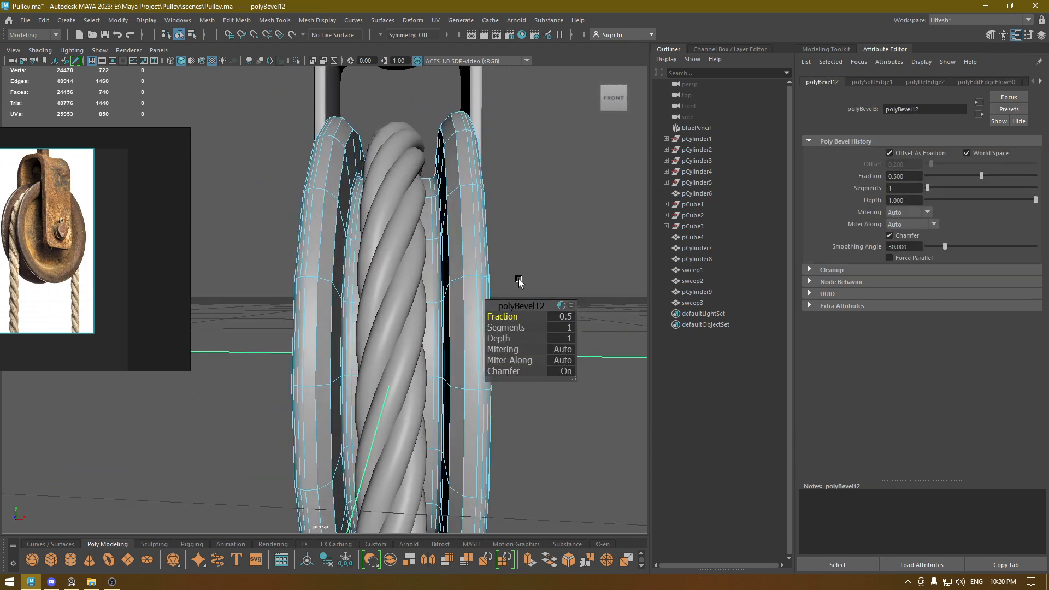
drag(503, 317, 512, 317)
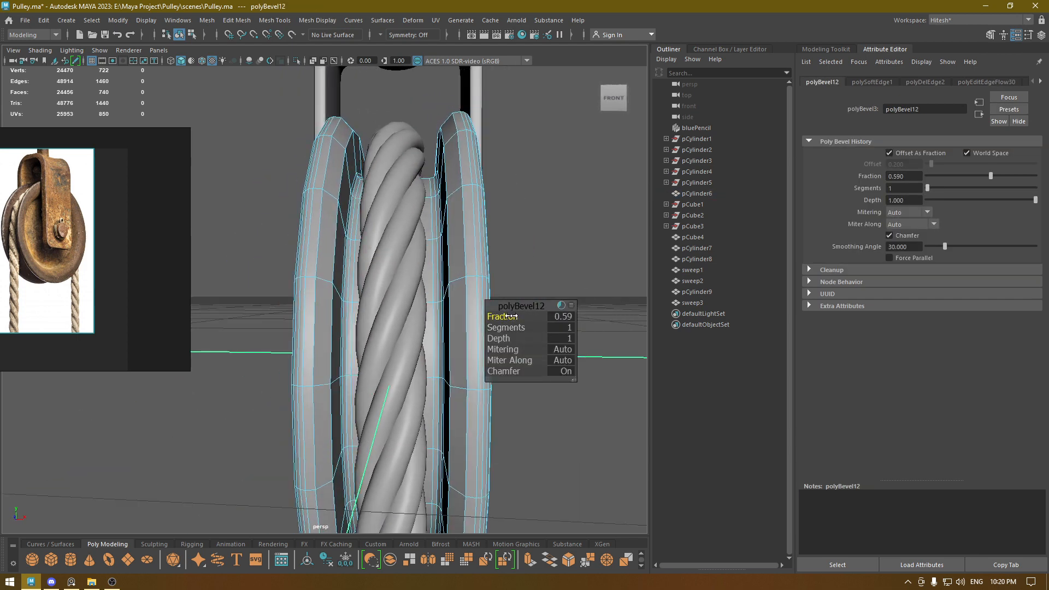
Bevel the four edge loops bordering the rope-side chamfers on both rims with a fraction of 0.29 and two segments.
double_click(320, 225)
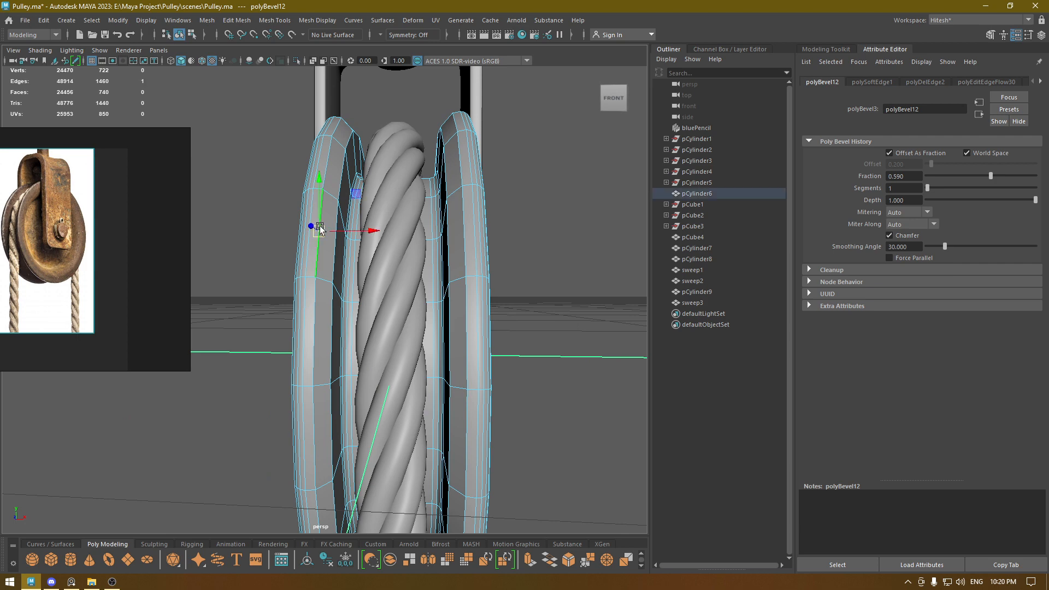
shift+double_click(448, 241)
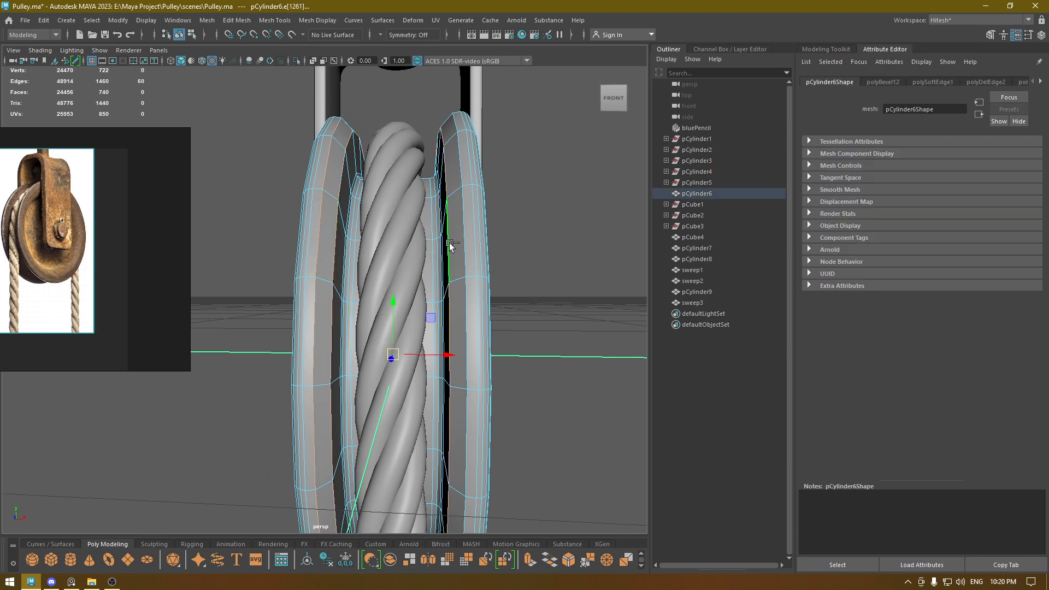
alt+drag(462, 242, 530, 323)
key(ctrl+b)
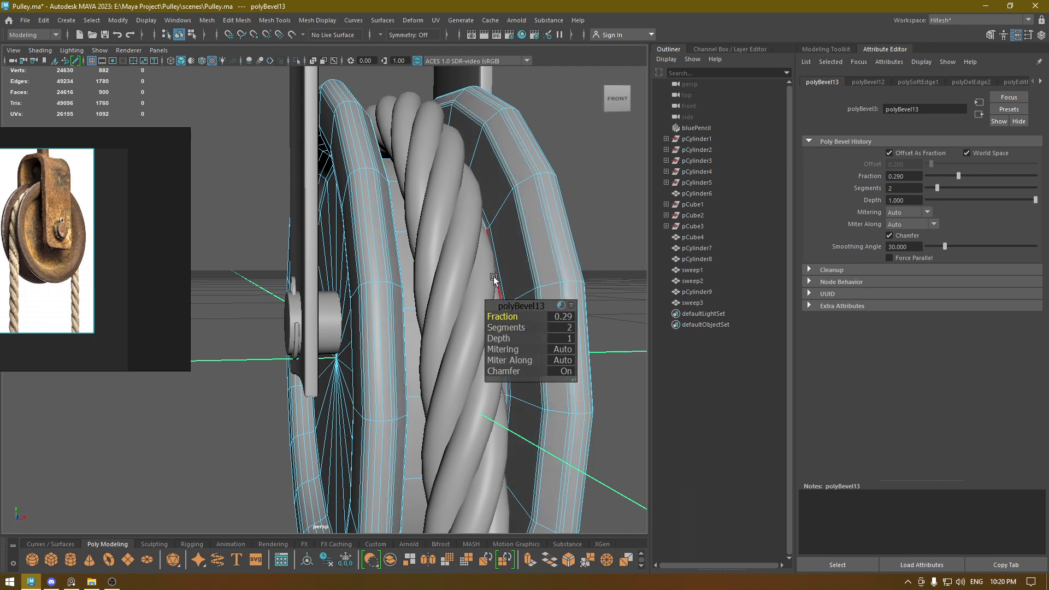
Return the wheel to object mode and examine its rims in smooth mesh preview.
right_drag(453, 222, 498, 189)
key(3)
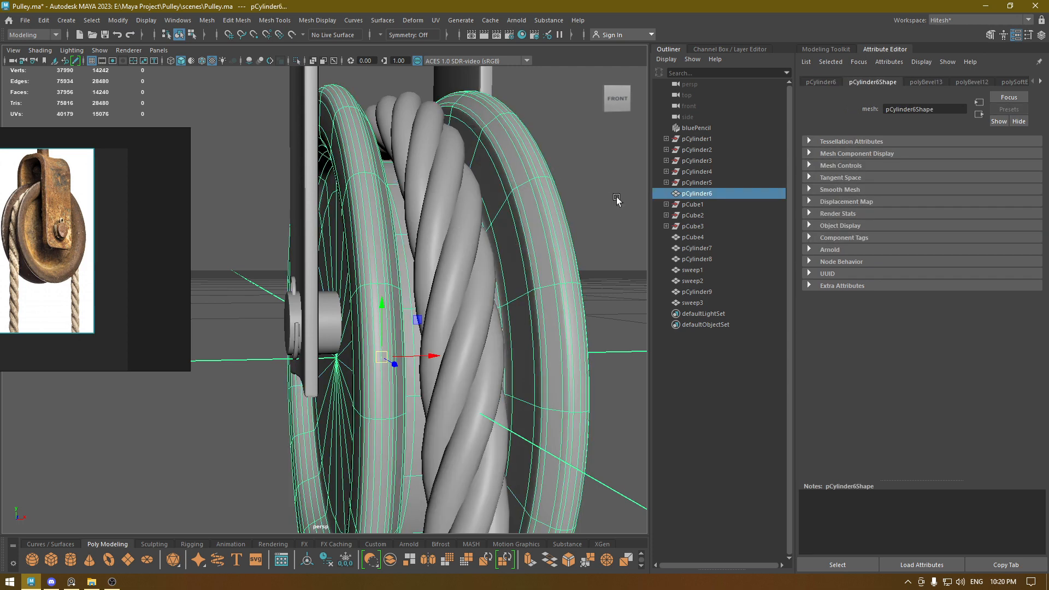
click(616, 197)
alt+drag(617, 197, 417, 287)
click(370, 260)
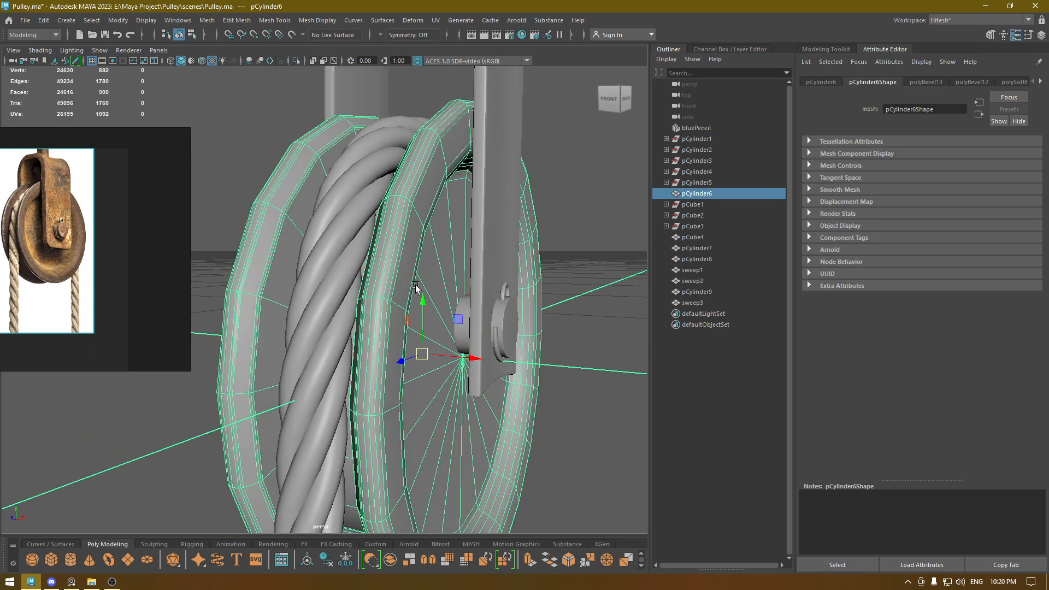
Delete the closely spaced extra edge loops along the outward-facing corners of both wheel rims.
right_drag(403, 254, 412, 184)
double_click(389, 219)
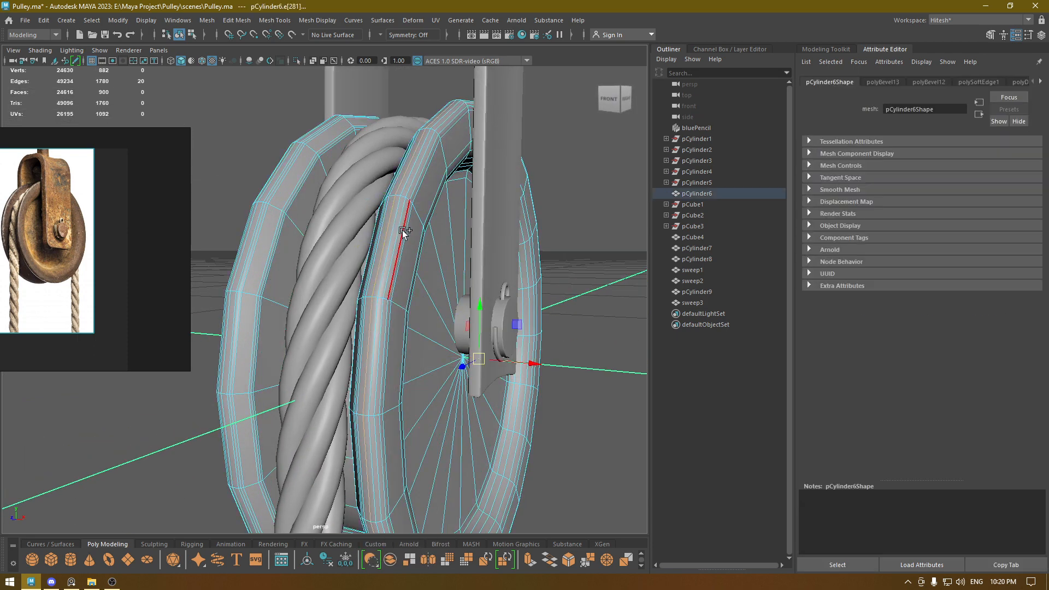
shift+double_click(407, 231)
shift+double_click(390, 231)
shift+double_click(402, 231)
alt+drag(276, 249, 372, 262)
shift+double_click(439, 250)
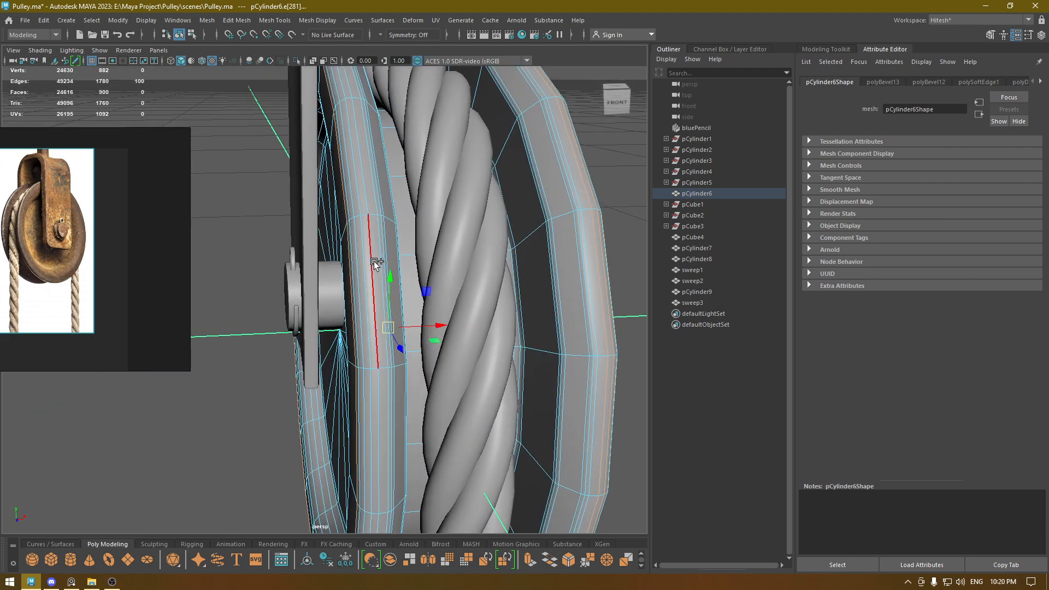
shift+double_click(352, 261)
shift+right_drag(352, 263, 235, 302)
Select the remaining outward-facing corner edge loop on each rim and apply Soften Edge to them.
alt+drag(398, 274, 435, 200)
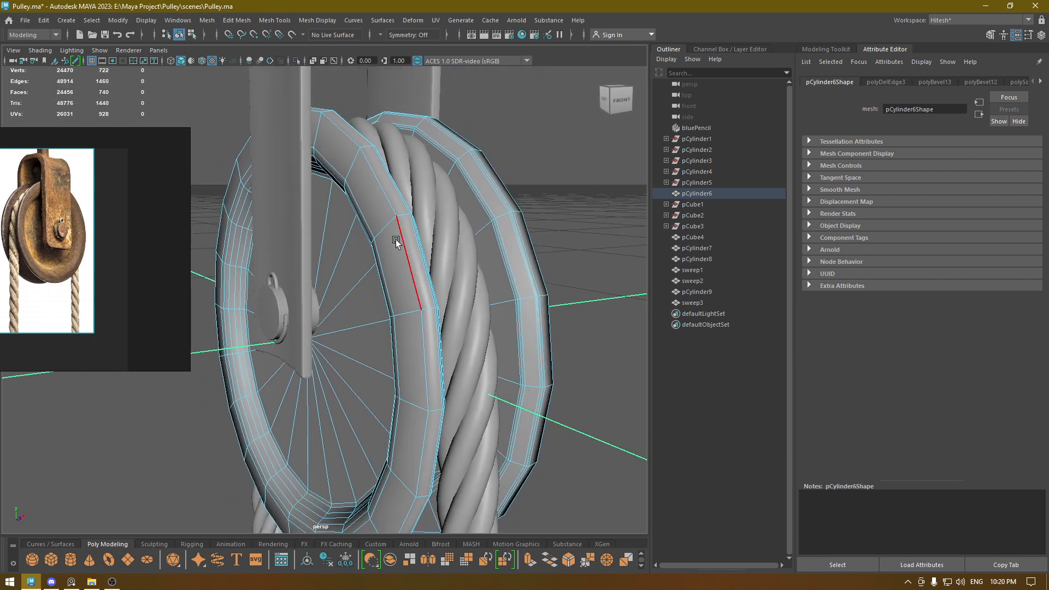
double_click(395, 239)
alt+drag(396, 241, 397, 270)
shift+double_click(447, 267)
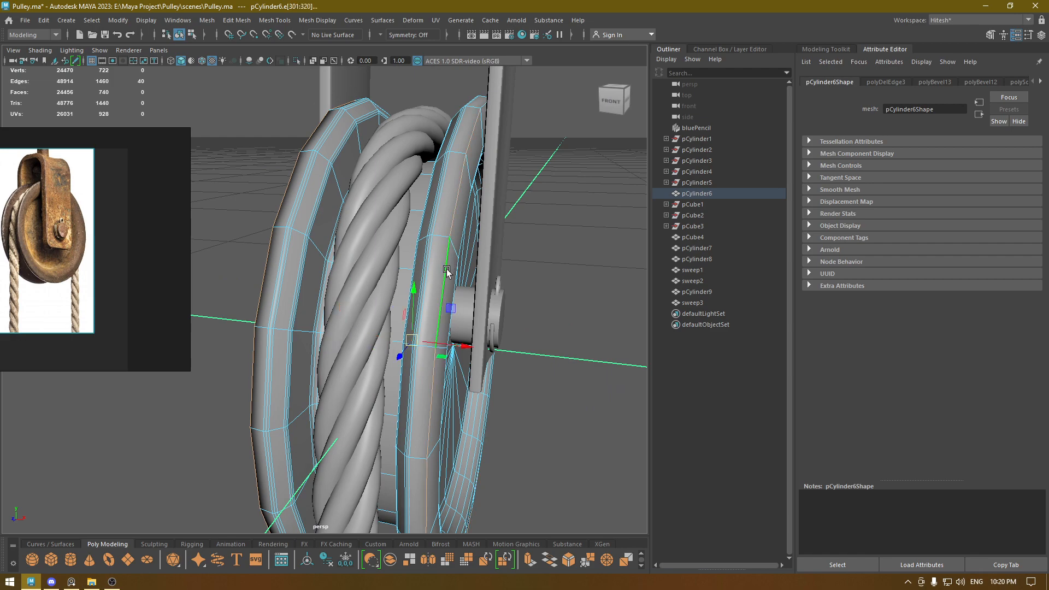
alt+drag(445, 270, 430, 260)
click(317, 20)
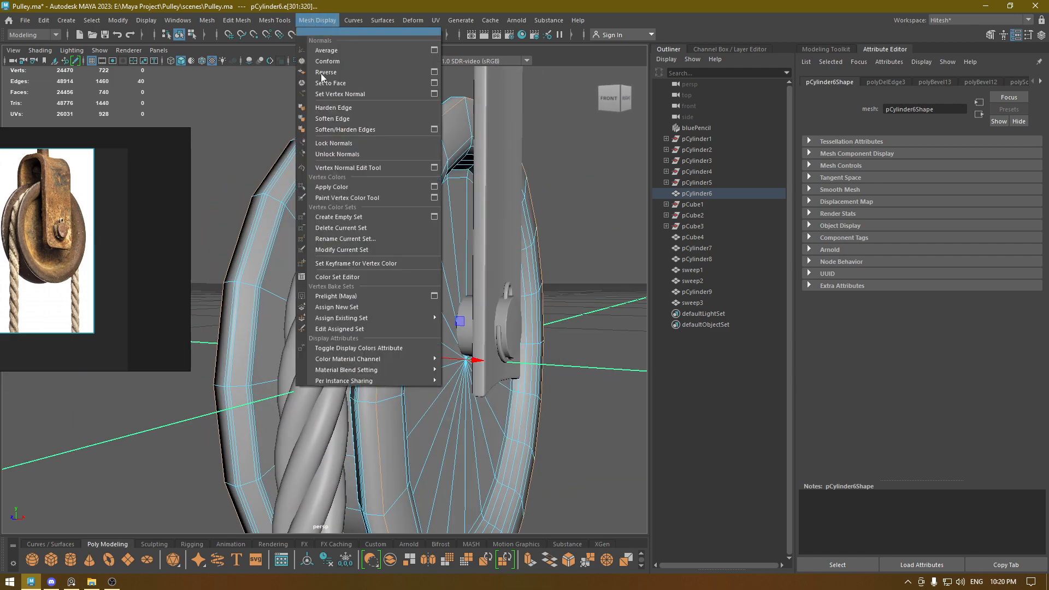
click(333, 119)
Bevel the outward-facing corner edge loops of both rims with one segment.
alt+right_drag(424, 218, 441, 218)
key(ctrl+b)
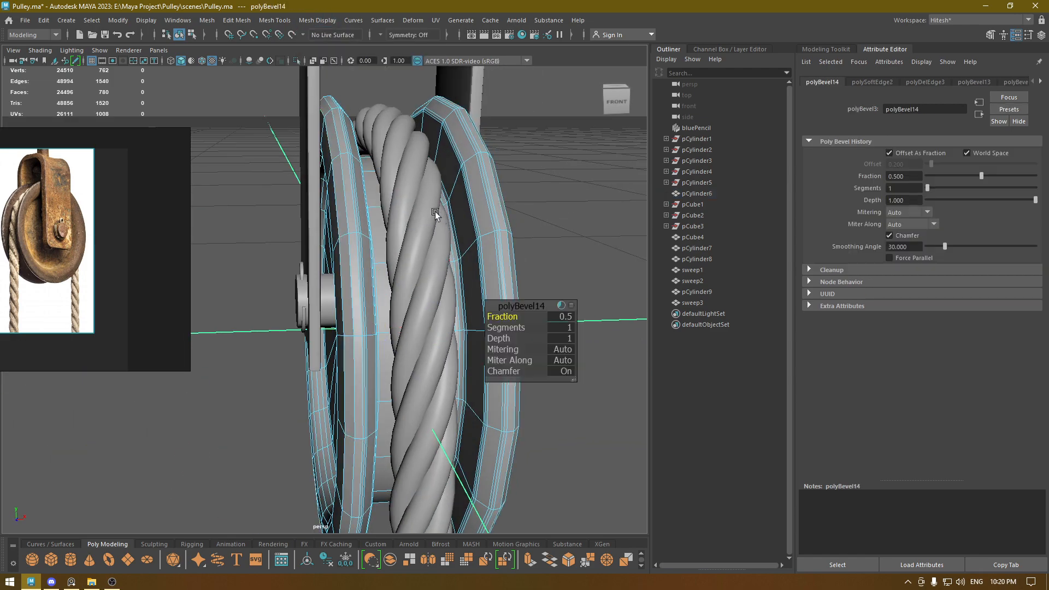
alt+drag(435, 212, 448, 288)
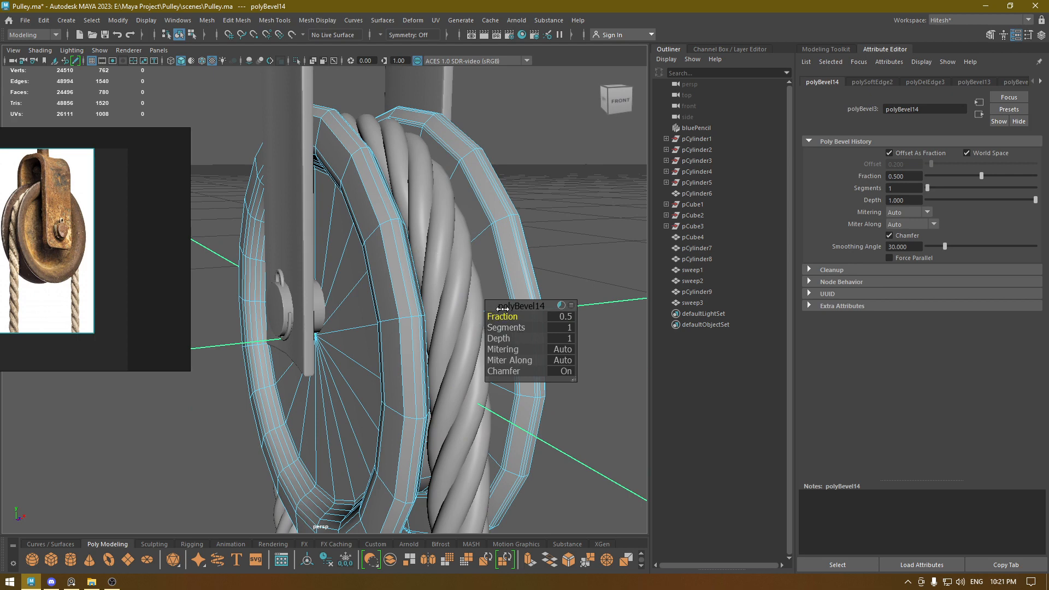
mouse_move(501, 309)
alt+mouse_down()
mouse_move(405, 297)
mouse_move(498, 316)
alt+mouse_up()
Bevel the edge loops bordering the outward-facing chamfers on both rims with a fraction of 0.28 and two segments.
double_click(362, 239)
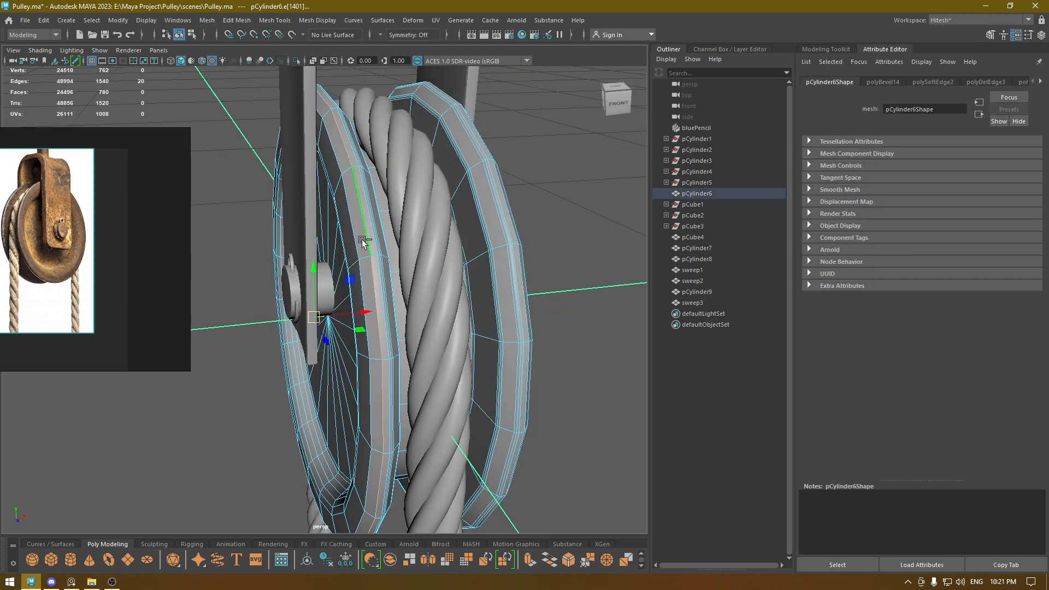
alt+drag(359, 240, 417, 266)
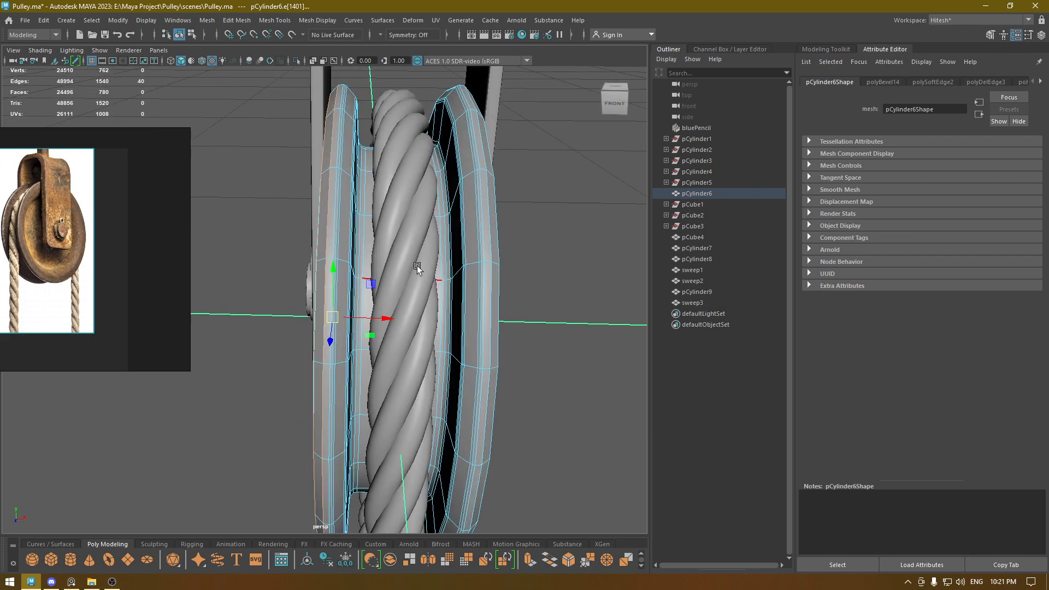
shift+double_click(494, 244)
shift+double_click(497, 244)
alt+drag(497, 244, 471, 281)
key(ctrl+b)
alt+drag(385, 218, 459, 241)
alt+right_drag(459, 240, 518, 340)
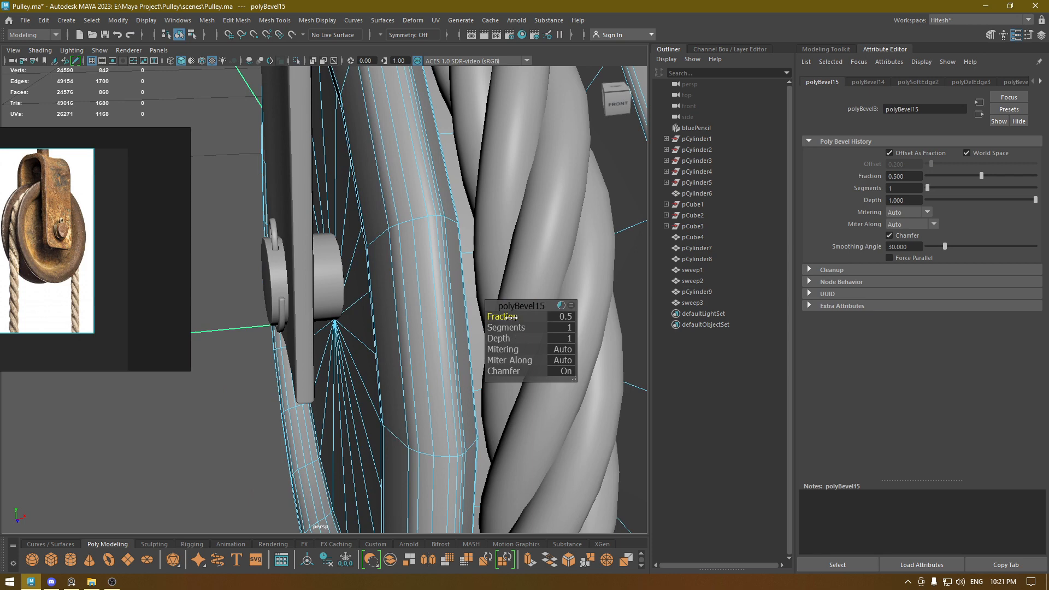
drag(510, 317, 533, 327)
Return the wheel to object mode with smooth mesh preview, check the whole pulley, and save the scene.
alt+drag(339, 335, 388, 300)
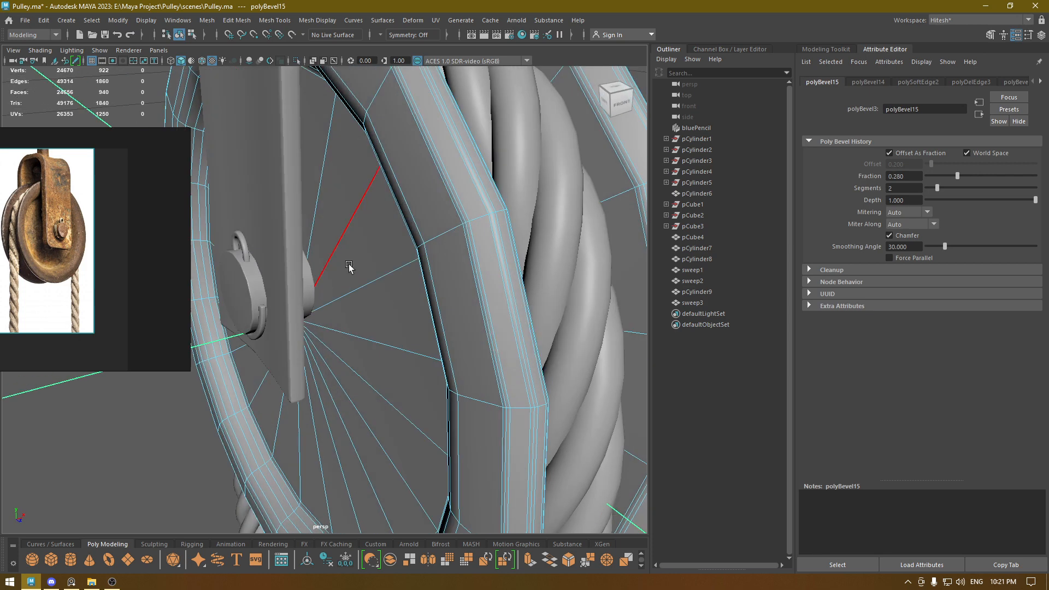
right_drag(348, 266, 420, 219)
alt+drag(420, 219, 533, 238)
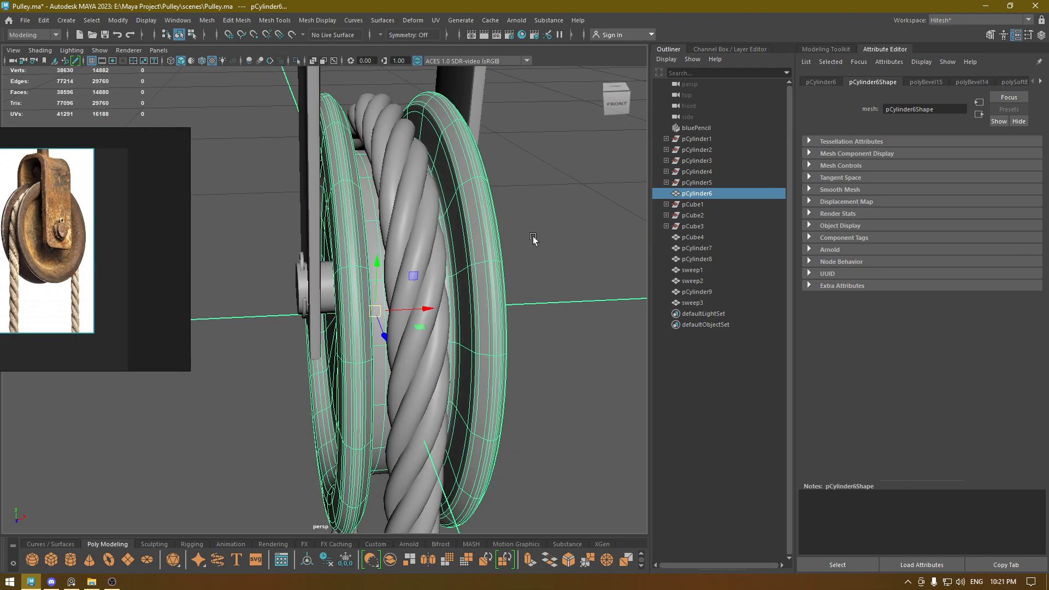
click(600, 240)
alt+drag(582, 284, 408, 204)
alt+drag(511, 342, 421, 302)
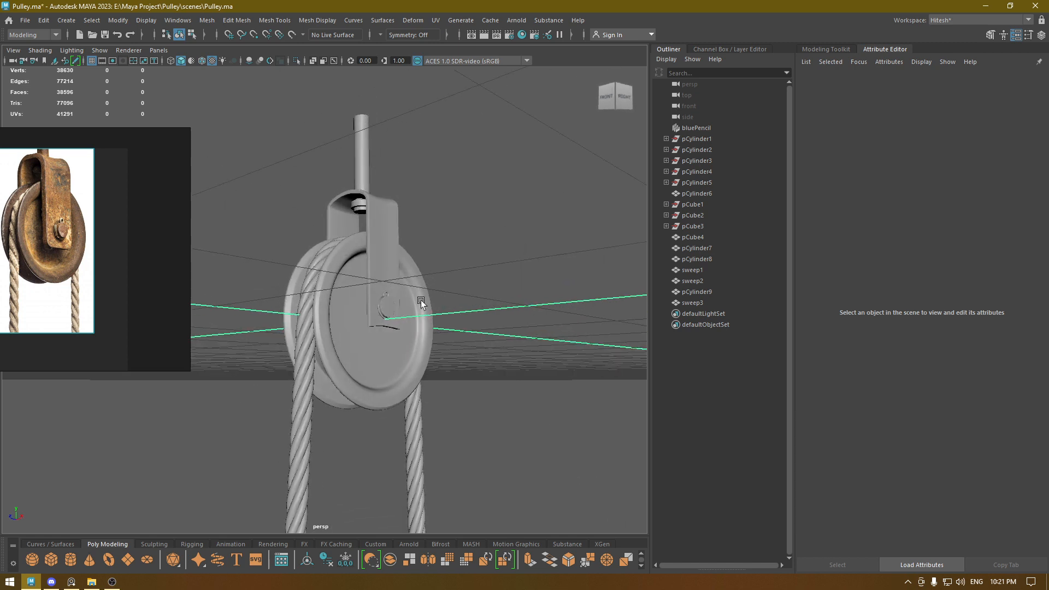
key(ctrl+s)
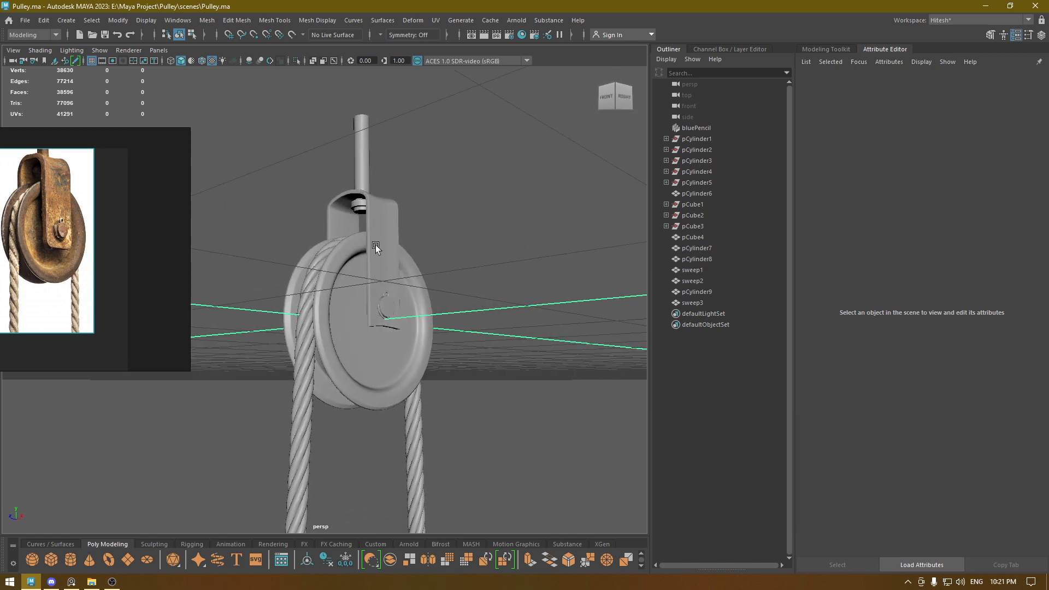
Select all parts of the pulley and rope and assign them a new Arnold aiStandardSurface material.
drag(479, 107, 241, 585)
right_drag(291, 262, 309, 541)
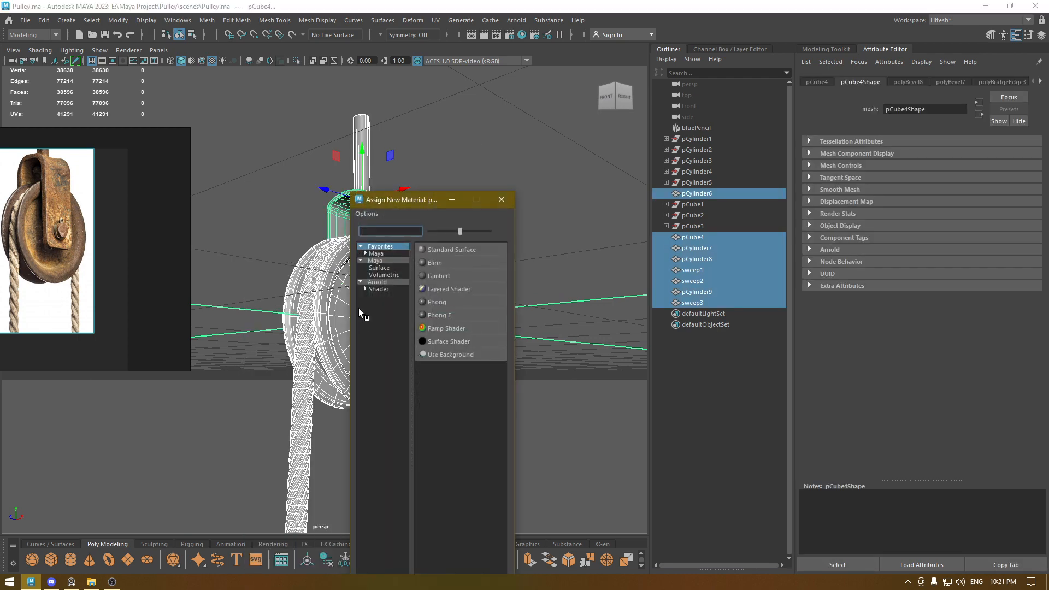
click(378, 282)
click(452, 432)
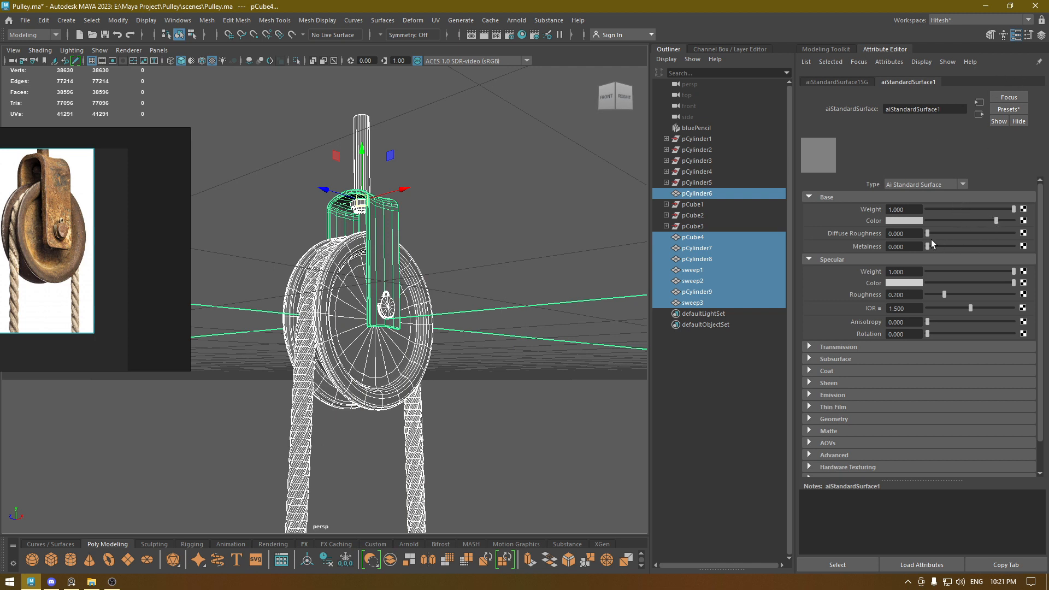
Set the material's diffuse roughness to 1 and specular roughness to 0.6, darken its base color slightly, and save the scene.
drag(932, 233, 1048, 250)
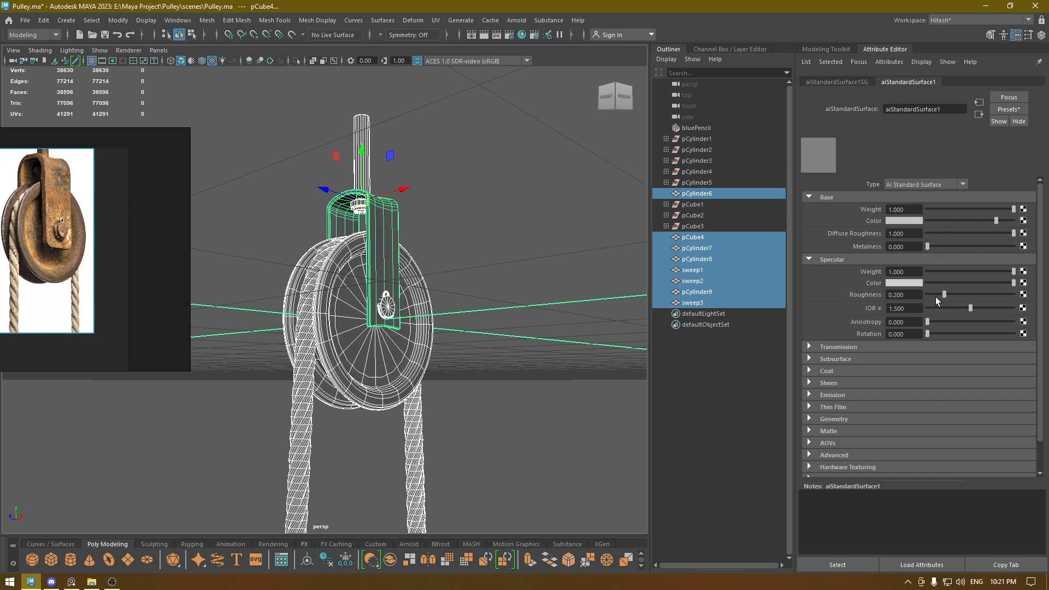
click(912, 296)
text(0.6)
key(Return)
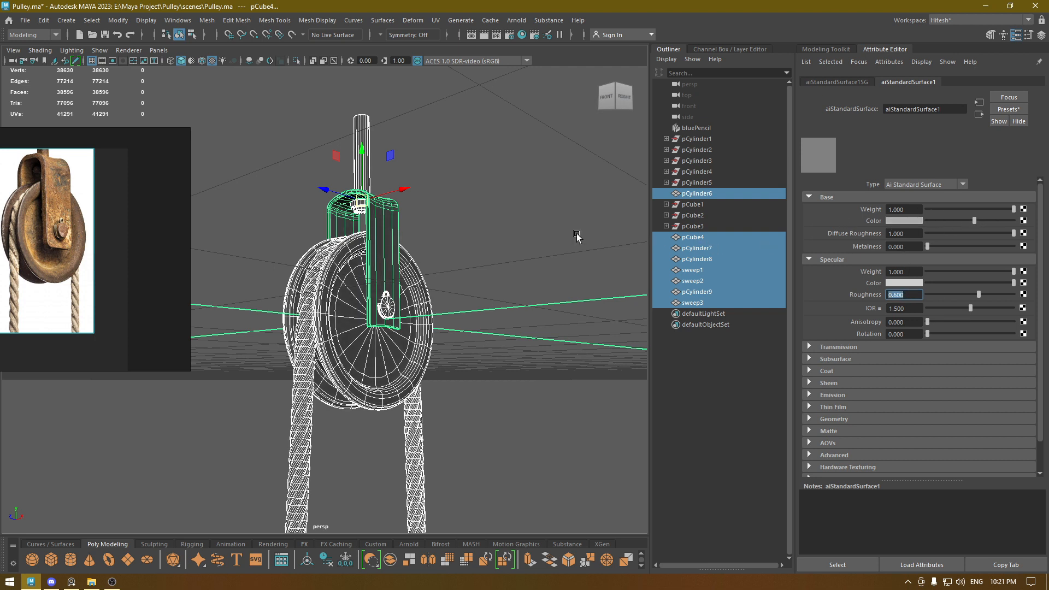
click(503, 240)
key(ctrl+s)
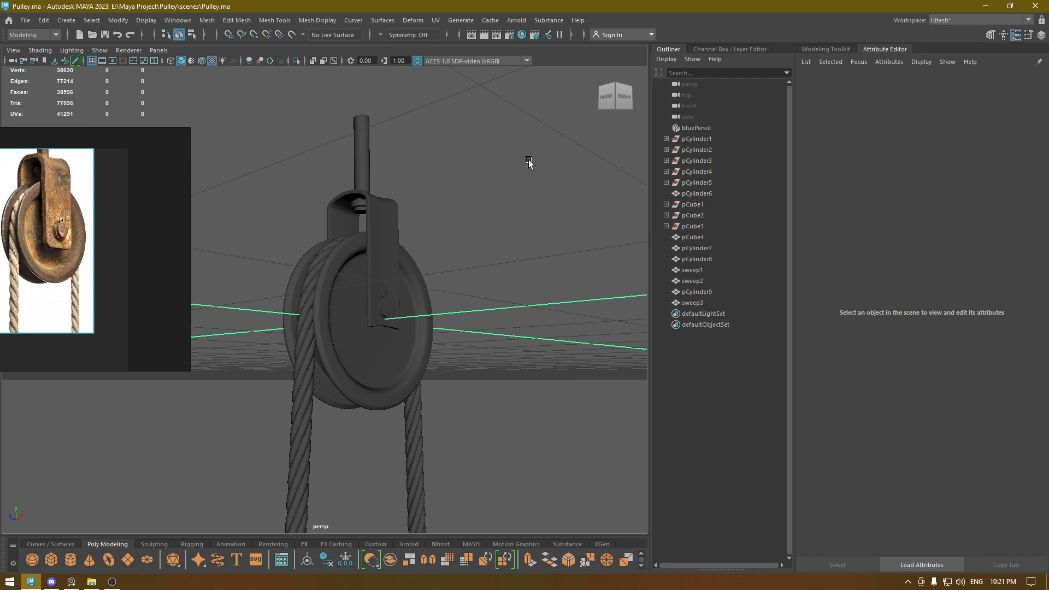
Move the floating reference photo out of the viewport to clear the view of the whole pulley.
right_drag(110, 149, 456, 589)
click(494, 248)
scroll(494, 248, down, 5)
alt+drag(494, 246, 452, 227)
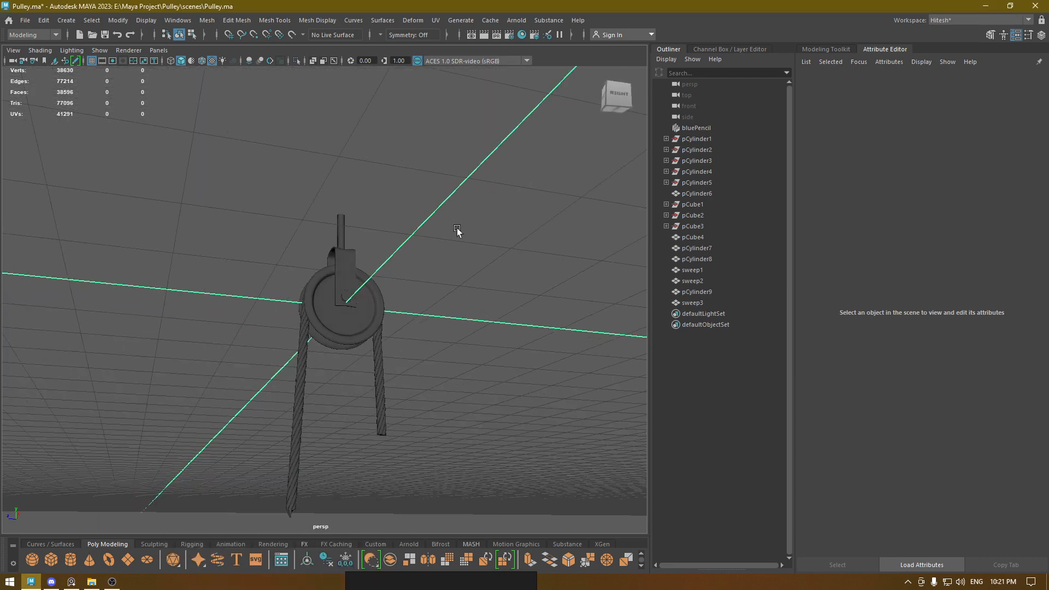
Create a polygon plane at the scene origin beneath the pulley.
alt+drag(444, 284, 550, 342)
scroll(492, 262, down, 5)
shift+right_drag(422, 169, 403, 192)
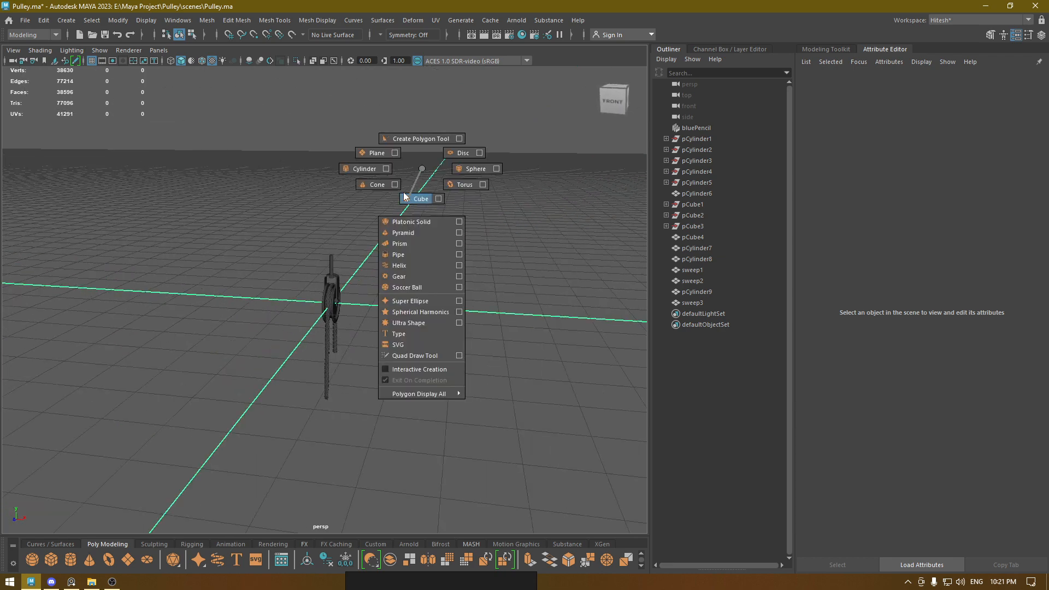
shift+right_drag(374, 158, 374, 160)
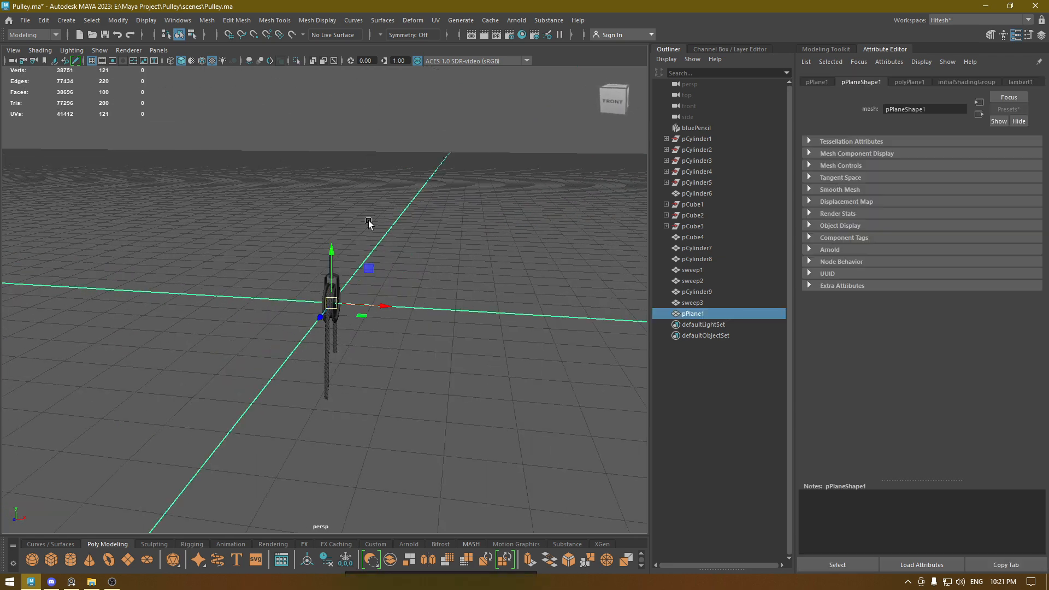
Enlarge the new plane and set both its Subdivisions Width and Subdivisions Height to 1.
alt+drag(332, 301, 251, 227)
key(t)
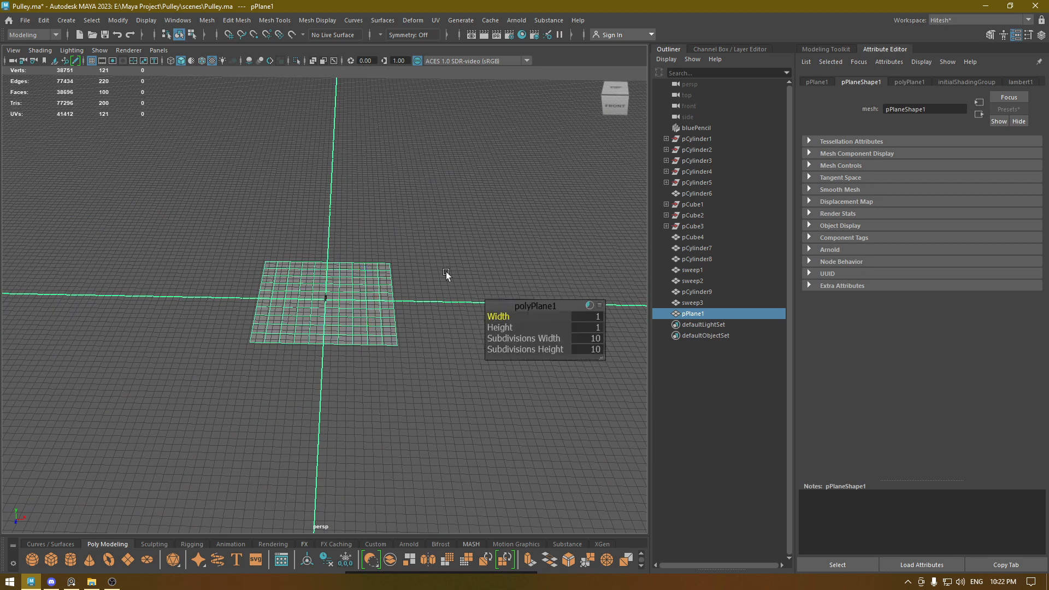
click(580, 338)
text(1)
key(Tab)
text(1)
key(Return)
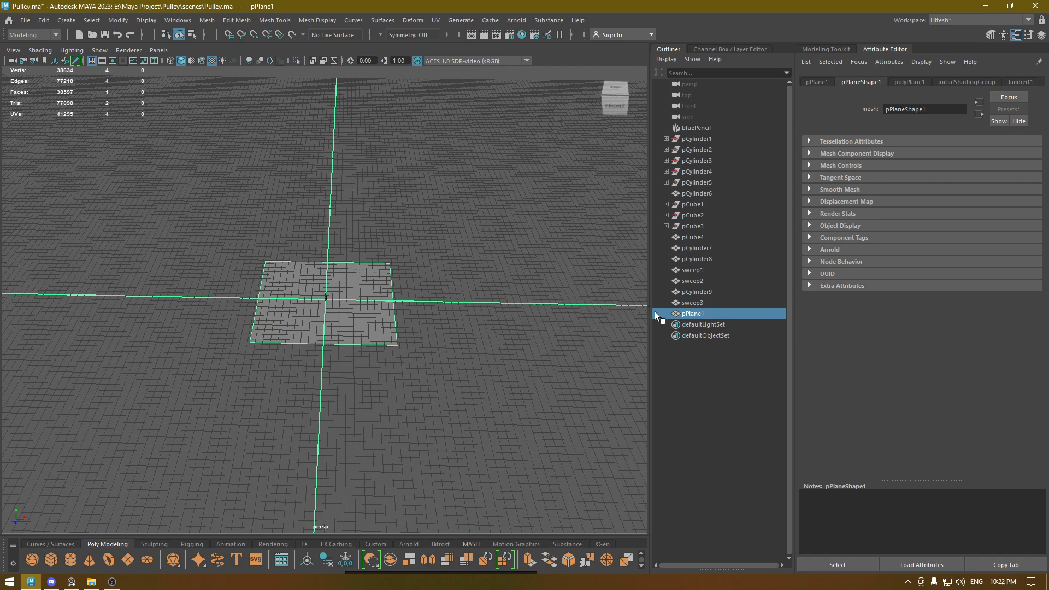
Scale the plane up uniformly until it extends far around the pulley as a large backdrop surface.
drag(336, 296, 808, 474)
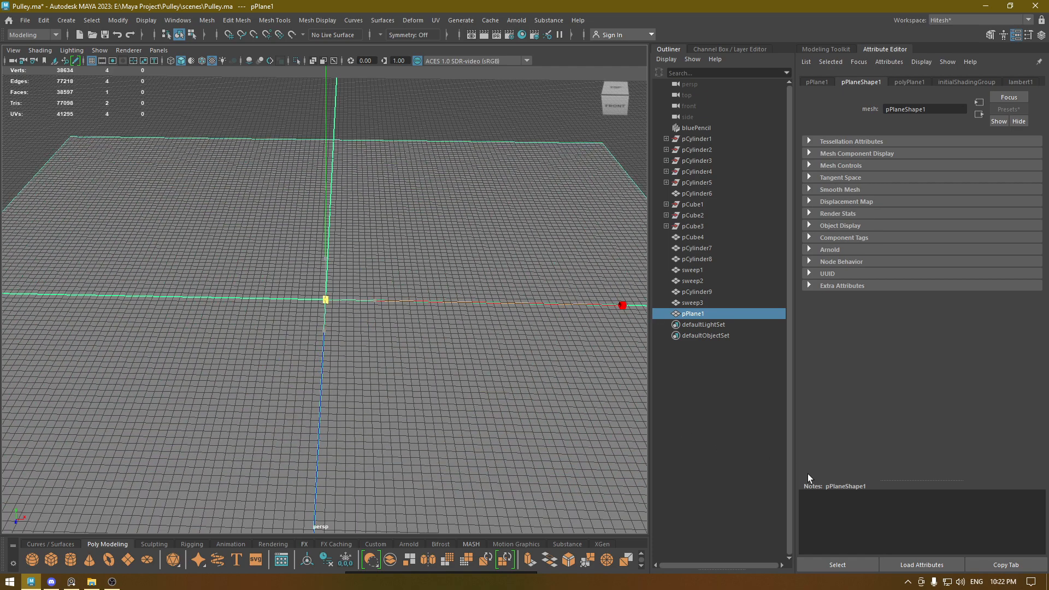
key(w)
key(e)
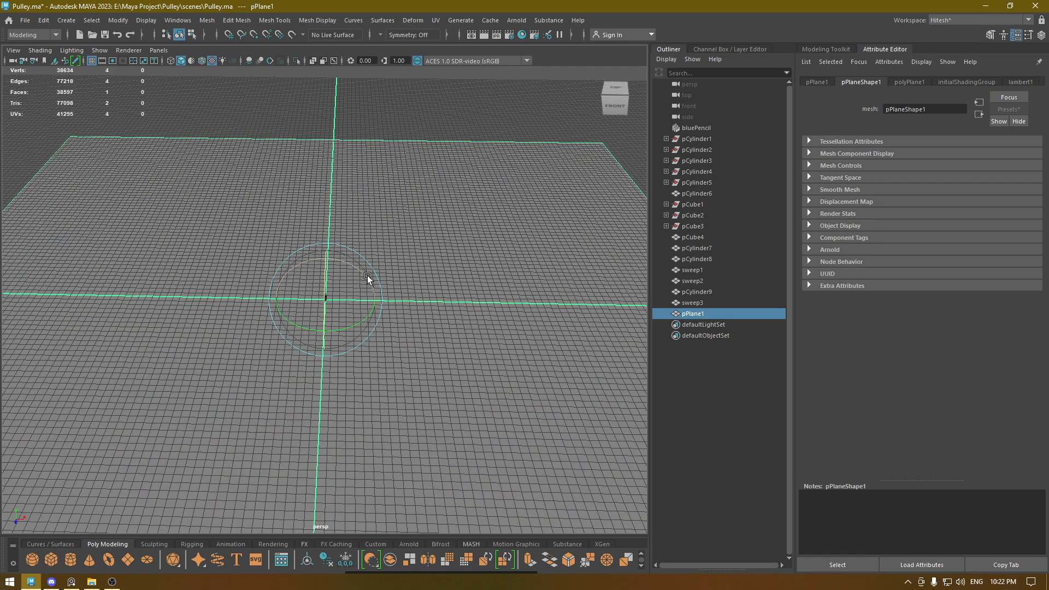
Assign a new Arnold aiStandardSurface material to the backdrop plane.
alt+drag(367, 275, 208, 270)
key(w)
right_click(209, 263)
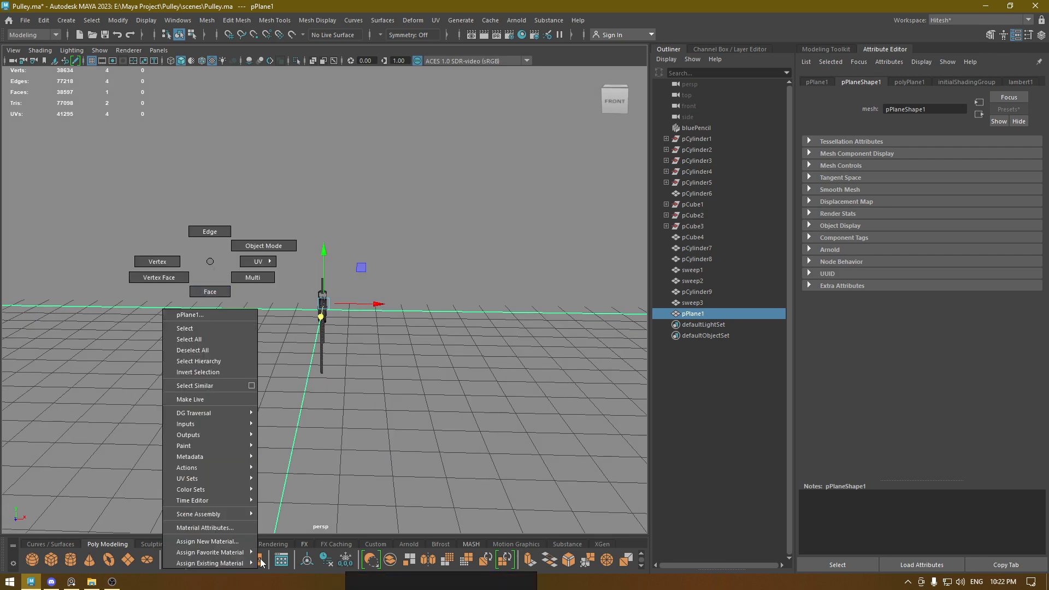
click(208, 542)
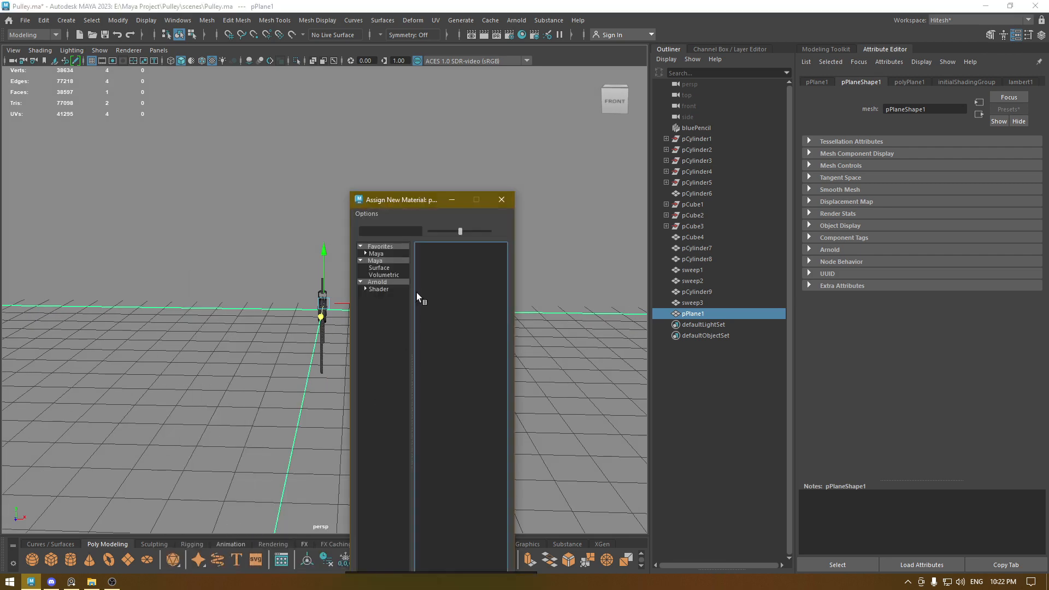
click(385, 282)
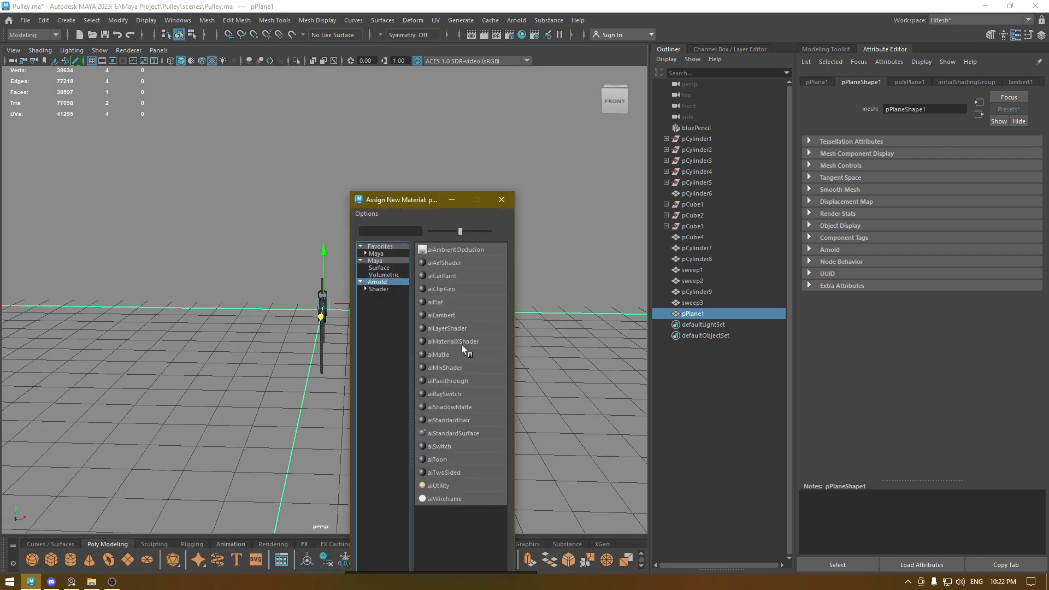
click(468, 432)
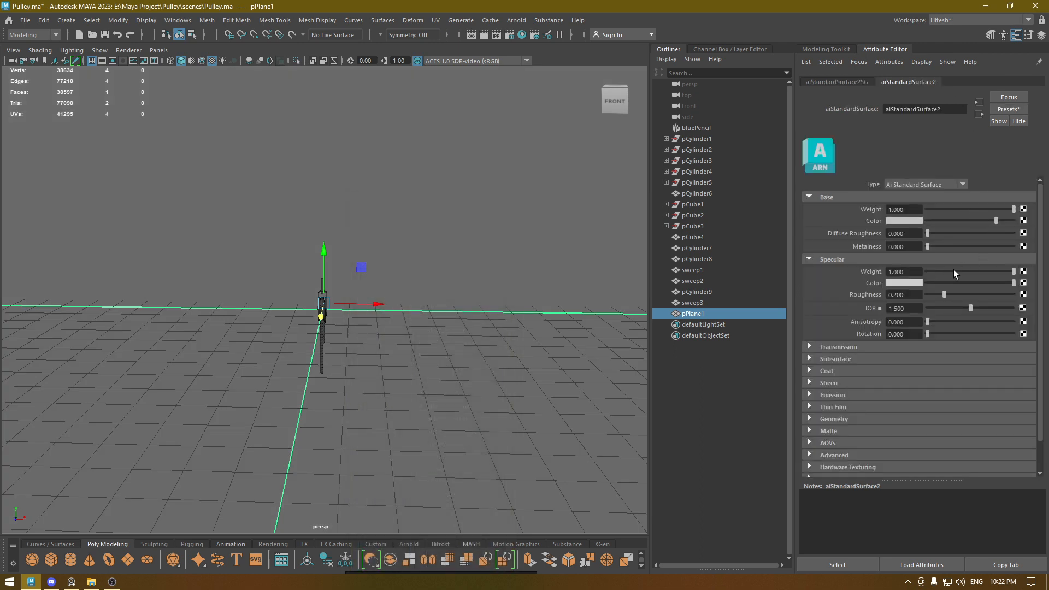
Set the plane material's specular roughness to 1 and raise its diffuse roughness to about 0.67.
drag(961, 294, 1008, 293)
drag(958, 233, 986, 233)
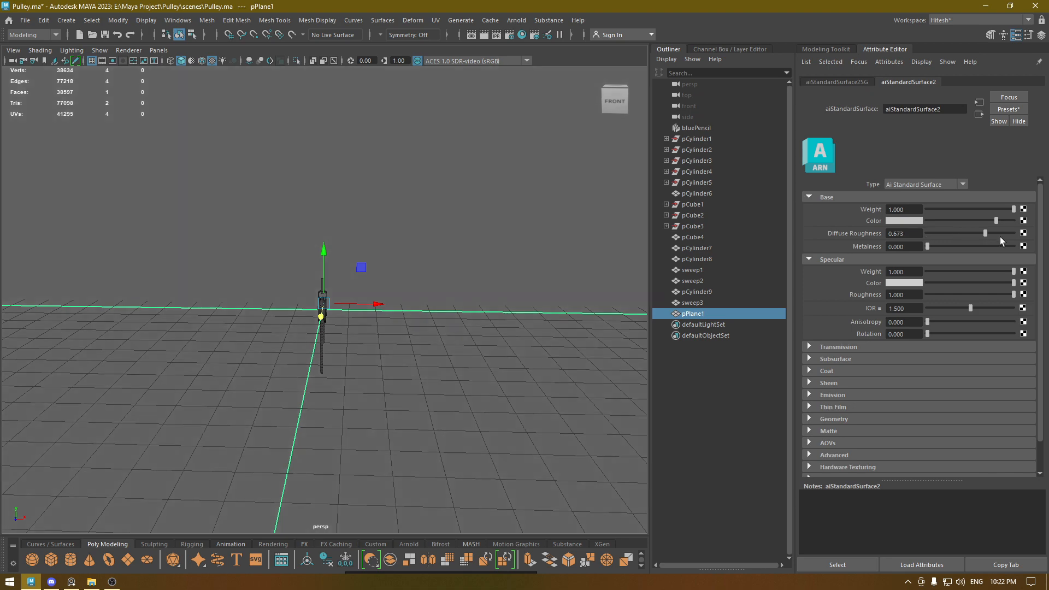
alt+drag(541, 241, 391, 150)
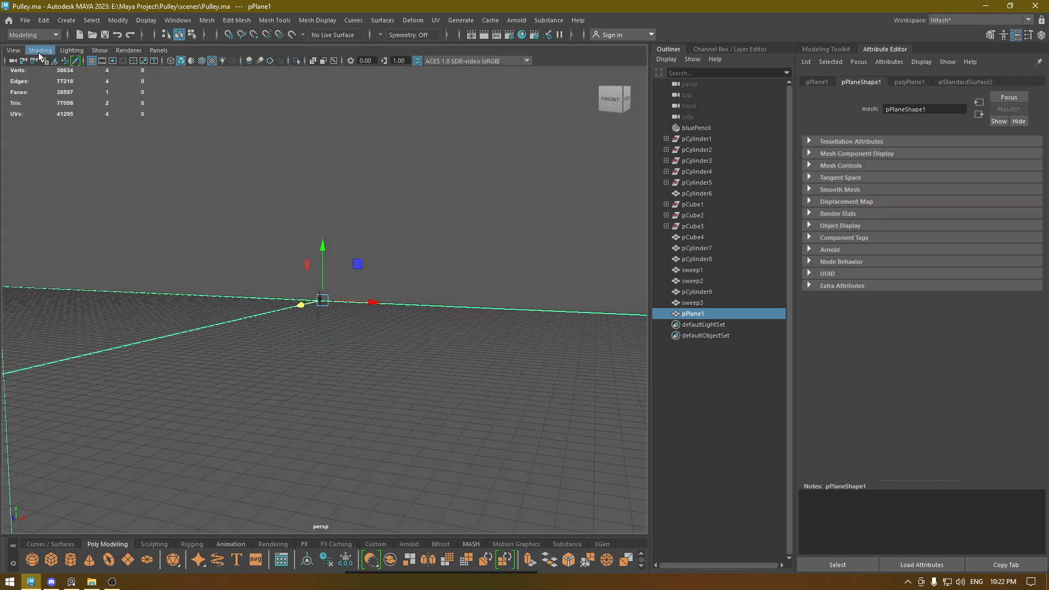
Create a new camera and look through it in the viewport.
click(66, 20)
mouse_move(146, 94)
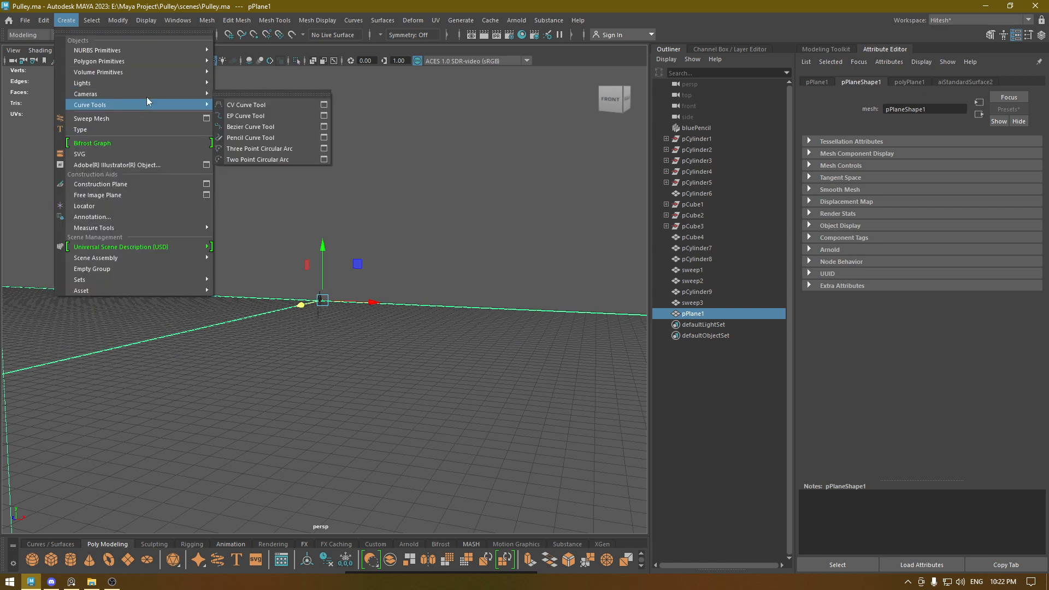
click(229, 95)
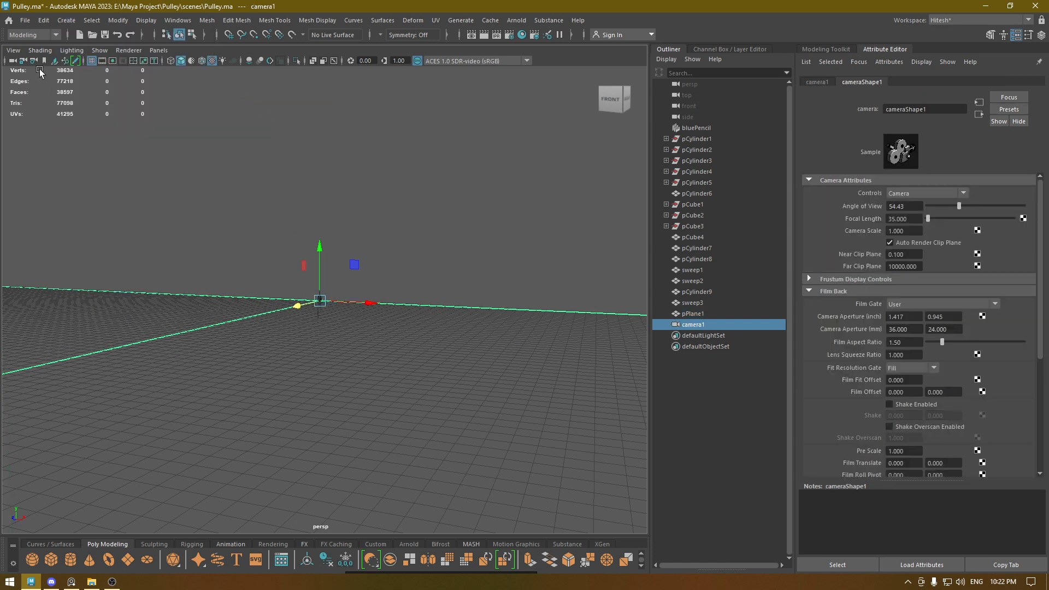
click(164, 50)
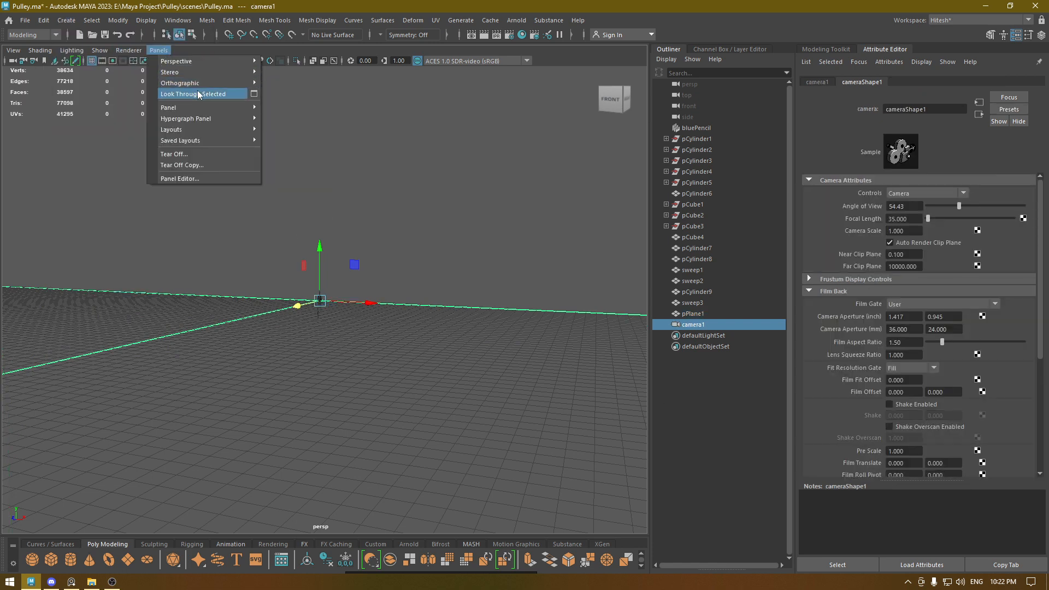
click(194, 90)
Frame the pulley closely from a low three-quarter angle through the new camera, with the resolution gate displayed.
scroll(274, 126, down, 8)
alt+drag(312, 196, 351, 193)
scroll(378, 325, down, 5)
alt+drag(325, 156, 219, 95)
click(112, 60)
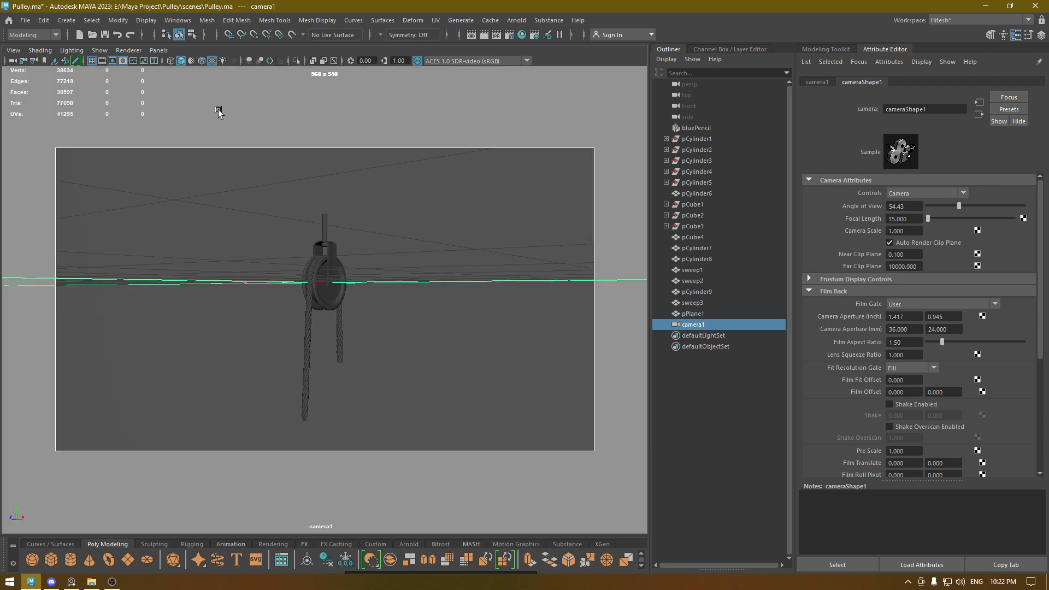
alt+drag(352, 240, 410, 354)
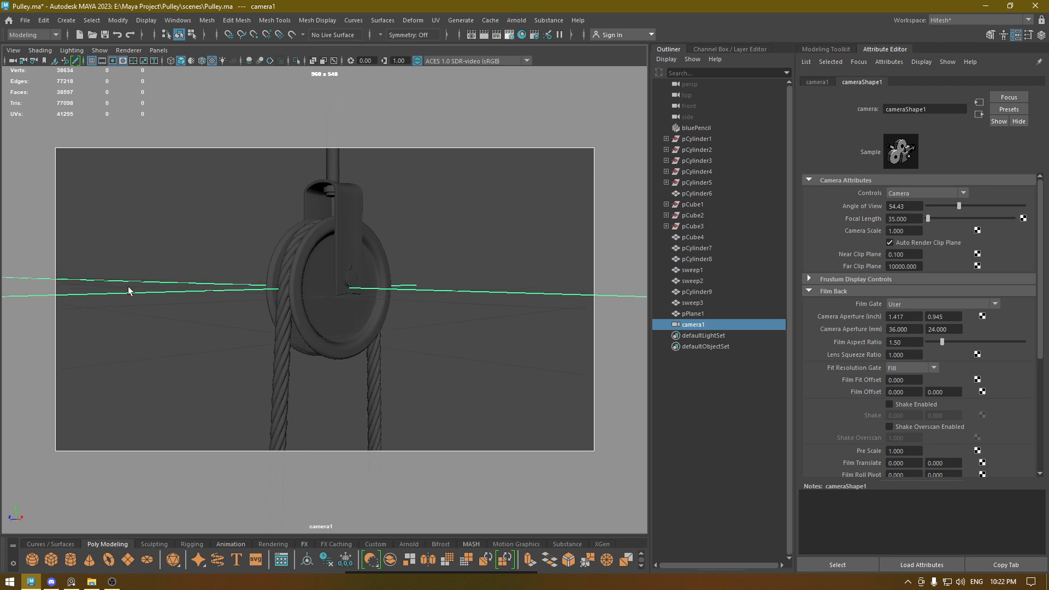
Set the render image size to the 1k_Square preset in the render settings.
scroll(720, 411, down, 5)
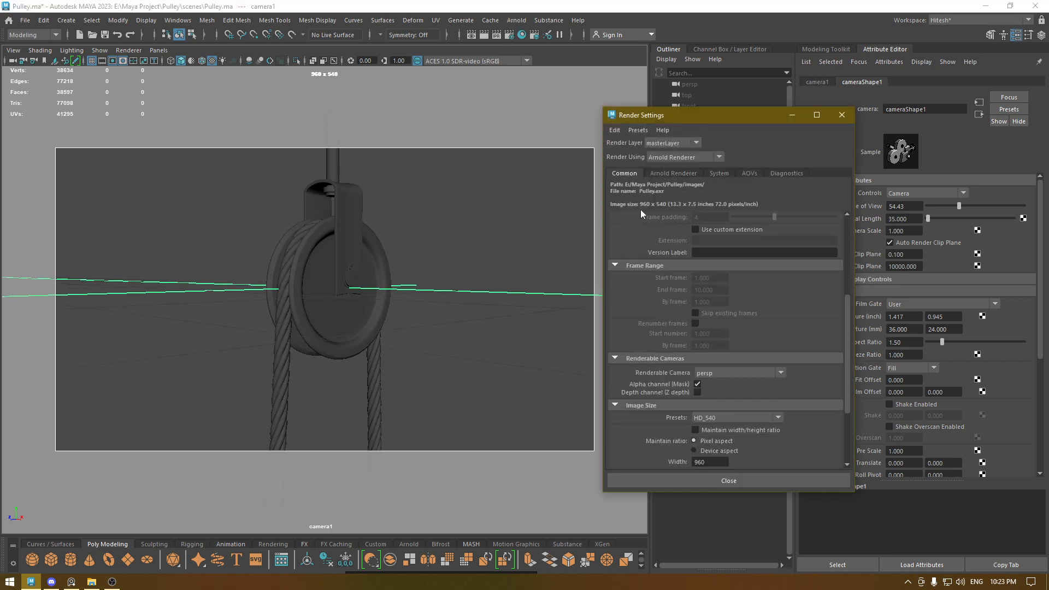
scroll(737, 342, down, 3)
click(707, 320)
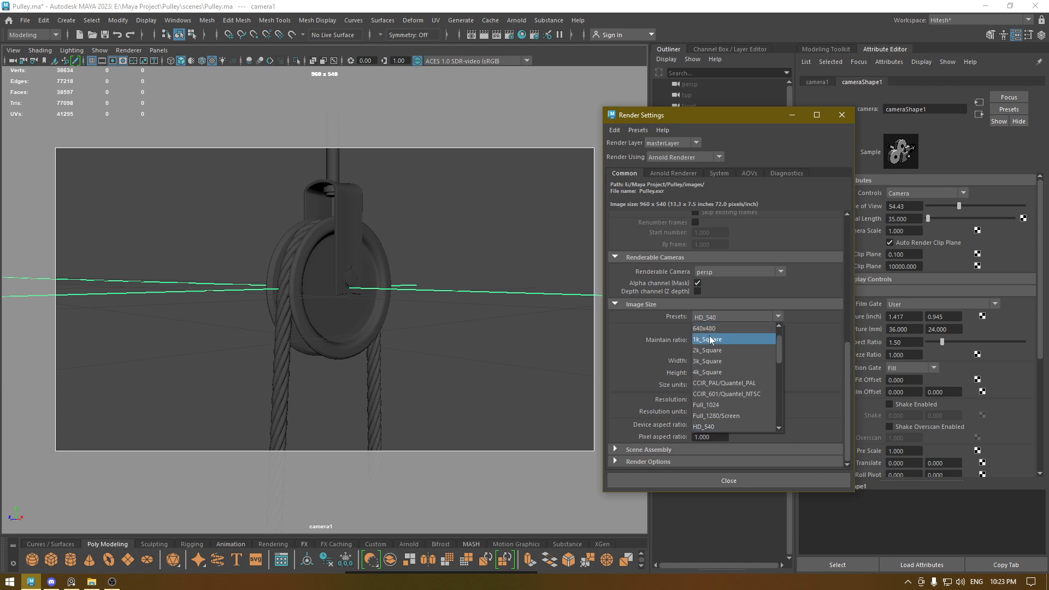
click(709, 335)
click(727, 480)
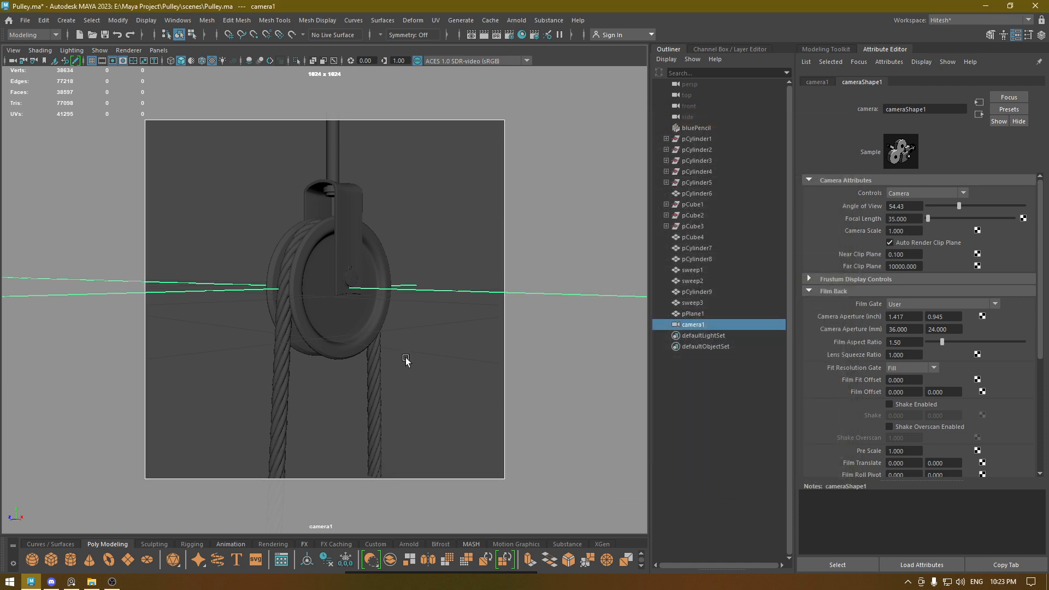
Refine the camera angle so the pulley sits well within the square frame, and save the scene.
alt+drag(363, 317, 383, 339)
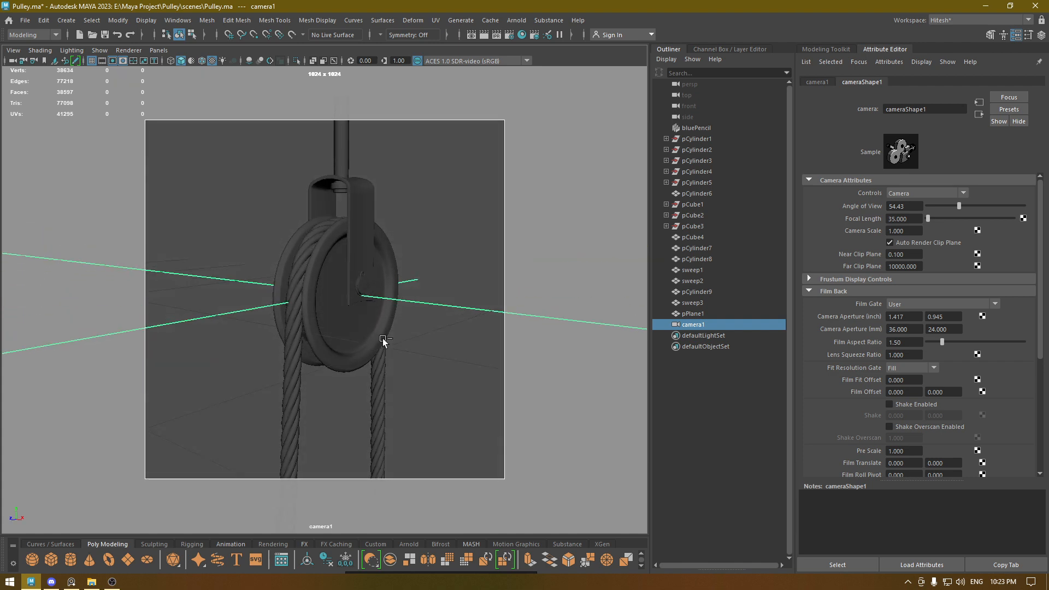
key(ctrl+s)
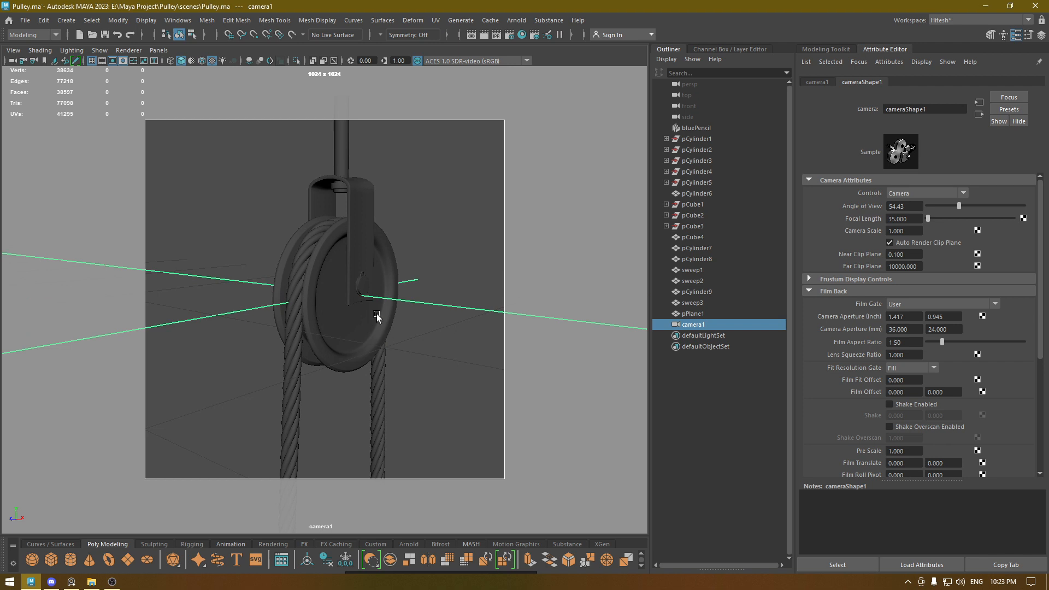
Lock the camera's view and rename the camera renderCam.
click(23, 60)
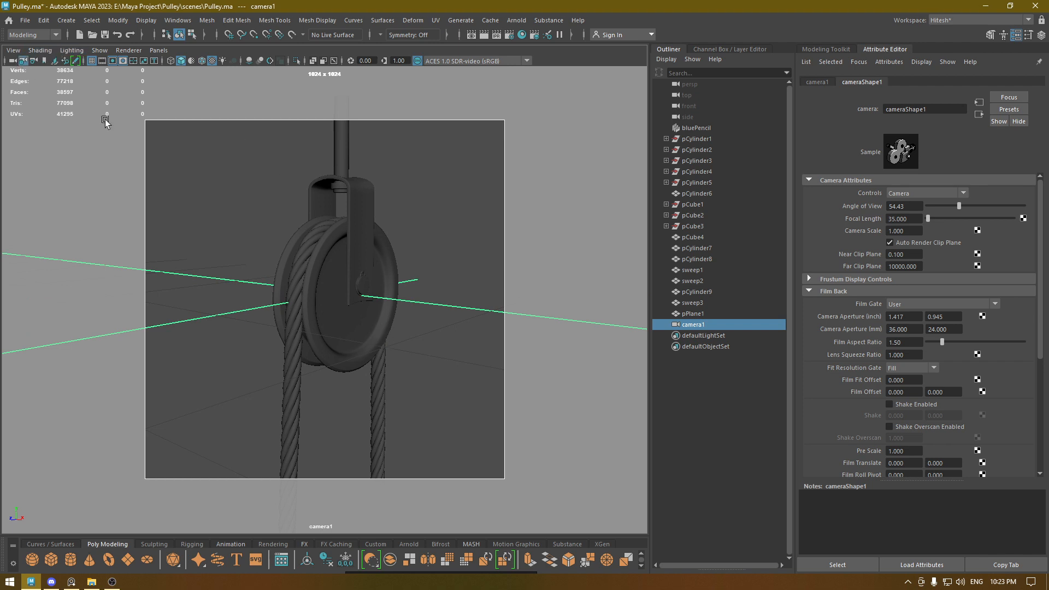
double_click(695, 324)
text(renderCam)
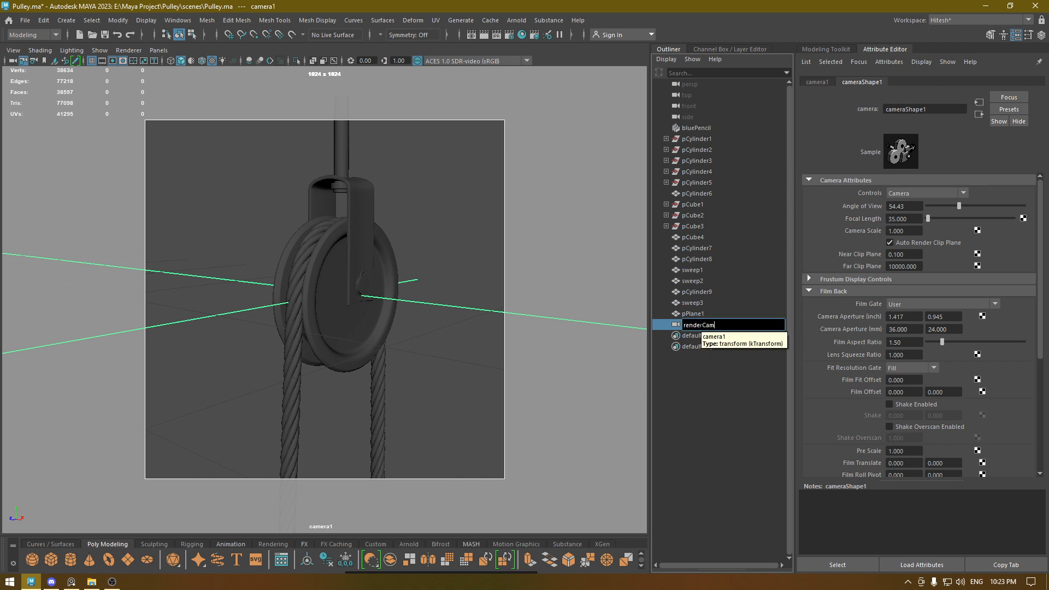
key(Return)
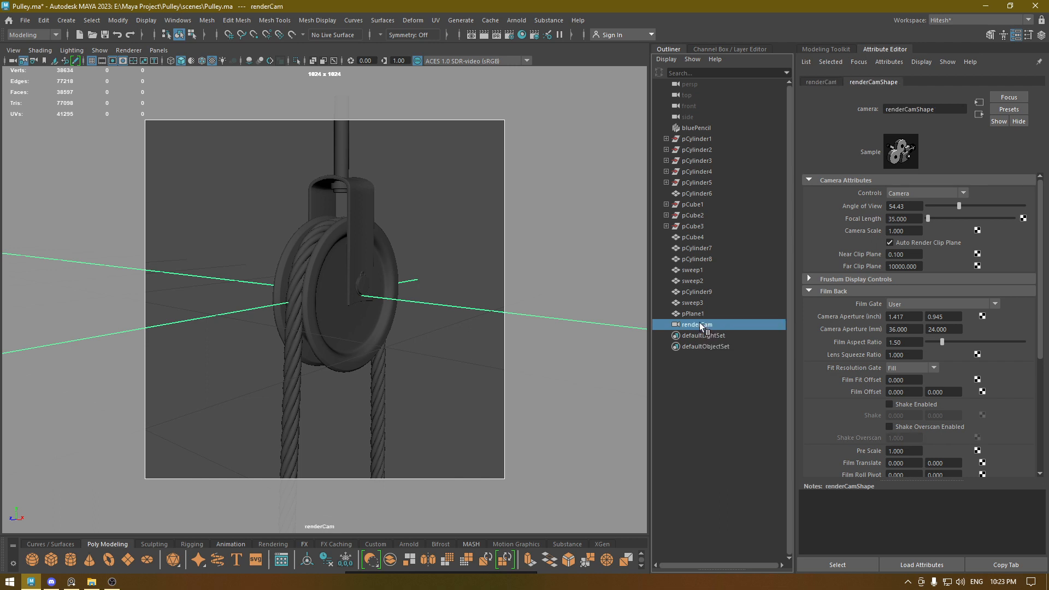
Set the Arnold render device to GPU and the Camera (AA) samples to 4 in the render settings.
click(509, 34)
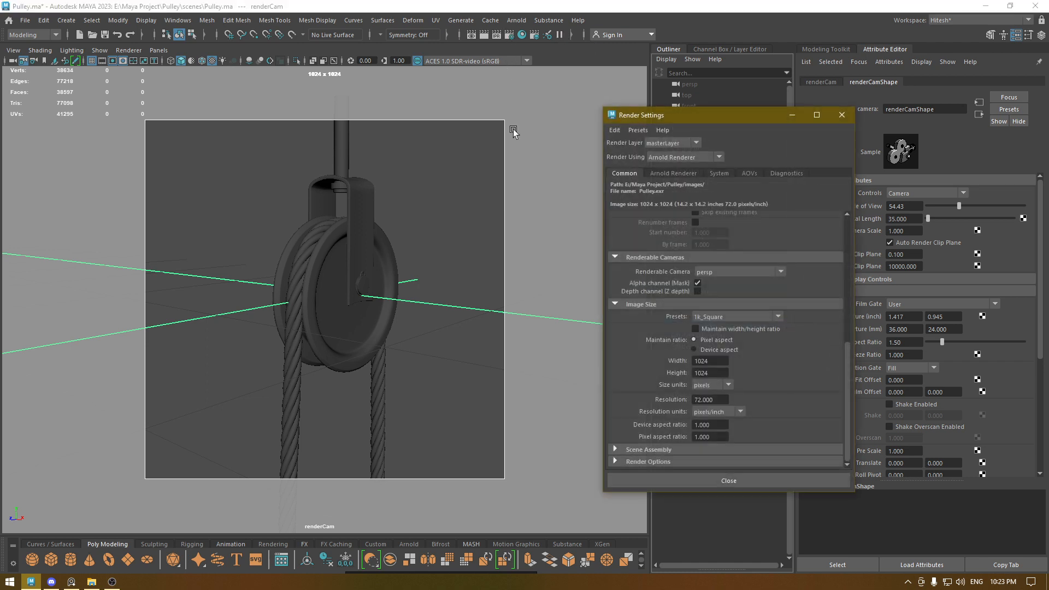
click(690, 173)
click(720, 173)
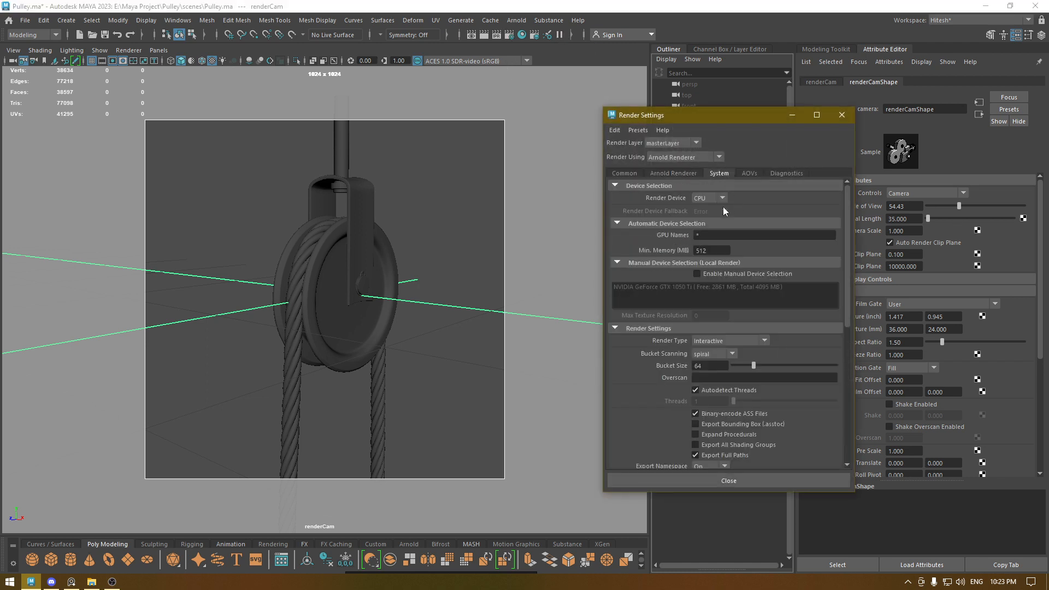
click(716, 217)
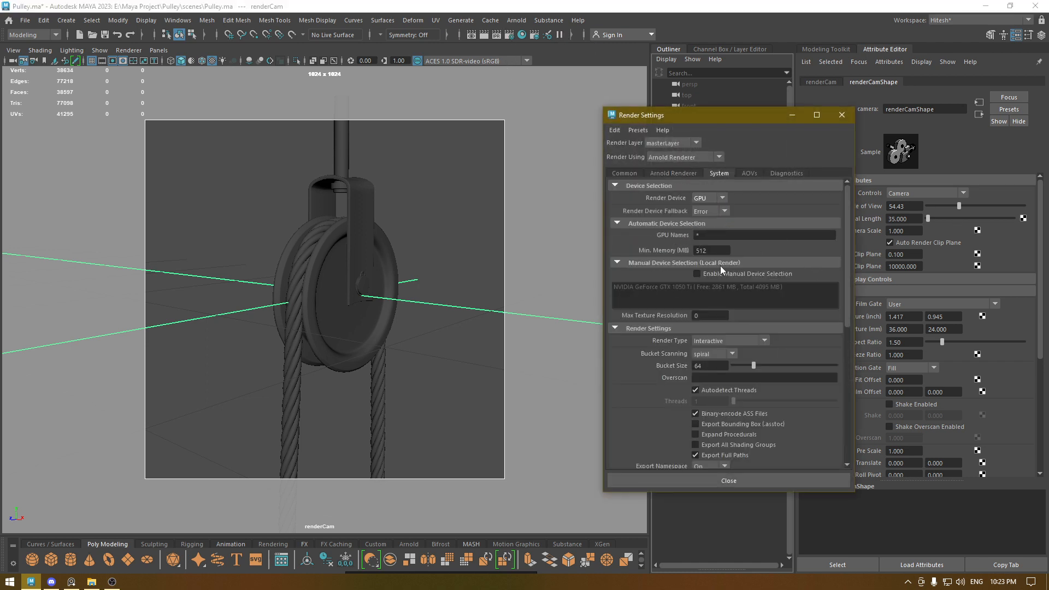
click(656, 173)
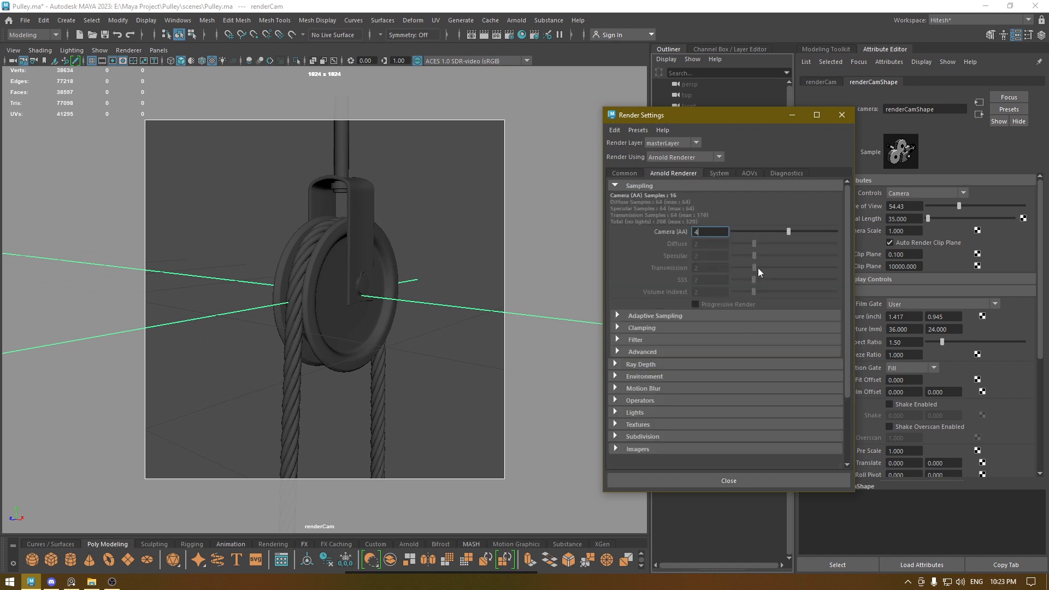
click(637, 173)
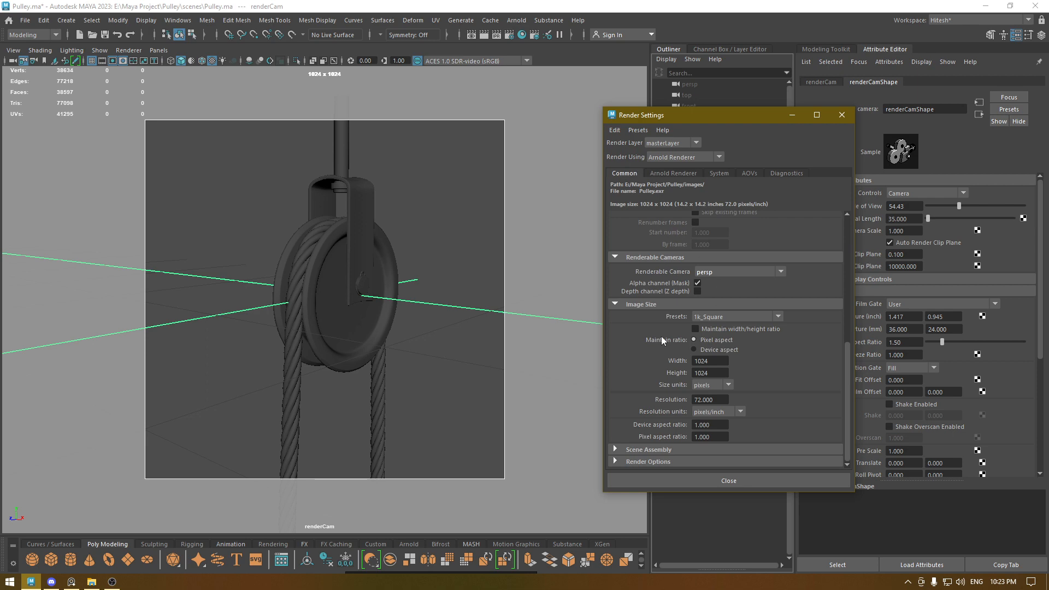
Switch to Discord to look through the server's channels, and return to the File Output render settings in Maya.
click(51, 582)
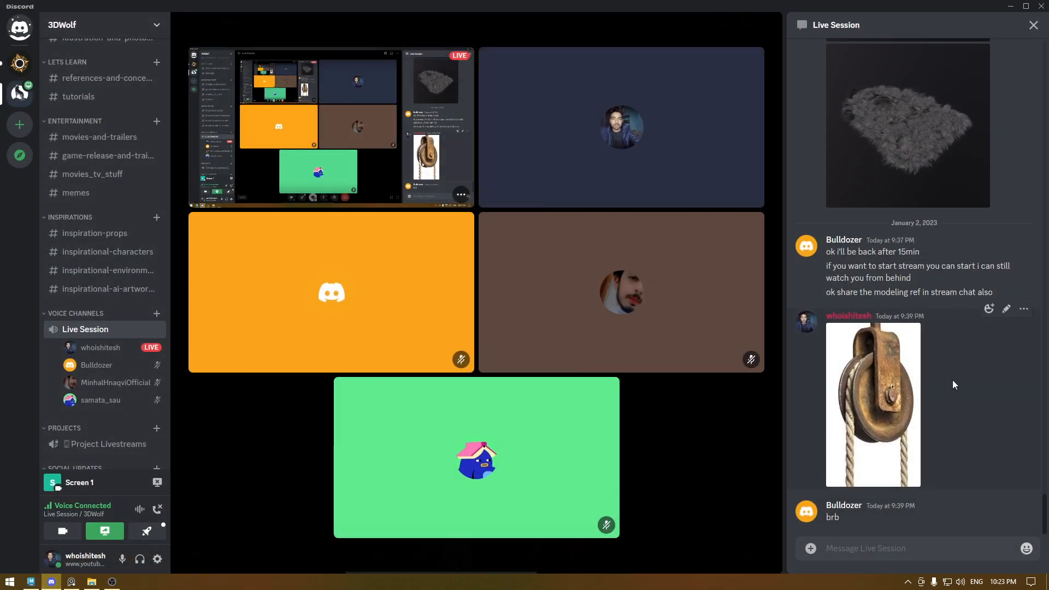
scroll(113, 256, down, 3)
scroll(115, 258, up, 6)
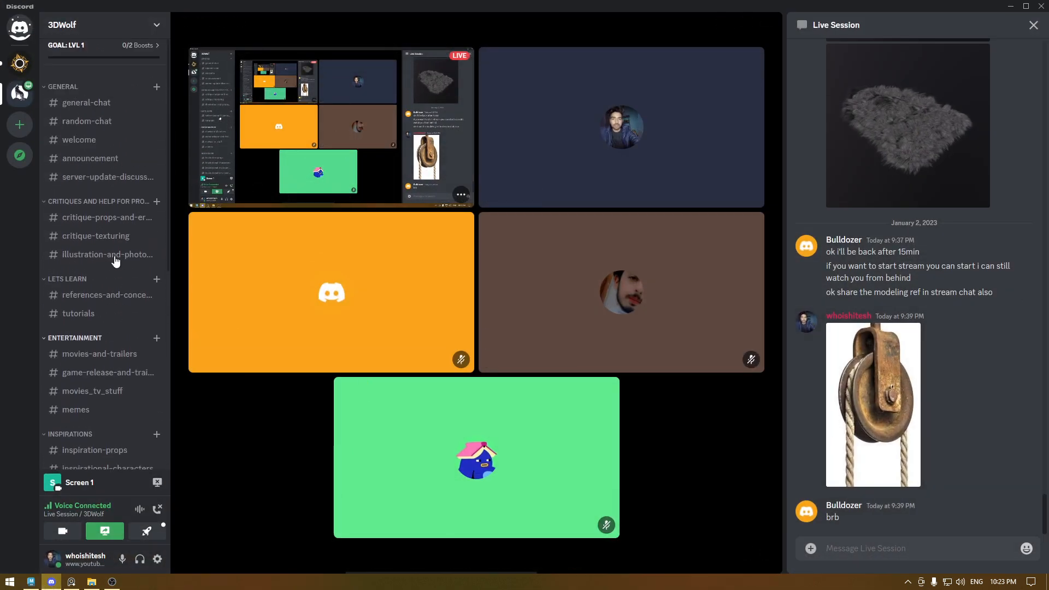
scroll(113, 256, down, 5)
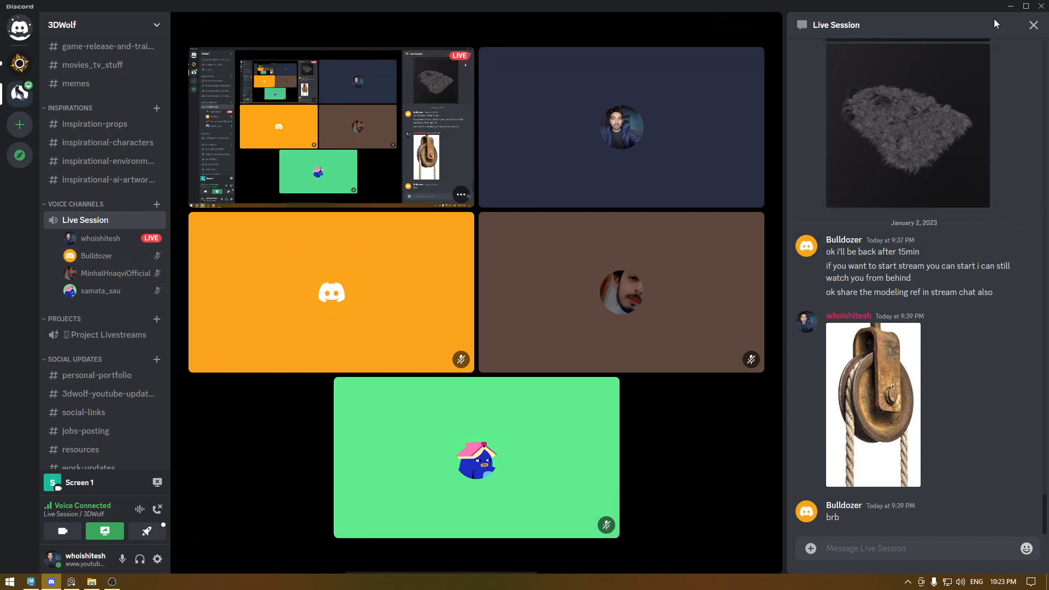
click(1010, 6)
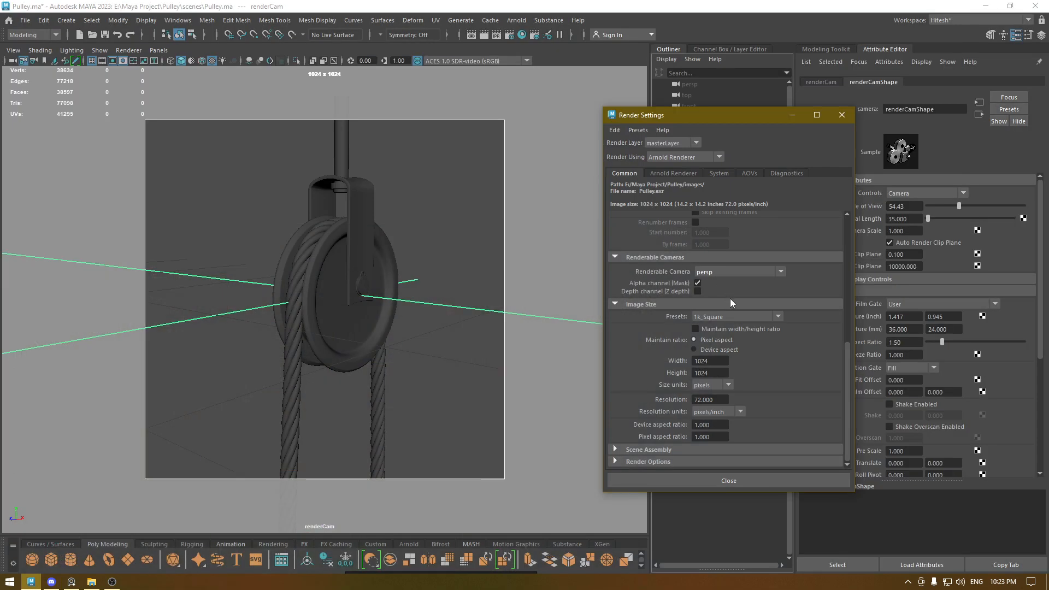
scroll(728, 386, up, 6)
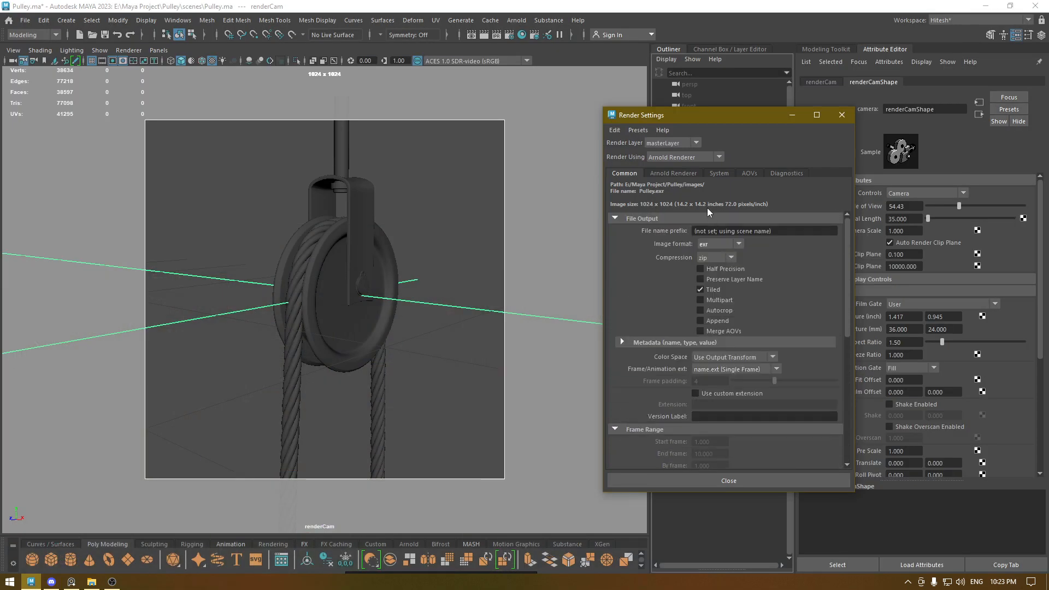
Enable Clamp AA Samples in the Arnold clamping settings, review the Ray Depth and Motion Blur options, and close the render settings.
click(676, 175)
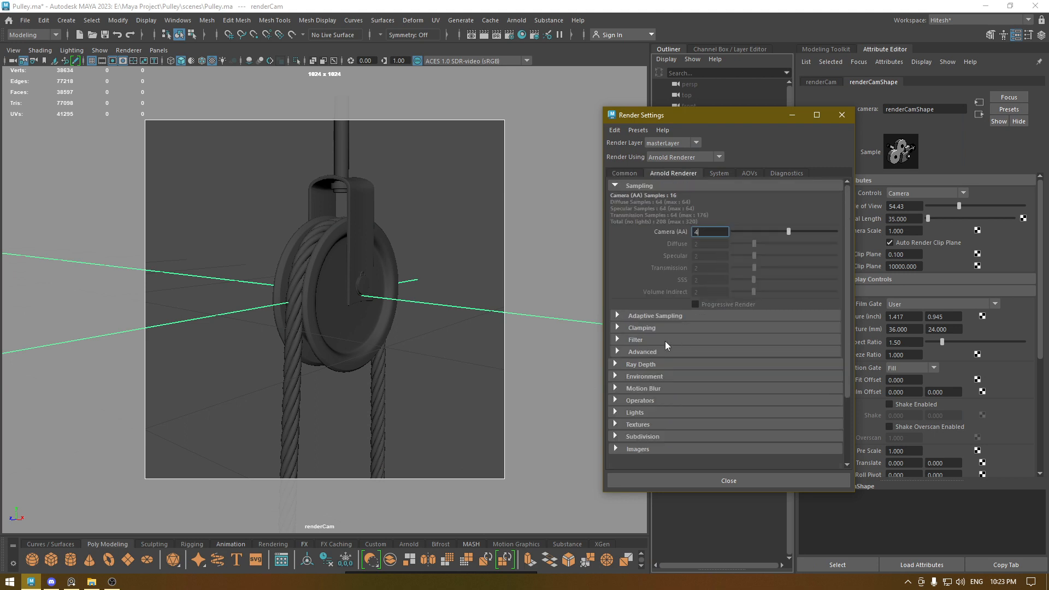
click(642, 328)
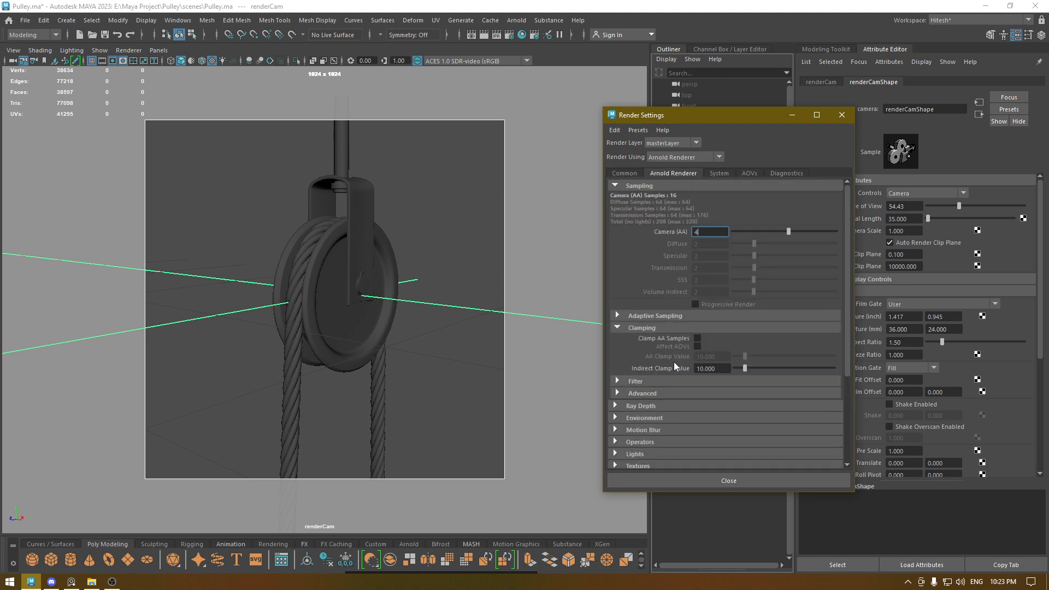
click(698, 339)
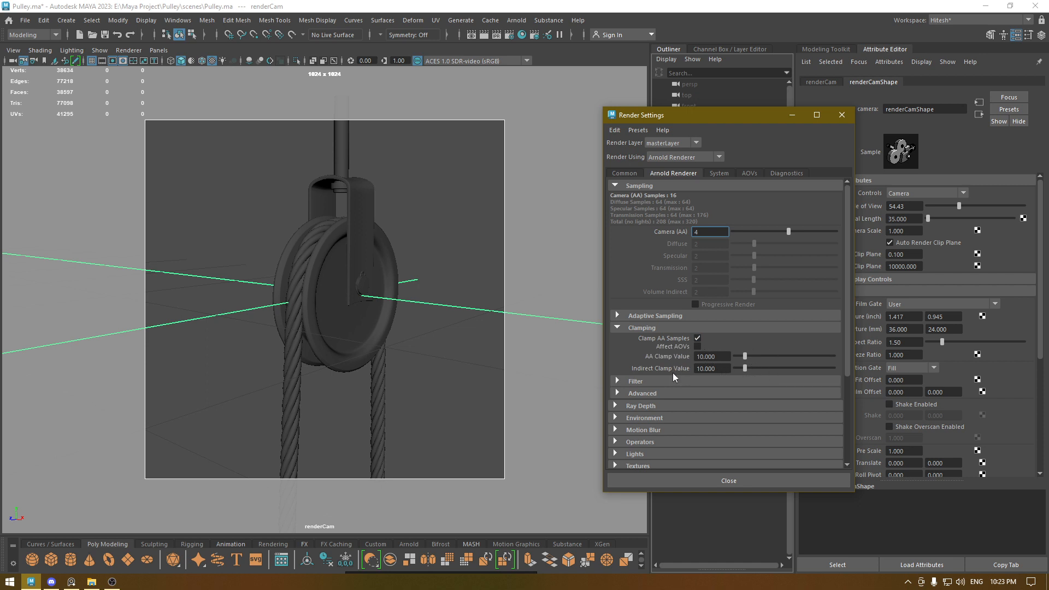
scroll(631, 381, down, 3)
click(652, 342)
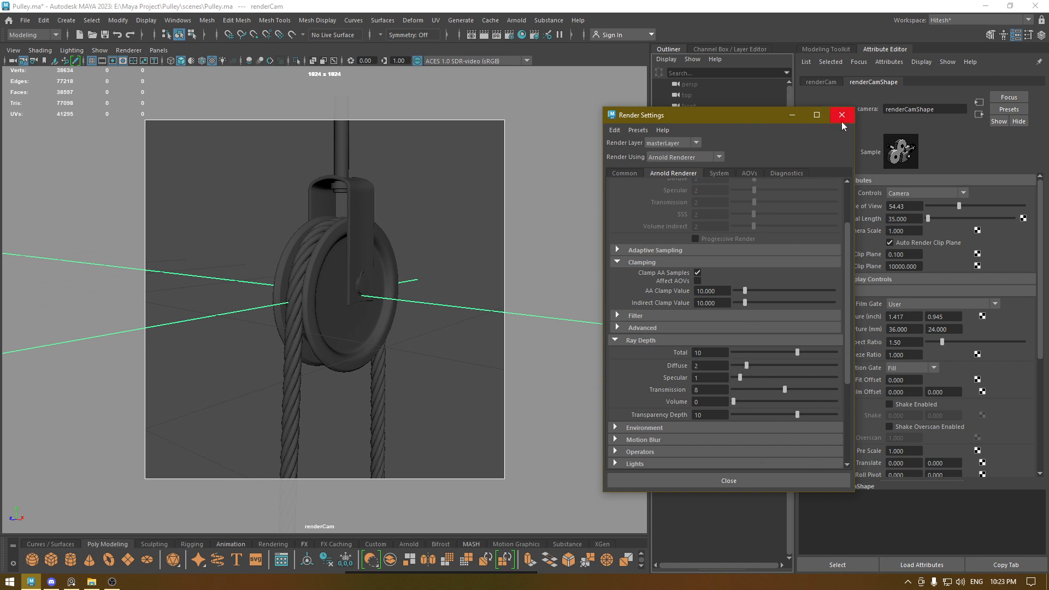
click(644, 440)
scroll(684, 439, down, 6)
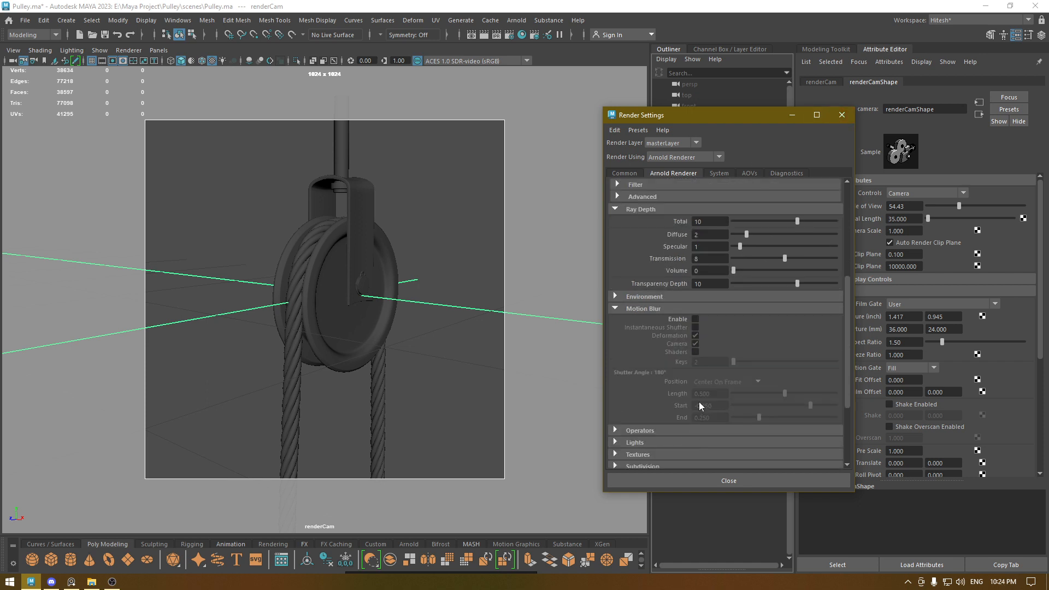
click(710, 478)
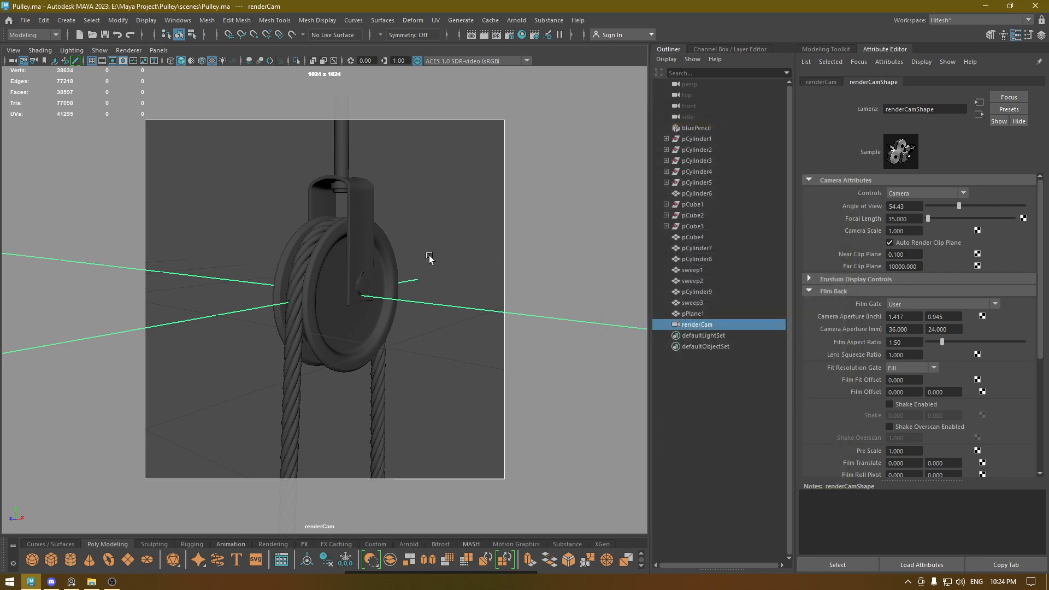
Switch to the perspective view, frame the pulley together with the render camera, and create an Arnold area light.
key(space)
drag(429, 256, 430, 227)
alt+drag(404, 272, 408, 331)
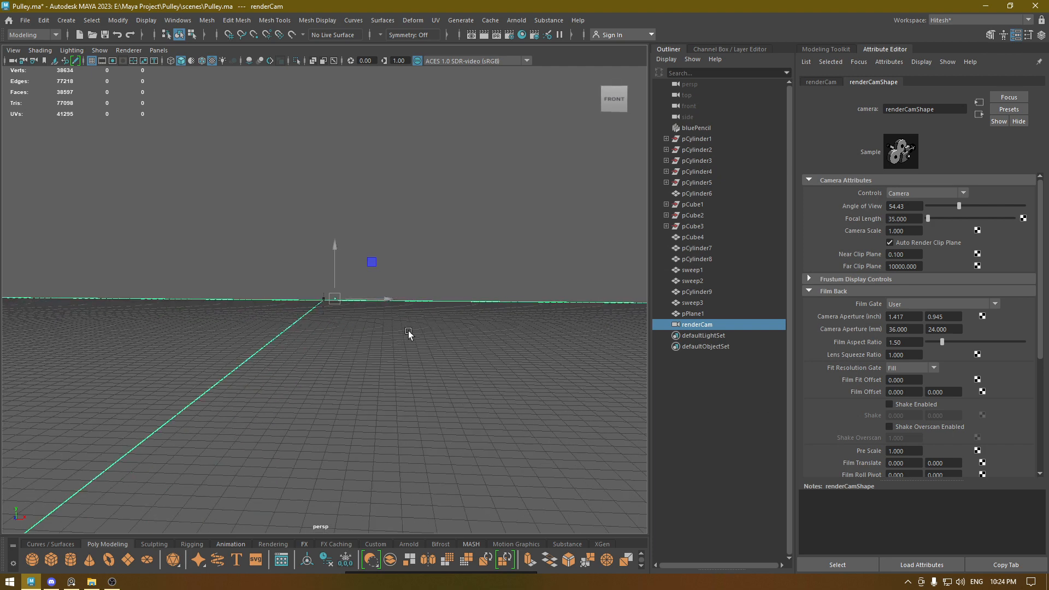
key(f)
alt+right_drag(409, 331, 173, 224)
alt+drag(172, 224, 285, 208)
click(513, 21)
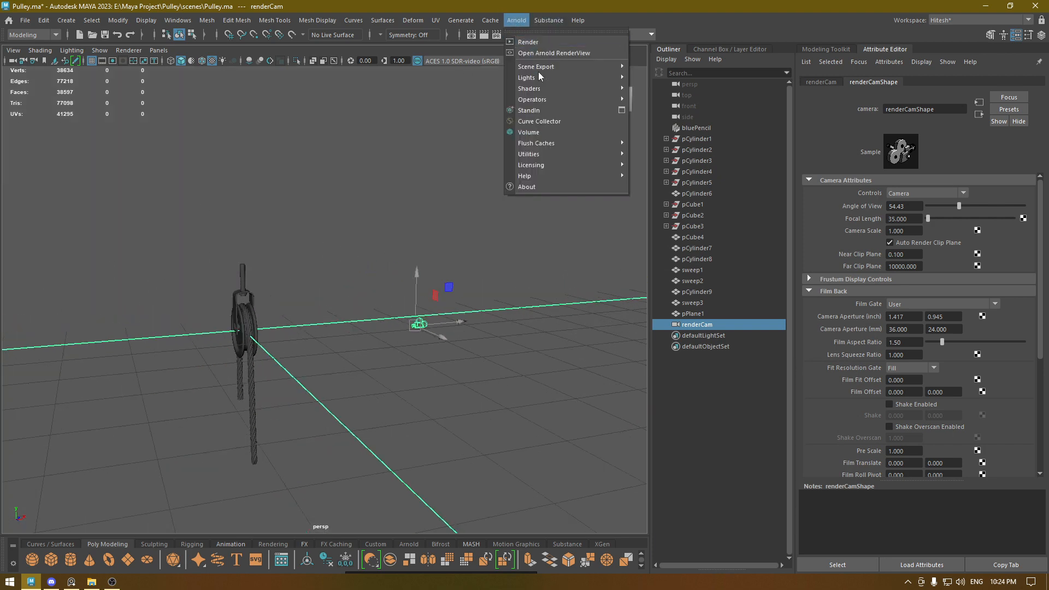
mouse_move(545, 76)
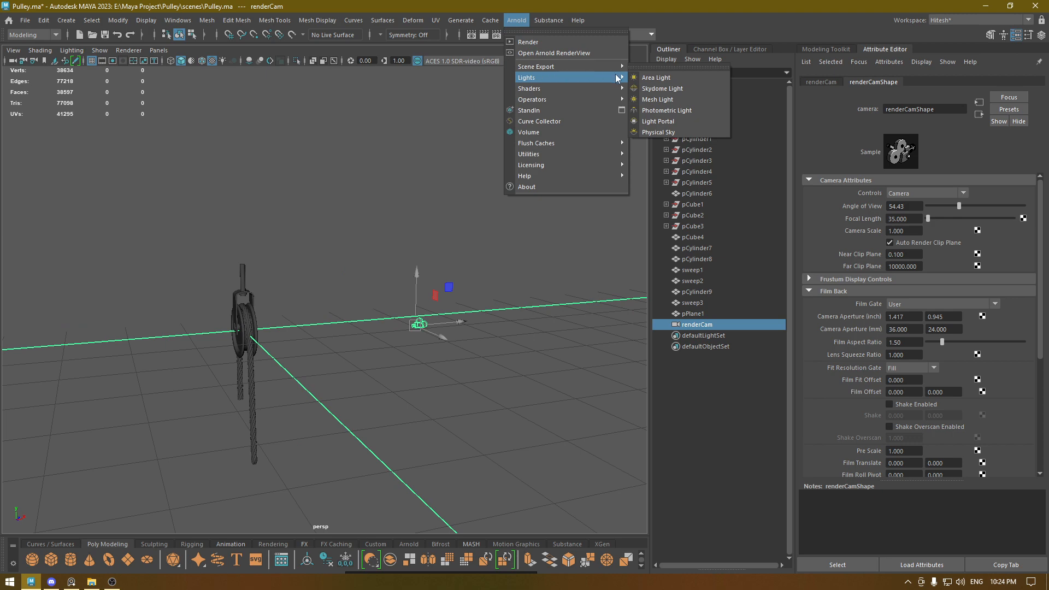
click(656, 77)
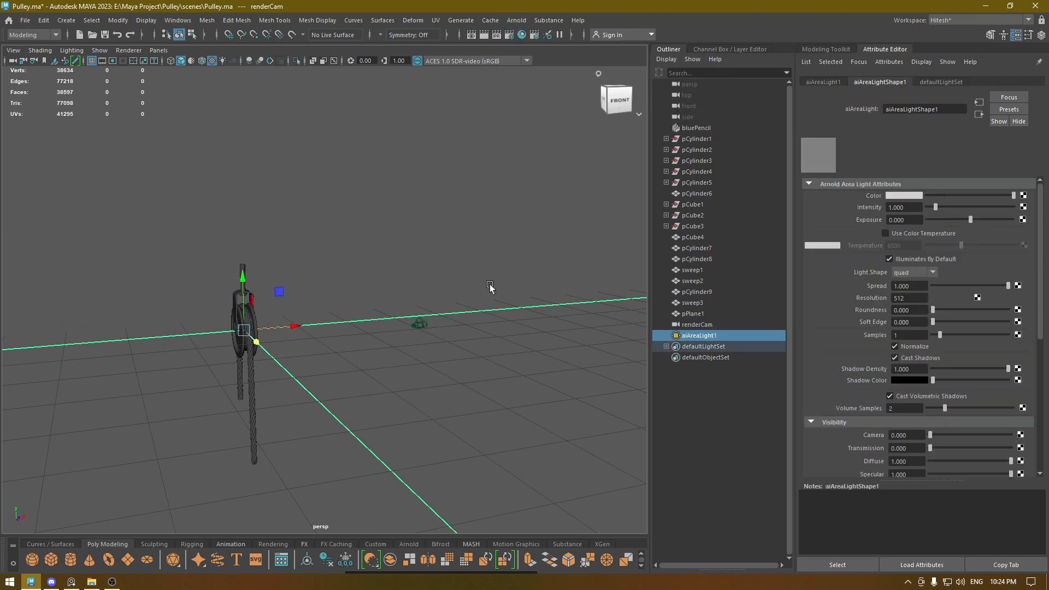
Move the area light out to the front side of the pulley opposite the render camera, and turn it diagonally about the vertical axis.
scroll(356, 321, down, 4)
drag(287, 305, 320, 417)
key(space)
scroll(320, 417, down, 12)
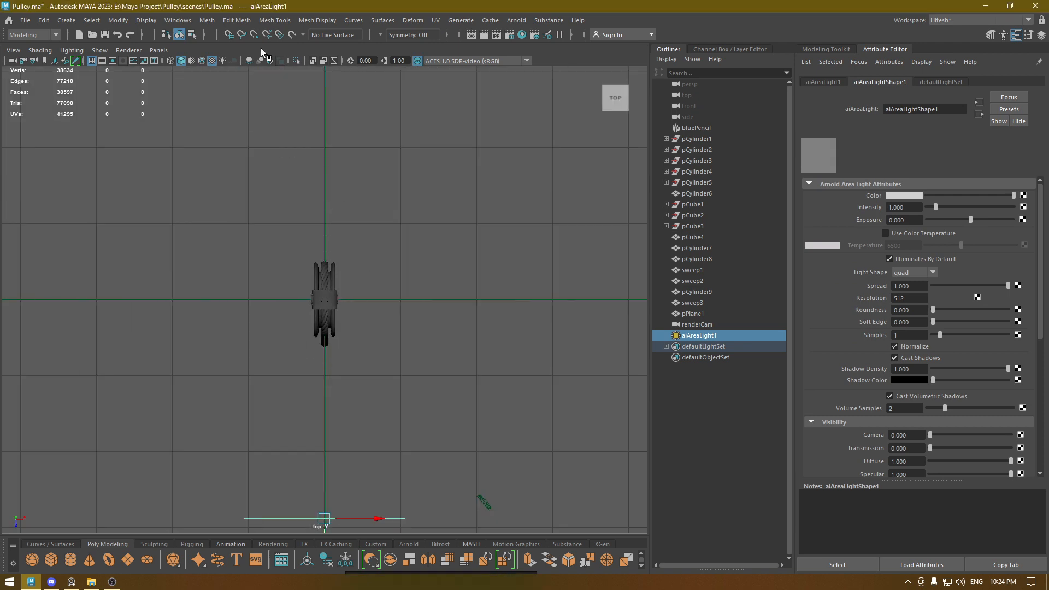
alt+middle_drag(374, 453, 413, 373)
key(e)
drag(395, 484, 368, 492)
key(w)
drag(363, 441, 222, 206)
key(space)
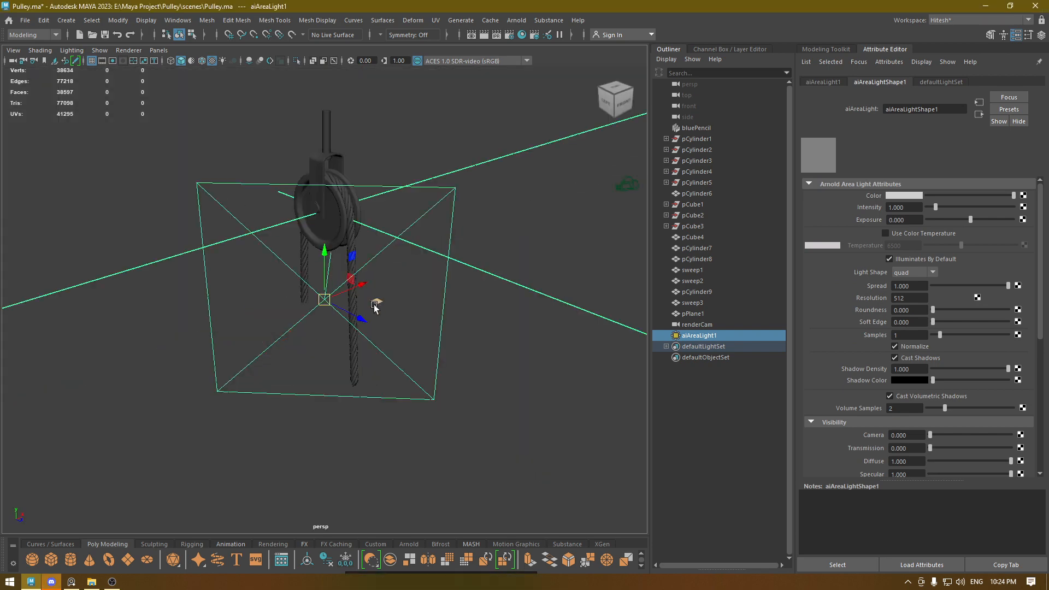
alt+drag(376, 307, 208, 218)
Switch to Discord to read the Live Session chat, and return to Maya.
mouse_move(52, 582)
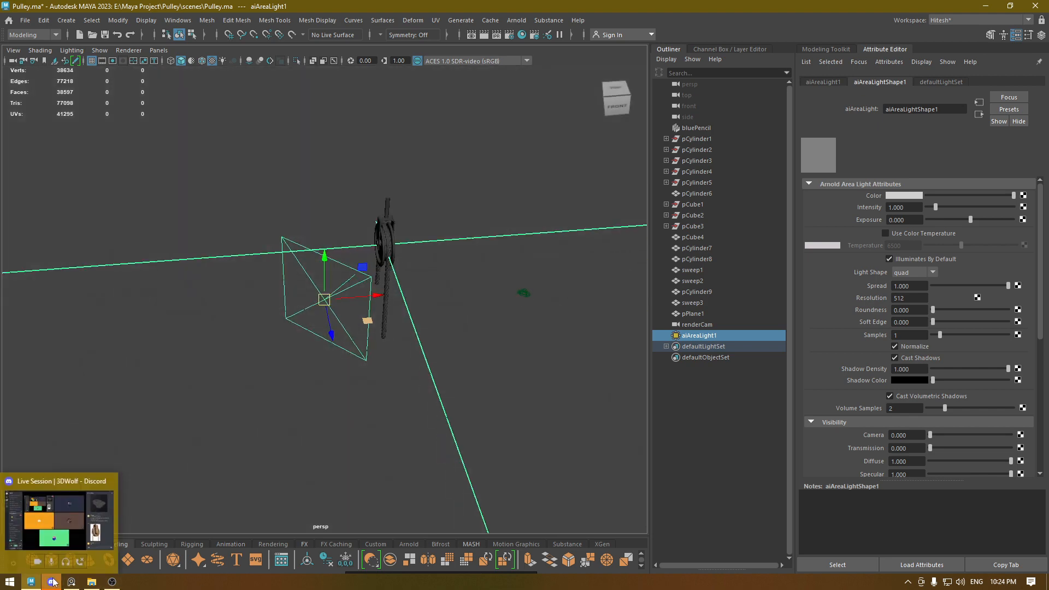
click(60, 525)
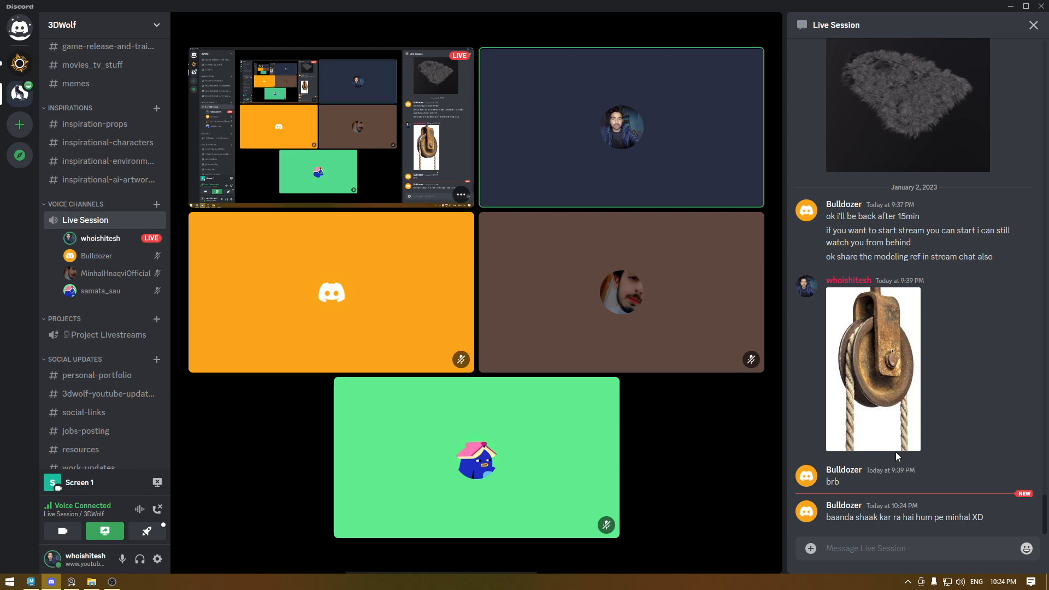
click(1011, 6)
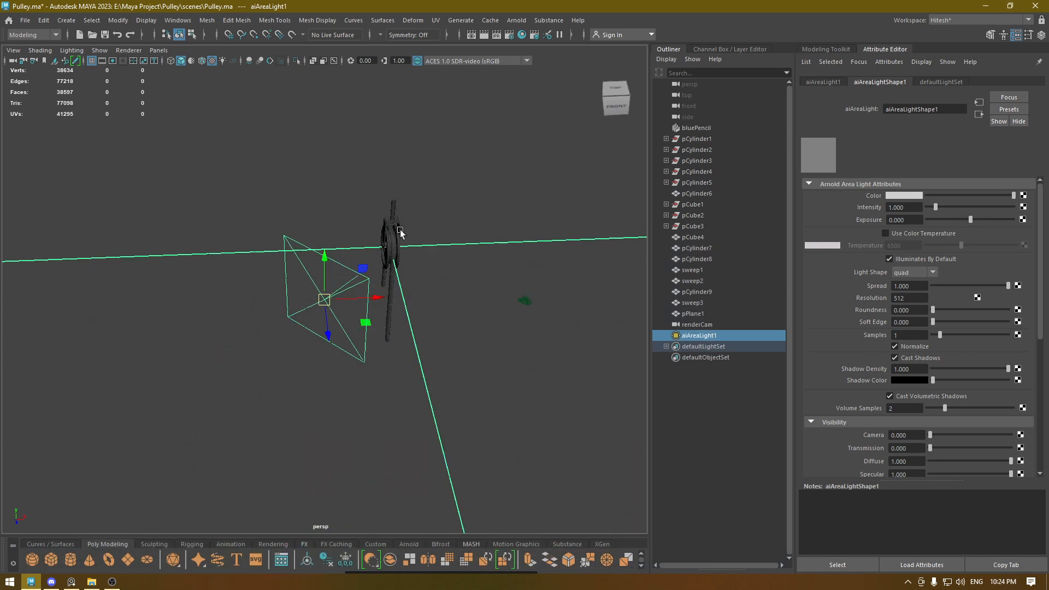
Adjust the area light's rotation and raise it above and beside the pulley, and turn off its Normalize option.
alt+drag(400, 232, 288, 273)
key(space)
scroll(331, 319, up, 1)
key(r)
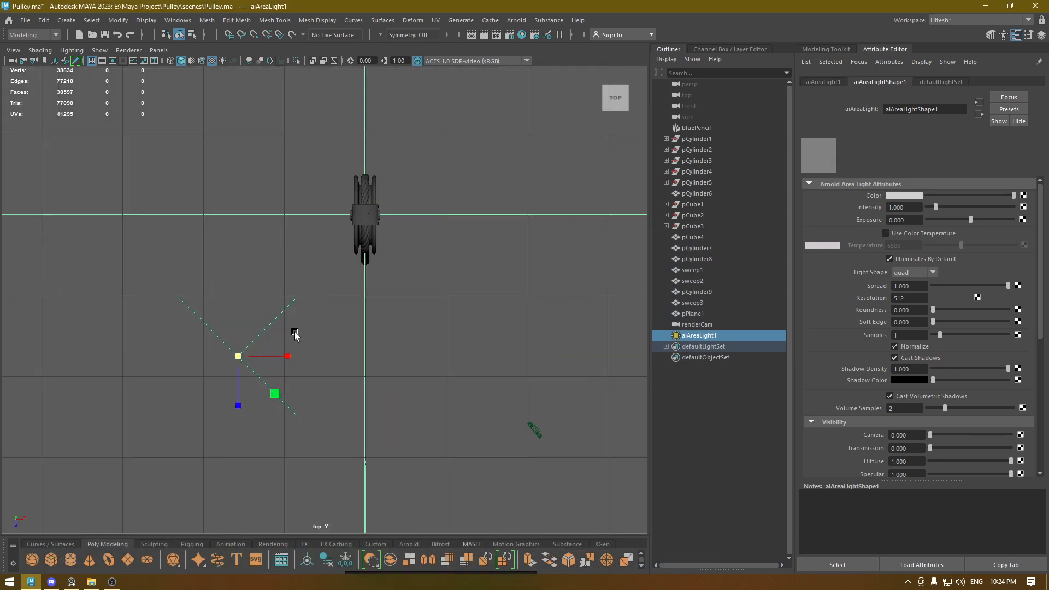
key(e)
drag(245, 350, 281, 324)
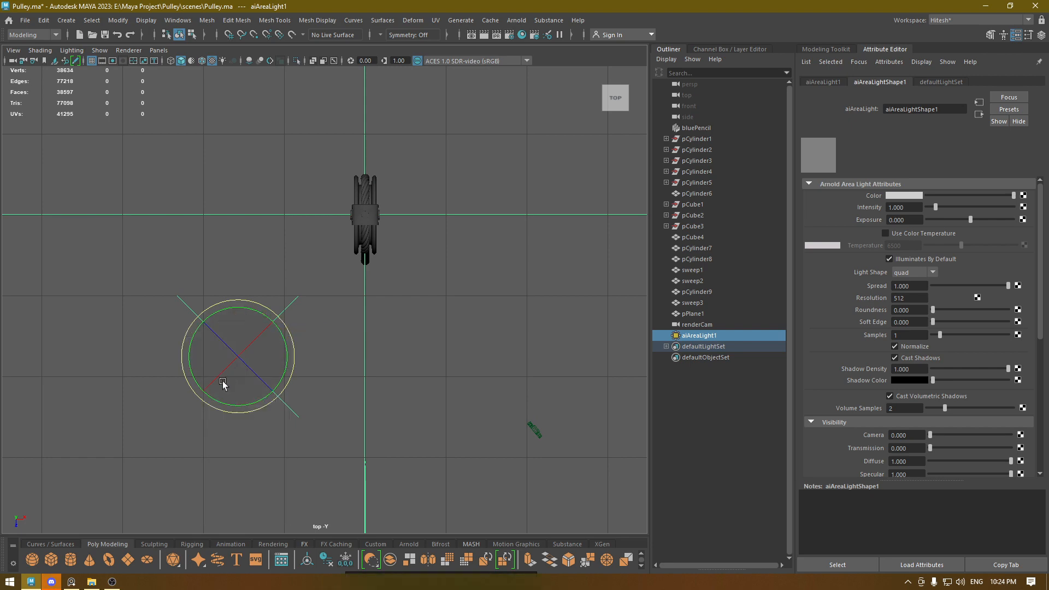
drag(227, 367, 228, 293)
key(w)
key(space)
alt+drag(228, 331, 265, 268)
drag(323, 251, 492, 257)
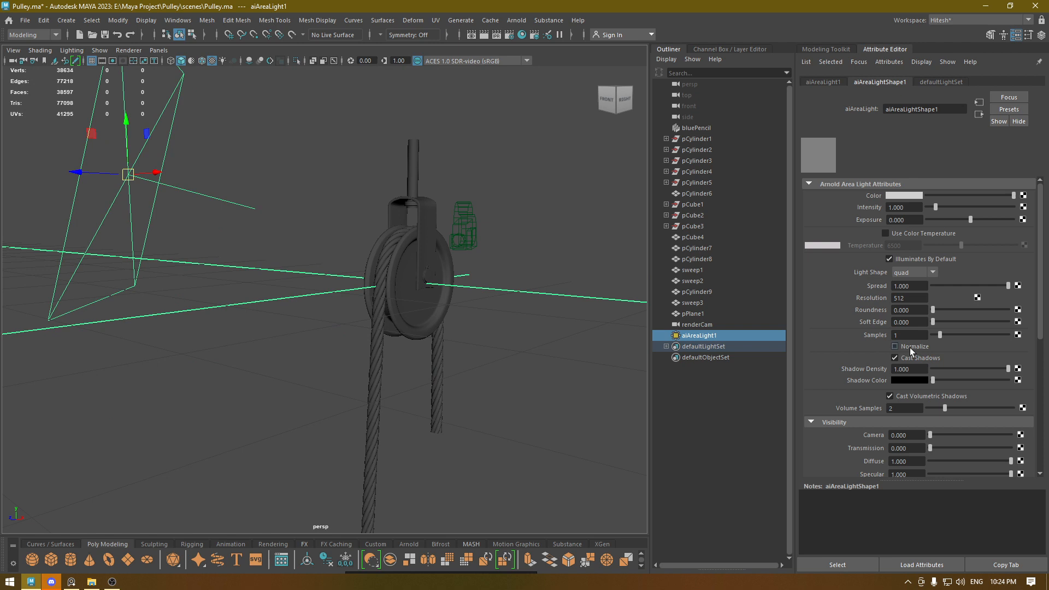
alt+middle_drag(553, 316, 466, 320)
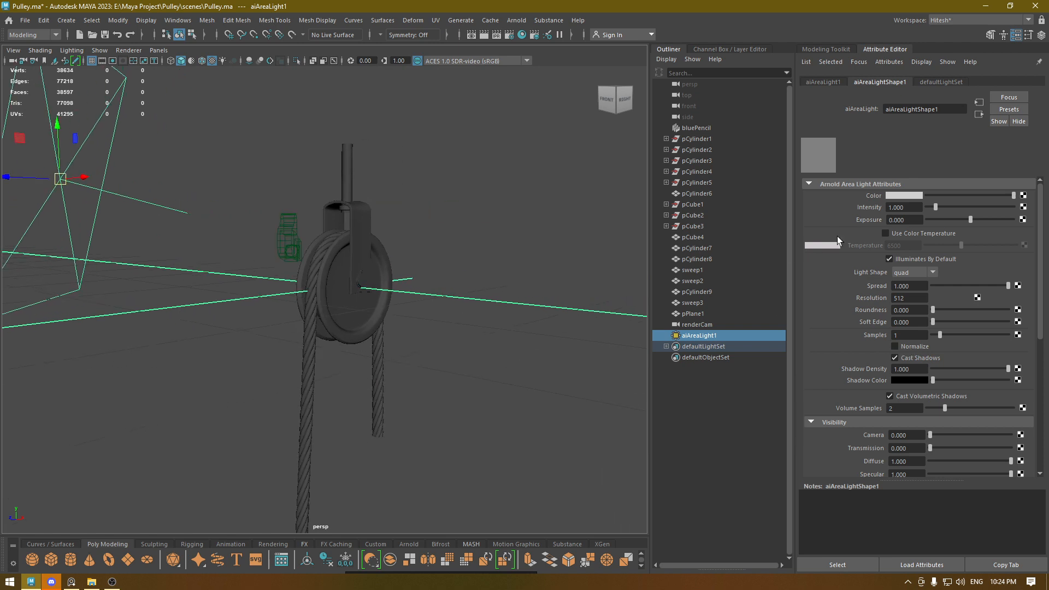
Start an Arnold render through renderCamShape and add a Denoiser Optix imager to it.
click(518, 23)
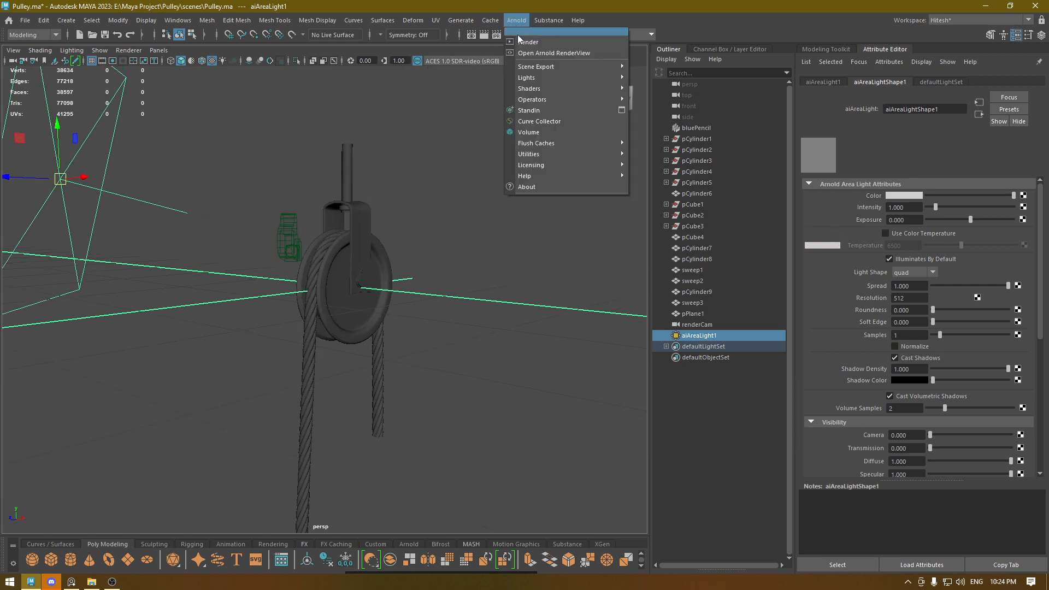
click(527, 43)
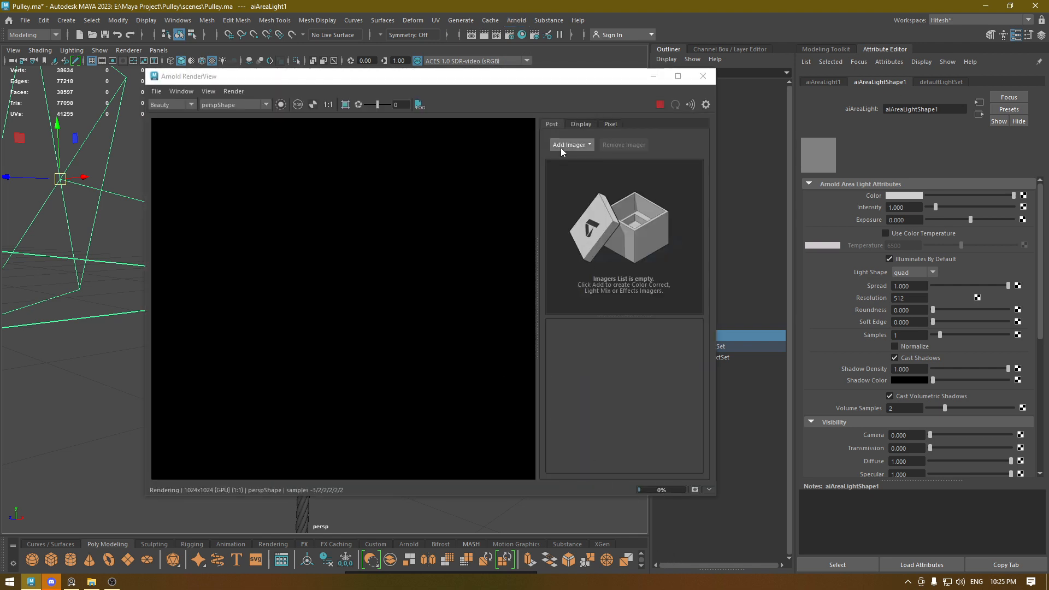
click(563, 146)
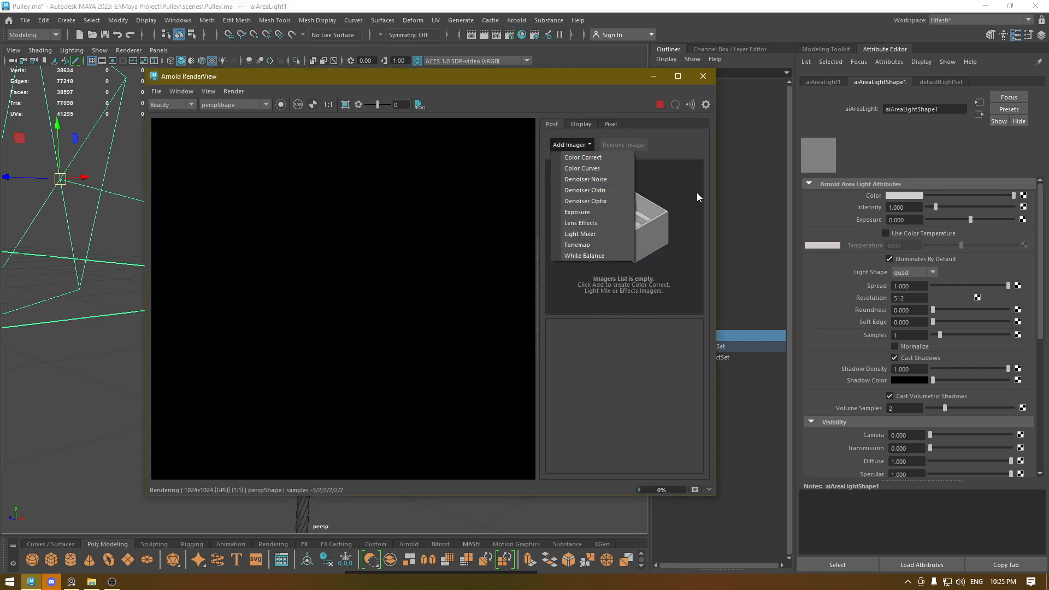
click(619, 201)
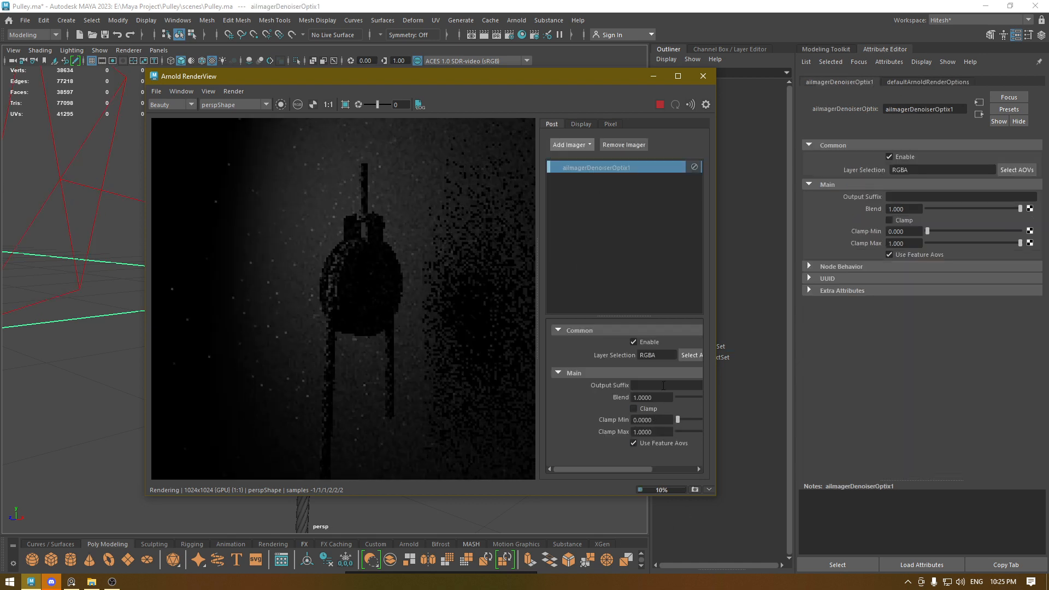
click(224, 106)
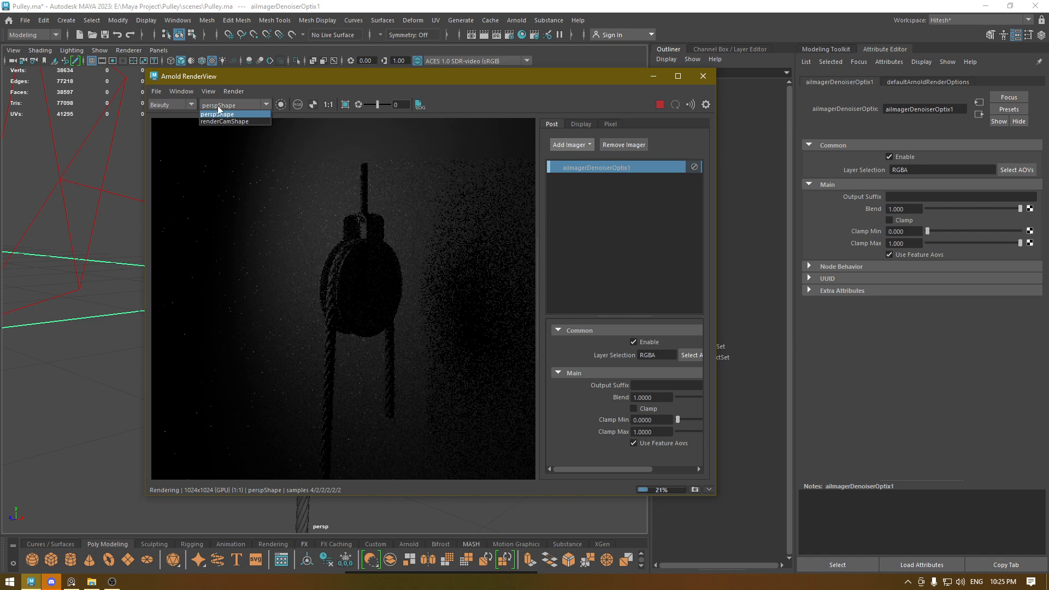
click(222, 121)
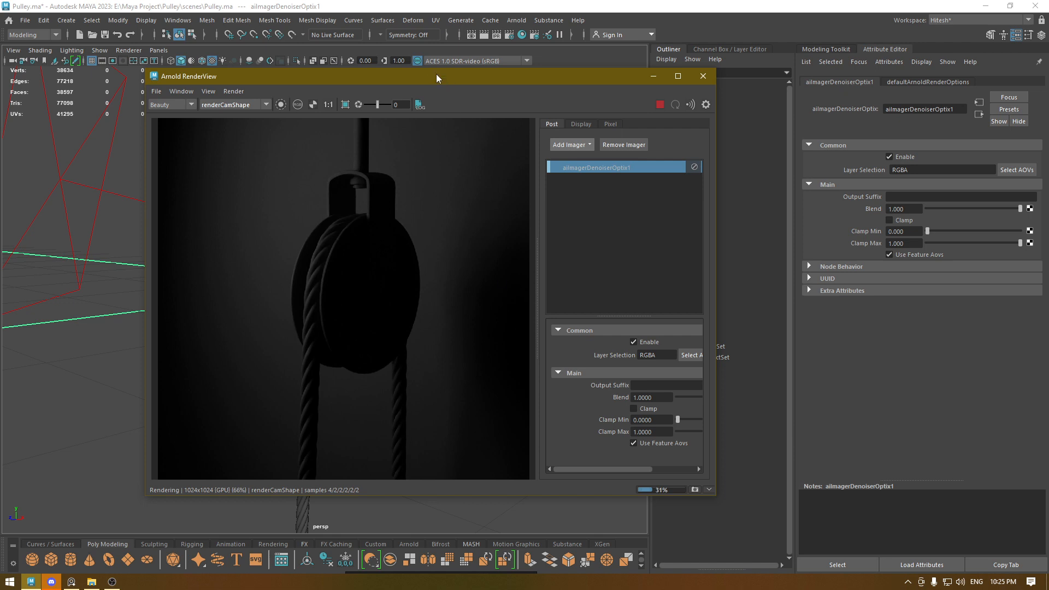
Select the area light and adjust its exposure against the live render, trying 4 and settling on 3.
click(87, 184)
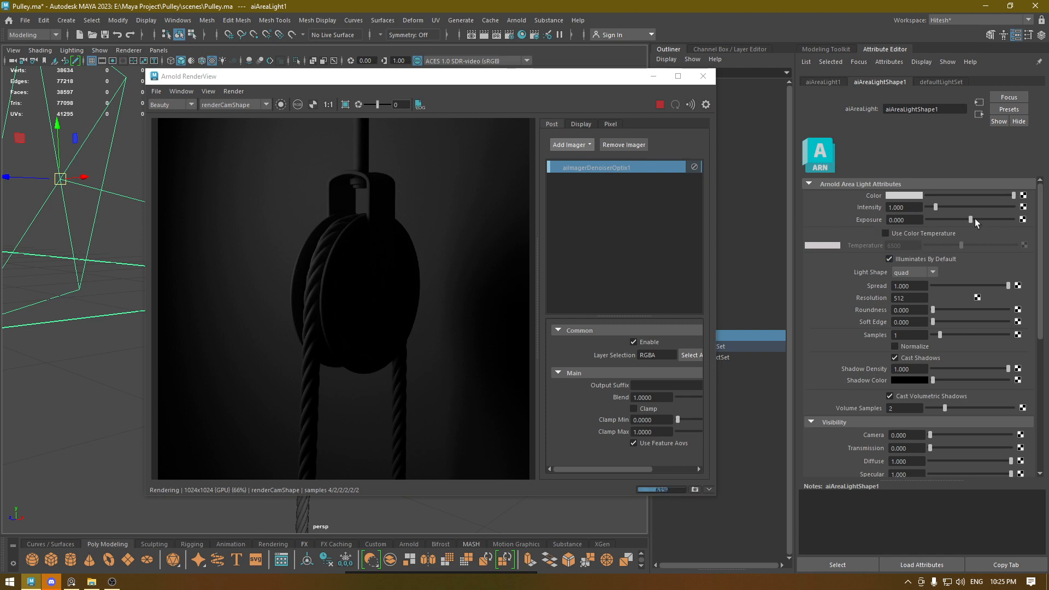
drag(973, 219, 992, 219)
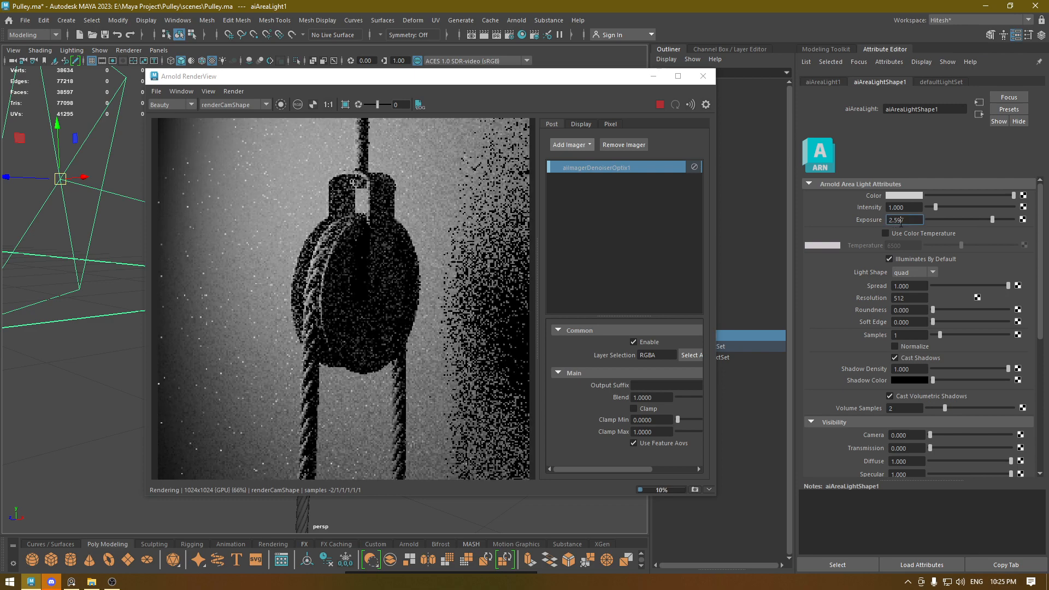
double_click(903, 220)
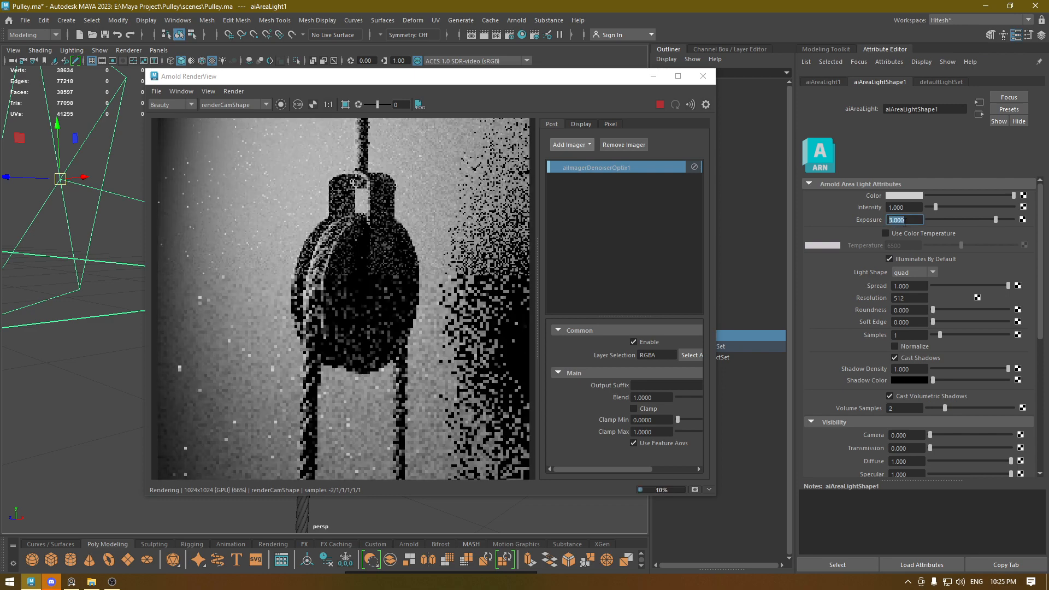
text(4)
key(Return)
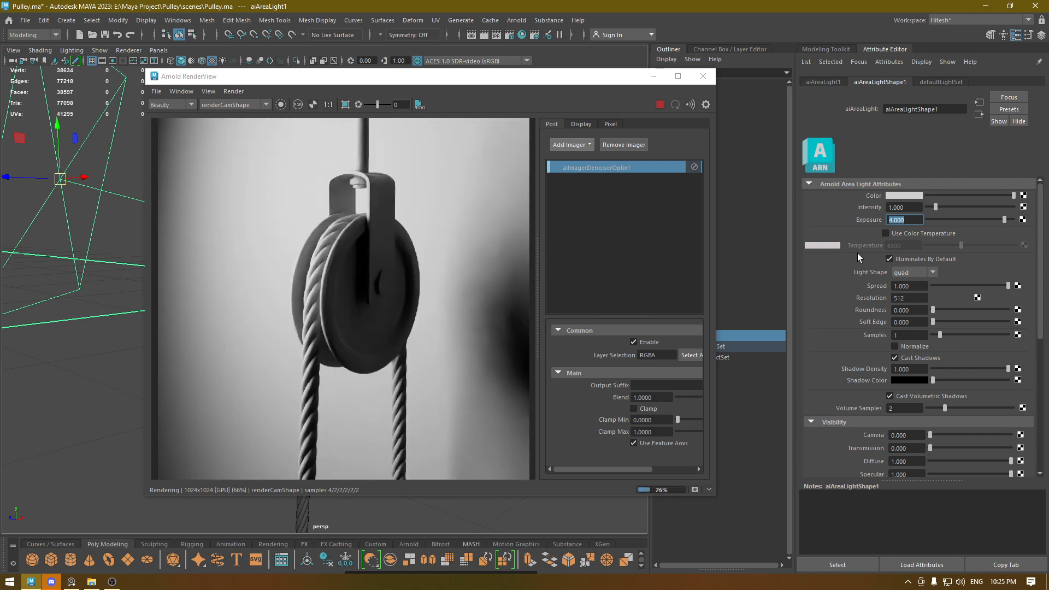
text(3)
key(Return)
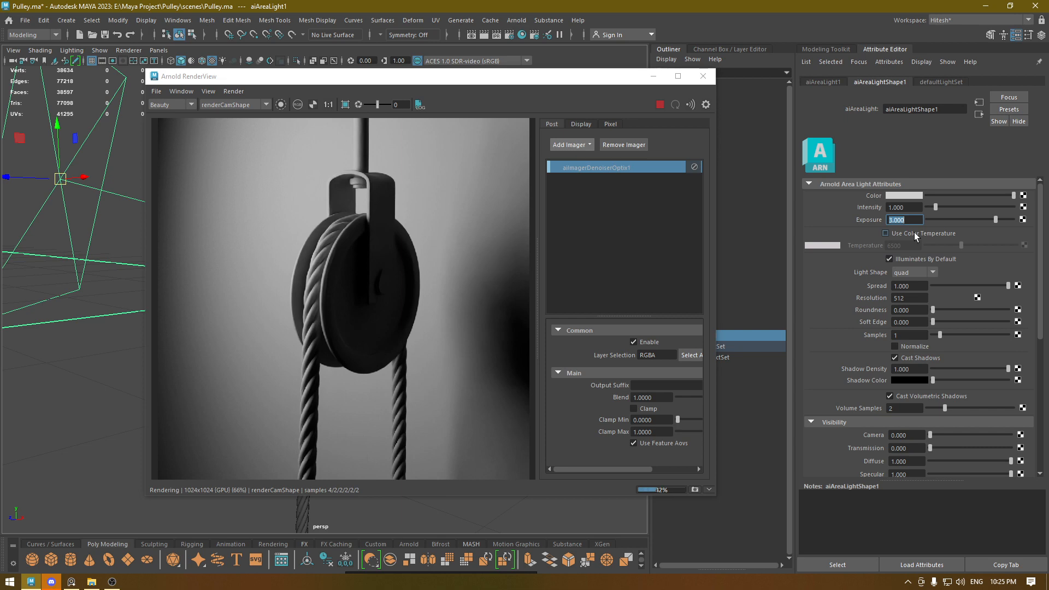
Try a warmer color temperature on the area light, and switch the color temperature option off again.
click(914, 231)
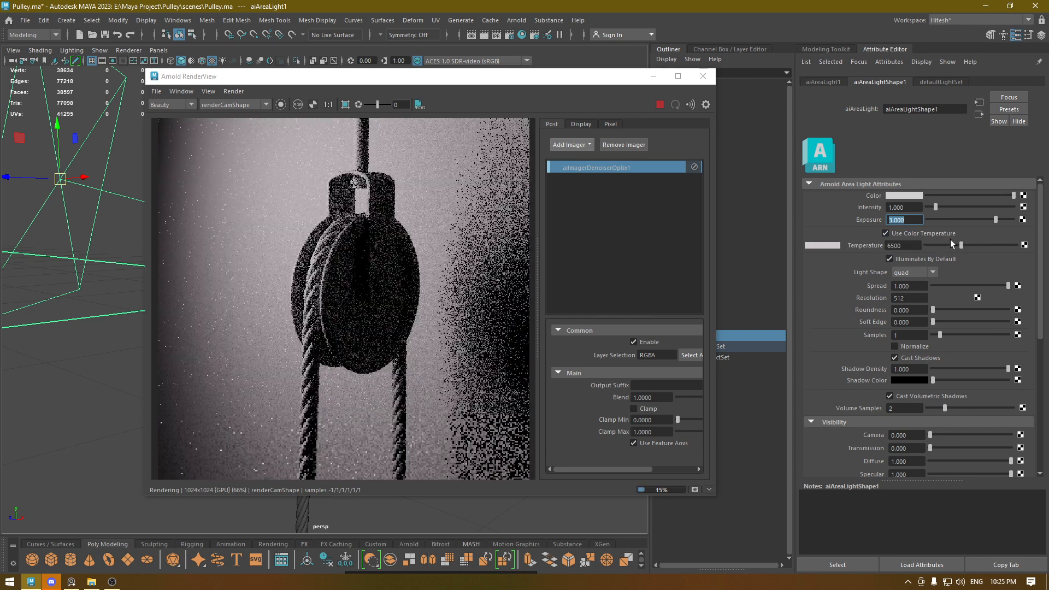
drag(956, 242, 952, 241)
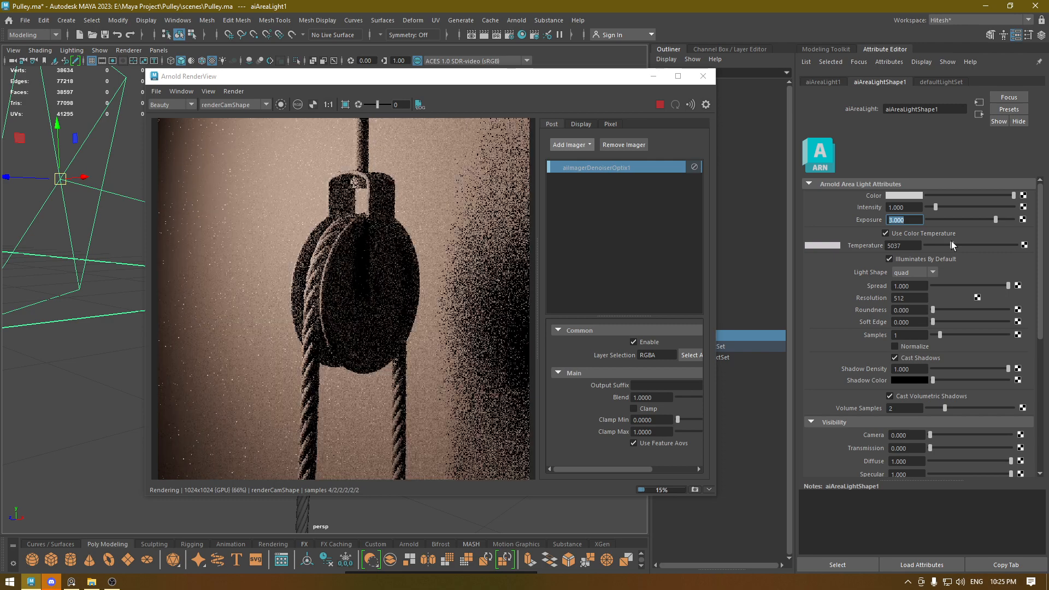
drag(952, 241, 957, 244)
click(899, 235)
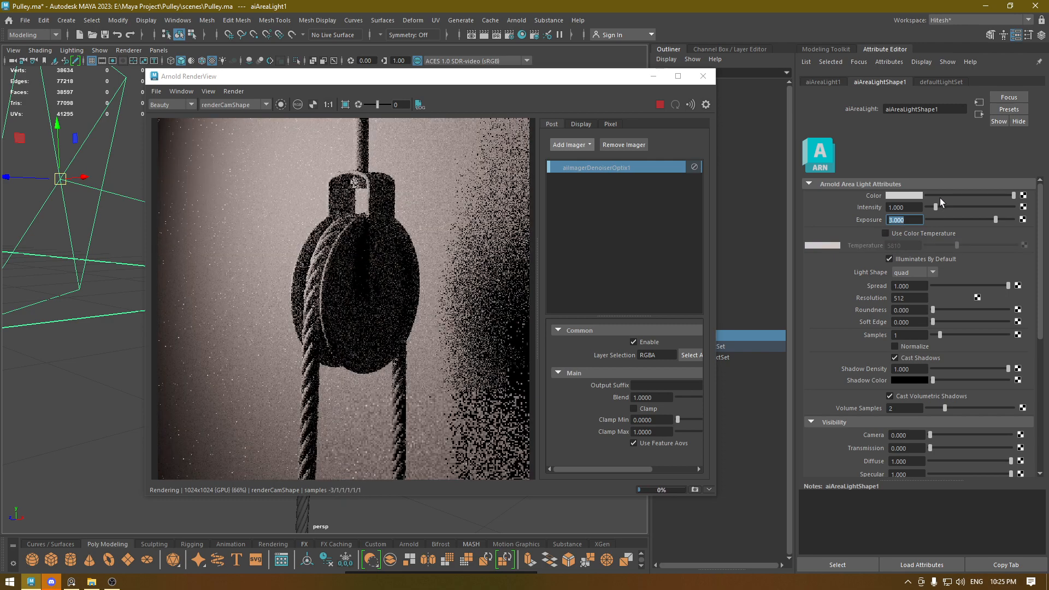
Tint the area light's color a very faint warm yellow, trying a saturated yellow and reducing the saturation to about 0.006.
click(903, 195)
click(1001, 189)
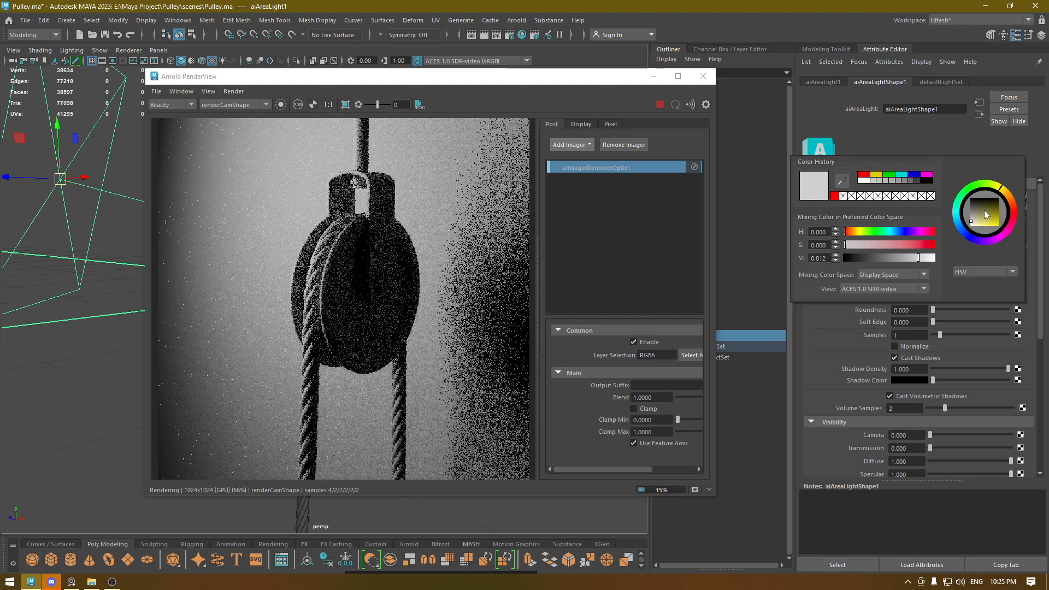
drag(985, 209, 996, 226)
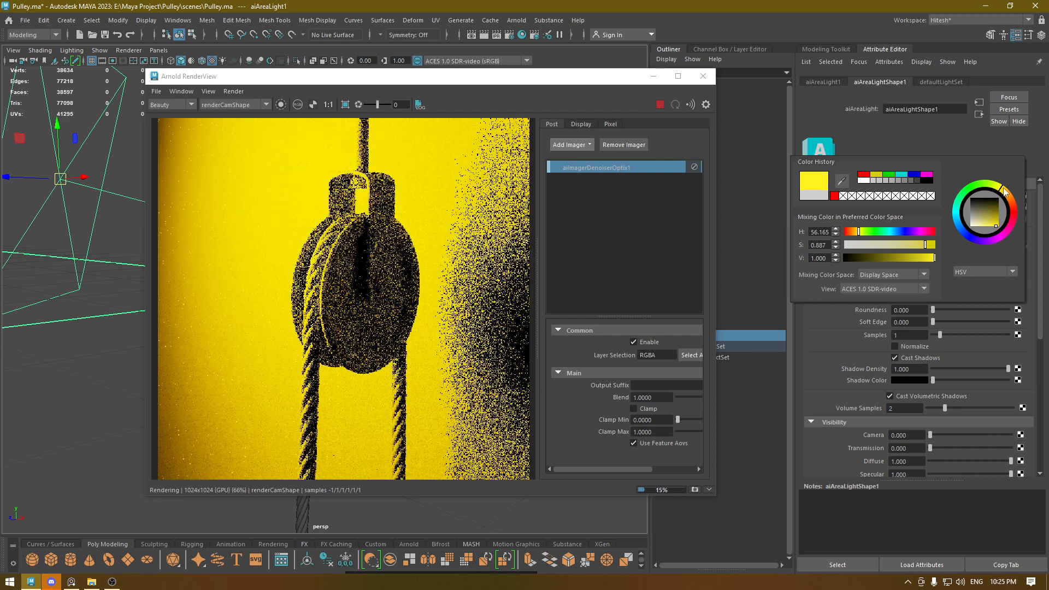
click(1004, 191)
drag(880, 249, 847, 250)
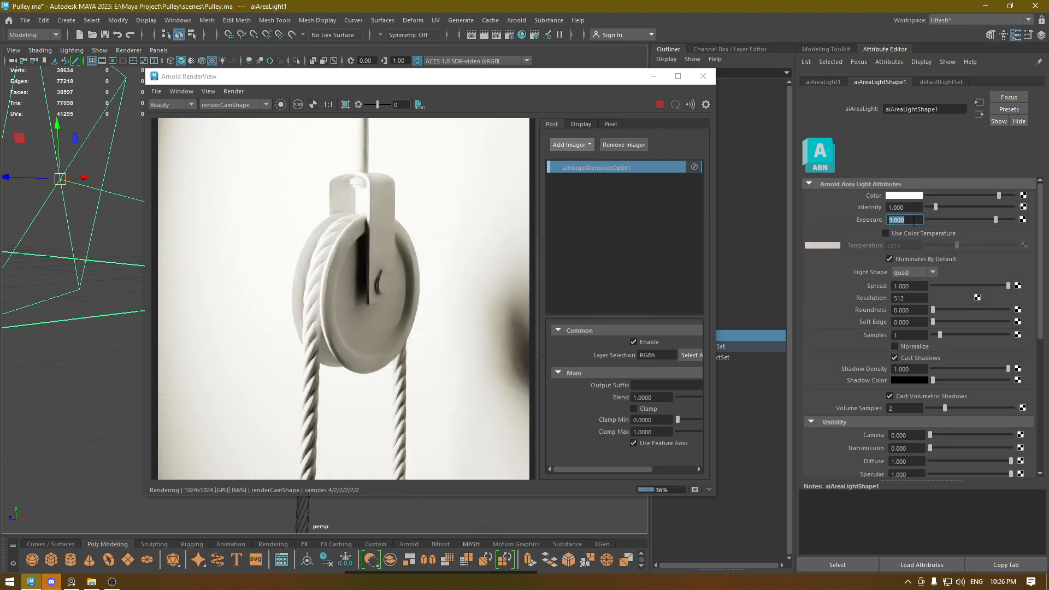
Lower the area light's exposure against the live render, trying 2 and settling on 1, and stop the render.
key(Return)
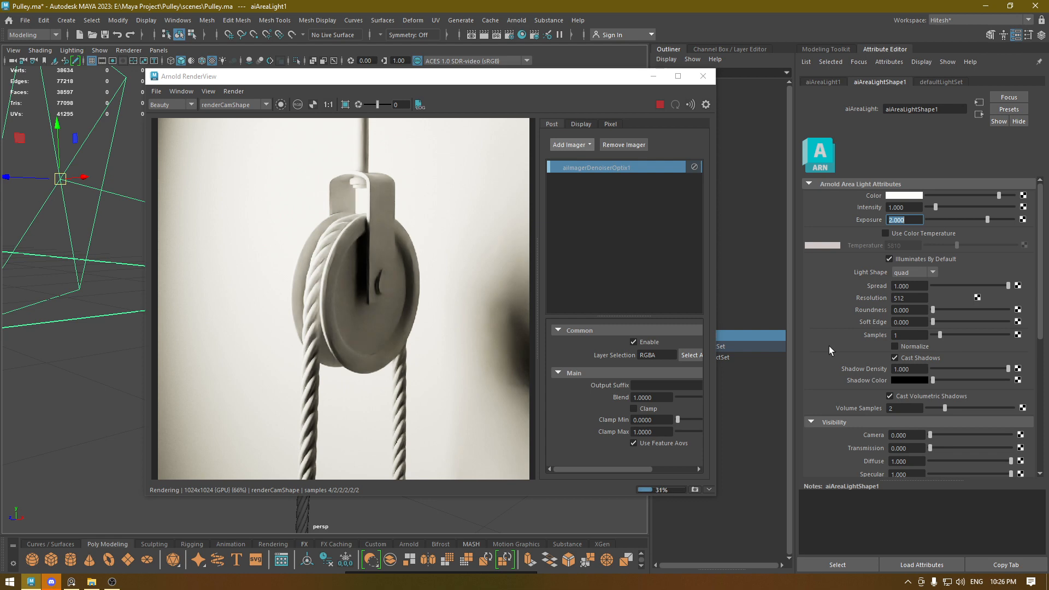
text(1)
key(Return)
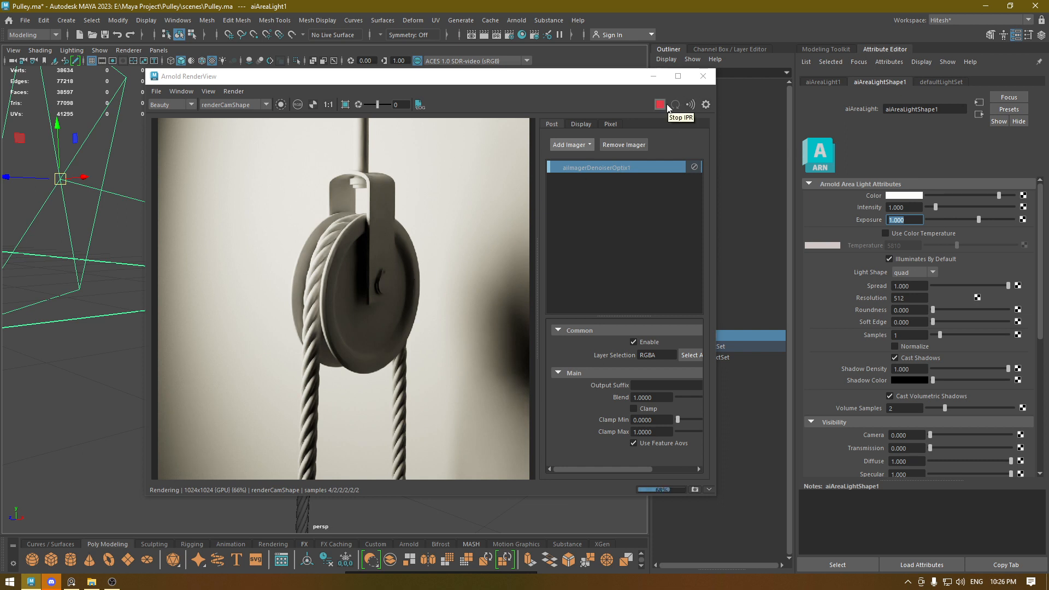
scroll(330, 304, up, 2)
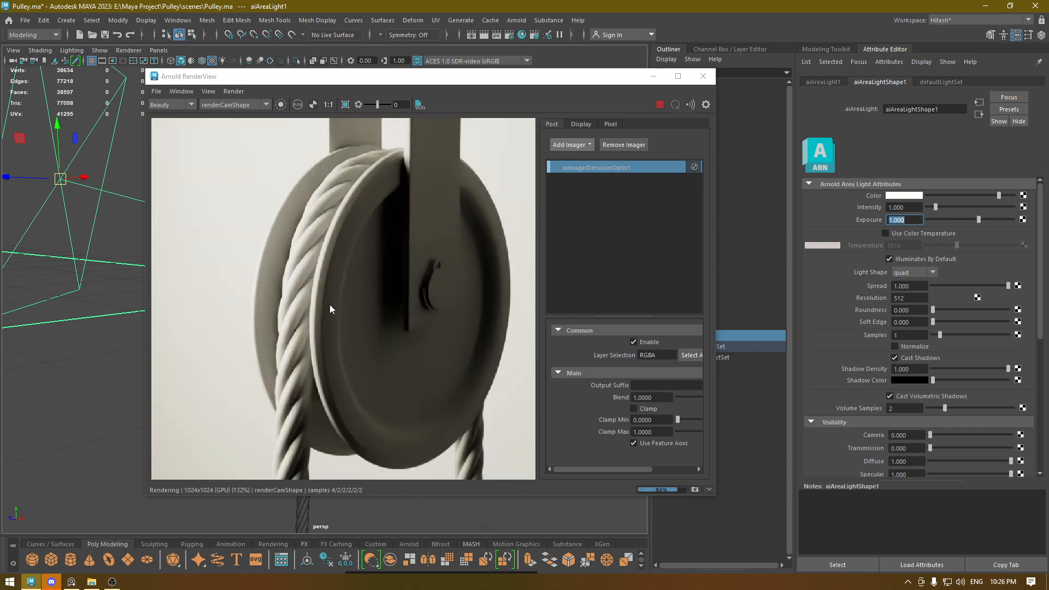
scroll(330, 304, down, 2)
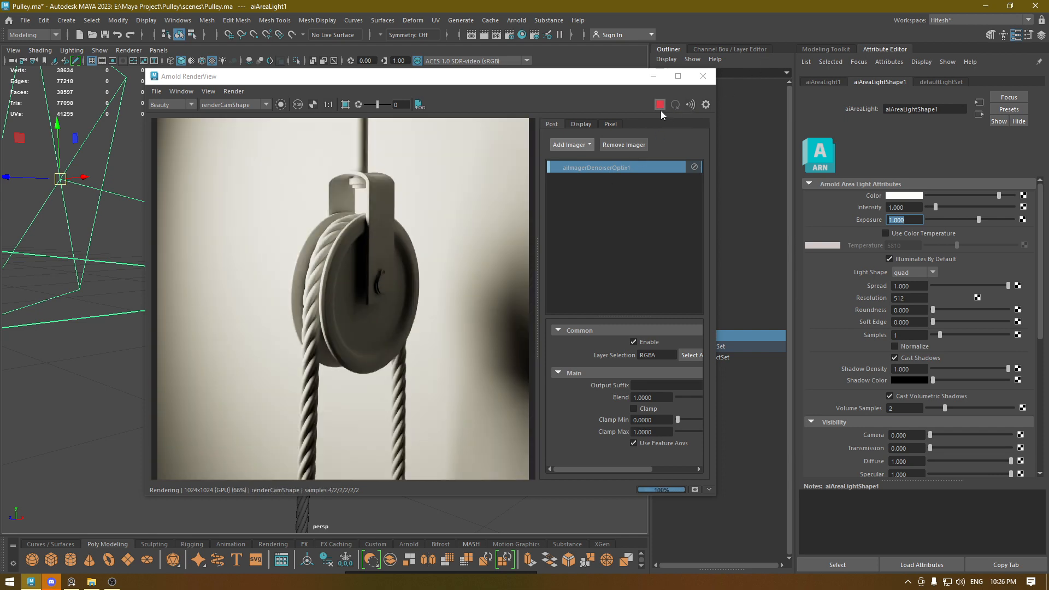
click(661, 109)
Select the area light in the top view and move its pivot to the center of the pulley.
drag(630, 82, 936, 160)
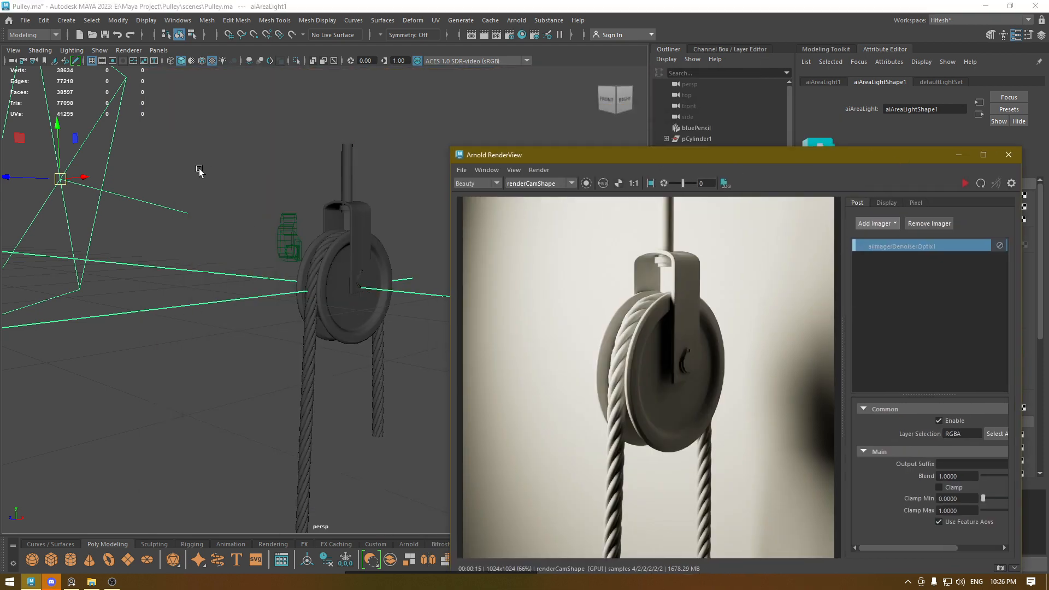
click(219, 195)
key(space)
drag(218, 196, 221, 100)
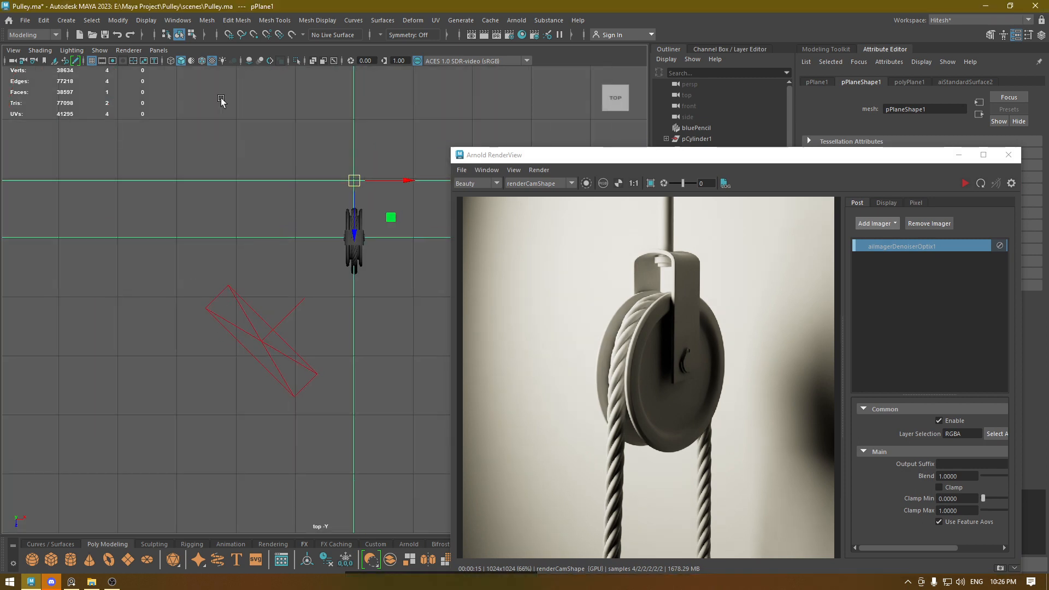
click(265, 328)
click(278, 339)
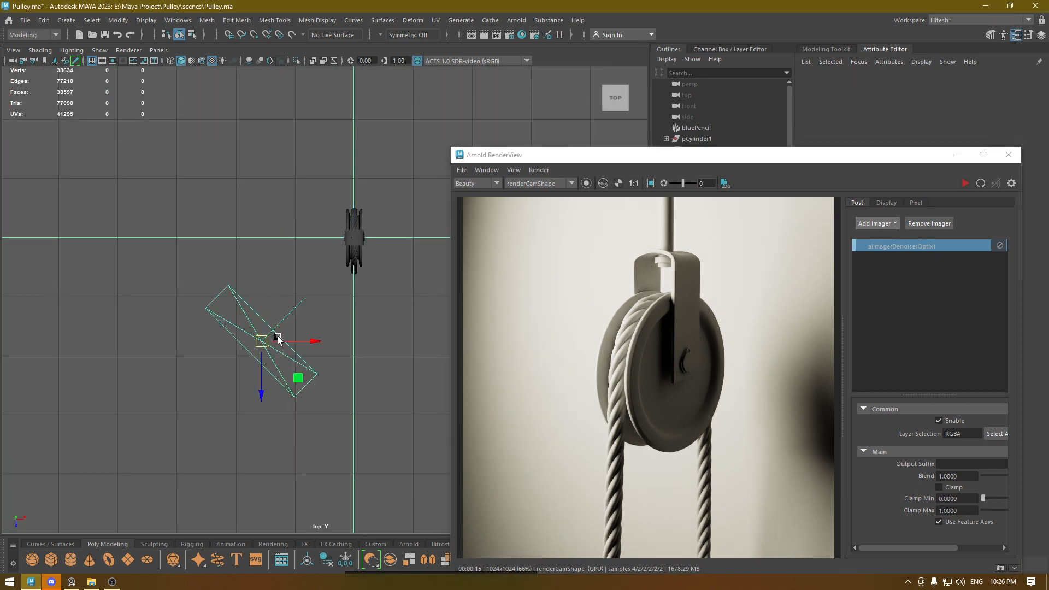
alt+middle_drag(361, 359, 236, 322)
scroll(236, 322, down, 2)
key(d)
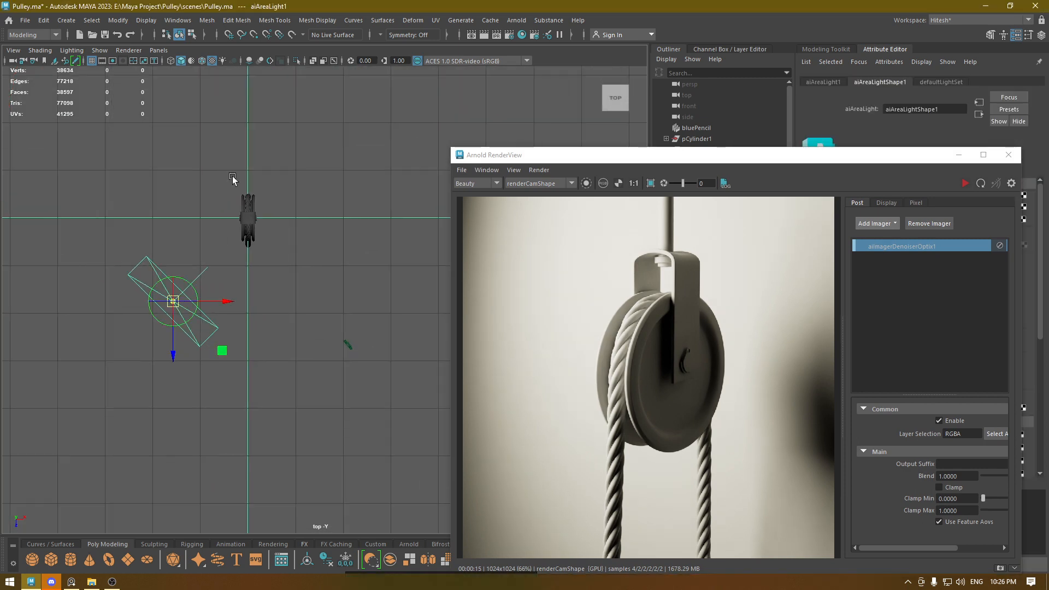
drag(222, 302, 254, 264)
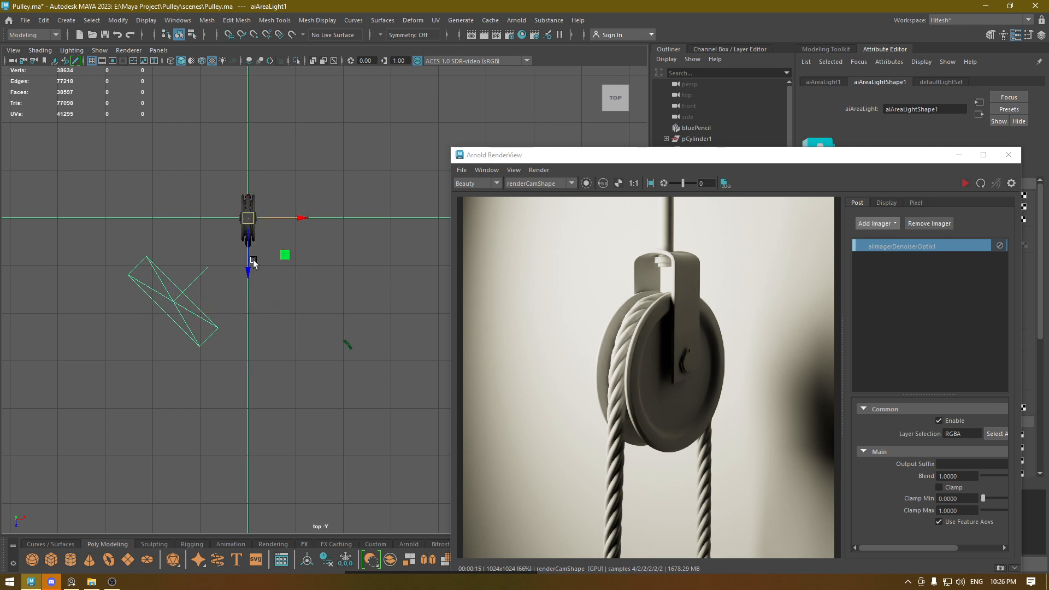
Duplicate the area light and rotate the copy around the pulley to the opposite front side.
key(ctrl+d)
key(e)
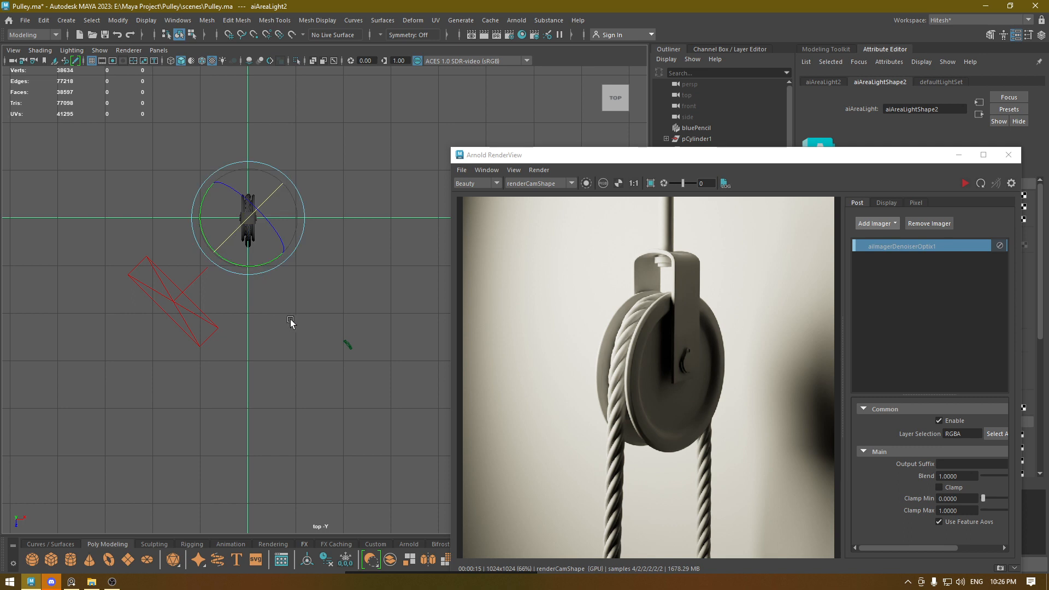
alt+middle_drag(291, 323, 254, 317)
scroll(255, 318, down, 1)
ctrl+shift+right_drag(210, 237, 153, 239)
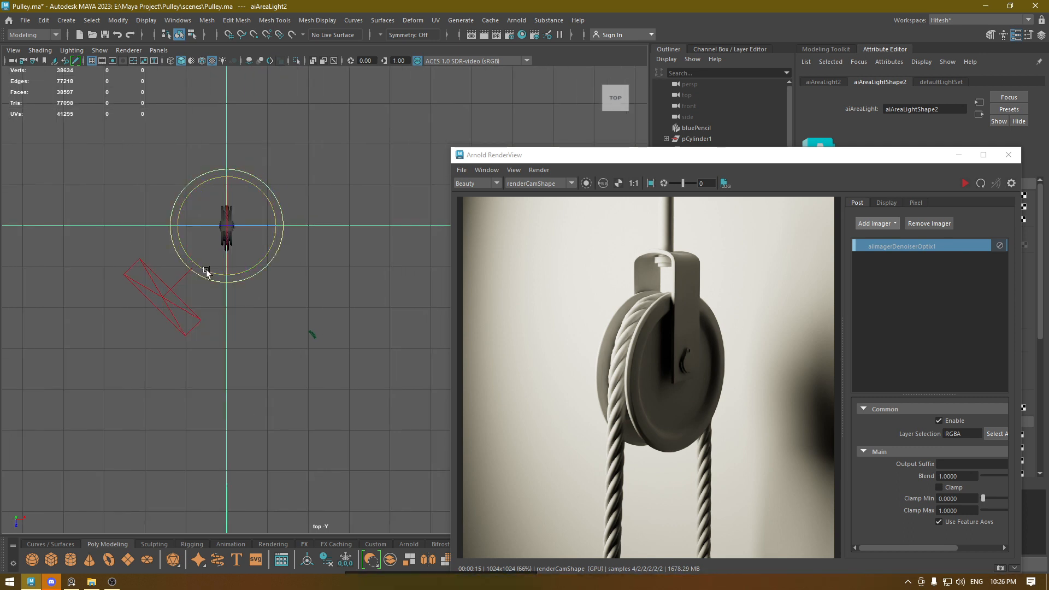
drag(201, 276, 282, 290)
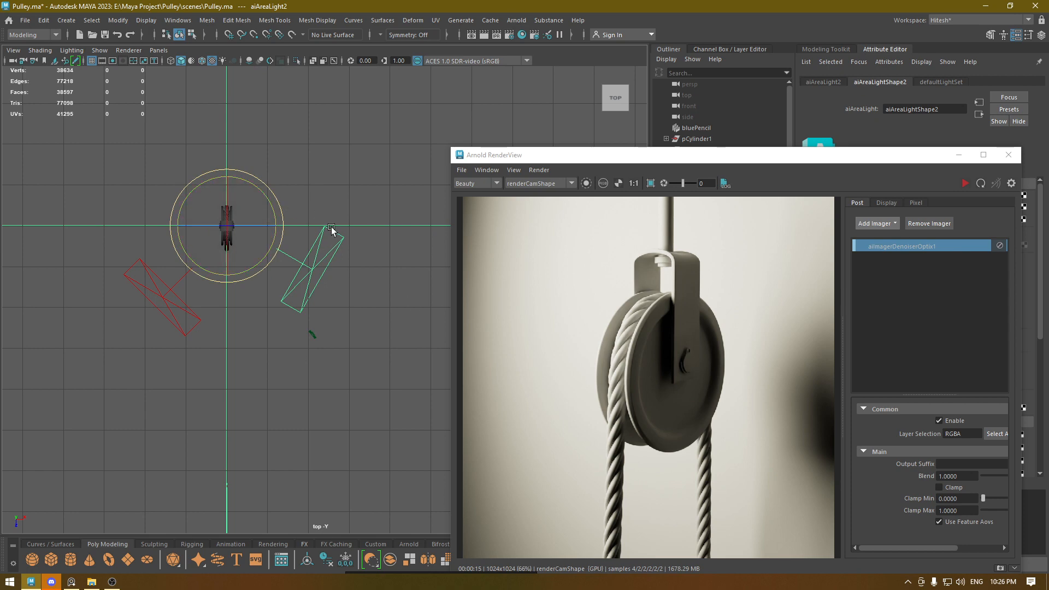
key(w)
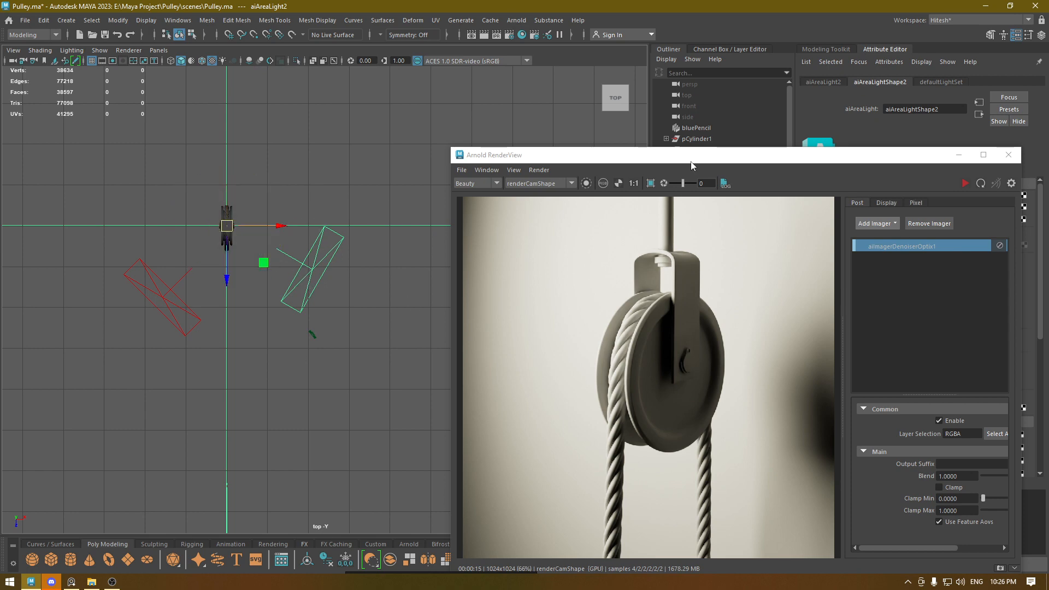
Restart the live Arnold render and set the duplicated area light's exposure to 0.5.
drag(691, 162, 423, 98)
click(690, 118)
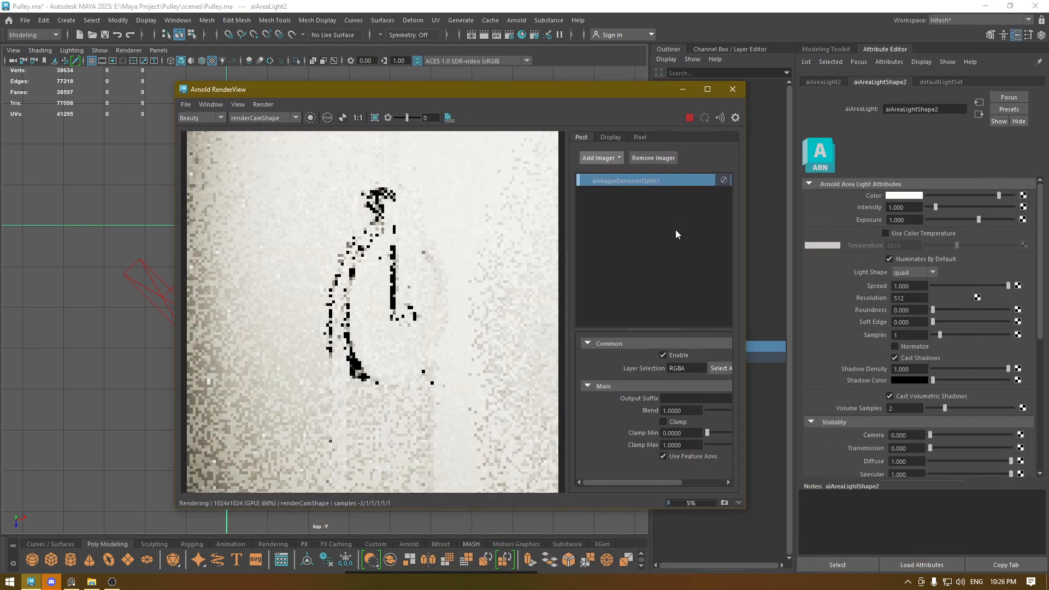
click(913, 220)
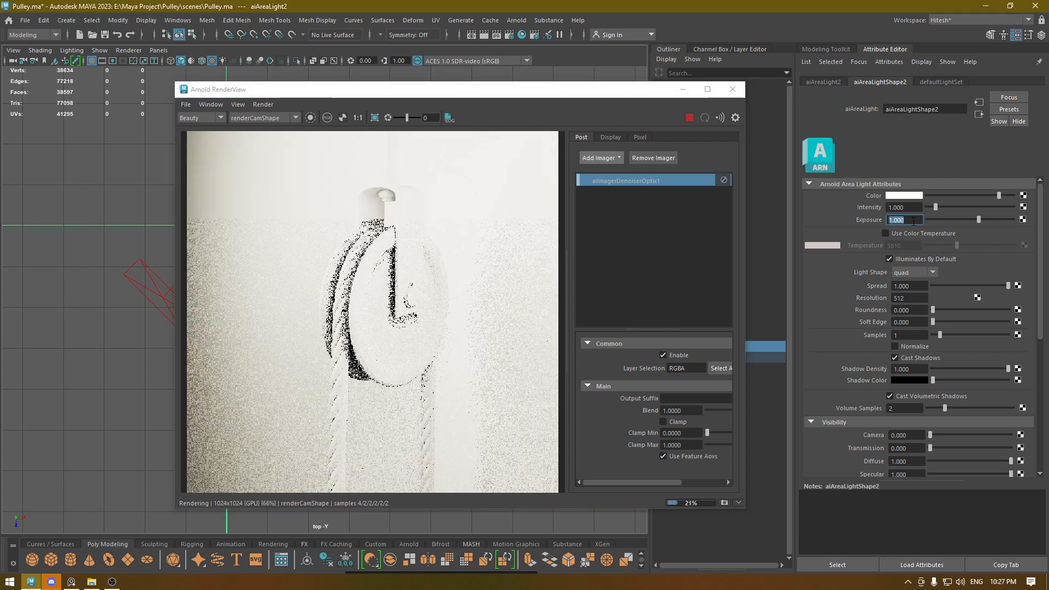
text(0.5)
key(Return)
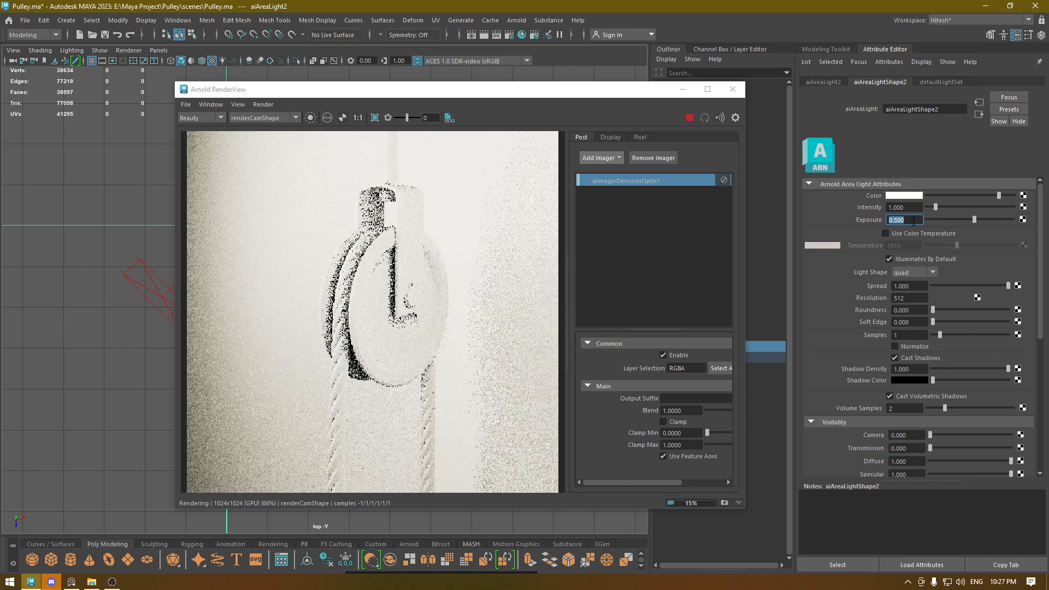
Set the second area light's color saturation to about 0.026 and its value to about 0.861, trying 0.7 first.
click(898, 195)
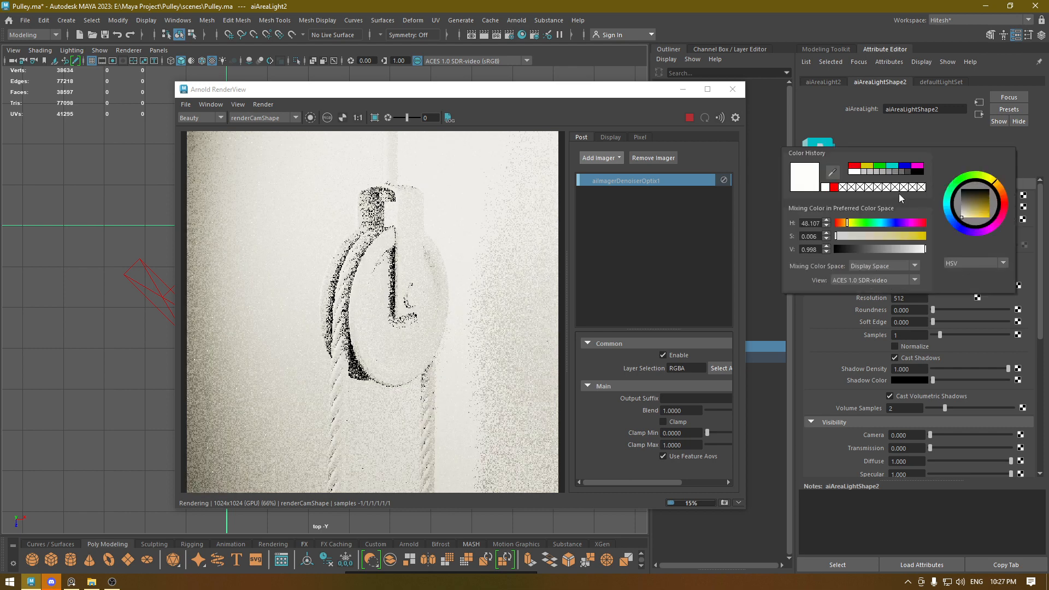
click(841, 236)
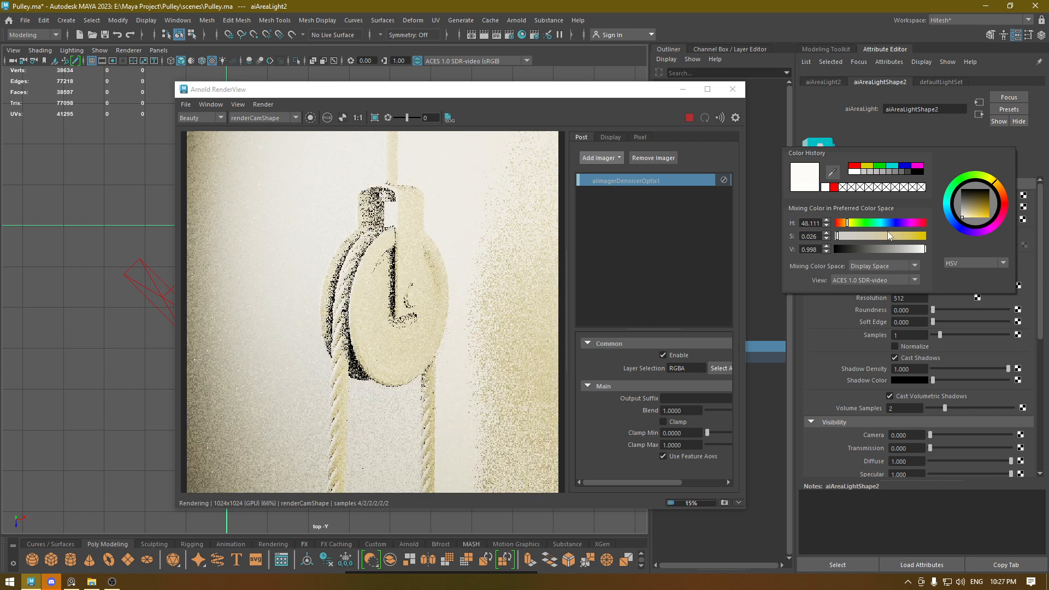
click(818, 251)
text(0.7)
key(Return)
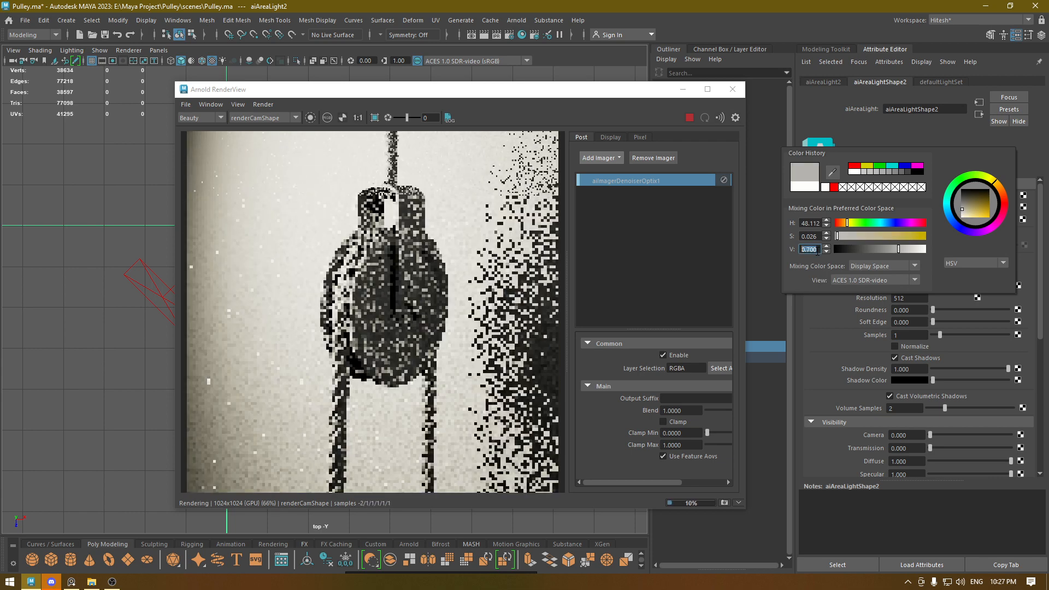
click(913, 250)
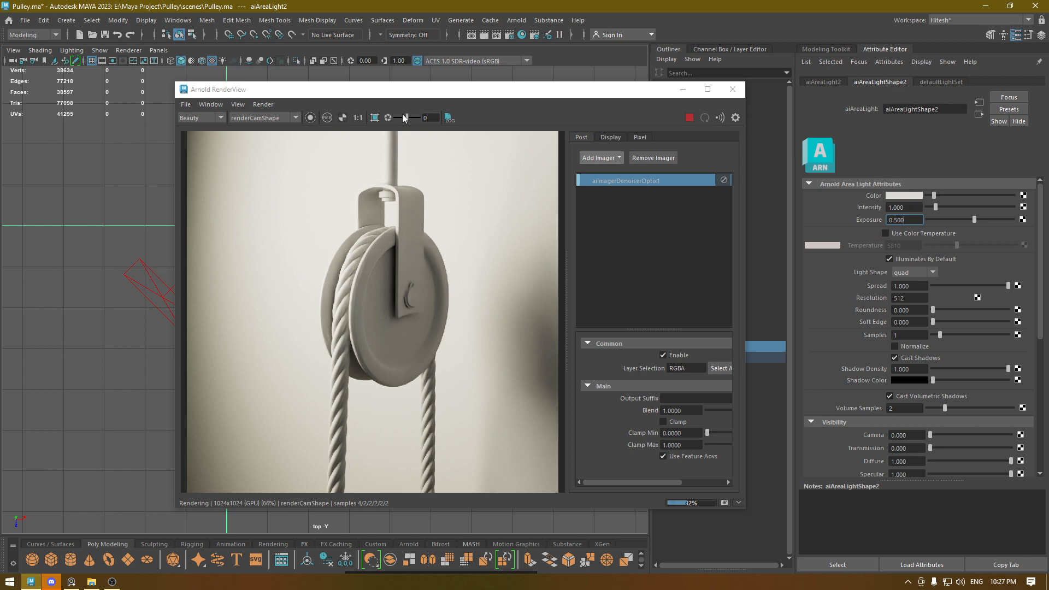
Set the second area light's exposure to 0.7 and brighten its color slightly.
drag(434, 92, 538, 164)
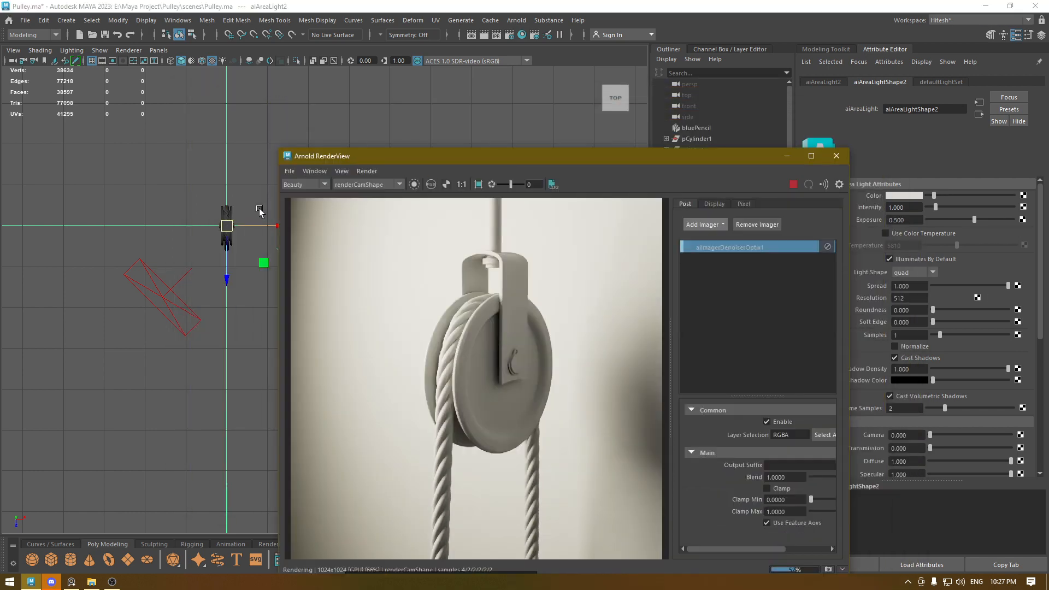
click(183, 180)
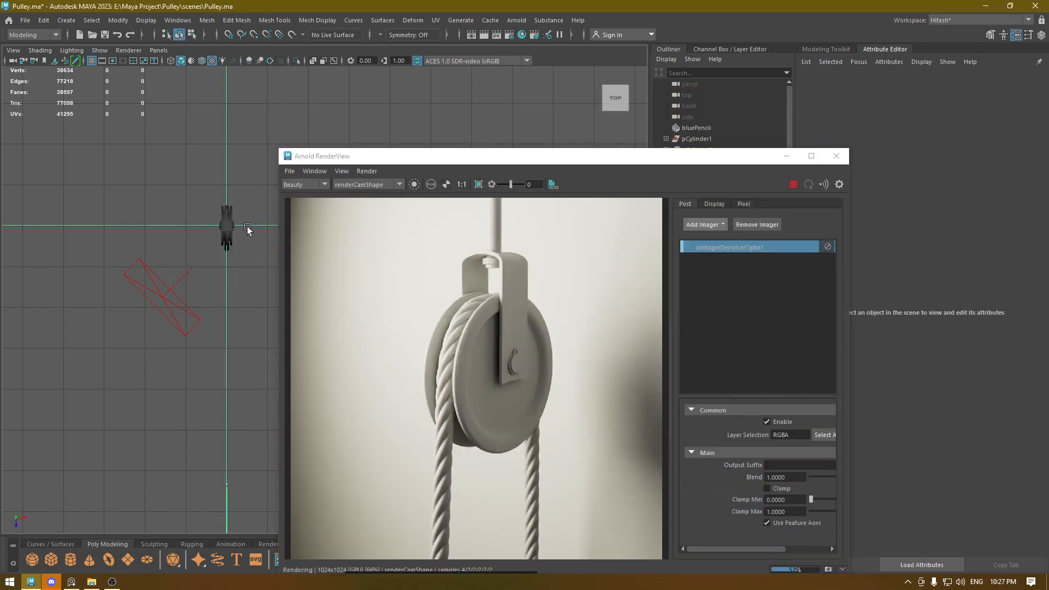
click(264, 239)
drag(674, 161, 451, 99)
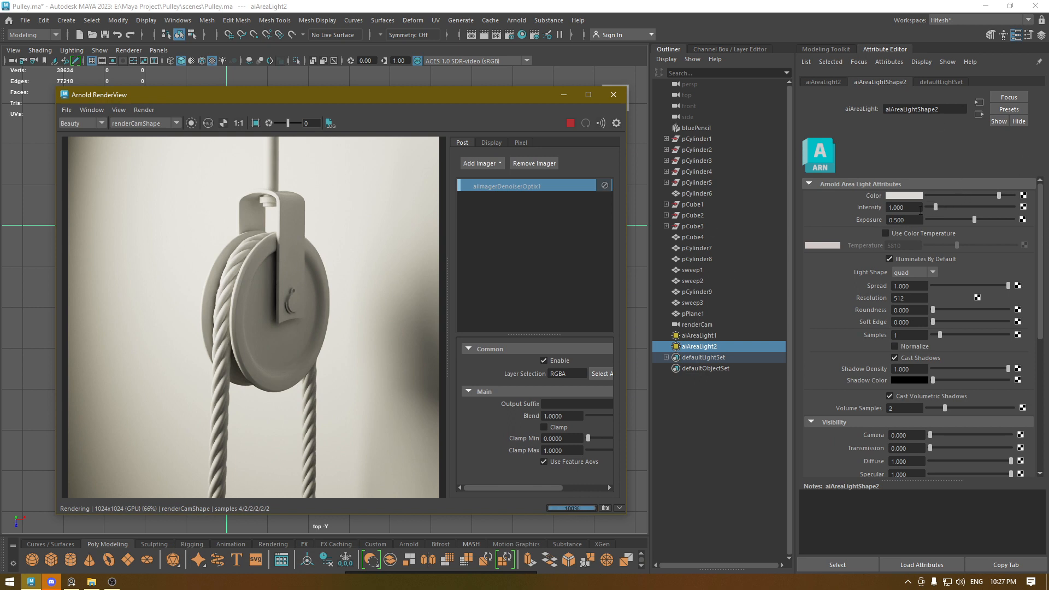
click(907, 220)
text(0.7)
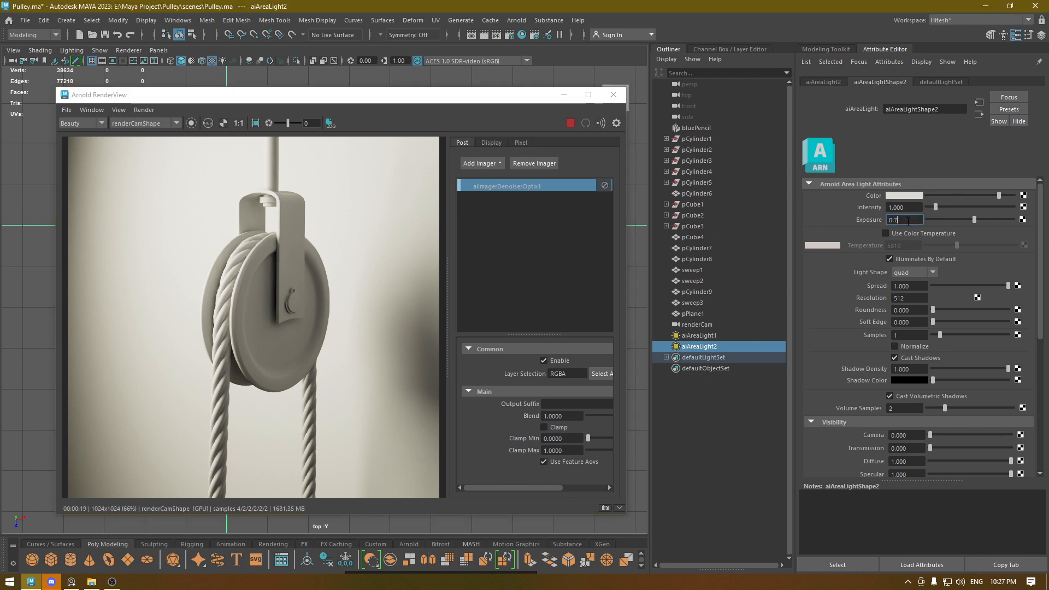
key(Return)
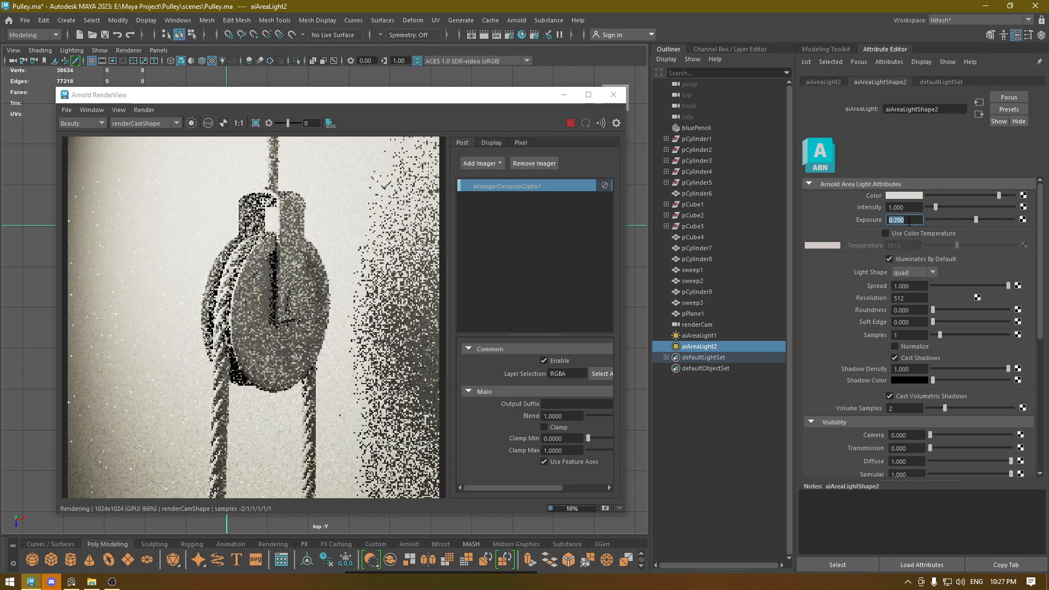
click(904, 203)
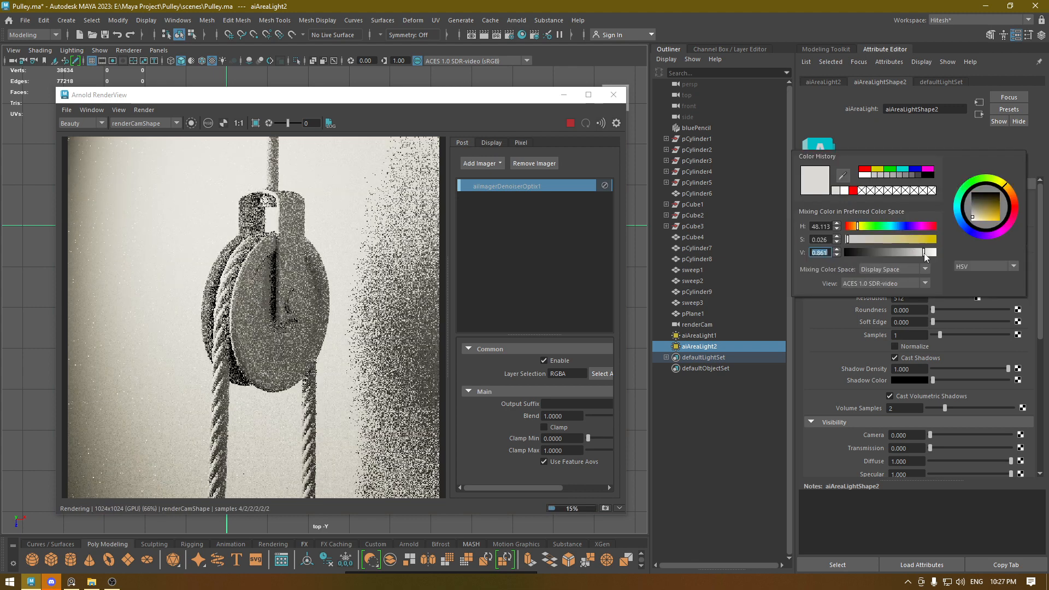
drag(925, 257, 929, 255)
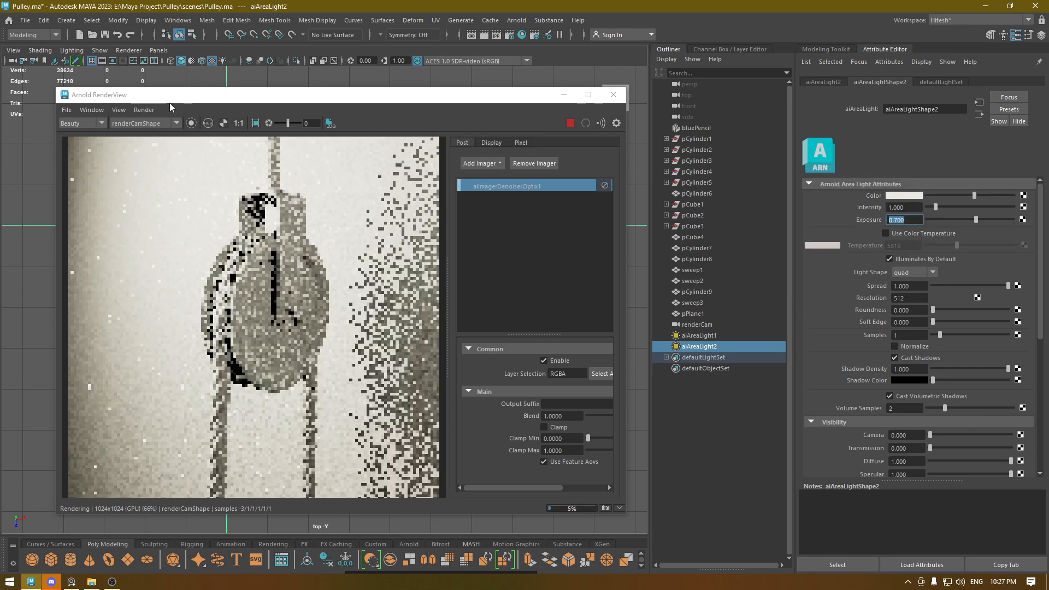
Return to the perspective view and darken the backdrop plane's material base color to a neutral grey, trying cyan first.
drag(170, 103, 230, 182)
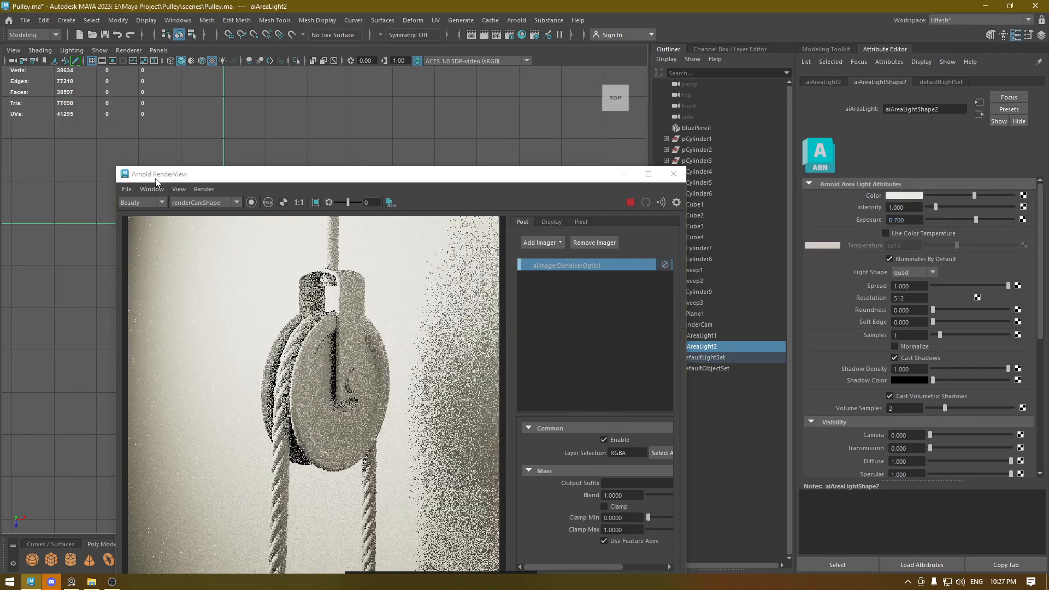
key(space)
drag(156, 175, 158, 151)
alt+drag(241, 140, 260, 64)
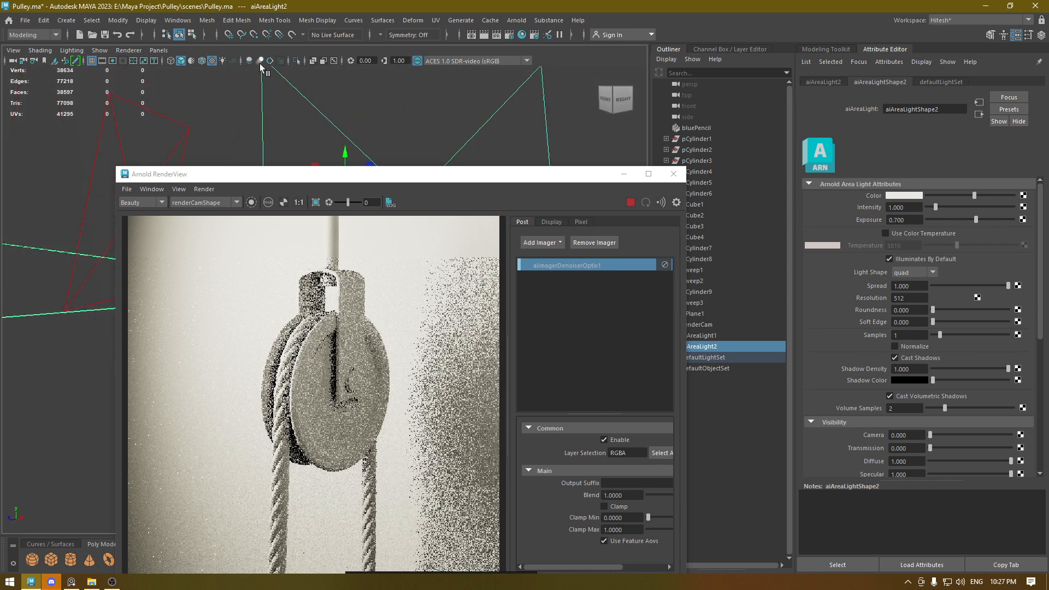
click(703, 314)
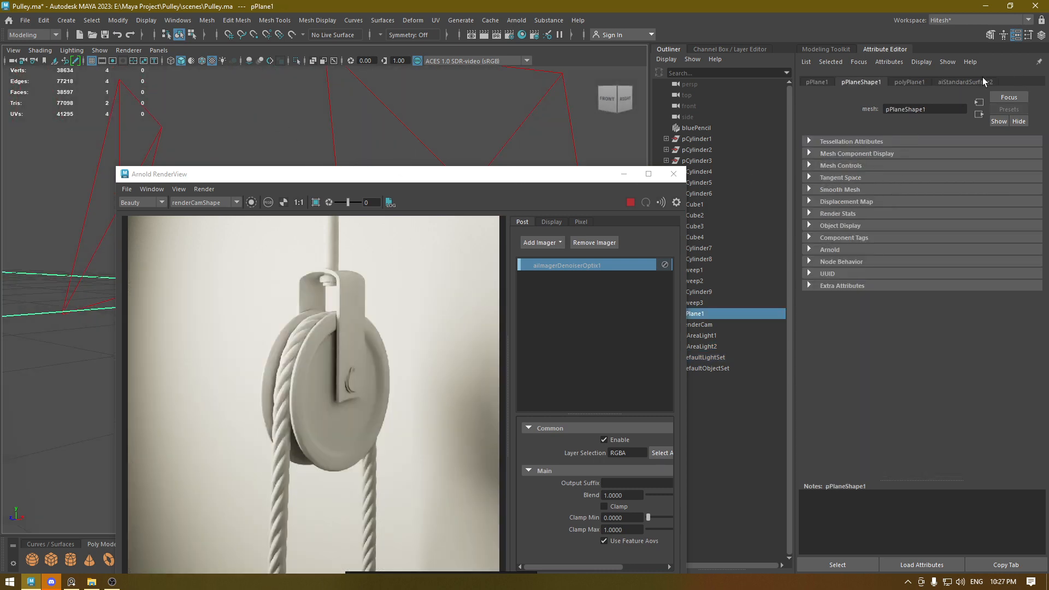
click(966, 82)
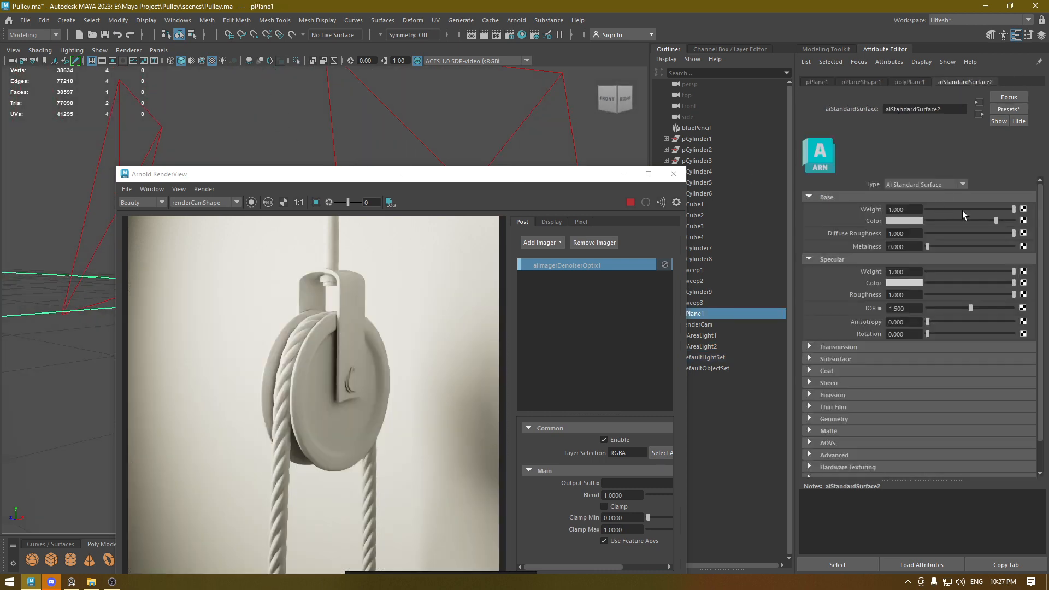
click(896, 222)
drag(1001, 216, 987, 246)
click(953, 246)
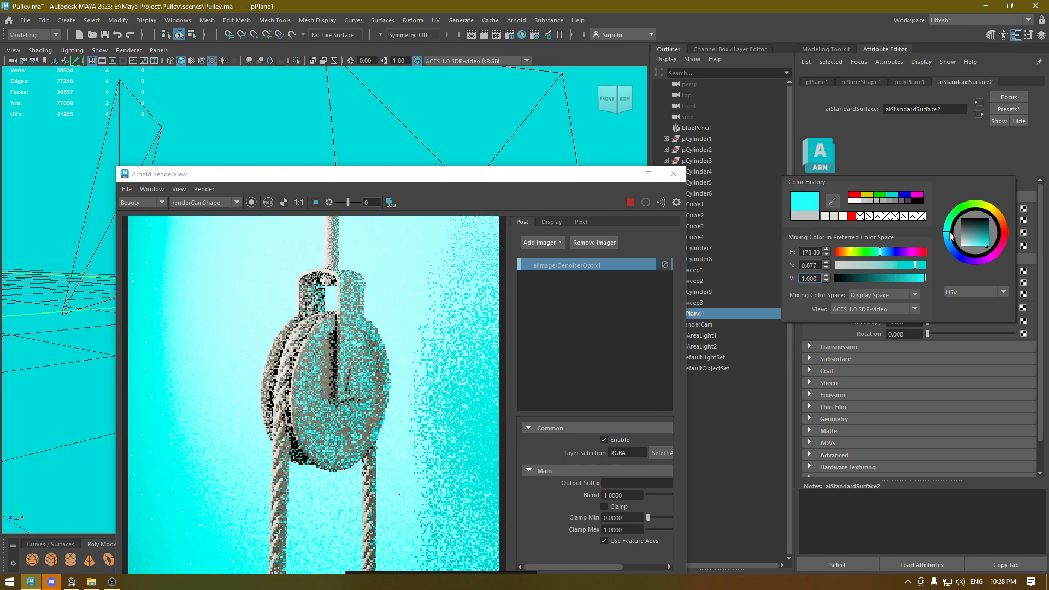
drag(954, 245, 895, 266)
drag(966, 229, 948, 238)
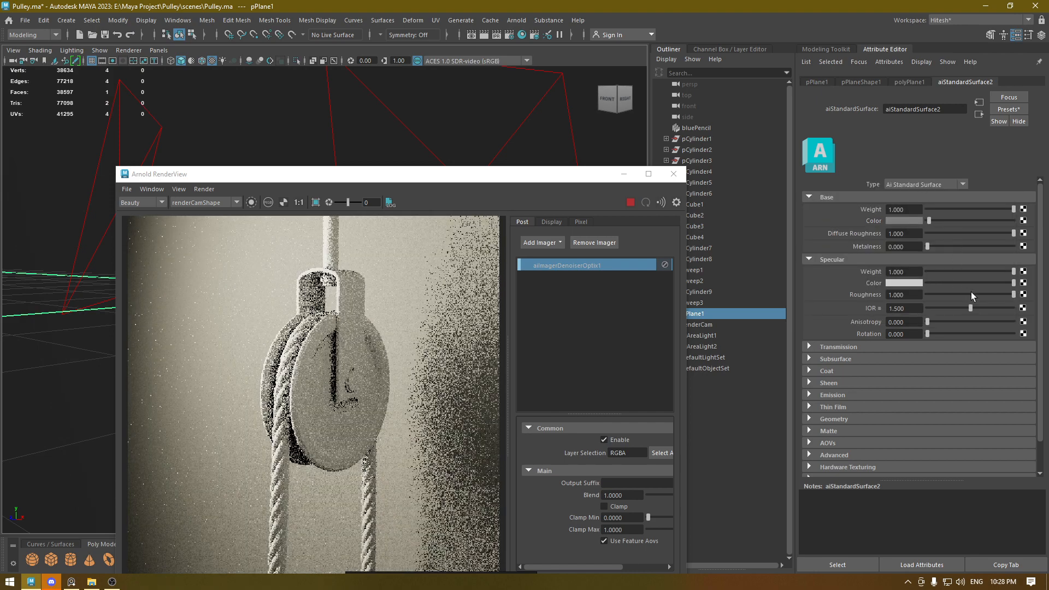
drag(958, 270, 878, 267)
Select the pulley wheel, the U-shaped bracket, and the bolt and curved pin on the bracket's front side.
drag(476, 181, 713, 166)
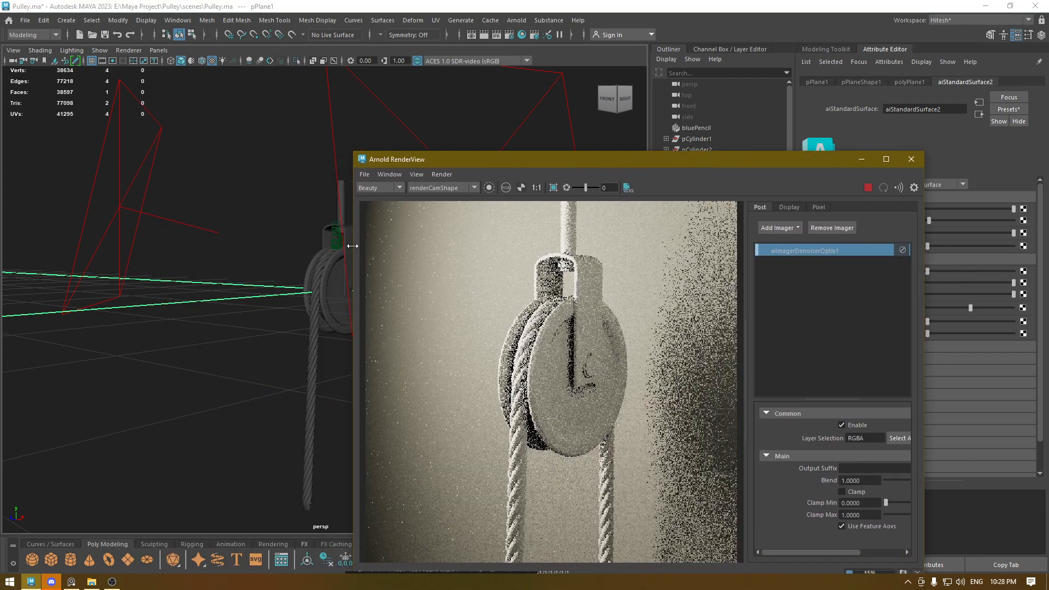
click(332, 290)
drag(549, 164, 601, 128)
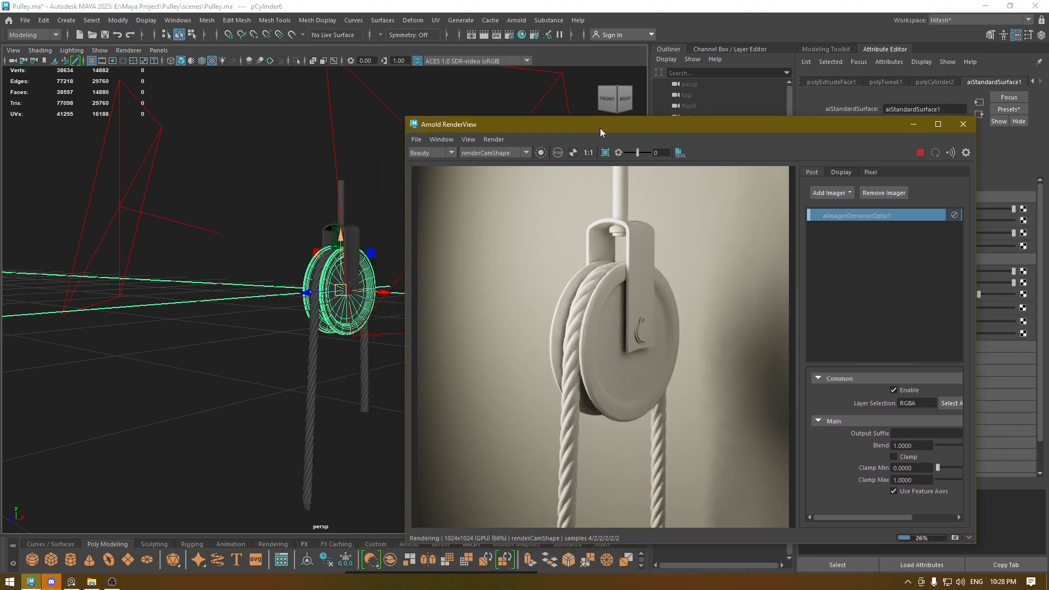
shift+click(355, 241)
scroll(358, 265, up, 3)
alt+middle_drag(355, 268, 289, 267)
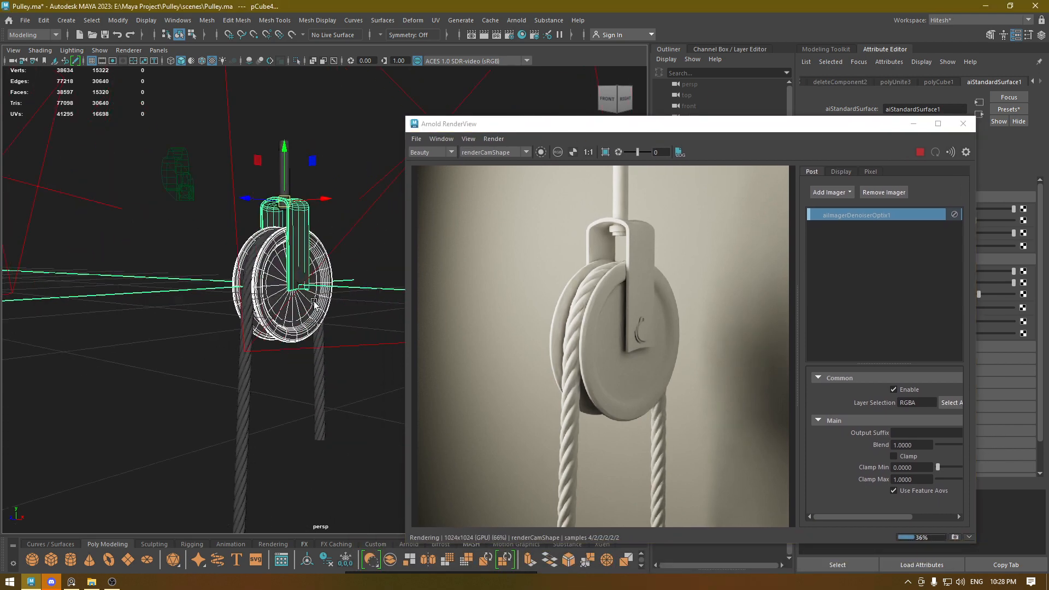
scroll(274, 266, up, 6)
click(274, 266)
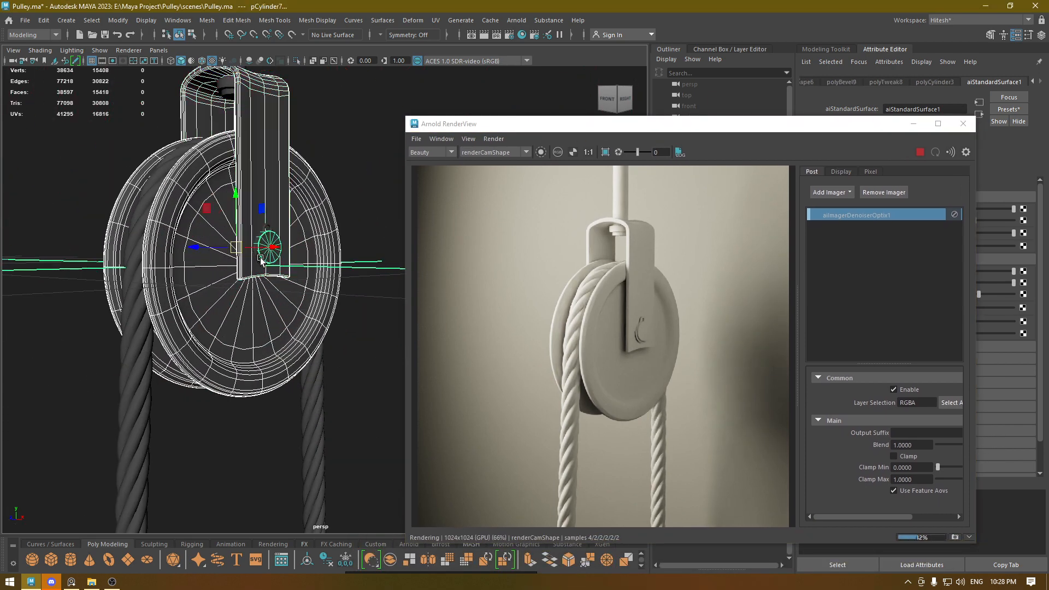
scroll(284, 207, down, 3)
alt+drag(285, 207, 300, 187)
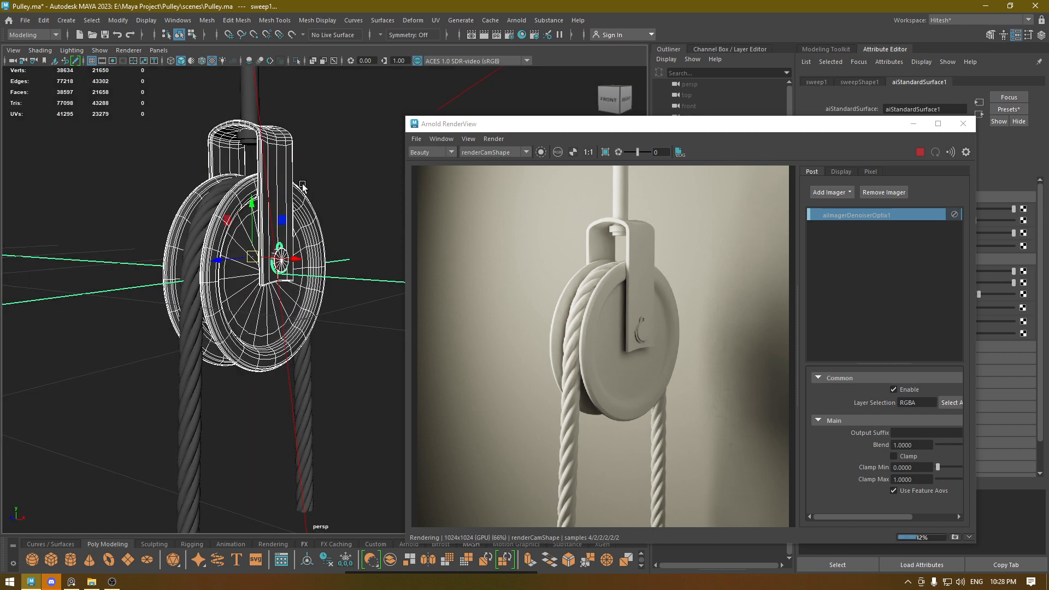
Add the vertical rod and the rear-side bolt and curved pin to the selection of metal parts.
shift+click(246, 134)
scroll(265, 219, down, 5)
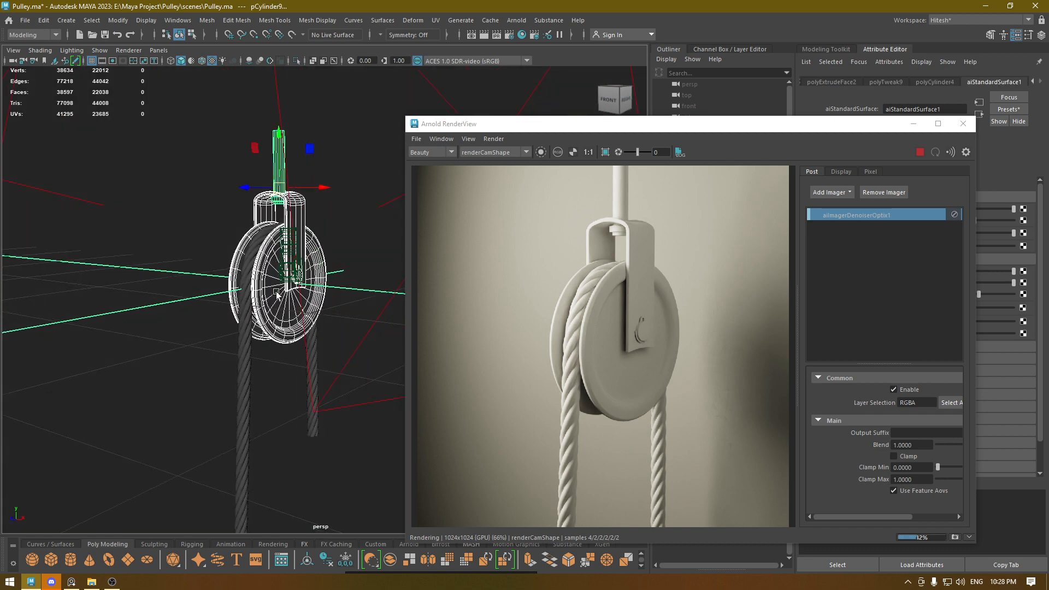
alt+drag(298, 296, 378, 285)
scroll(320, 266, up, 3)
shift+click(294, 242)
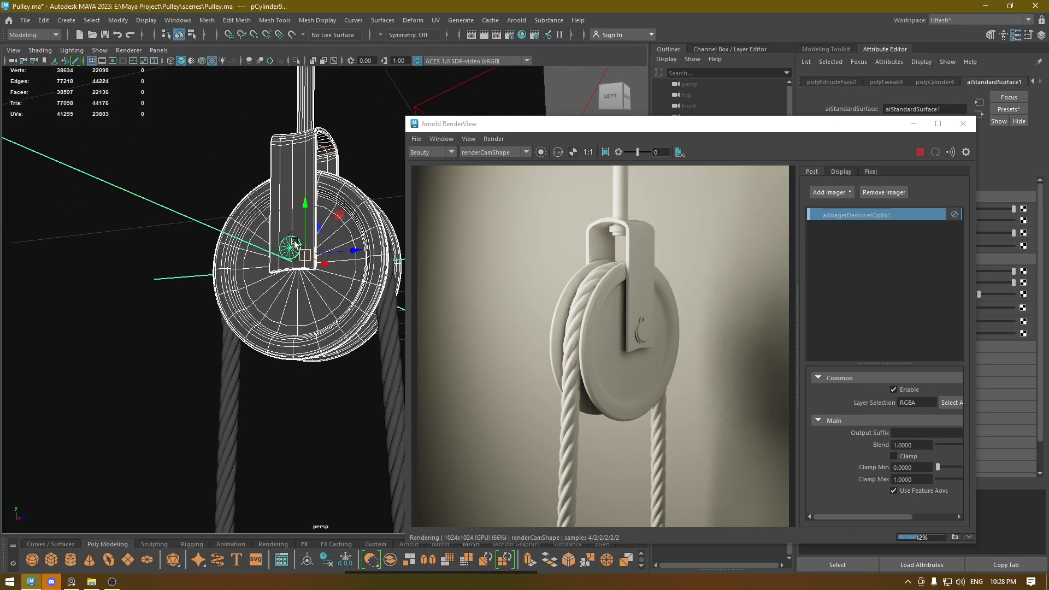
alt+right_drag(294, 243, 400, 452)
shift+click(223, 158)
alt+right_drag(223, 157, 137, 87)
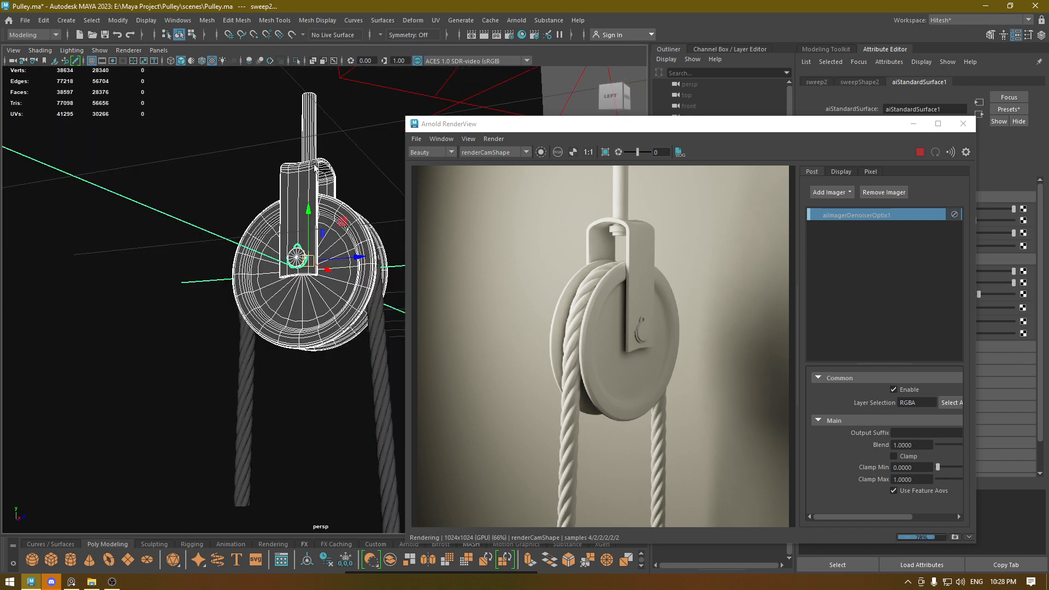
alt+drag(290, 249, 175, 262)
Assign a new aiStandardSurface material to the selected metal parts.
right_drag(294, 262, 319, 540)
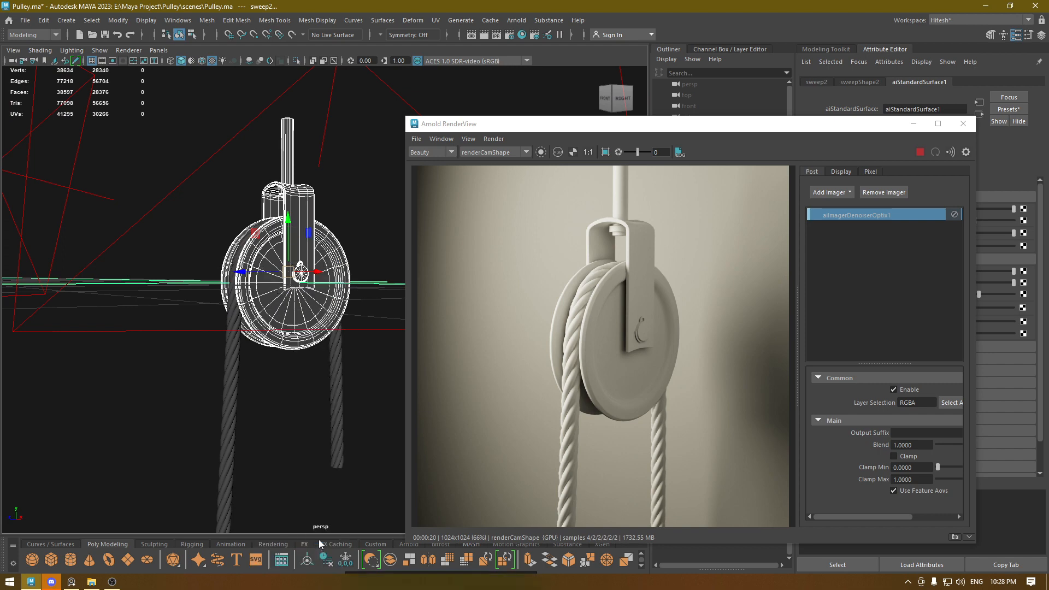
click(384, 282)
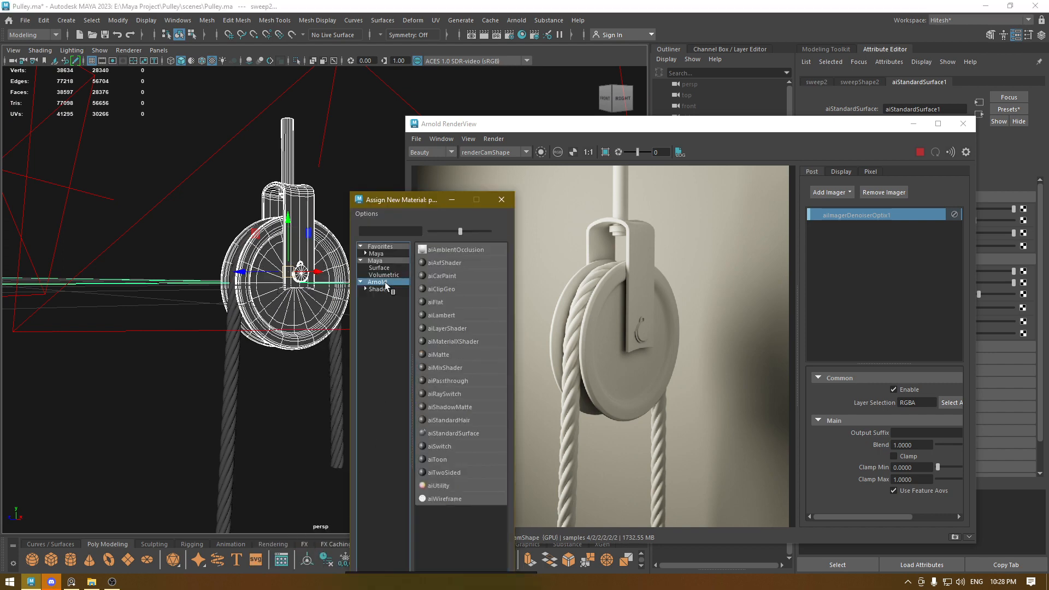
click(455, 431)
Replace the new metal material's settings with the Brushed_Metal preset.
drag(636, 129, 219, 79)
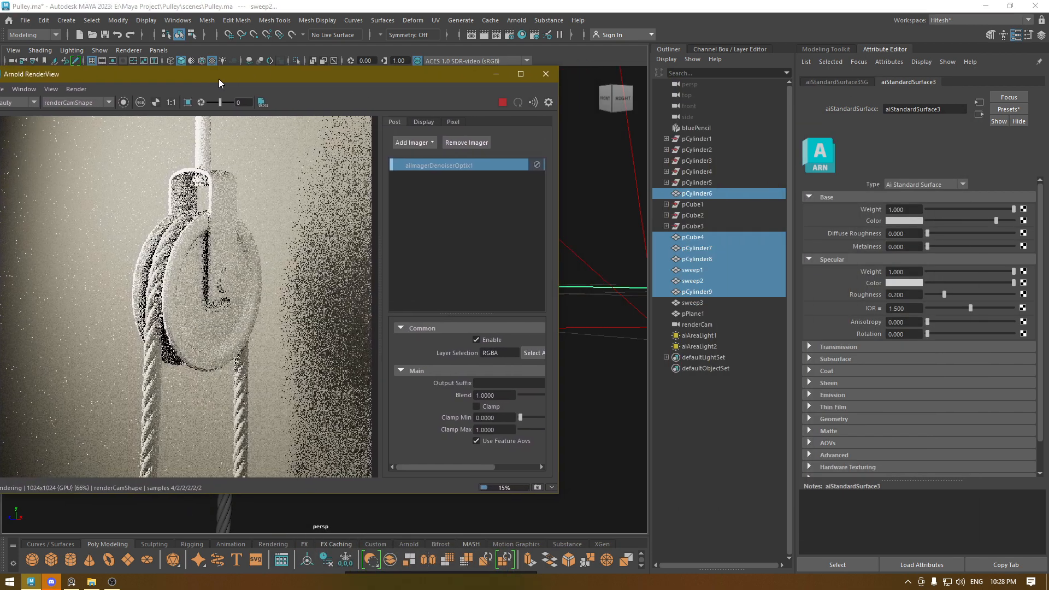
drag(424, 77, 523, 95)
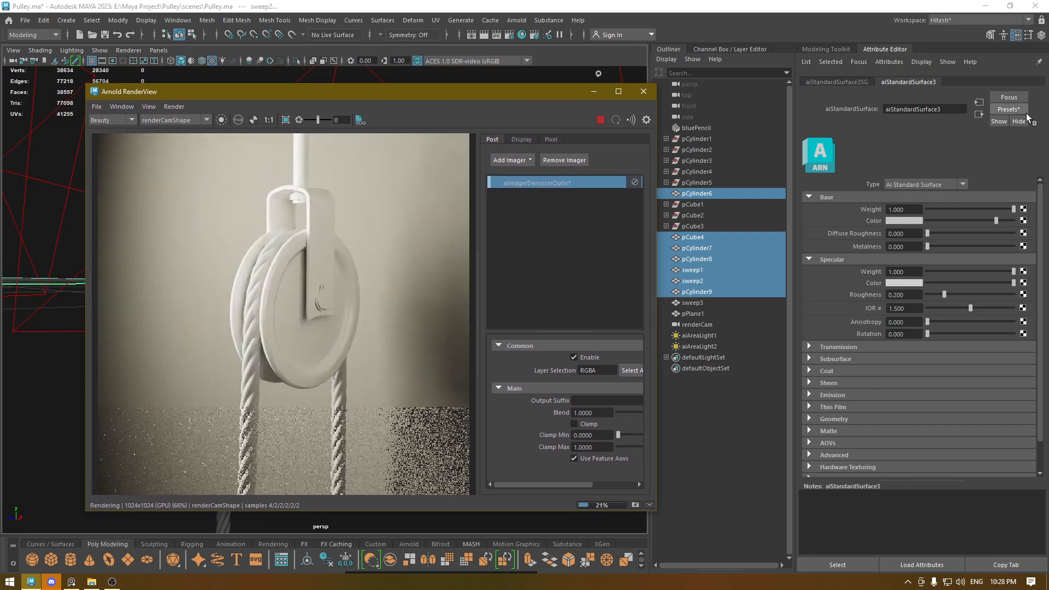
click(1010, 110)
mouse_move(981, 194)
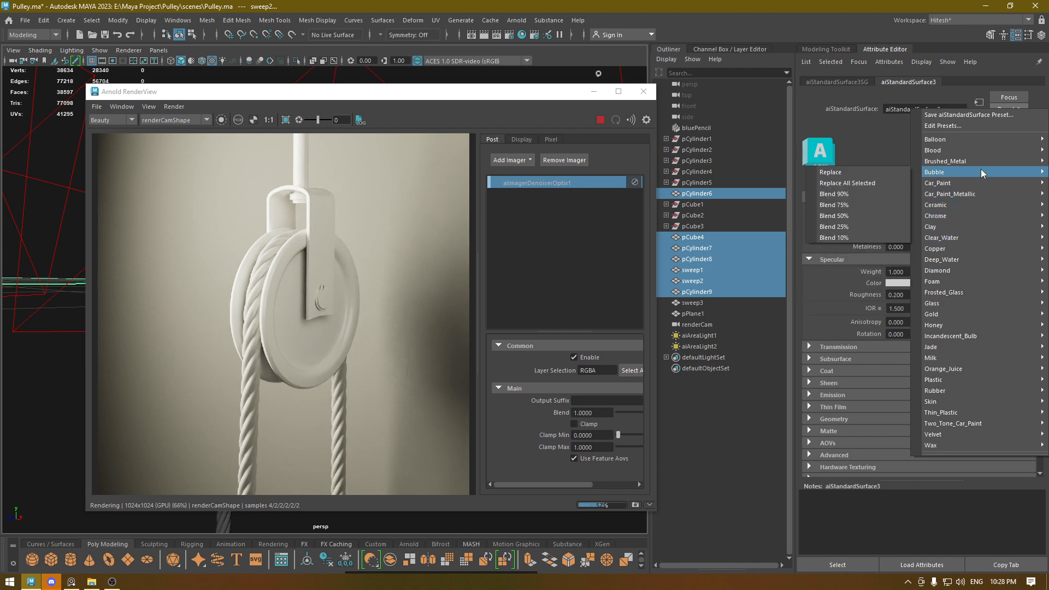
mouse_move(977, 162)
click(834, 160)
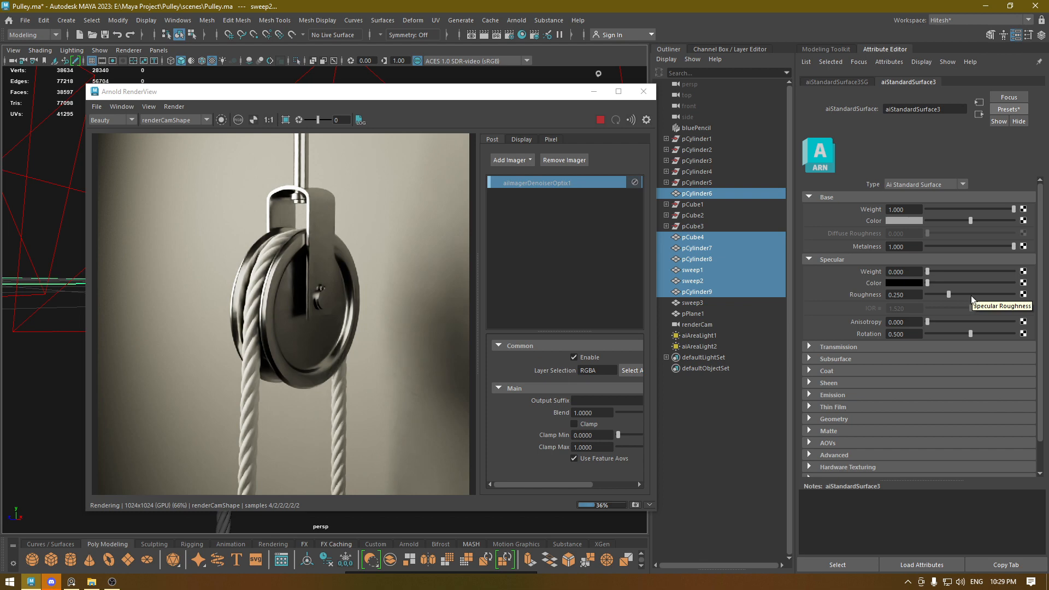
Set the metal material's specular roughness to 0.6 and darken its base color to a medium-dark grey.
click(917, 295)
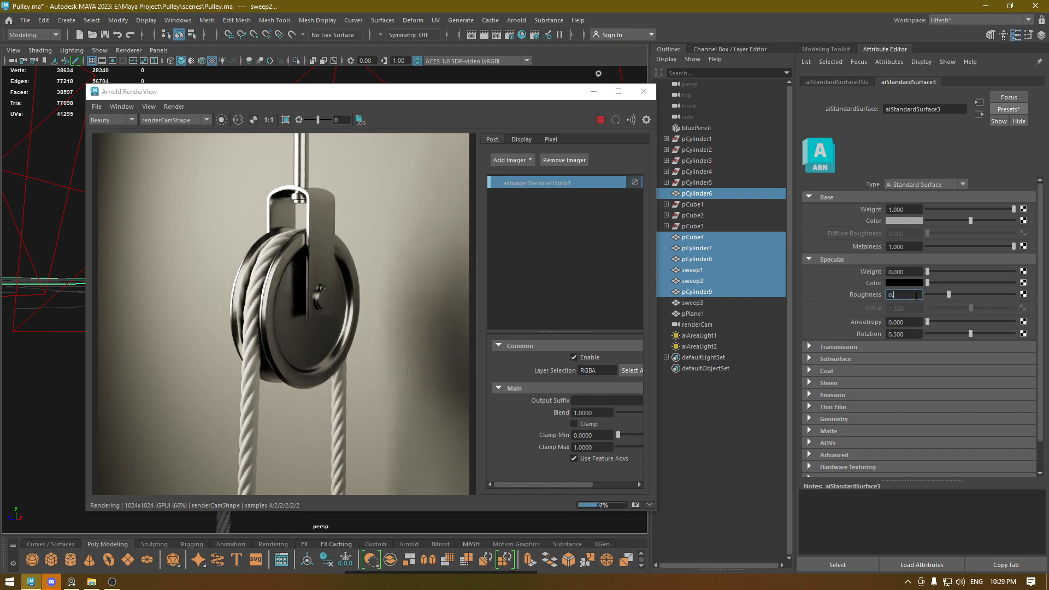
text(6)
key(Return)
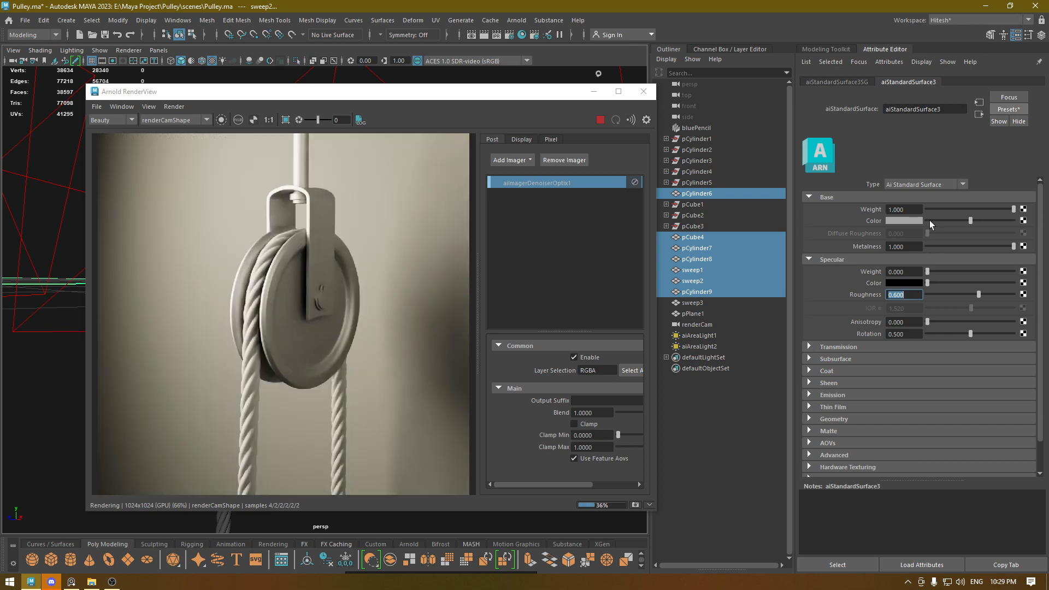
click(959, 219)
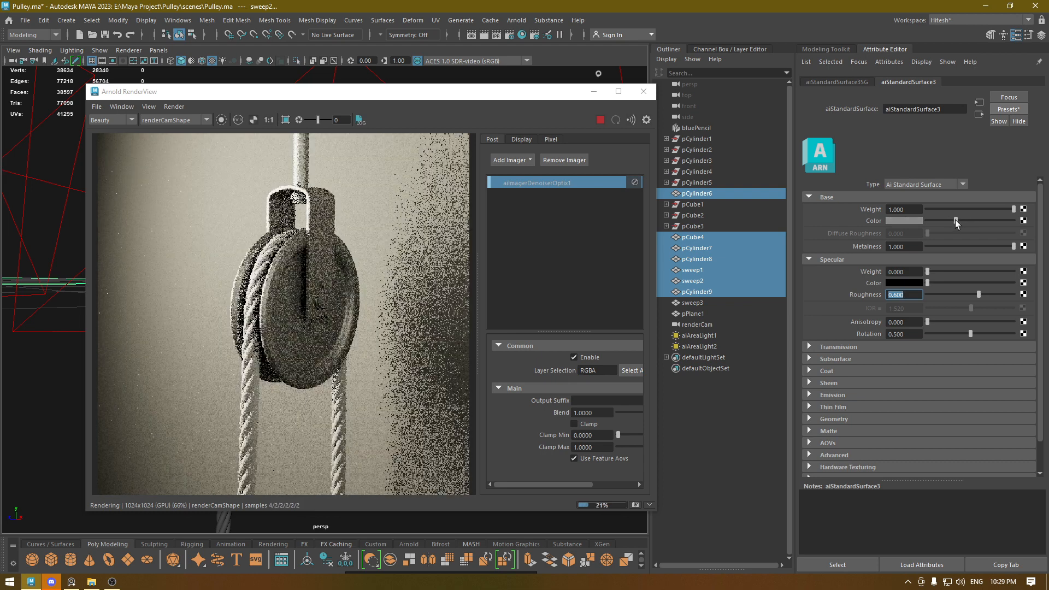
drag(958, 220, 950, 221)
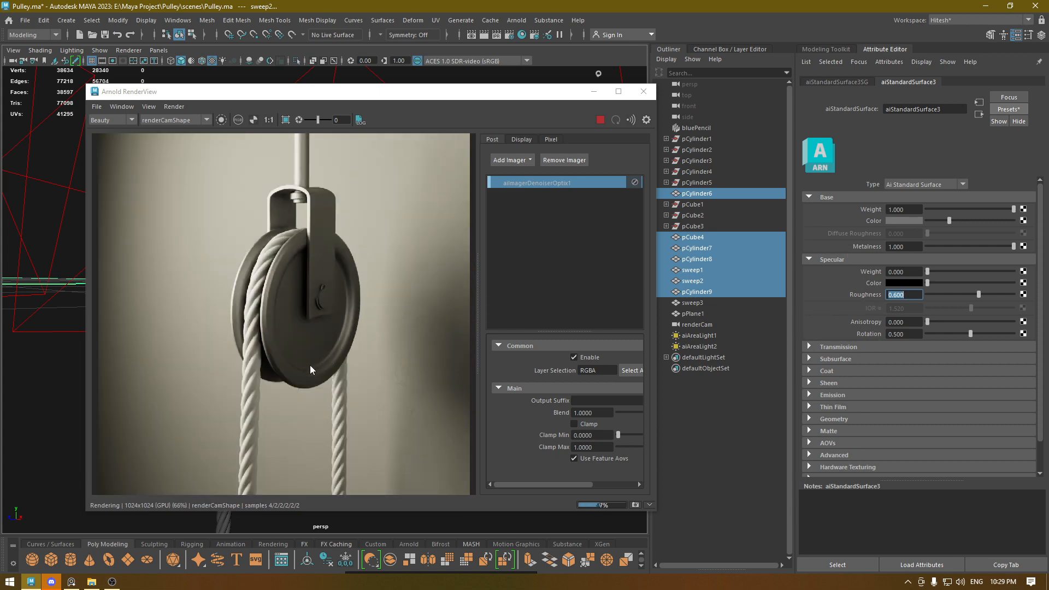
Select the rope and set the base color of its aiStandardSurface1 material to golden brown, trying dark red first.
click(253, 402)
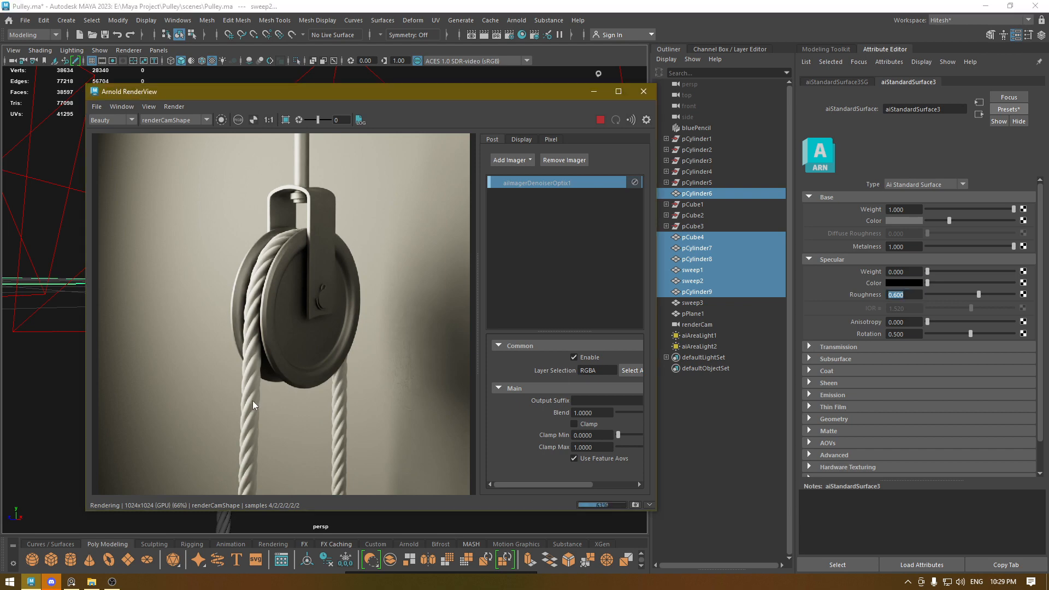
drag(282, 93, 605, 207)
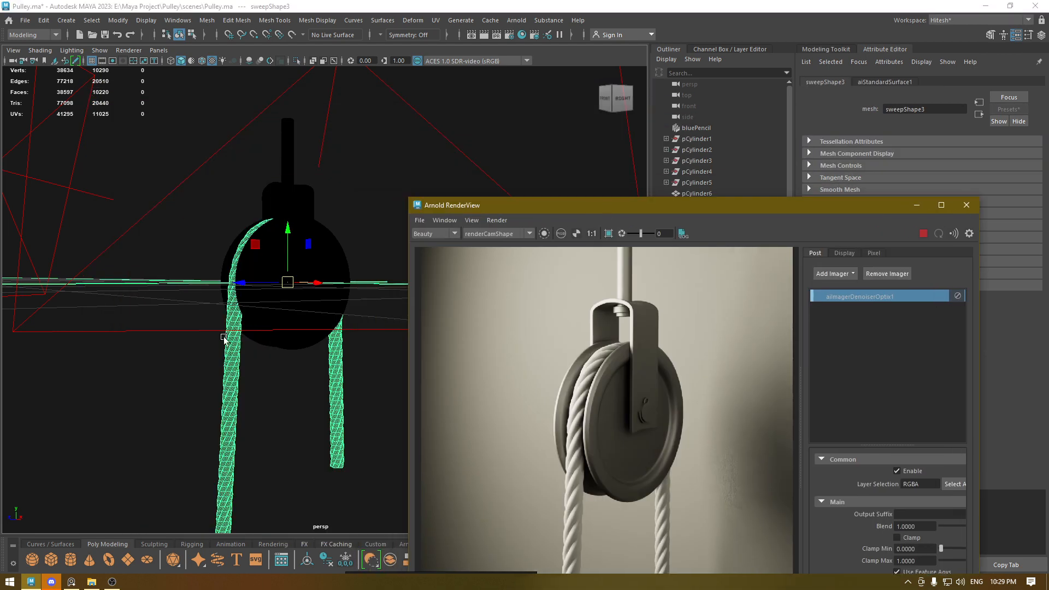
click(233, 356)
right_drag(236, 519, 237, 529)
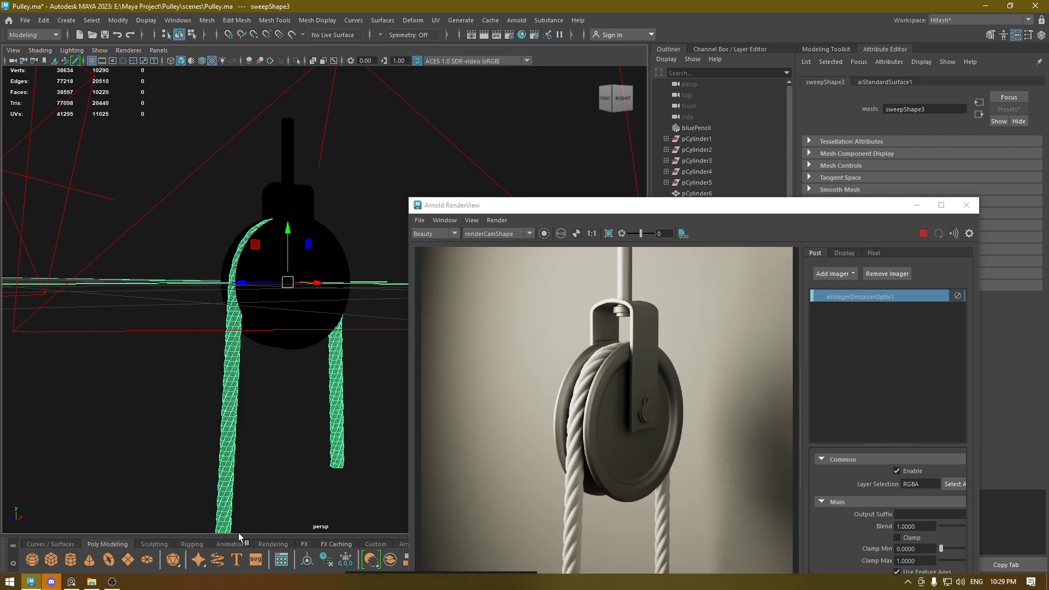
click(580, 208)
drag(579, 208, 251, 149)
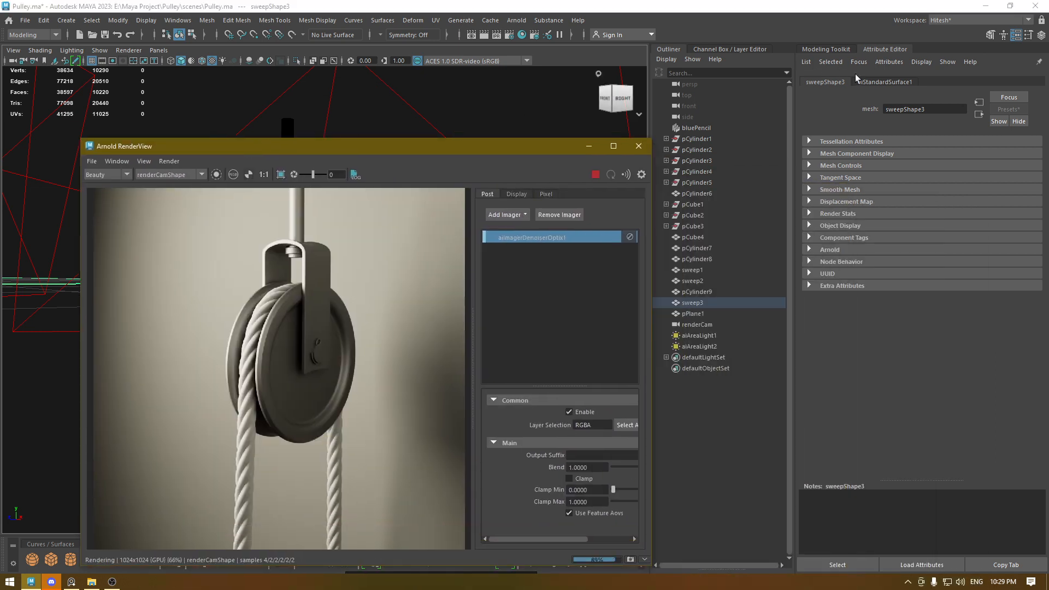
click(897, 126)
click(885, 83)
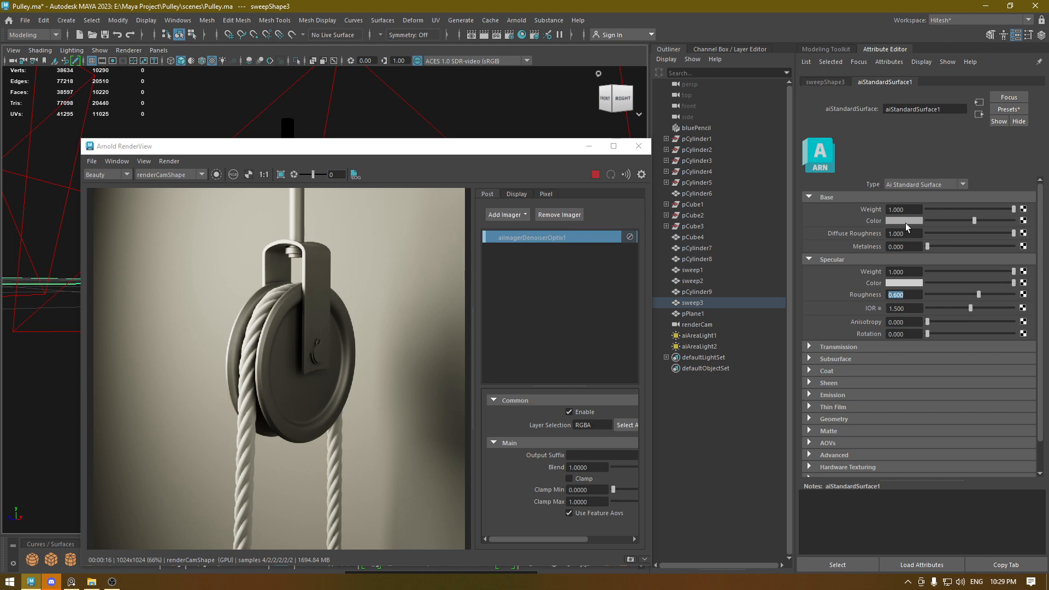
click(906, 221)
click(1009, 212)
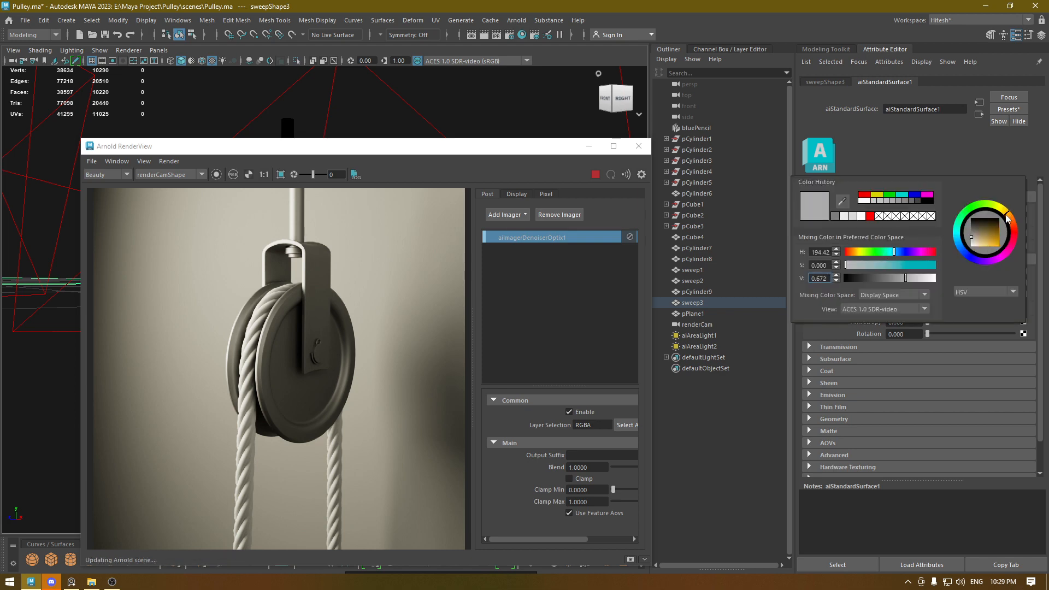
drag(988, 229, 996, 221)
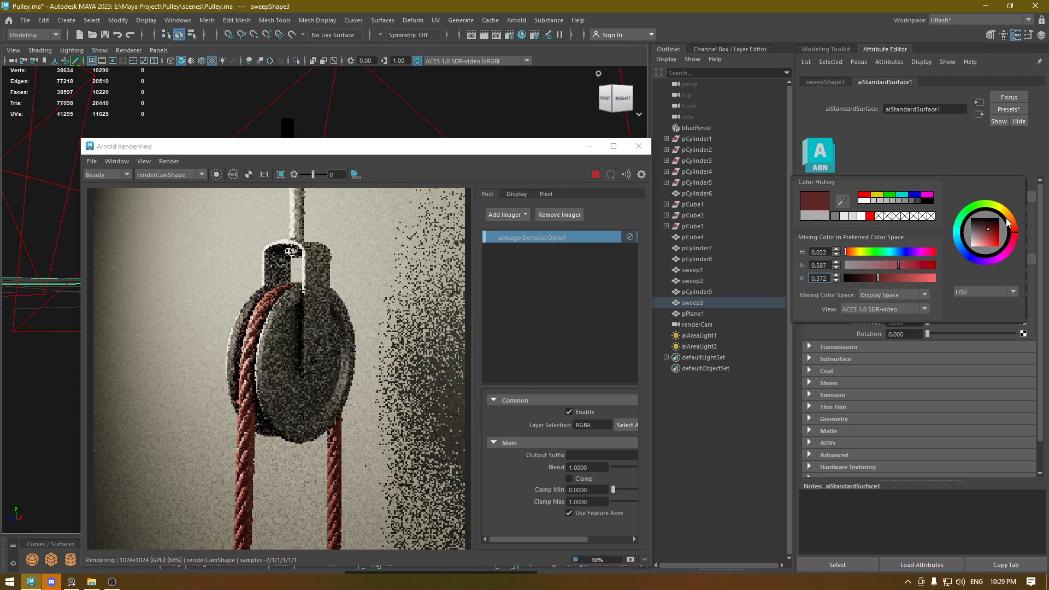
click(1009, 215)
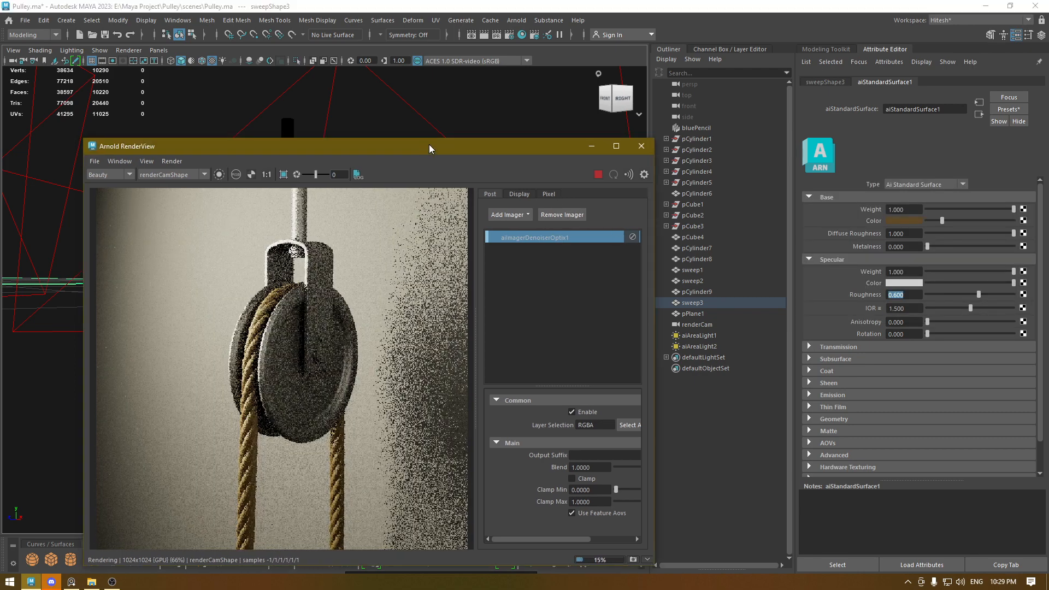
Set the OptiX denoiser imager's blend to 0.8.
drag(429, 144, 527, 37)
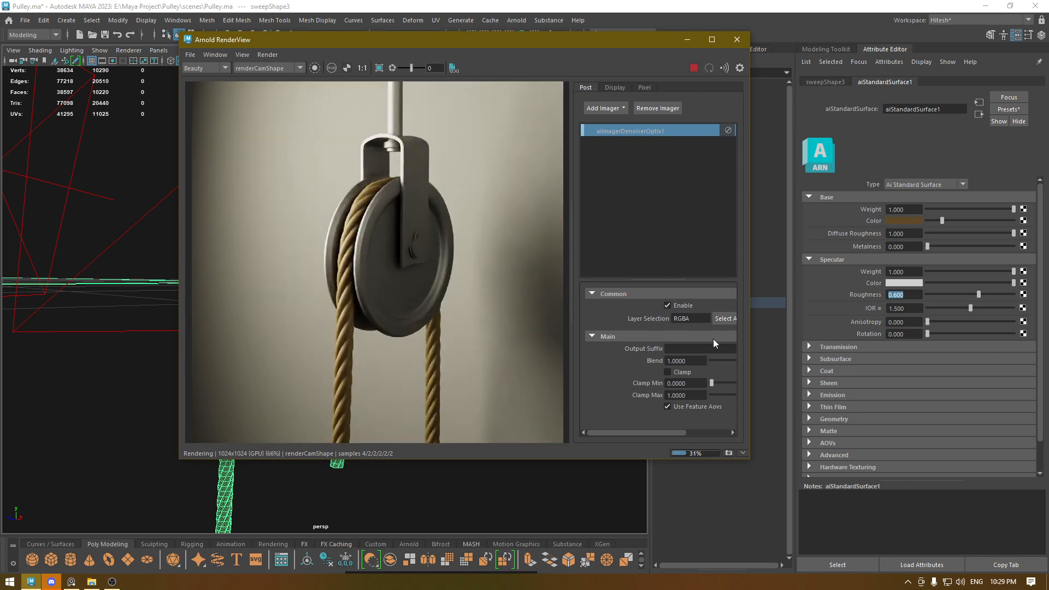
click(697, 360)
text(0.8)
key(Return)
click(650, 250)
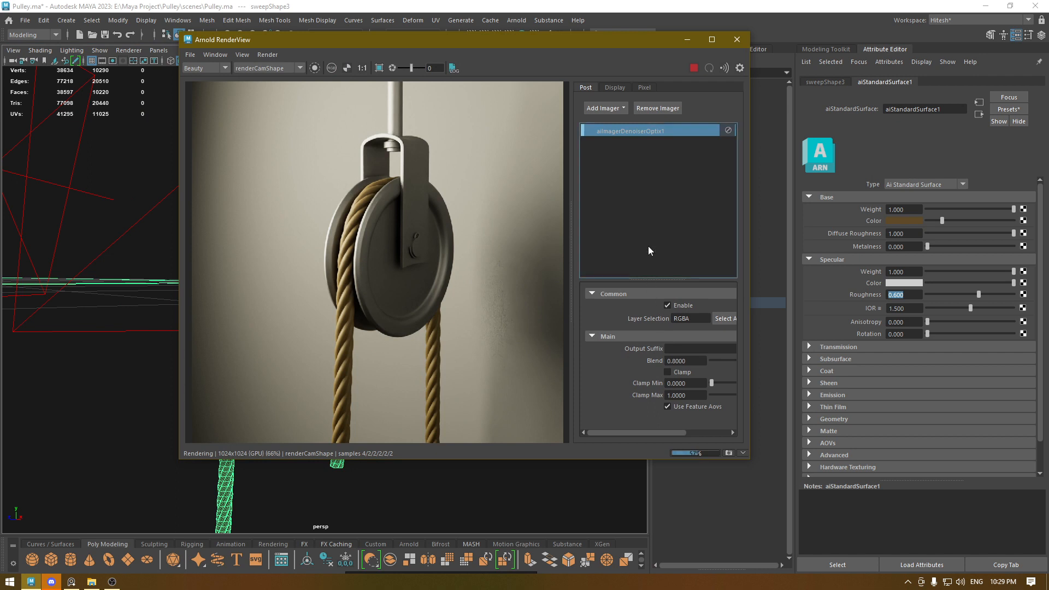
drag(507, 43, 505, 89)
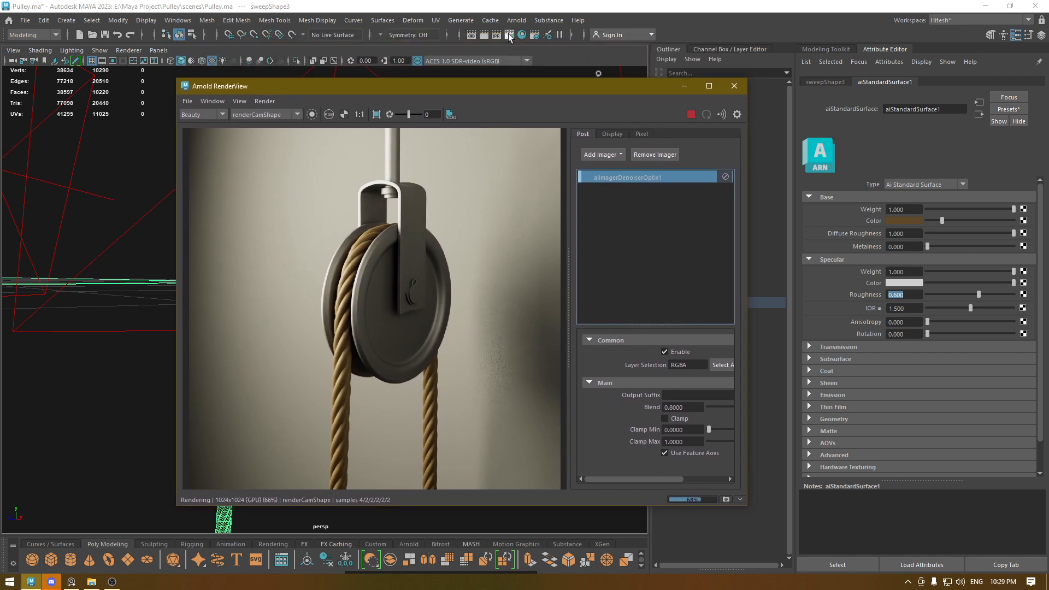
Raise the Arnold ray depth in the render settings to 2 for specular and 20 for total.
click(508, 35)
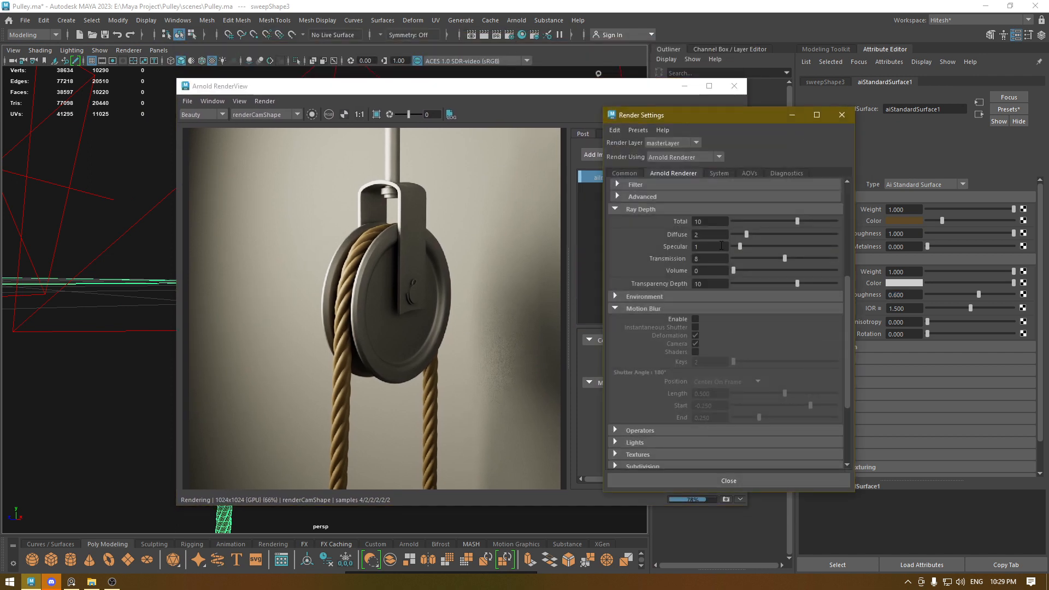
drag(740, 247, 746, 248)
scroll(733, 269, up, 6)
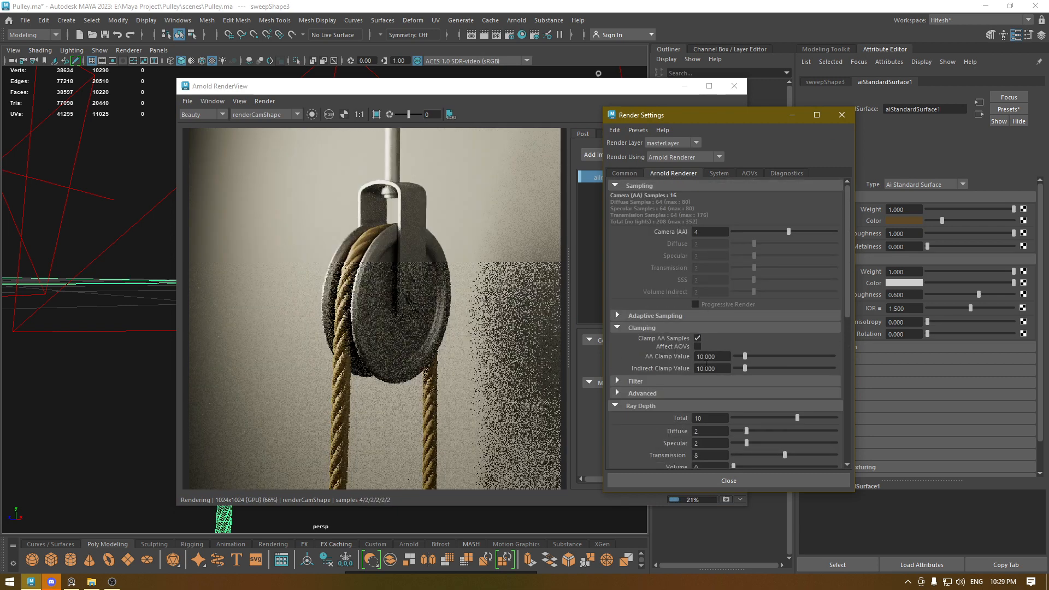
scroll(697, 405, down, 3)
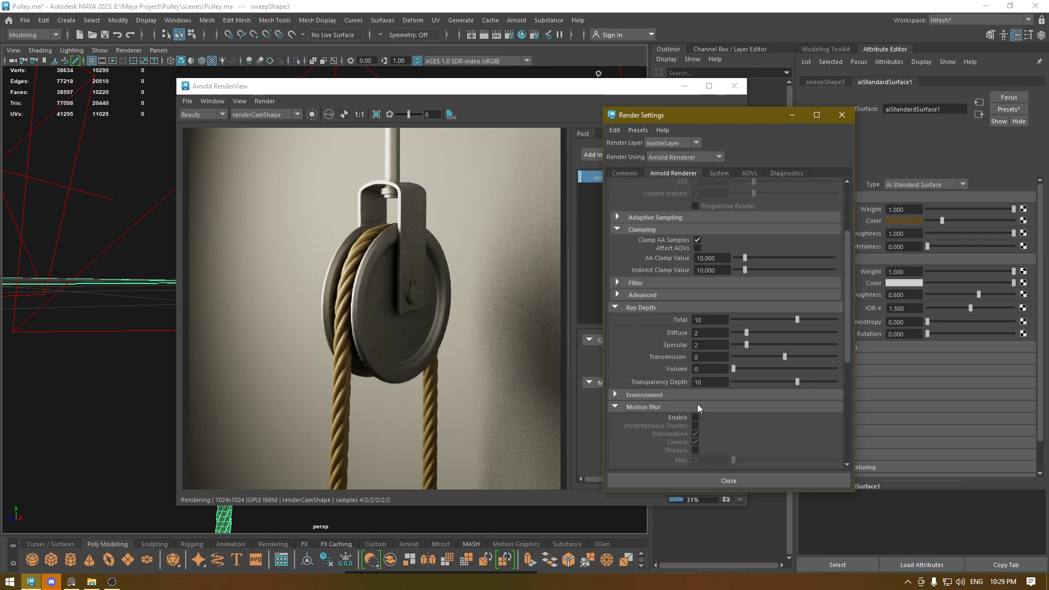
double_click(695, 320)
text(20)
key(Return)
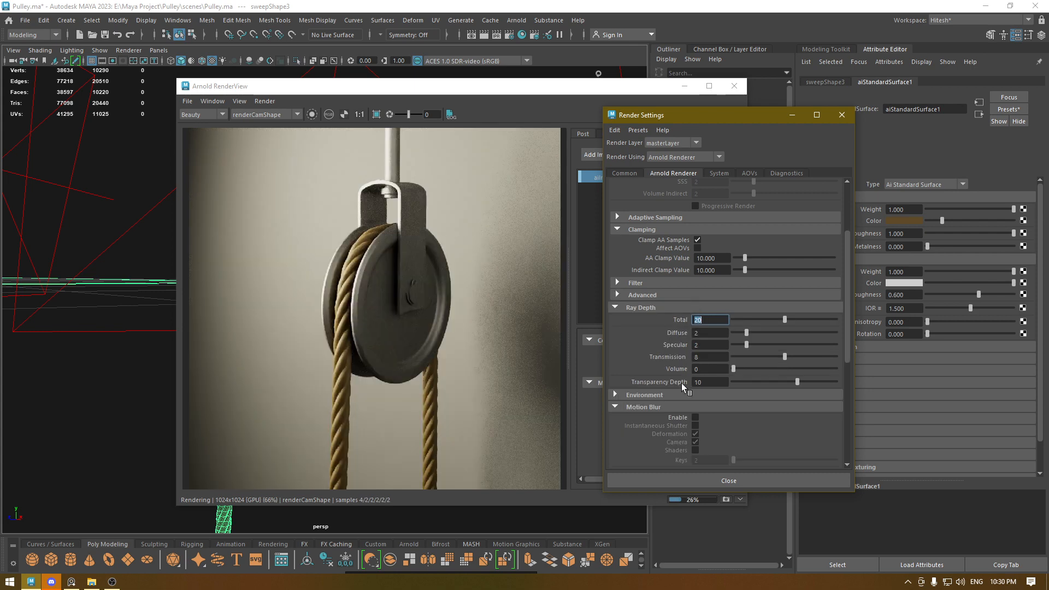
Enable Output Denoising AOVs for the Arnold denoiser and close the render settings.
scroll(682, 385, up, 3)
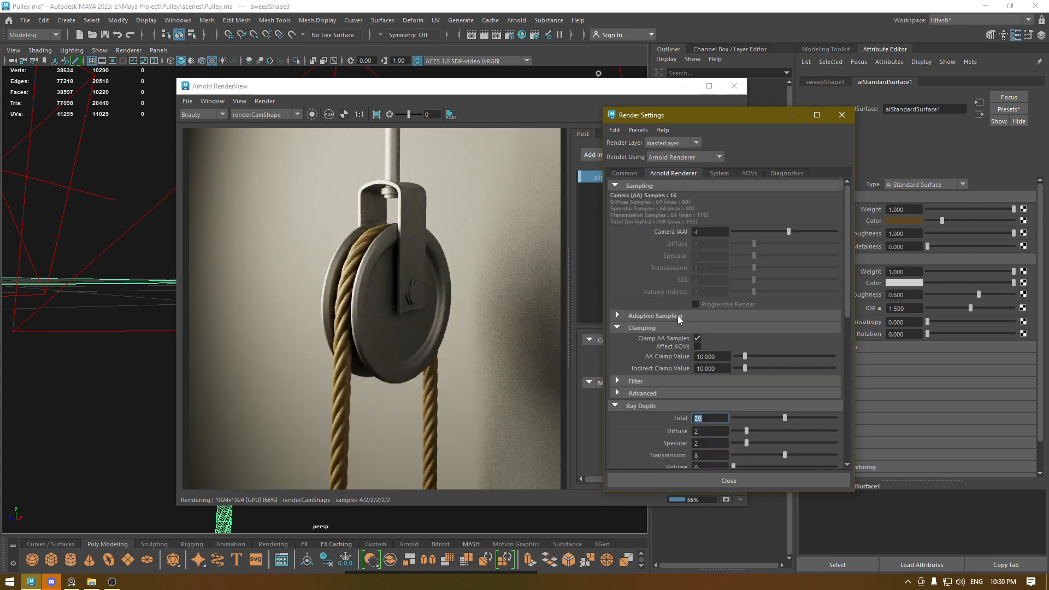
click(627, 174)
scroll(669, 222, down, 8)
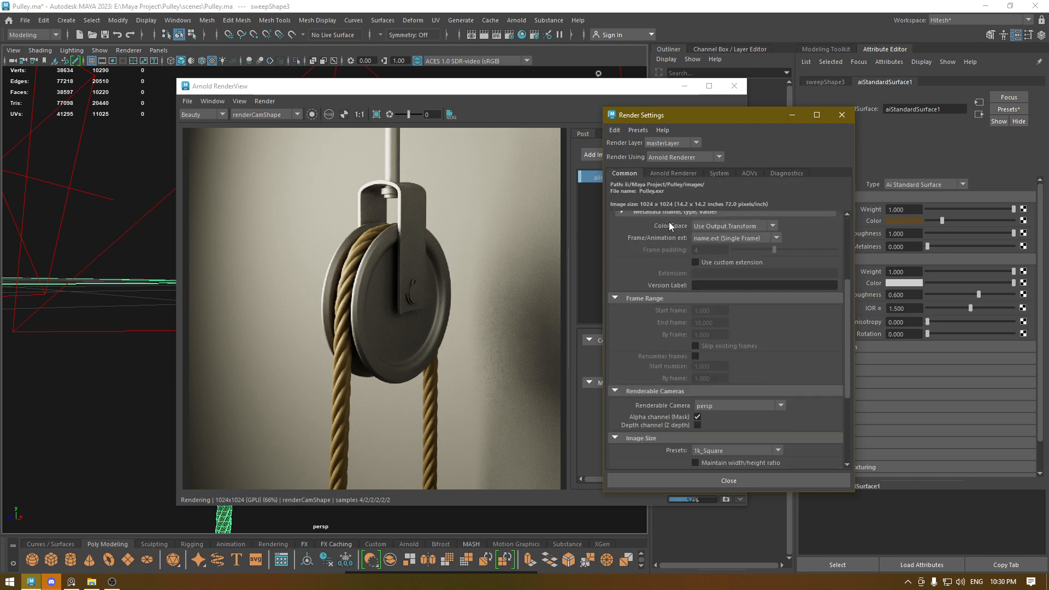
click(749, 174)
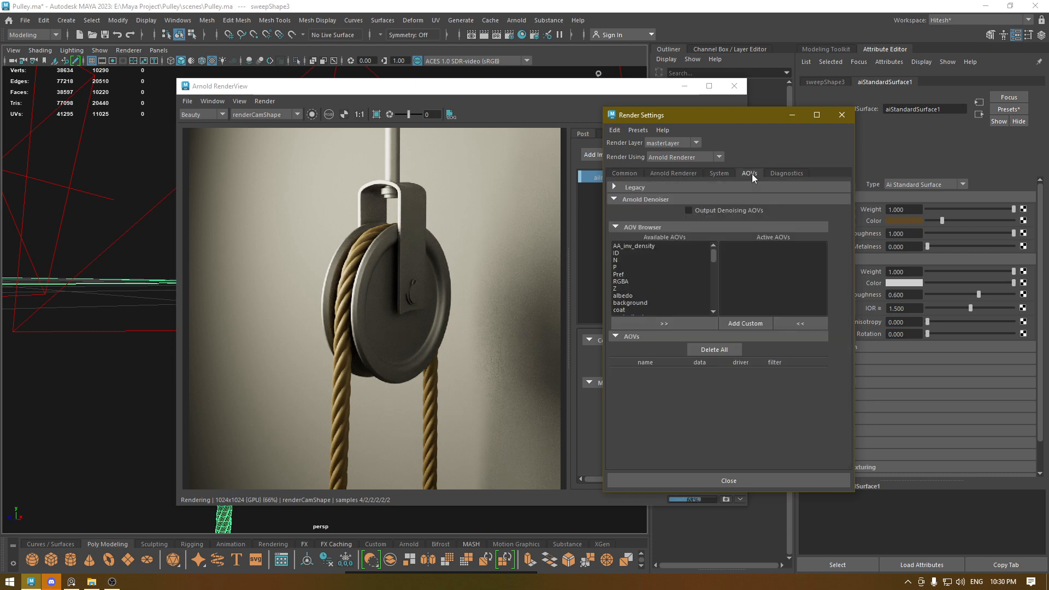
click(726, 209)
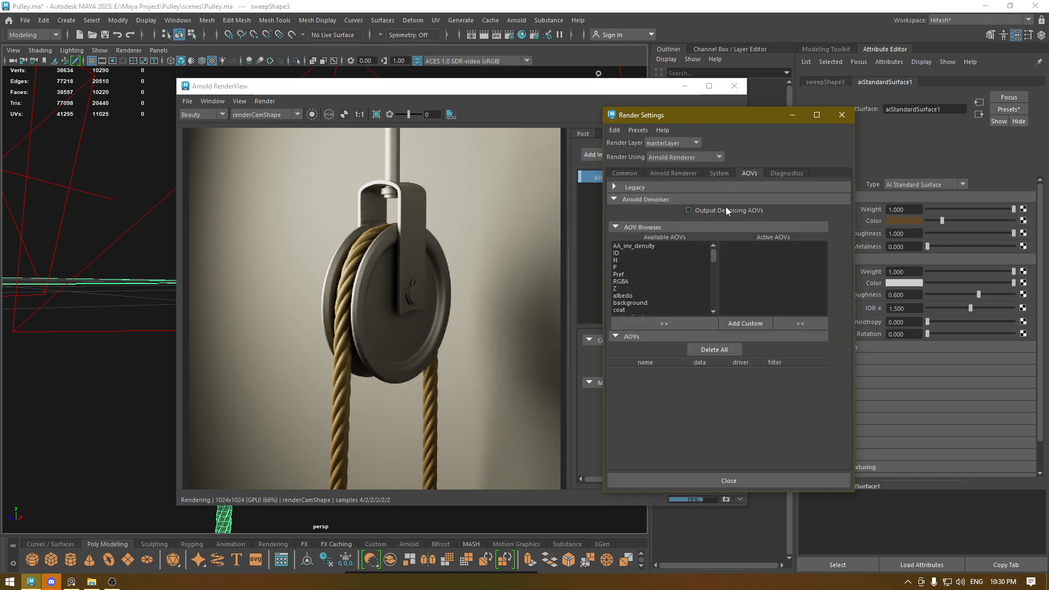
click(697, 191)
click(698, 191)
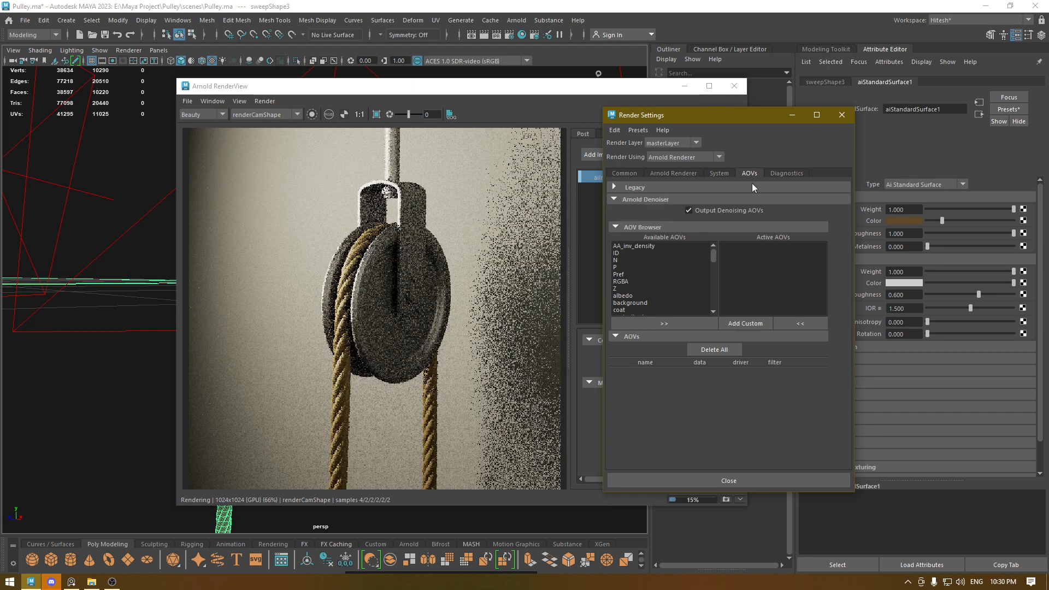
click(840, 116)
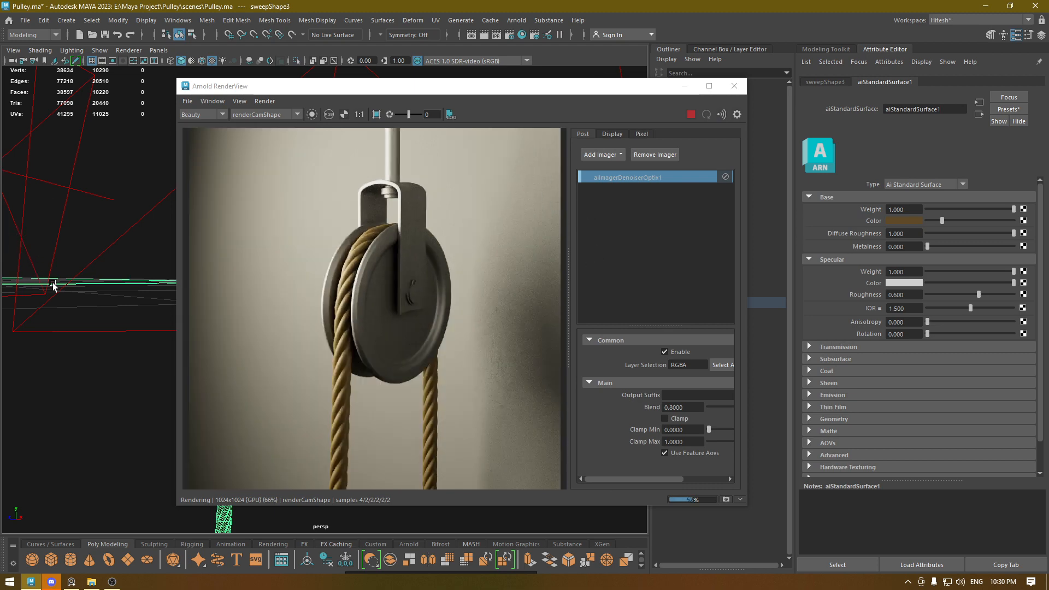
Select the area light aiAreaLight2 and set its exposure to 1.
click(65, 289)
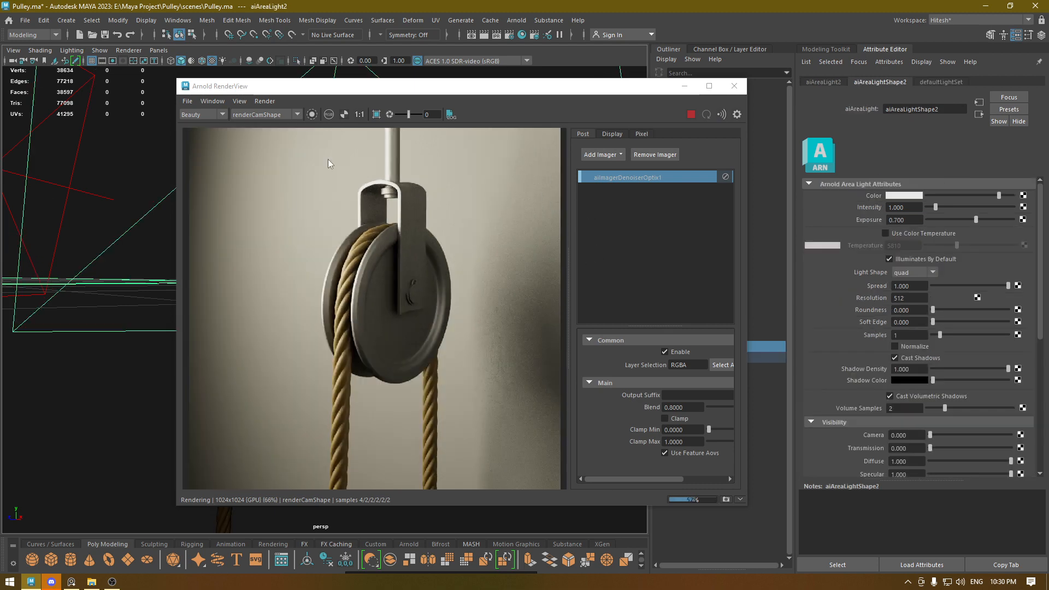
double_click(905, 220)
text(1)
key(Return)
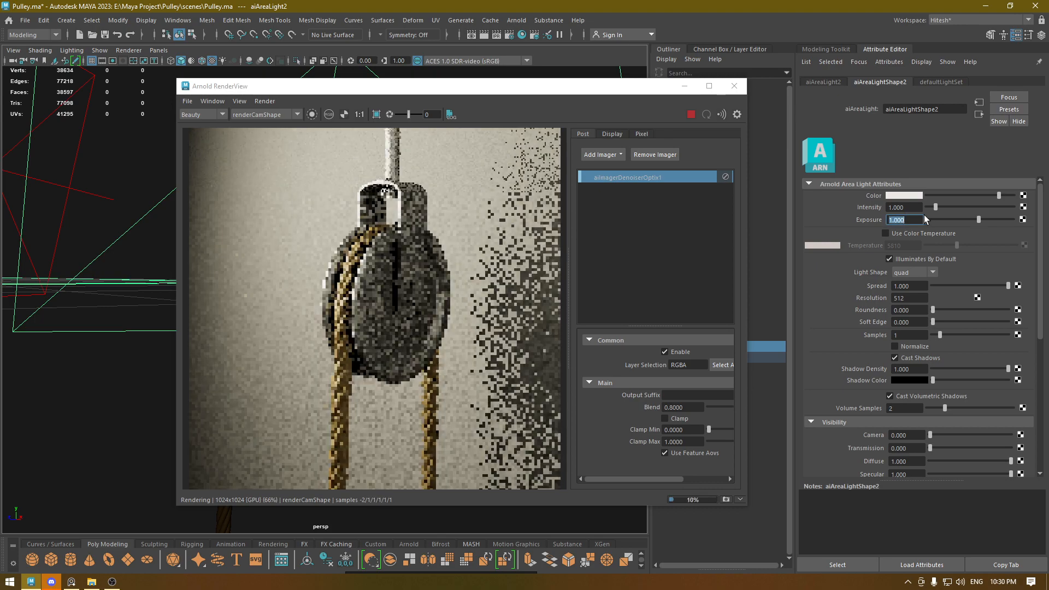
Try the Normalize option on aiAreaLight2 and switch it back off.
drag(526, 85, 718, 168)
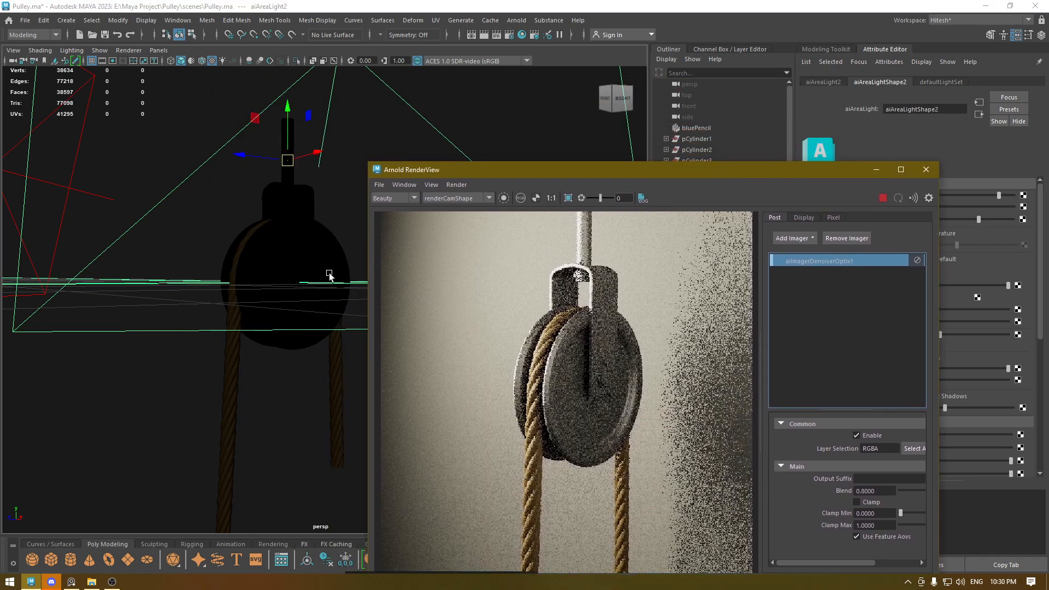
alt+drag(225, 89, 256, 290)
drag(611, 170, 401, 70)
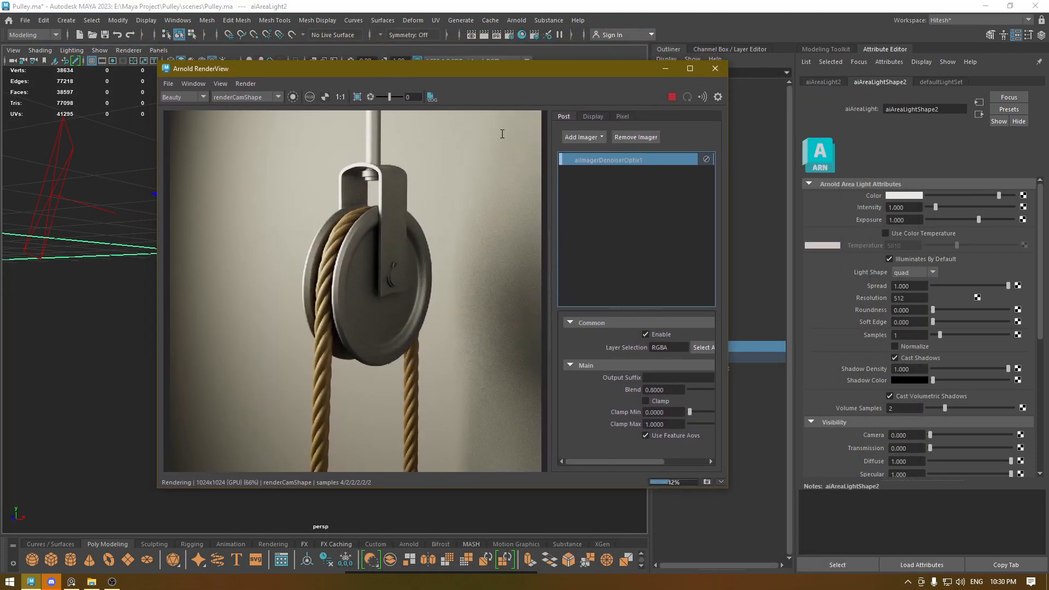
click(901, 345)
click(902, 345)
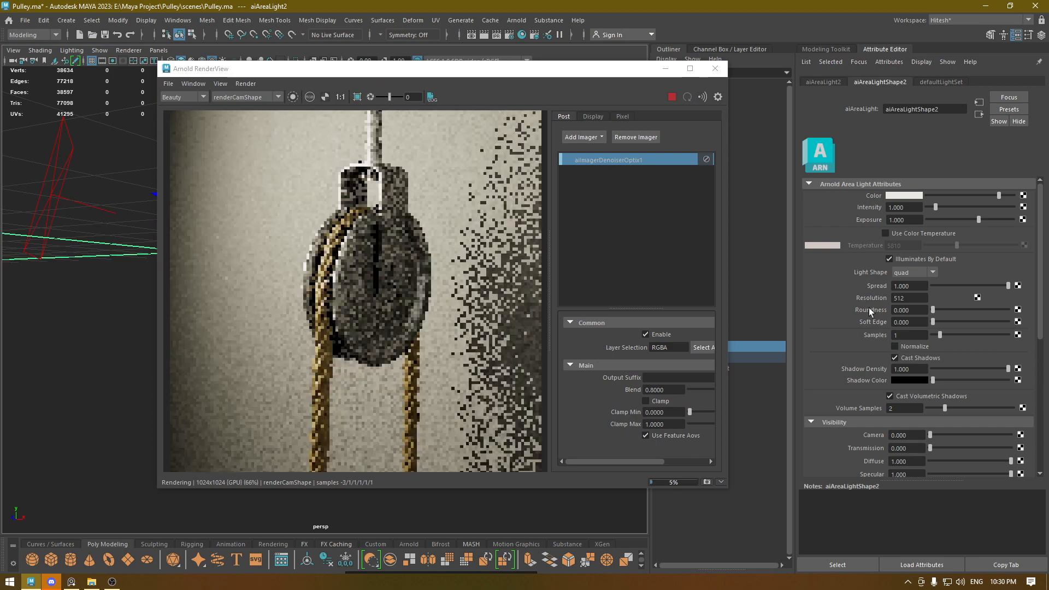
Set the exposure of aiAreaLight2 to 1.5.
drag(363, 68, 442, 113)
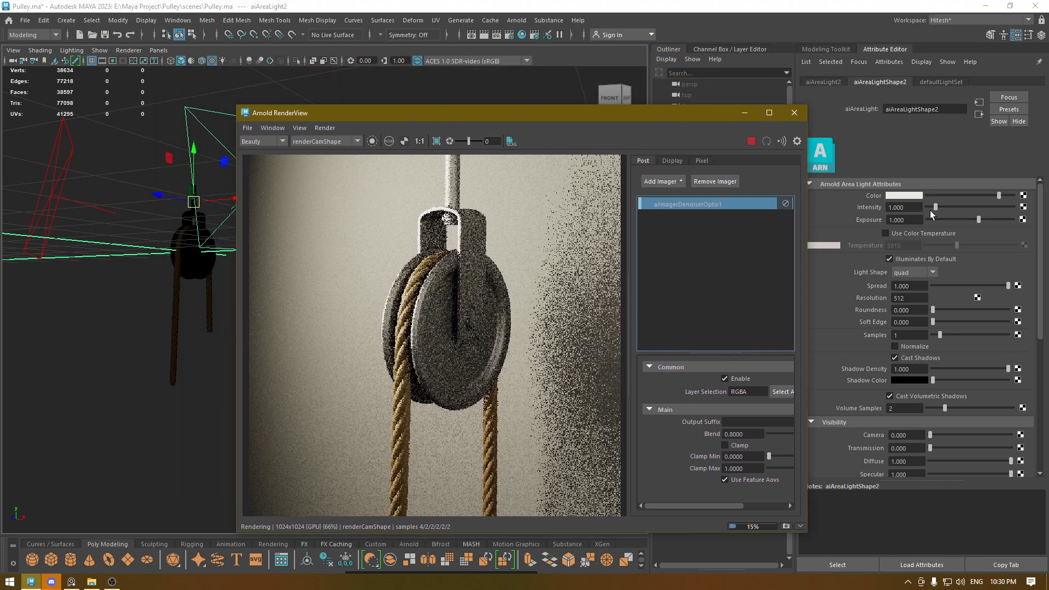
click(908, 220)
text(1.)
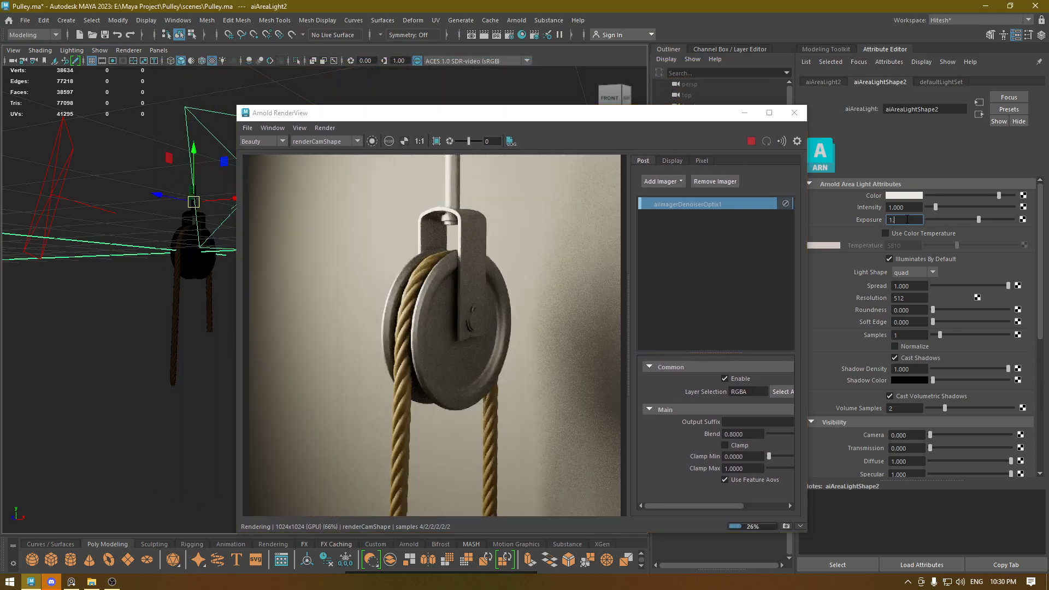
text(5)
key(Return)
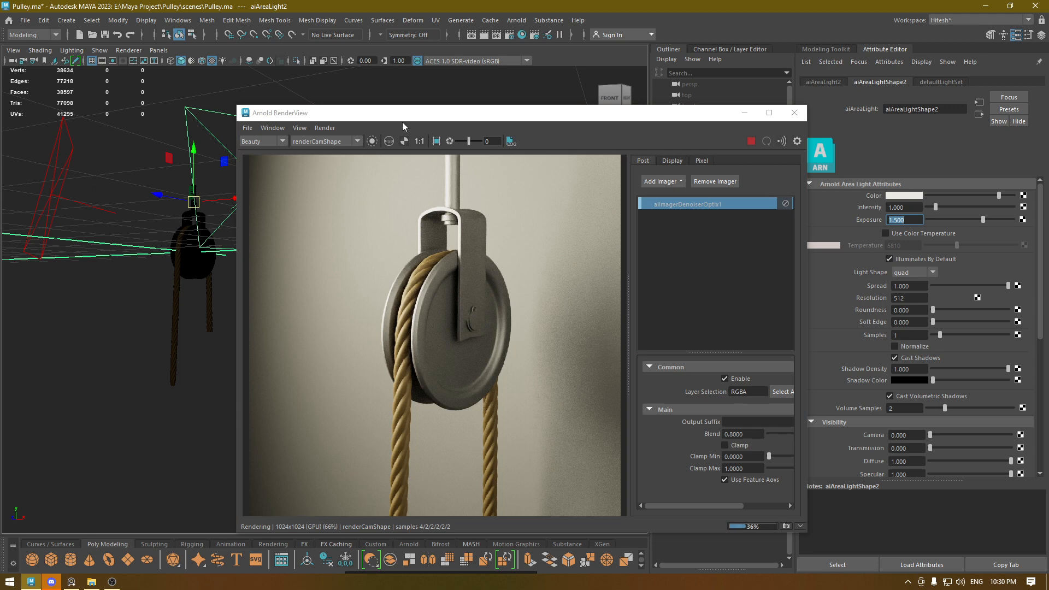
Examine the updated pulley render, checking the wheel and rope up close and the overall framing.
drag(401, 114, 347, 68)
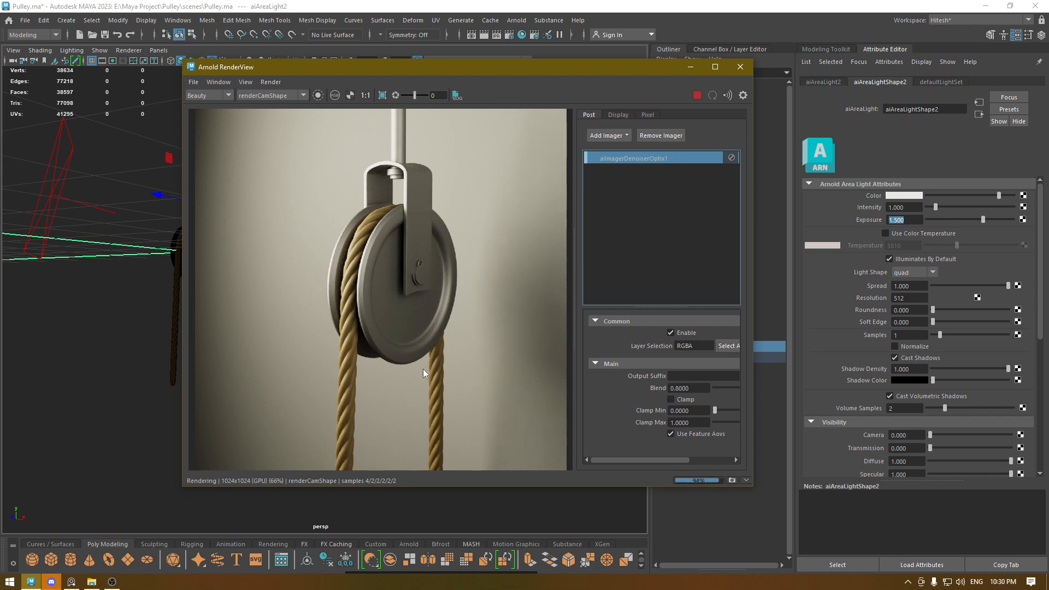
scroll(423, 369, up, 3)
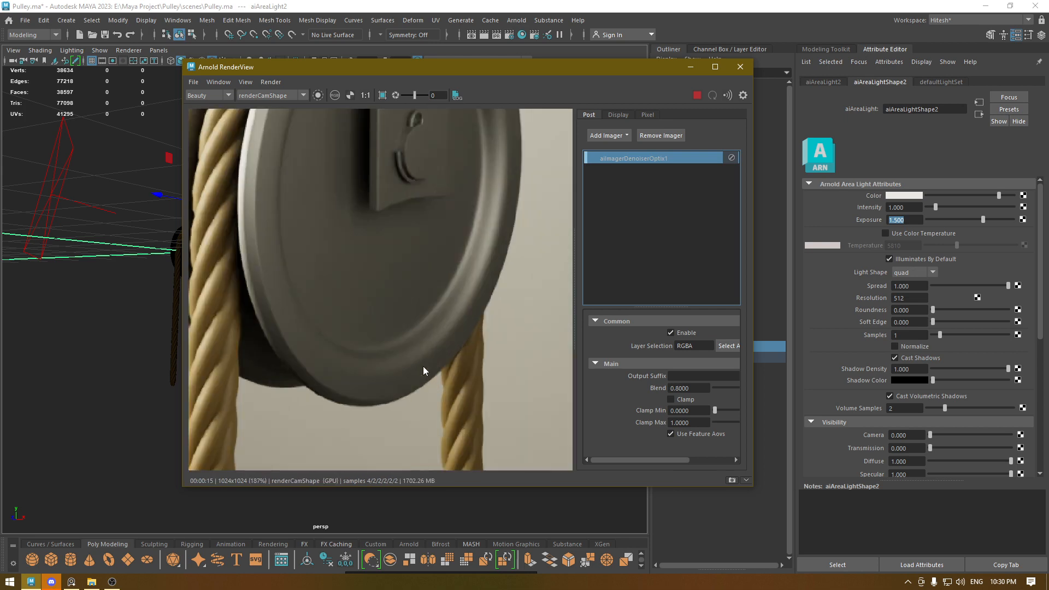
scroll(423, 363, down, 4)
middle_drag(420, 290, 414, 314)
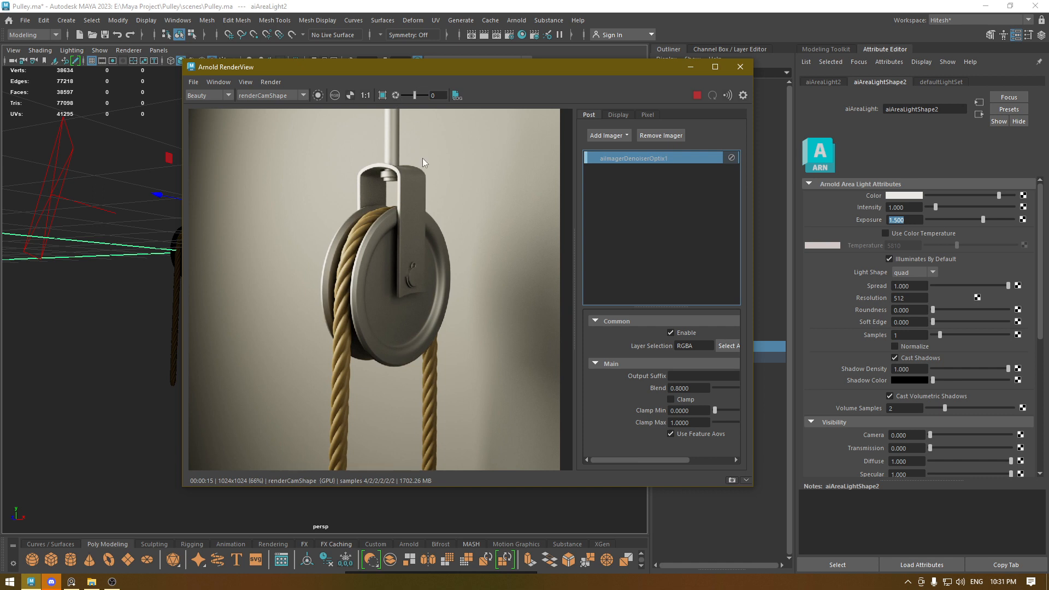
scroll(487, 236, down, 2)
scroll(540, 262, up, 2)
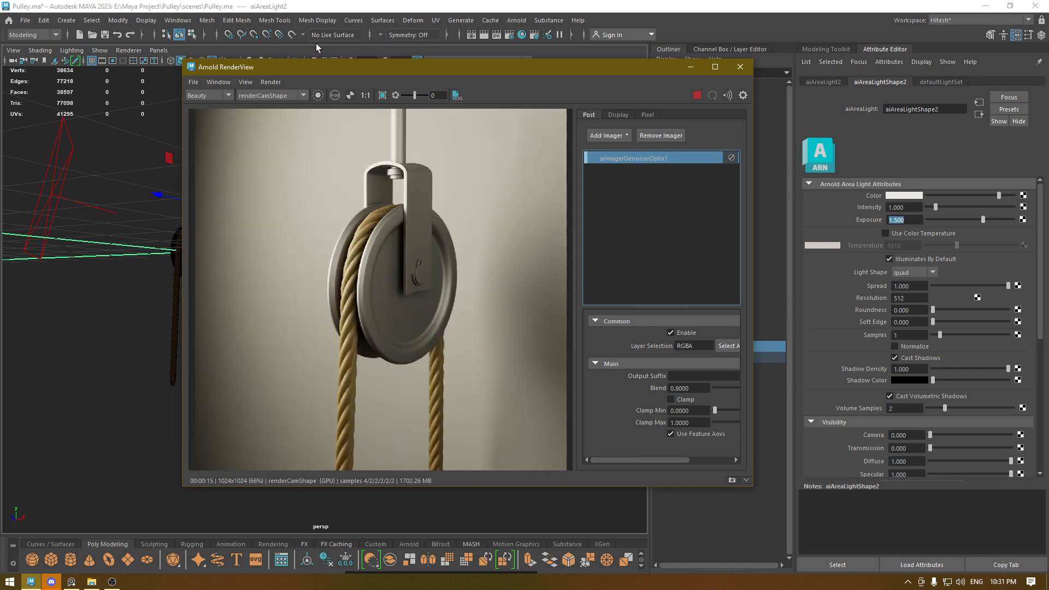
drag(357, 69, 354, 96)
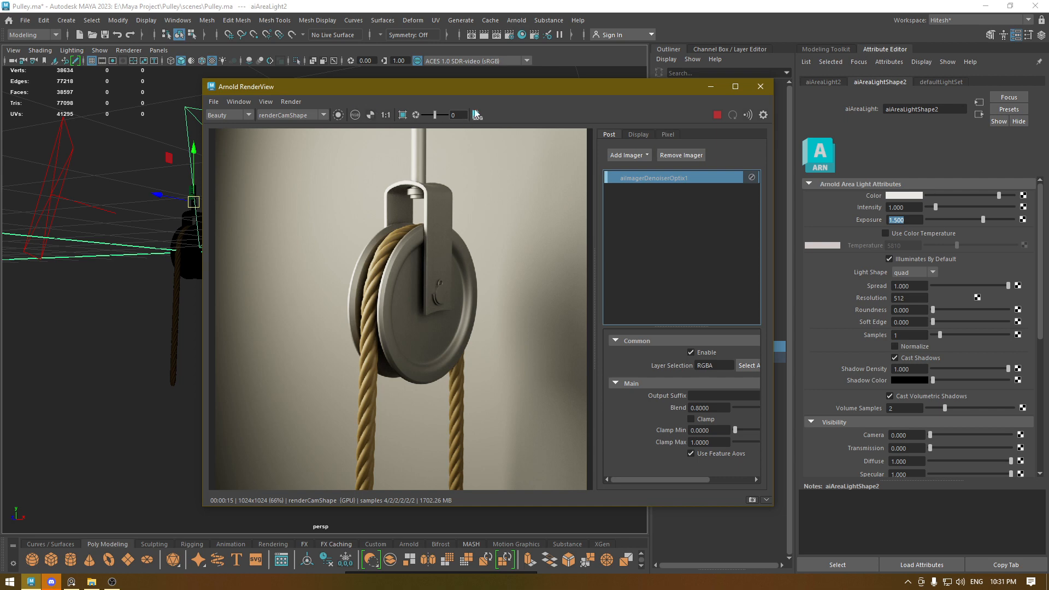
drag(507, 91, 574, 58)
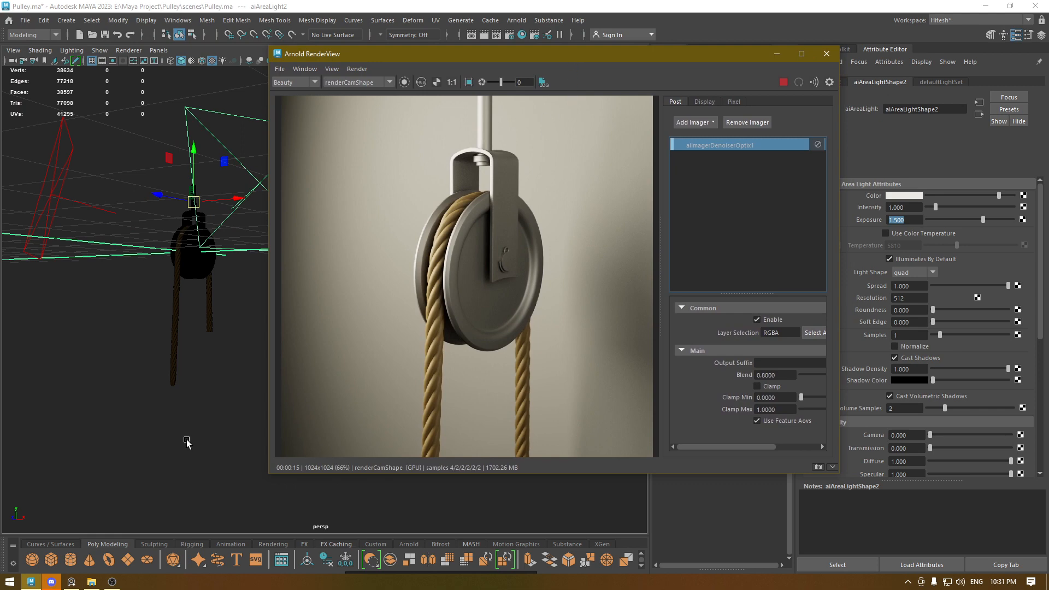
click(60, 580)
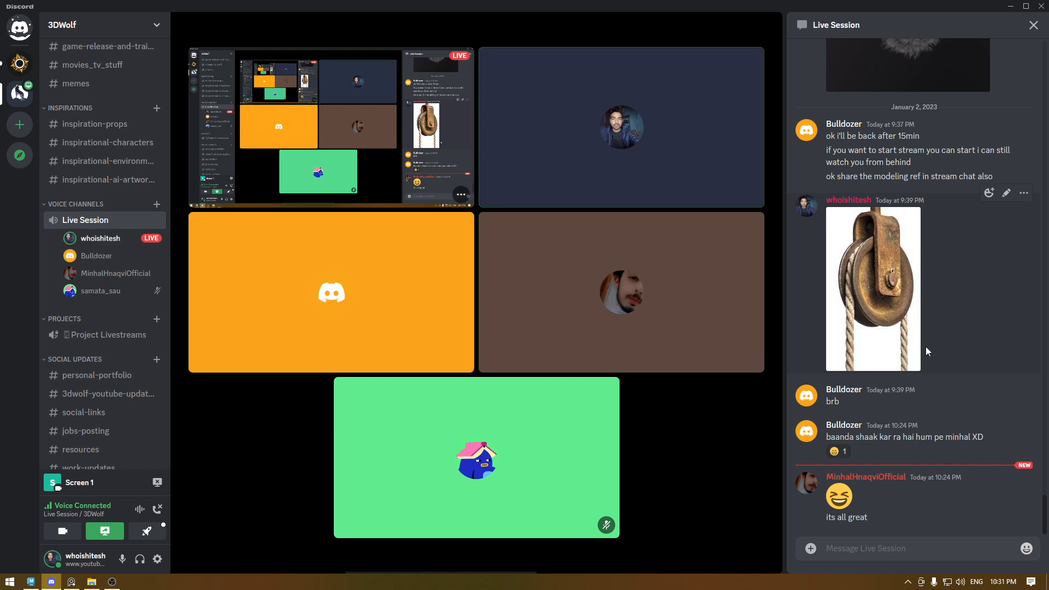
click(113, 583)
click(113, 582)
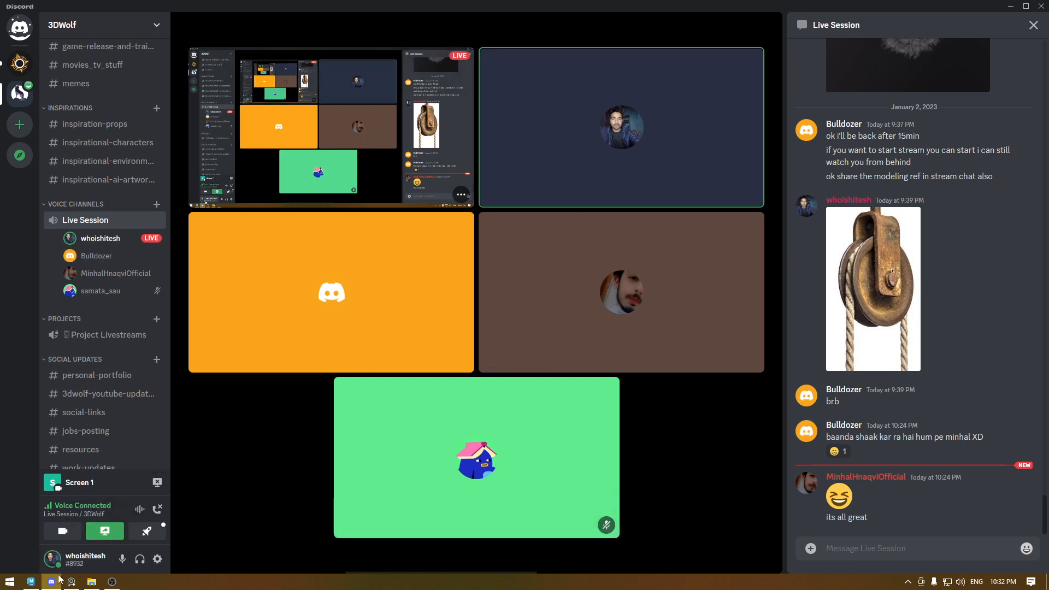
mouse_move(53, 584)
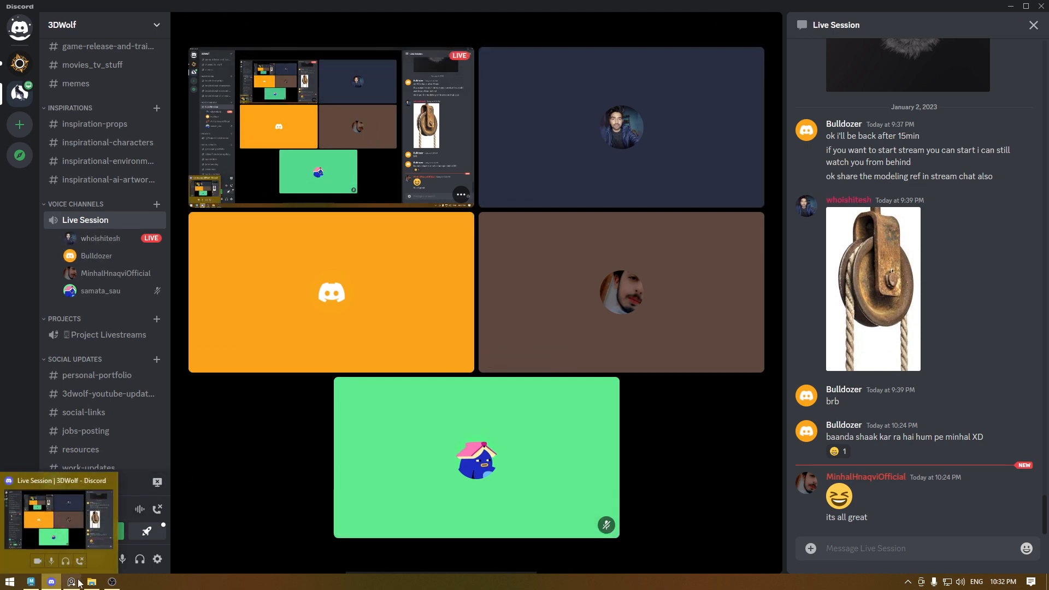
click(31, 582)
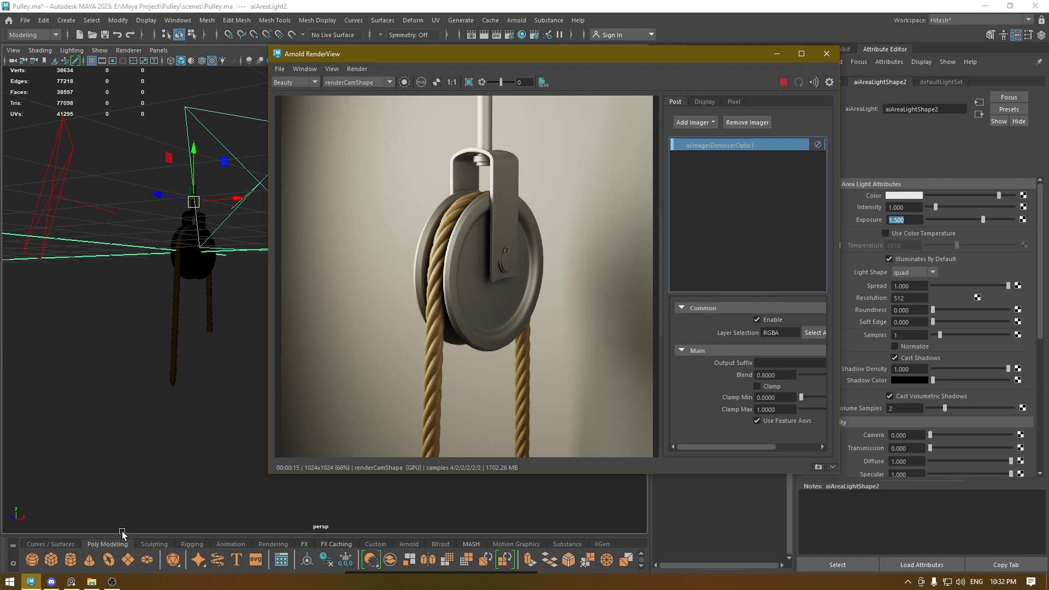
click(112, 582)
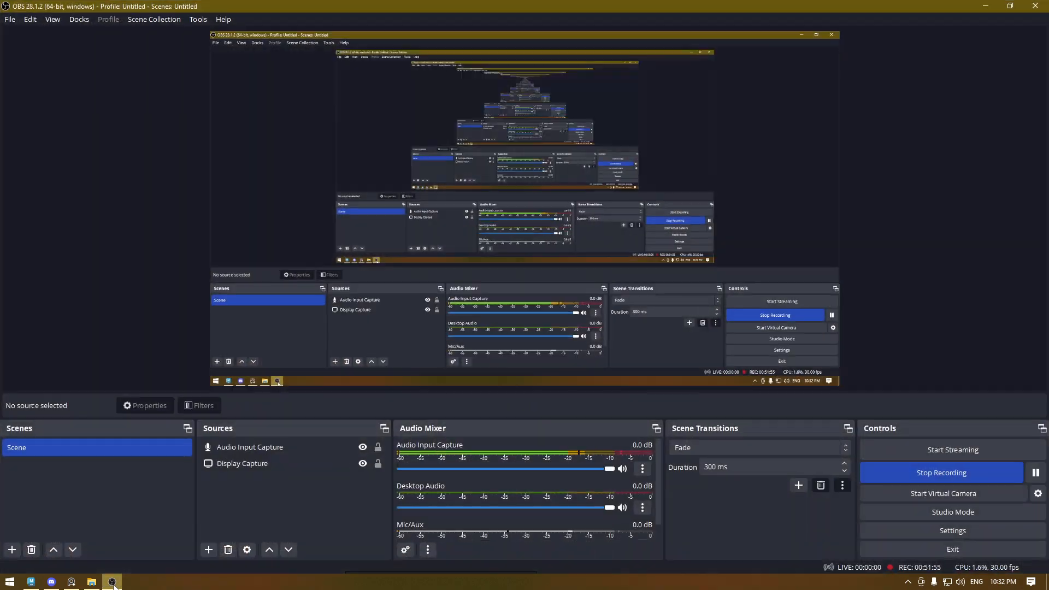
click(113, 582)
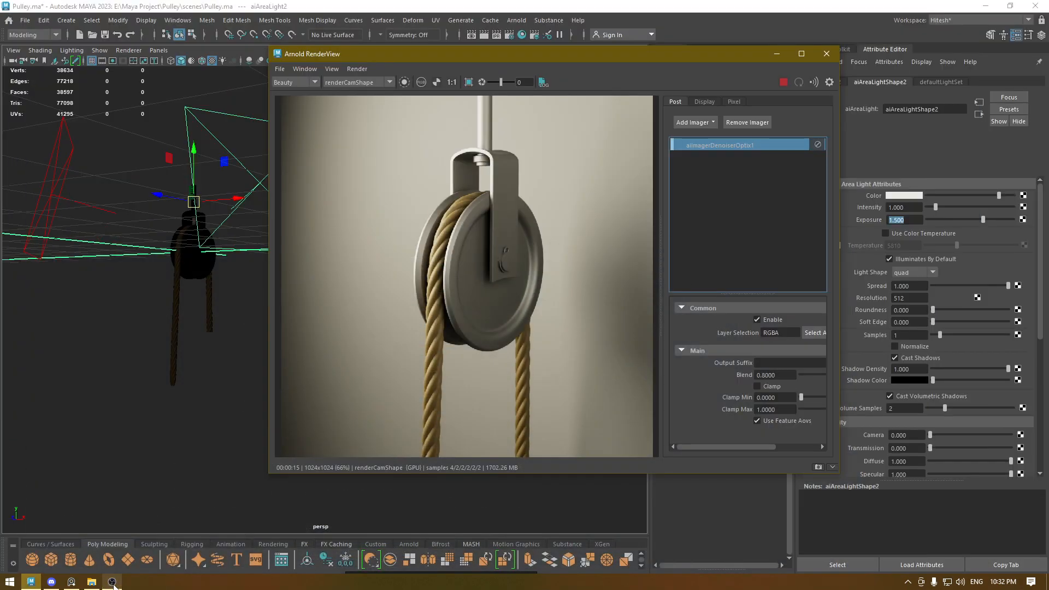
click(51, 582)
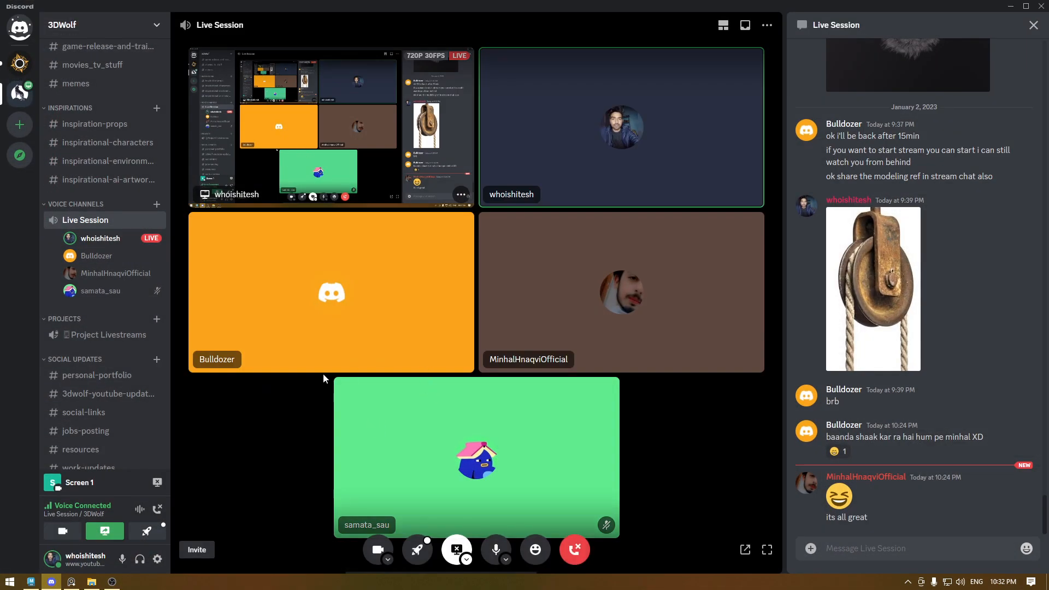
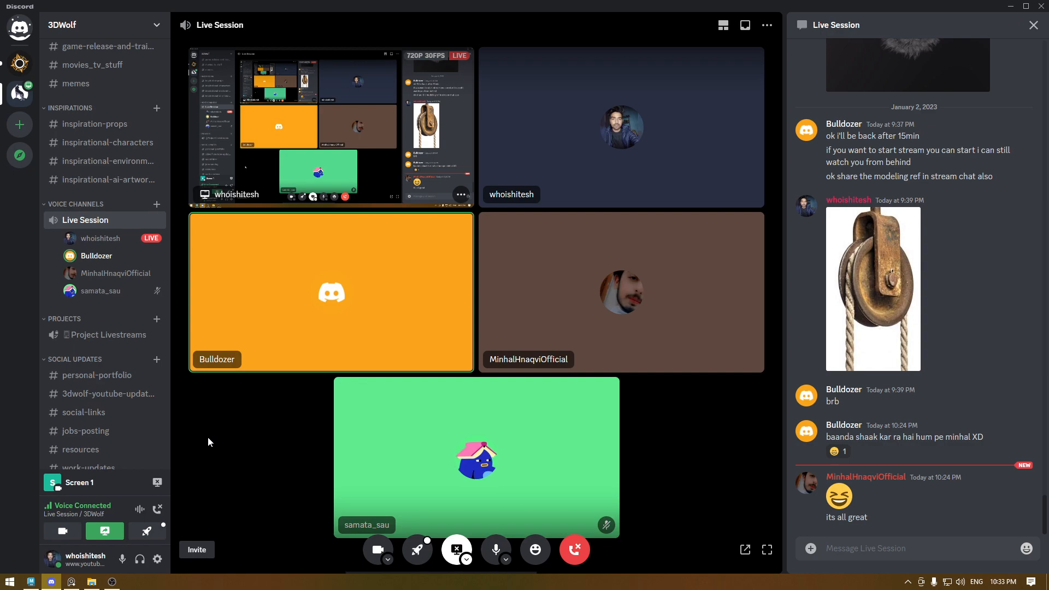
key(alt+Tab)
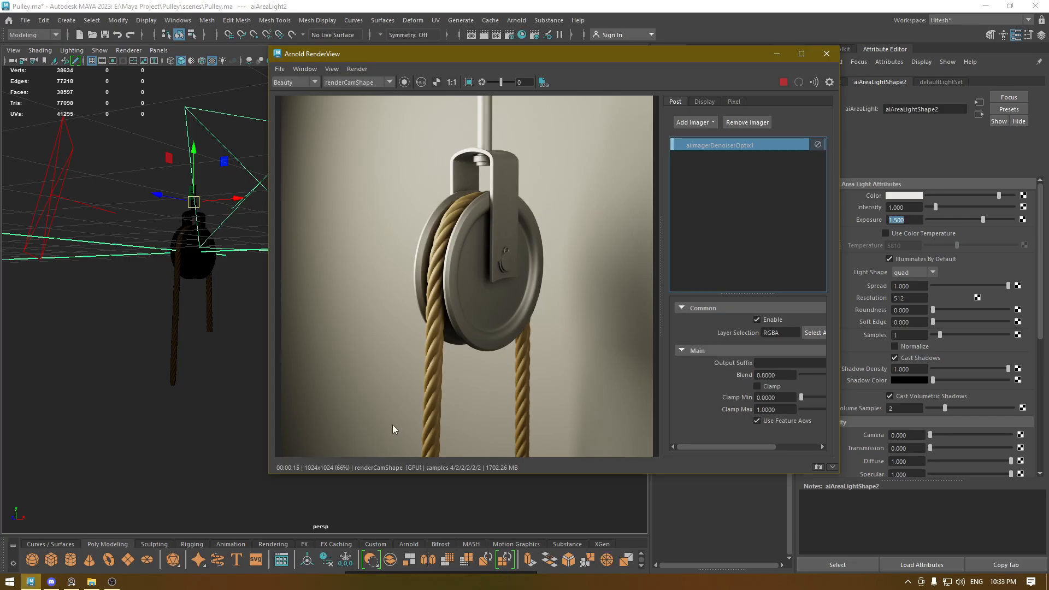
Minimize the Arnold render window and create a new polygon cylinder in the scene.
click(781, 57)
alt+drag(478, 272, 468, 344)
shift+right_drag(451, 310, 391, 308)
alt+drag(391, 308, 350, 449)
key(f)
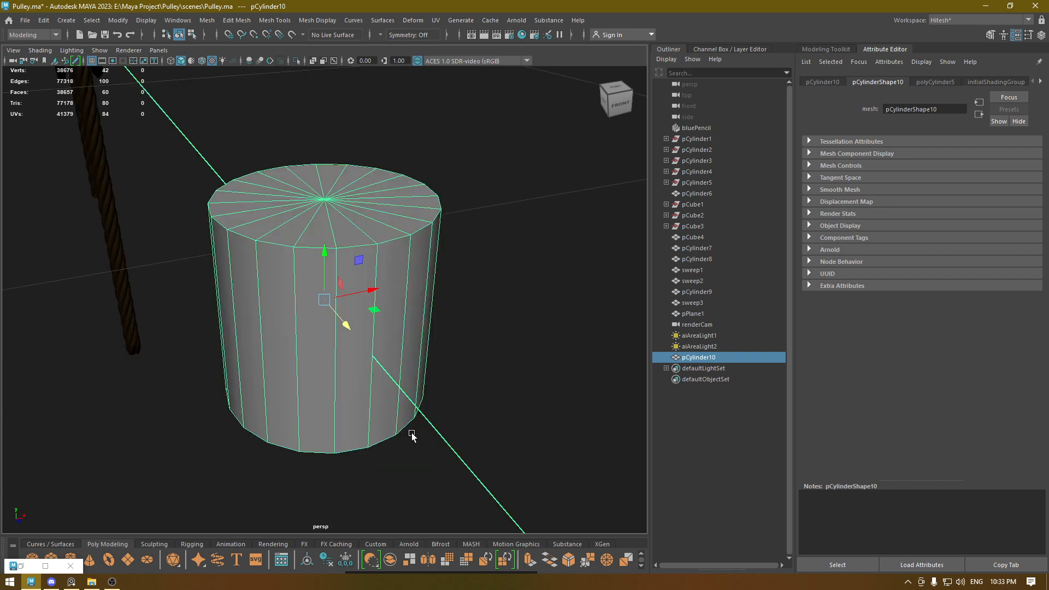
Try to circularize three adjacent side faces of the new cylinder, then undo it.
alt+drag(410, 434, 354, 310)
mouse_move(354, 310)
right_down()
mouse_move(352, 327)
mouse_move(356, 289)
right_up()
click(377, 287)
shift+click(377, 287)
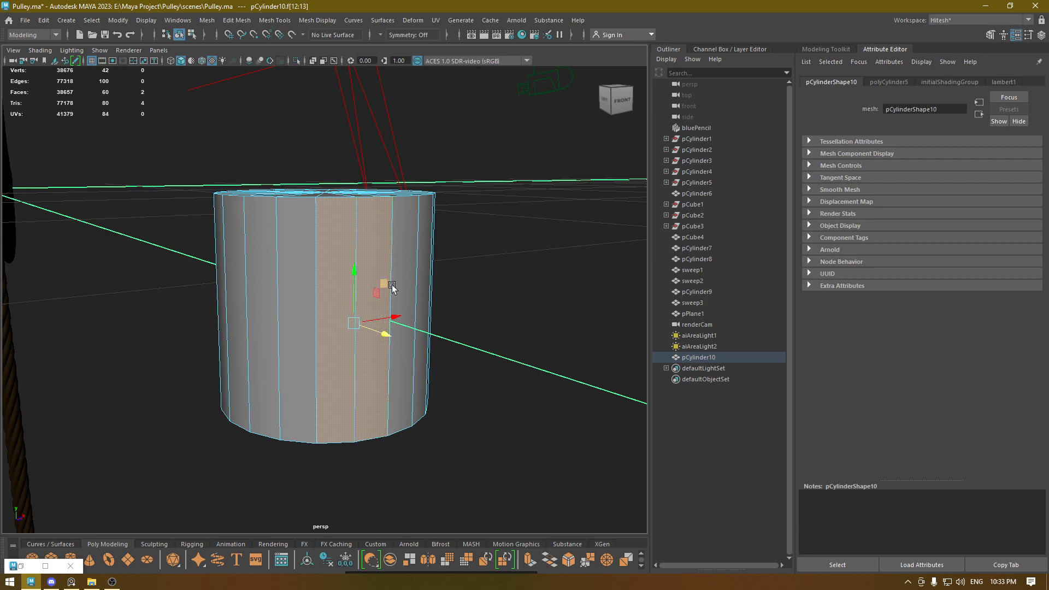
shift+click(401, 284)
click(236, 20)
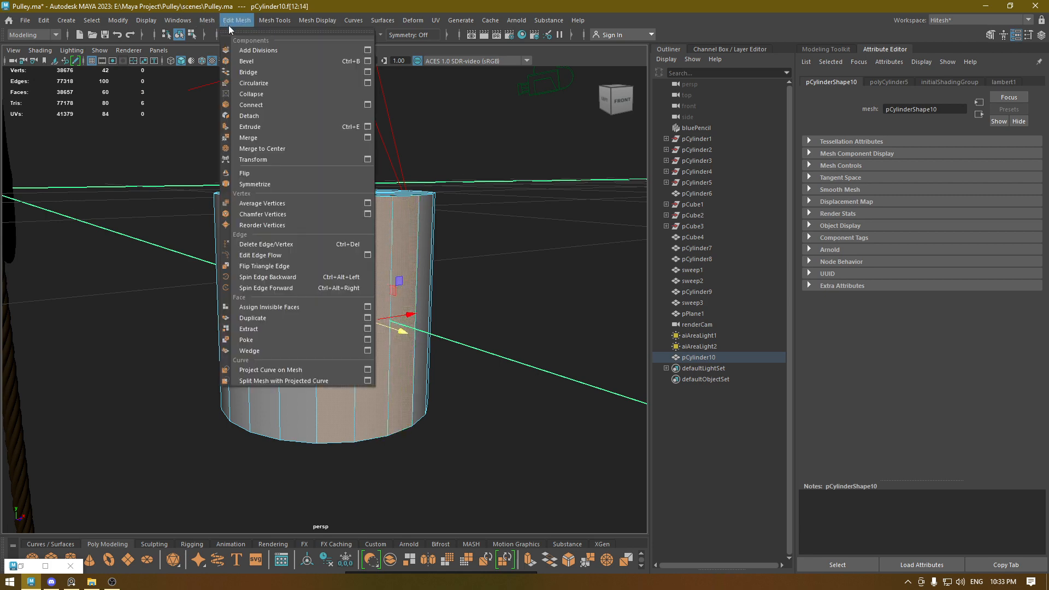
click(251, 78)
alt+drag(422, 303, 409, 307)
key(w)
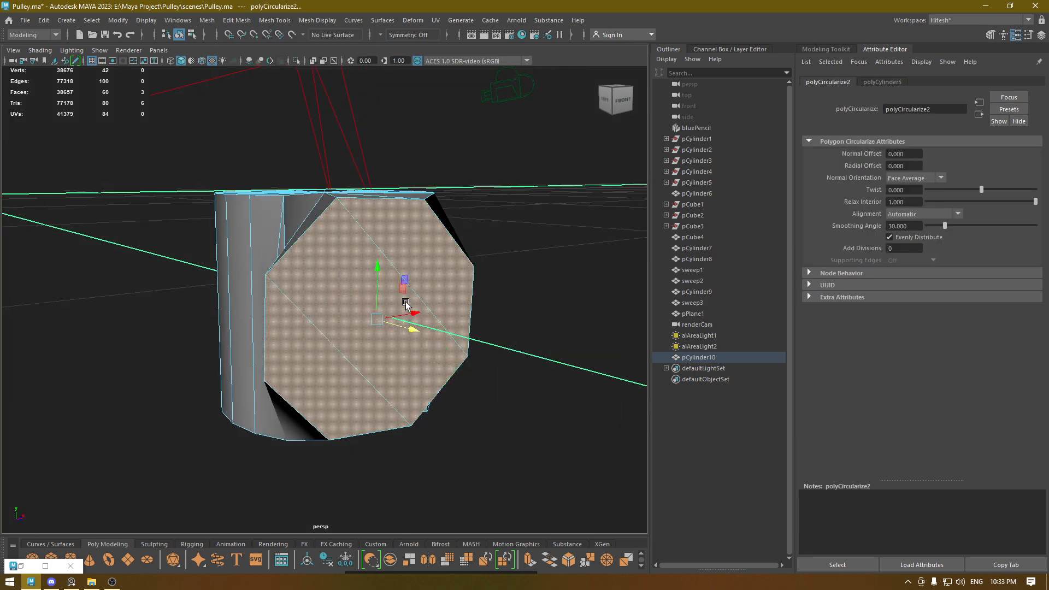
key(ctrl+z)
Insert an edge loop around the cylinder's mid-height and bevel it with 2 segments.
right_drag(366, 292, 370, 381)
click(357, 293)
alt+drag(370, 381, 347, 333)
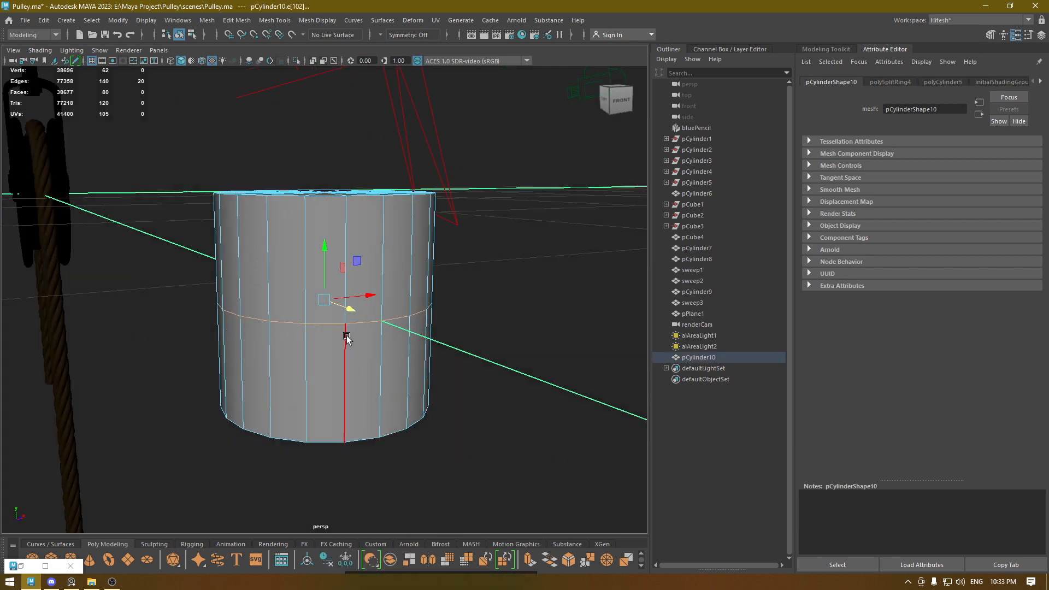
shift+right_drag(347, 333, 404, 337)
drag(507, 327, 534, 328)
key(w)
alt+drag(403, 321, 380, 318)
alt+drag(360, 281, 354, 264)
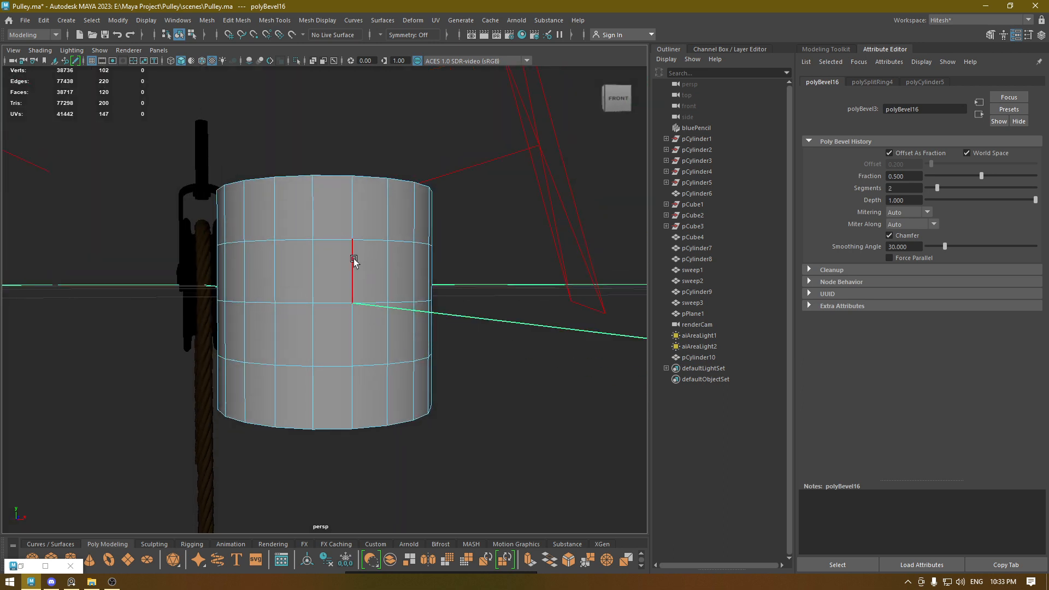
Select a block of faces three wide and two high on the cylinder's side and circularize it.
right_drag(353, 264, 350, 293)
click(329, 290)
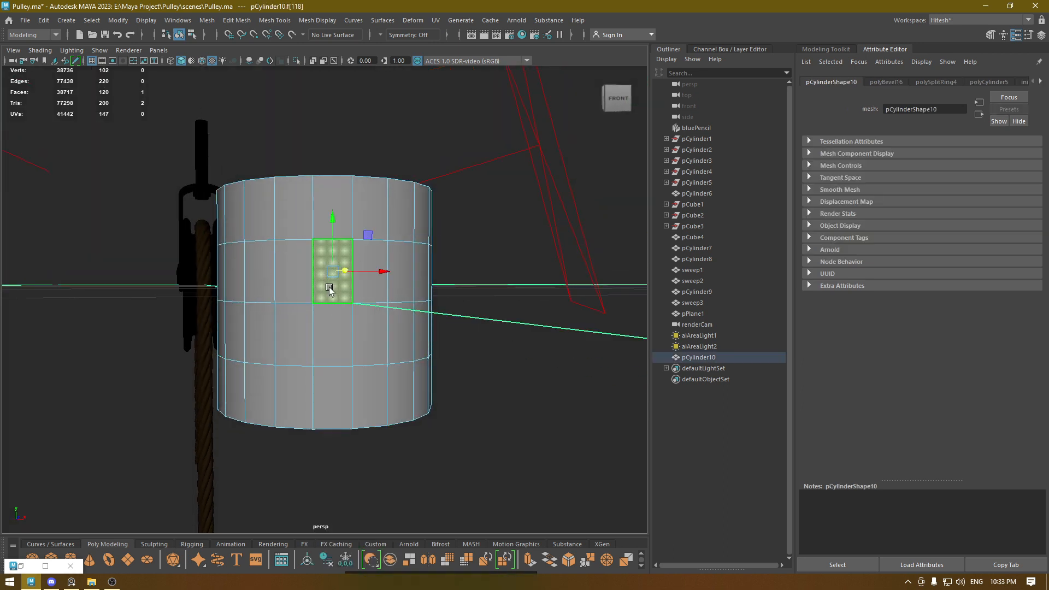
shift+click(395, 278)
shift+click(369, 288)
shift+click(365, 322)
shift+click(338, 330)
shift+click(400, 334)
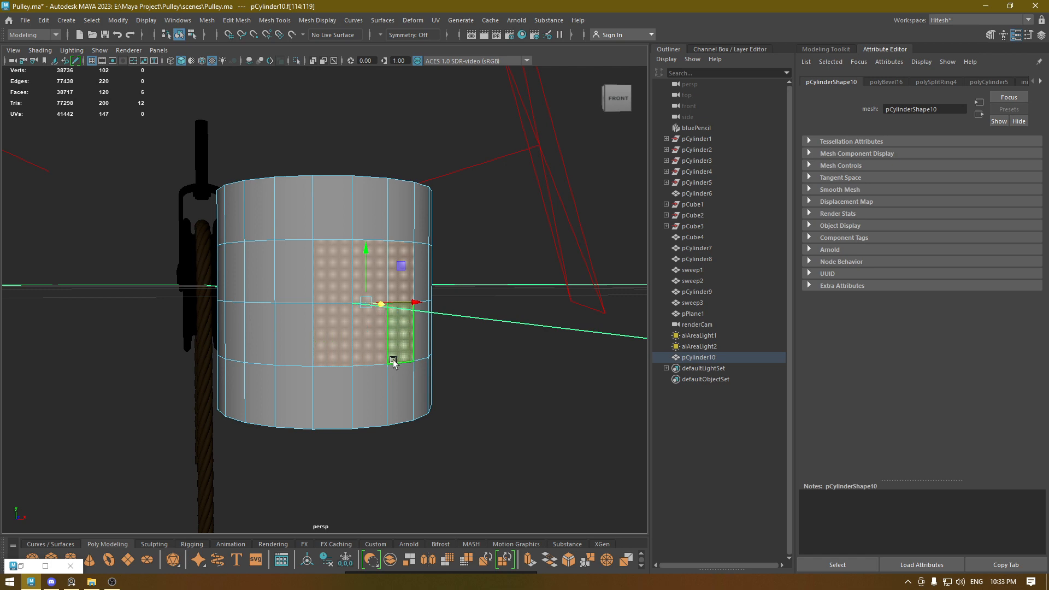
alt+drag(401, 335, 302, 90)
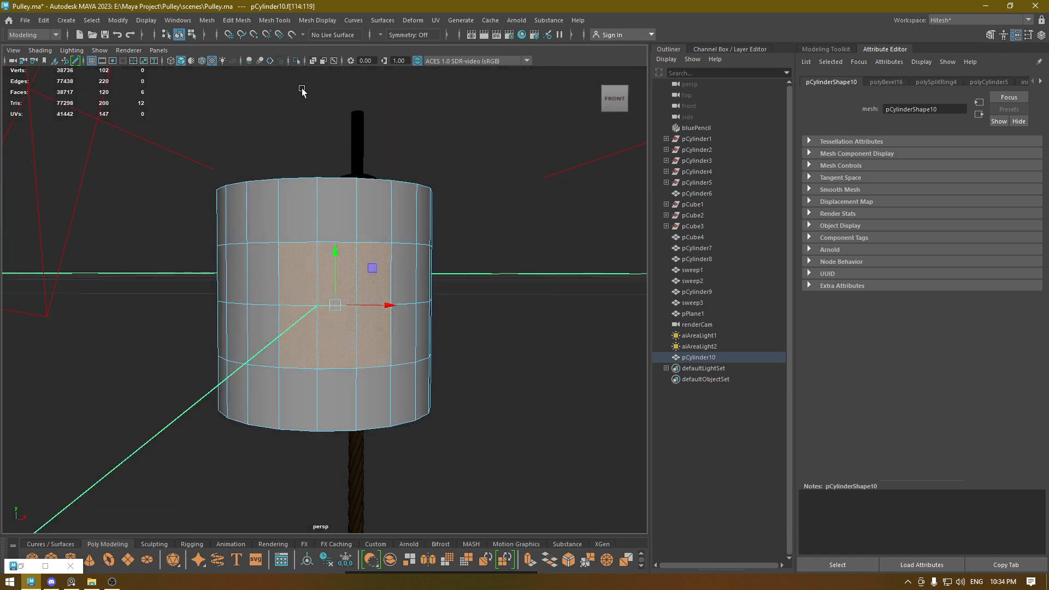
click(237, 20)
click(254, 83)
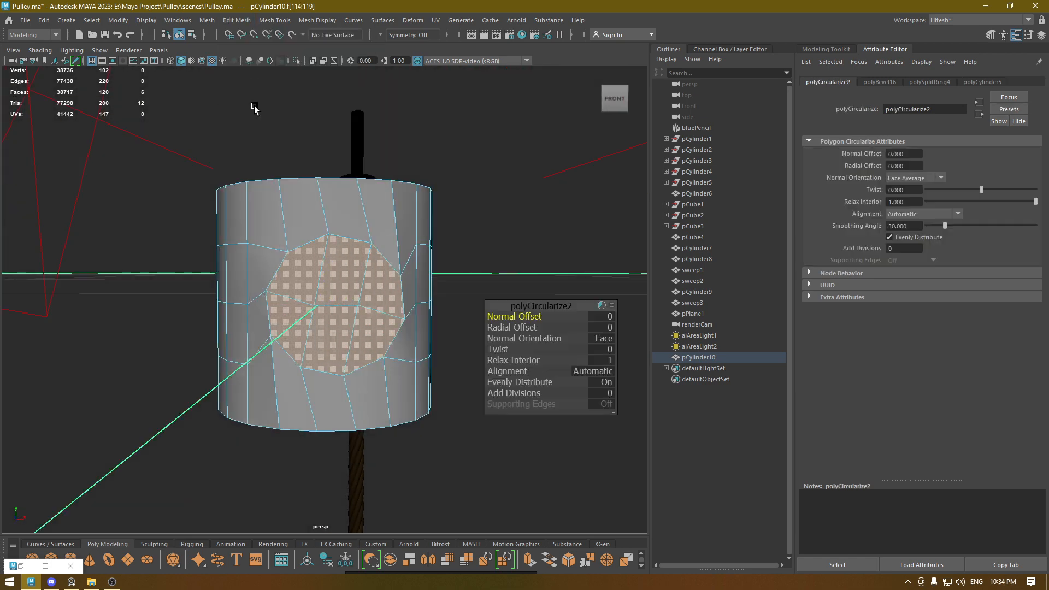
alt+drag(353, 267, 415, 339)
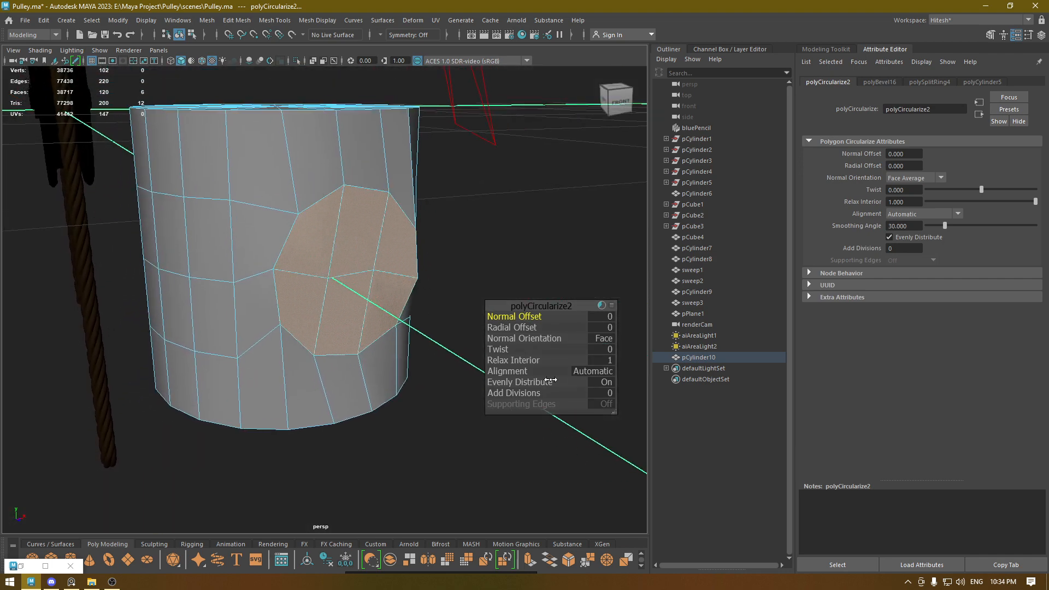
Compare the Surface (per-vertex) and Surface (average) alignments of the circularized faces, ending on Surface (per-vertex).
click(597, 372)
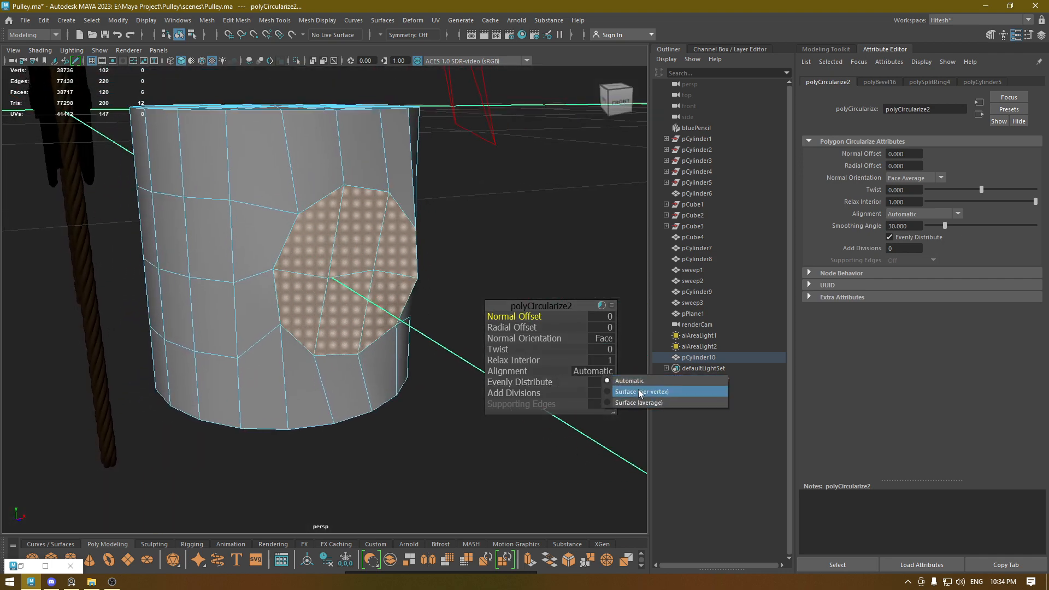
click(638, 392)
alt+drag(634, 389, 295, 268)
click(597, 371)
click(629, 402)
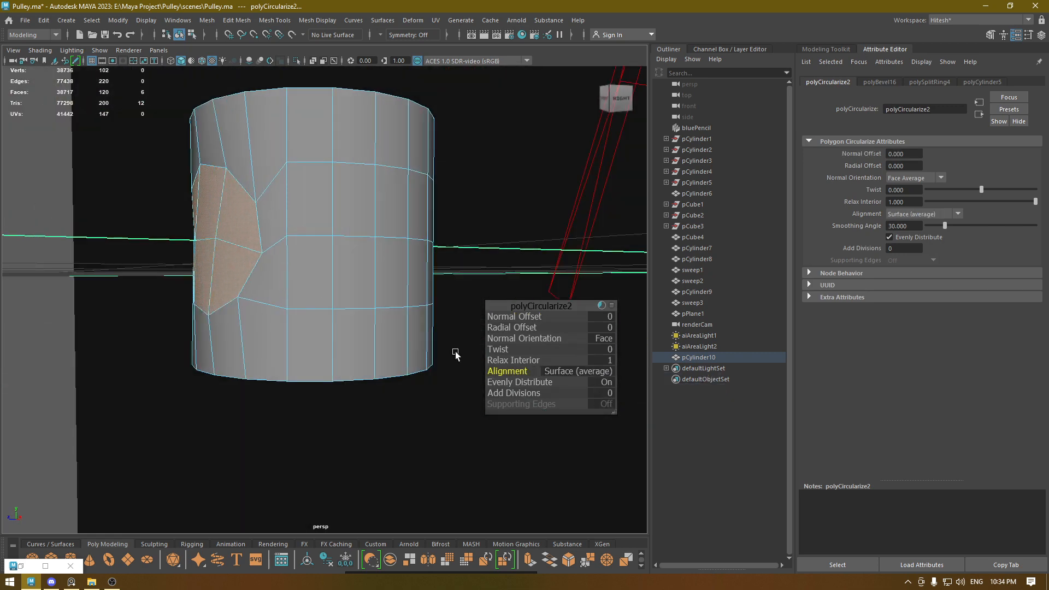
alt+drag(457, 355, 544, 342)
click(590, 376)
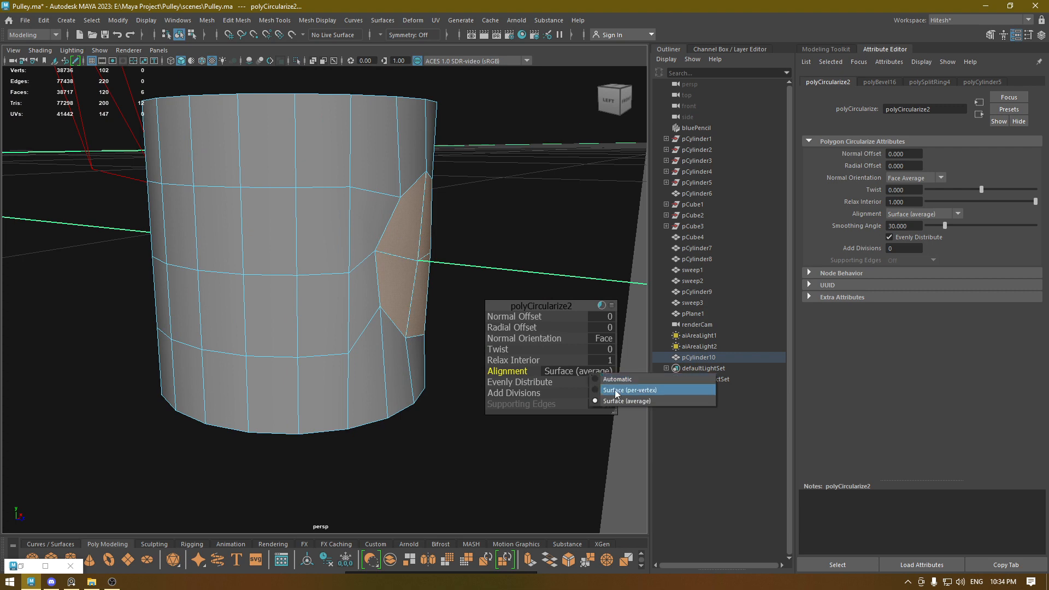
click(630, 391)
Set the twist of the circularized faces to 9.99.
alt+drag(429, 300, 367, 302)
drag(507, 351, 533, 352)
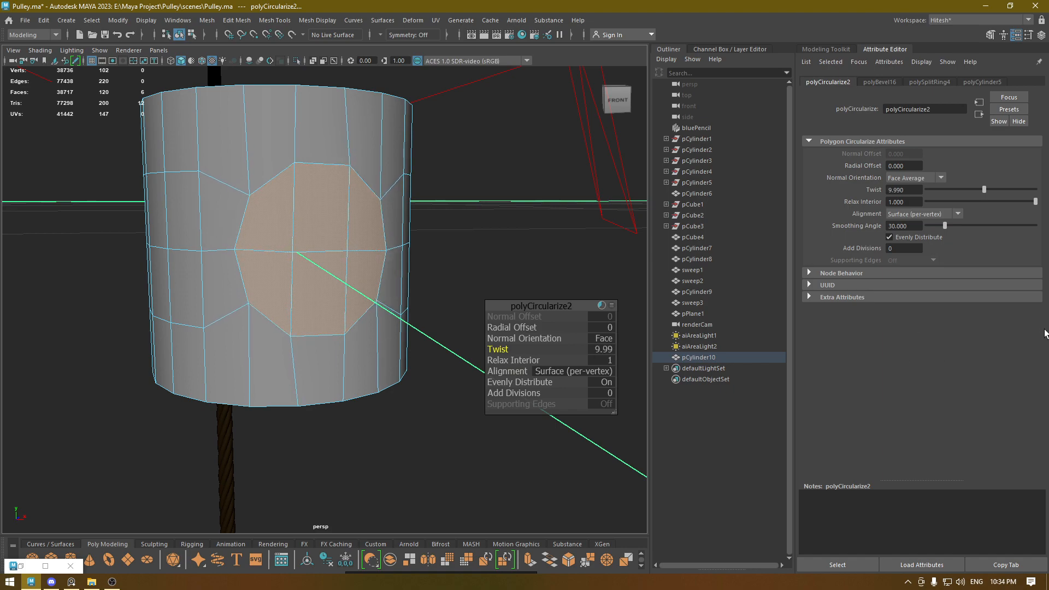
alt+drag(382, 268, 267, 286)
key(w)
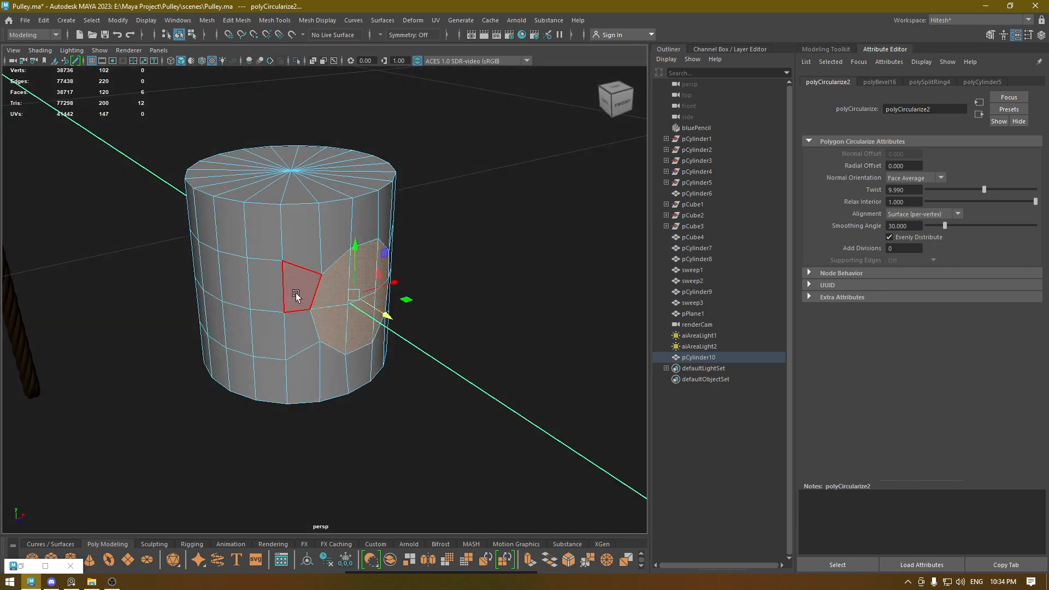
Delete the circularized faces, then delete the whole test cylinder from the scene.
key(Delete)
right_drag(335, 224, 415, 240)
alt+drag(446, 291, 389, 231)
click(494, 308)
click(264, 298)
key(Delete)
Frame the pulley in the viewport and restore the Arnold RenderView window beside it.
key(a)
alt+right_drag(389, 231, 642, 588)
alt+right_drag(441, 211, 529, 420)
alt+drag(529, 420, 430, 293)
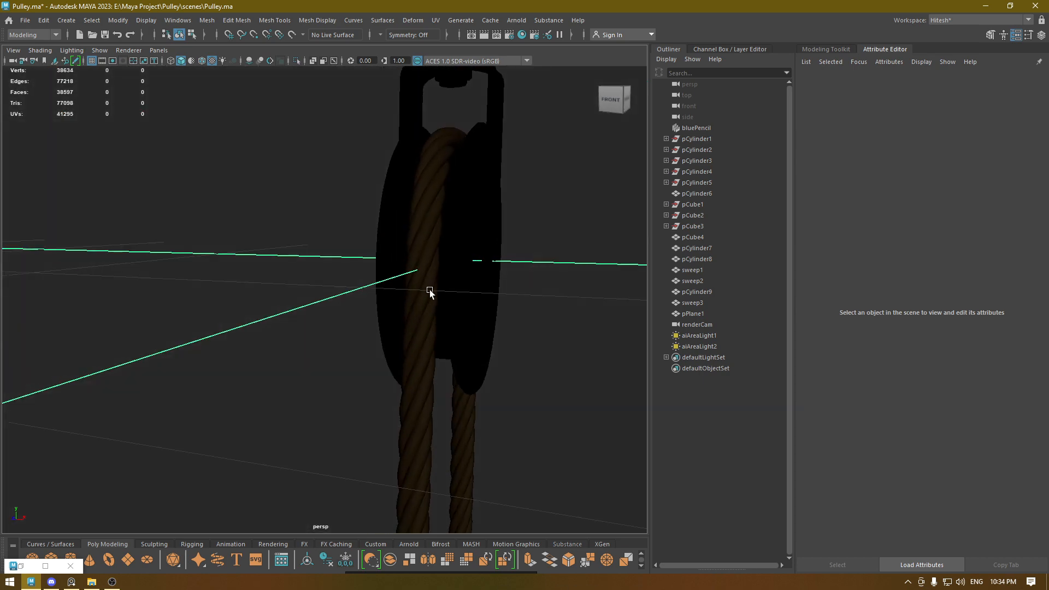
alt+middle_drag(430, 293, 300, 383)
click(41, 563)
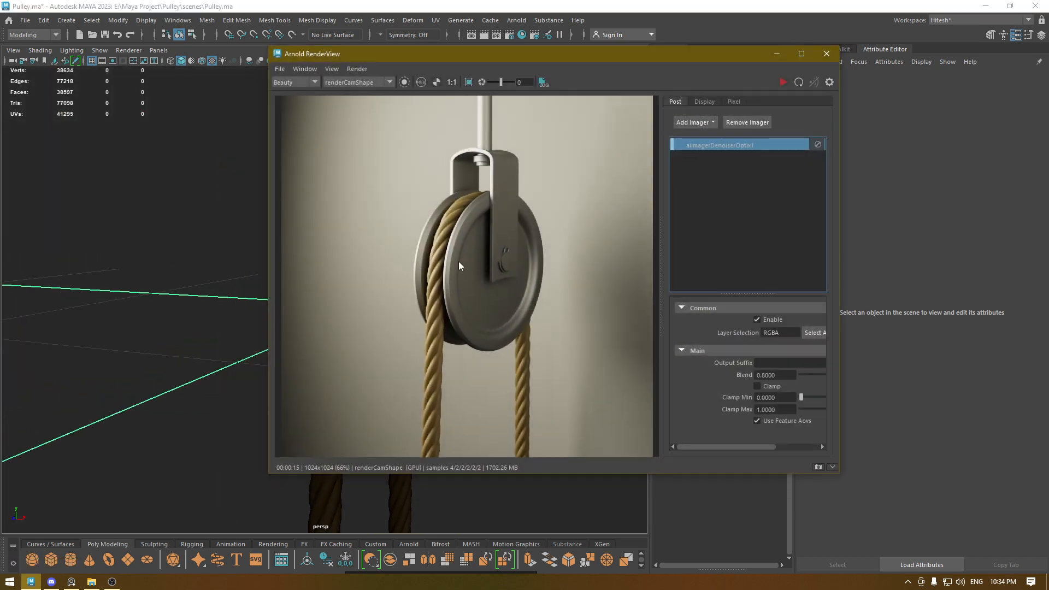
drag(459, 54, 583, 86)
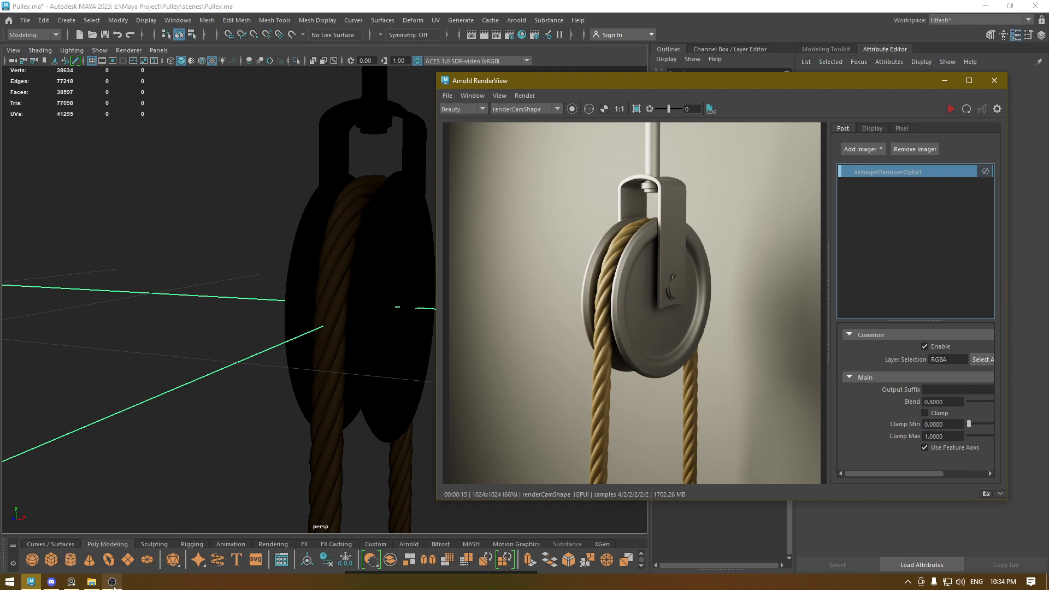
Switch to OBS, then to Discord's Live Session call.
click(112, 581)
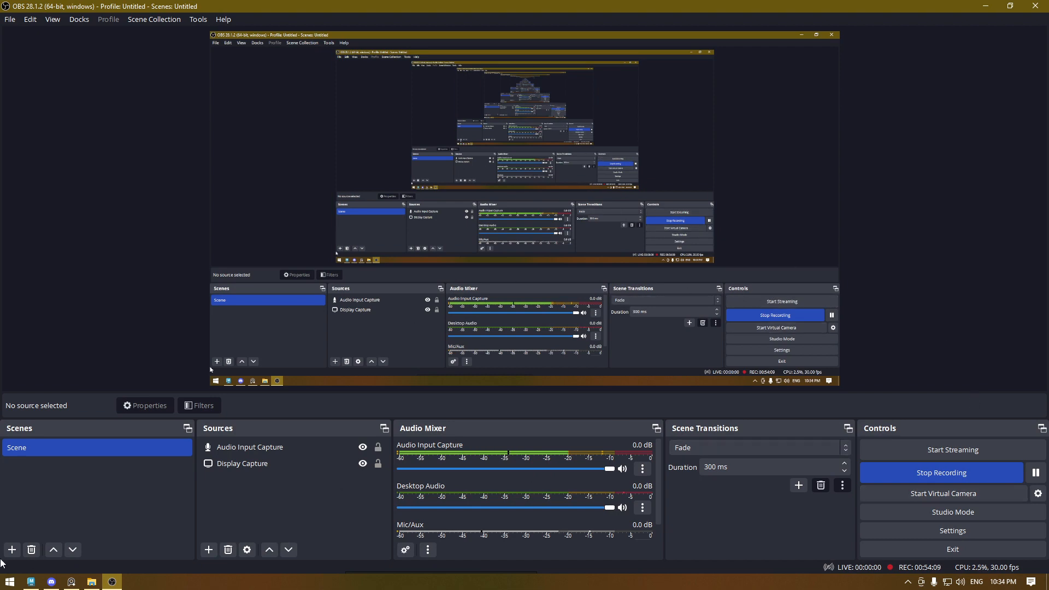
mouse_move(51, 581)
click(65, 562)
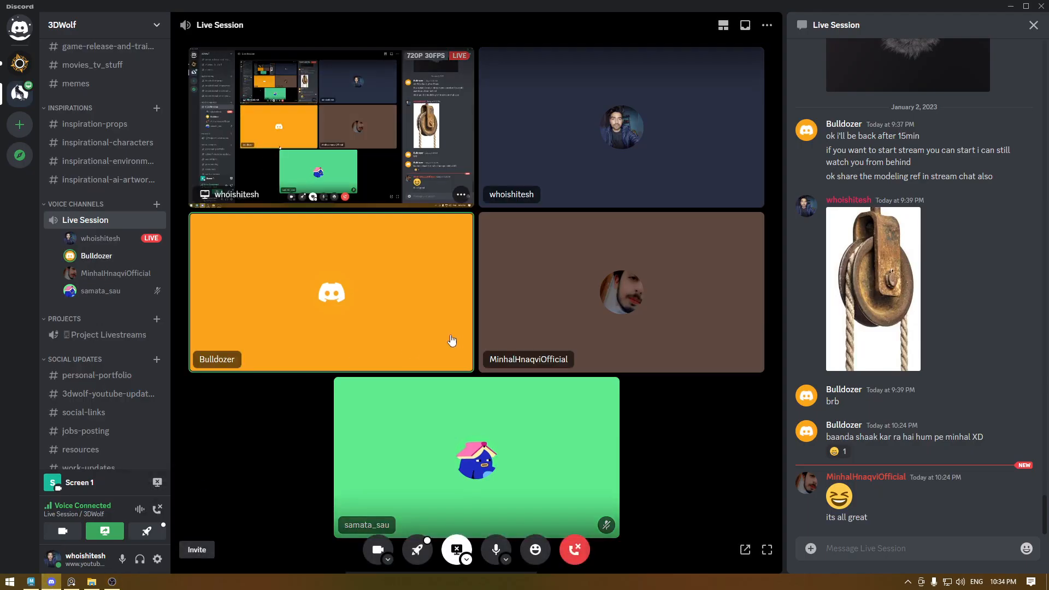